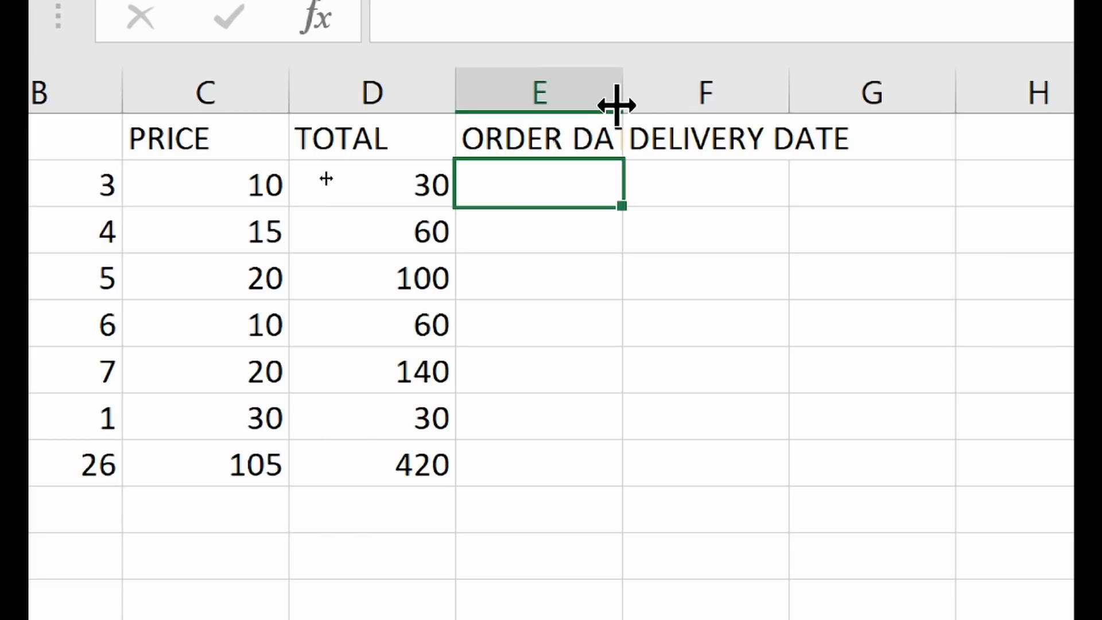
- Widen columns E and F so the ORDER DATE and DELIVERY DATE headers fit fully
{"action": "left_click_drag", "start_coordinate": [623, 103], "coordinate": [669, 102]}
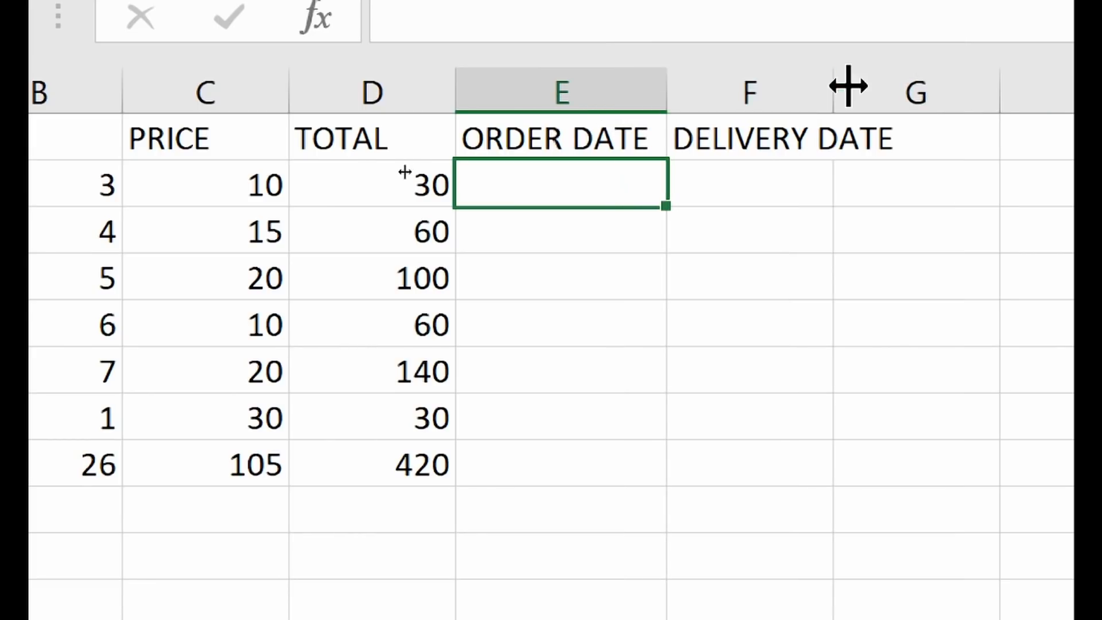
{"action": "left_click_drag", "start_coordinate": [835, 91], "coordinate": [925, 93]}
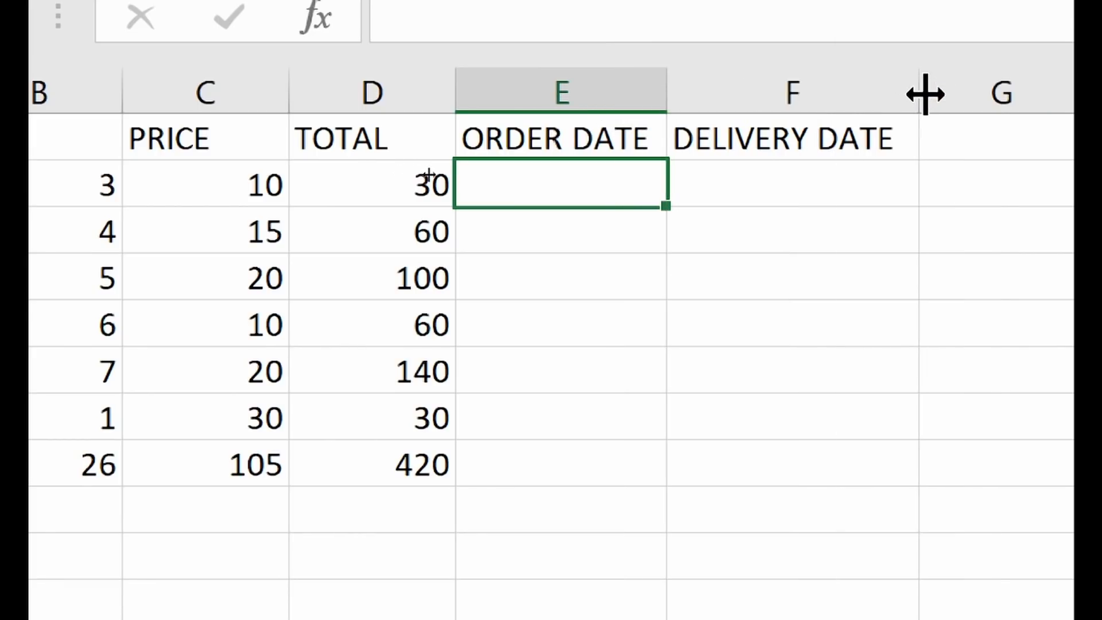
{"action": "left_click_drag", "start_coordinate": [666, 78], "coordinate": [678, 77]}
- Enter 18/09/21 in E2 and fill the order dates down by one day per row to 23/09/2021 in E7
{"action": "type", "text": "18/09/21"}
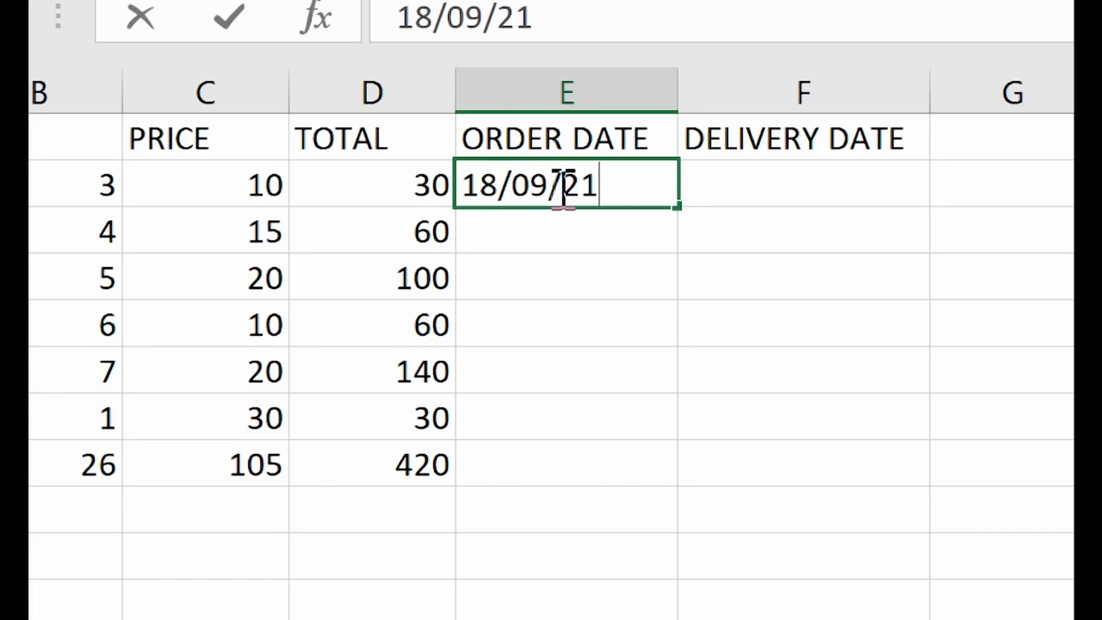
{"action": "key", "text": "Return"}
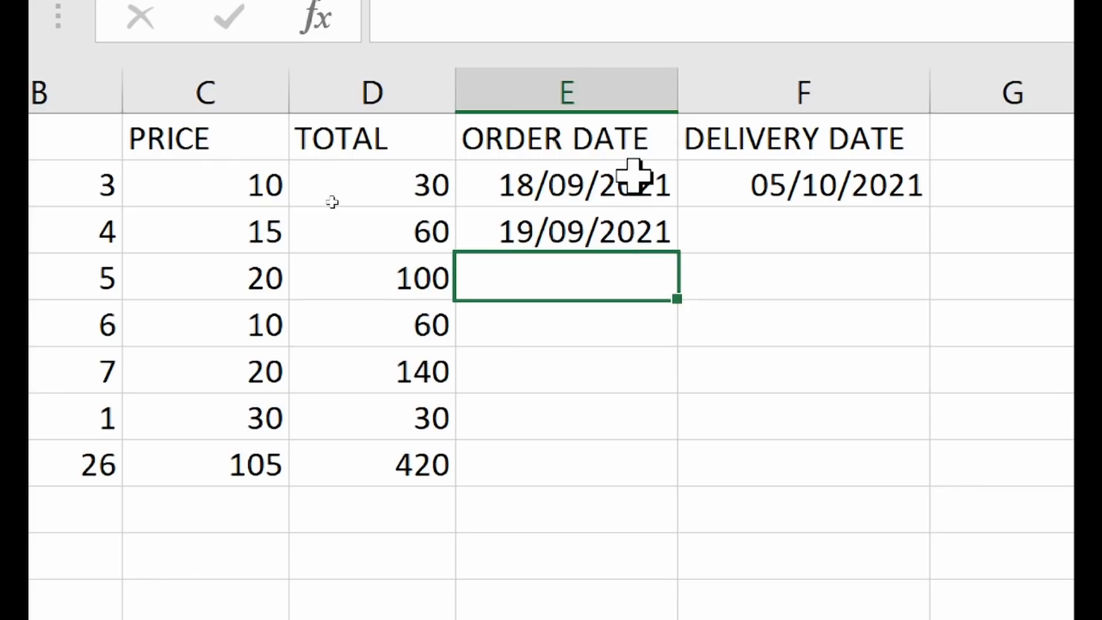
{"action": "left_click", "coordinate": [635, 178]}
{"action": "left_click_drag", "start_coordinate": [635, 228], "coordinate": [676, 437]}
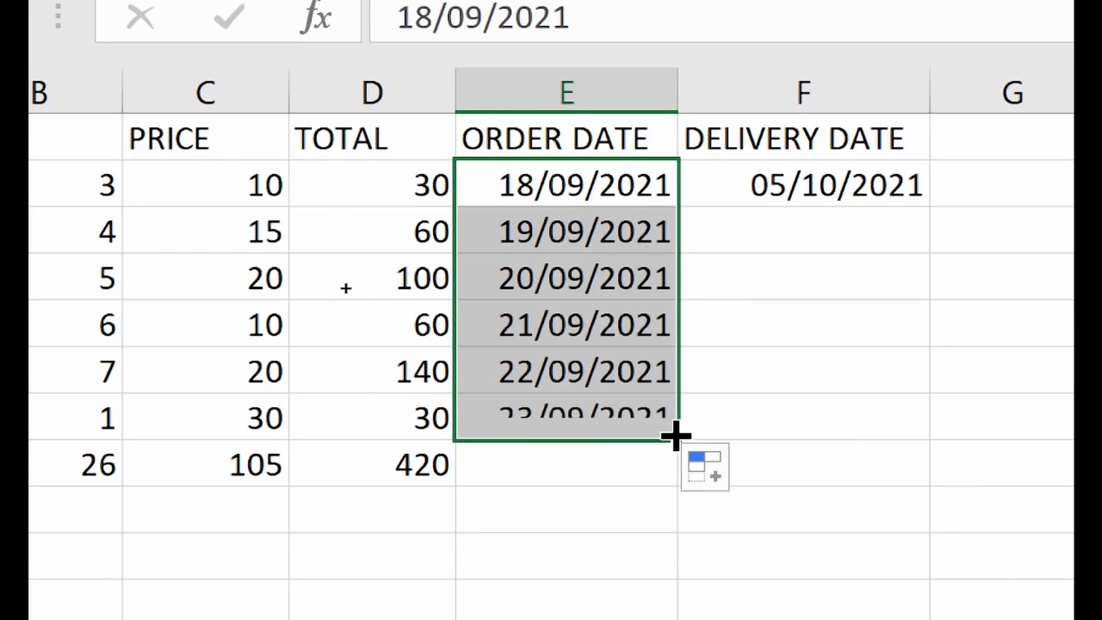
- Enter 04/10/2021 in F3 and extend the descending delivery dates from F2:F3 down to 30/09/2021 in F7
{"action": "left_click", "coordinate": [815, 229]}
{"action": "type", "text": "04/10/2021"}
{"action": "key", "text": "Return"}
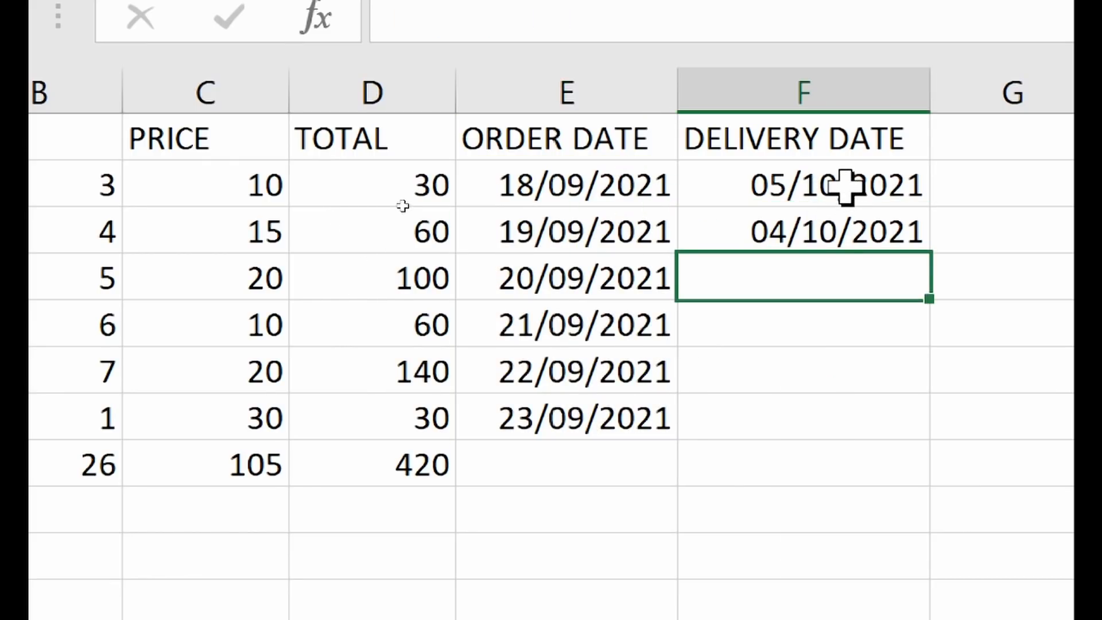
{"action": "left_click_drag", "start_coordinate": [849, 182], "coordinate": [855, 229]}
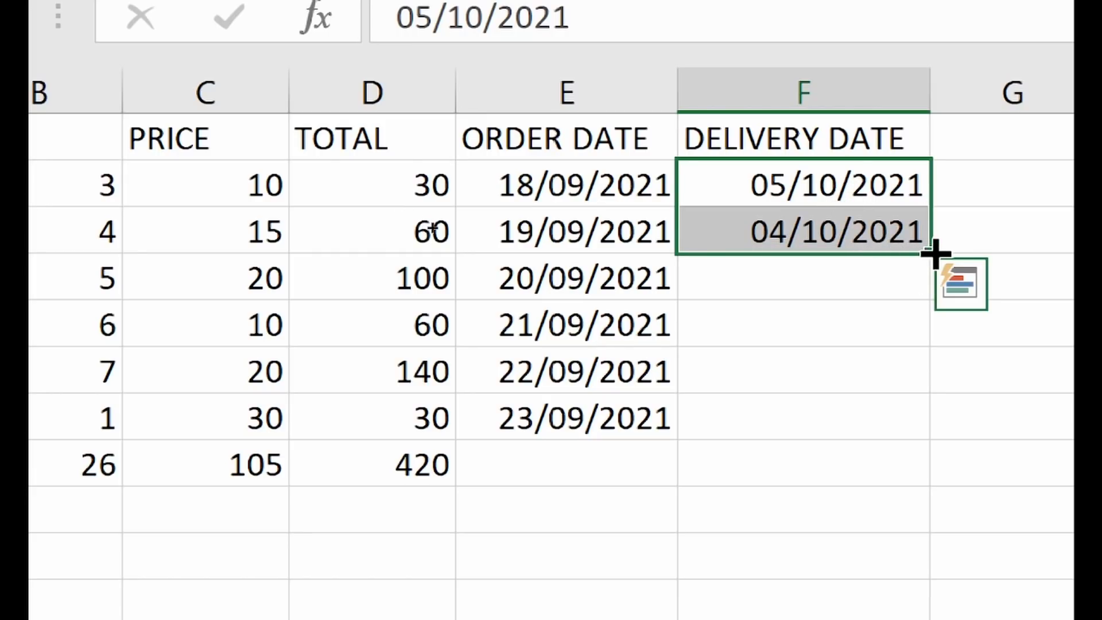
{"action": "left_click_drag", "start_coordinate": [933, 253], "coordinate": [910, 430]}
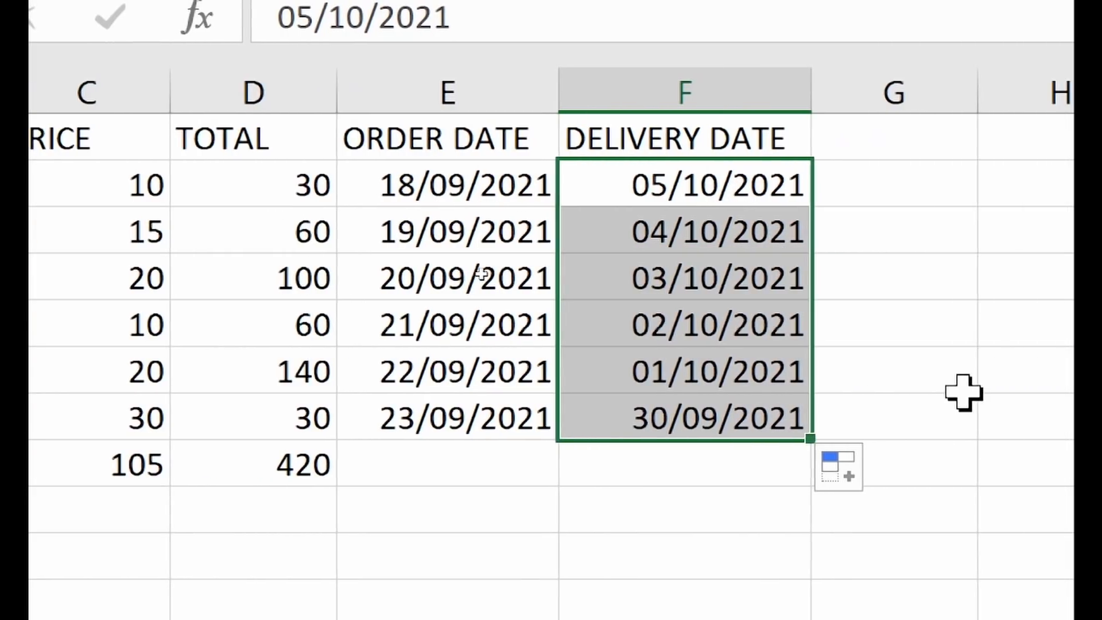
- Widen column G and add the header IN TRANSIT in G1
{"action": "left_click", "coordinate": [892, 142]}
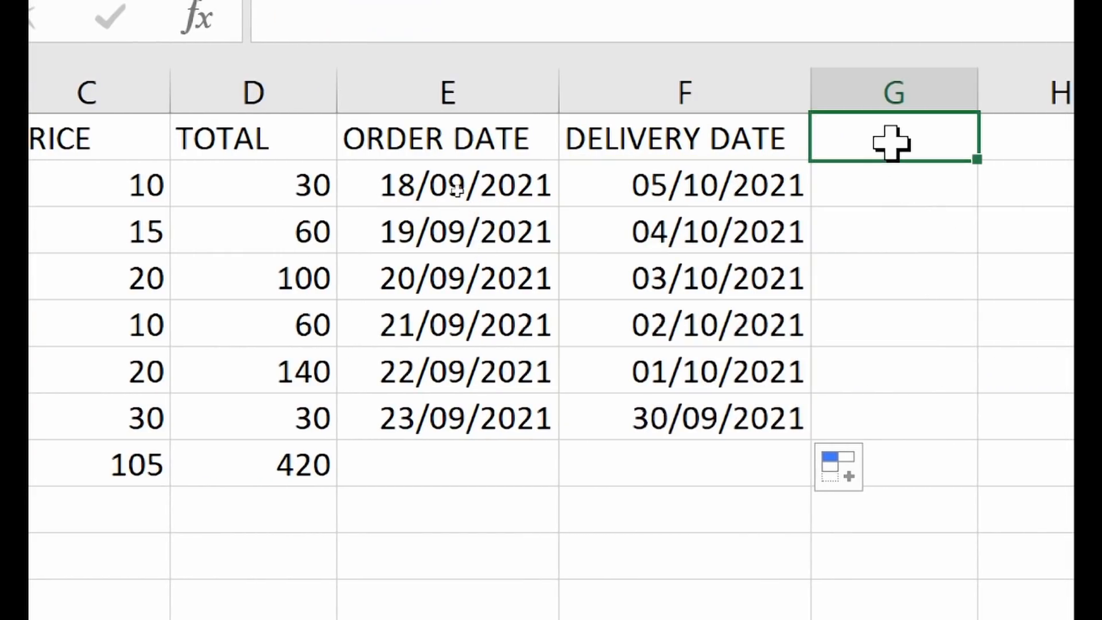
{"action": "mouse_move", "coordinate": [973, 105]}
{"action": "left_mouse_down"}
{"action": "mouse_move", "coordinate": [1036, 114]}
{"action": "mouse_move", "coordinate": [975, 118]}
{"action": "left_mouse_up"}
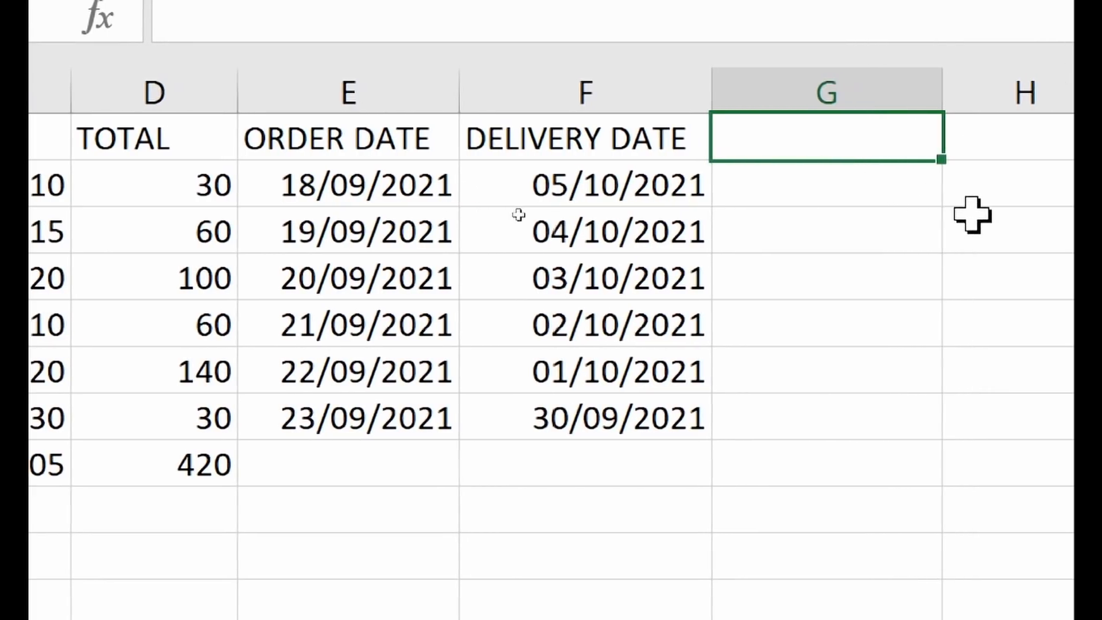
{"action": "type", "text": "IN TRANSIT"}
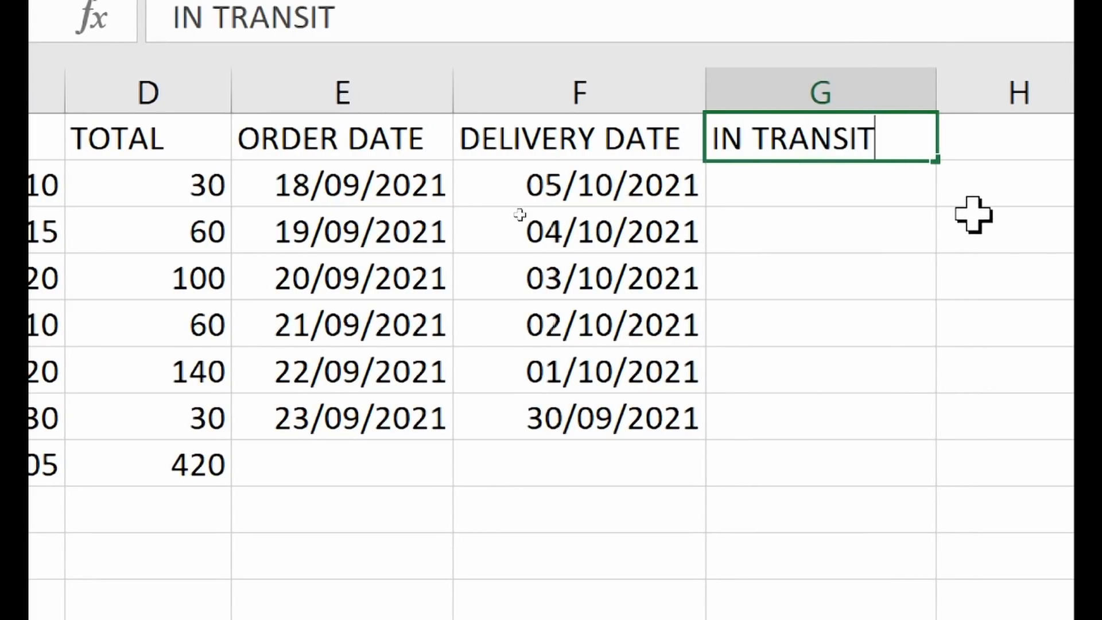
{"action": "key", "text": "Return"}
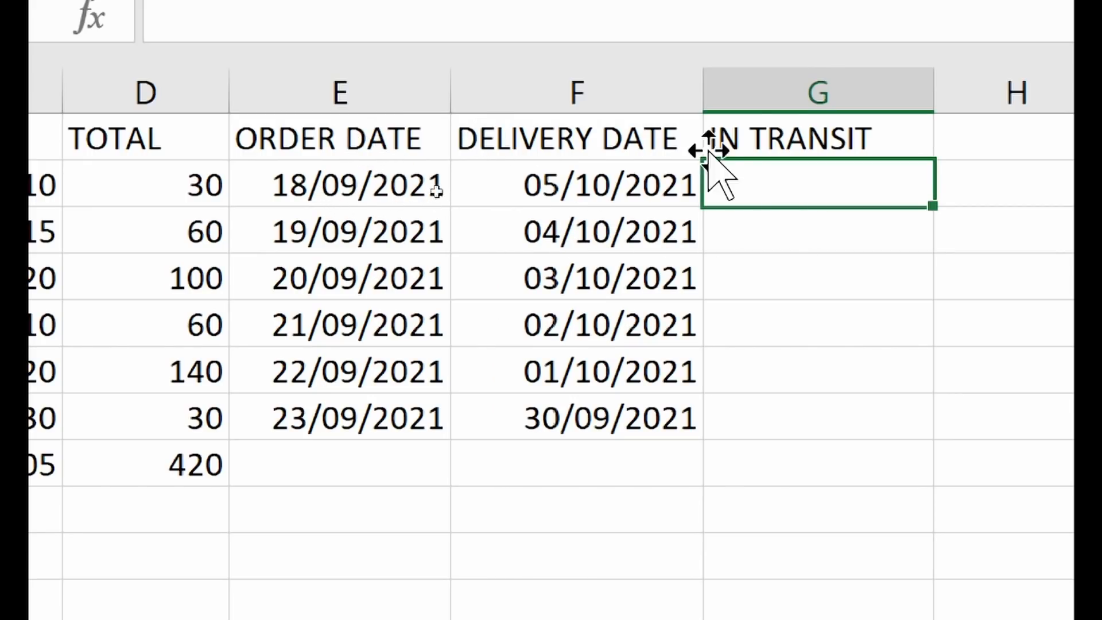
- Make the table's header row bold, up to and including IN TRANSIT in G1
{"action": "left_click_drag", "start_coordinate": [767, 138], "coordinate": [517, 141]}
{"action": "left_click_drag", "start_coordinate": [350, 143], "coordinate": [35, 135]}
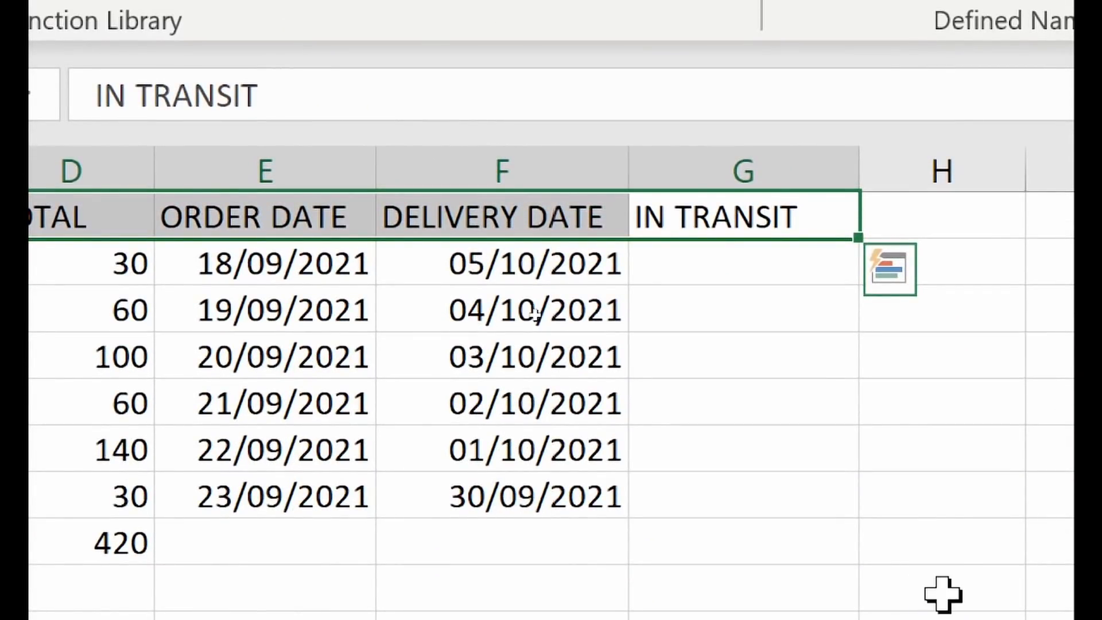
{"action": "key", "text": "ctrl+b"}
{"action": "left_click", "coordinate": [682, 267]}
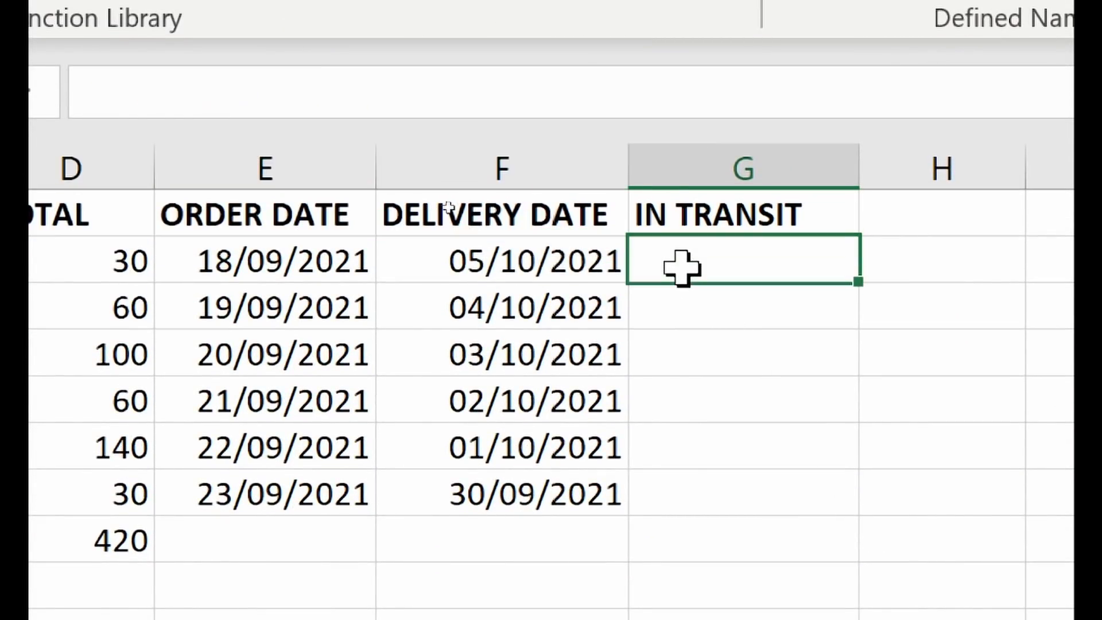
{"action": "left_click", "coordinate": [538, 214]}
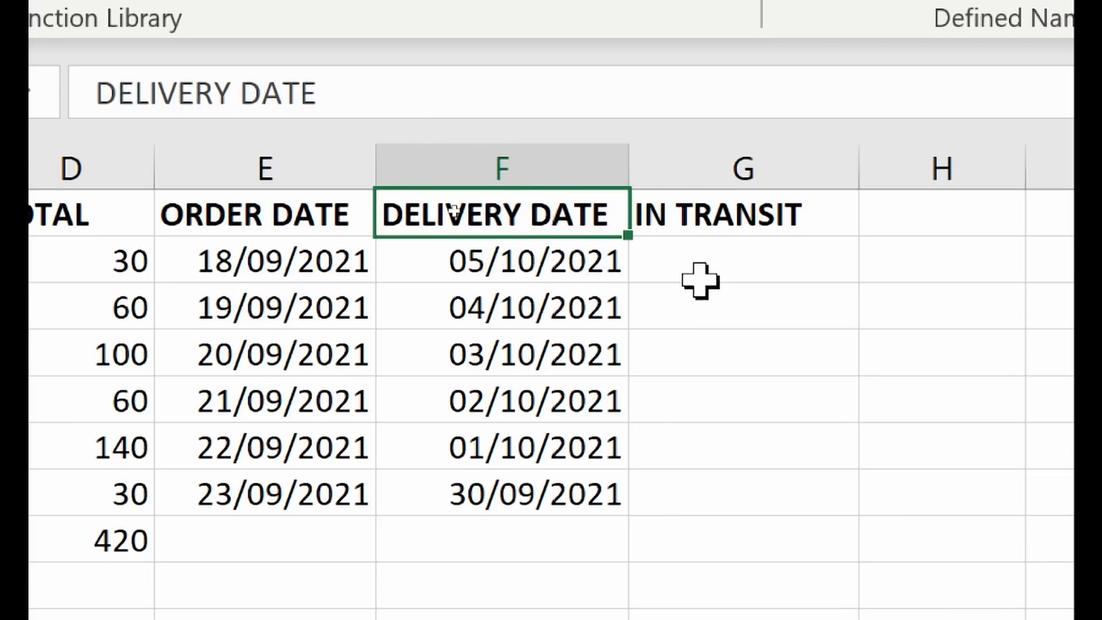
{"action": "left_click", "coordinate": [712, 260]}
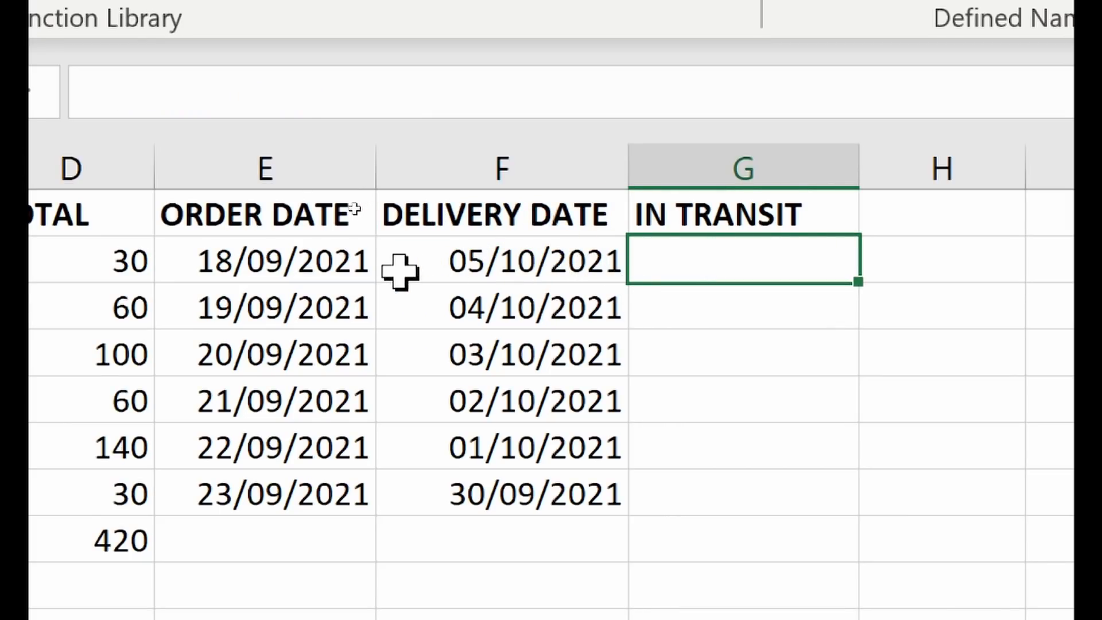
{"action": "left_click", "coordinate": [320, 271]}
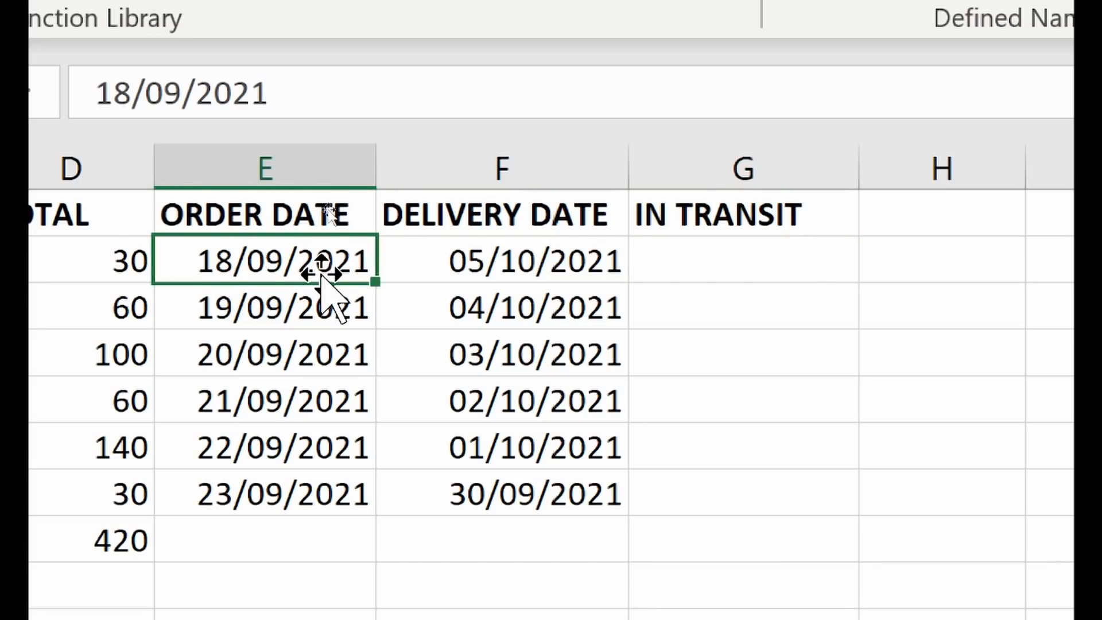
{"action": "left_click", "coordinate": [517, 260]}
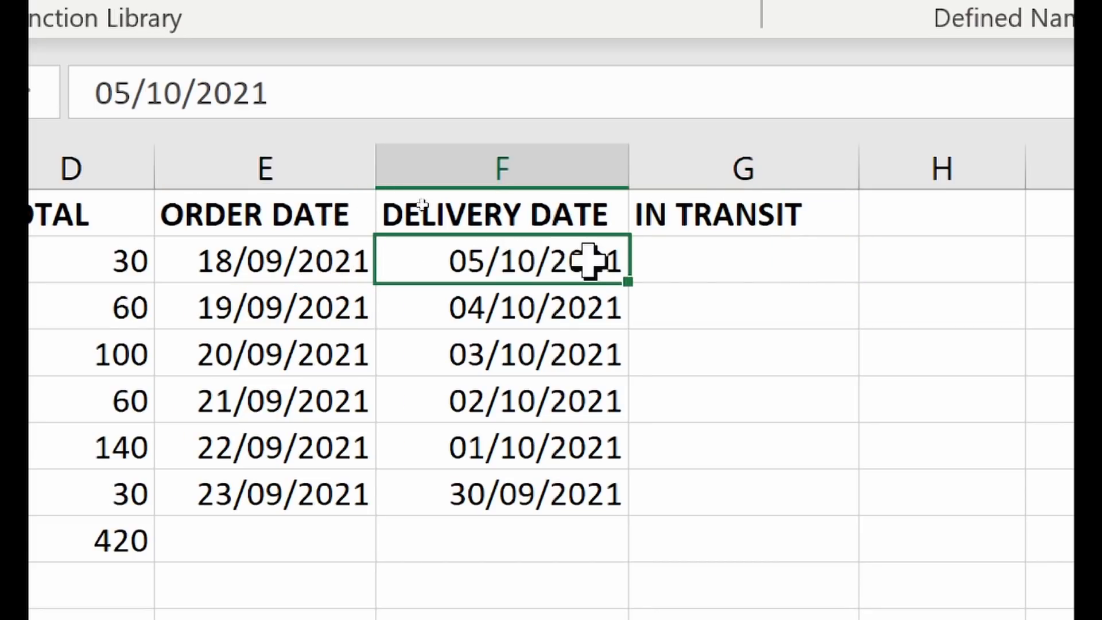
- Open Insert Function for cell G2 and search for "number of days"
{"action": "left_click", "coordinate": [711, 263]}
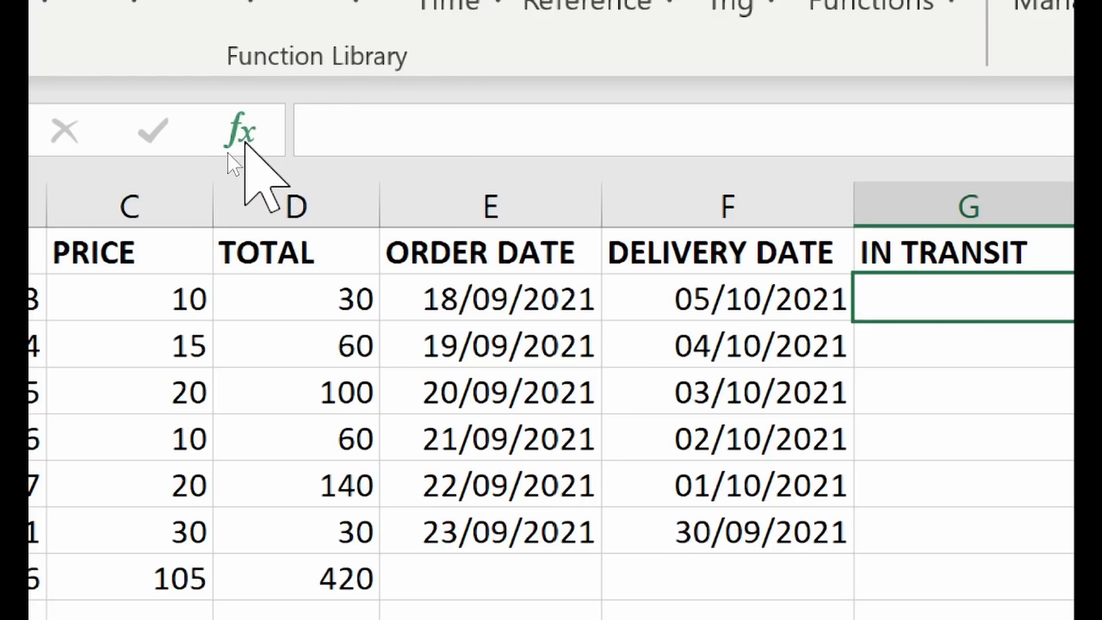
{"action": "left_click", "coordinate": [245, 142]}
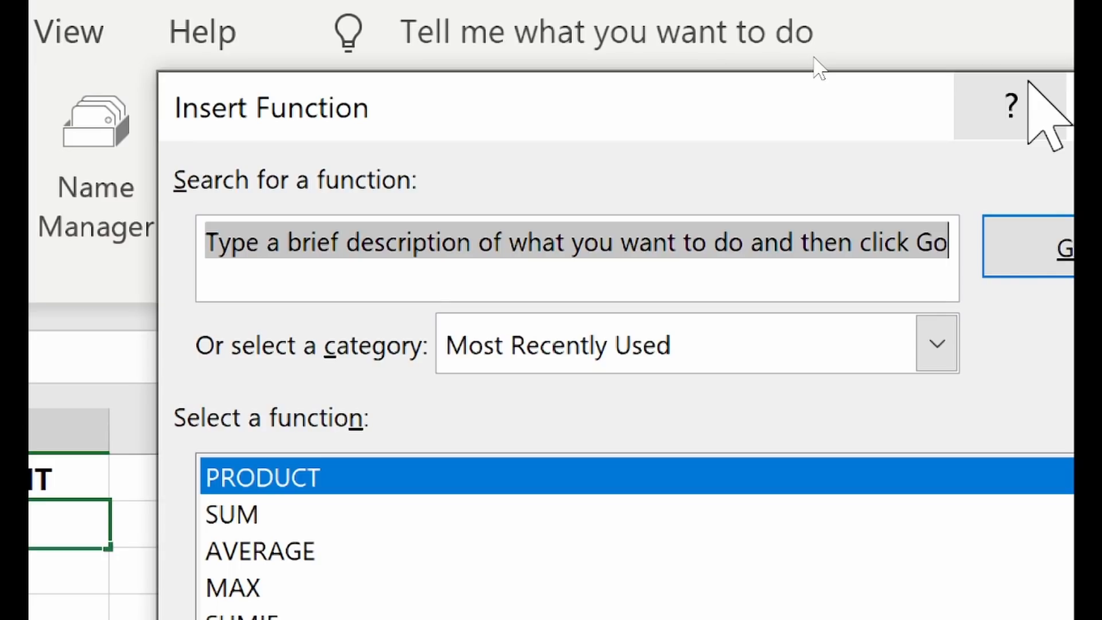
{"action": "type", "text": "number of"}
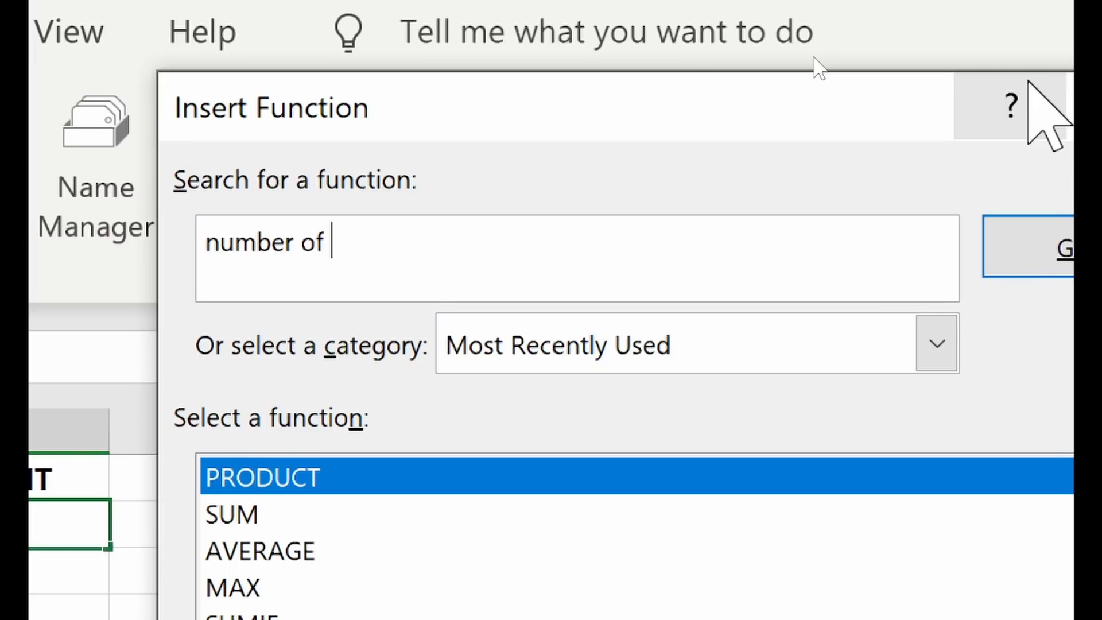
{"action": "type", "text": " days"}
{"action": "key", "text": "Return"}
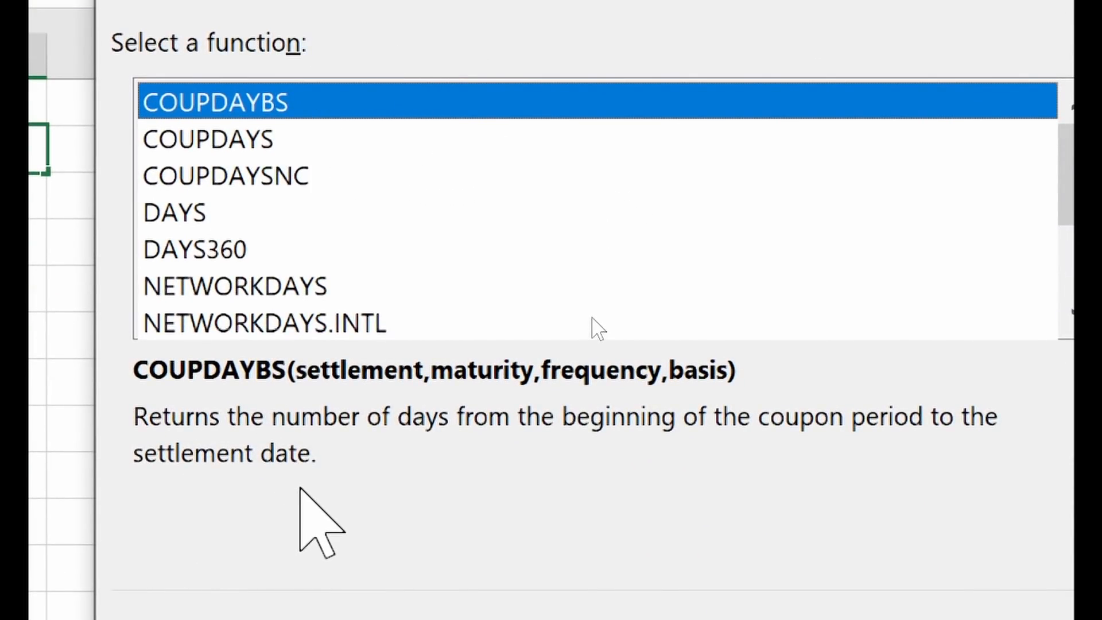
- Review the descriptions of the suggested day-counting functions and choose NETWORKDAYS for G2
{"action": "left_click", "coordinate": [245, 142]}
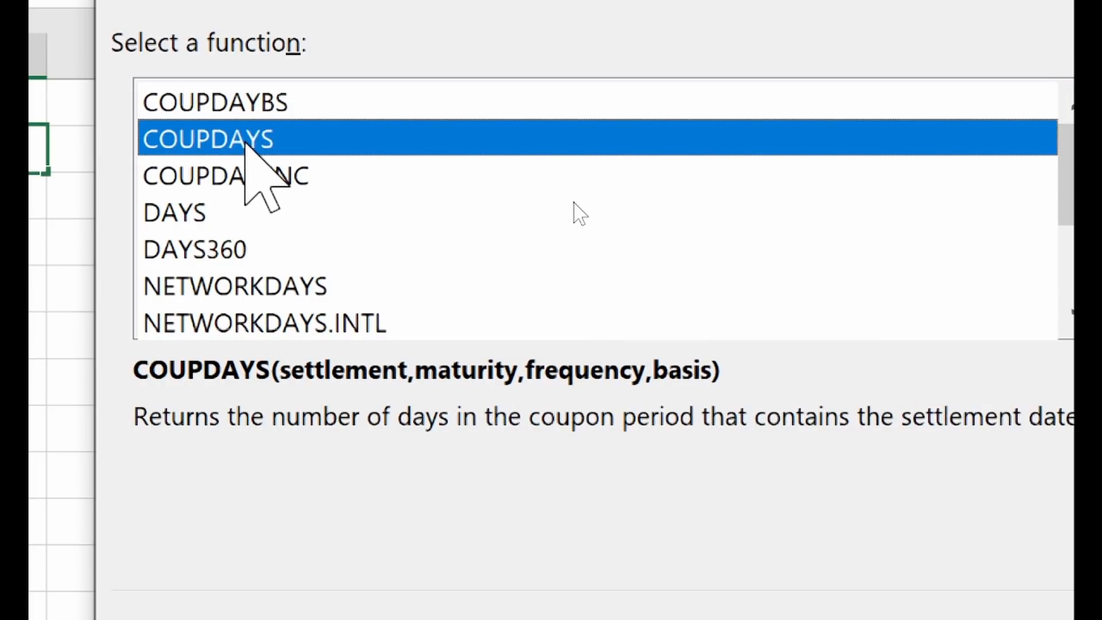
{"action": "left_click", "coordinate": [246, 181]}
{"action": "left_click", "coordinate": [223, 223]}
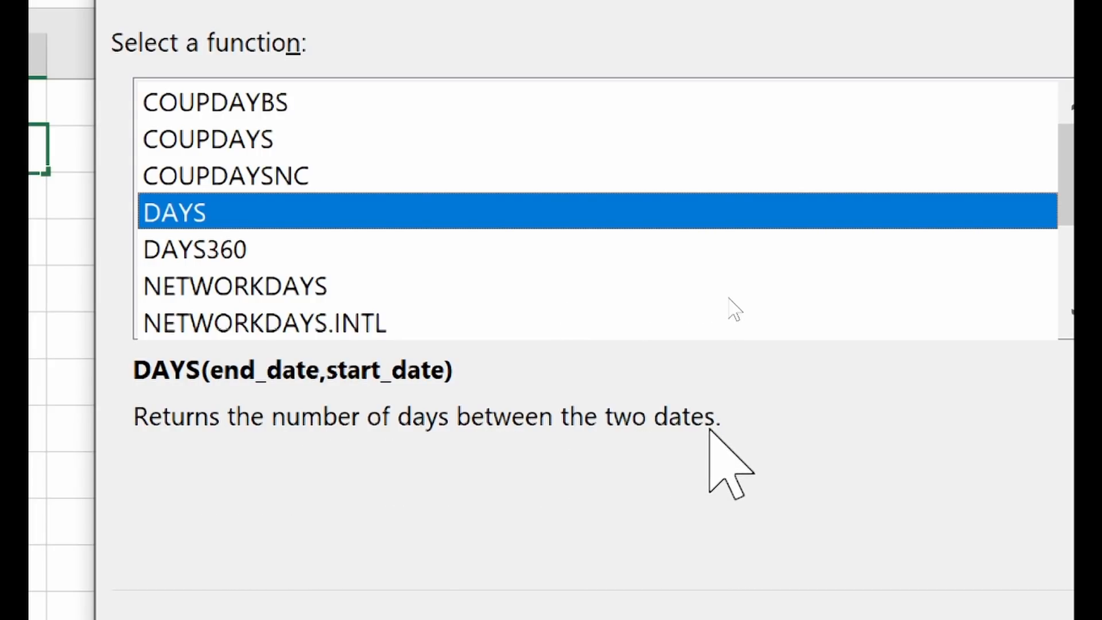
{"action": "left_click", "coordinate": [253, 287]}
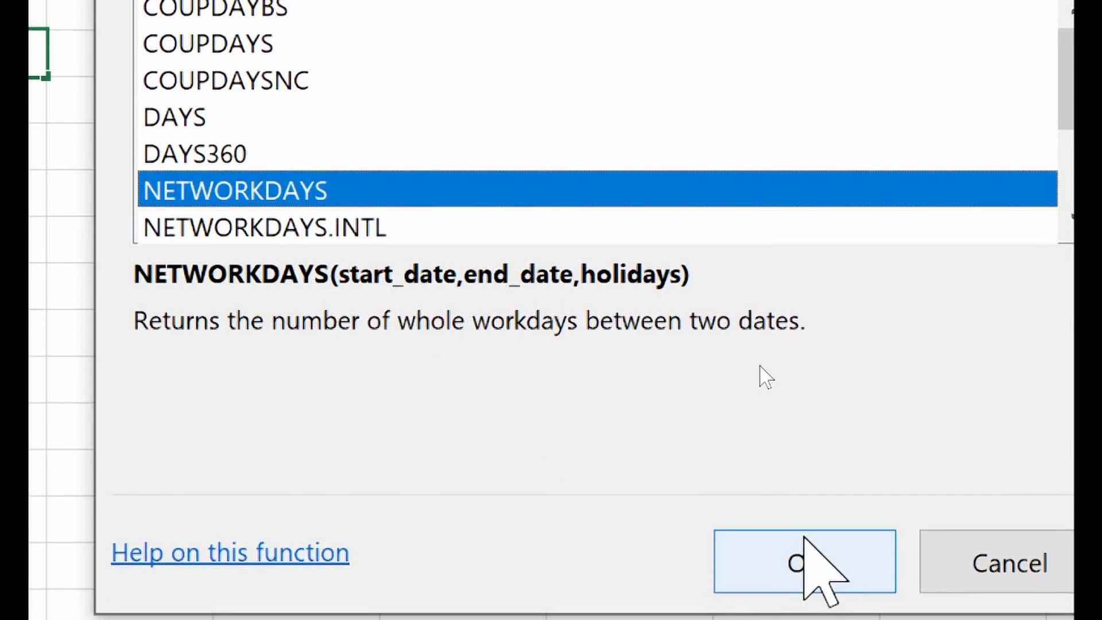
{"action": "left_click", "coordinate": [805, 541]}
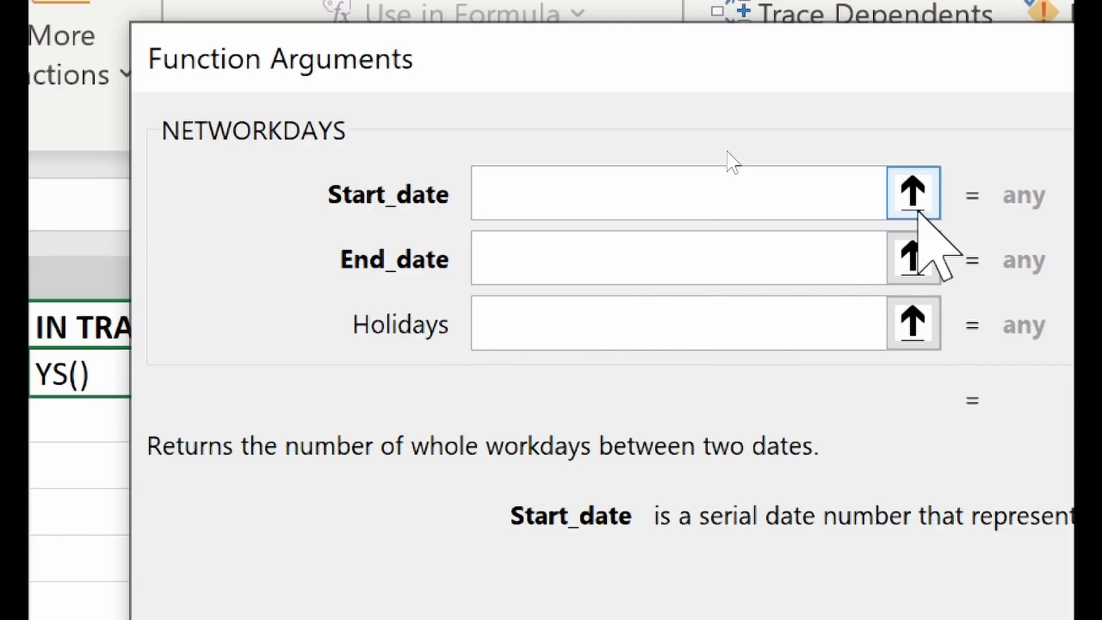
- Set the NETWORKDAYS Start_date to E2 and End_date to F2, leave Holidays empty, and apply the formula
{"action": "left_click", "coordinate": [805, 210]}
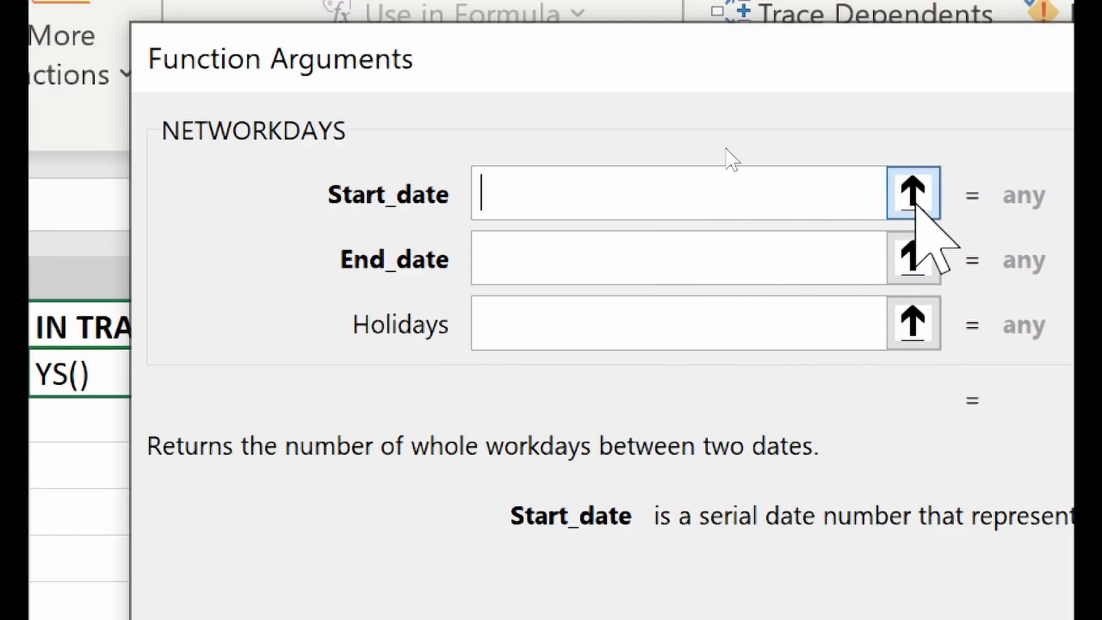
{"action": "left_click", "coordinate": [917, 198]}
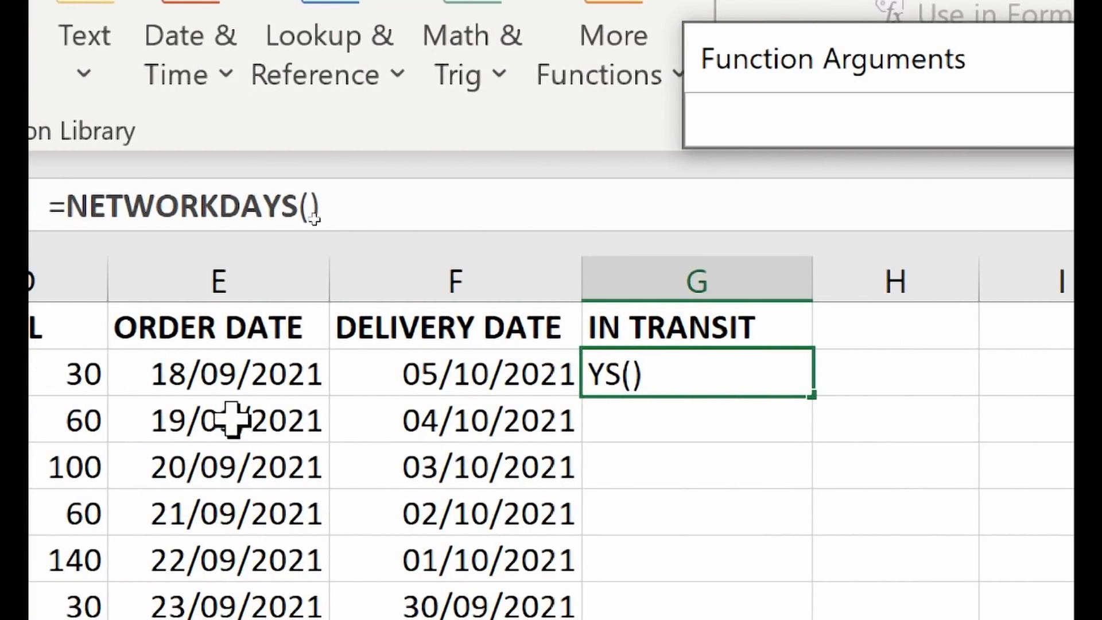
{"action": "left_click", "coordinate": [201, 378]}
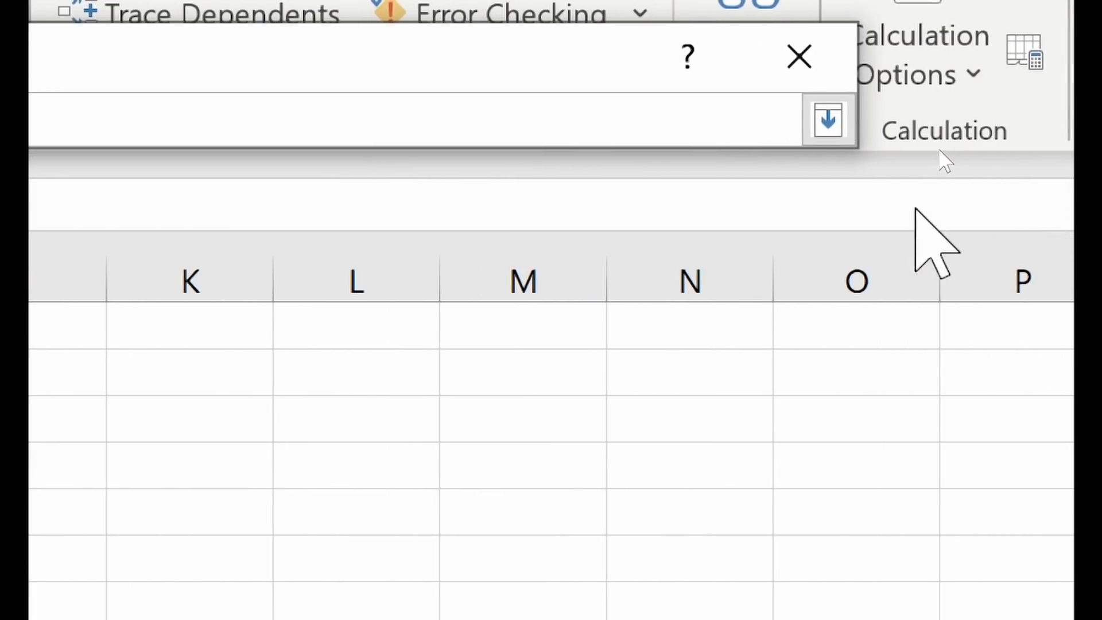
{"action": "left_click", "coordinate": [828, 121]}
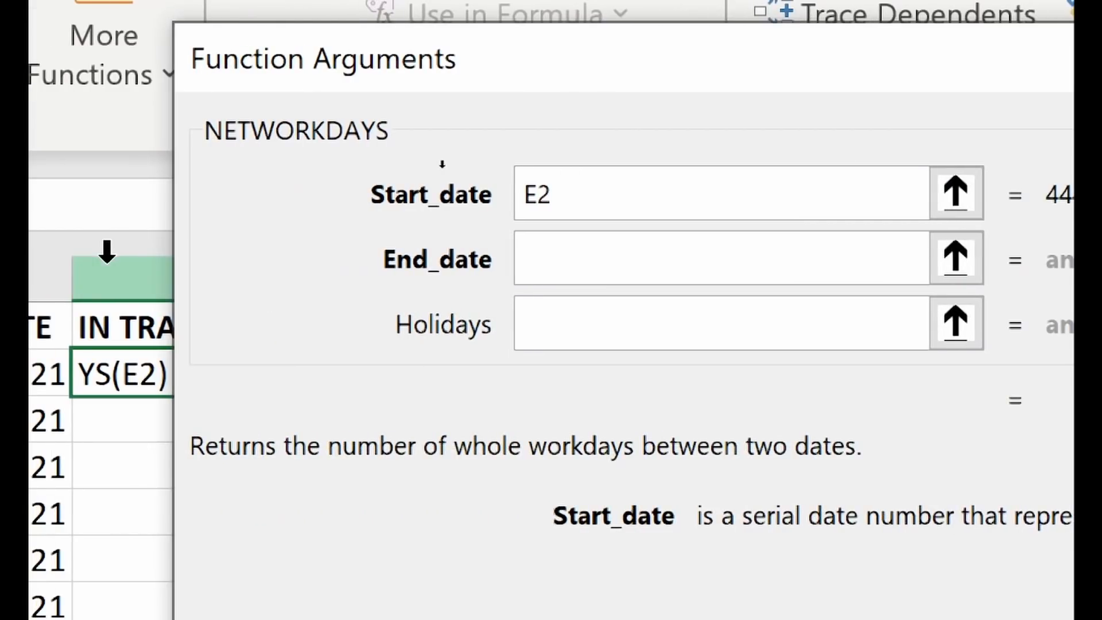
{"action": "left_click", "coordinate": [608, 250]}
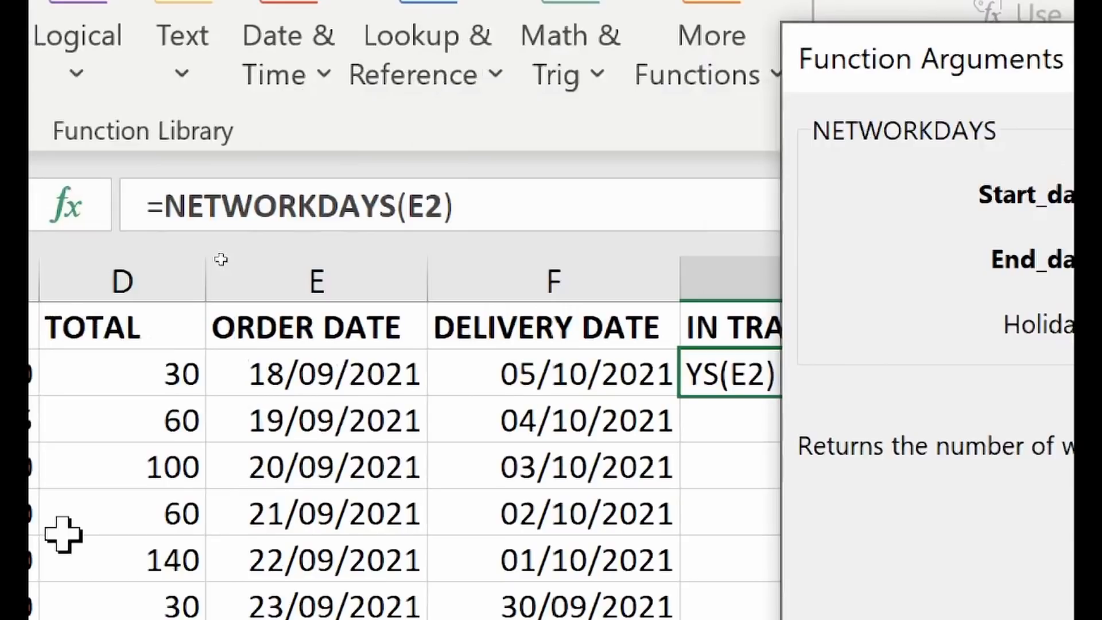
{"action": "left_click", "coordinate": [550, 374]}
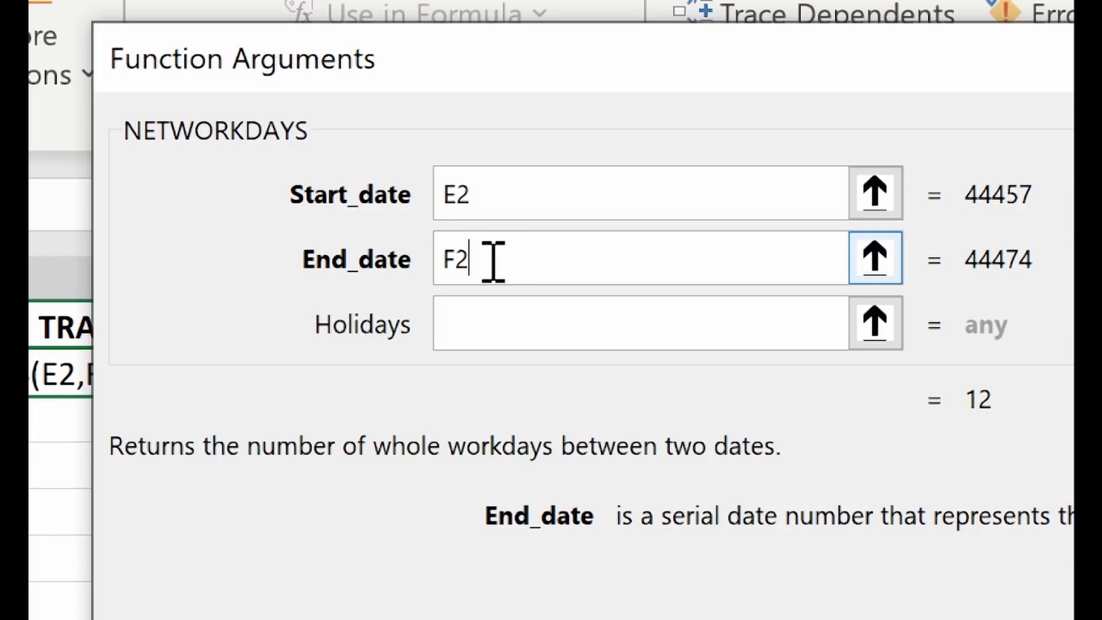
{"action": "left_click", "coordinate": [474, 321]}
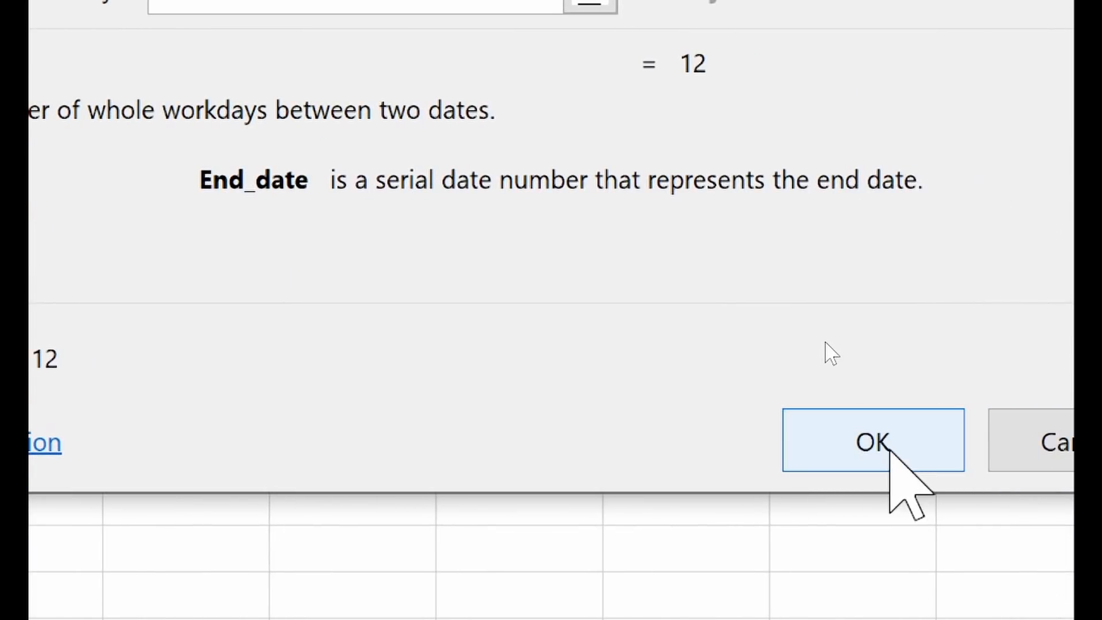
{"action": "left_click", "coordinate": [889, 449]}
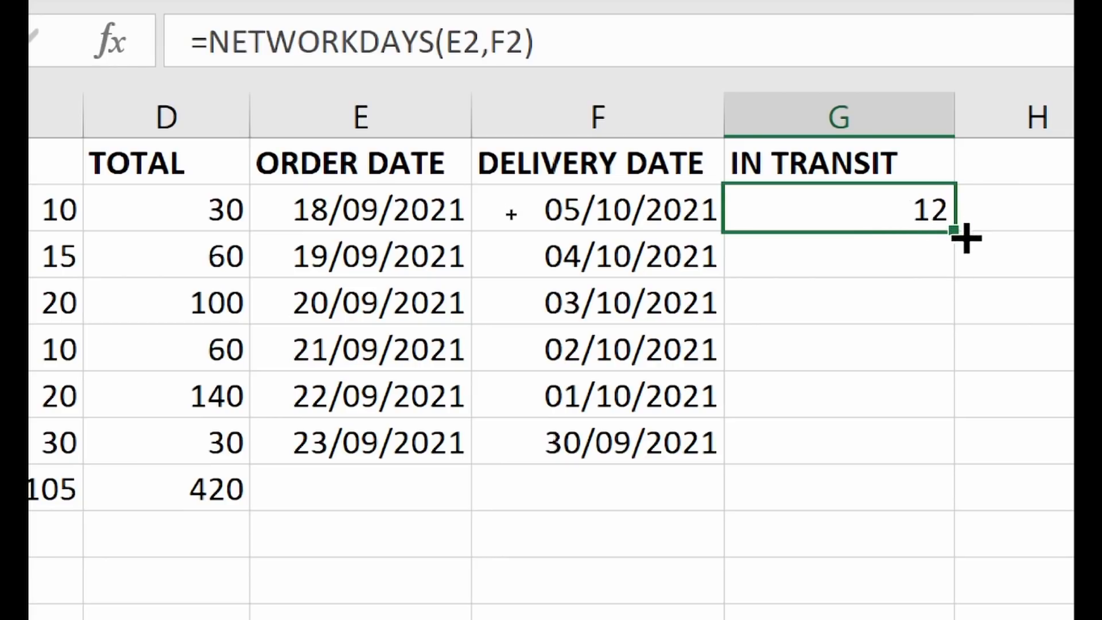
- Fill the NETWORKDAYS formula from G2 down through G7 in the IN TRANSIT column
{"action": "left_click_drag", "start_coordinate": [961, 246], "coordinate": [960, 263]}
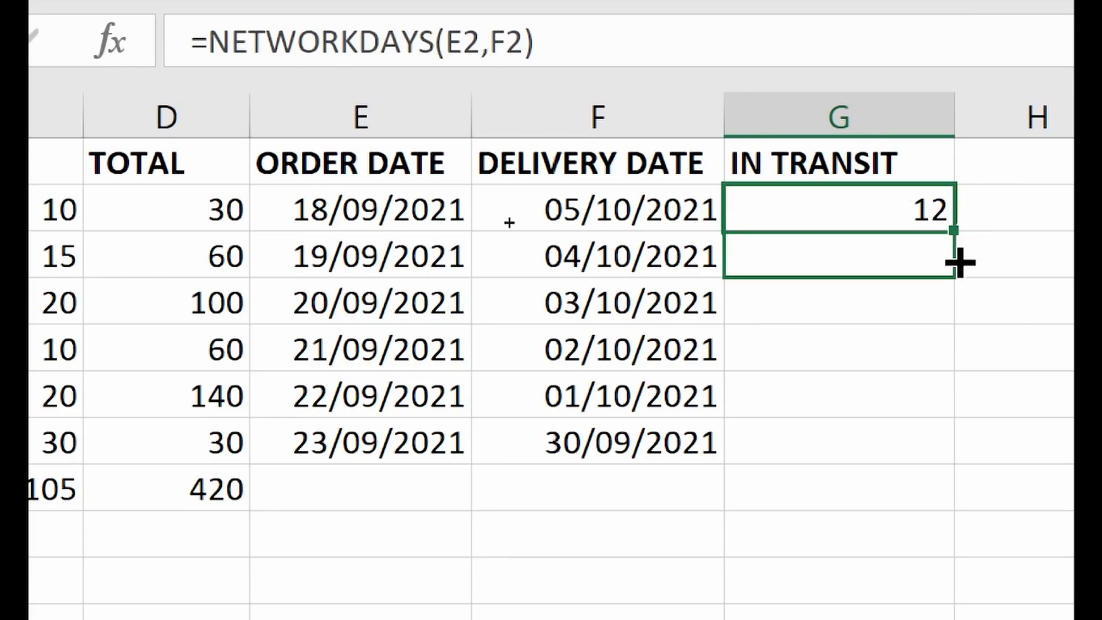
{"action": "left_click_drag", "start_coordinate": [961, 306], "coordinate": [950, 444]}
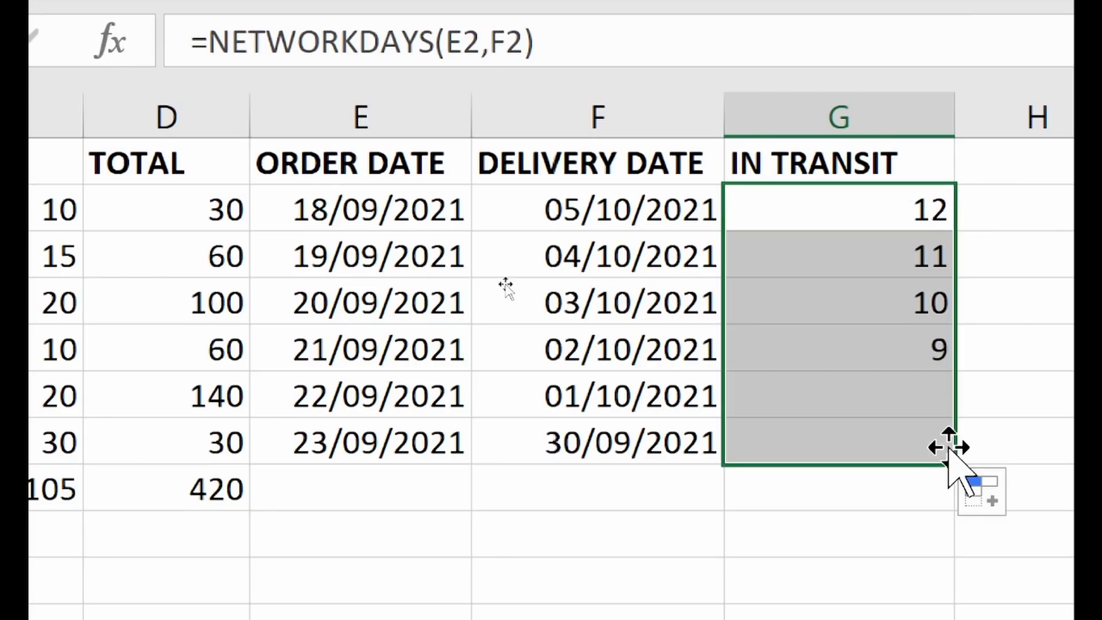
{"action": "left_click", "coordinate": [904, 505]}
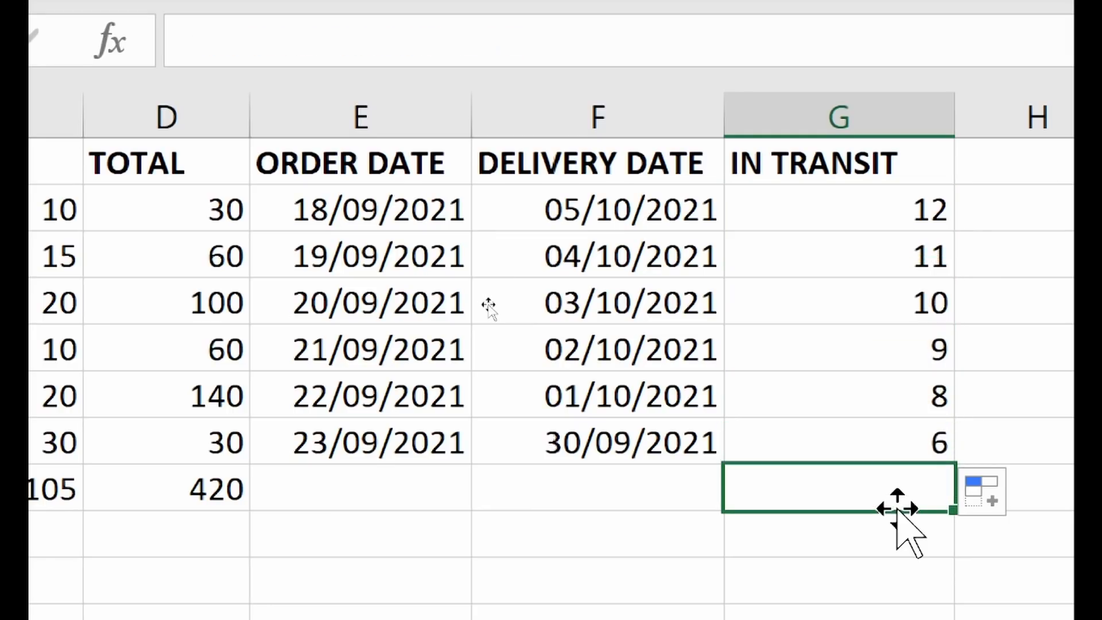
- Compare row 7's order and delivery dates with its IN TRANSIT result, and review the formulas in G7 and G2
{"action": "left_click", "coordinate": [804, 443]}
{"action": "left_click", "coordinate": [428, 446]}
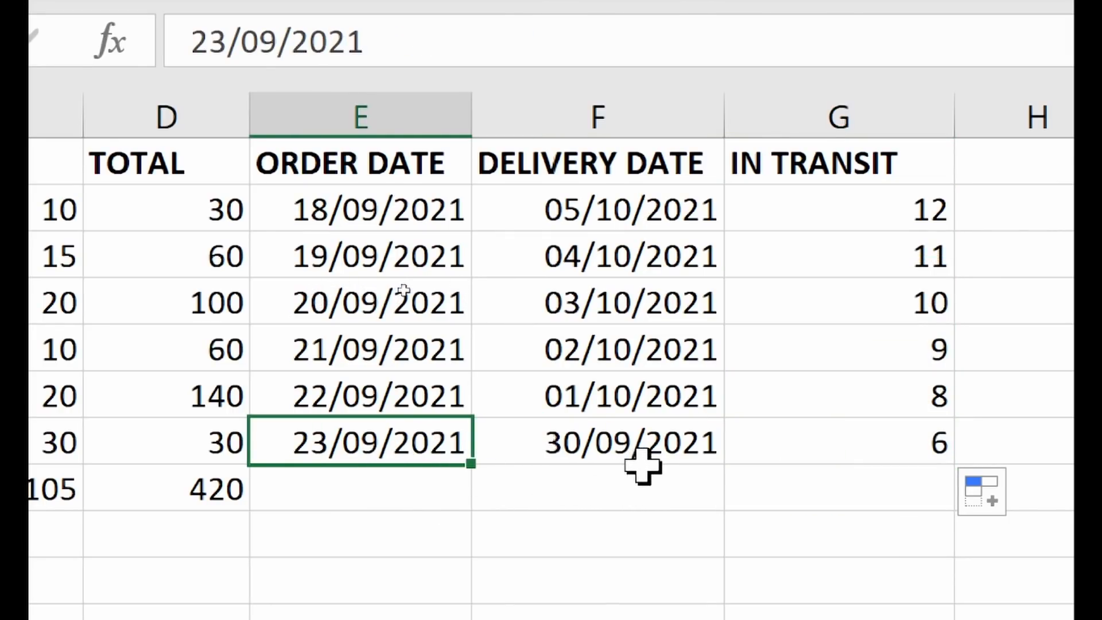
{"action": "left_click", "coordinate": [665, 459]}
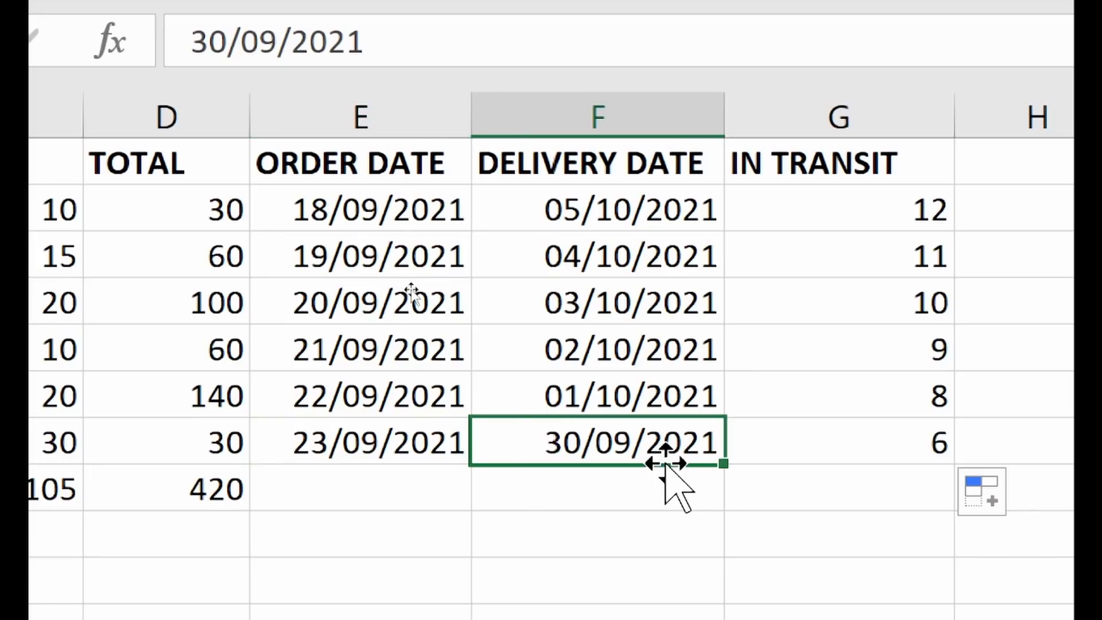
{"action": "left_click", "coordinate": [859, 455]}
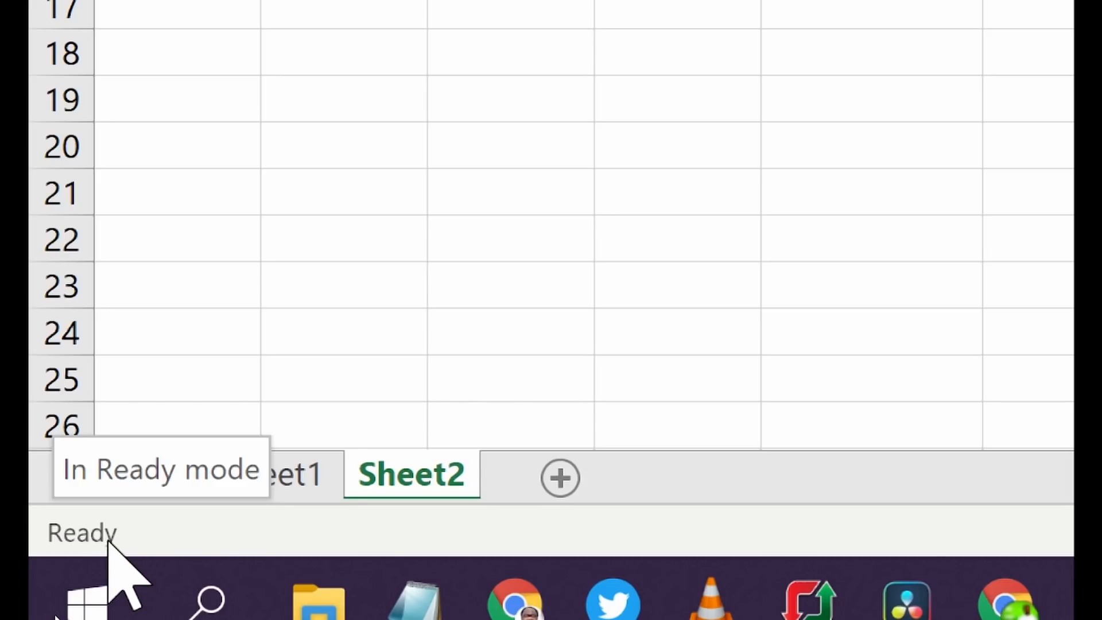
{"action": "left_click", "coordinate": [236, 465]}
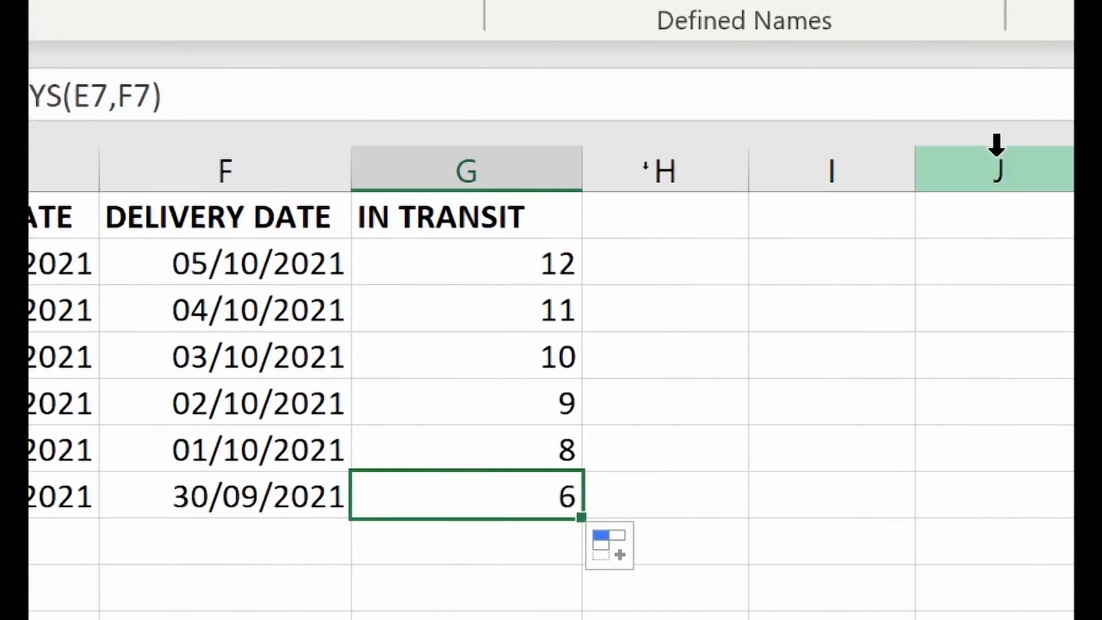
{"action": "left_click", "coordinate": [462, 275]}
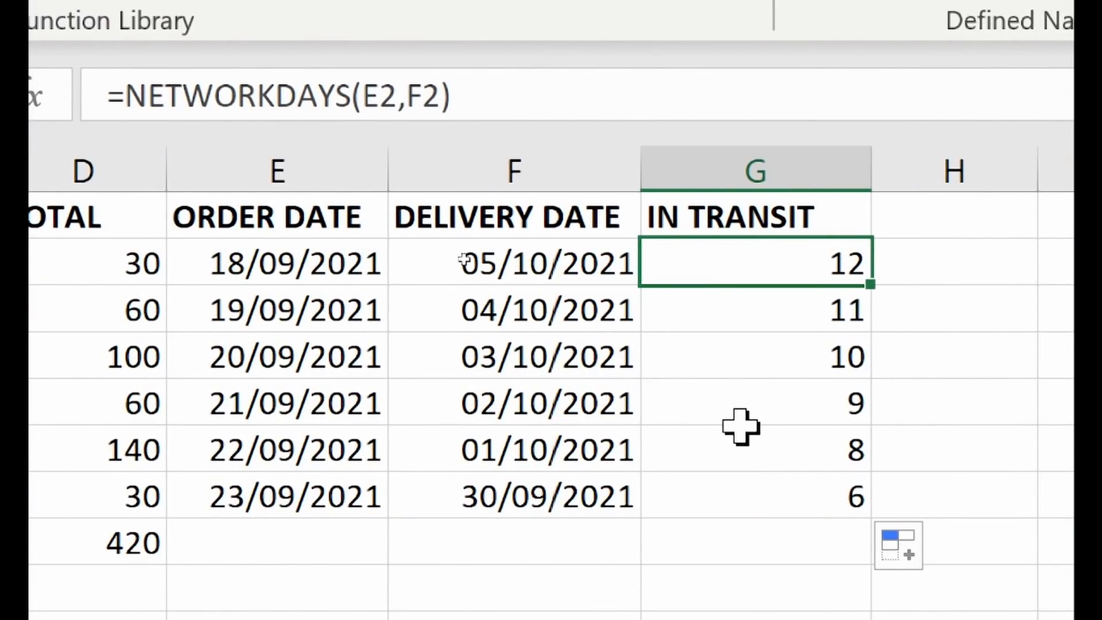
- Format the order date in E2 as Long Date and widen column E until the full date fits
{"action": "left_click", "coordinate": [280, 262]}
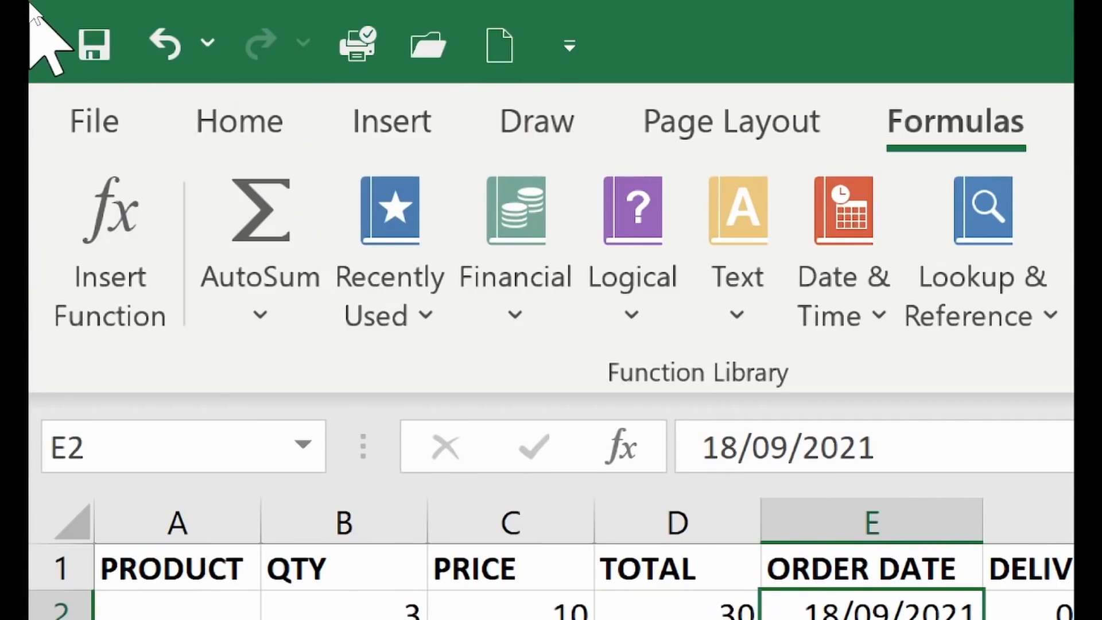
{"action": "left_click", "coordinate": [191, 106]}
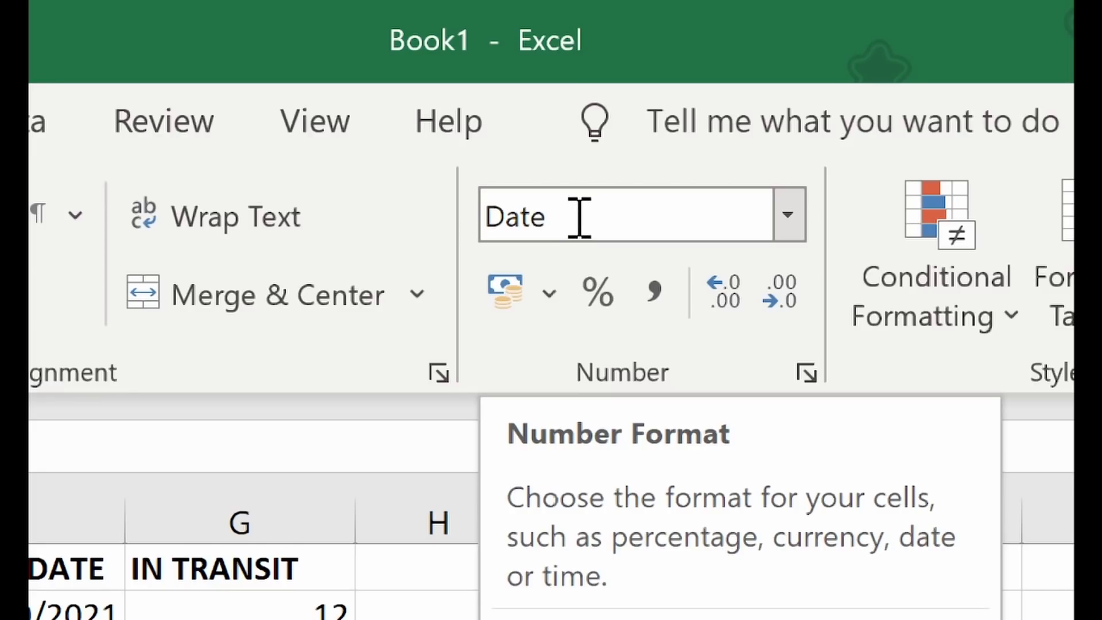
{"action": "left_click", "coordinate": [789, 218]}
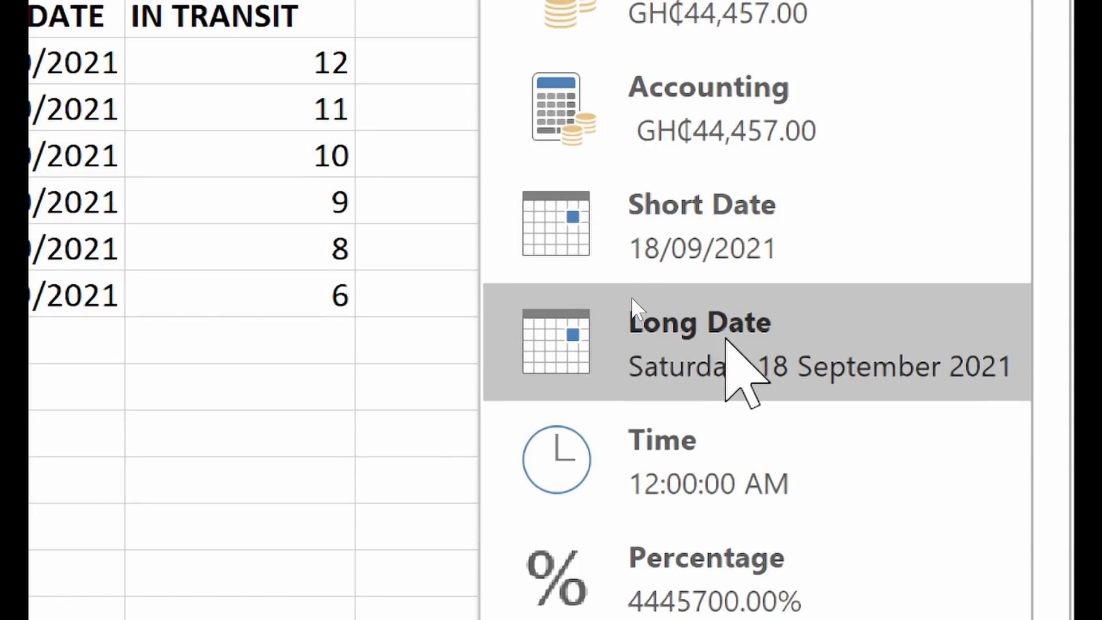
{"action": "left_click", "coordinate": [632, 299]}
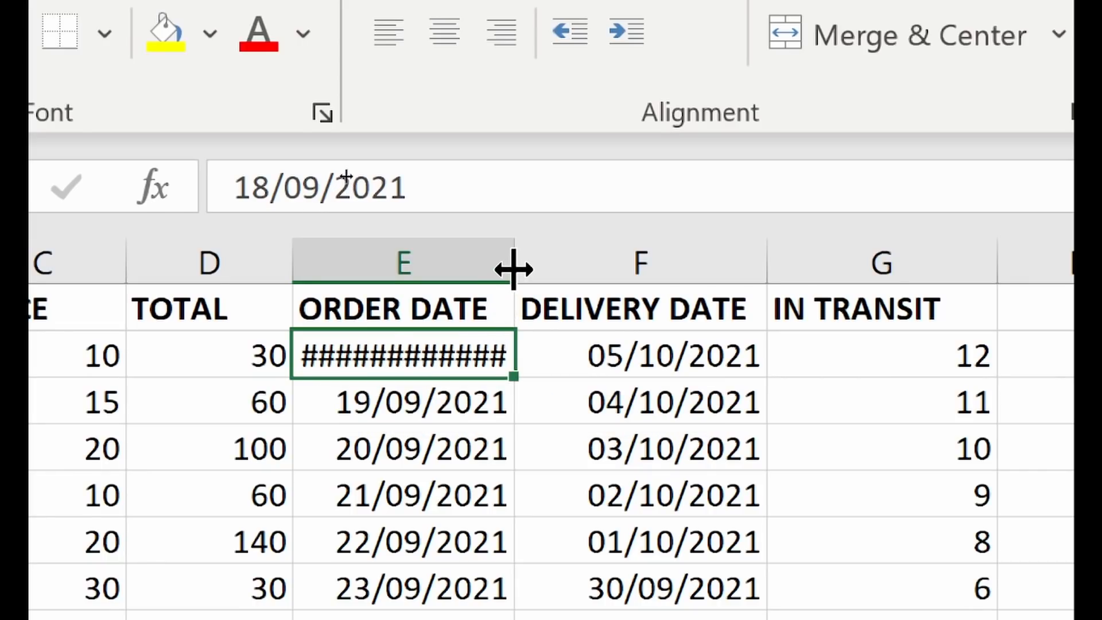
{"action": "left_click_drag", "start_coordinate": [513, 269], "coordinate": [539, 275]}
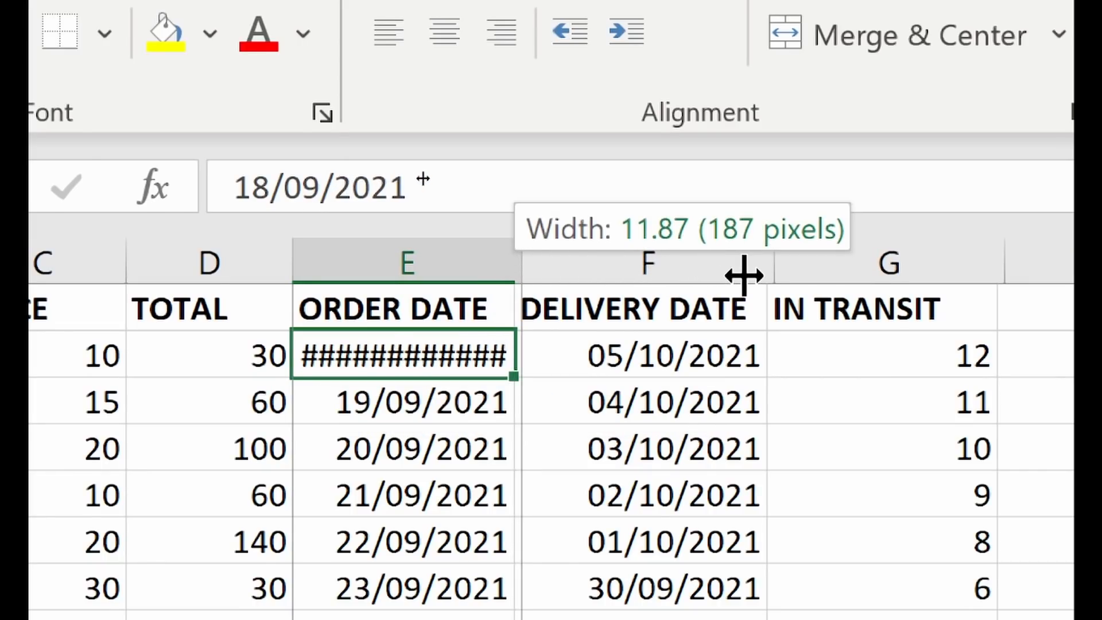
{"action": "left_click_drag", "start_coordinate": [744, 276], "coordinate": [761, 276]}
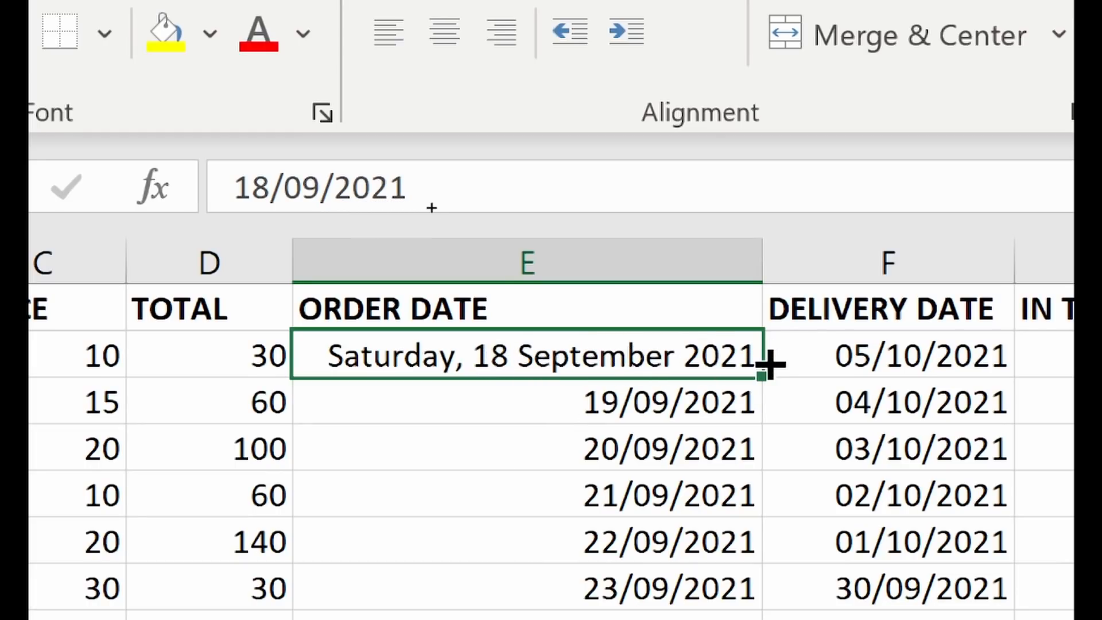
- Format the order date in E3 as Long Date
{"action": "left_click", "coordinate": [661, 406]}
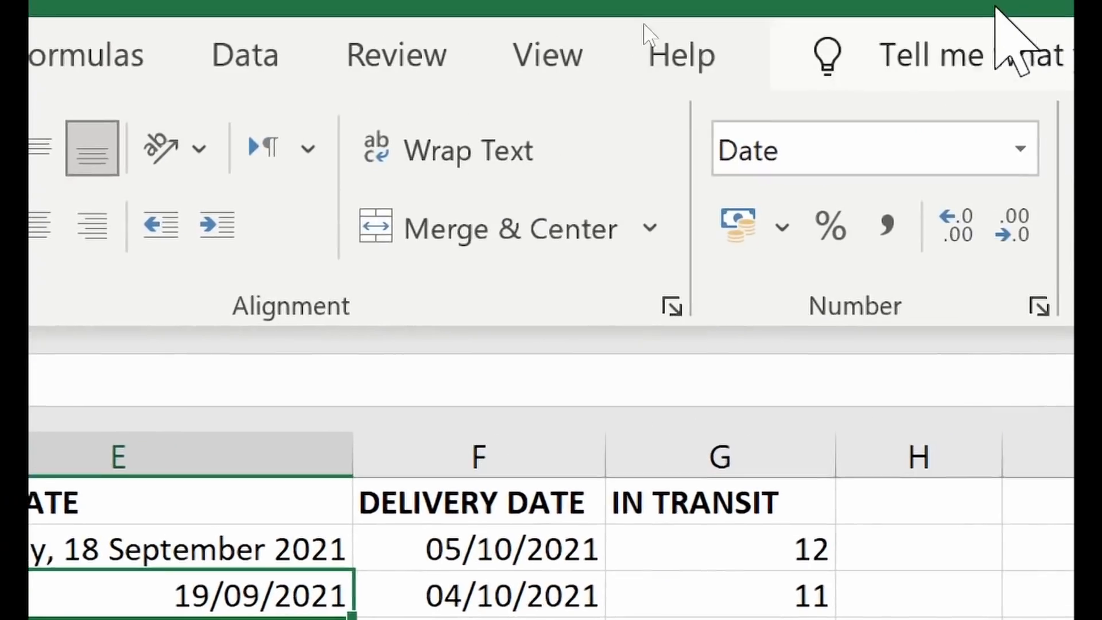
{"action": "left_click", "coordinate": [1009, 150]}
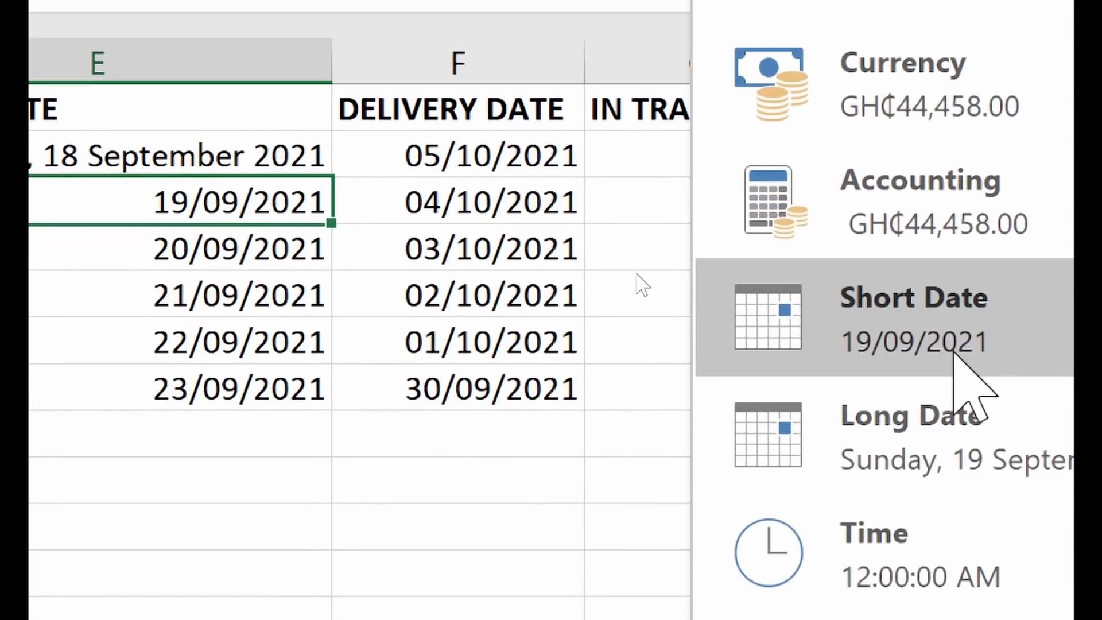
{"action": "left_click", "coordinate": [942, 439]}
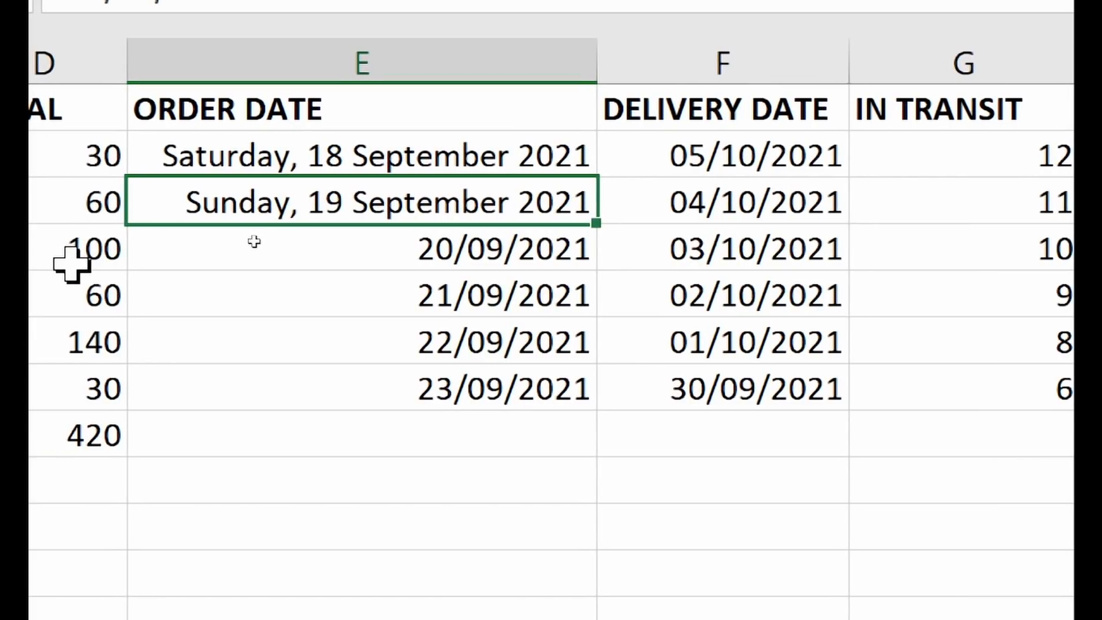
{"action": "left_click", "coordinate": [406, 147]}
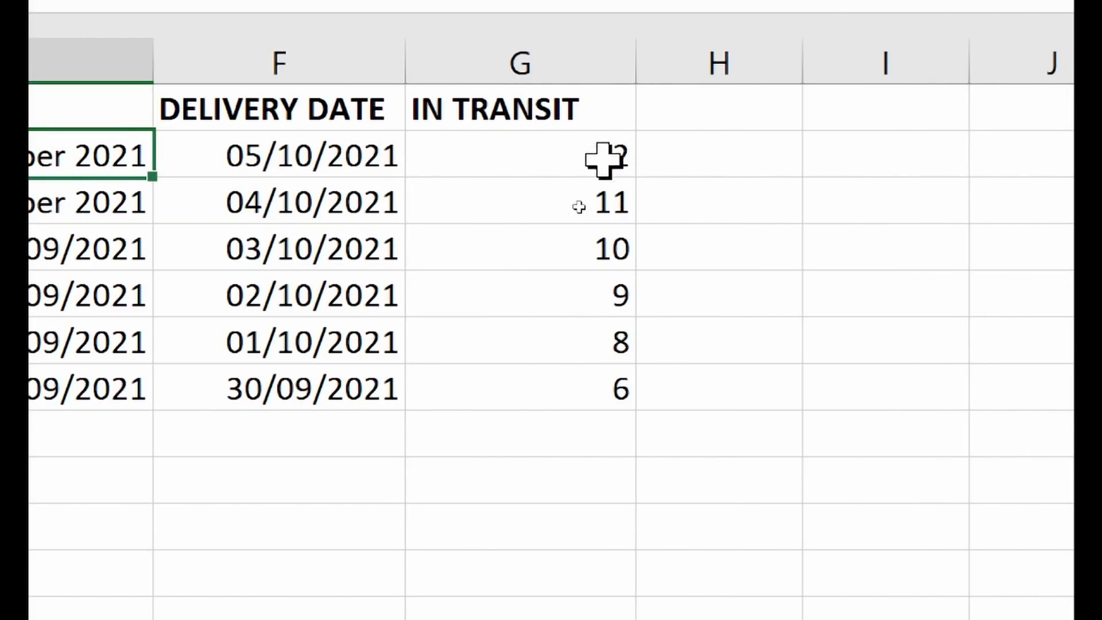
- Format the order dates in E4:E7 as Long Date and autofit column E to its contents
{"action": "left_click_drag", "start_coordinate": [460, 241], "coordinate": [443, 381]}
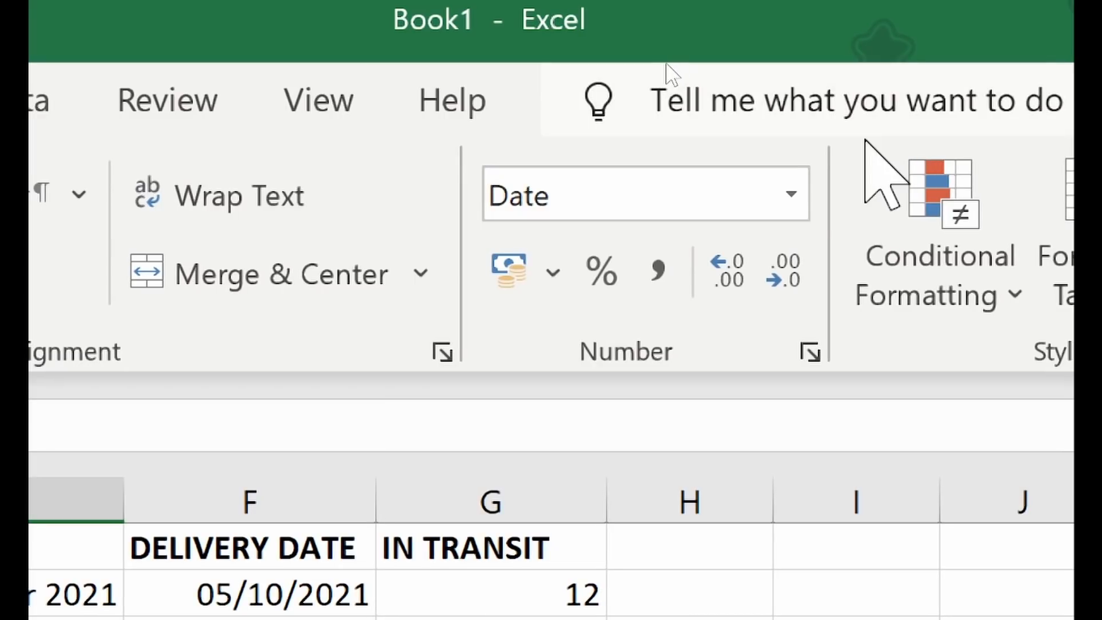
{"action": "left_click", "coordinate": [792, 194]}
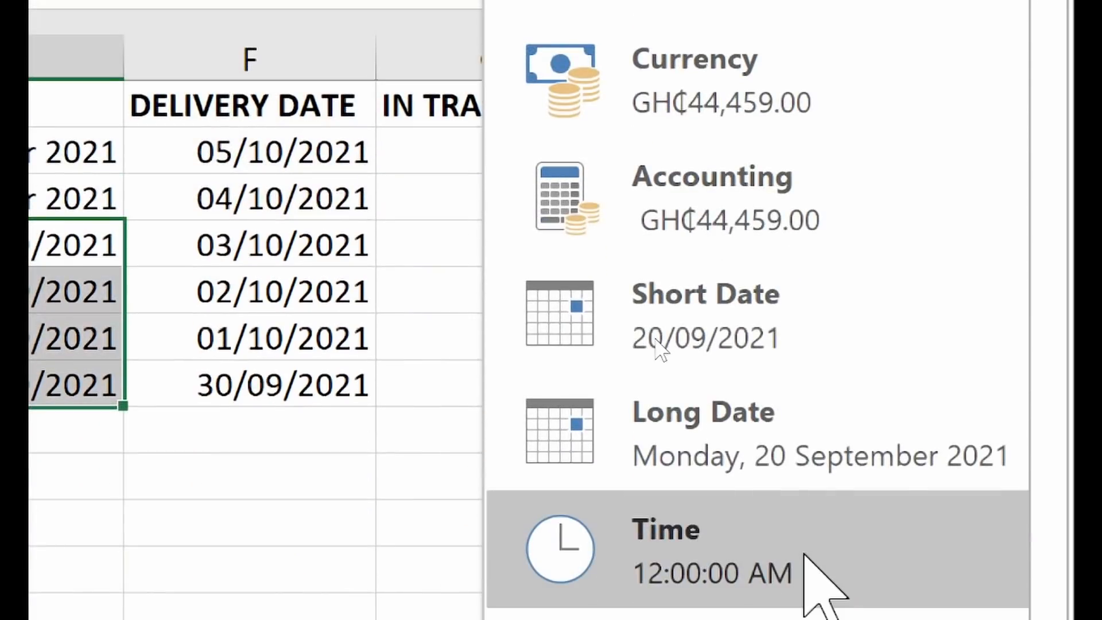
{"action": "left_click", "coordinate": [640, 300]}
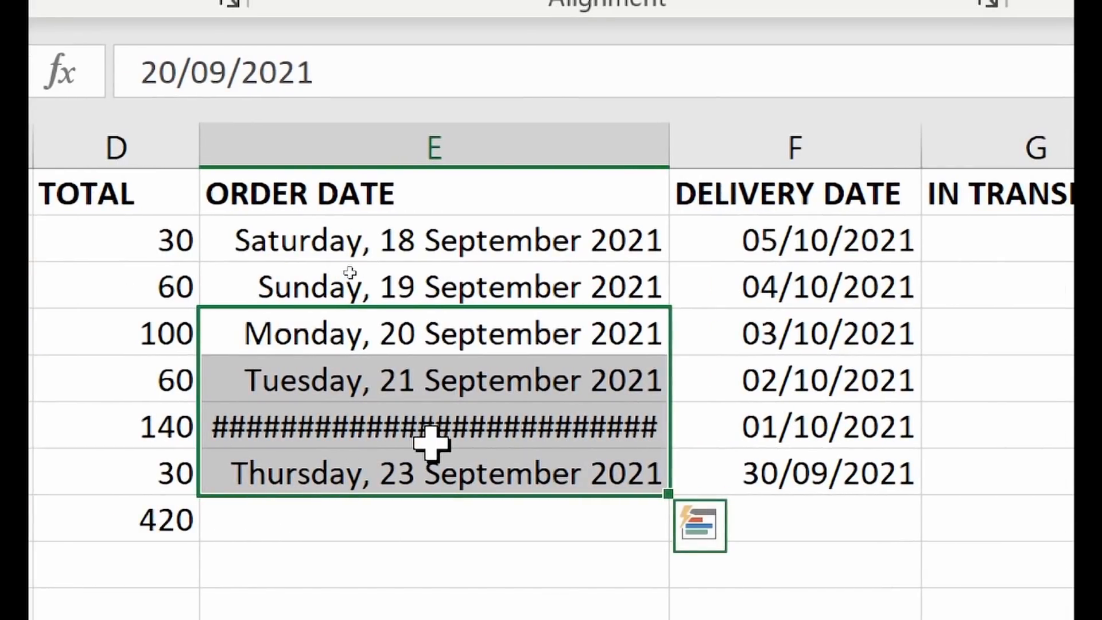
{"action": "left_click", "coordinate": [432, 477]}
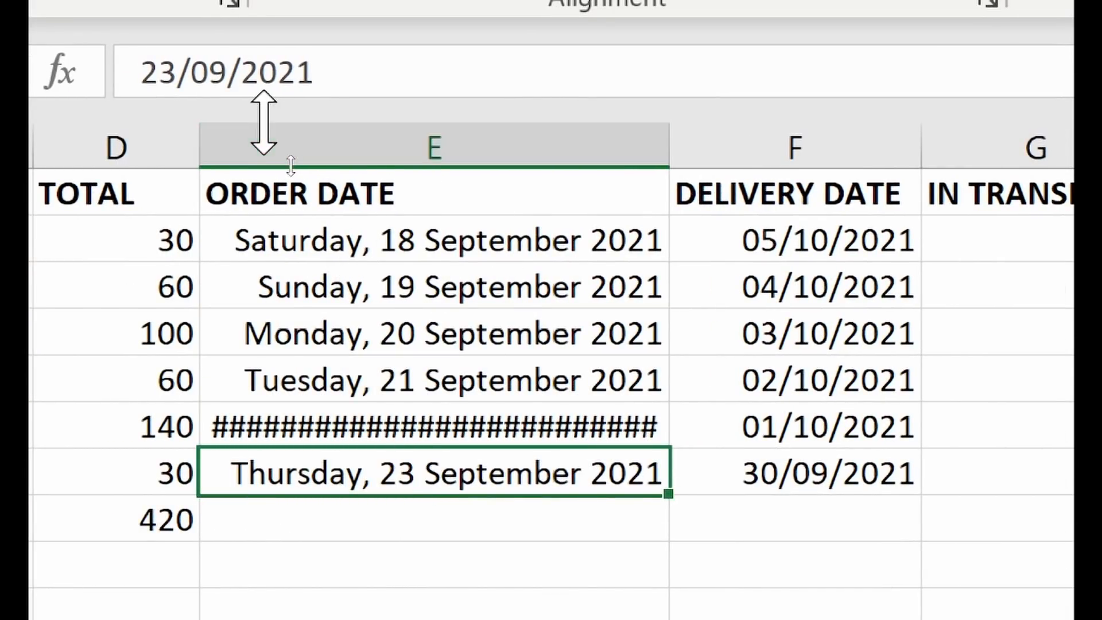
{"action": "double_click", "coordinate": [671, 150]}
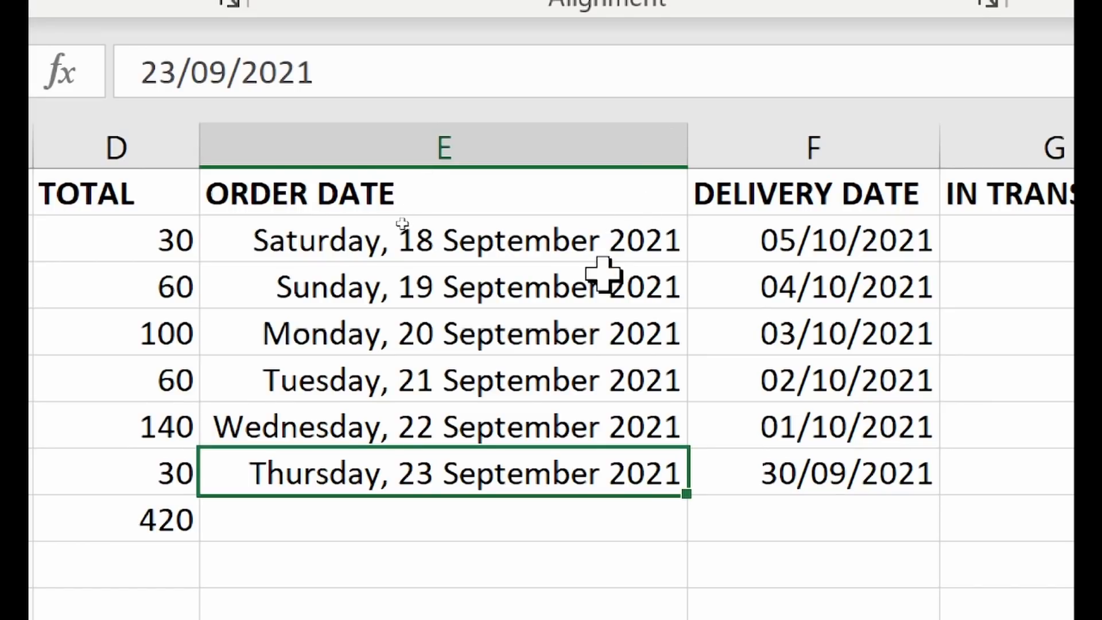
{"action": "left_click", "coordinate": [484, 425]}
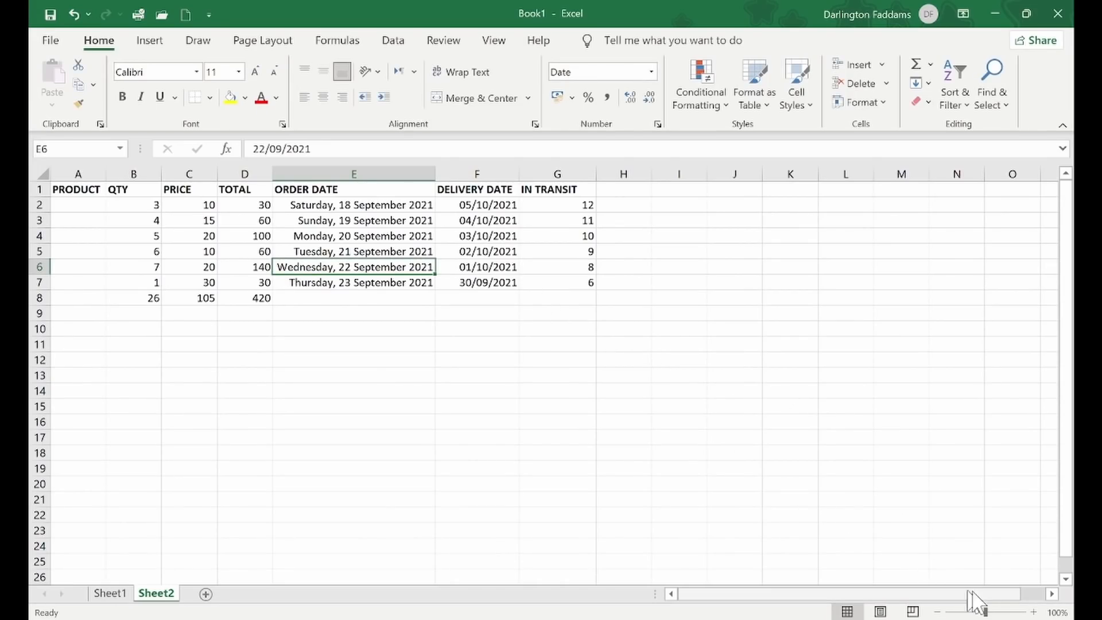
- Clear the sum formula from D8 below the TOTAL column
{"action": "left_click", "coordinate": [1032, 612]}
{"action": "left_click", "coordinate": [1031, 612]}
{"action": "left_click", "coordinate": [1031, 612]}
{"action": "left_click", "coordinate": [1031, 612]}
{"action": "left_click", "coordinate": [1032, 612]}
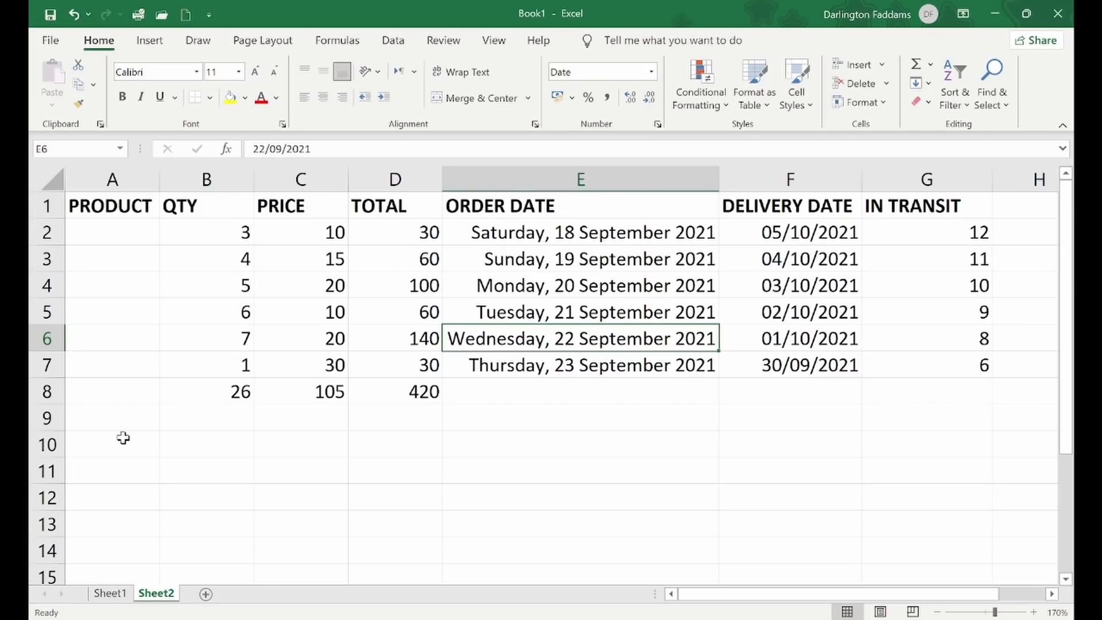
{"action": "left_click_drag", "start_coordinate": [399, 233], "coordinate": [397, 359]}
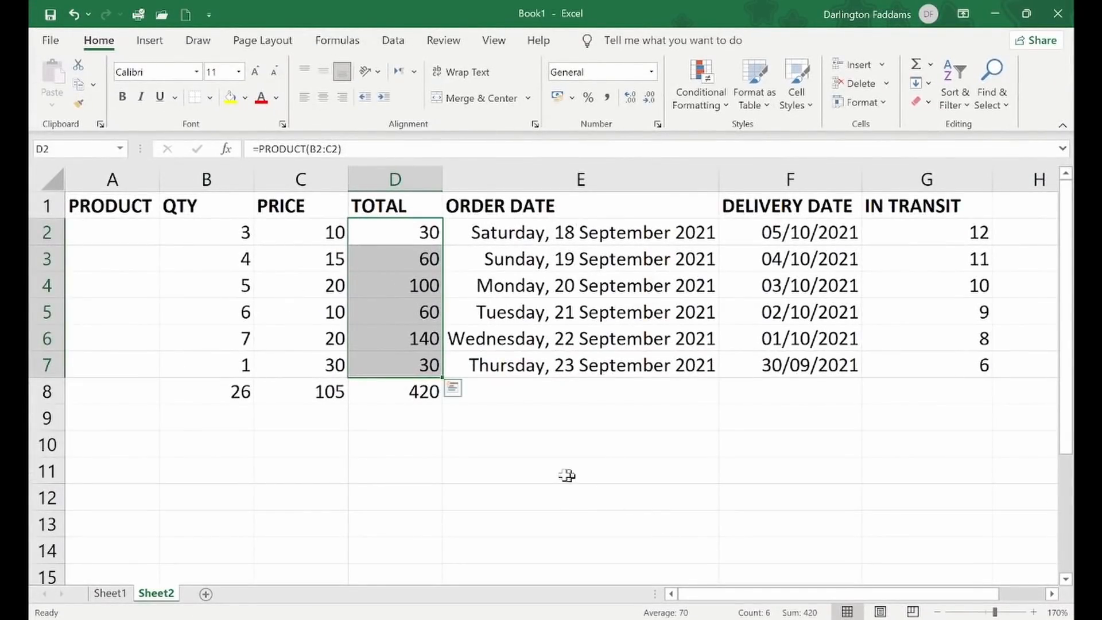
{"action": "left_click", "coordinate": [418, 398]}
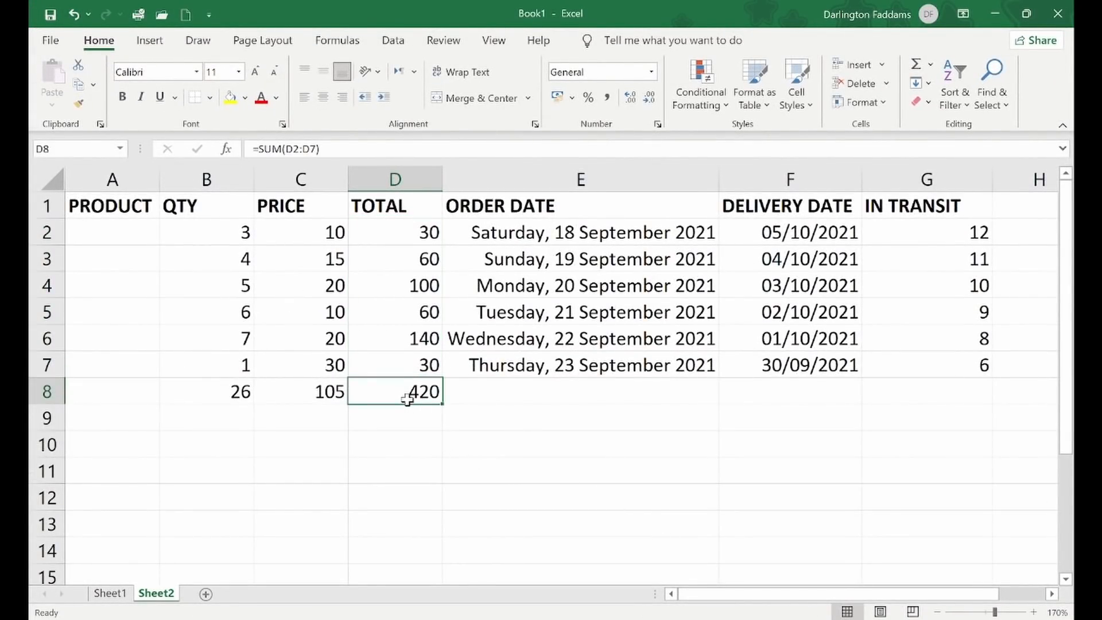
{"action": "key", "text": "BackSpace"}
{"action": "key", "text": "Return"}
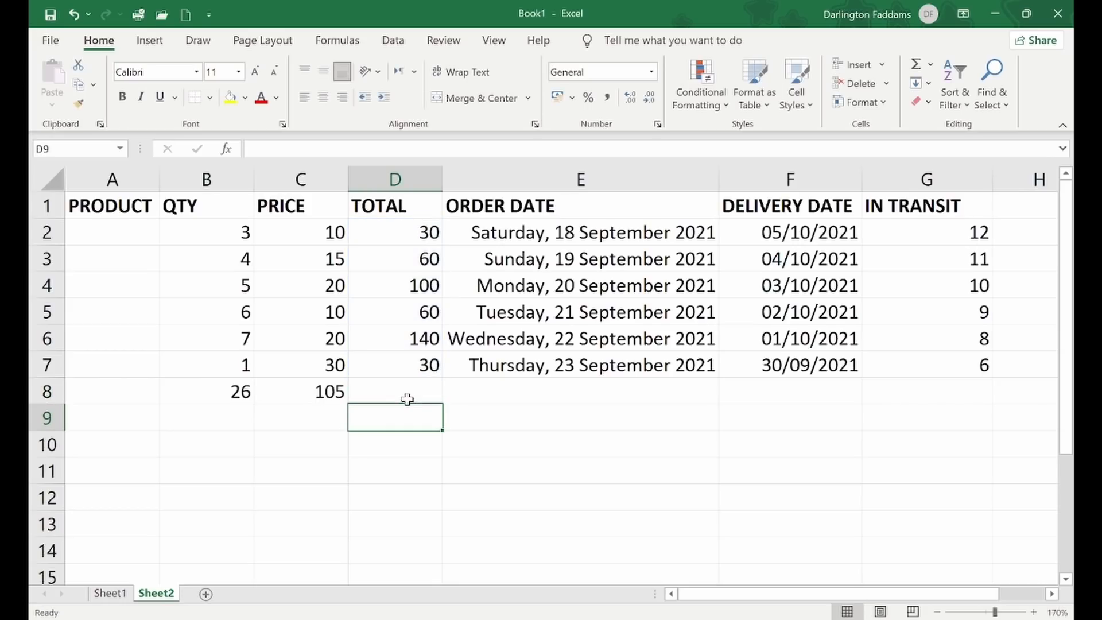
- Start an AutoSum formula in D8 that totals the TOTAL values in D2:D7
{"action": "left_click_drag", "start_coordinate": [421, 234], "coordinate": [428, 367]}
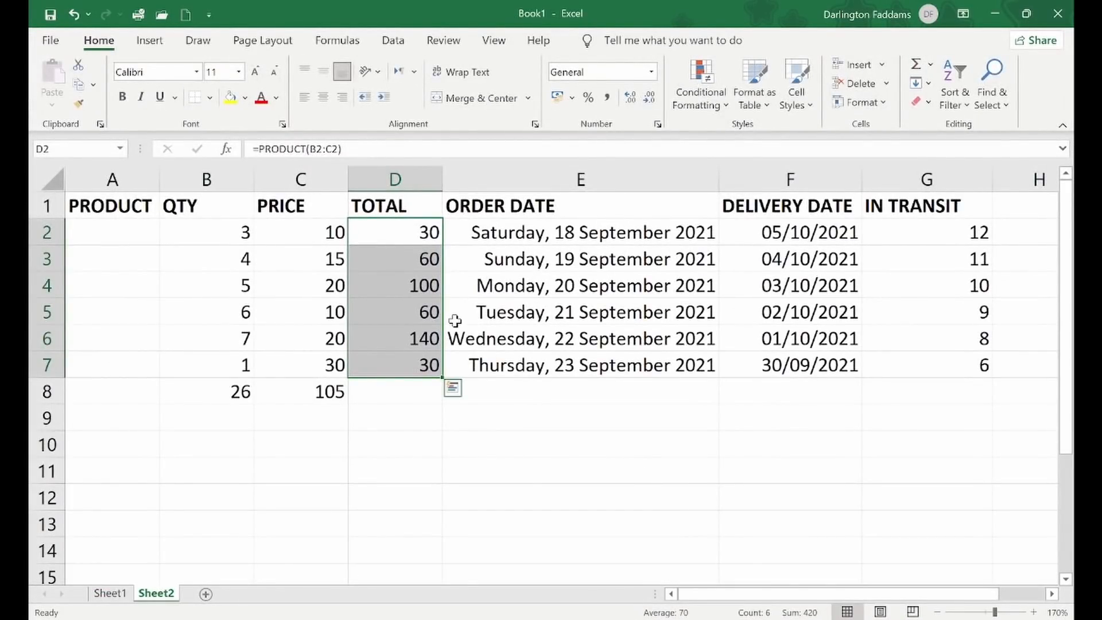
{"action": "left_click_drag", "start_coordinate": [332, 234], "coordinate": [332, 361]}
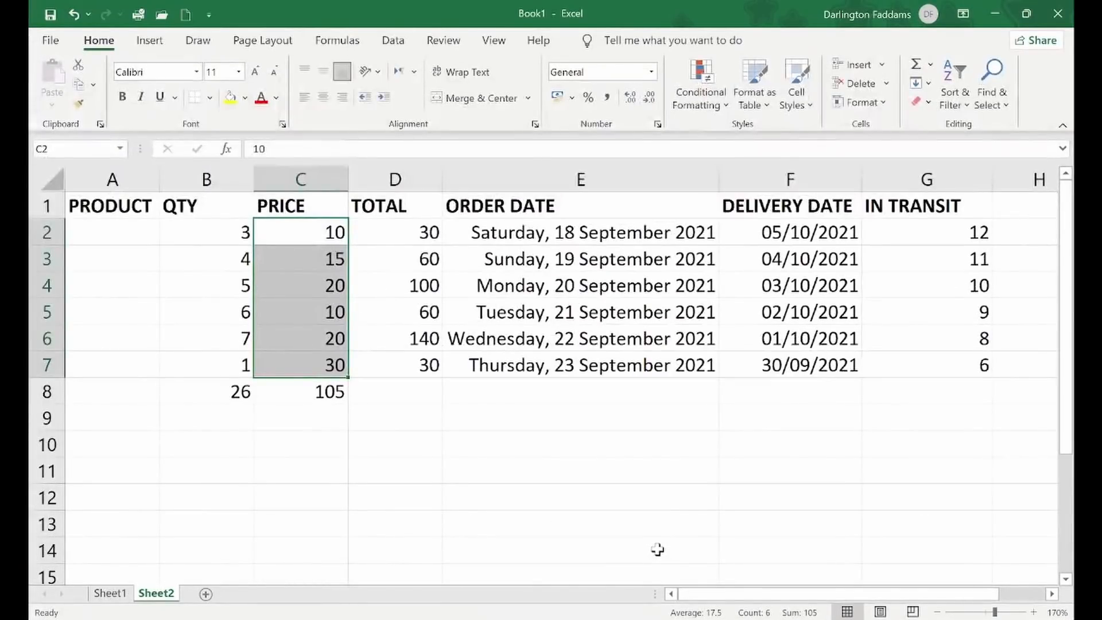
{"action": "left_click", "coordinate": [436, 389]}
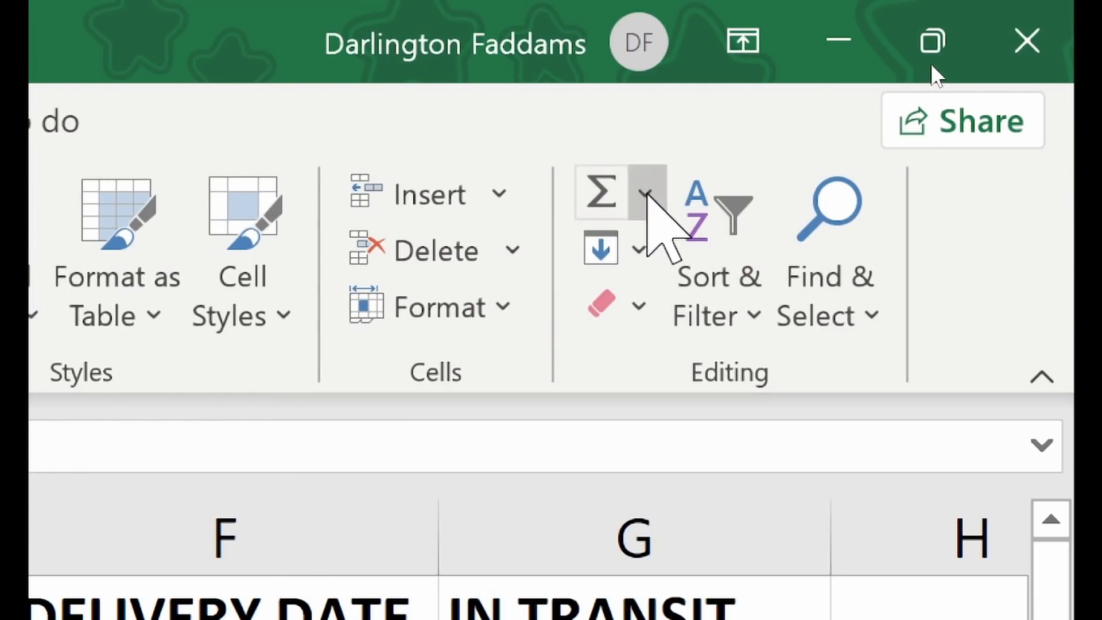
{"action": "left_click", "coordinate": [646, 194]}
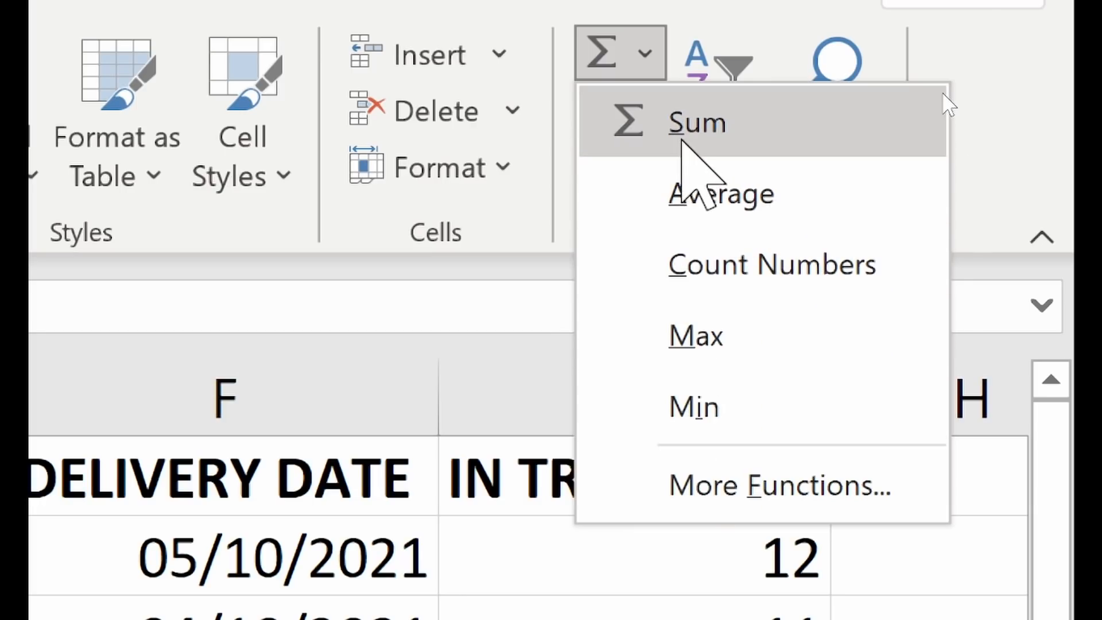
{"action": "left_click", "coordinate": [642, 55]}
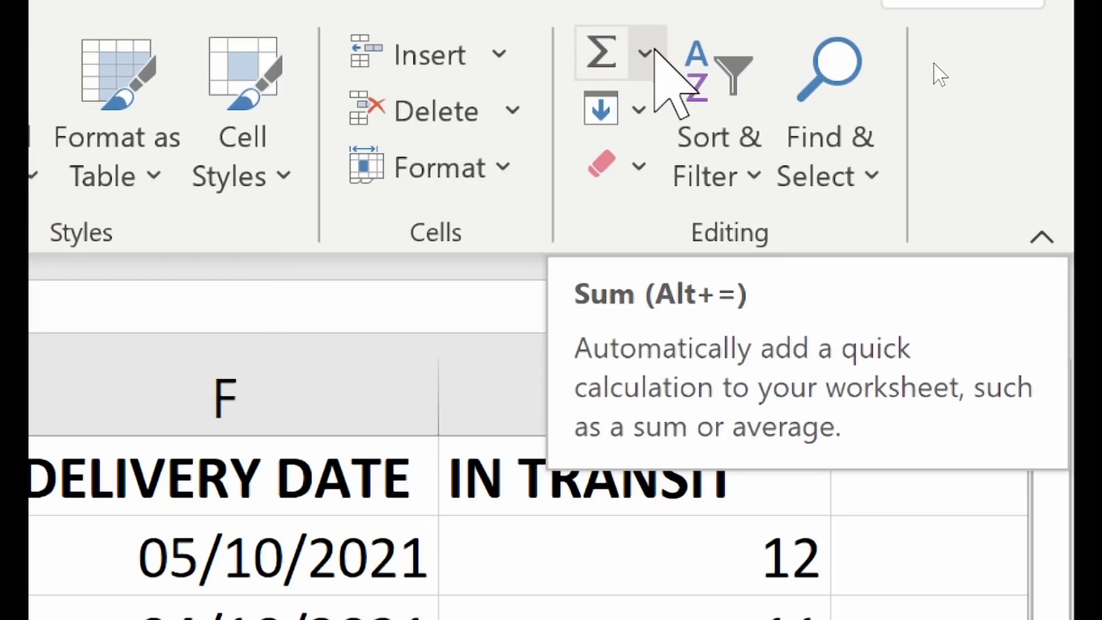
{"action": "left_click", "coordinate": [647, 53]}
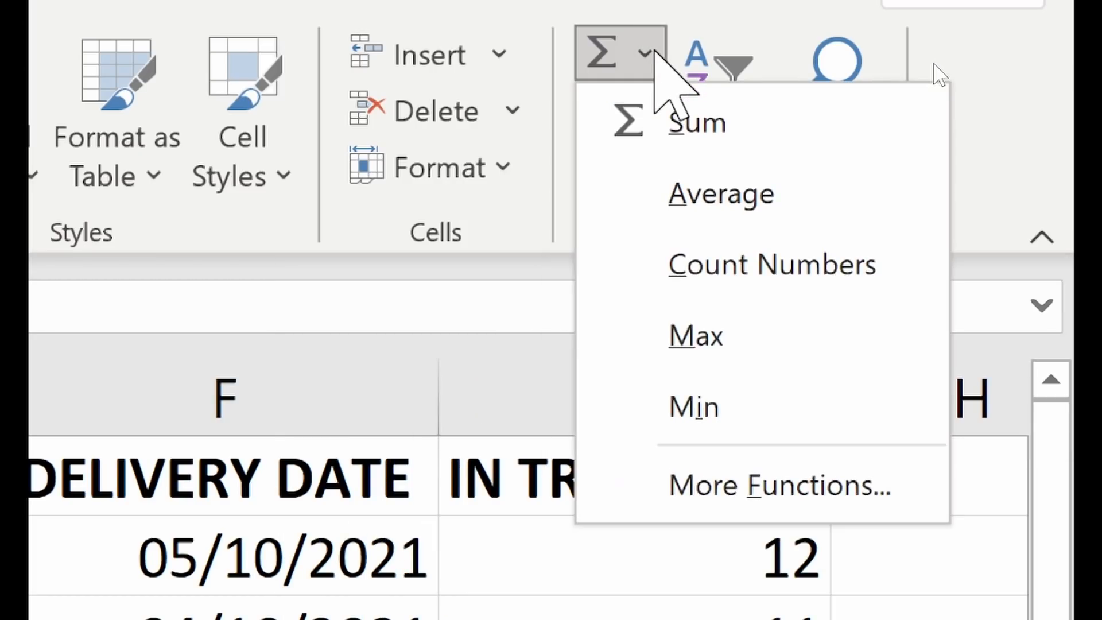
{"action": "left_click", "coordinate": [722, 129]}
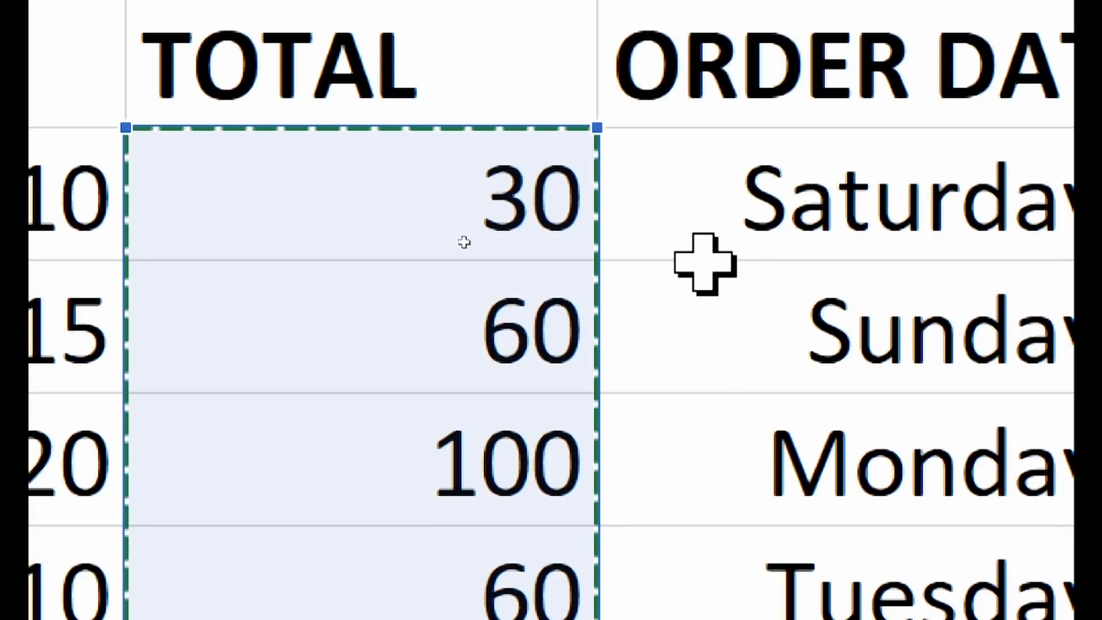
{"action": "left_click_drag", "start_coordinate": [597, 127], "coordinate": [593, 263]}
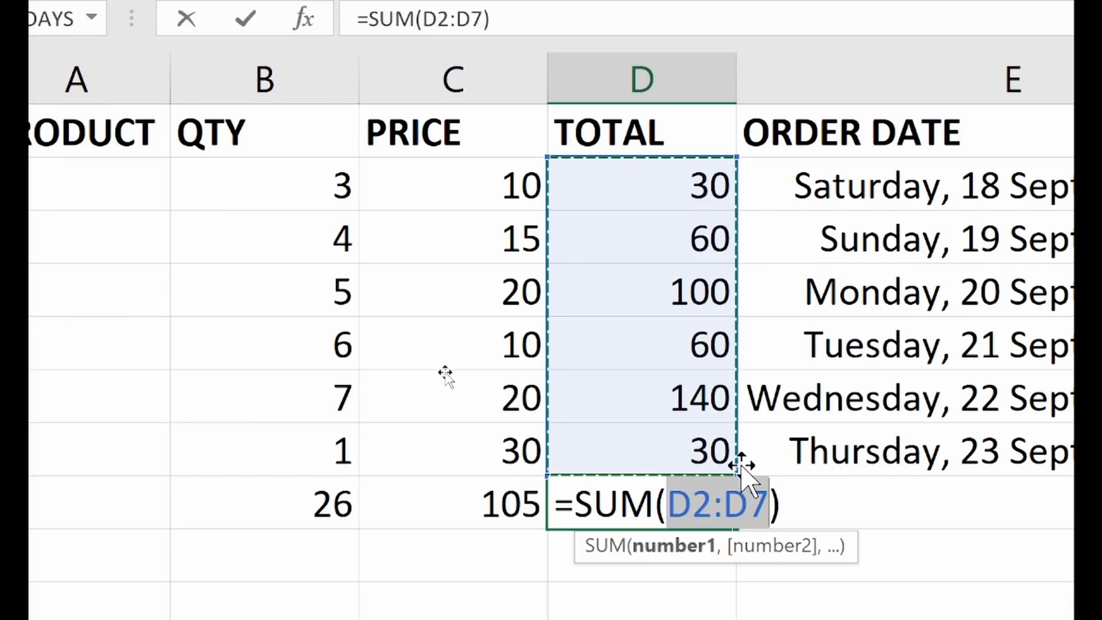
{"action": "mouse_move", "coordinate": [736, 468]}
{"action": "left_mouse_down"}
{"action": "mouse_move", "coordinate": [734, 424]}
{"action": "mouse_move", "coordinate": [735, 475]}
{"action": "left_mouse_up"}
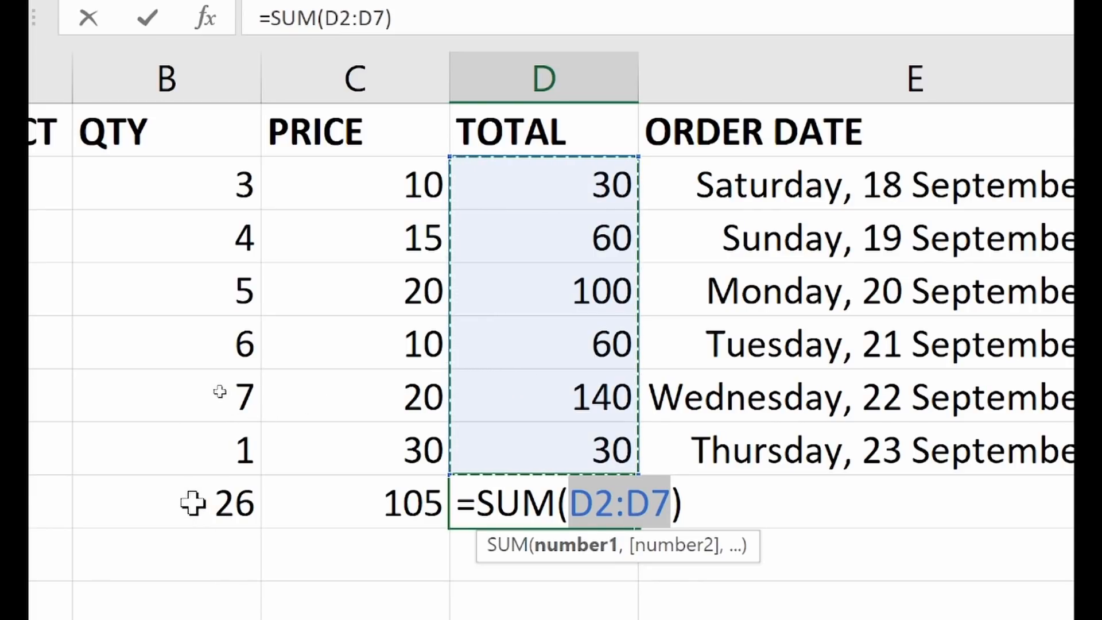
- Change the range of the D8 sum formula to B8:C8 and enter it
{"action": "left_click_drag", "start_coordinate": [343, 501], "coordinate": [363, 498]}
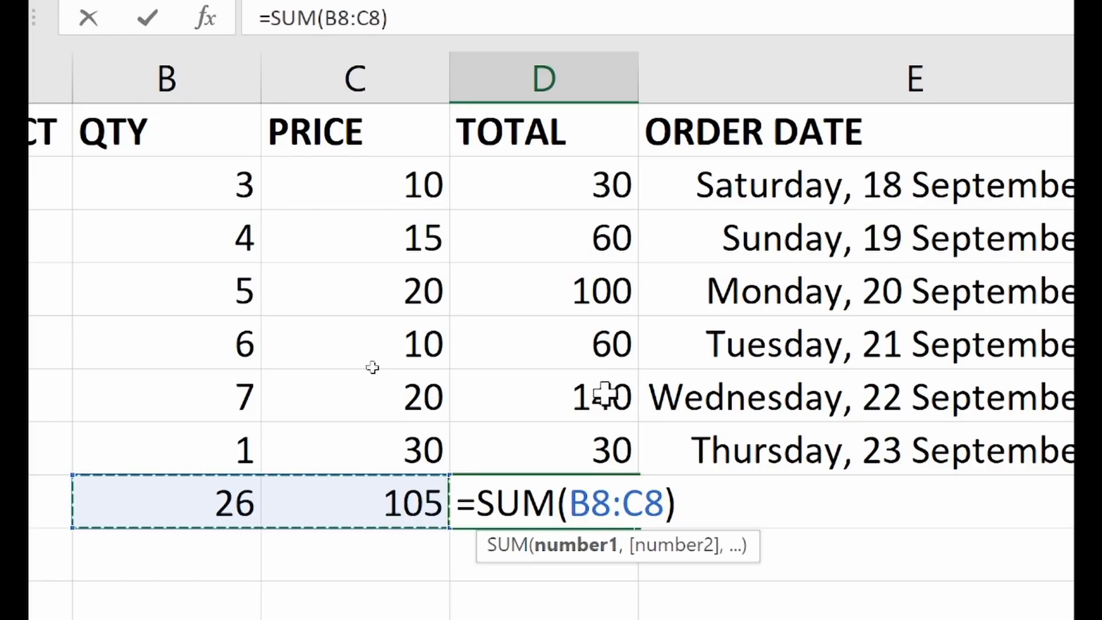
{"action": "key", "text": "Return"}
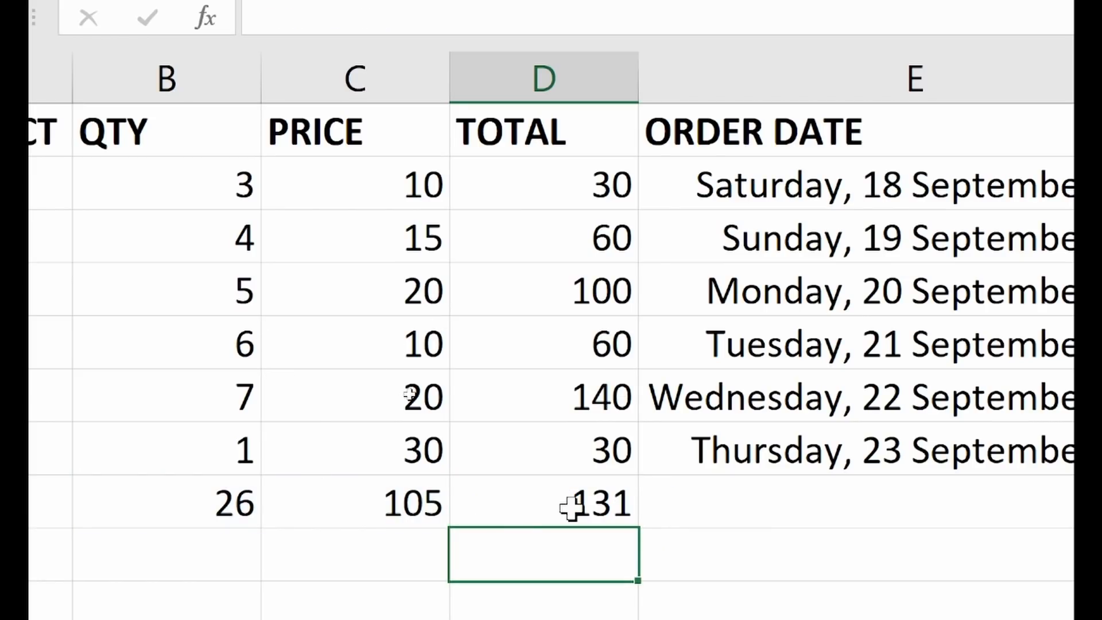
{"action": "left_click", "coordinate": [592, 501]}
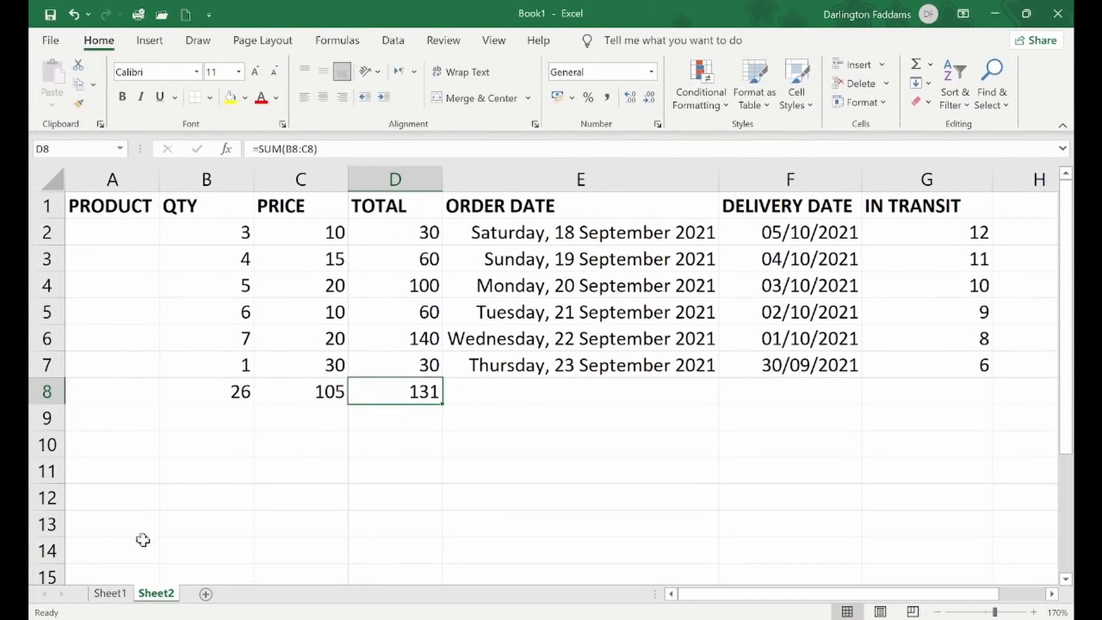
- Switch to Notes.txt in Notepad, highlight AVERAGE in the function list and return to the Excel workbook
{"action": "left_click", "coordinate": [158, 619]}
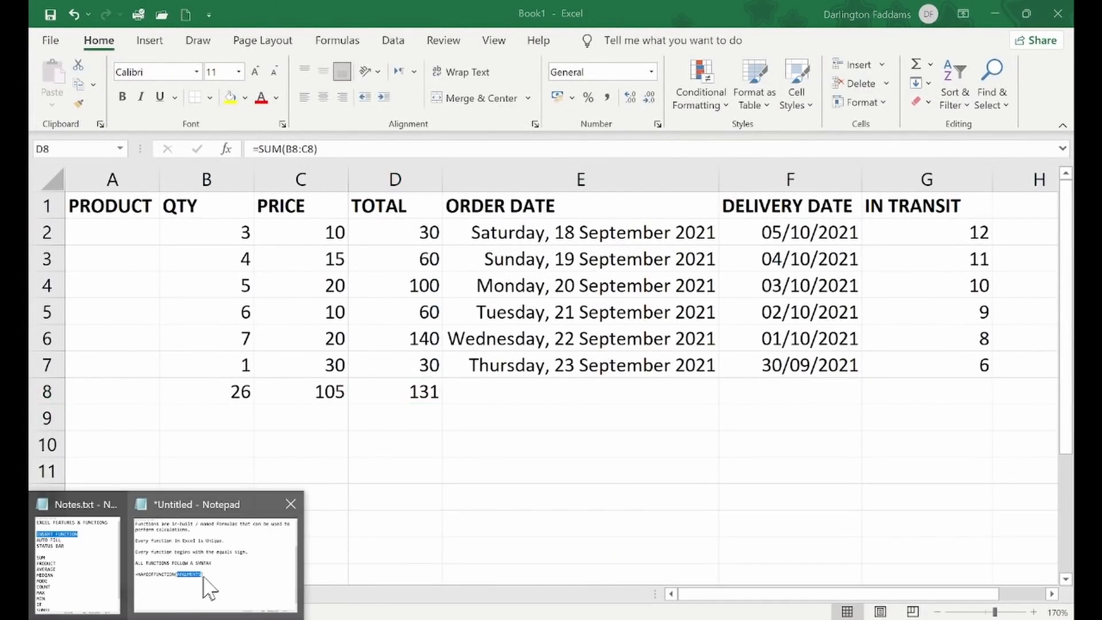
{"action": "left_click", "coordinate": [81, 572]}
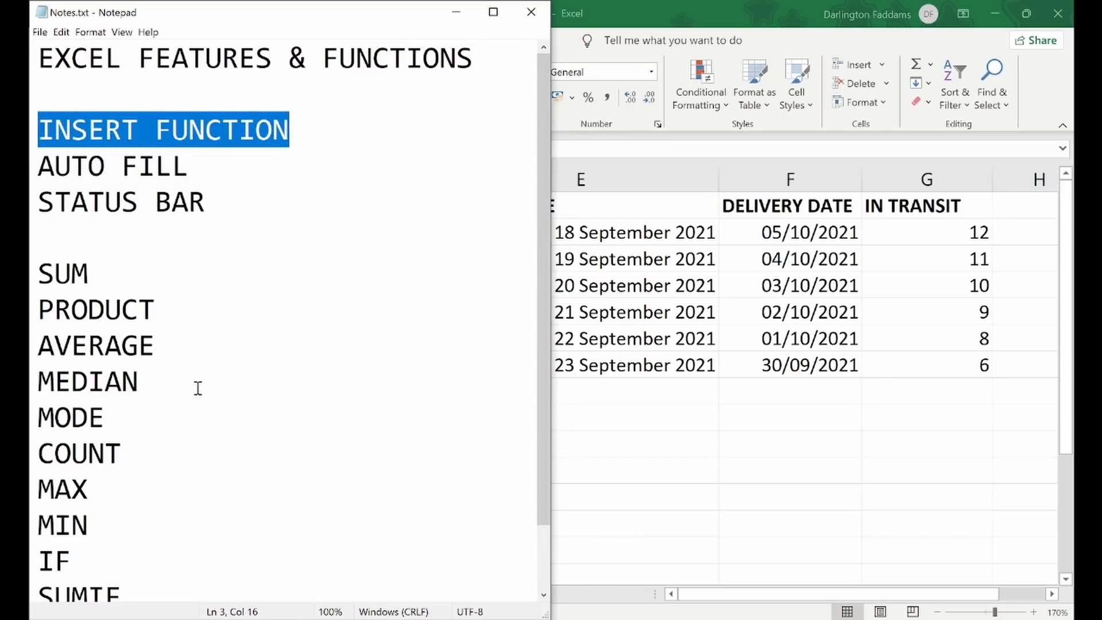
{"action": "left_click", "coordinate": [196, 389]}
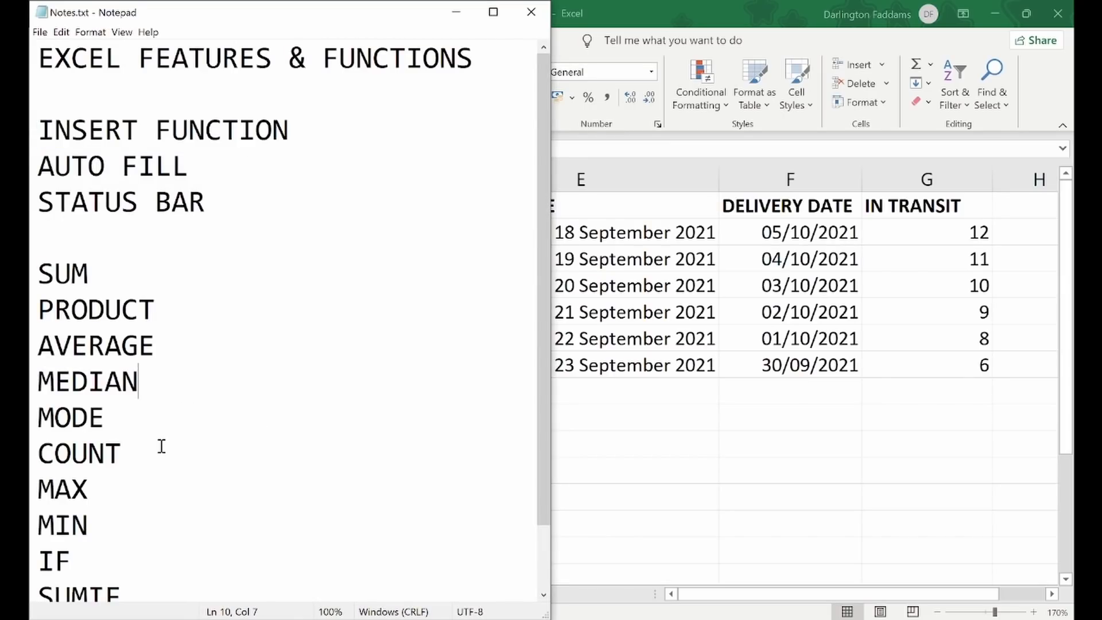
{"action": "scroll", "coordinate": [155, 453], "scroll_direction": "down", "scroll_amount": 1}
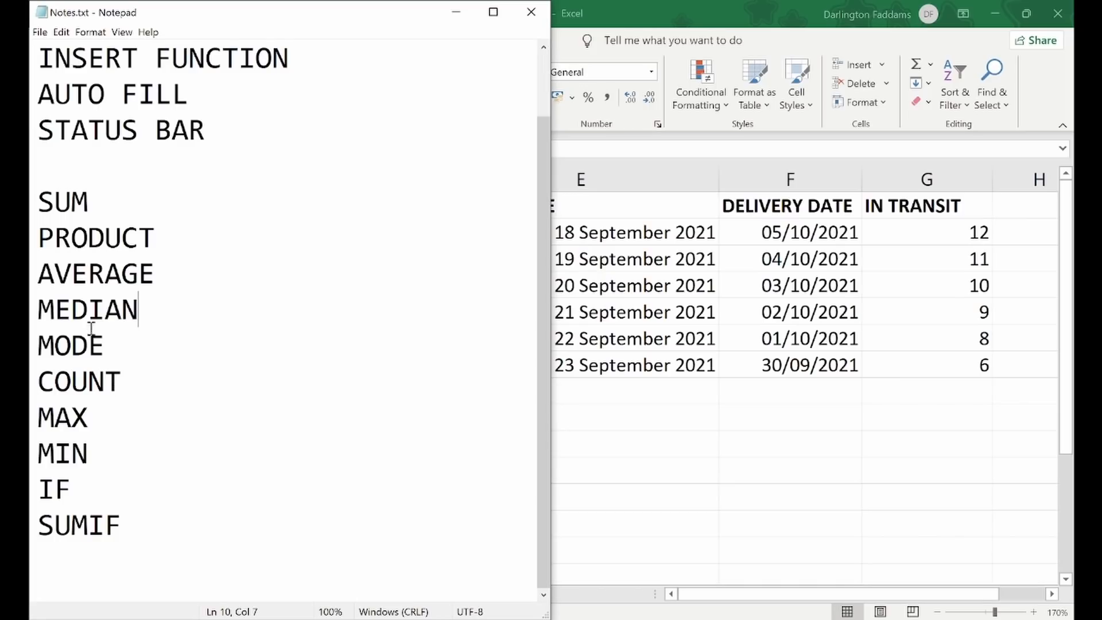
{"action": "double_click", "coordinate": [102, 283]}
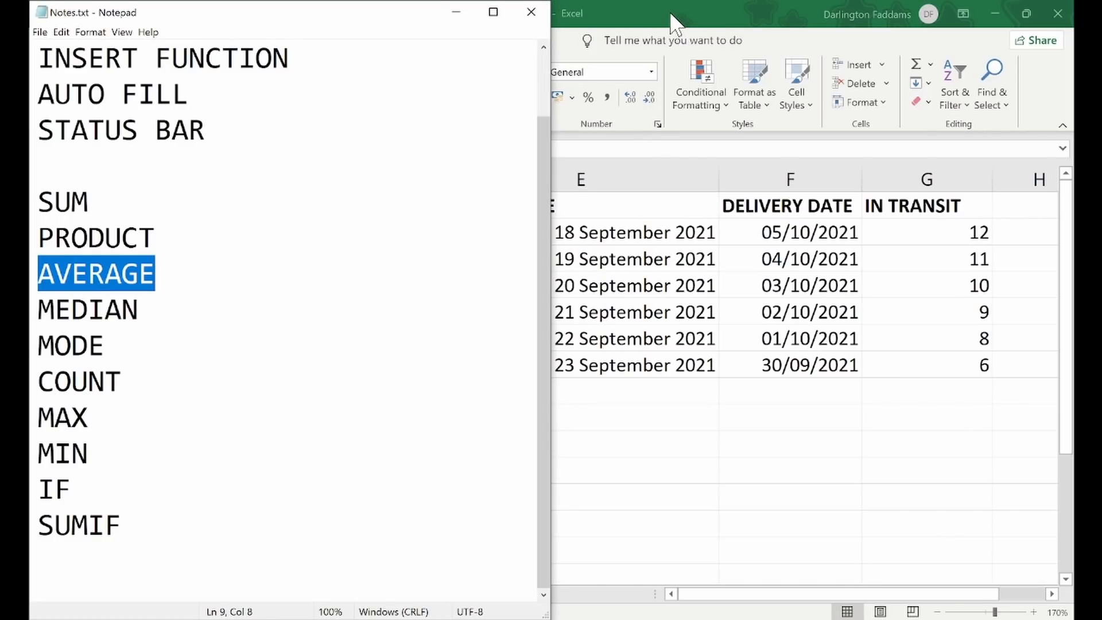
{"action": "left_click", "coordinate": [670, 9]}
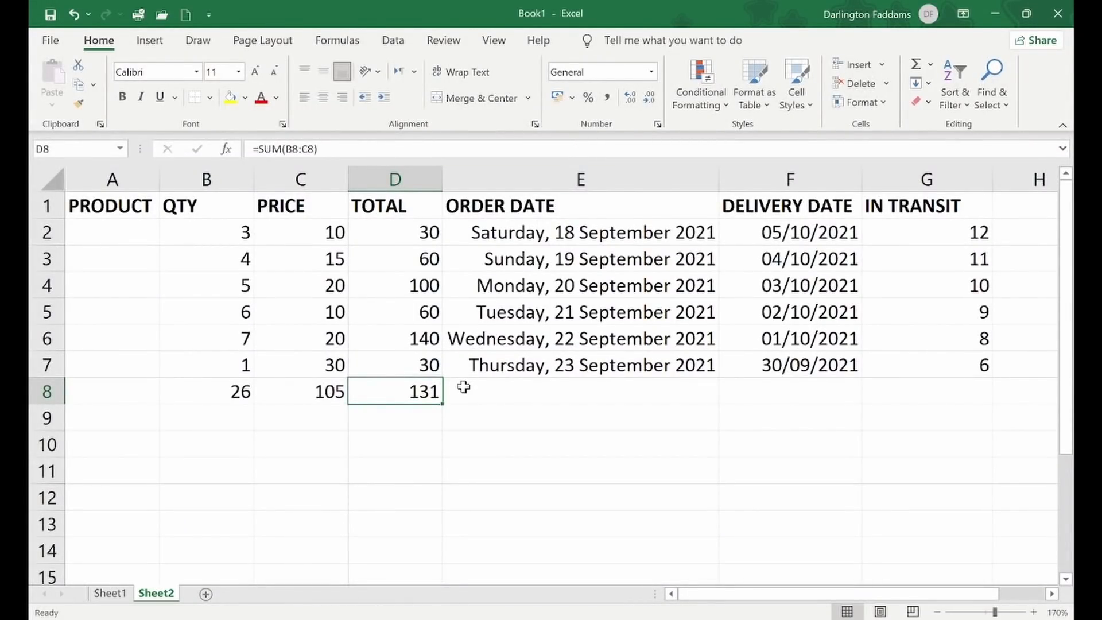
- Clear the formulas from D8, C8 and B8 below the TOTAL, PRICE and QTY columns
{"action": "key", "text": "BackSpace"}
{"action": "key", "text": "Left"}
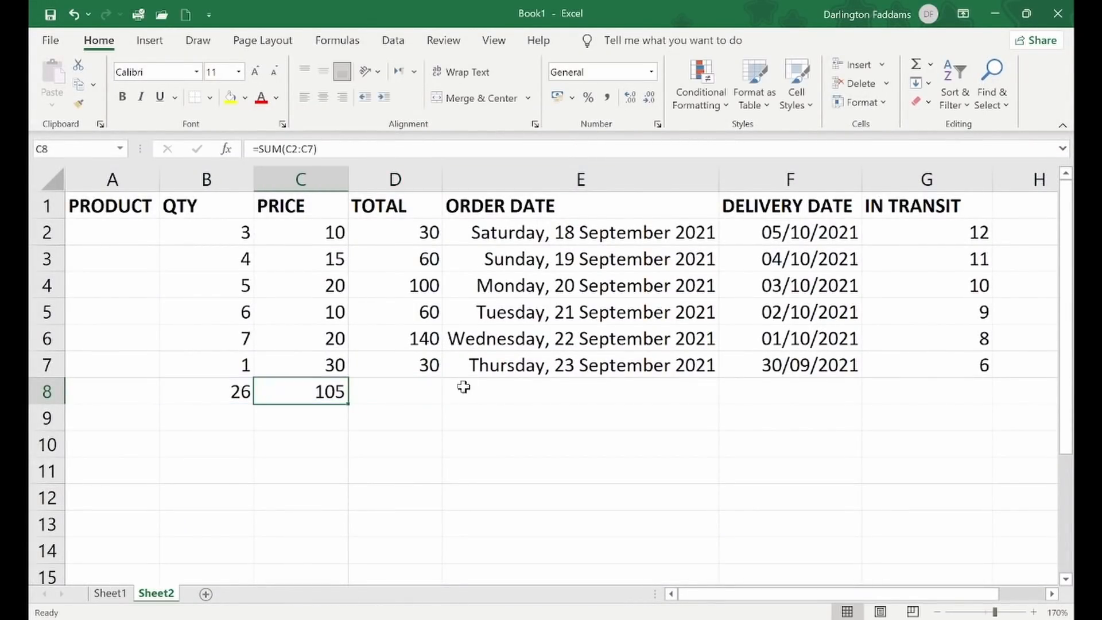
{"action": "key", "text": "BackSpace"}
{"action": "key", "text": "Left"}
{"action": "key", "text": "BackSpace"}
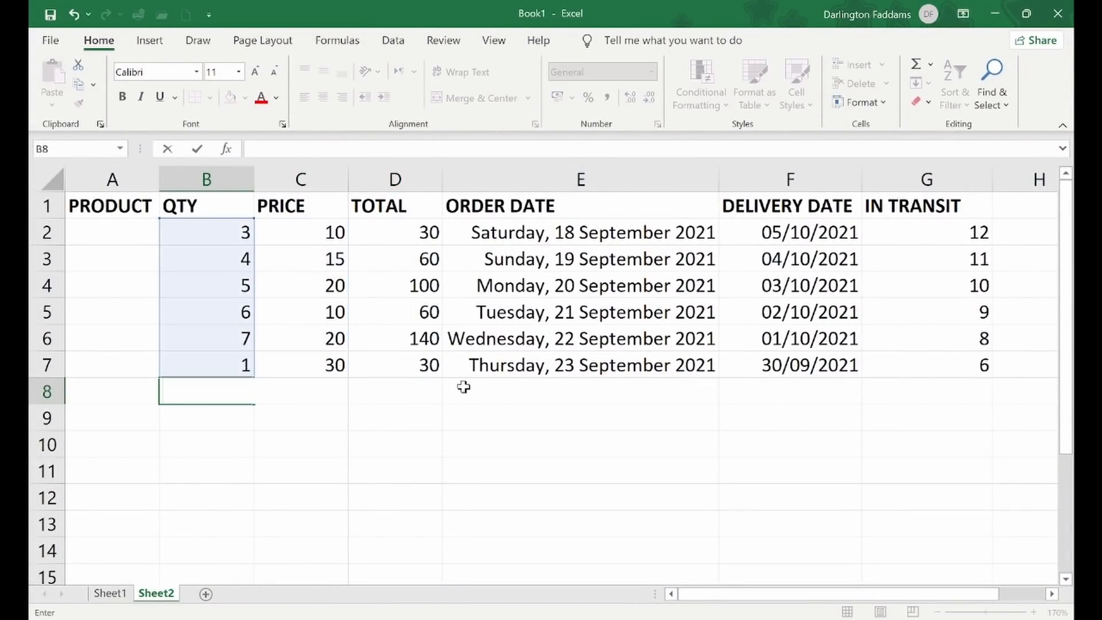
{"action": "key", "text": "Return"}
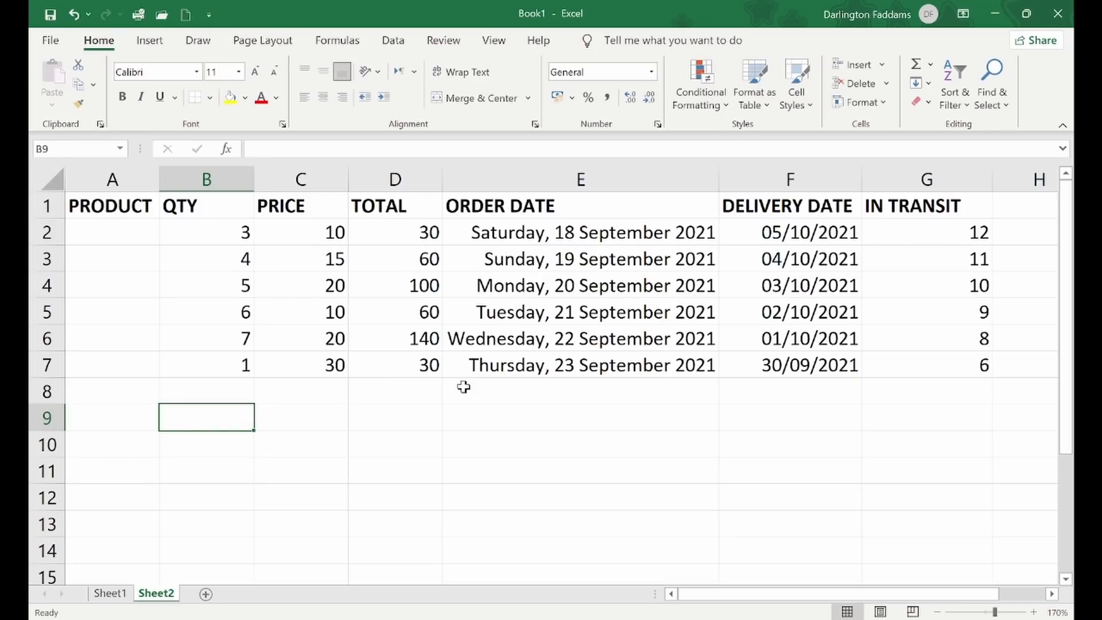
- Calculate the average of the prices in C2:C7 in C8 with AutoSum's Average option and undo the entry
{"action": "key", "text": "Up"}
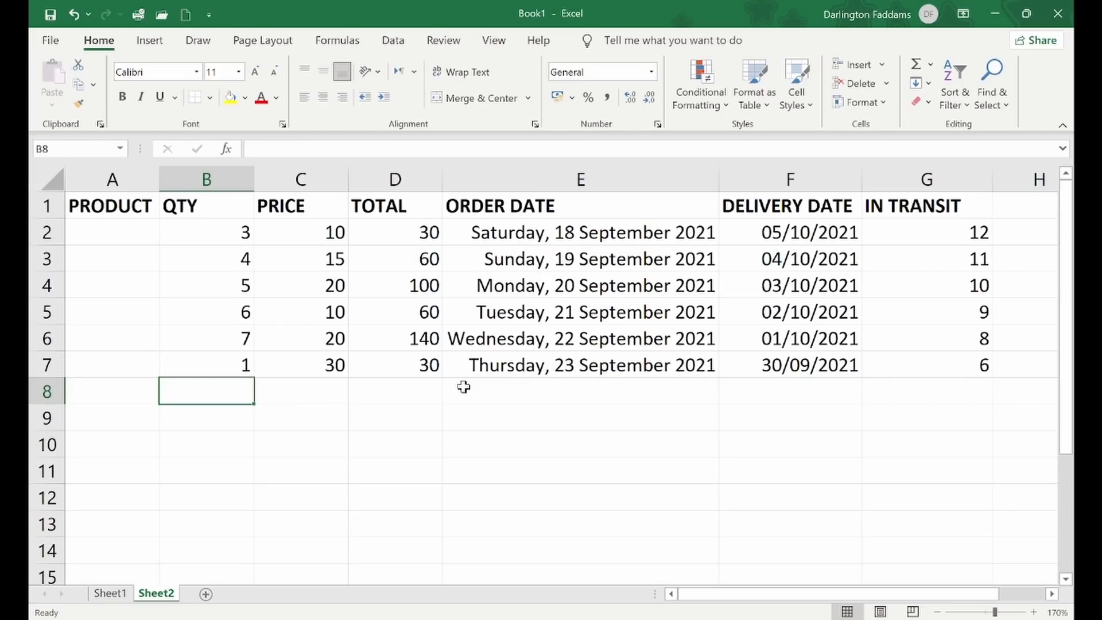
{"action": "key", "text": "Right"}
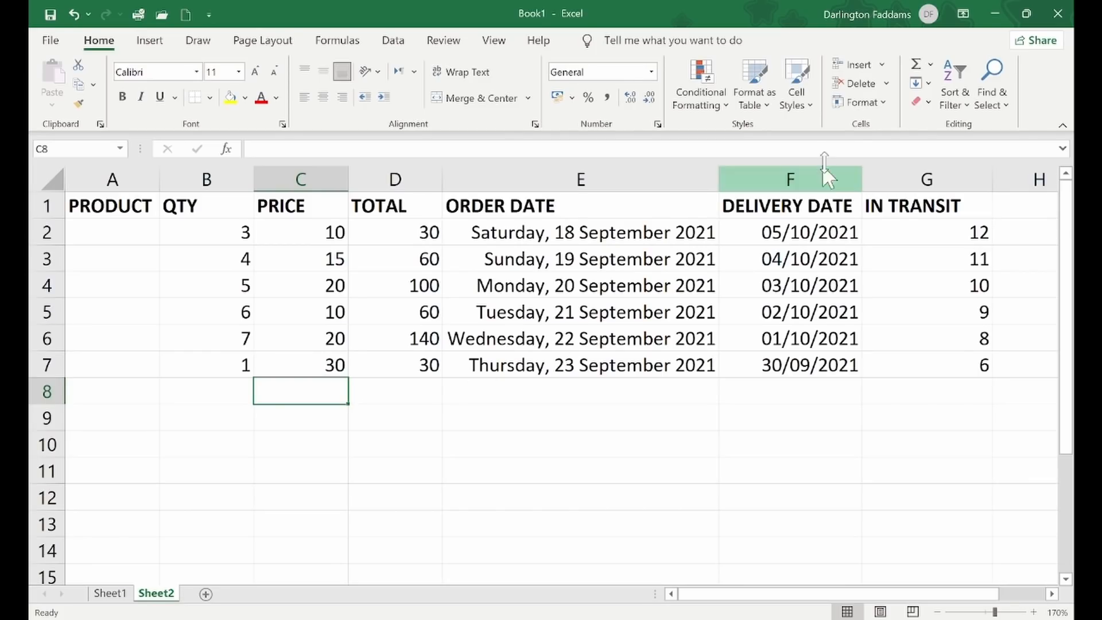
{"action": "left_click", "coordinate": [931, 65]}
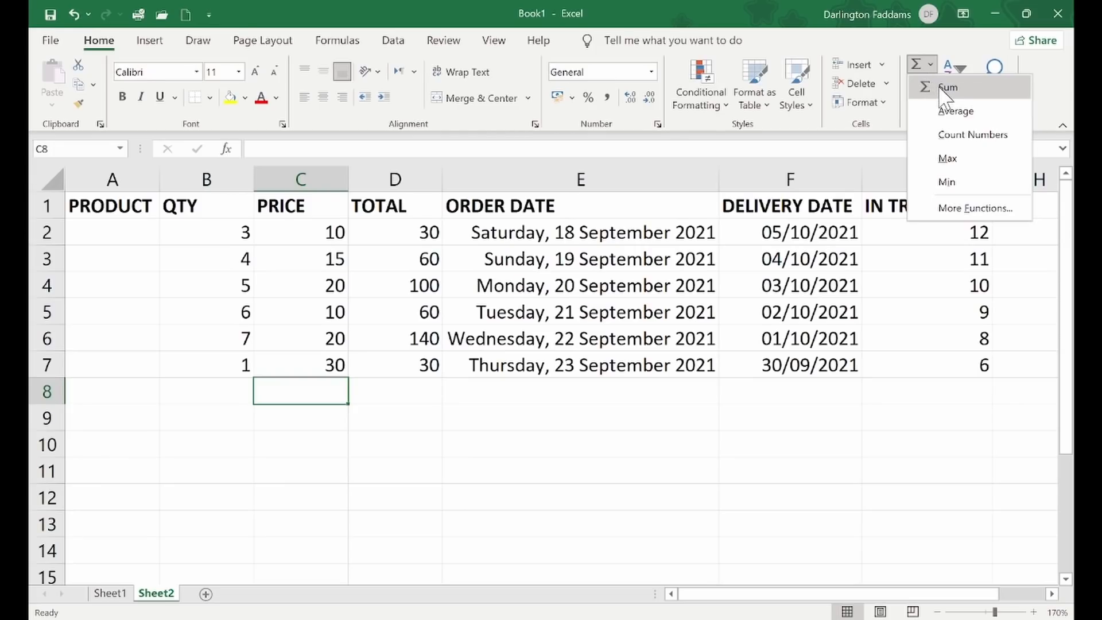
{"action": "left_click", "coordinate": [965, 113]}
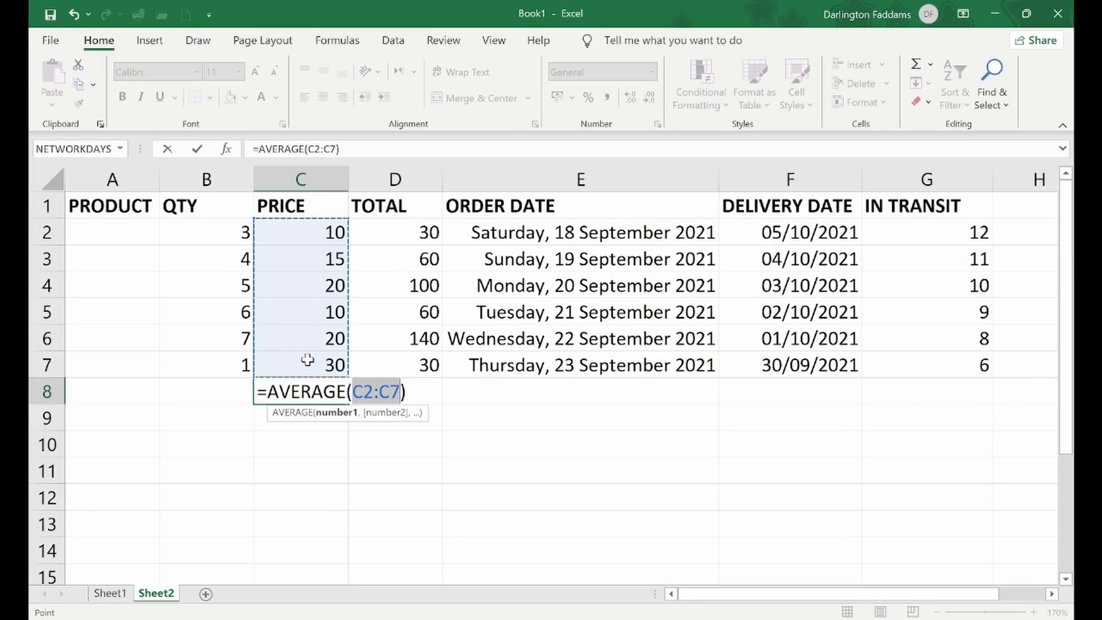
{"action": "key", "text": "Return"}
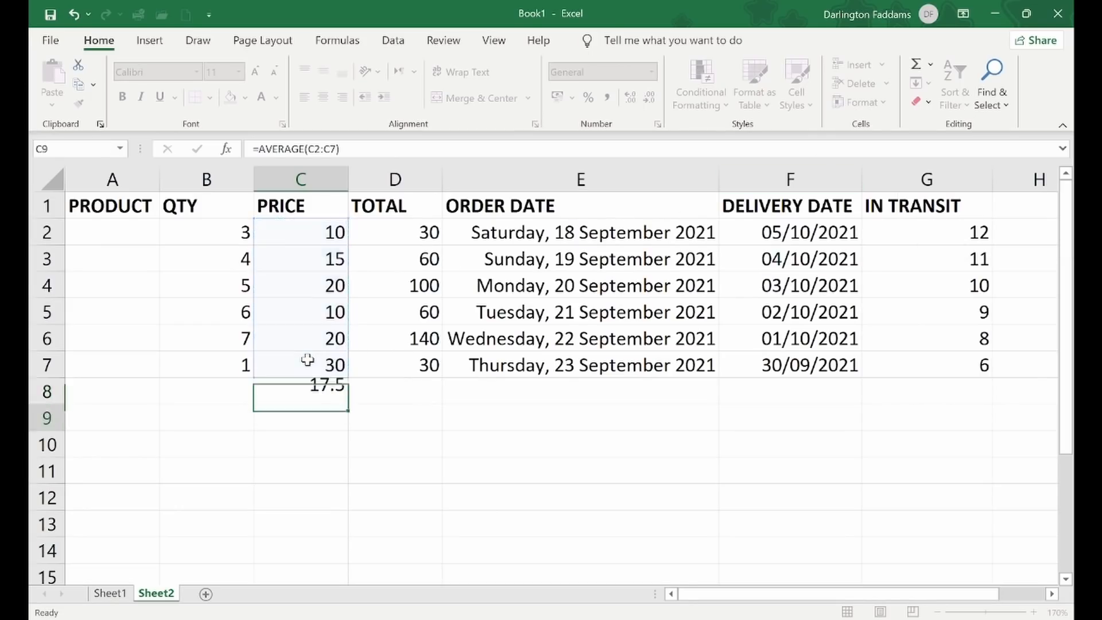
{"action": "key", "text": "ctrl+z"}
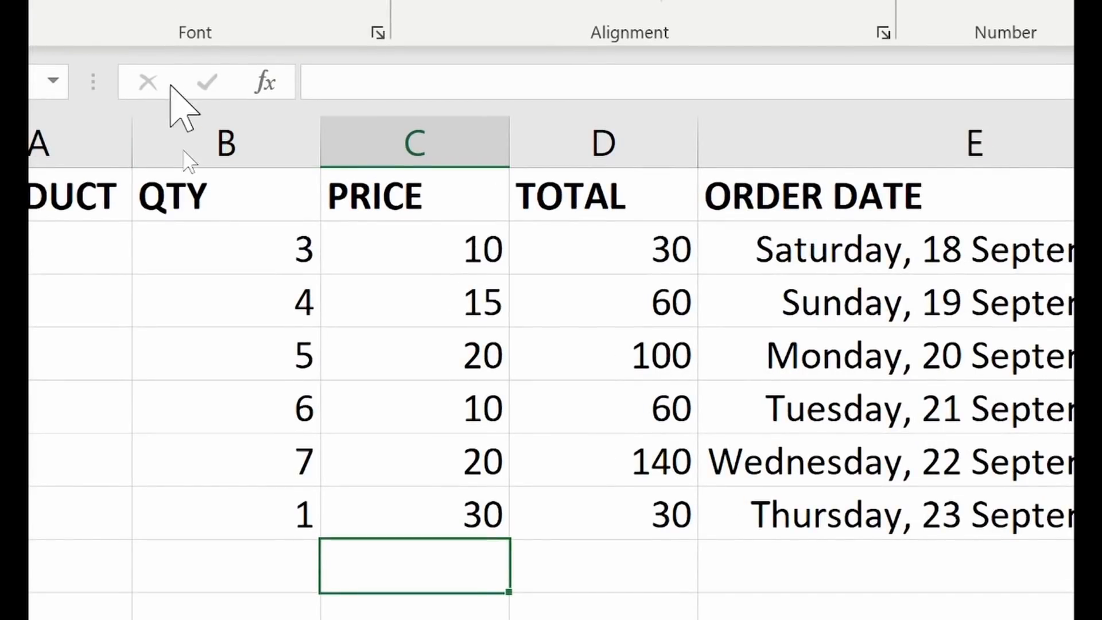
- Search Insert Function for "mean" and use the AVERAGE function in C8 to average the prices in C2:C7
{"action": "left_click", "coordinate": [265, 85]}
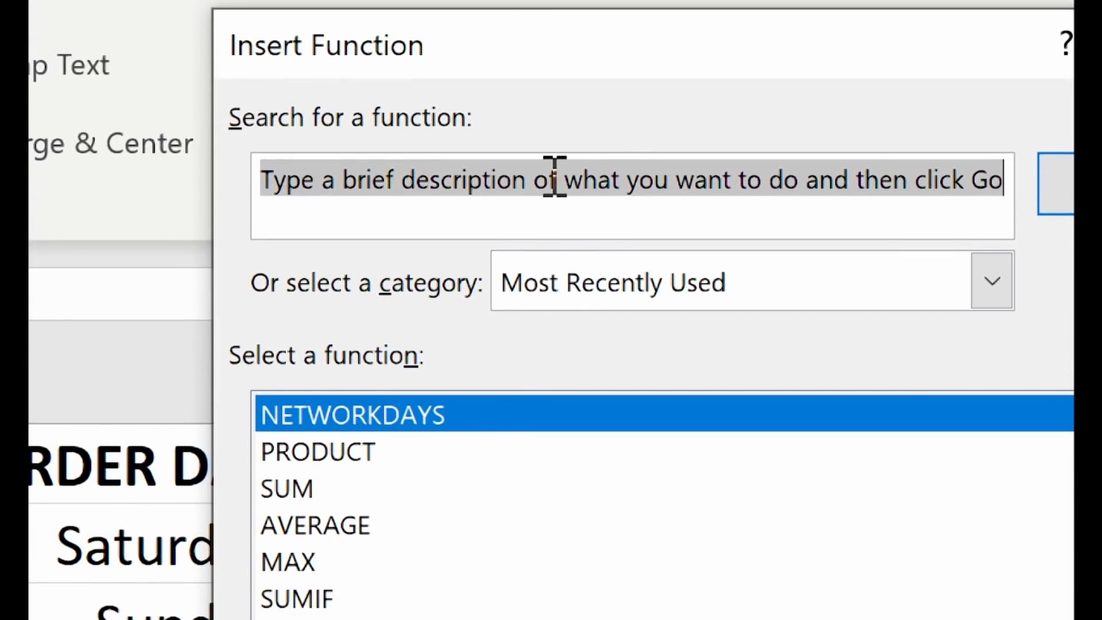
{"action": "type", "text": "mean"}
{"action": "key", "text": "Return"}
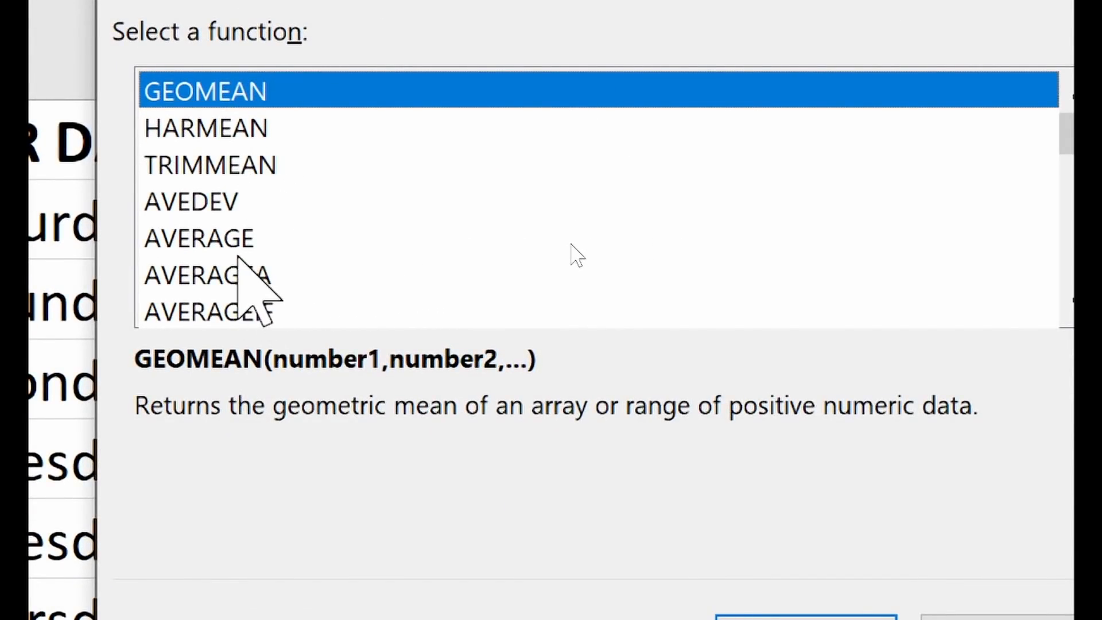
{"action": "left_click", "coordinate": [570, 241]}
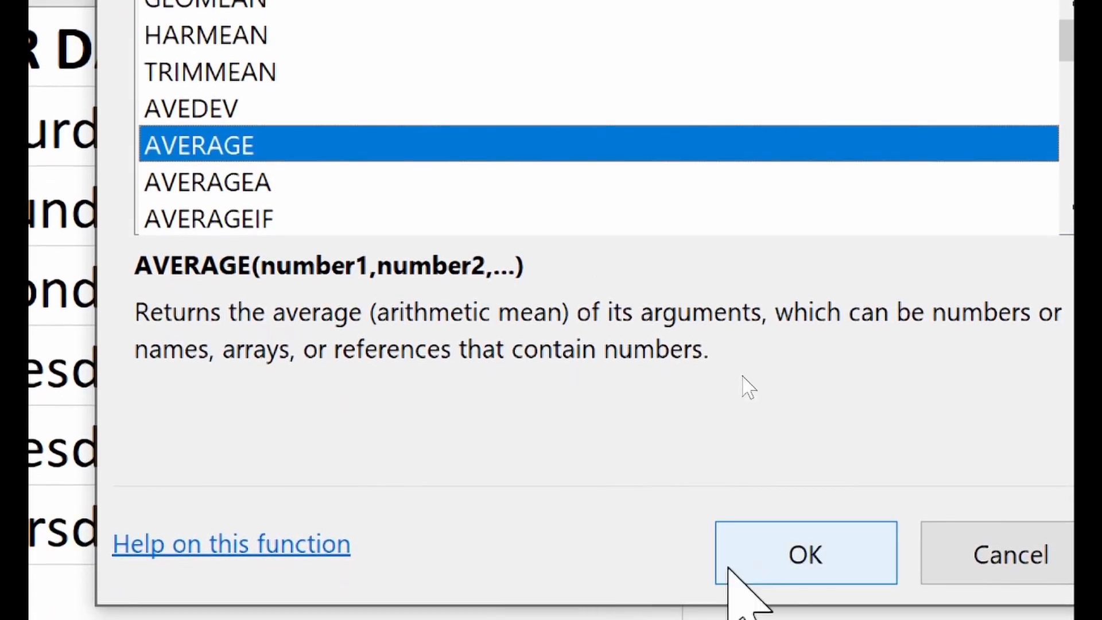
{"action": "left_click", "coordinate": [804, 553]}
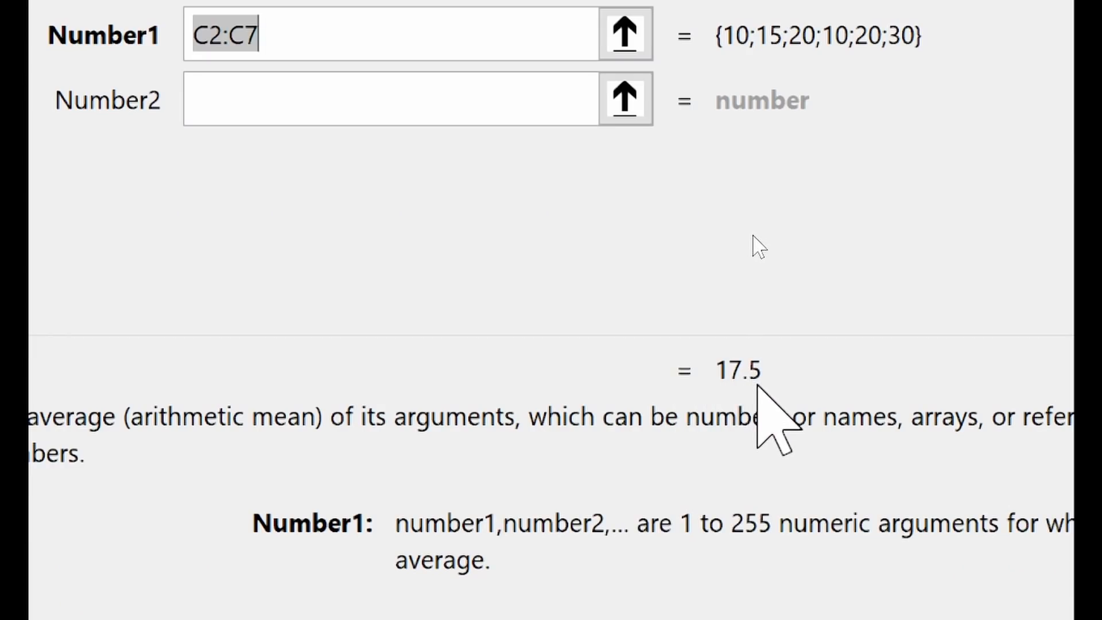
{"action": "left_click", "coordinate": [991, 577]}
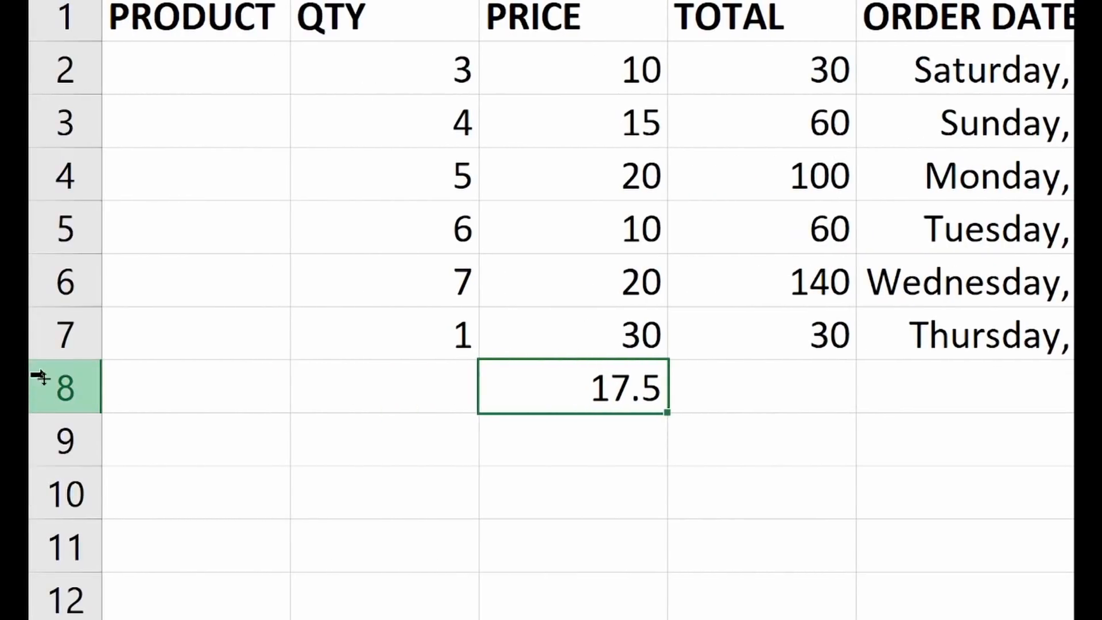
- Review the AVERAGE formula in C8 and its referenced range, and reselect the cell
{"action": "double_click", "coordinate": [579, 390]}
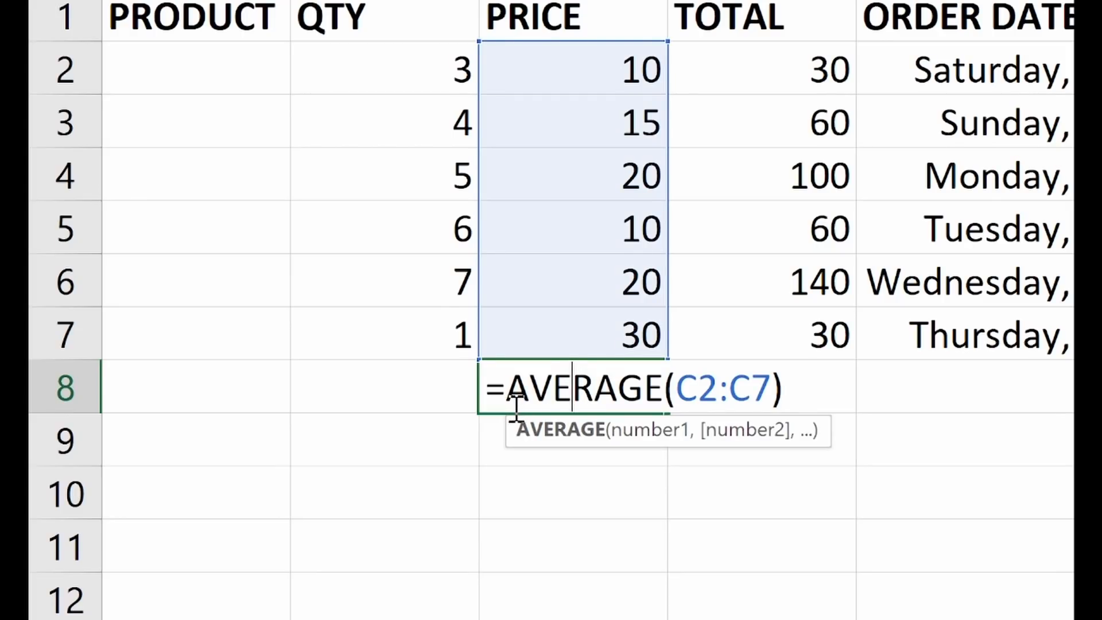
{"action": "key", "text": "Return"}
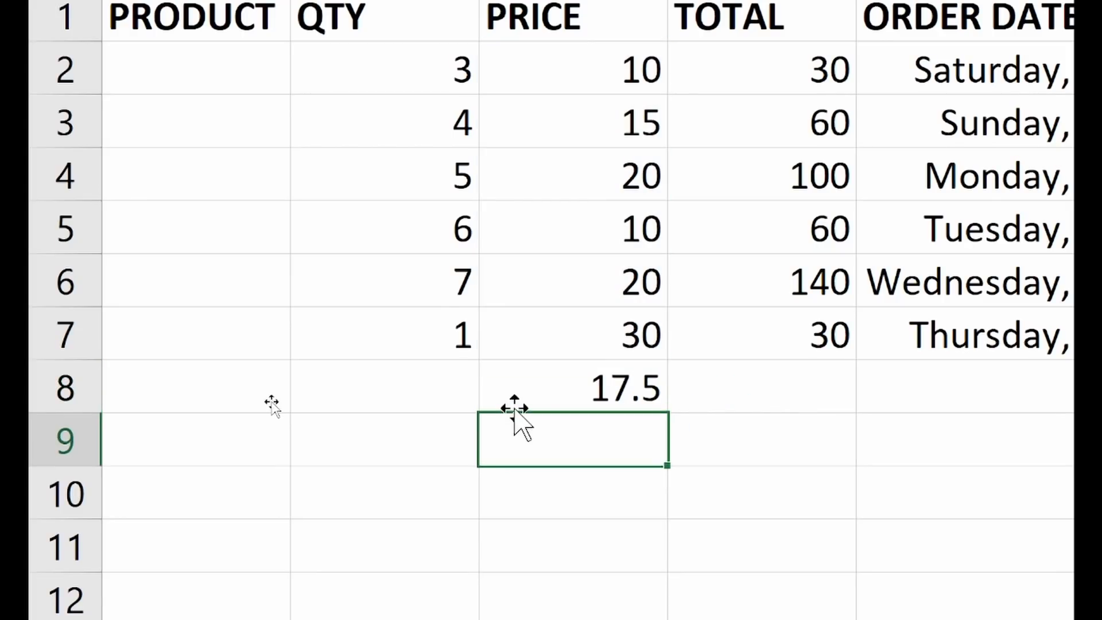
{"action": "left_click", "coordinate": [586, 383]}
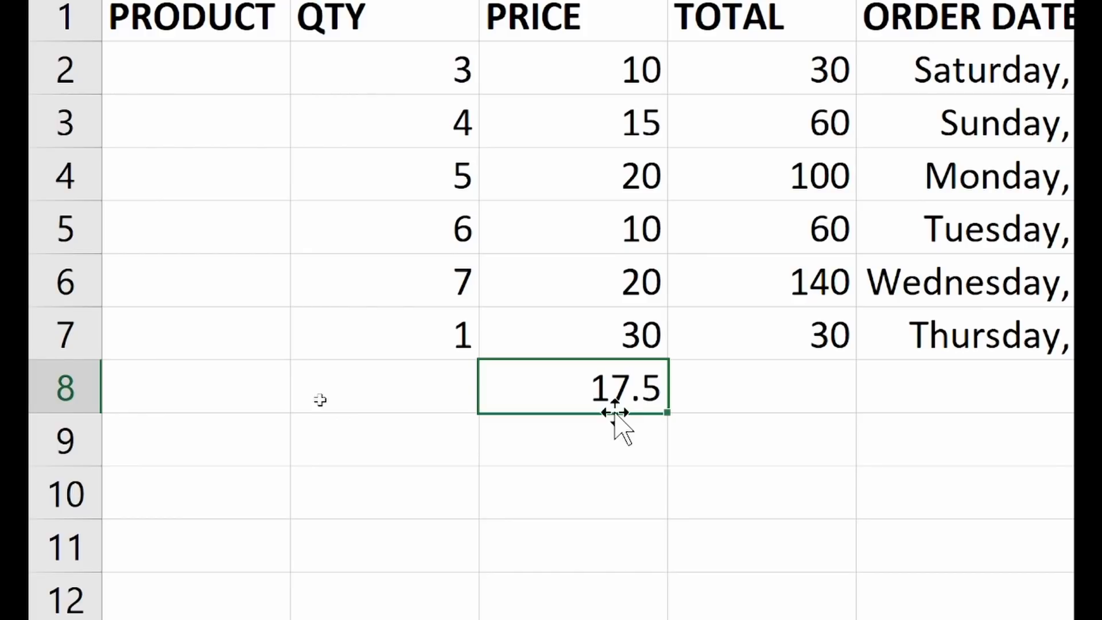
- Reopen the AVERAGE formula in C8 through the recently used functions list, review its arguments for C2:C7 and accept them
{"action": "double_click", "coordinate": [610, 388]}
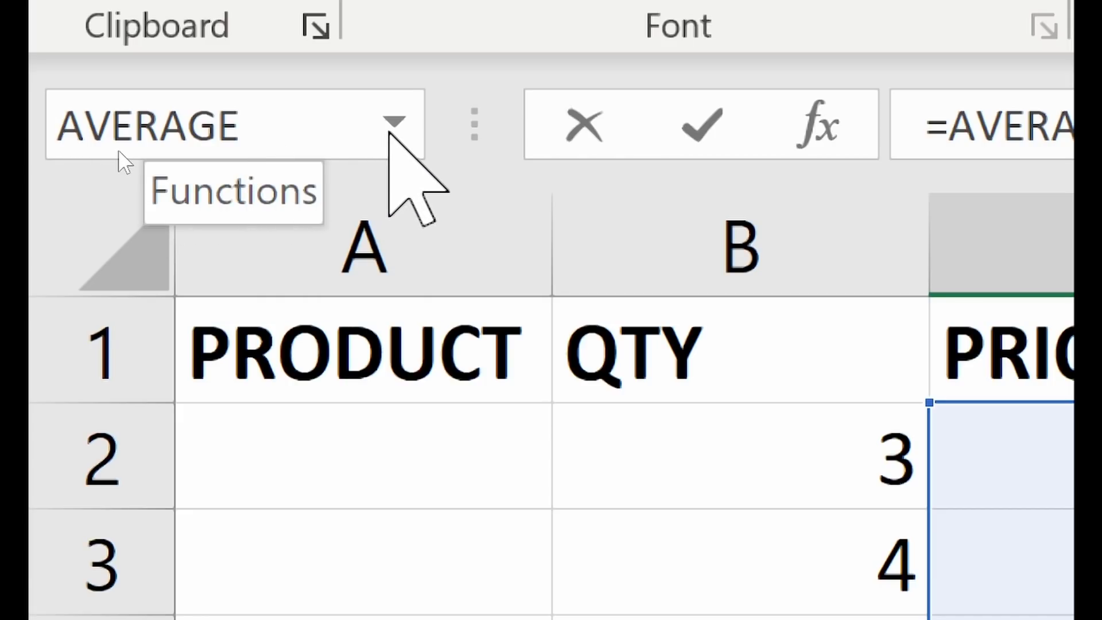
{"action": "left_click", "coordinate": [395, 122]}
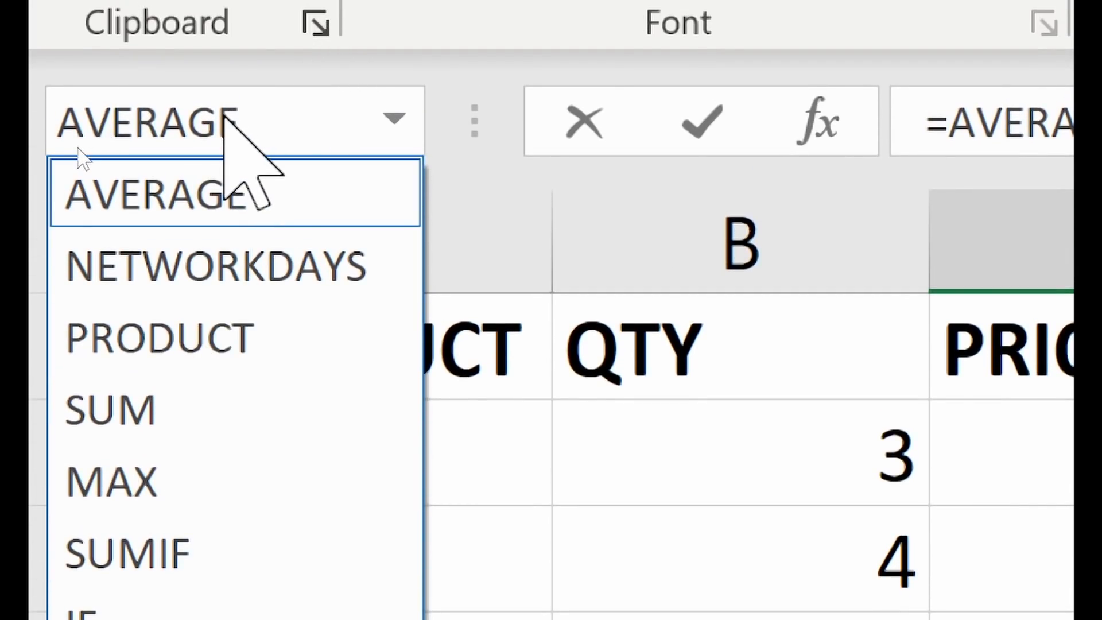
{"action": "left_click", "coordinate": [170, 412]}
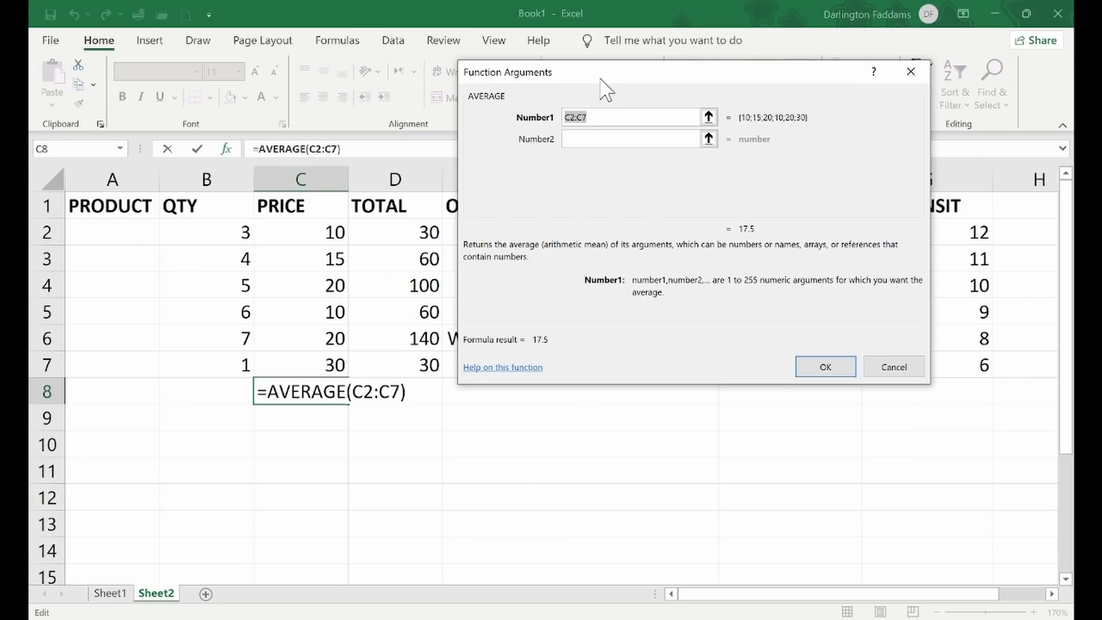
{"action": "left_click_drag", "start_coordinate": [600, 81], "coordinate": [519, 141]}
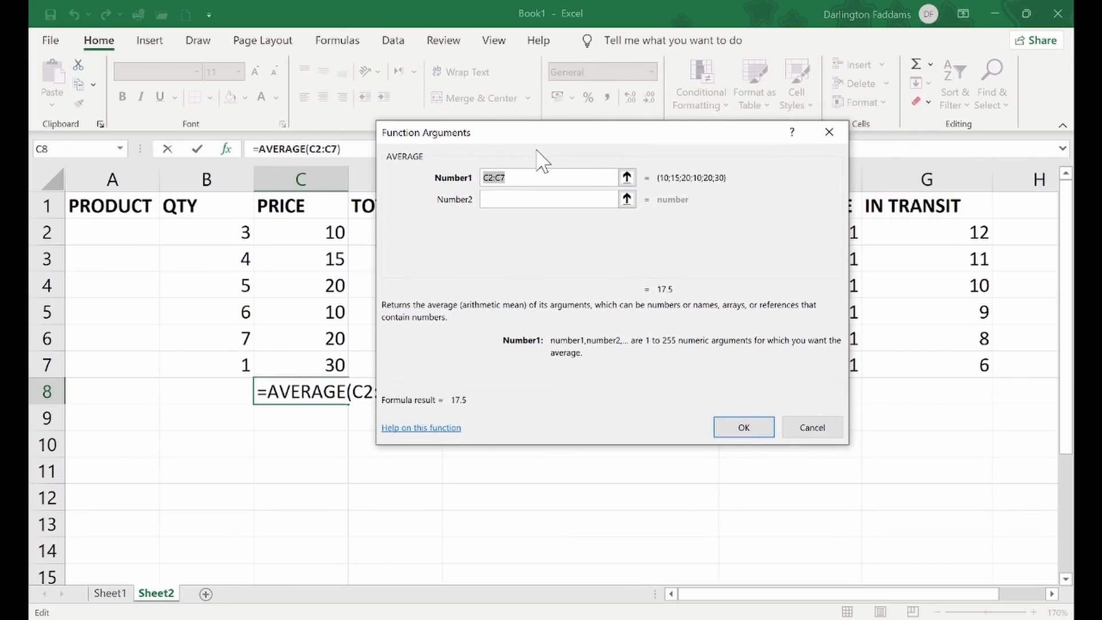
{"action": "left_click", "coordinate": [740, 427]}
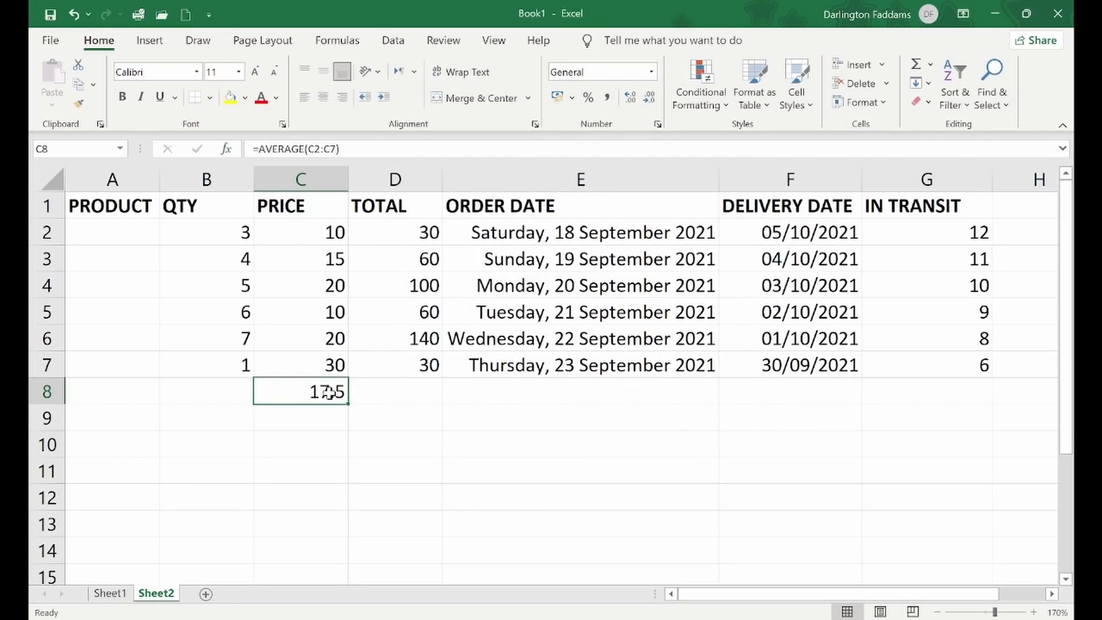
- Clear the AVERAGE formula from C8 below the PRICE column
{"action": "left_click", "coordinate": [228, 401]}
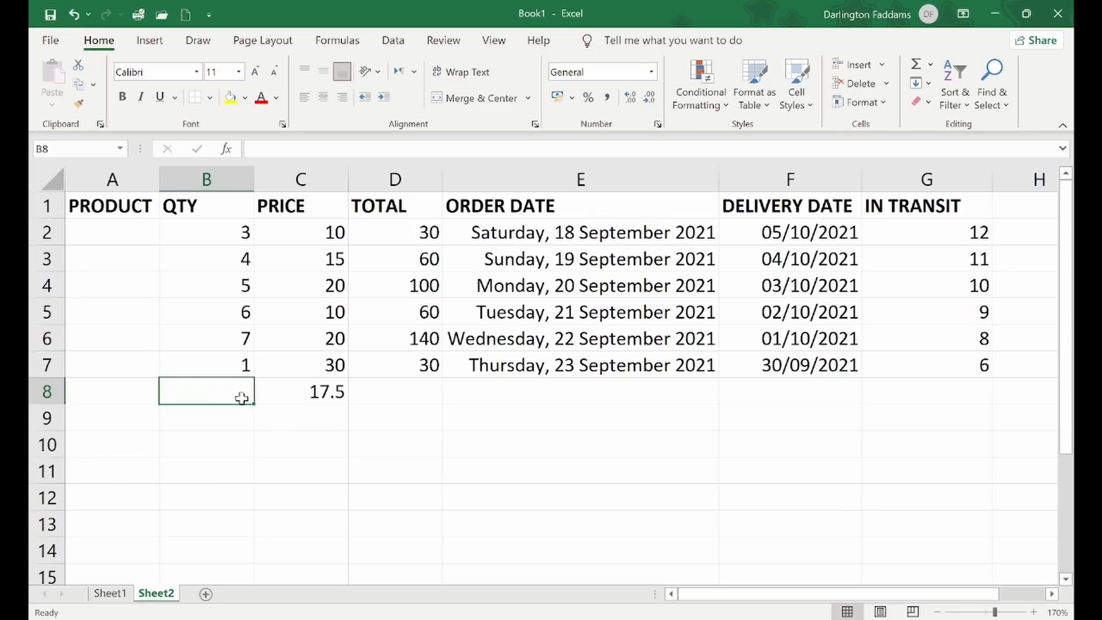
{"action": "left_click", "coordinate": [320, 392]}
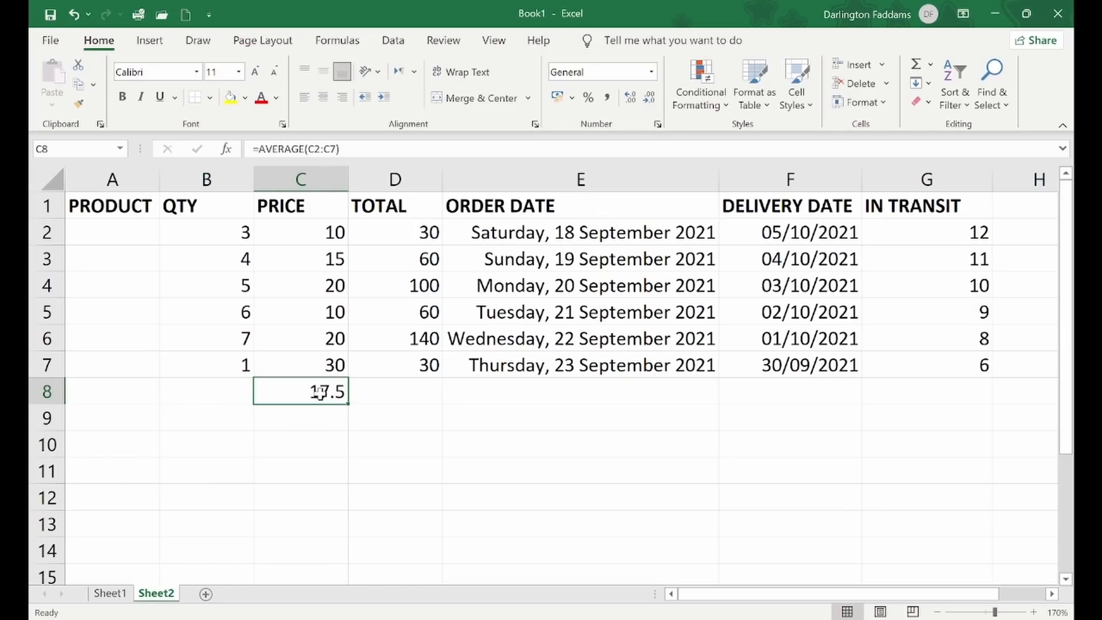
{"action": "key", "text": "BackSpace"}
{"action": "key", "text": "Left"}
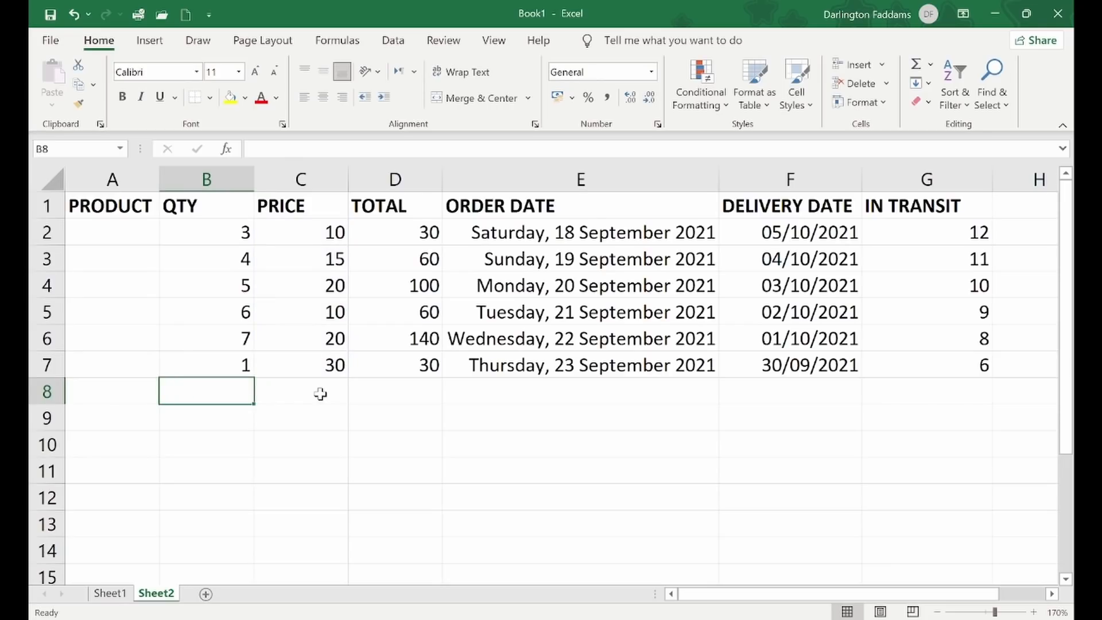
- Search Insert Function for "mode" and use the MODE function in C8 on the prices in C2:C7
{"action": "left_click", "coordinate": [319, 394]}
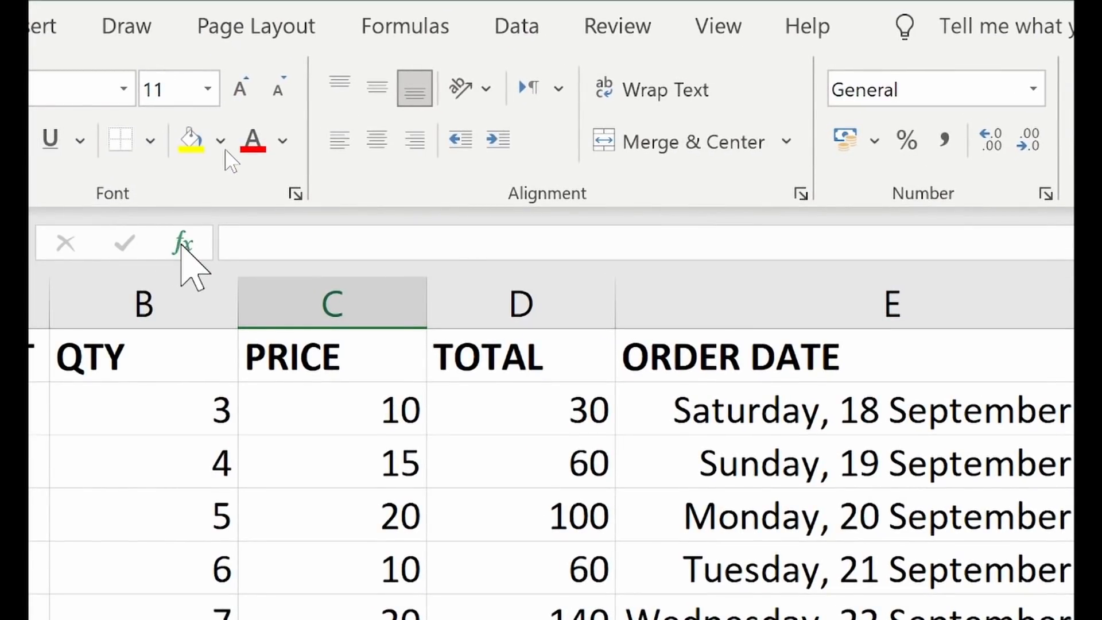
{"action": "left_click", "coordinate": [185, 244]}
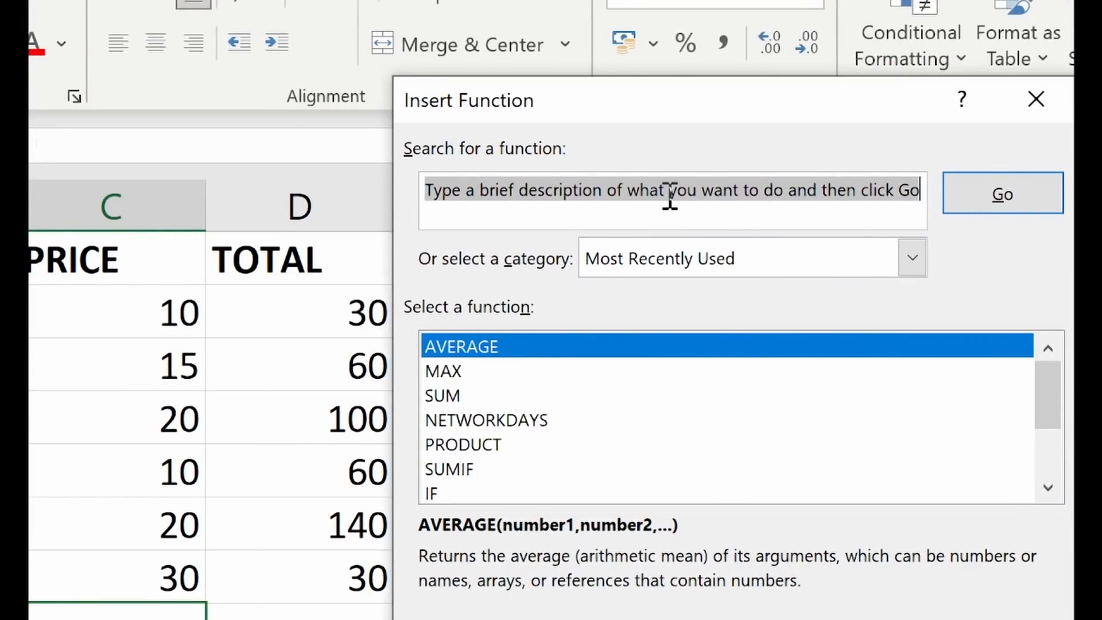
{"action": "type", "text": "mode"}
{"action": "key", "text": "Return"}
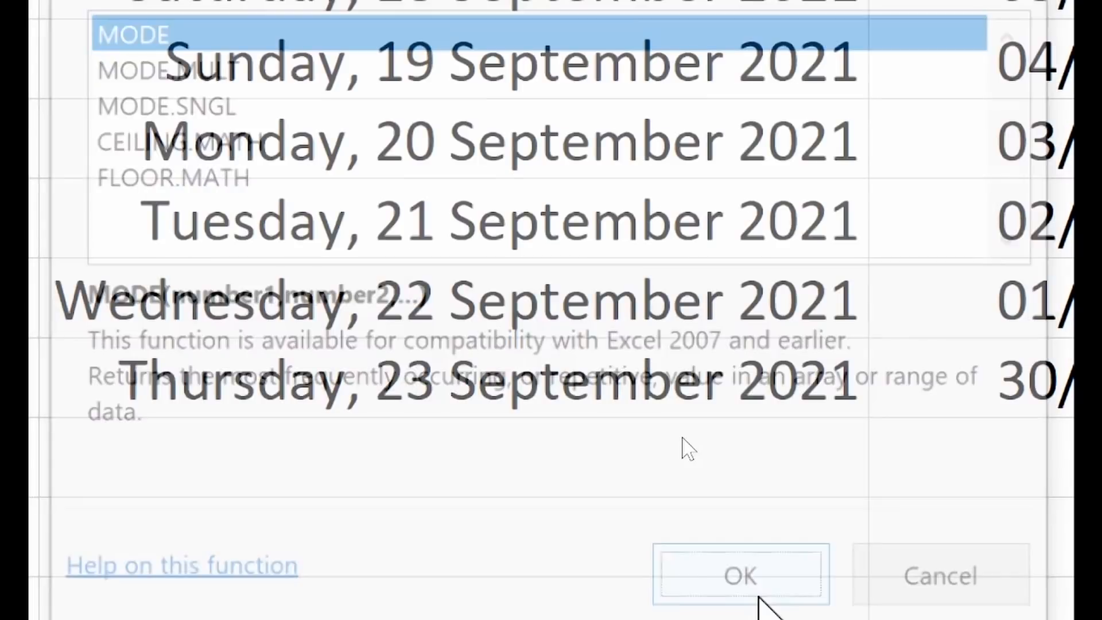
{"action": "left_click", "coordinate": [758, 597]}
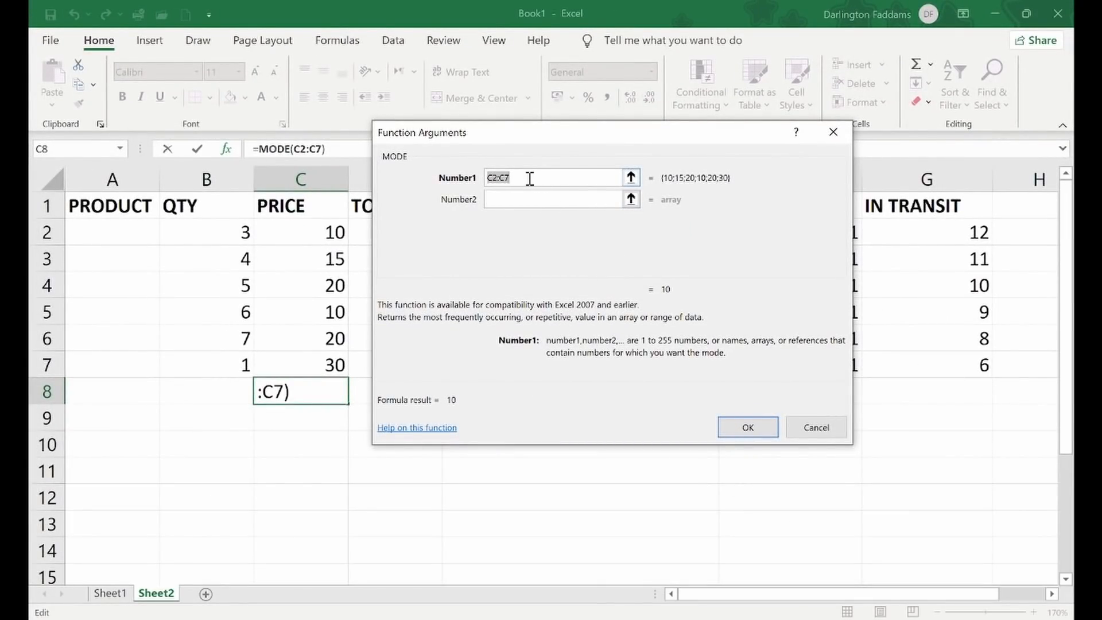
{"action": "left_click", "coordinate": [749, 427]}
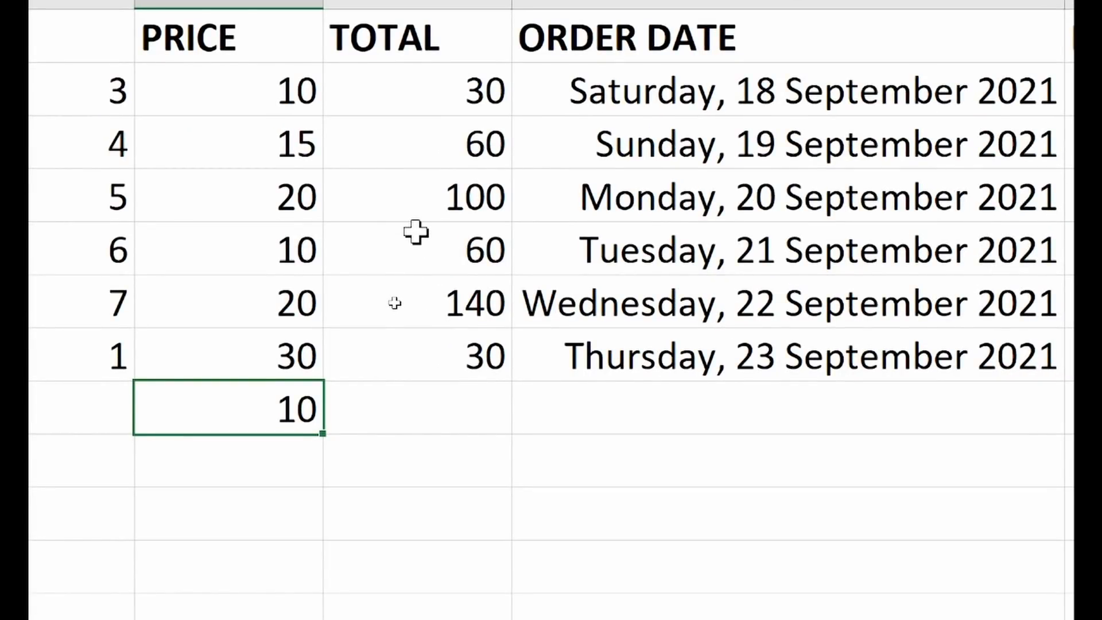
- Review the MODE formula in C8 and its referenced range, and reselect the cell
{"action": "double_click", "coordinate": [294, 422]}
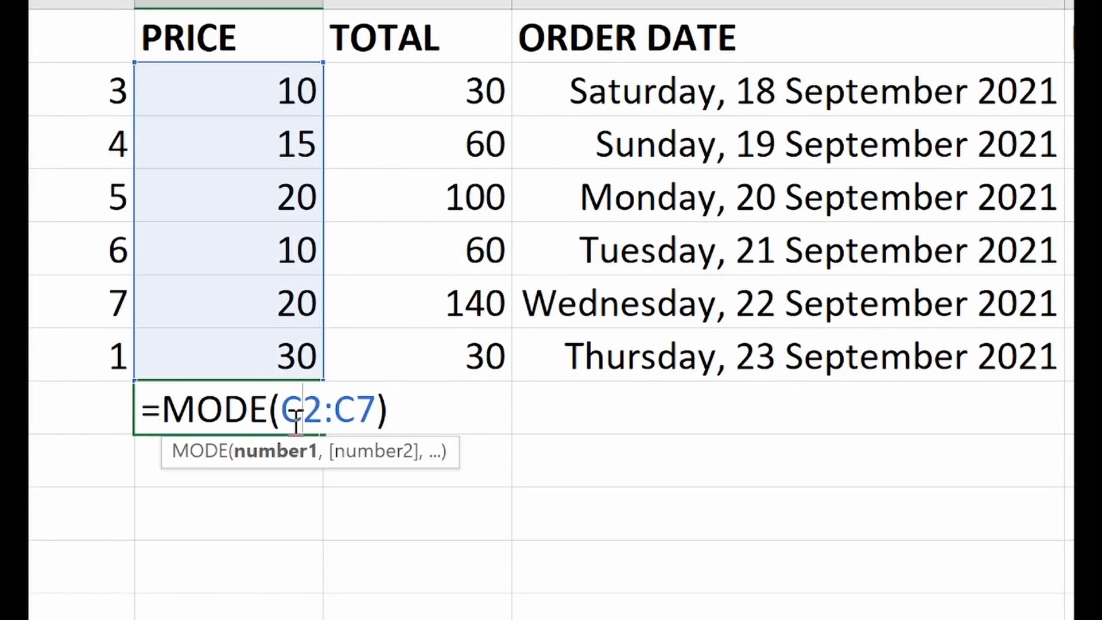
{"action": "key", "text": "Return"}
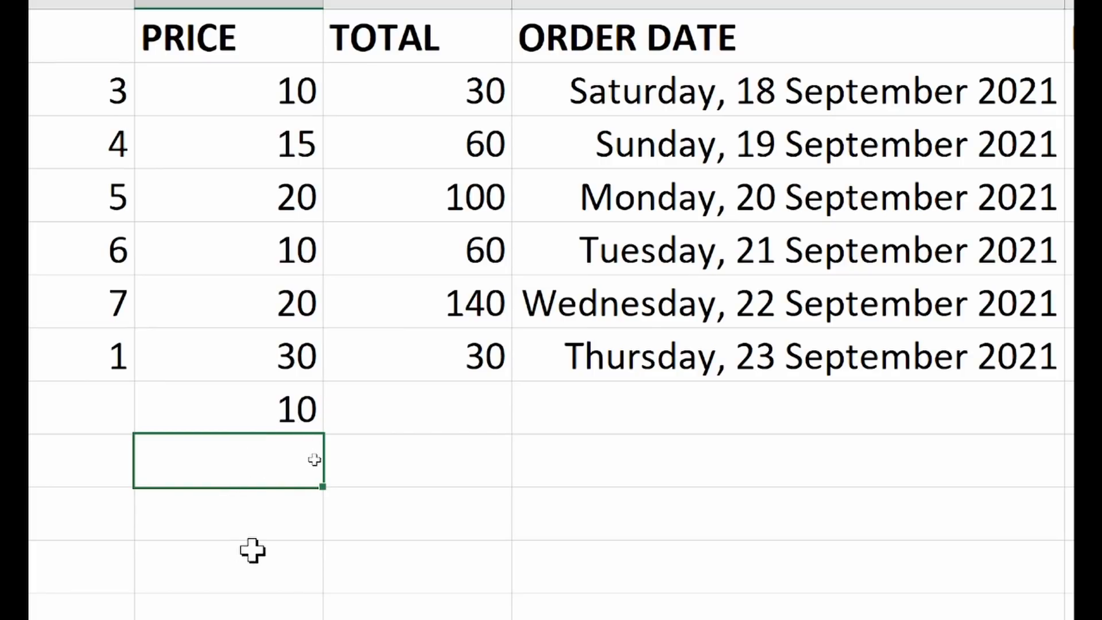
{"action": "left_click", "coordinate": [290, 416]}
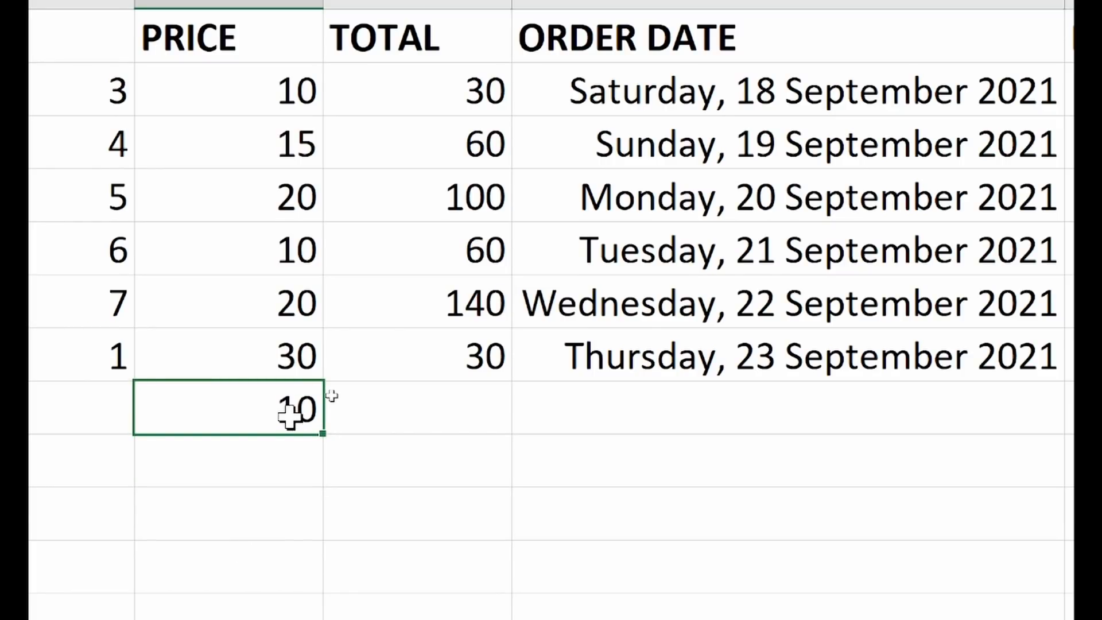
- Test the MODE formula by setting the price in C3 first to 20 and finally to 10, and compare the repeated prices
{"action": "left_click", "coordinate": [264, 142]}
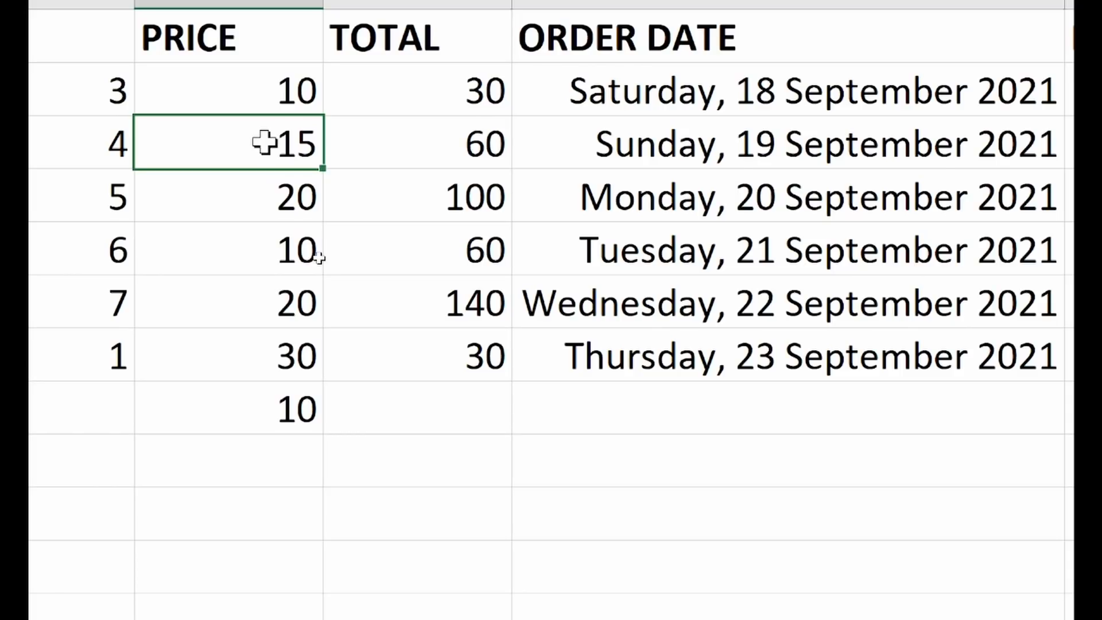
{"action": "type", "text": "20"}
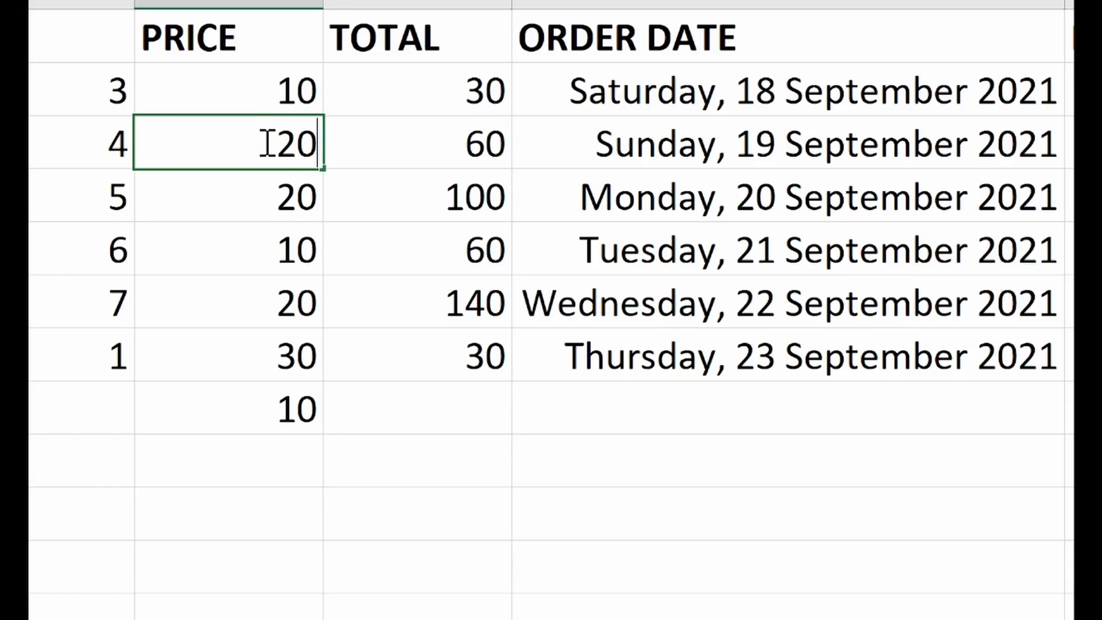
{"action": "key", "text": "Return"}
{"action": "left_click", "coordinate": [264, 143]}
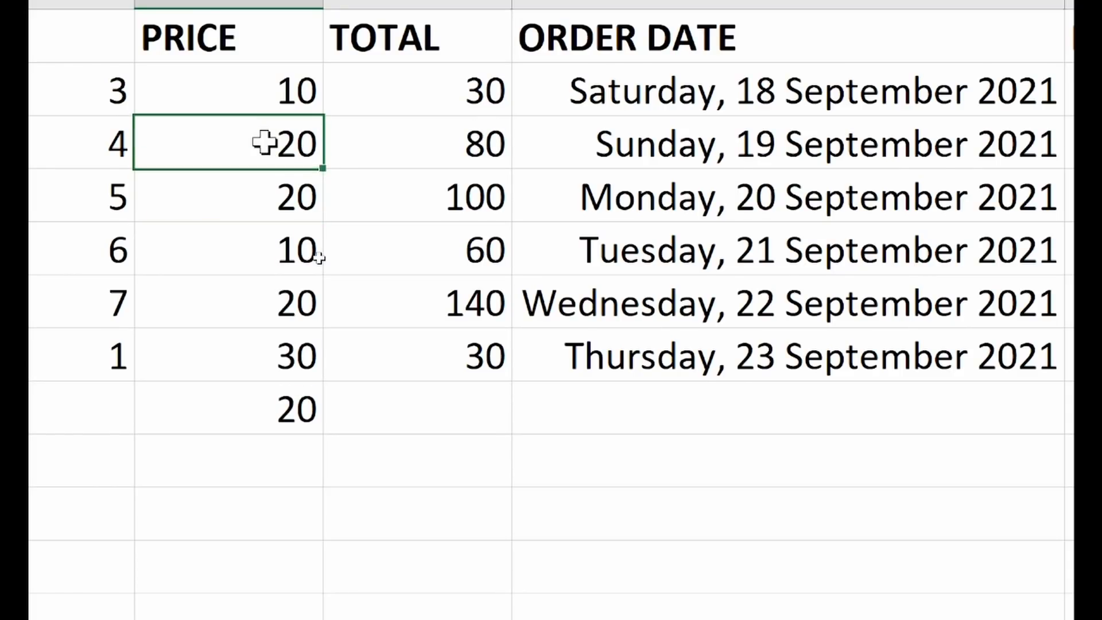
{"action": "type", "text": "10"}
{"action": "key", "text": "Return"}
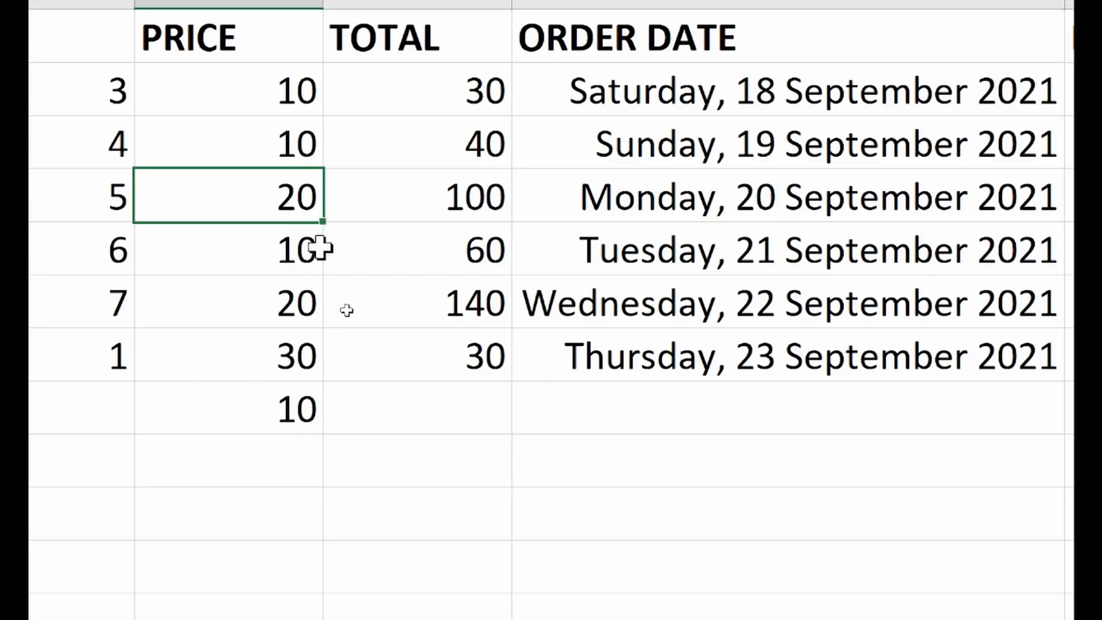
{"action": "left_click", "coordinate": [294, 100]}
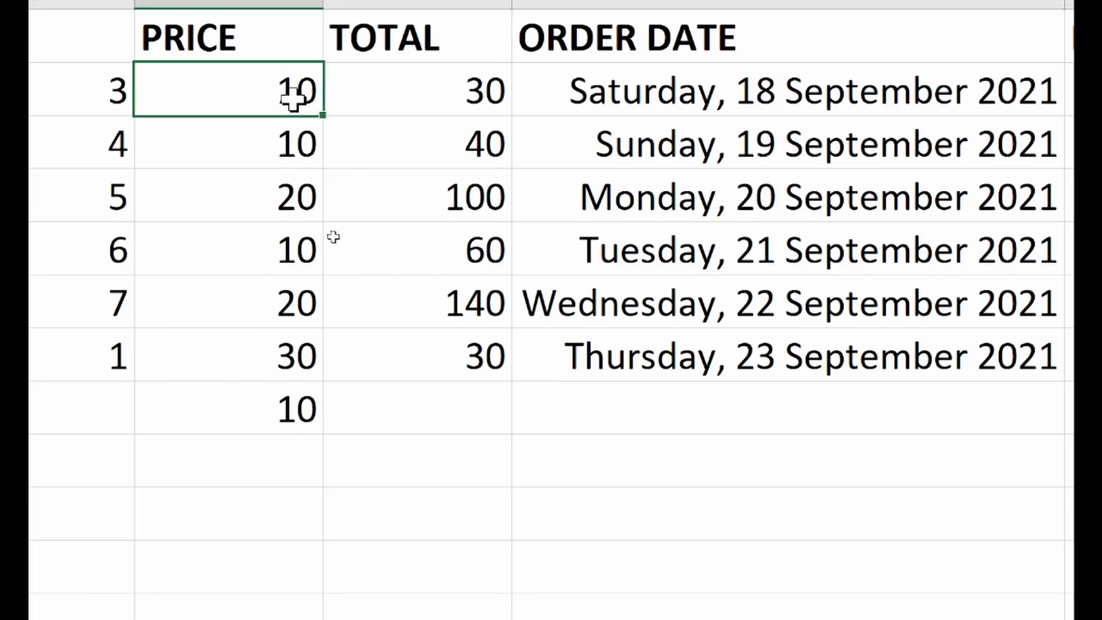
{"action": "left_click", "coordinate": [291, 158]}
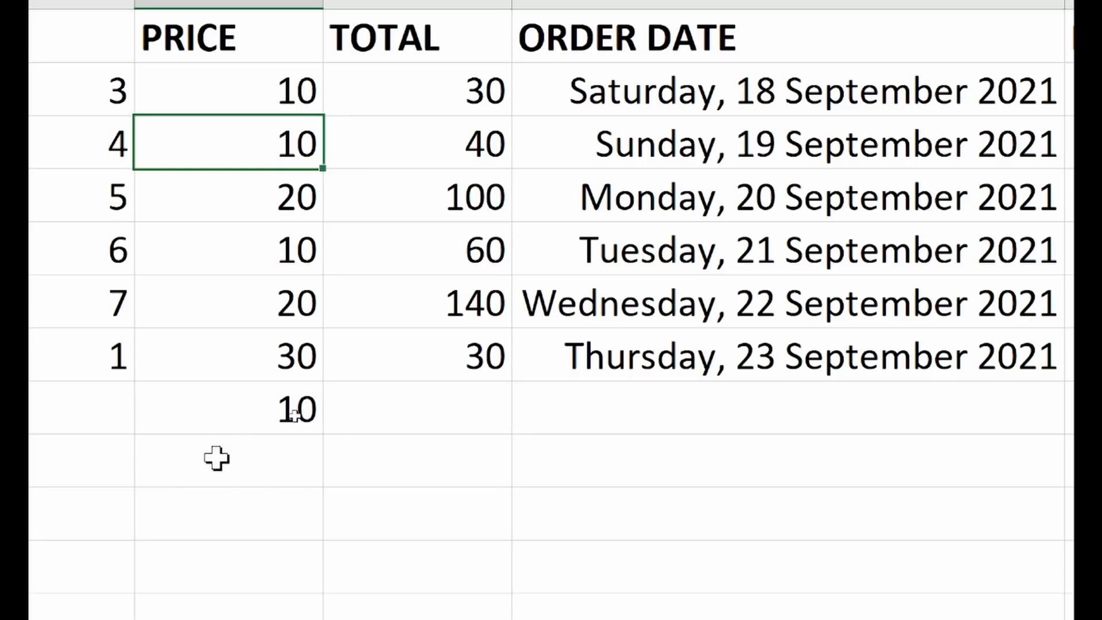
- Clear the MODE formula from C8 below the PRICE column
{"action": "left_click", "coordinate": [229, 426]}
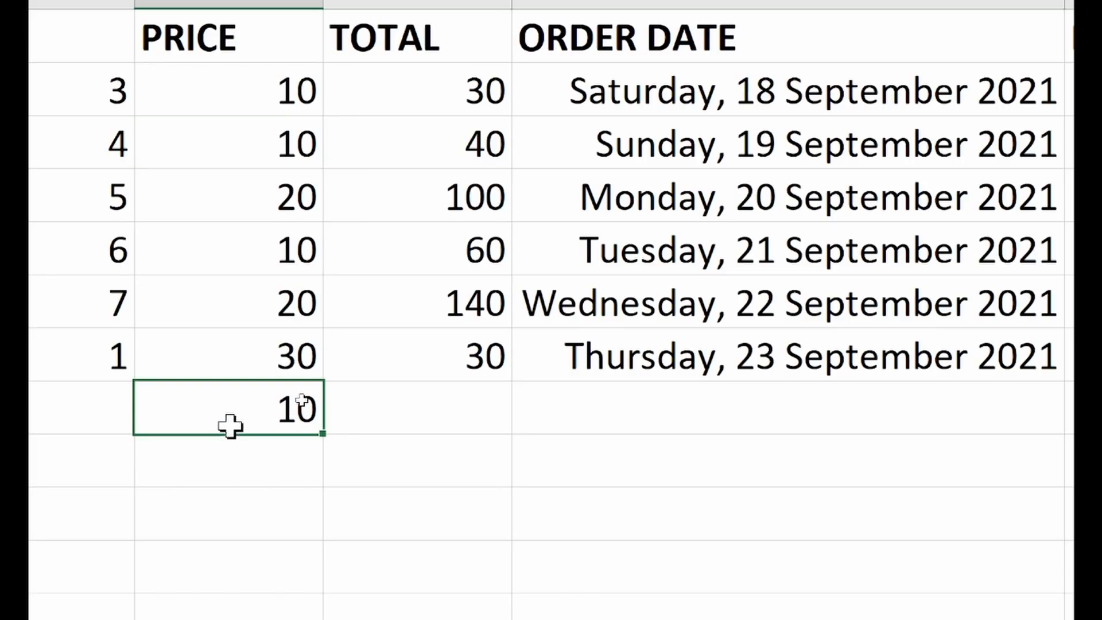
{"action": "double_click", "coordinate": [231, 426]}
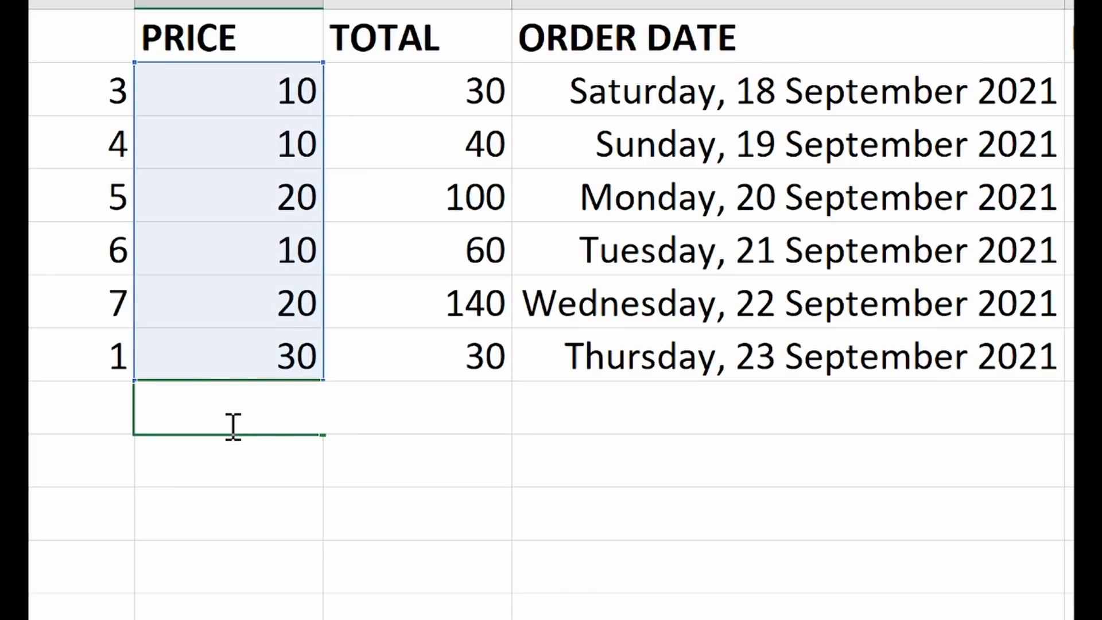
{"action": "key", "text": "Escape"}
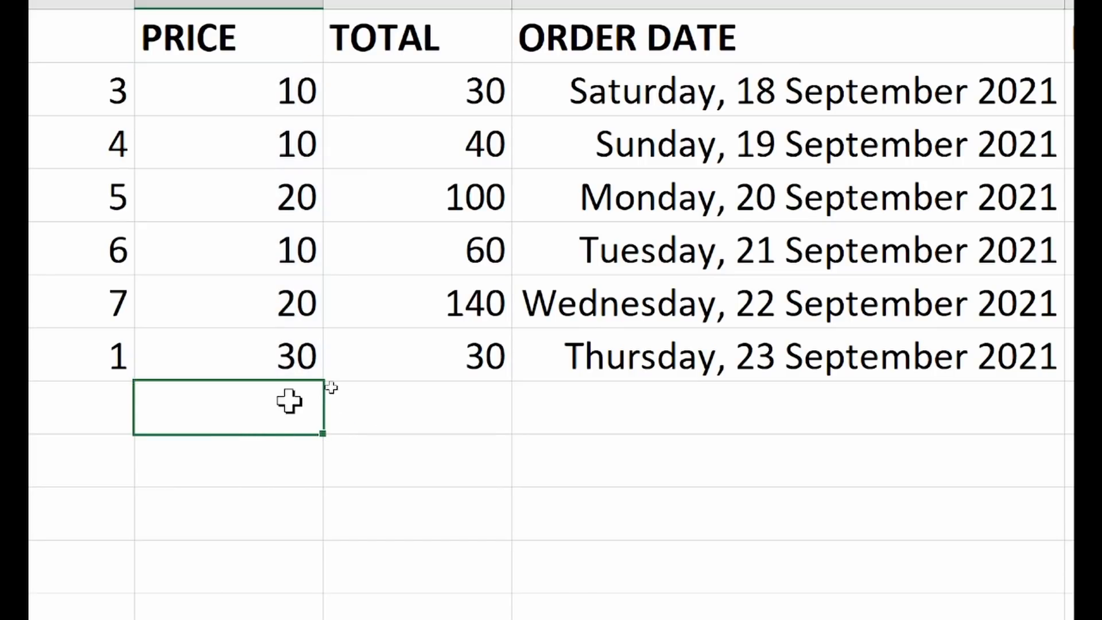
- Enter =MEDIAN(C2:C7) in C8 to calculate the median price, and reselect the cell
{"action": "type", "text": "=media"}
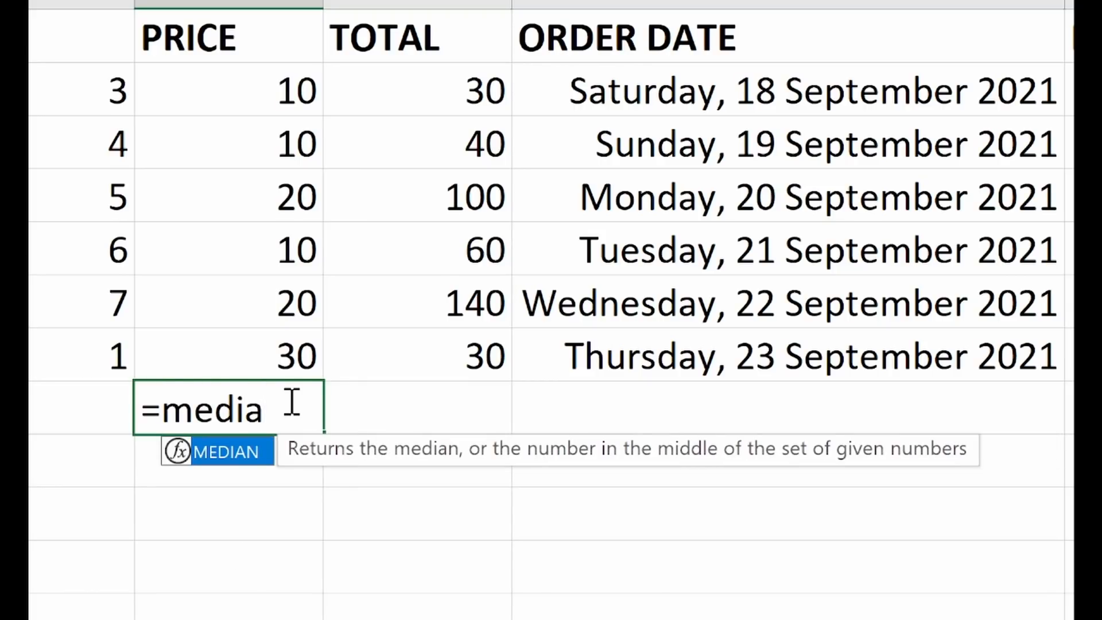
{"action": "key", "text": "Tab"}
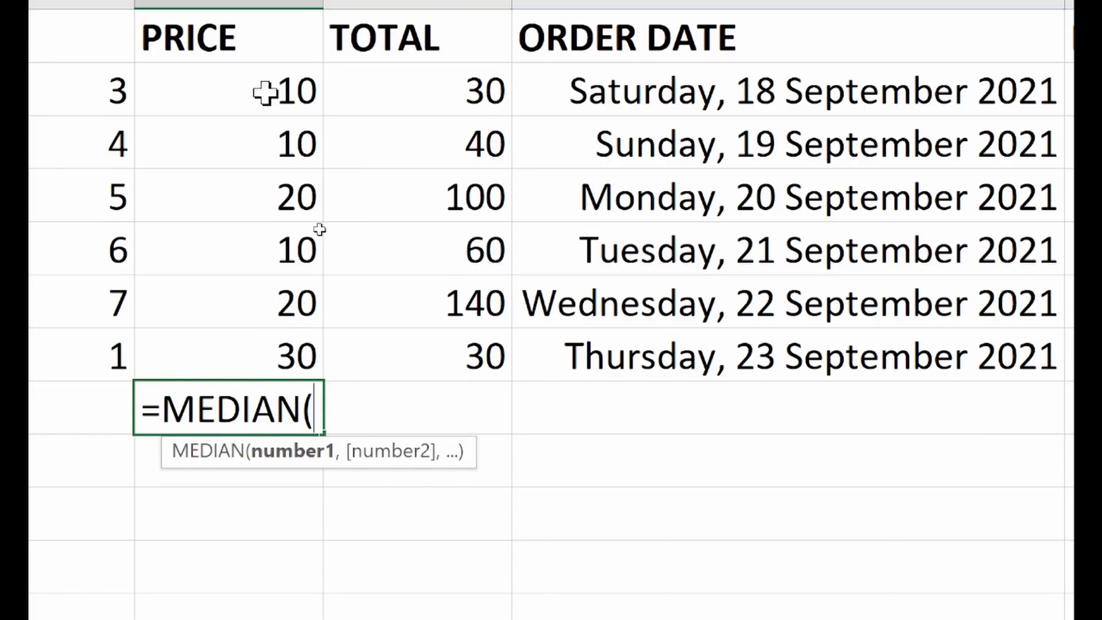
{"action": "left_click_drag", "start_coordinate": [270, 91], "coordinate": [273, 364]}
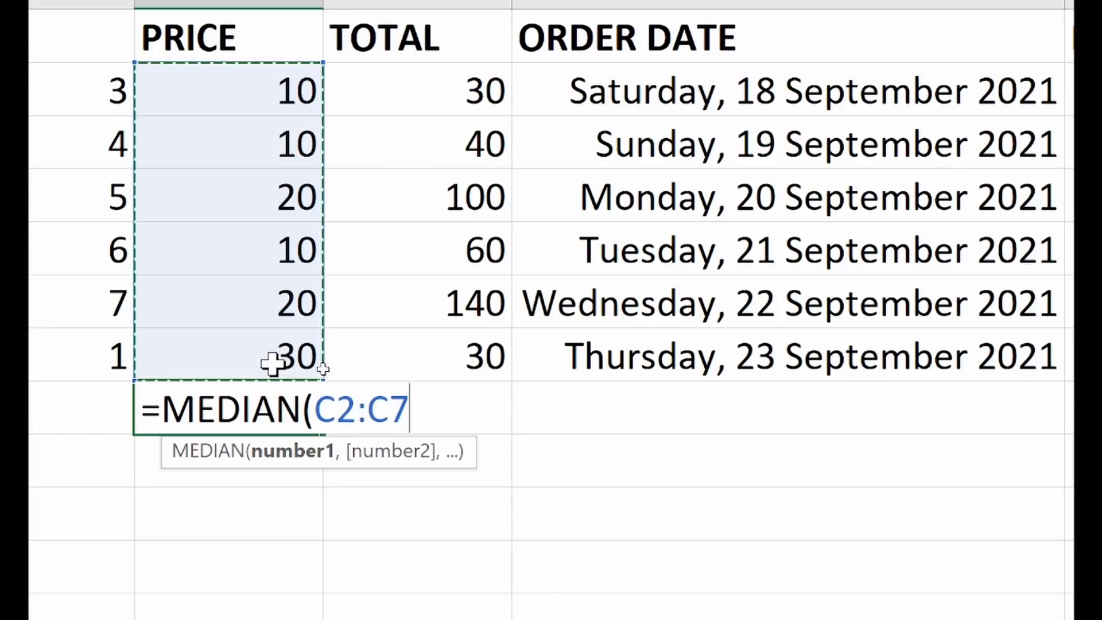
{"action": "type", "text": ")"}
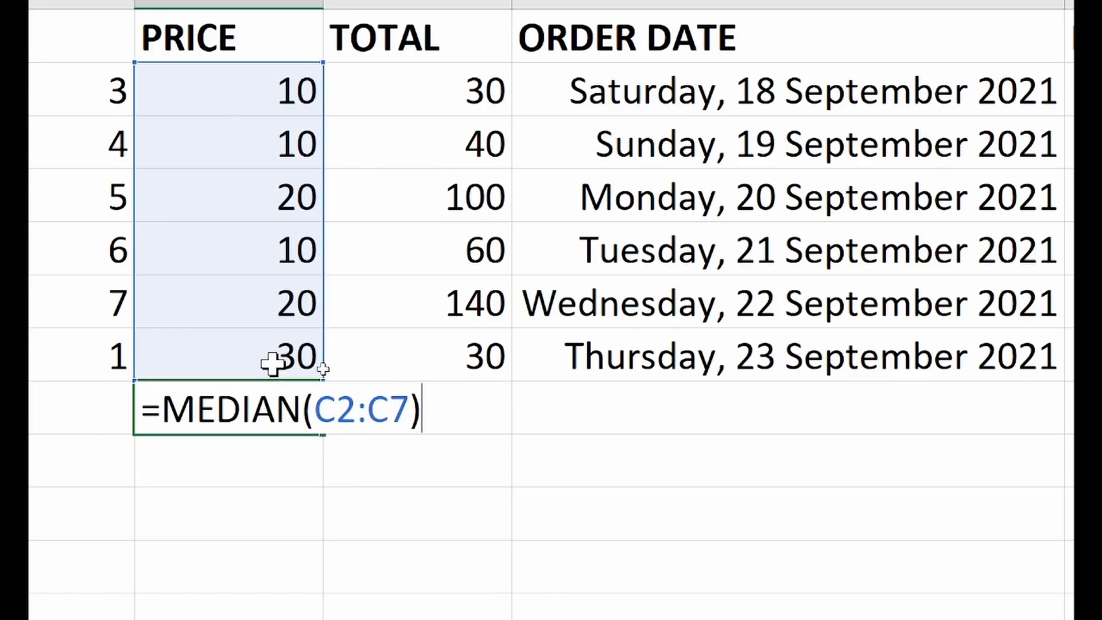
{"action": "key", "text": "Return"}
{"action": "left_click", "coordinate": [302, 406]}
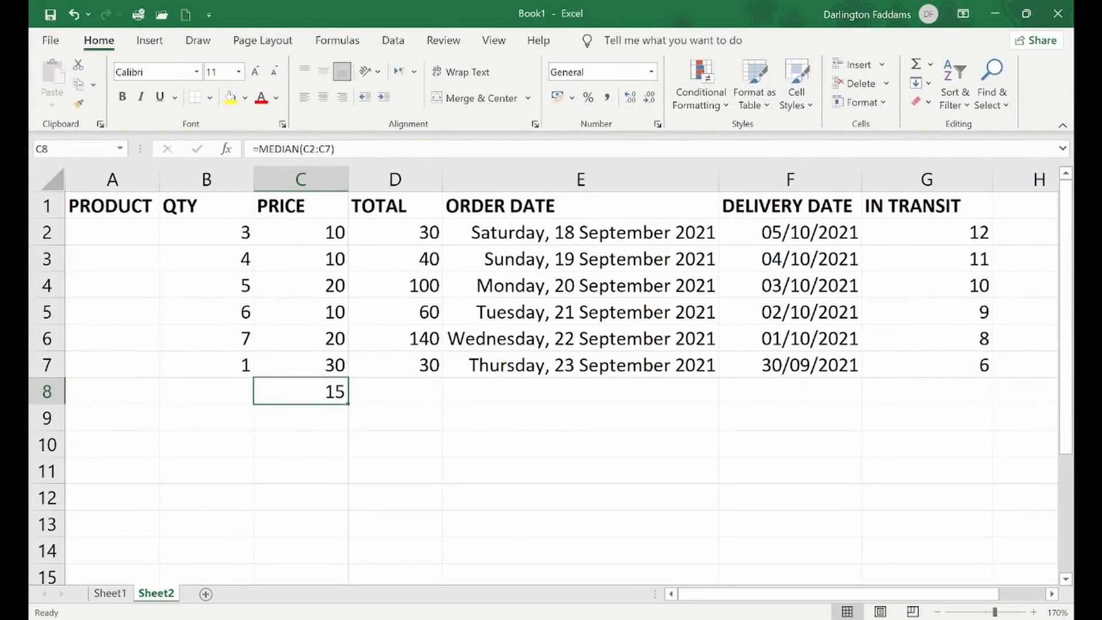
- Switch to Notes.txt in Notepad, highlight IF, SUMIF and COUNT in the function list, and return to the Excel workbook
{"action": "left_click", "coordinate": [125, 619]}
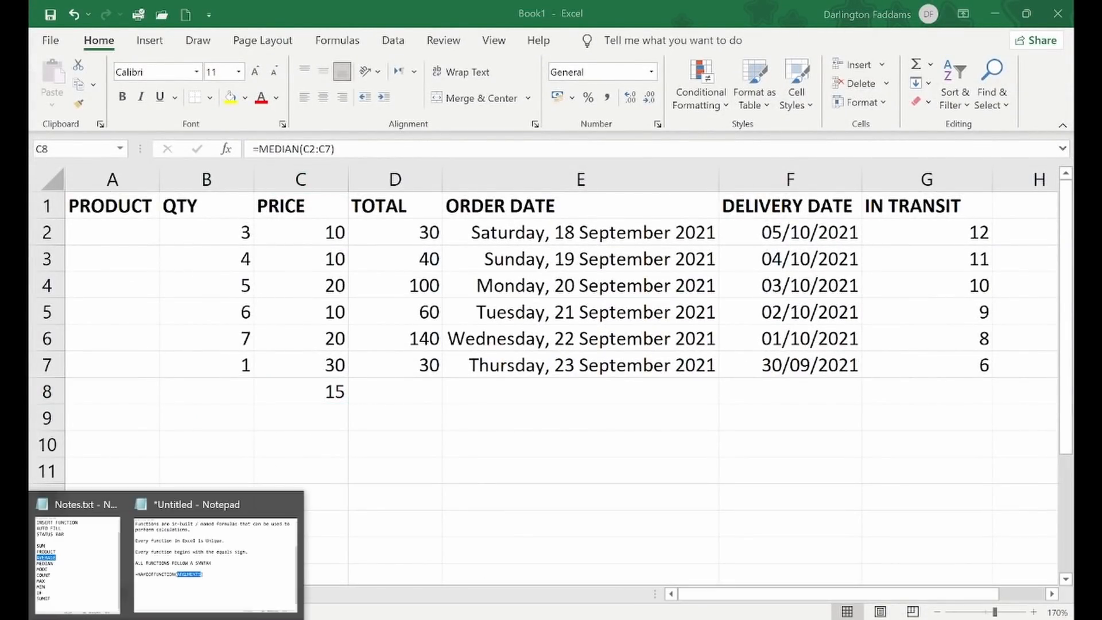
{"action": "left_click", "coordinate": [102, 559]}
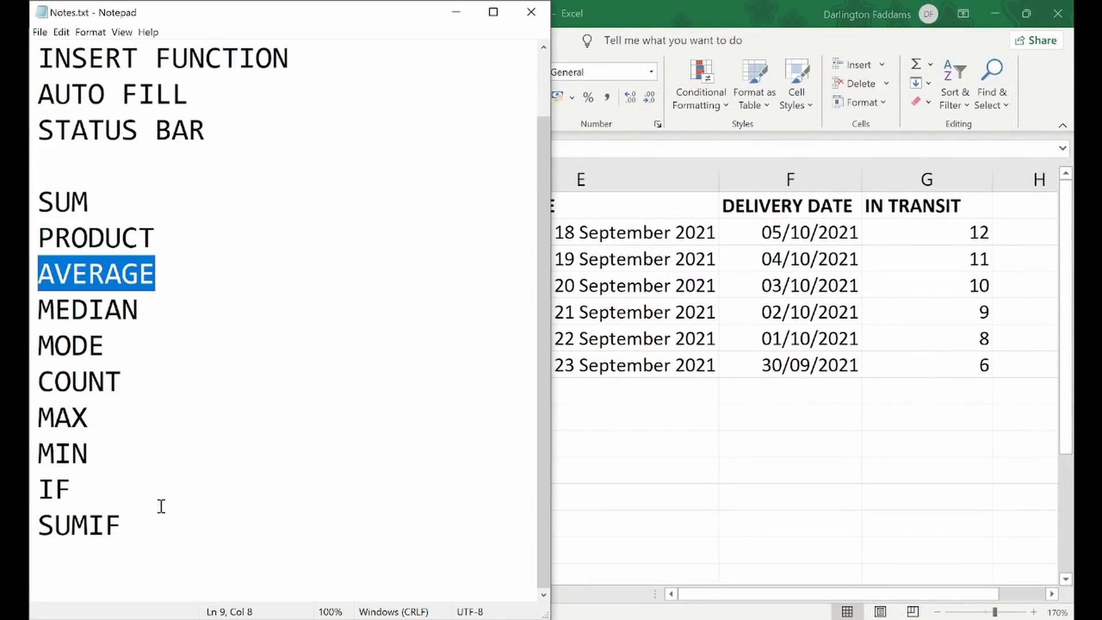
{"action": "left_click_drag", "start_coordinate": [143, 510], "coordinate": [28, 496]}
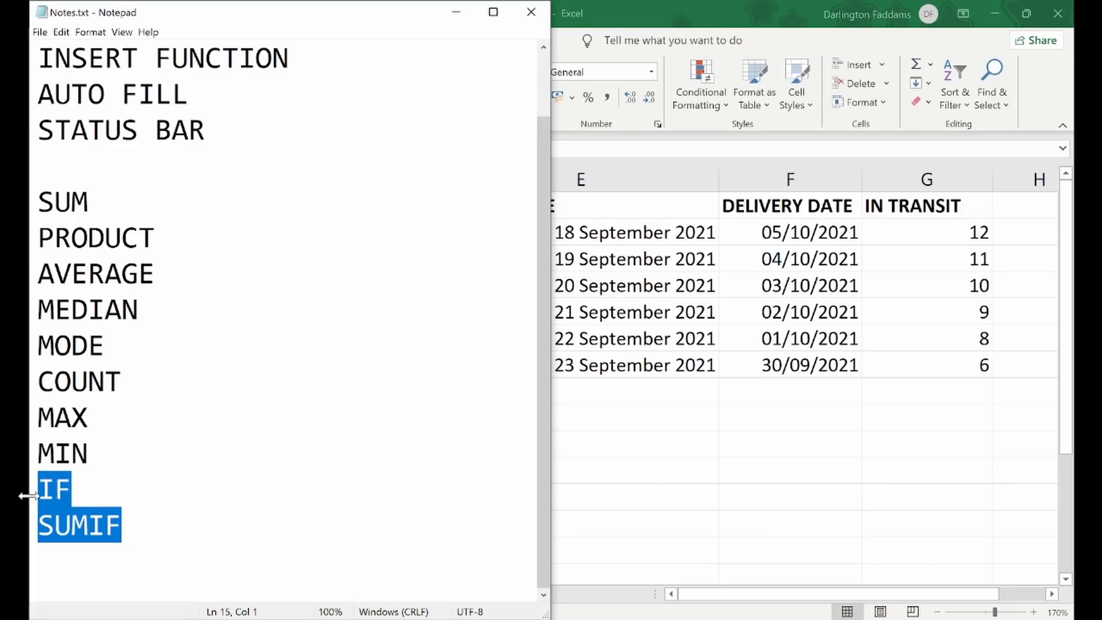
{"action": "double_click", "coordinate": [85, 378]}
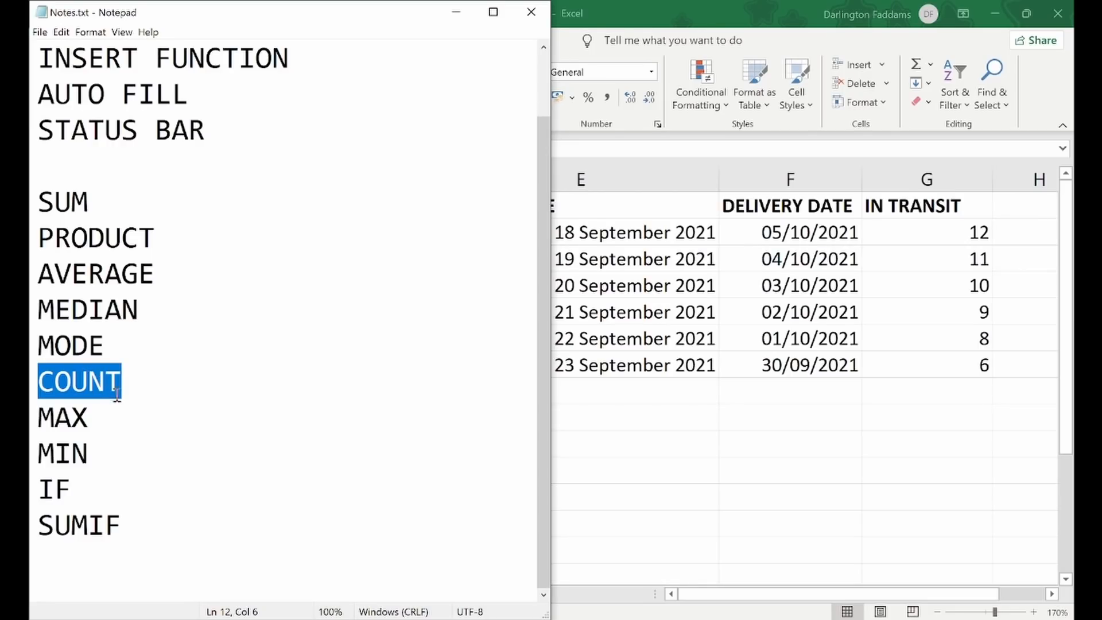
{"action": "left_click", "coordinate": [556, 458]}
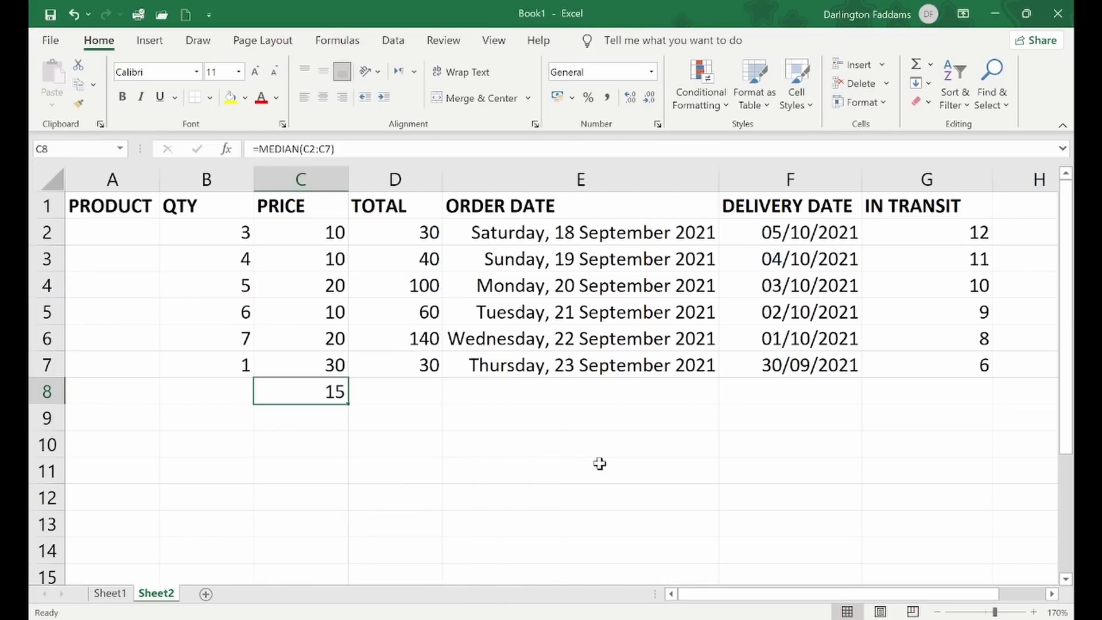
{"action": "left_click", "coordinate": [234, 390]}
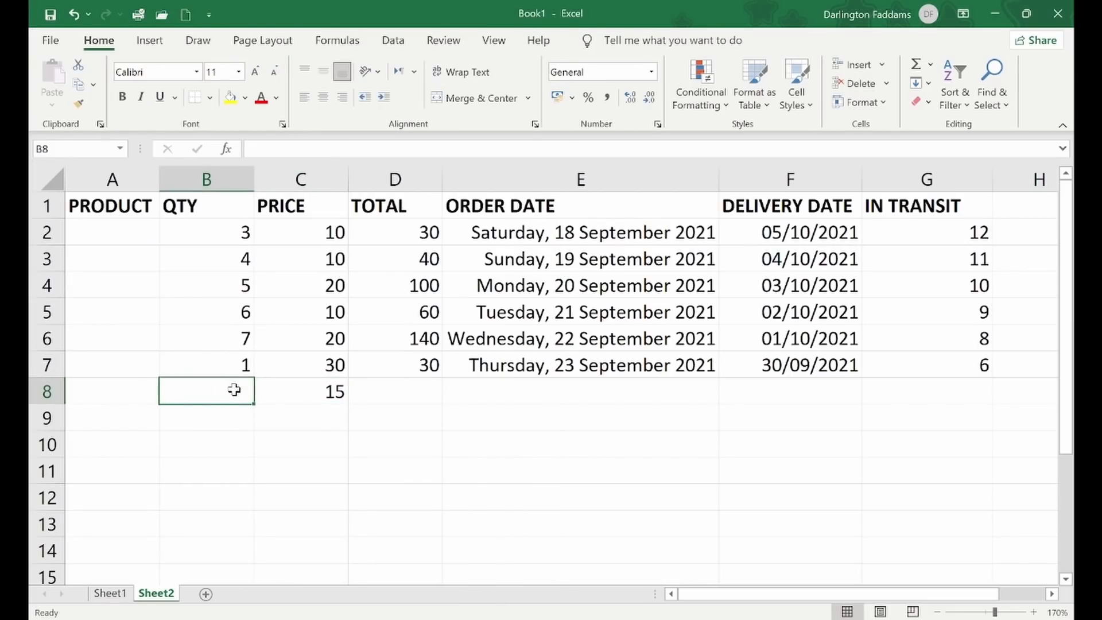
{"action": "type", "text": "="}
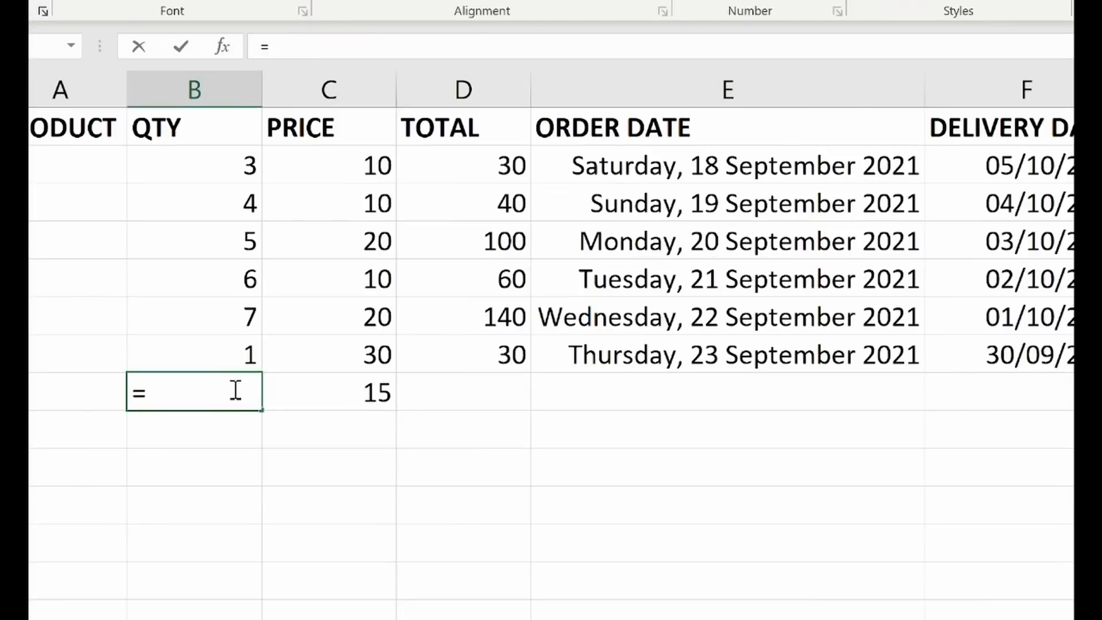
{"action": "type", "text": "count"}
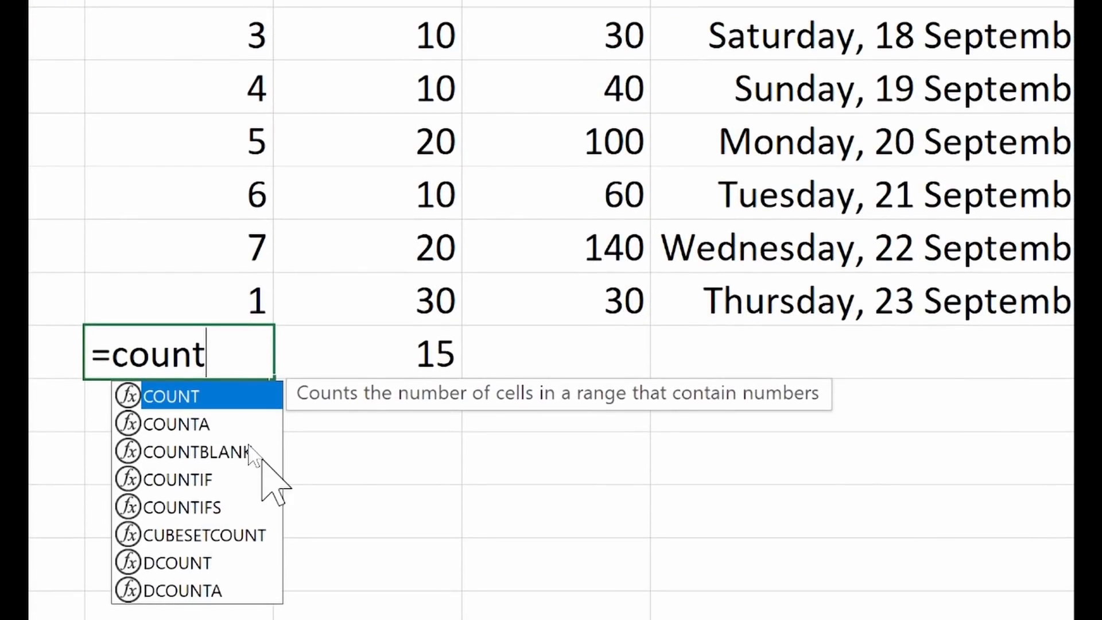
{"action": "type", "text": "("}
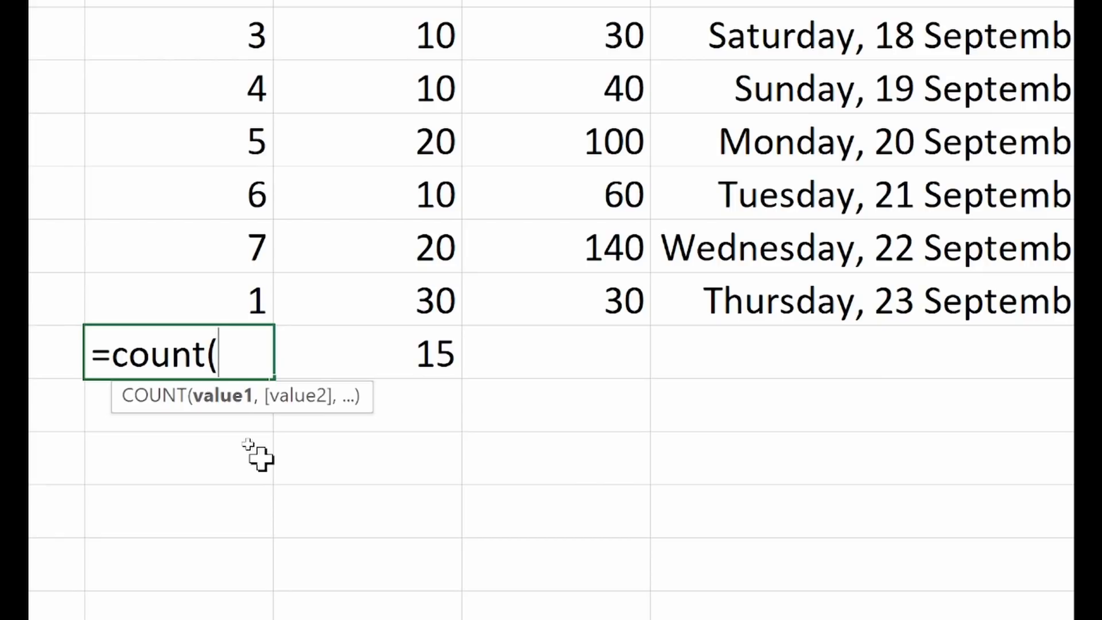
{"action": "key", "text": "BackSpace"}
{"action": "key", "text": "BackSpace"}
{"action": "key", "text": "BackSpace"}
{"action": "key", "text": "BackSpace"}
{"action": "key", "text": "BackSpace"}
{"action": "key", "text": "BackSpace"}
{"action": "key", "text": "BackSpace"}
{"action": "key", "text": "Return"}
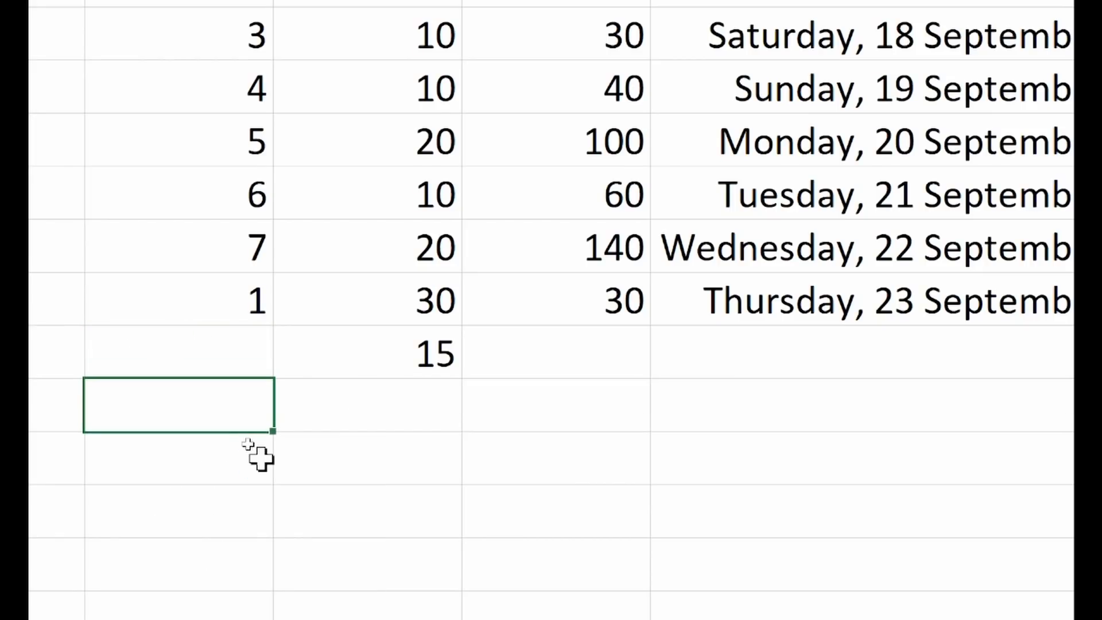
- Insert an AutoSum count of the quantities in B8 as =COUNT(B2:B7), and reselect the cell
{"action": "key", "text": "Up"}
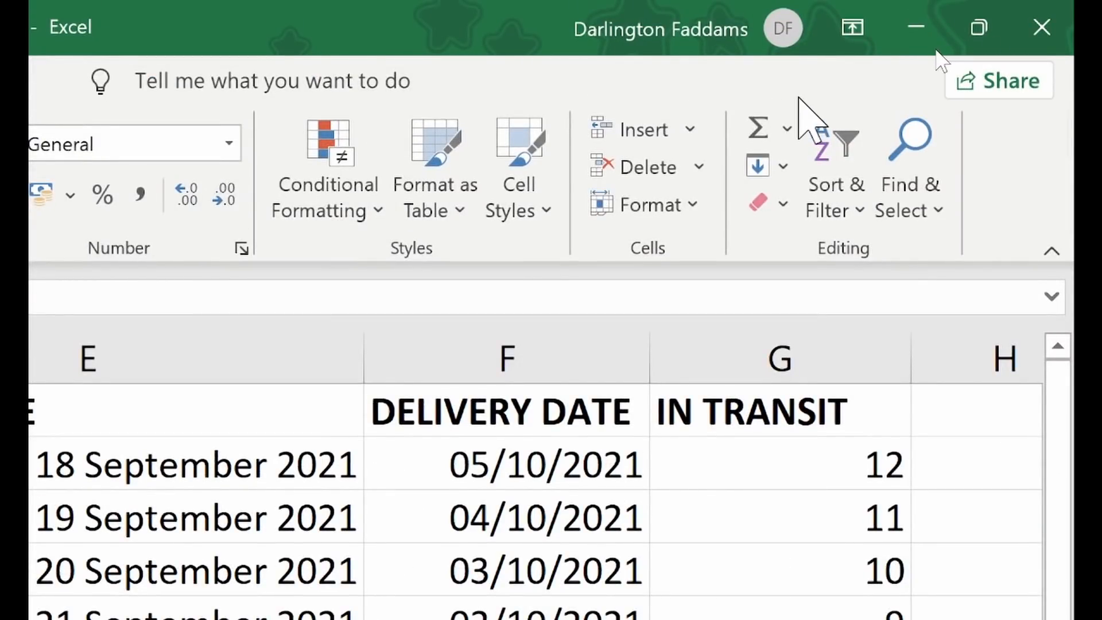
{"action": "left_click", "coordinate": [787, 128]}
{"action": "left_click", "coordinate": [856, 265]}
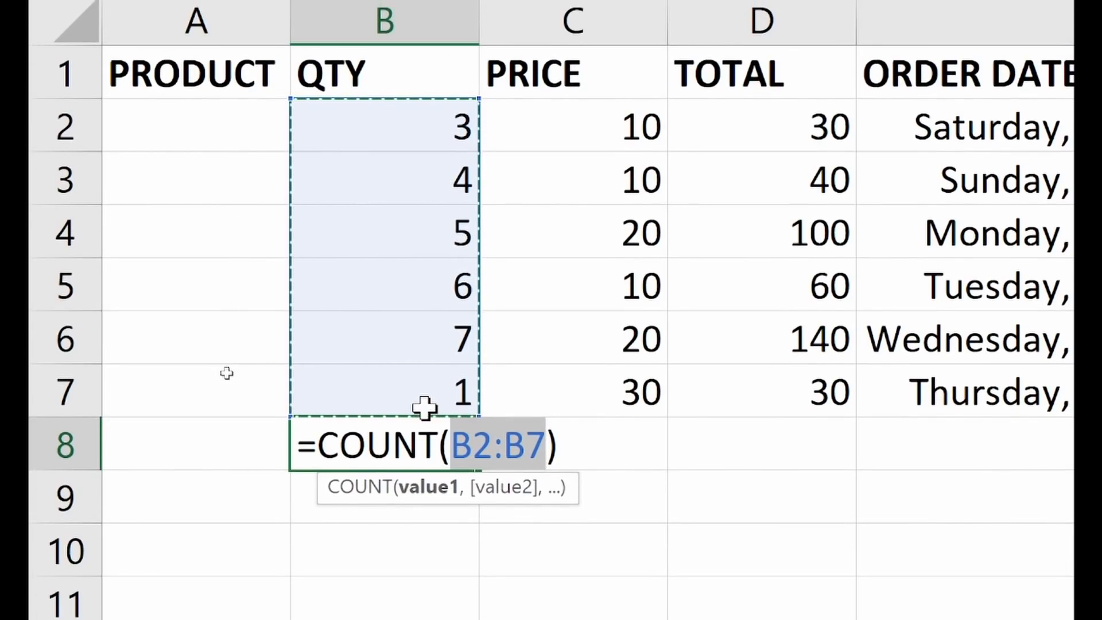
{"action": "key", "text": "Return"}
{"action": "left_click", "coordinate": [459, 444]}
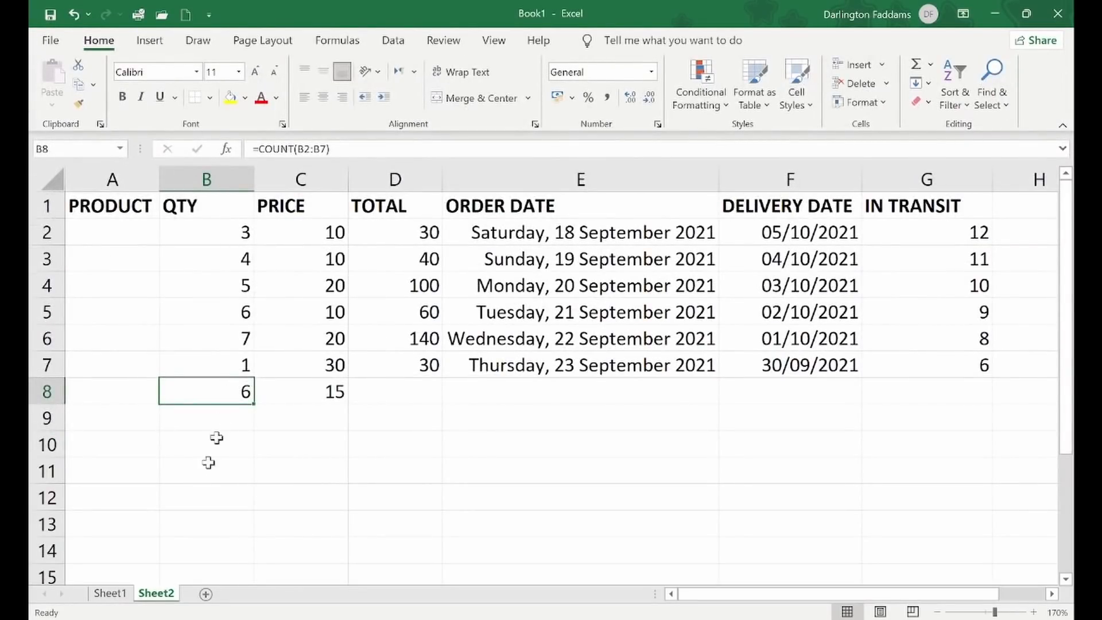
- Switch to Notes.txt in Notepad and set IF and SUMIF apart with two blank lines above IF and several below SUMIF
{"action": "mouse_move", "coordinate": [167, 619]}
{"action": "left_click", "coordinate": [96, 600]}
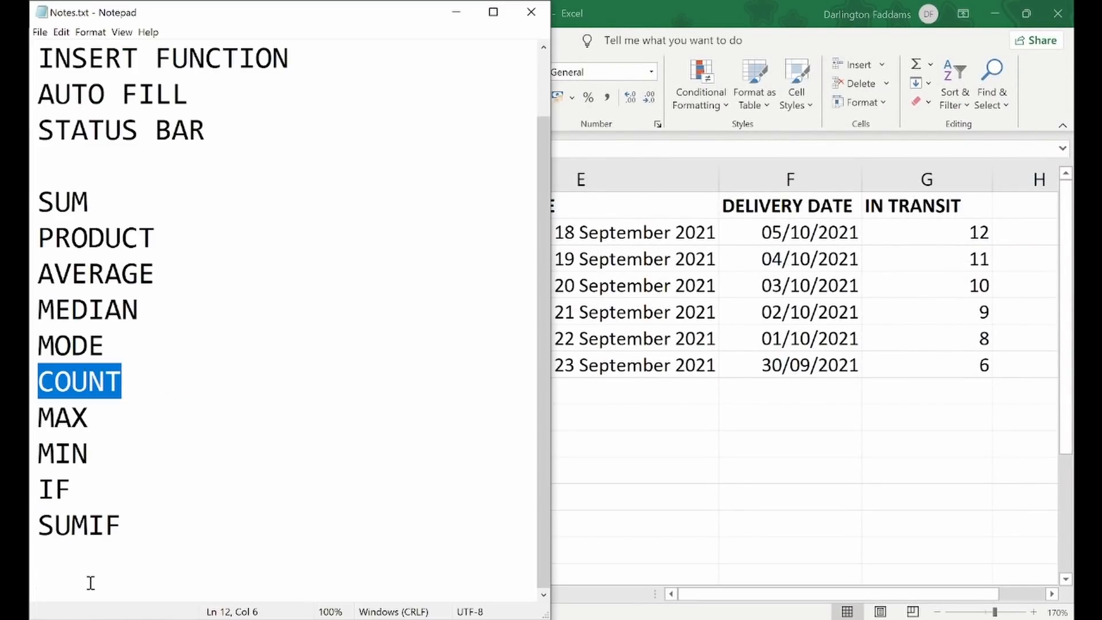
{"action": "left_click_drag", "start_coordinate": [128, 526], "coordinate": [51, 491]}
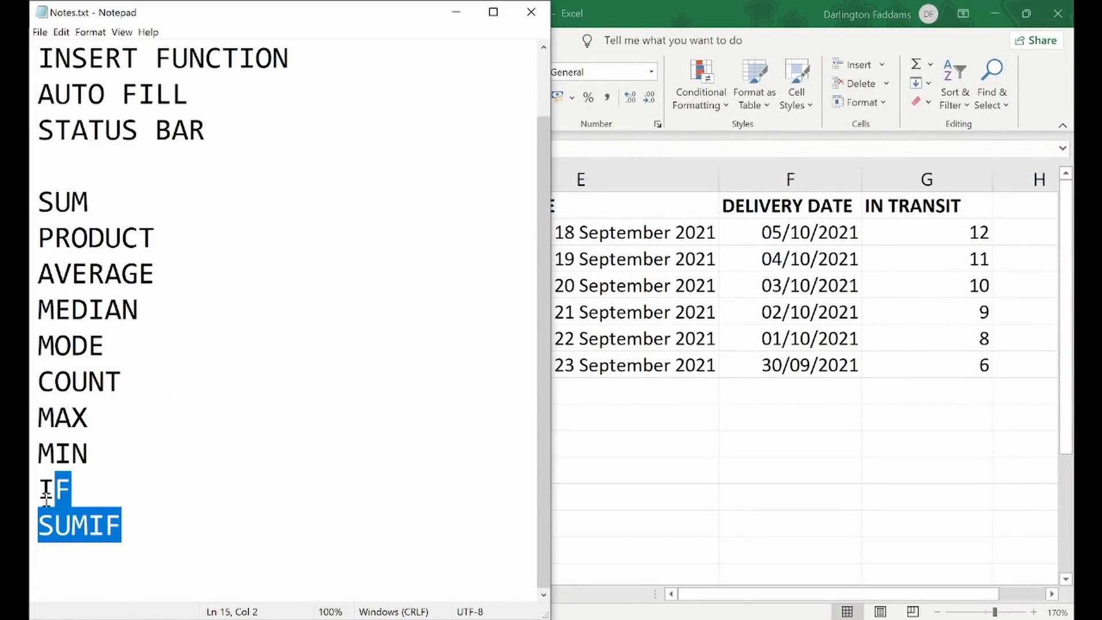
{"action": "left_click", "coordinate": [41, 489]}
{"action": "key", "text": "Return"}
{"action": "key", "text": "Return"}
{"action": "key", "text": "Down"}
{"action": "key", "text": "Down"}
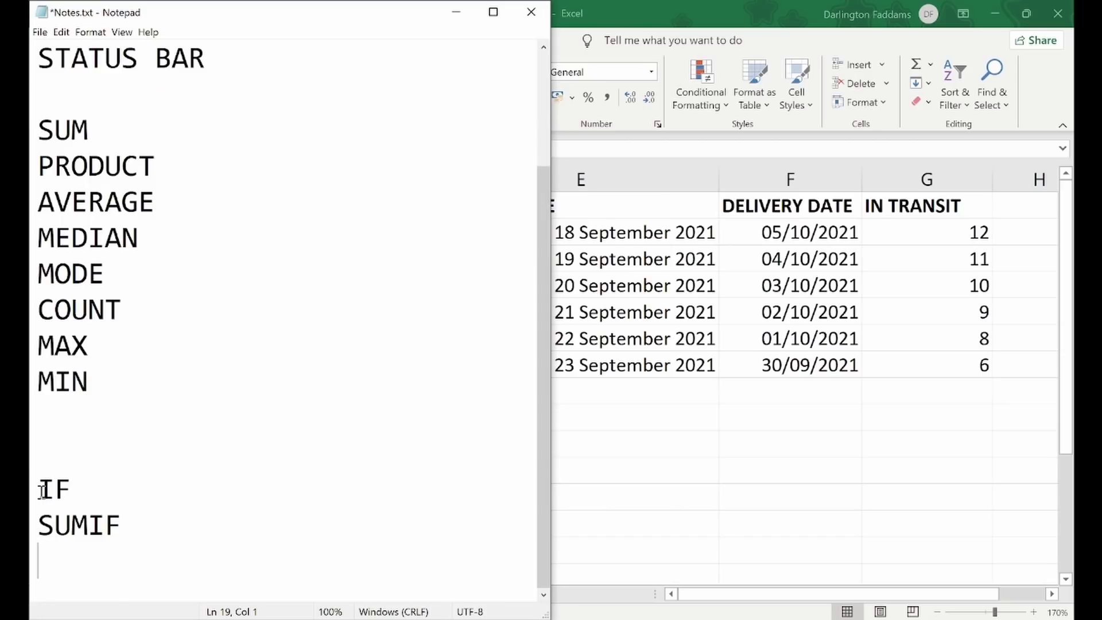
{"action": "key", "text": "Down"}
{"action": "key", "text": "Return"}
{"action": "key", "text": "Return"}
{"action": "key", "text": "Return"}
{"action": "key", "text": "Return"}
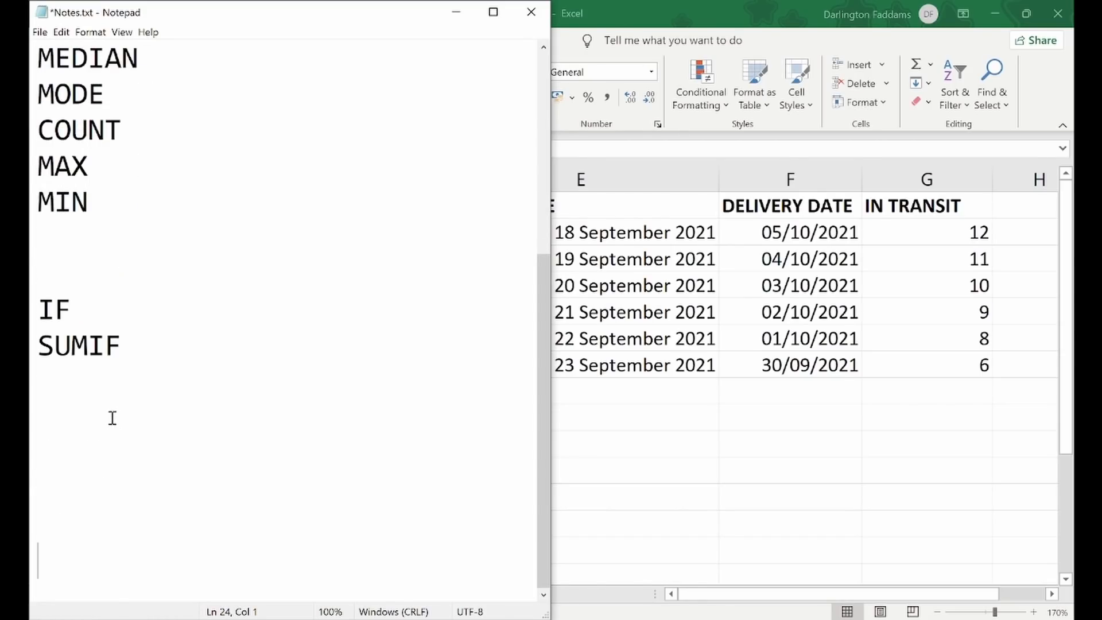
- Highlight IF in the Notepad function list, clear the highlight, and return to the Excel workbook
{"action": "left_click_drag", "start_coordinate": [78, 320], "coordinate": [32, 316]}
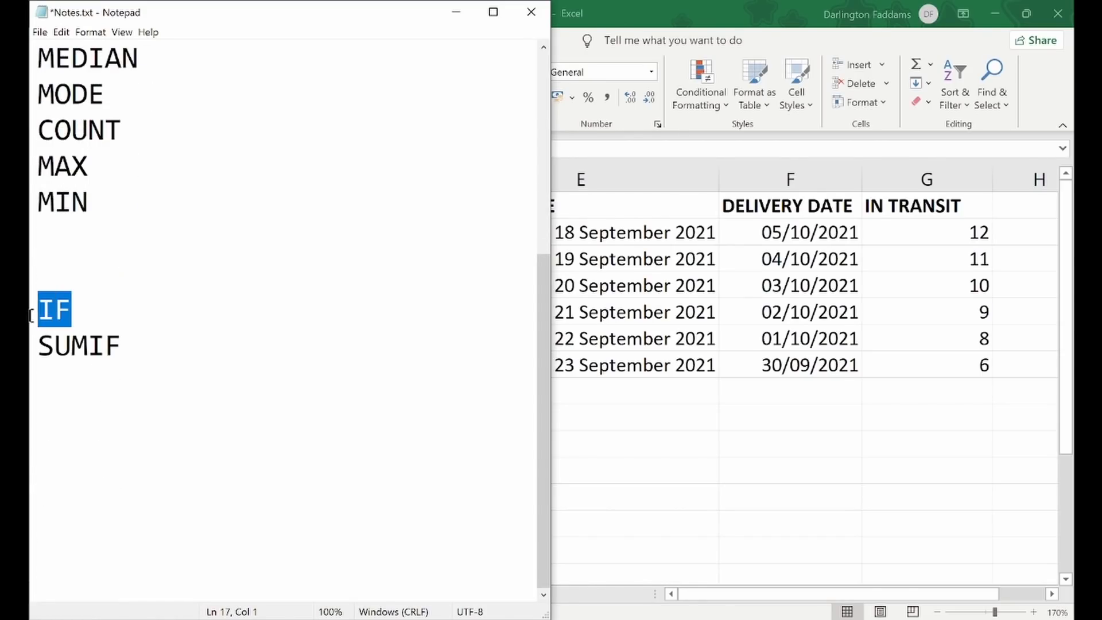
{"action": "left_click", "coordinate": [159, 349]}
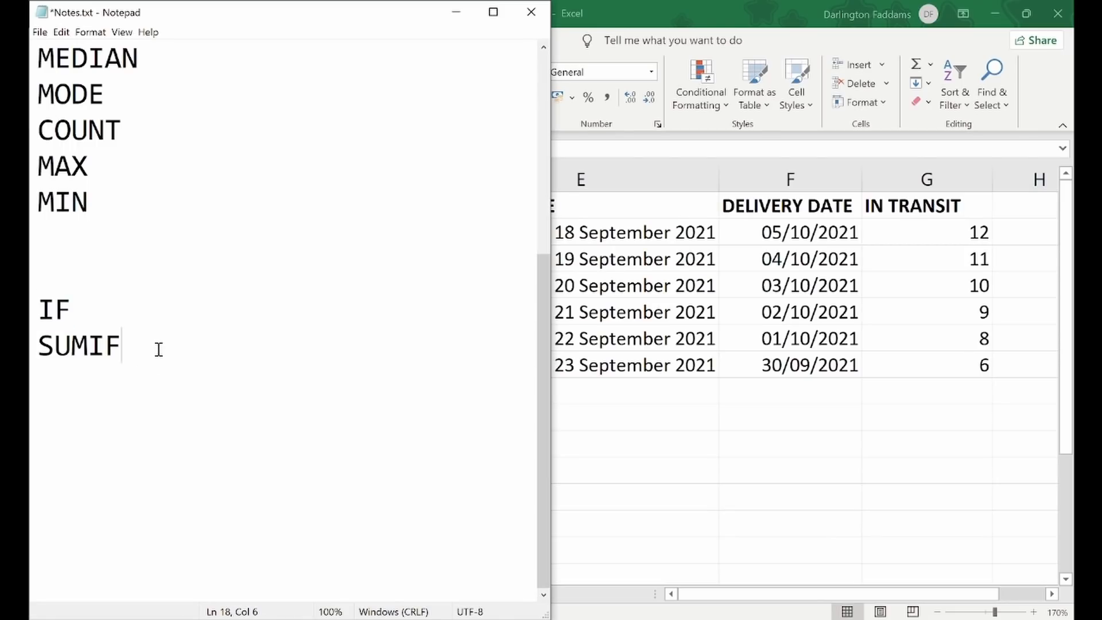
{"action": "left_click", "coordinate": [581, 431]}
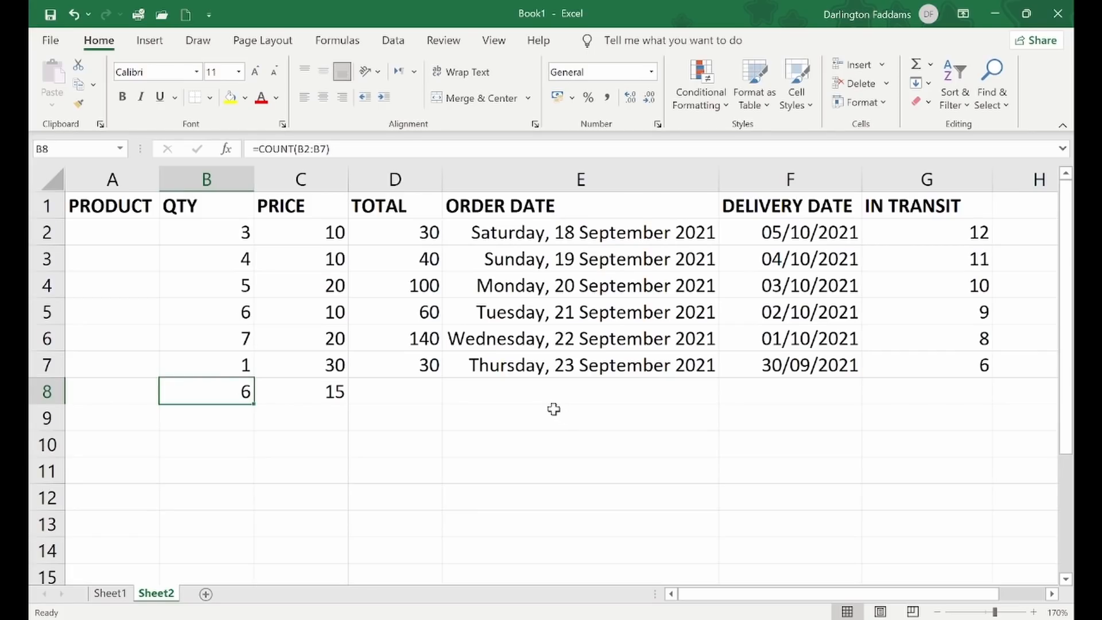
- Insert a blank column before the ORDER DATE column
{"action": "left_click", "coordinate": [489, 186]}
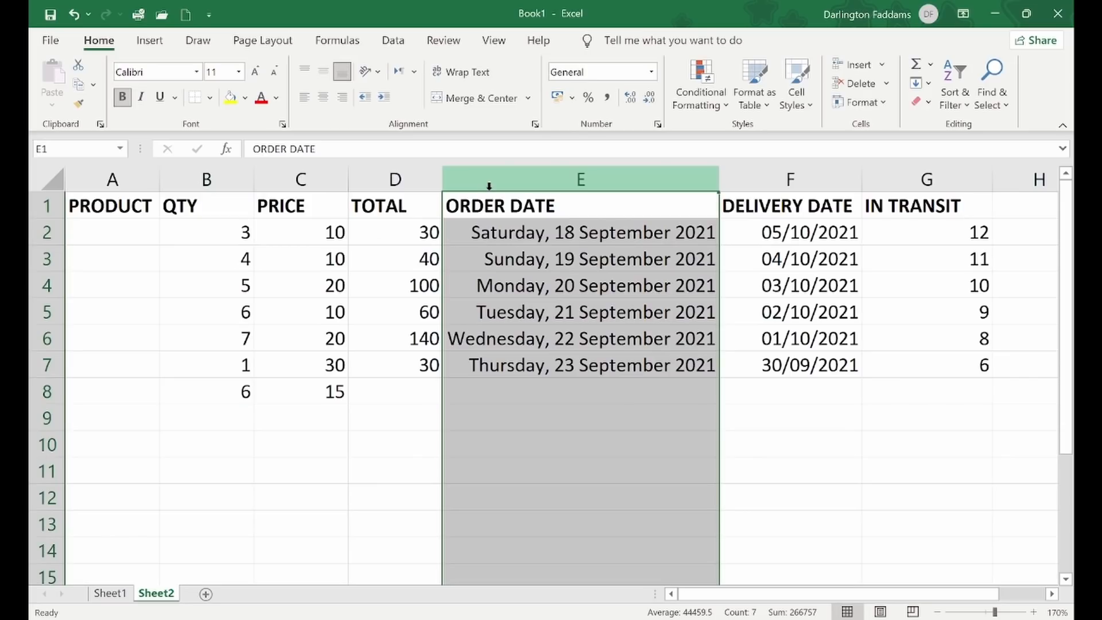
{"action": "right_click", "coordinate": [489, 185]}
{"action": "left_click", "coordinate": [536, 327]}
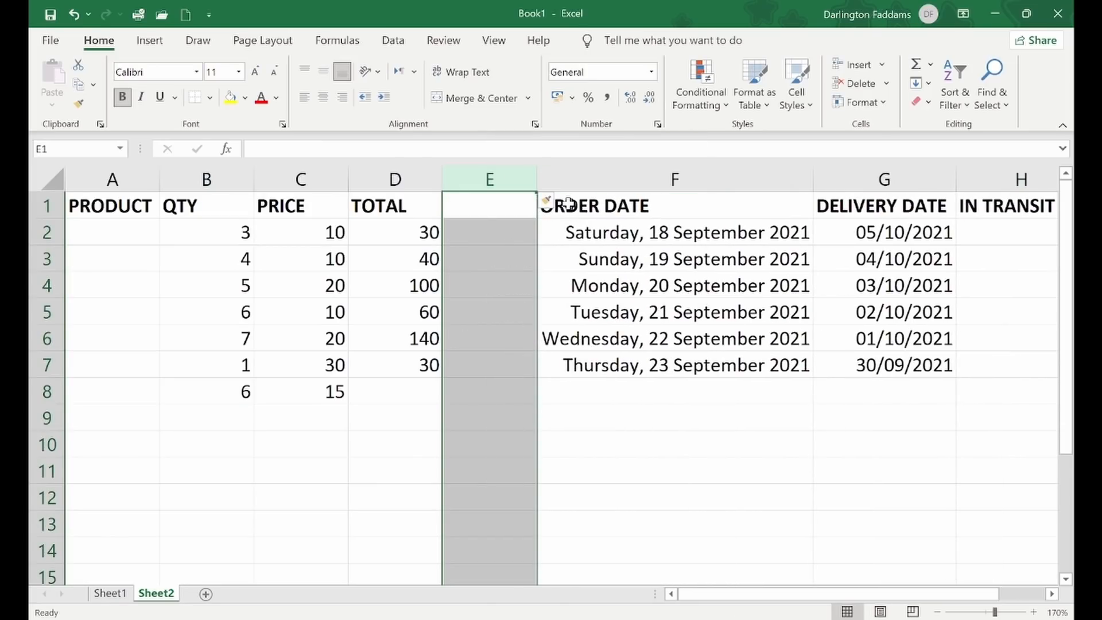
- Enter the heading DELIVERY STATUS in E1 and autofit the width of column E
{"action": "left_click", "coordinate": [494, 227]}
{"action": "left_click", "coordinate": [487, 202]}
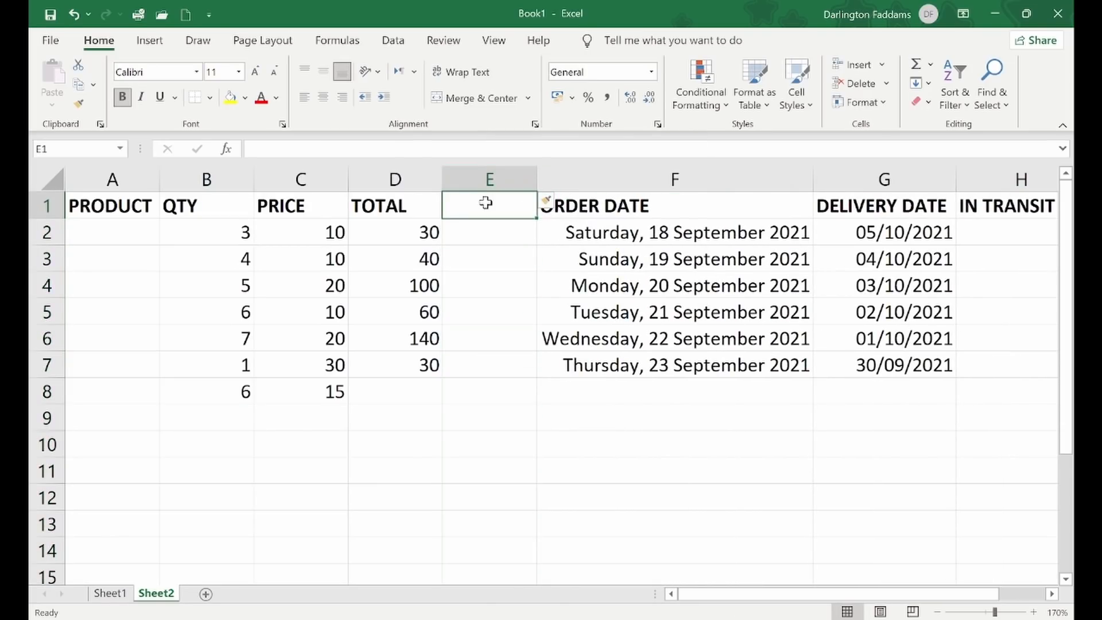
{"action": "type", "text": "DELIVERY"}
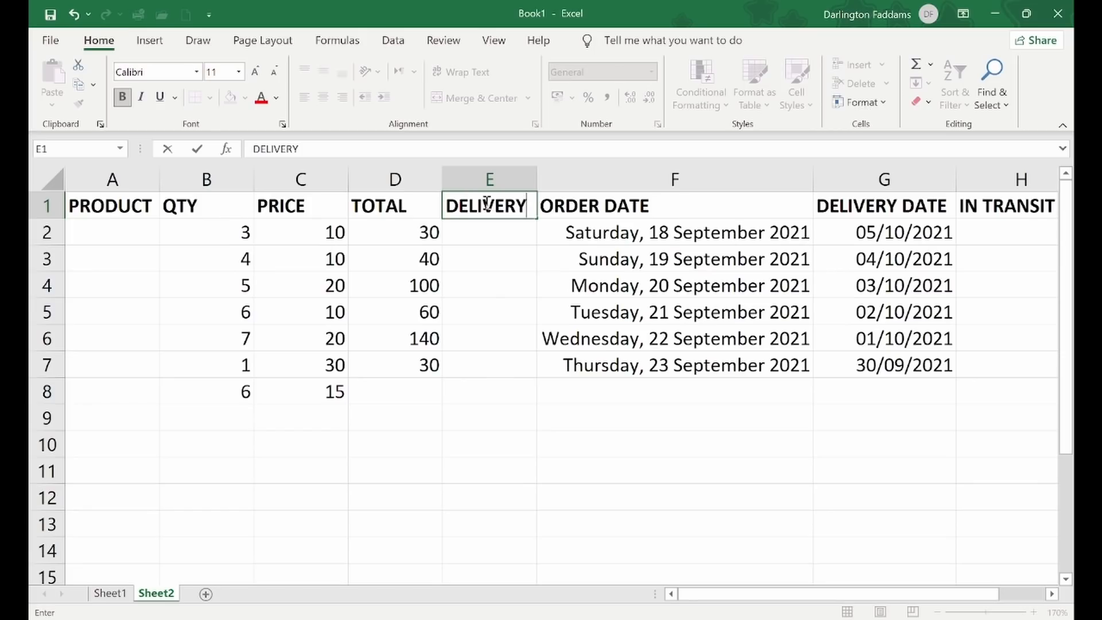
{"action": "type", "text": "STATUS"}
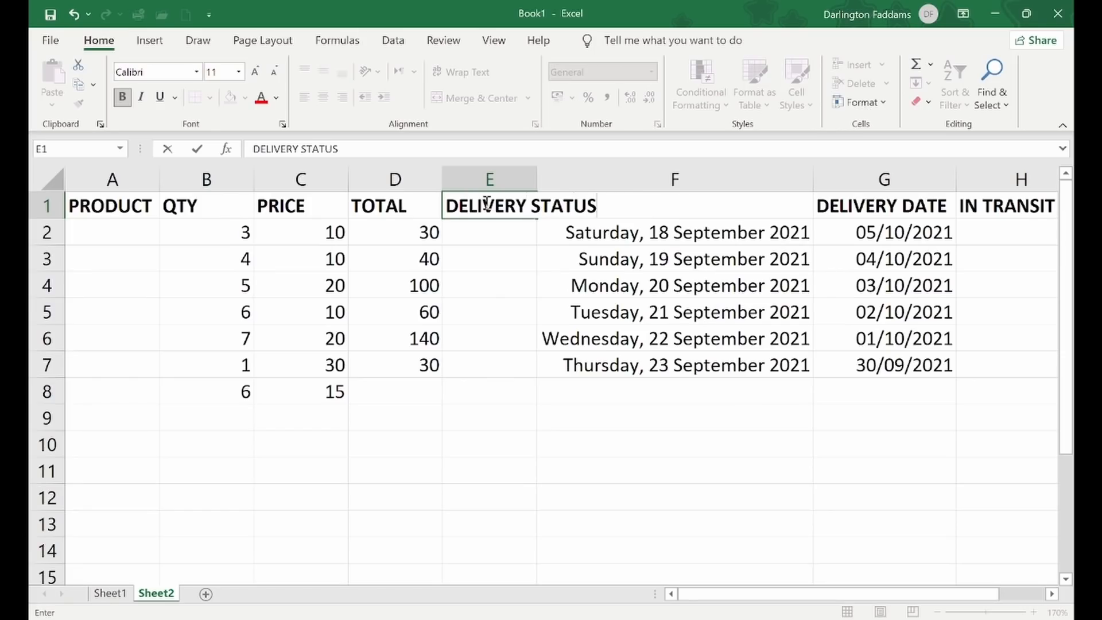
{"action": "key", "text": "Return"}
{"action": "double_click", "coordinate": [538, 186]}
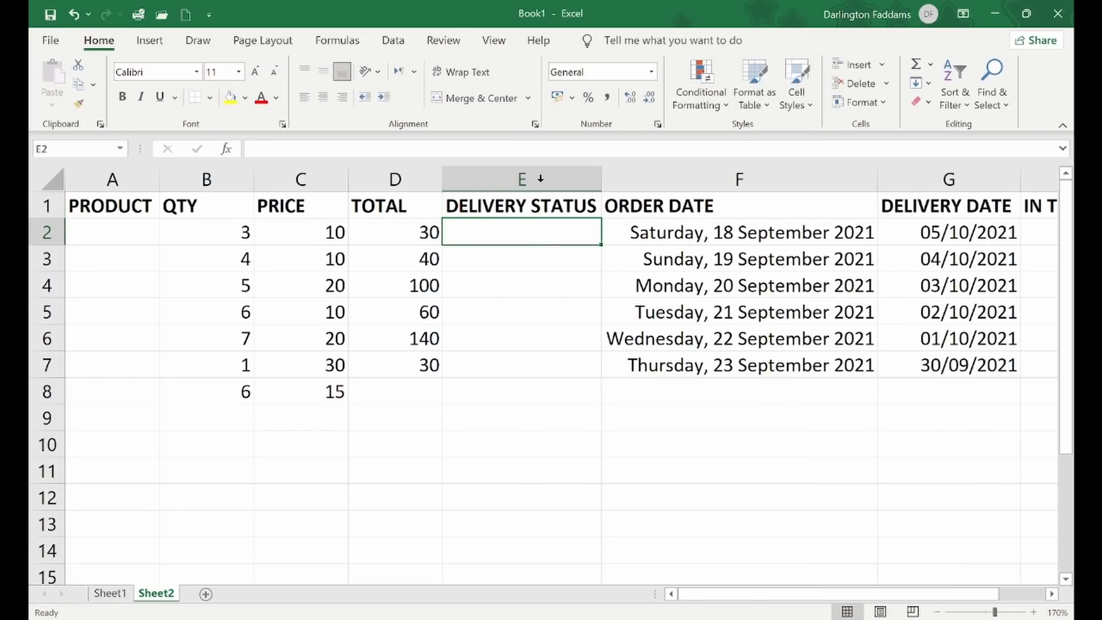
{"action": "left_click", "coordinate": [516, 281]}
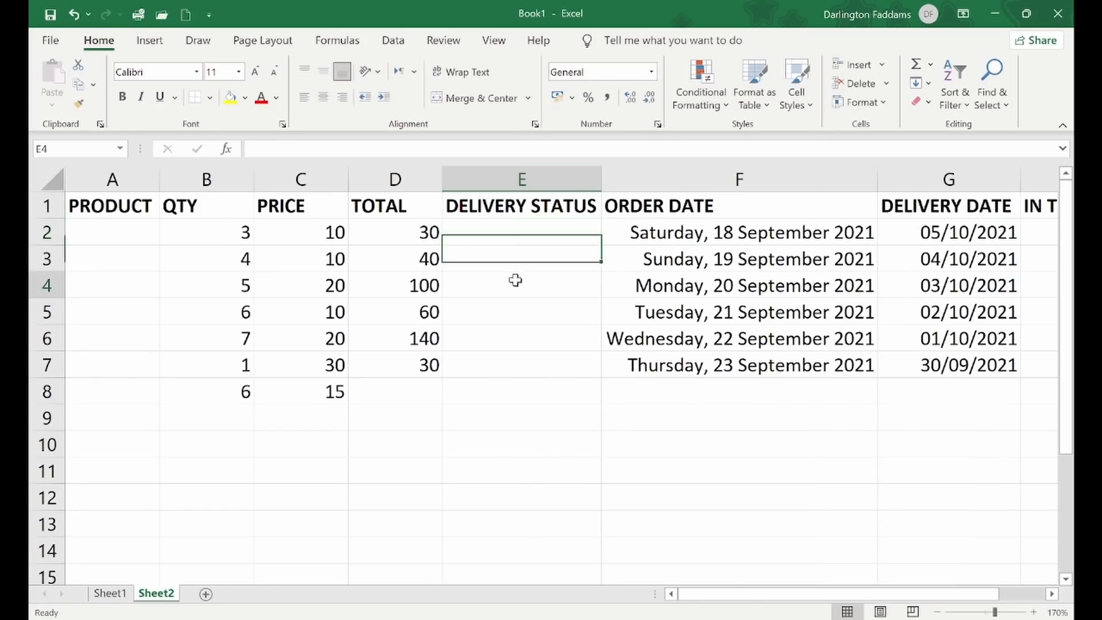
- Examine the order totals in D2 to D4 beside the empty DELIVERY STATUS column
{"action": "left_click", "coordinate": [519, 233]}
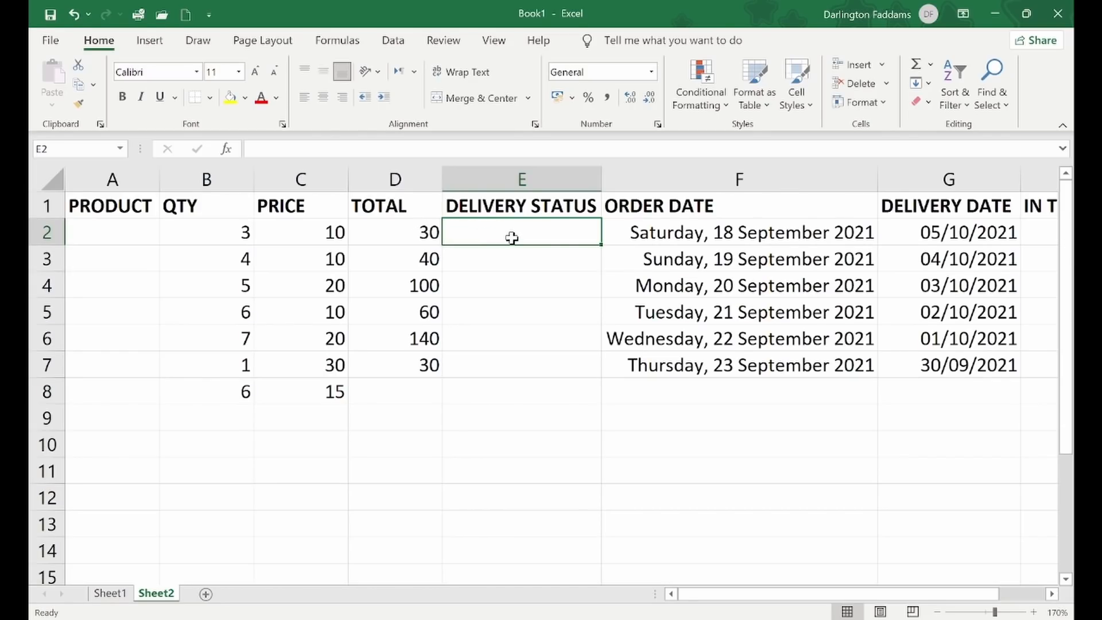
{"action": "left_click", "coordinate": [417, 234]}
{"action": "left_click", "coordinate": [422, 258]}
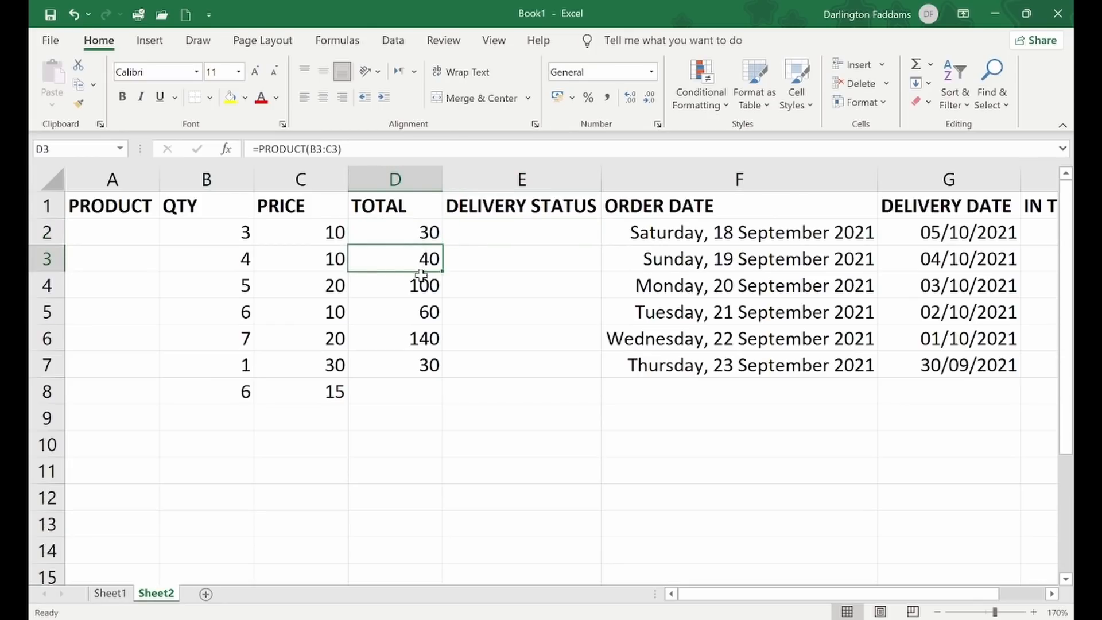
{"action": "left_click", "coordinate": [421, 280]}
{"action": "left_click", "coordinate": [424, 230]}
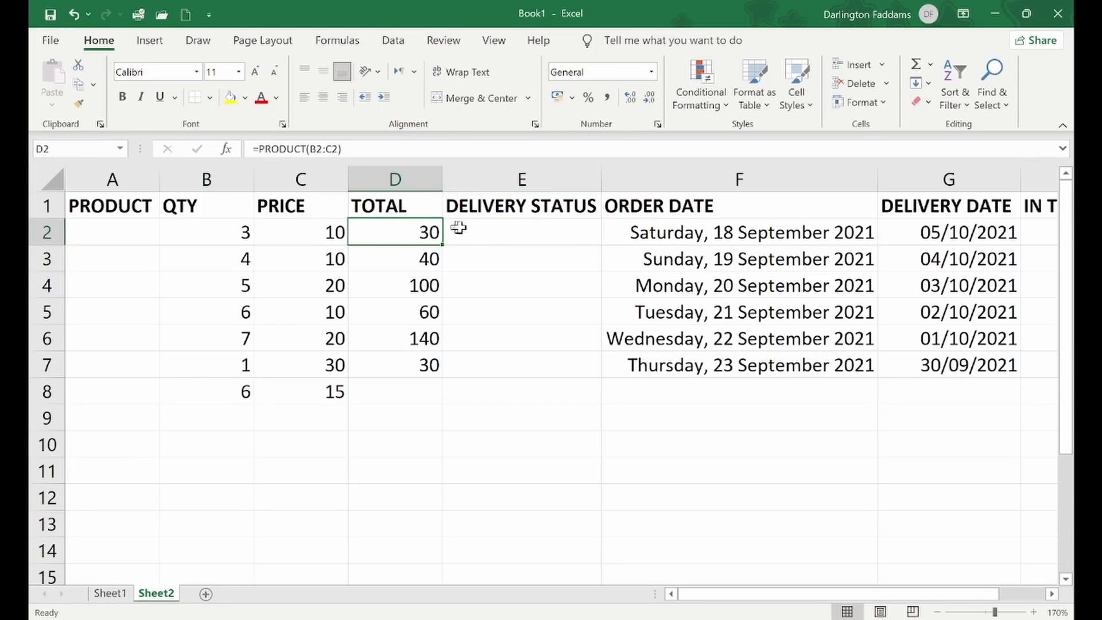
- From E2, search the Insert Function dialog for IF, review its description, and cancel the dialog
{"action": "left_click", "coordinate": [481, 227]}
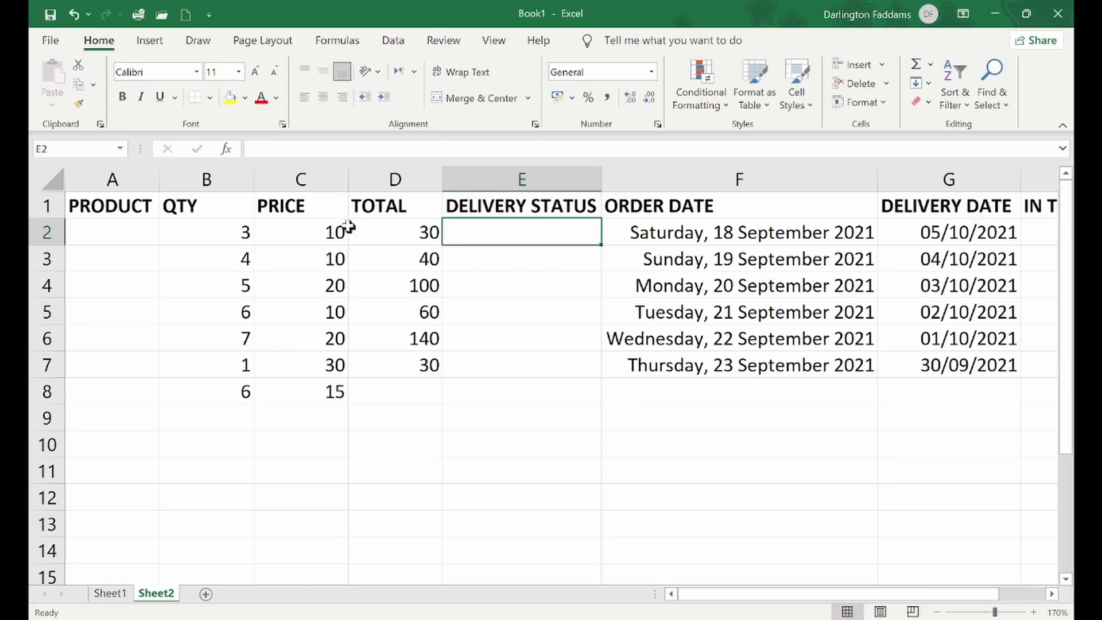
{"action": "left_click", "coordinate": [225, 148]}
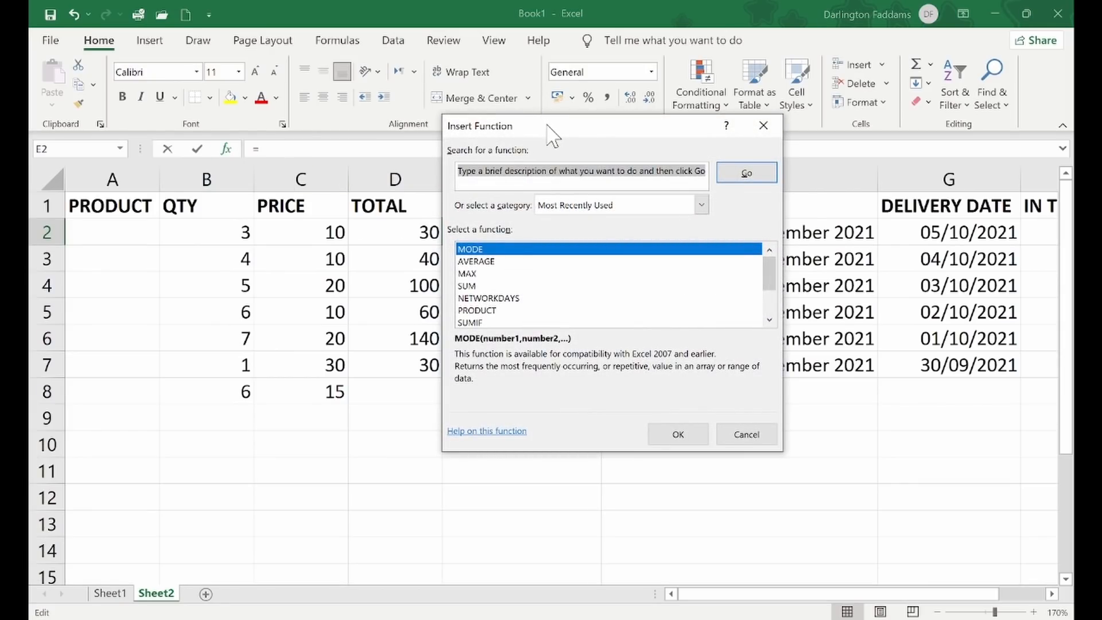
{"action": "type", "text": "IF"}
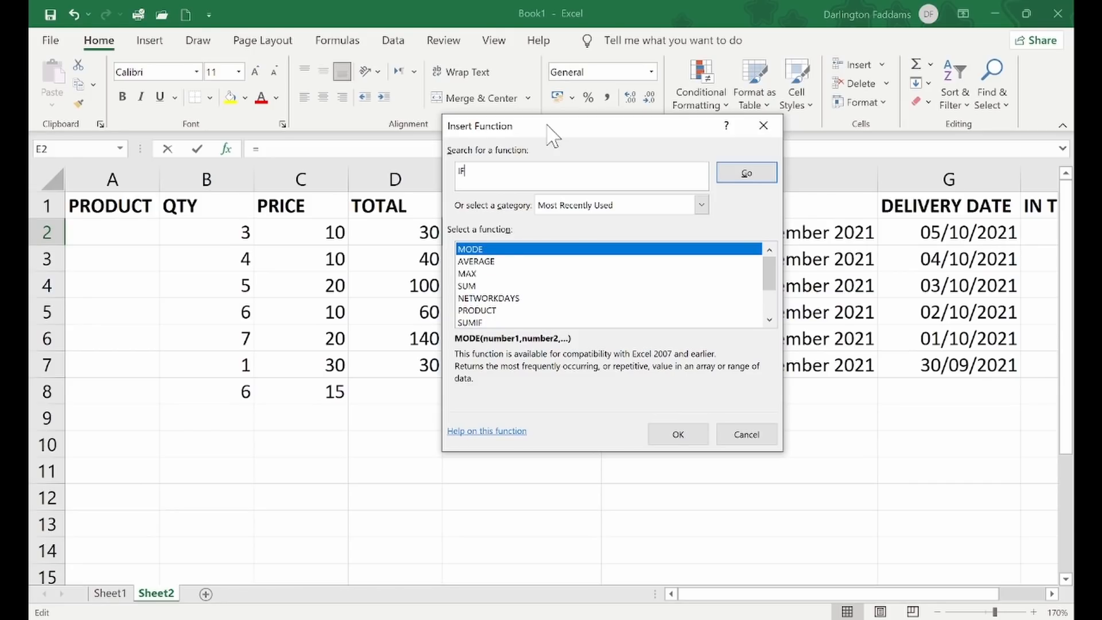
{"action": "left_click", "coordinate": [740, 173]}
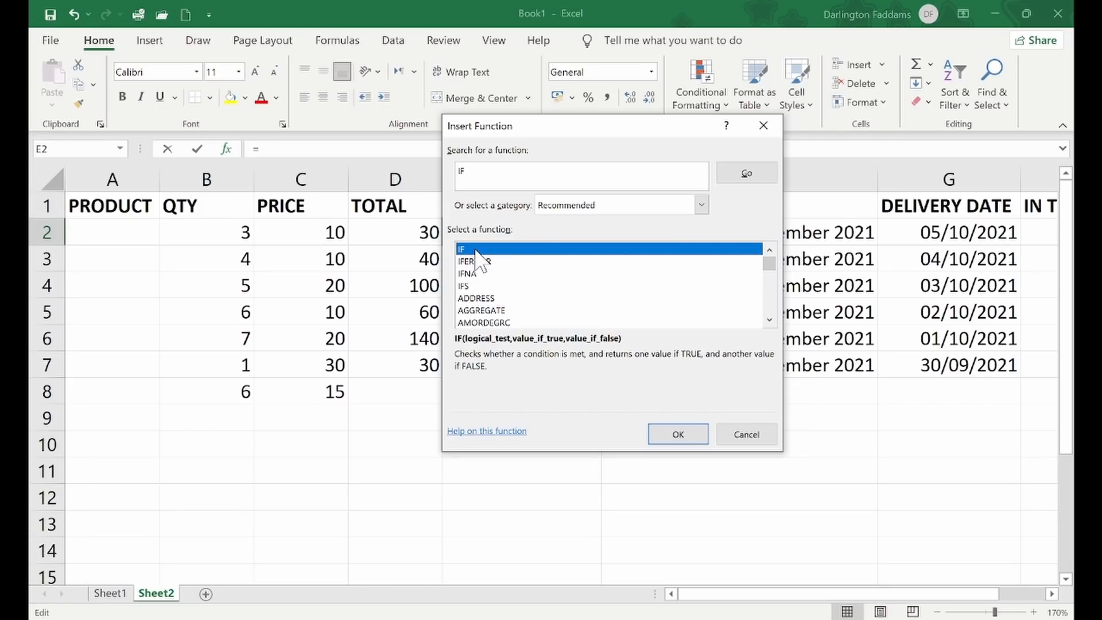
{"action": "left_click", "coordinate": [748, 436]}
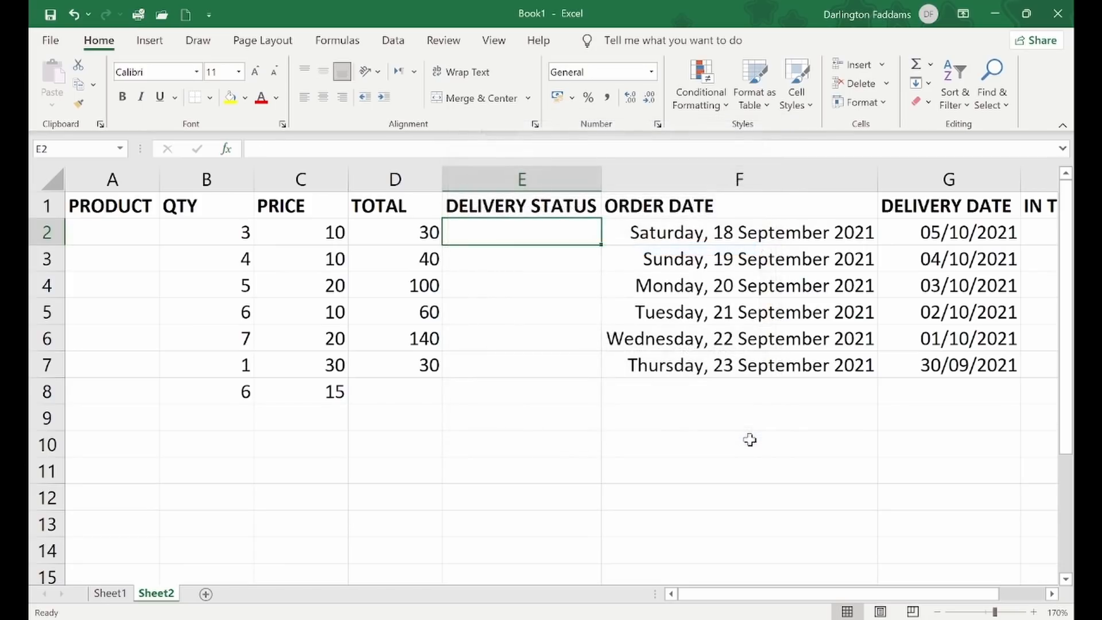
- Start an IF formula in E2, review the Logical_test, Value_if_true and Value_if_false arguments in the Function Arguments dialog, and cancel it
{"action": "left_click", "coordinate": [534, 311]}
{"action": "left_click", "coordinate": [532, 282]}
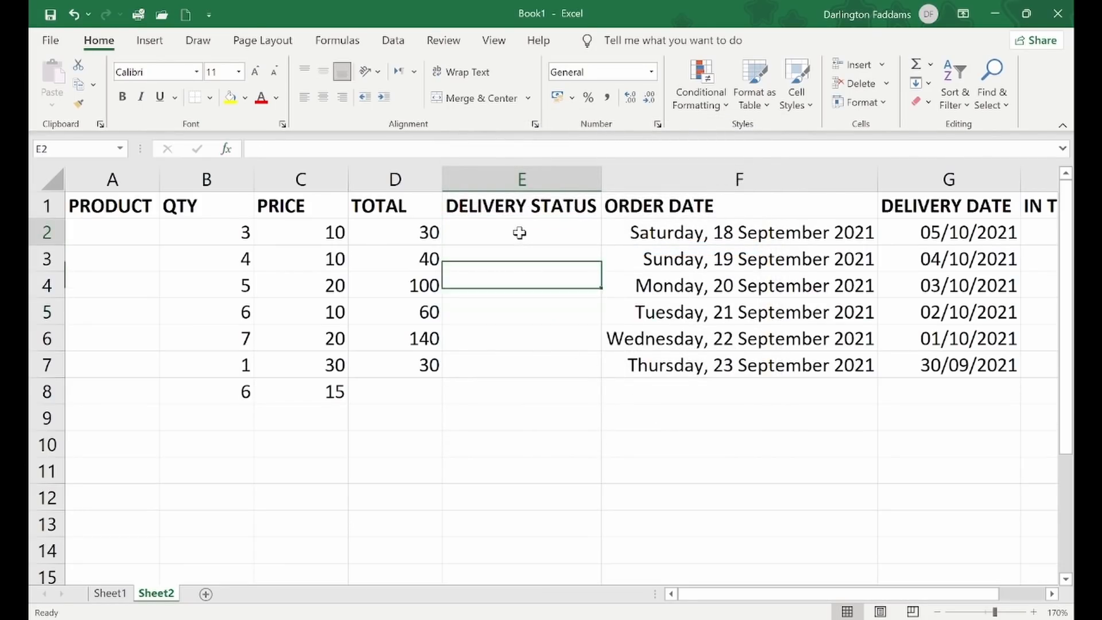
{"action": "left_click", "coordinate": [520, 232]}
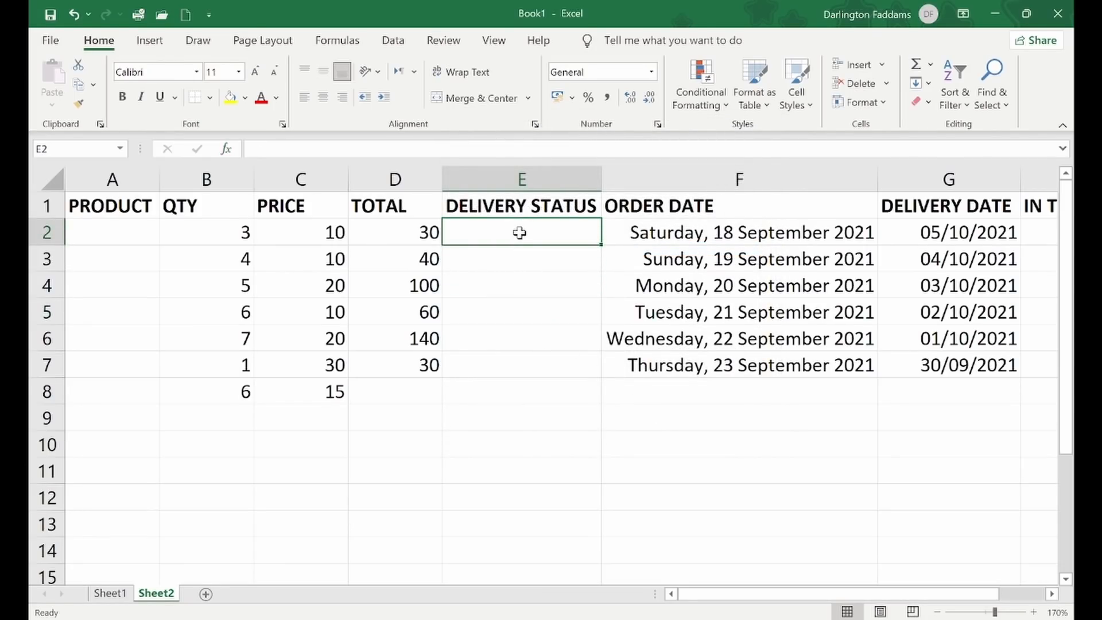
{"action": "type", "text": "=IF("}
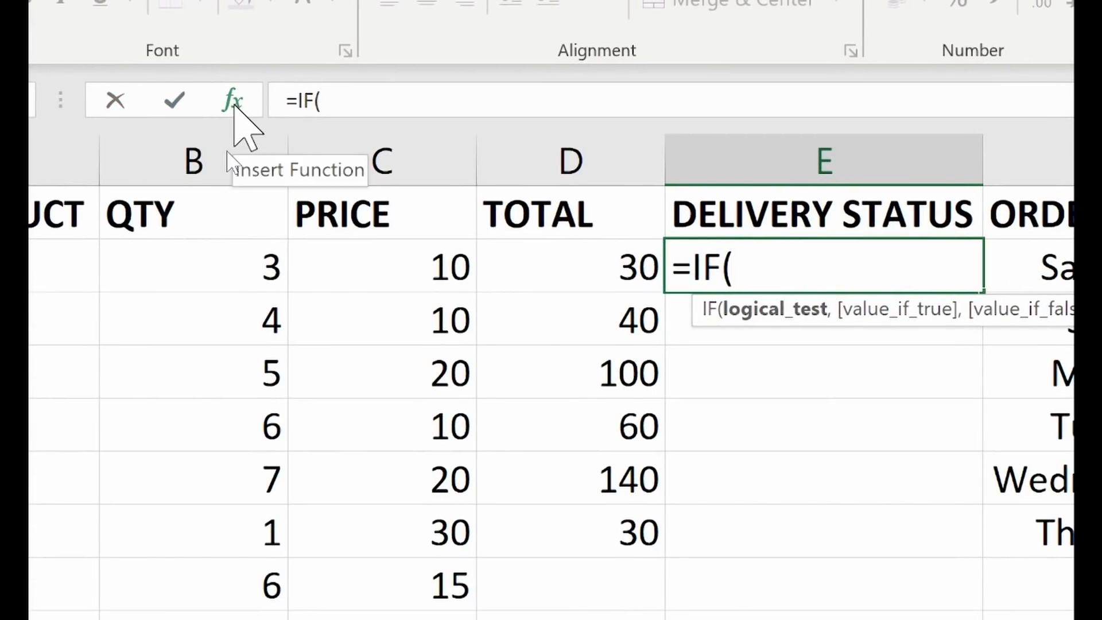
{"action": "left_click", "coordinate": [234, 103]}
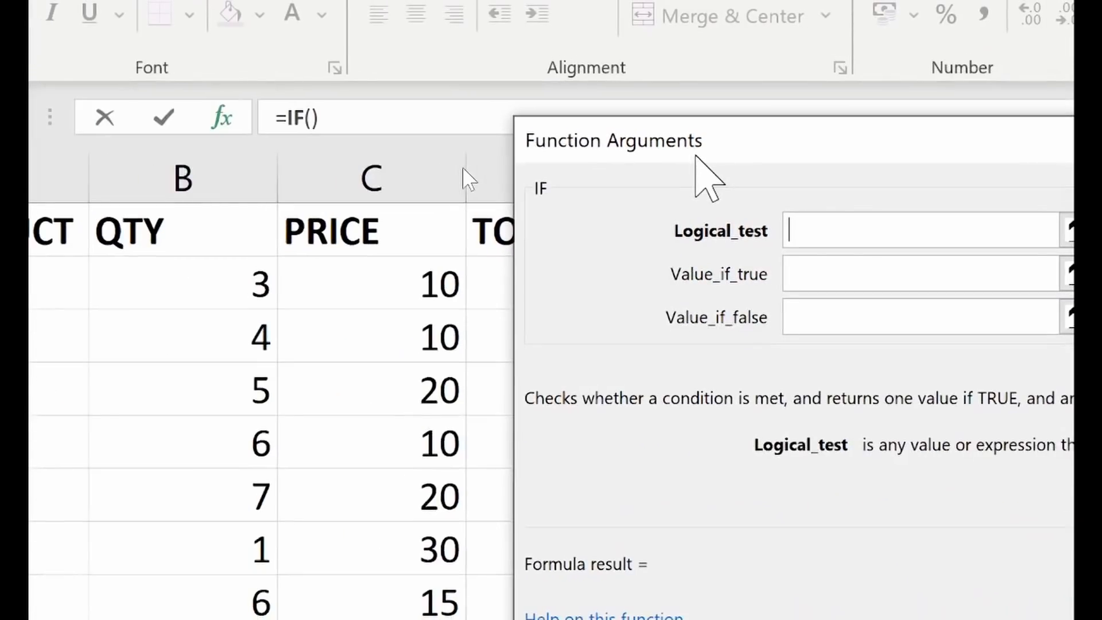
{"action": "left_click_drag", "start_coordinate": [800, 148], "coordinate": [1101, 119]}
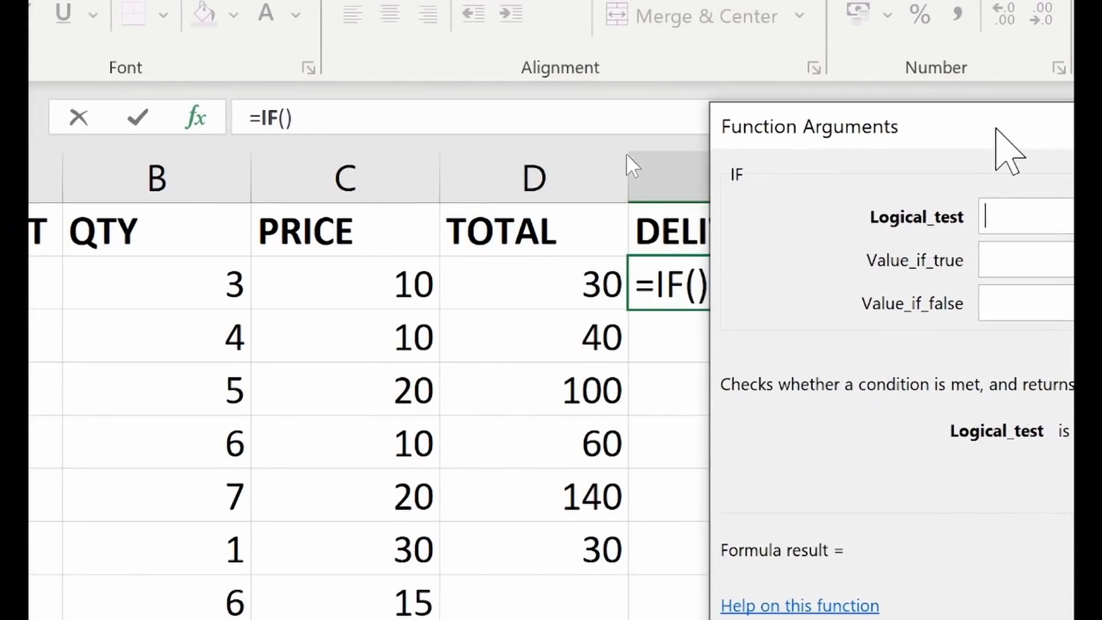
{"action": "left_click_drag", "start_coordinate": [1006, 119], "coordinate": [942, 105]}
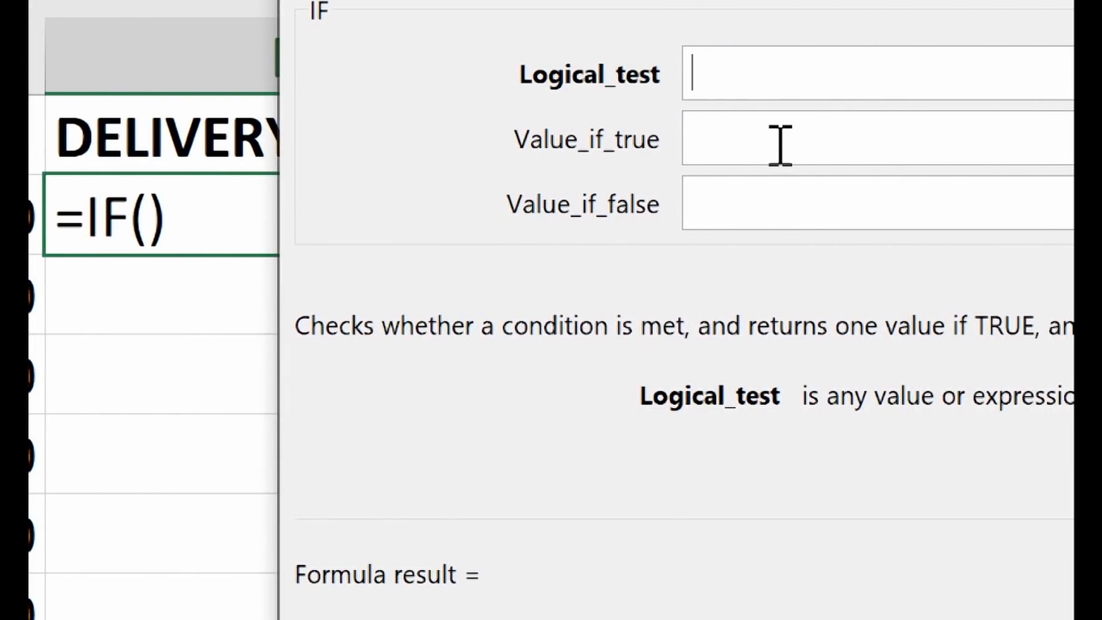
{"action": "left_click", "coordinate": [781, 145]}
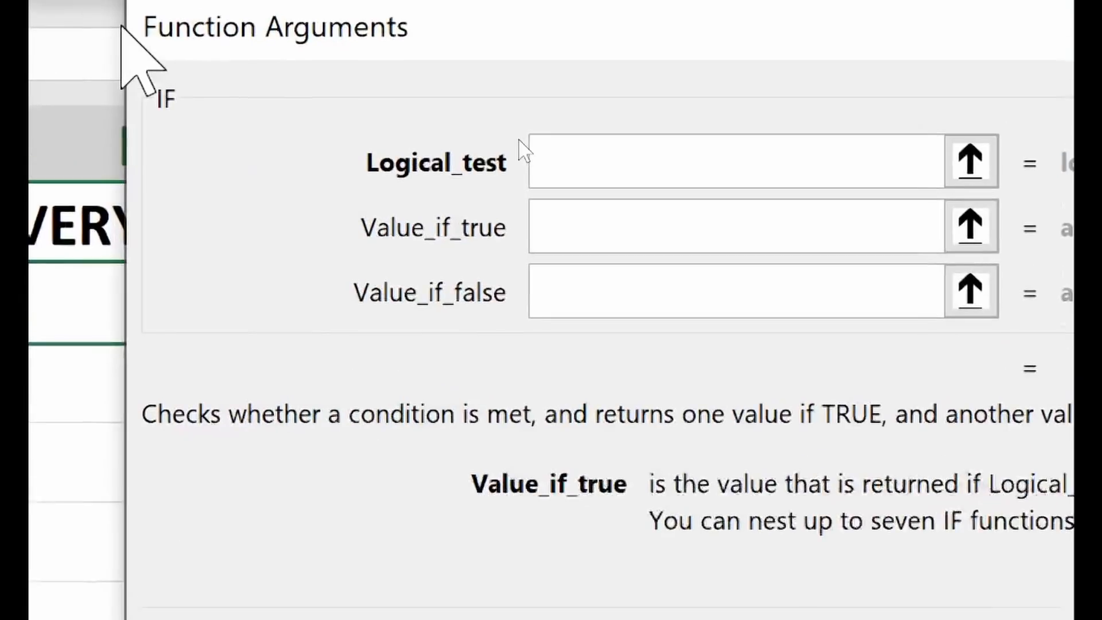
{"action": "left_click", "coordinate": [84, 112]}
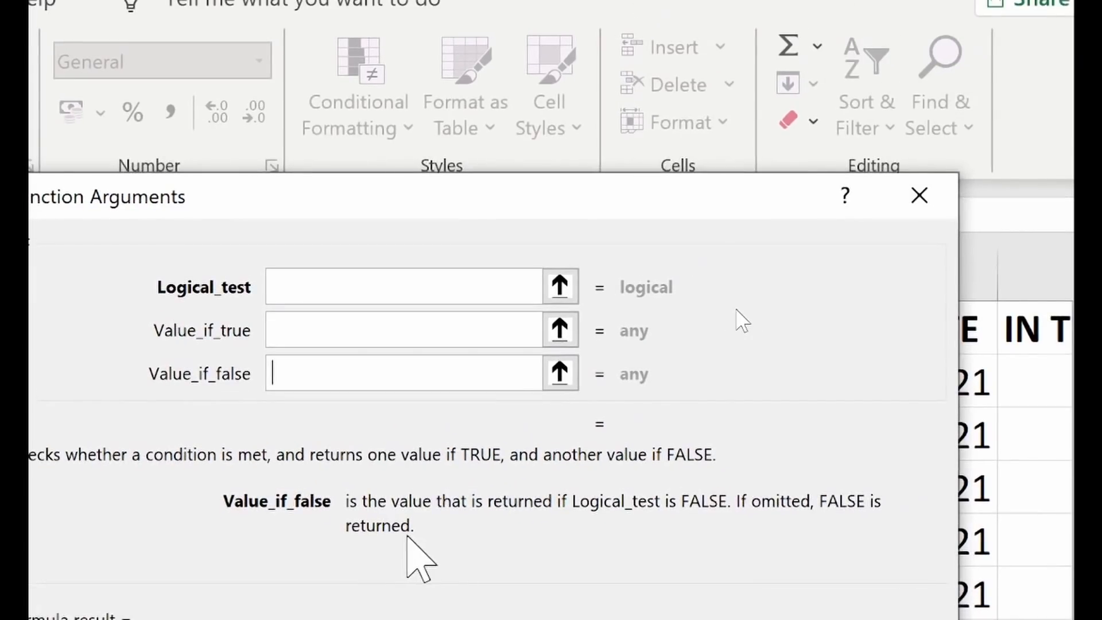
{"action": "left_click", "coordinate": [905, 197]}
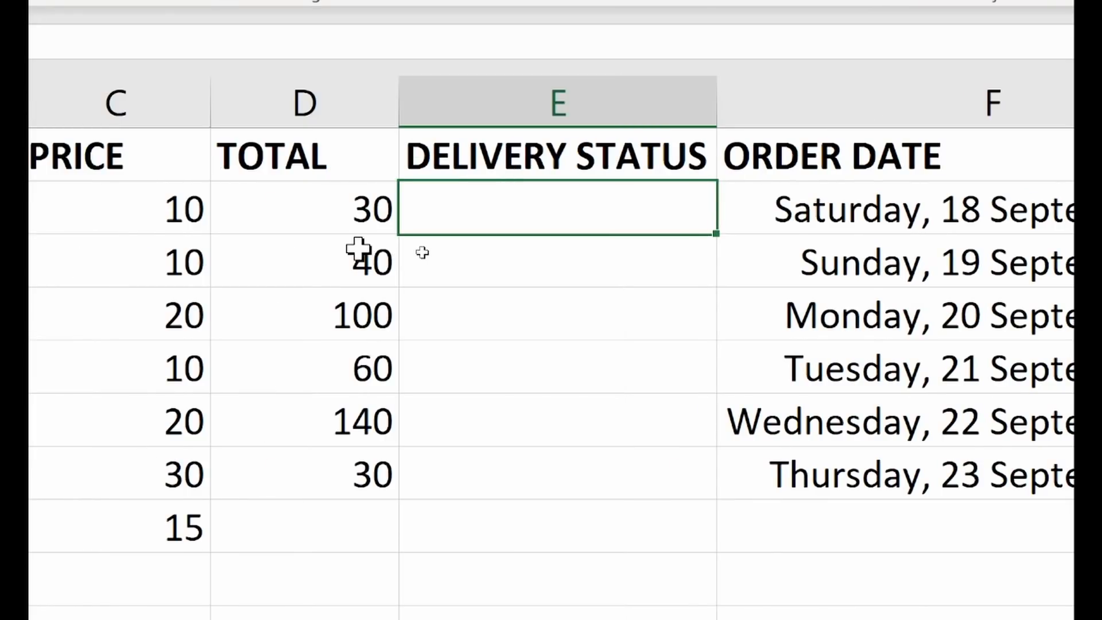
- Start an IF formula in E2 through the Function Arguments dialog, with D2>=50 as the logical test
{"action": "type", "text": "="}
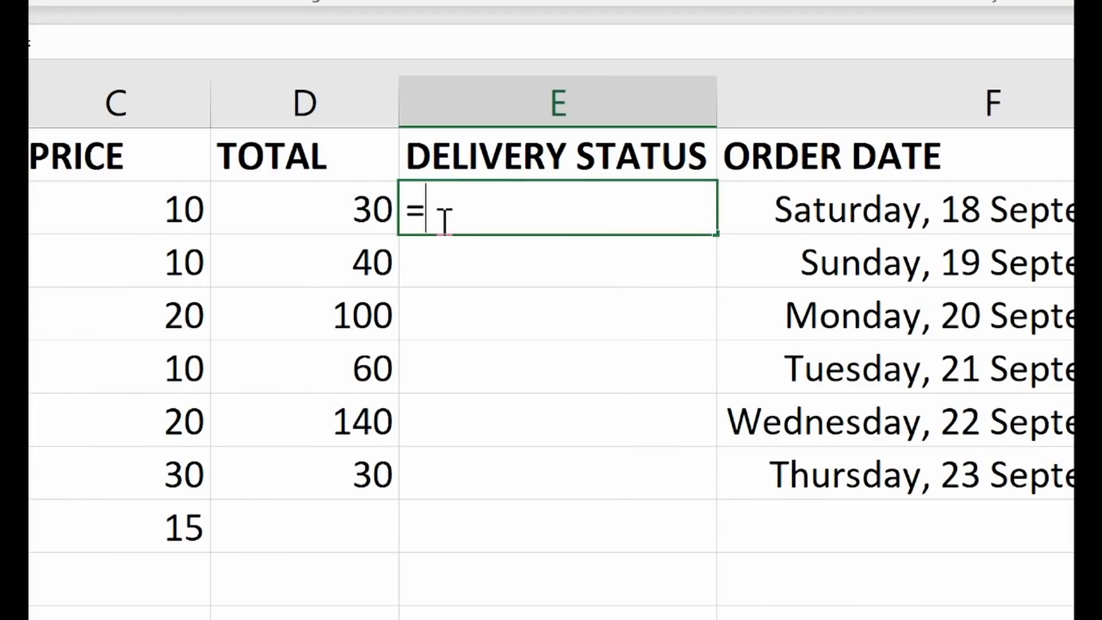
{"action": "type", "text": "IF"}
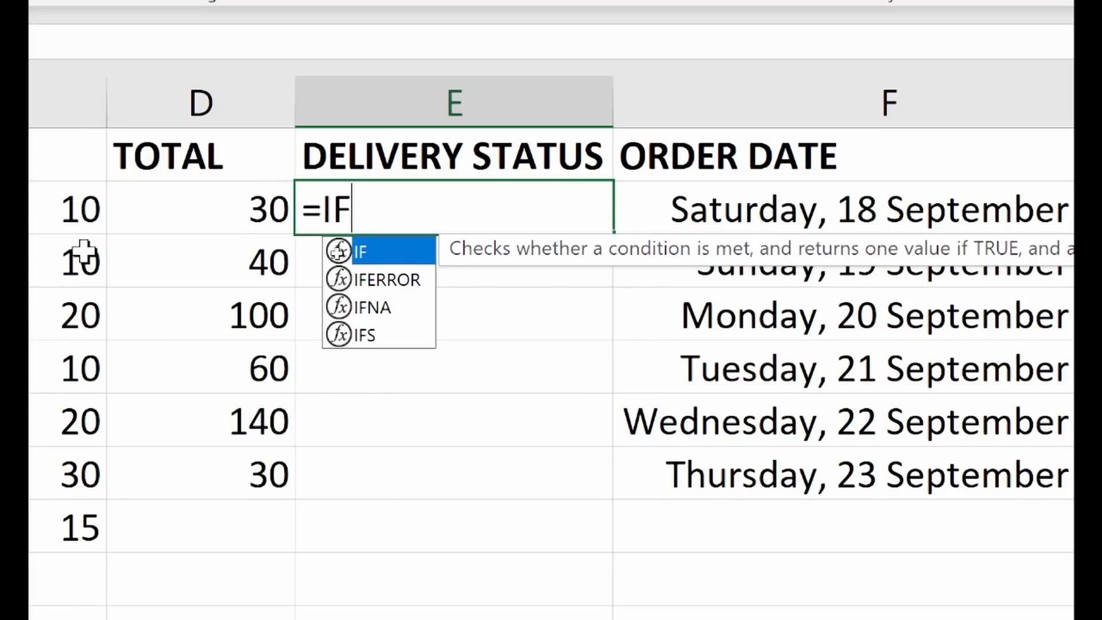
{"action": "double_click", "coordinate": [339, 251]}
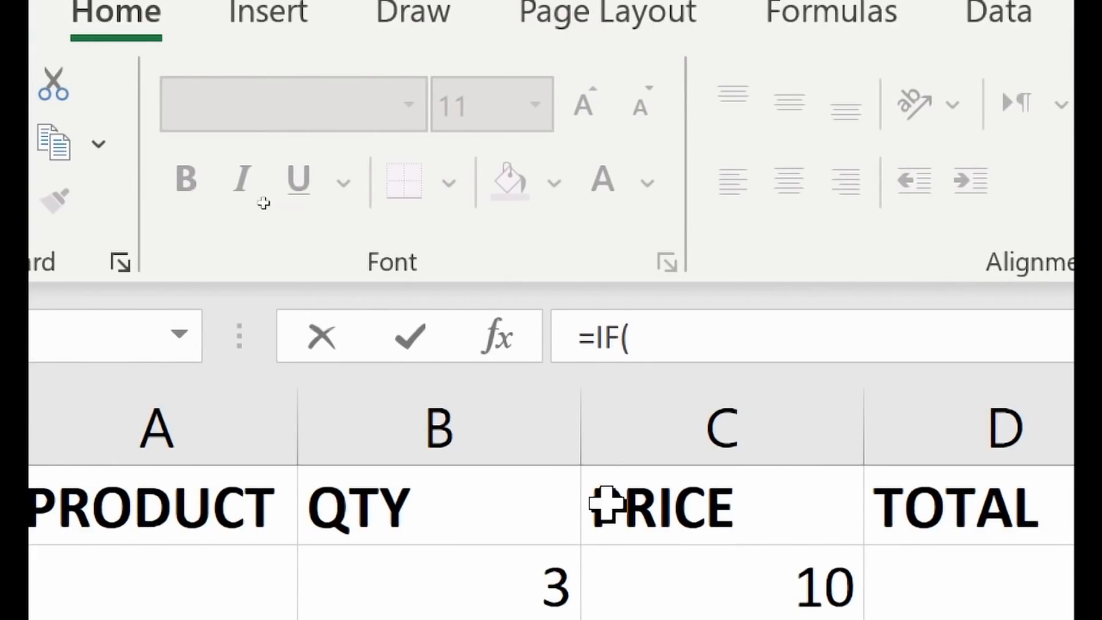
{"action": "left_click", "coordinate": [497, 337]}
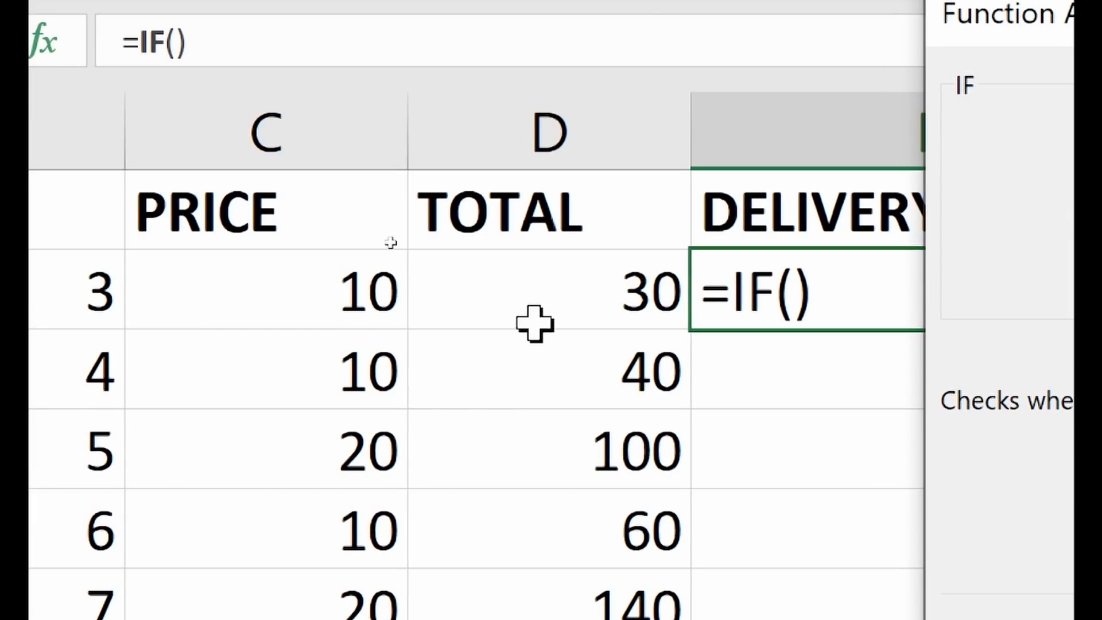
{"action": "left_click", "coordinate": [537, 304]}
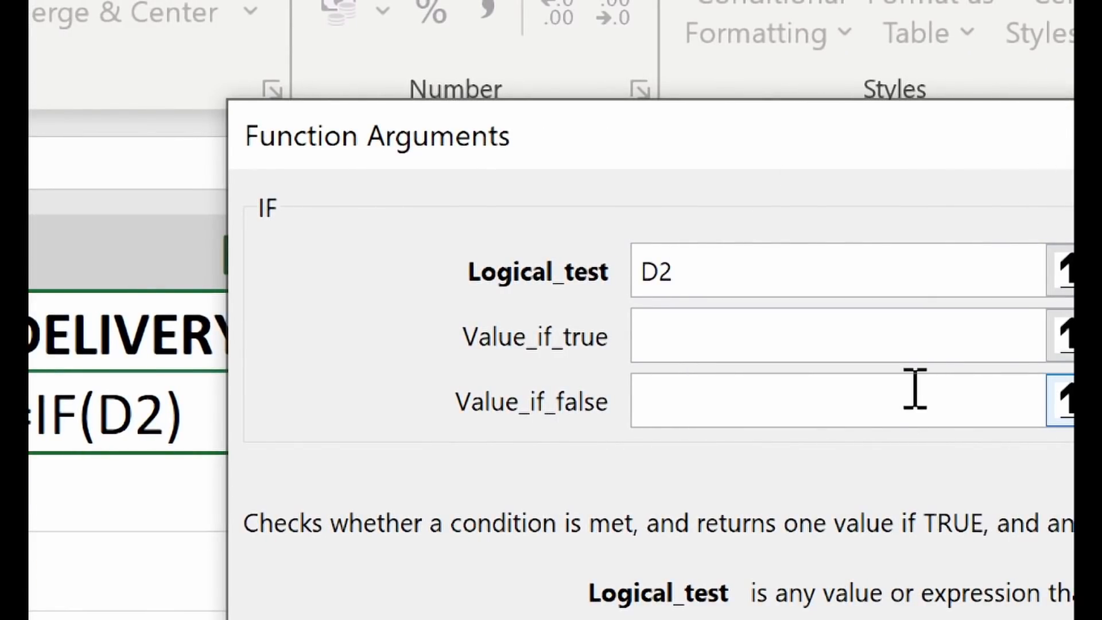
{"action": "type", "text": ">="}
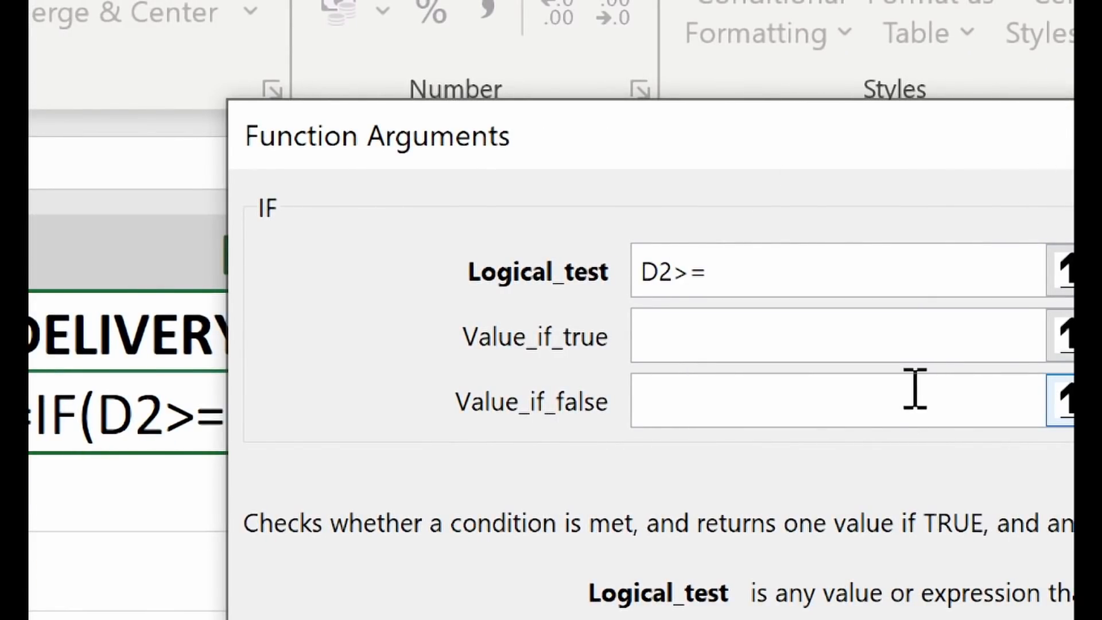
{"action": "type", "text": "50"}
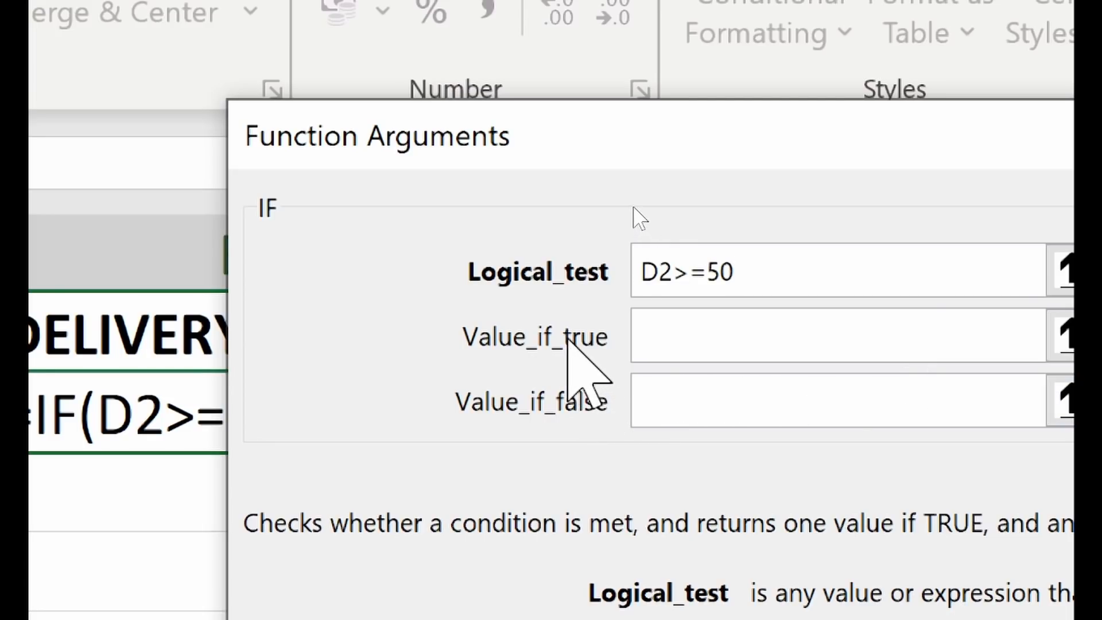
- Have the IF formula return DELIVER when true and NOT READY when false, and insert it in E2
{"action": "left_click", "coordinate": [682, 350]}
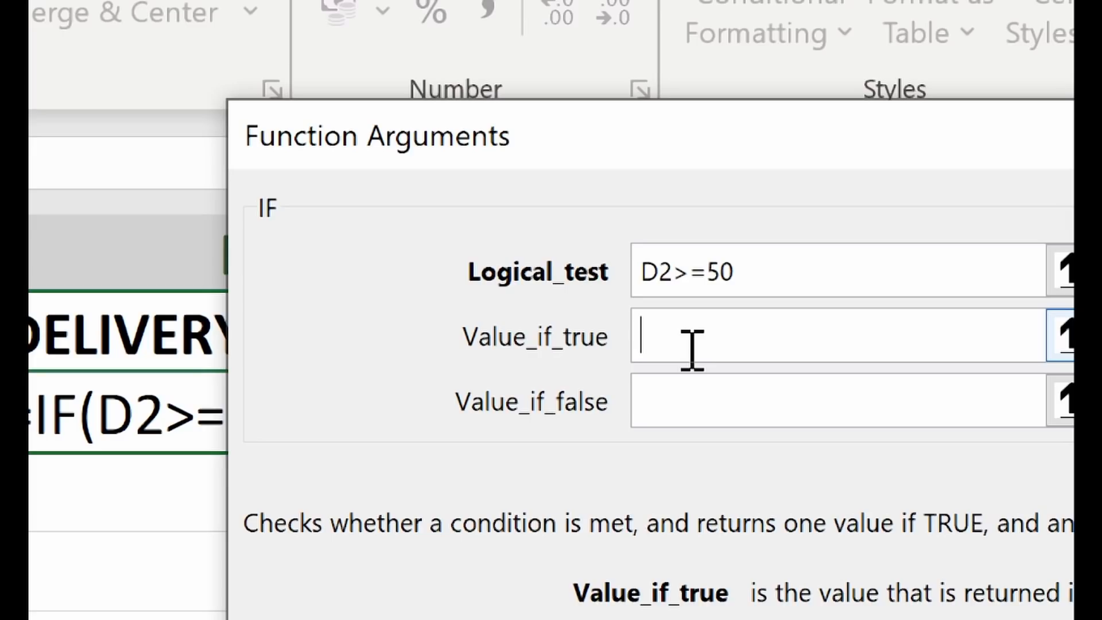
{"action": "type", "text": "DELIVER"}
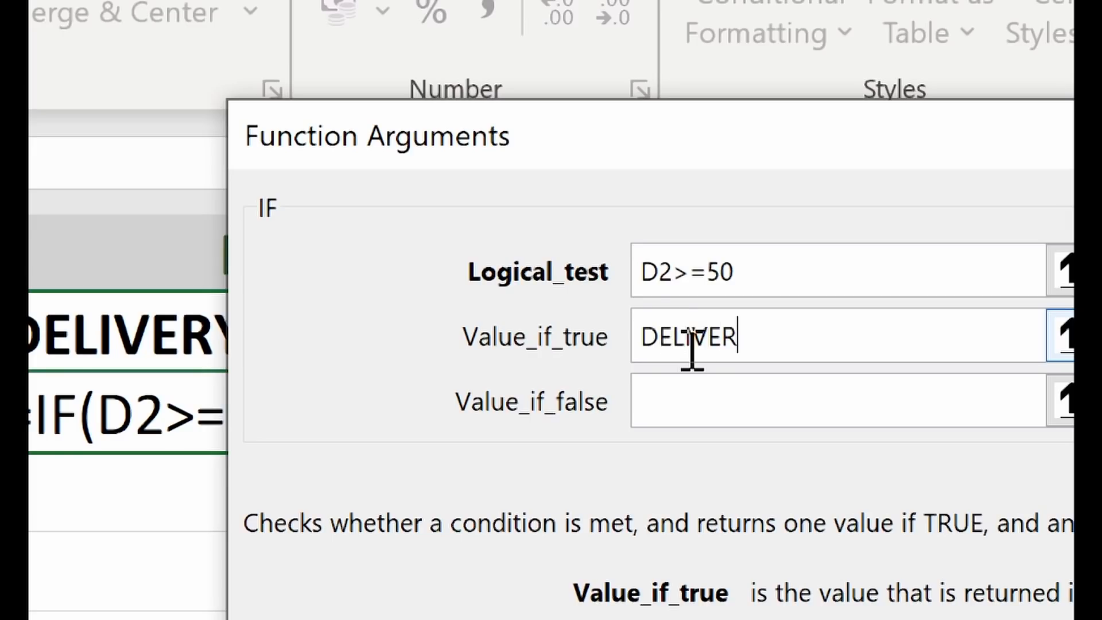
{"action": "left_click", "coordinate": [795, 401]}
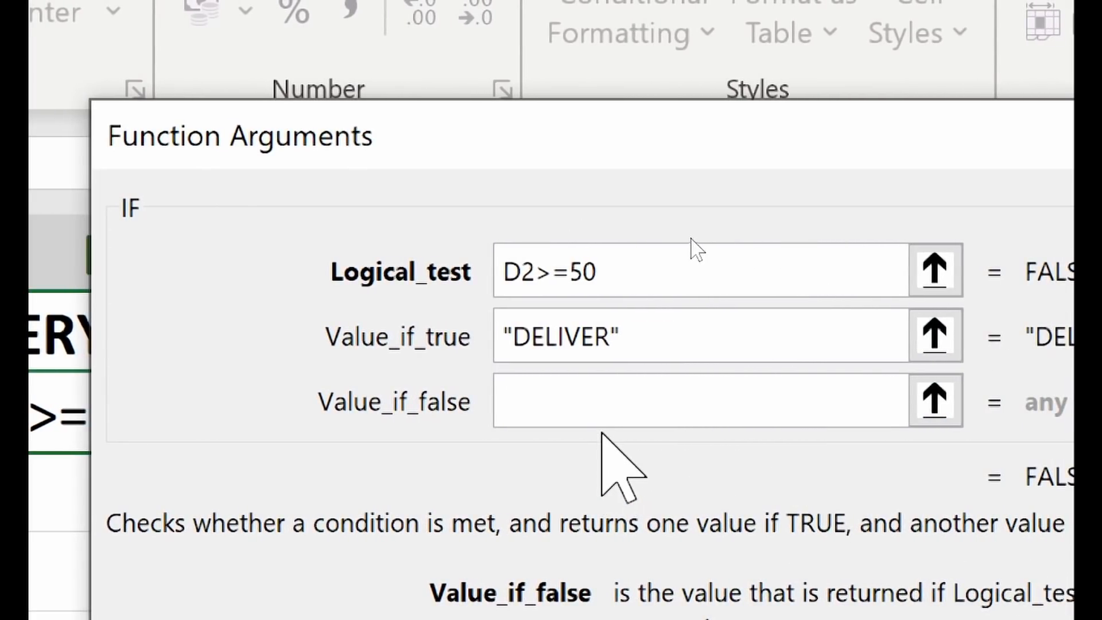
{"action": "type", "text": "NOT READY"}
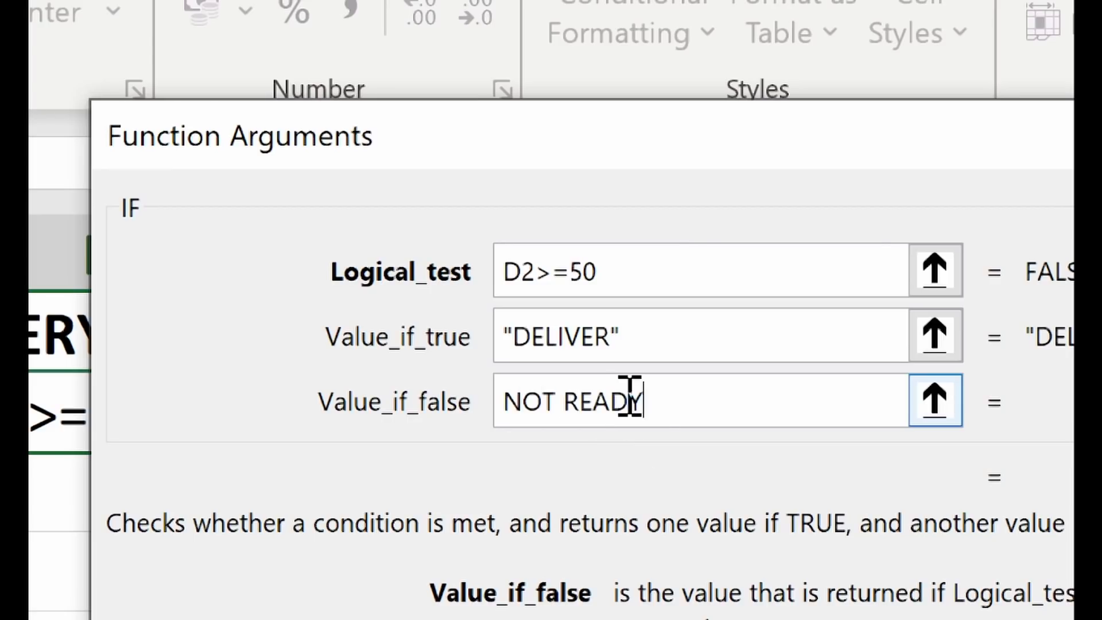
{"action": "left_click", "coordinate": [701, 325]}
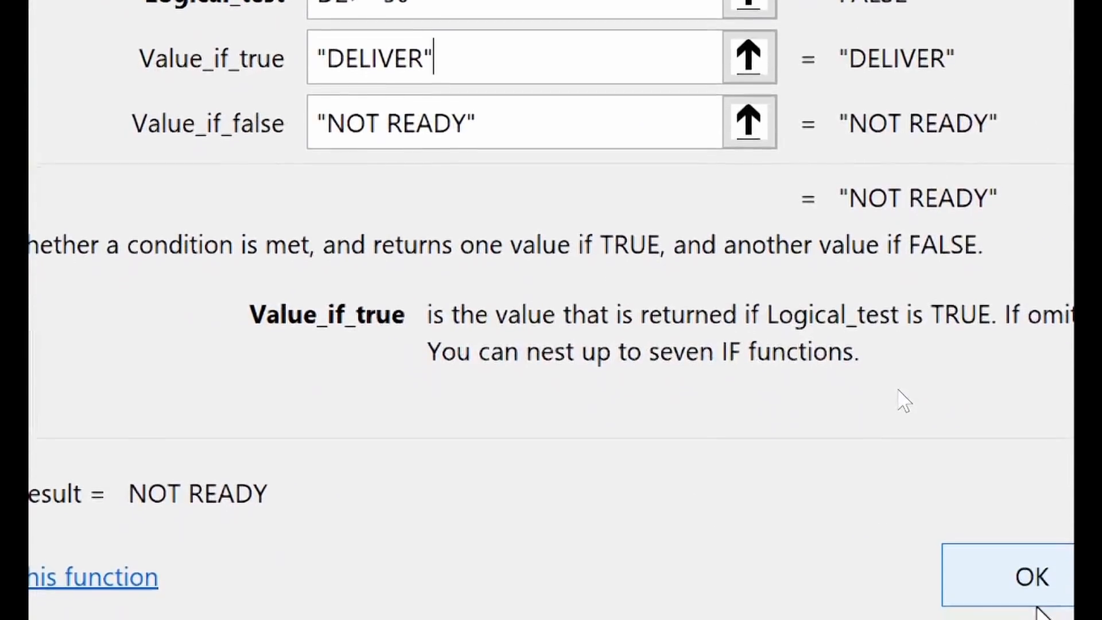
{"action": "left_click", "coordinate": [1027, 574]}
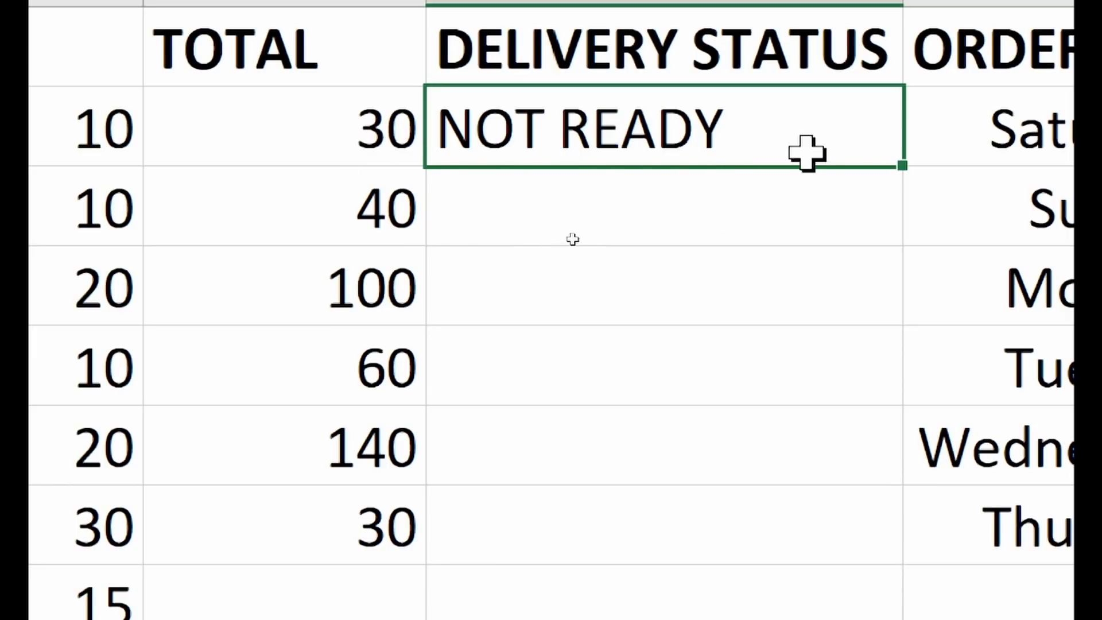
- Fill the IF formula from E2 down to E7 and check the statuses against the totals in D4 to D6
{"action": "double_click", "coordinate": [902, 165]}
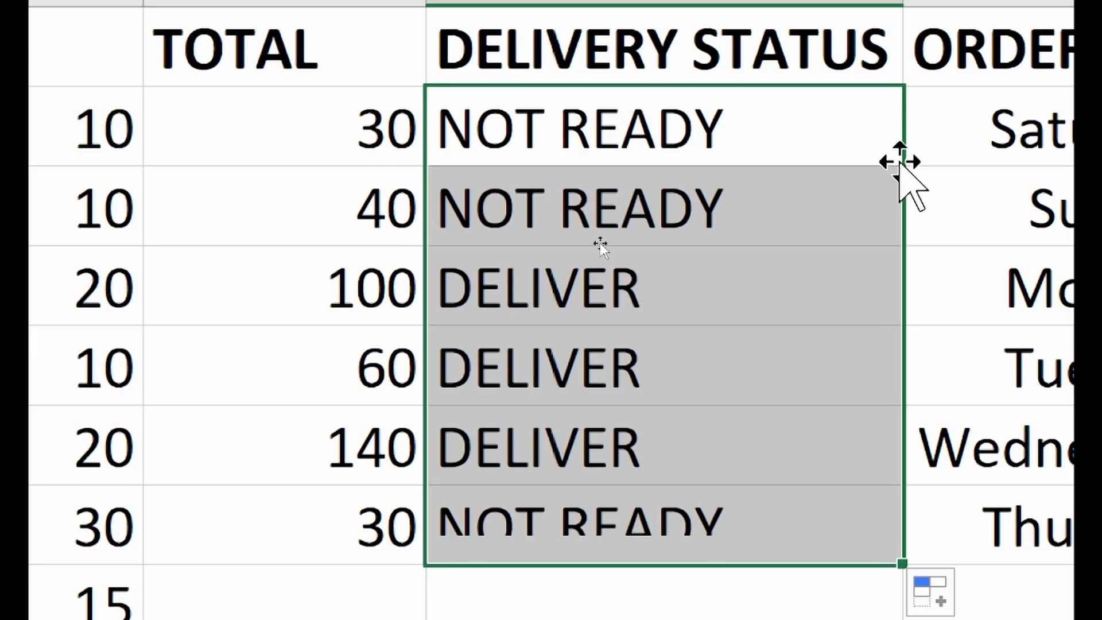
{"action": "left_click", "coordinate": [817, 172]}
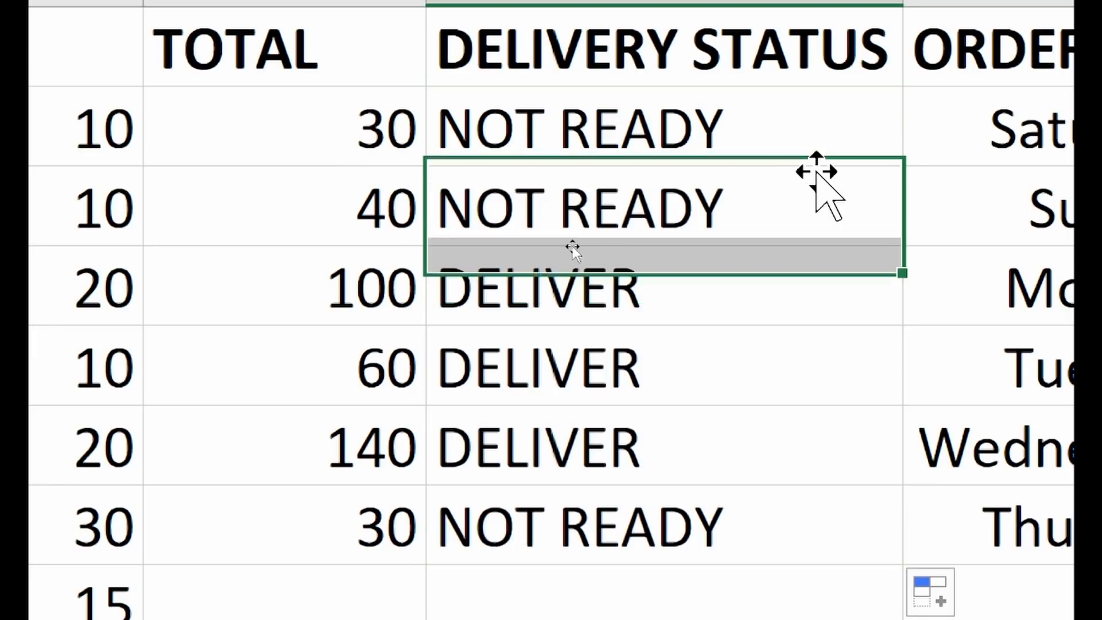
{"action": "left_click", "coordinate": [612, 298]}
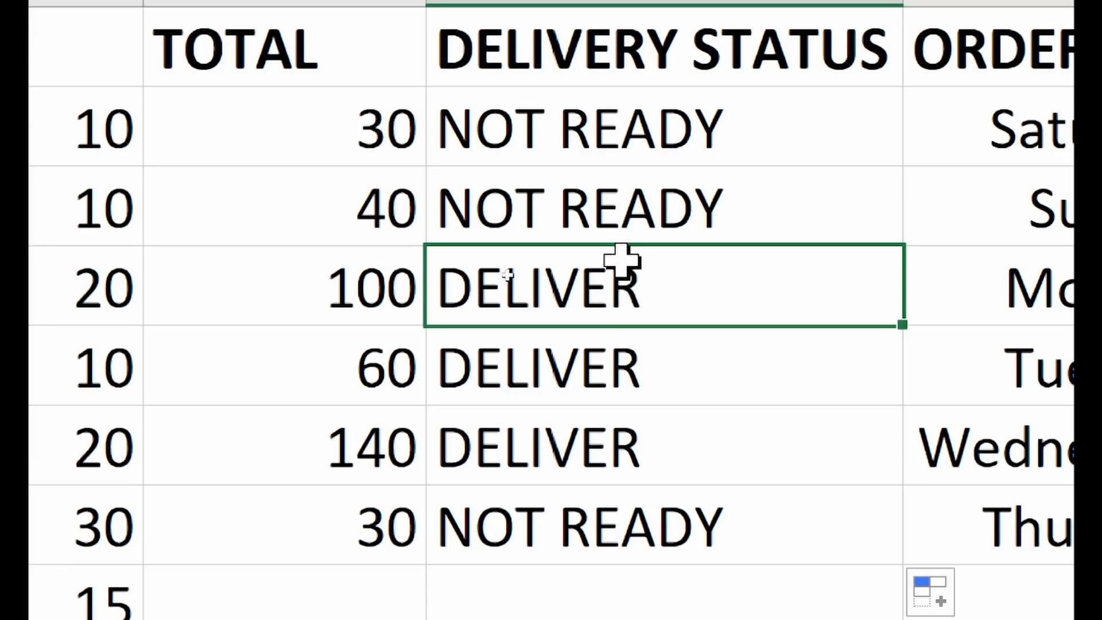
{"action": "left_click", "coordinate": [630, 185]}
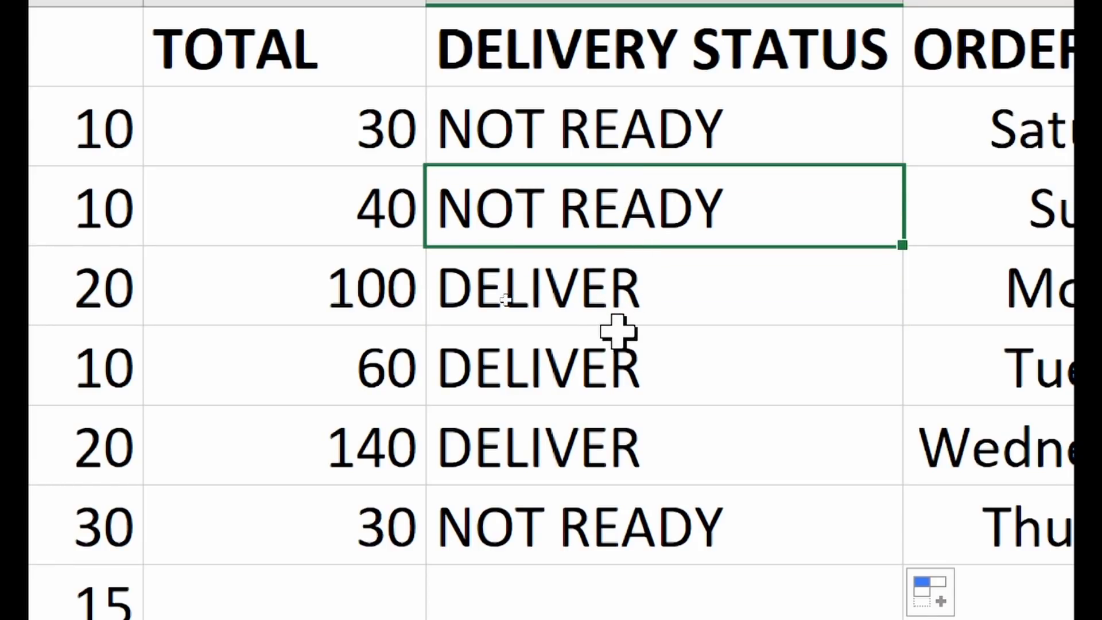
{"action": "left_click_drag", "start_coordinate": [597, 305], "coordinate": [597, 445]}
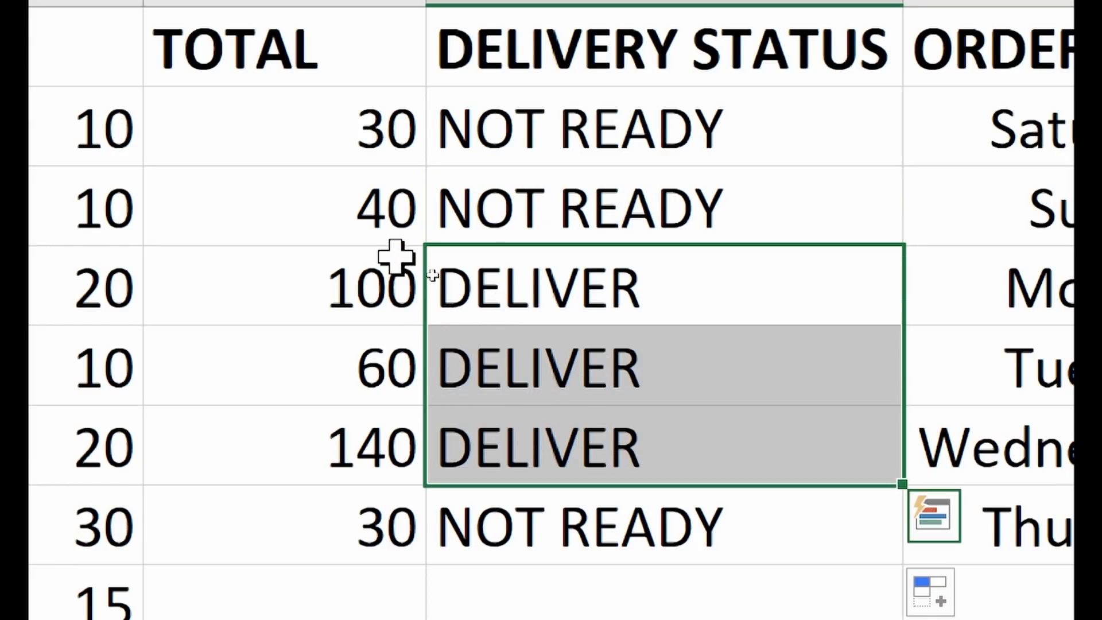
{"action": "left_click_drag", "start_coordinate": [394, 258], "coordinate": [400, 447]}
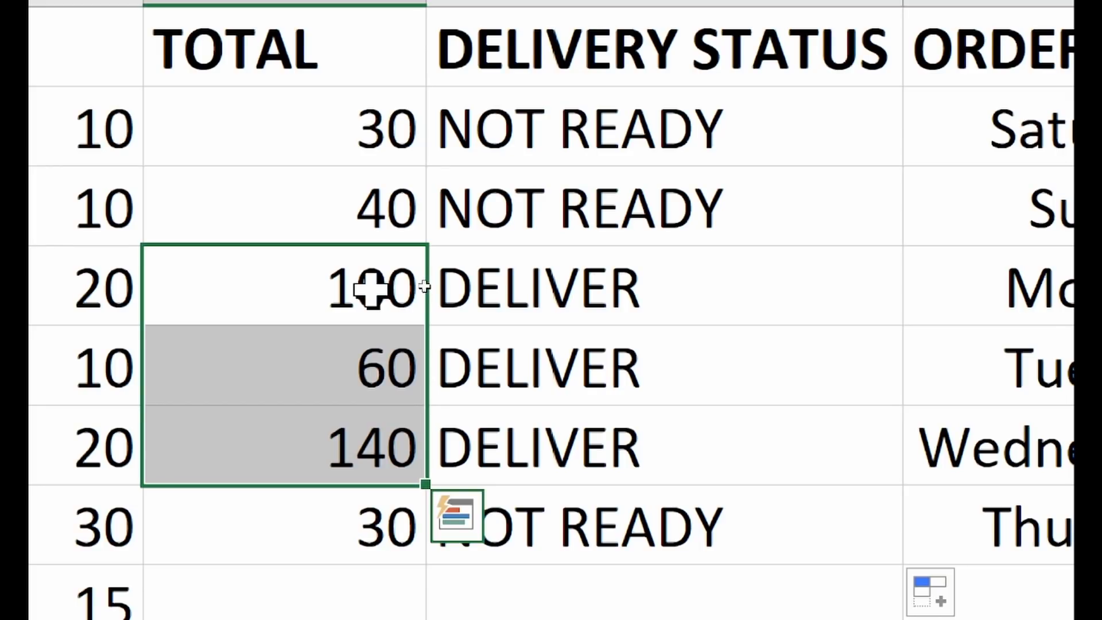
{"action": "left_click", "coordinate": [599, 303]}
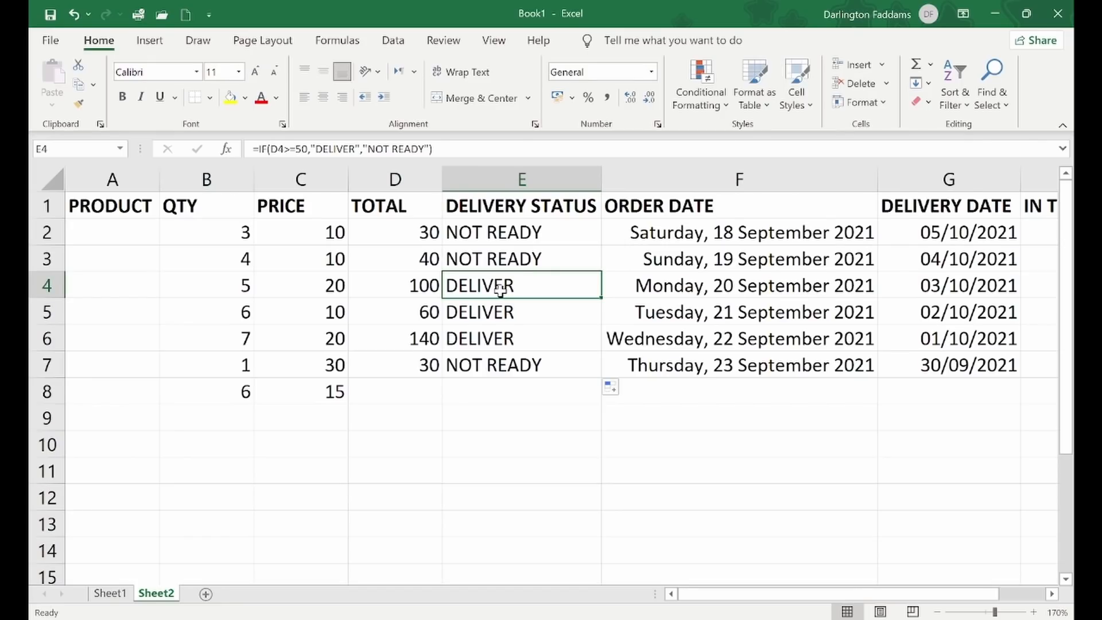
- Add a new worksheet to the workbook and widen its columns A and B
{"action": "left_click", "coordinate": [206, 594]}
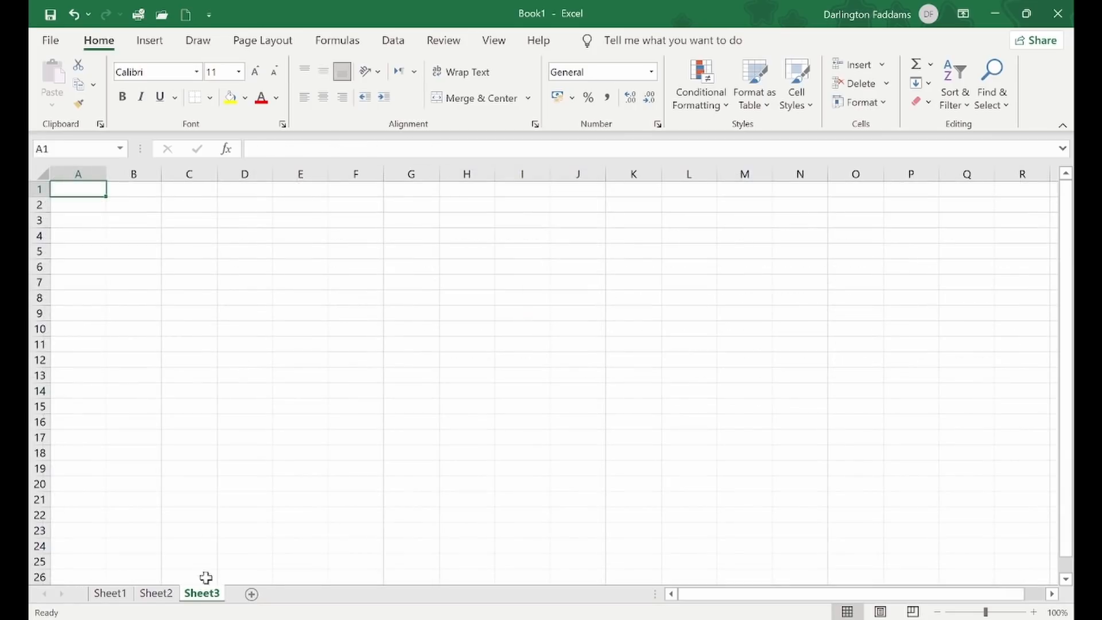
{"action": "left_click_drag", "start_coordinate": [164, 177], "coordinate": [228, 177]}
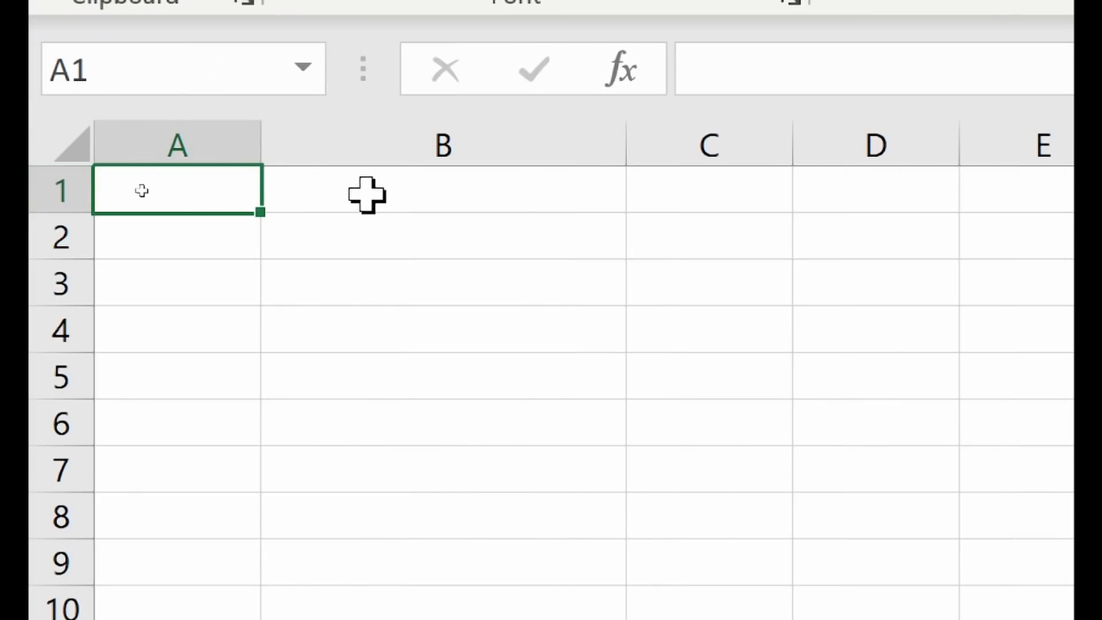
{"action": "left_click_drag", "start_coordinate": [263, 137], "coordinate": [364, 143]}
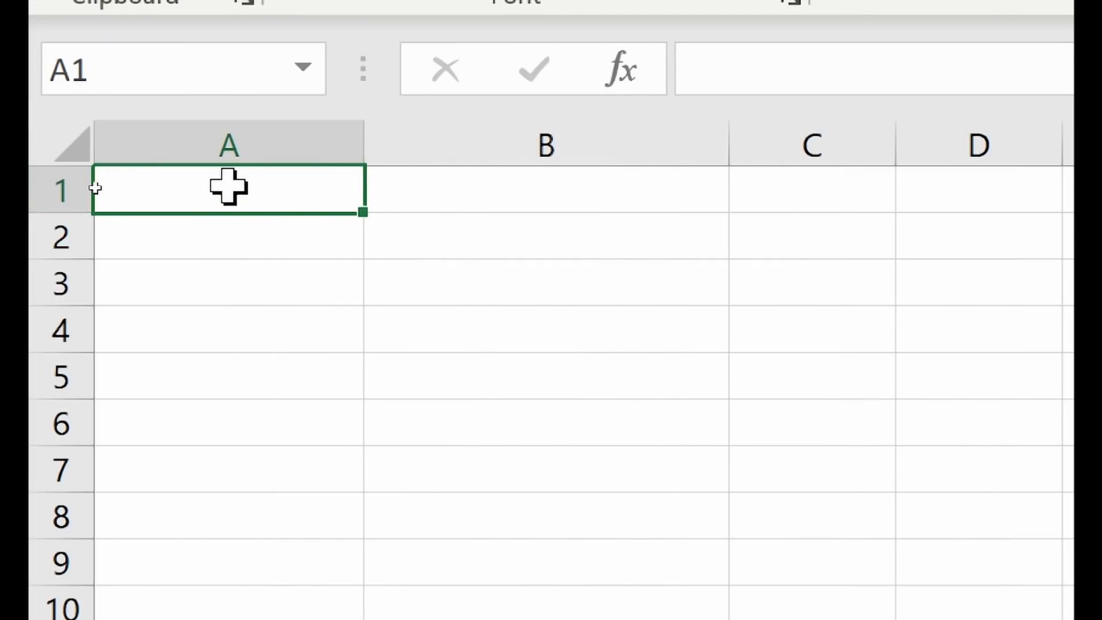
- Enter the heading SCORE in cell A1 of the new worksheet
{"action": "type", "text": "S"}
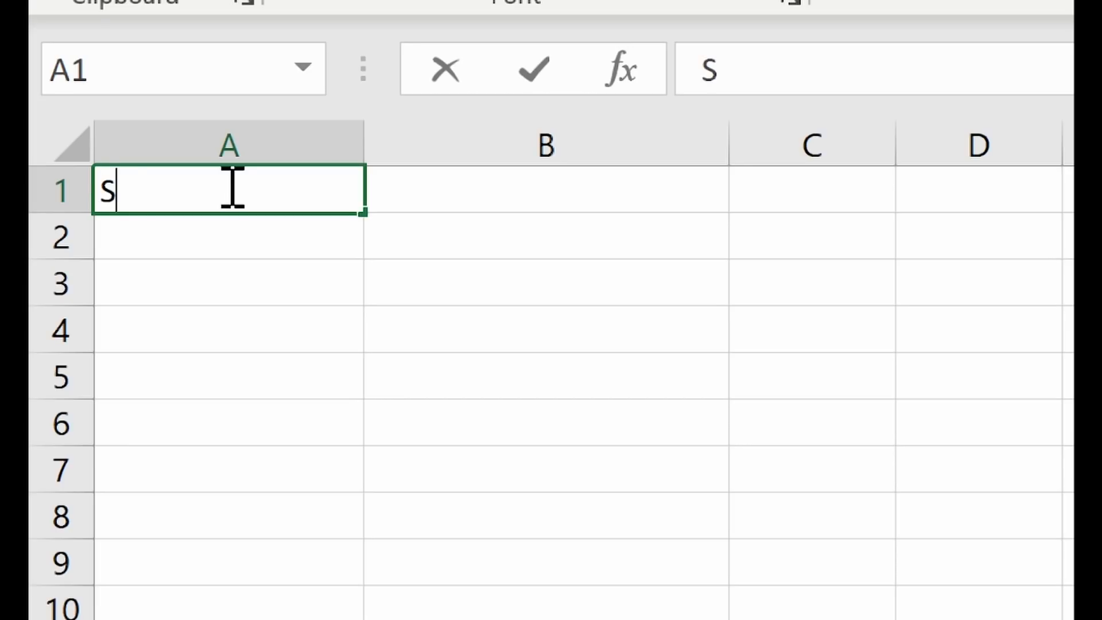
{"action": "type", "text": "CORE"}
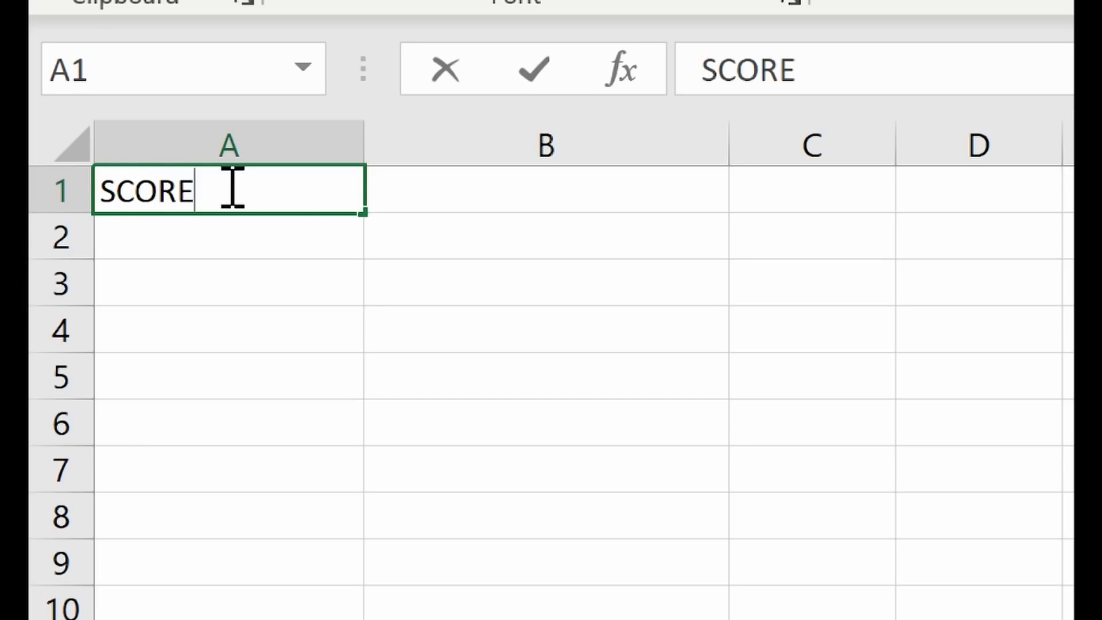
{"action": "key", "text": "Tab"}
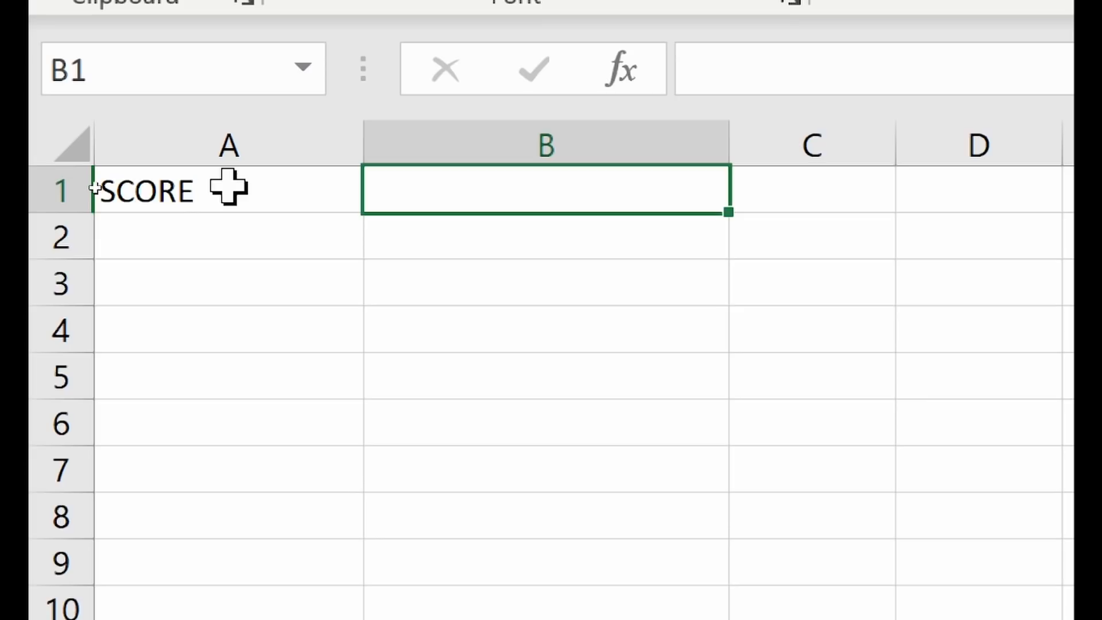
- Enter the heading REMARKS in B1 and the scores 70, 90 and 85 in cells A2 to A4
{"action": "type", "text": "REMARKS"}
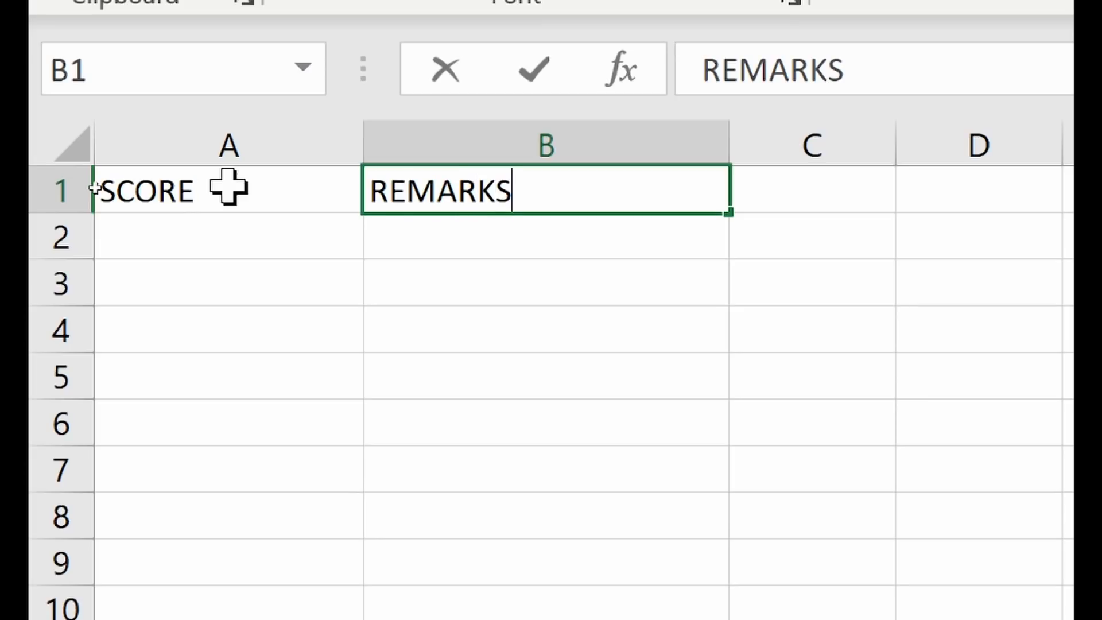
{"action": "key", "text": "Return"}
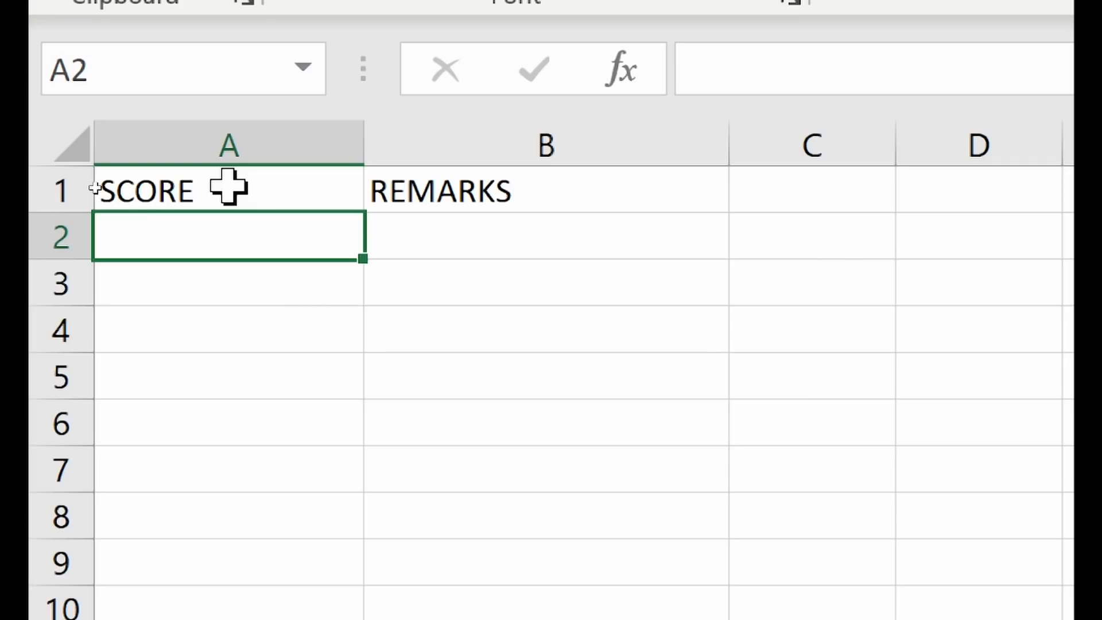
{"action": "type", "text": "70"}
{"action": "left_click", "coordinate": [228, 186]}
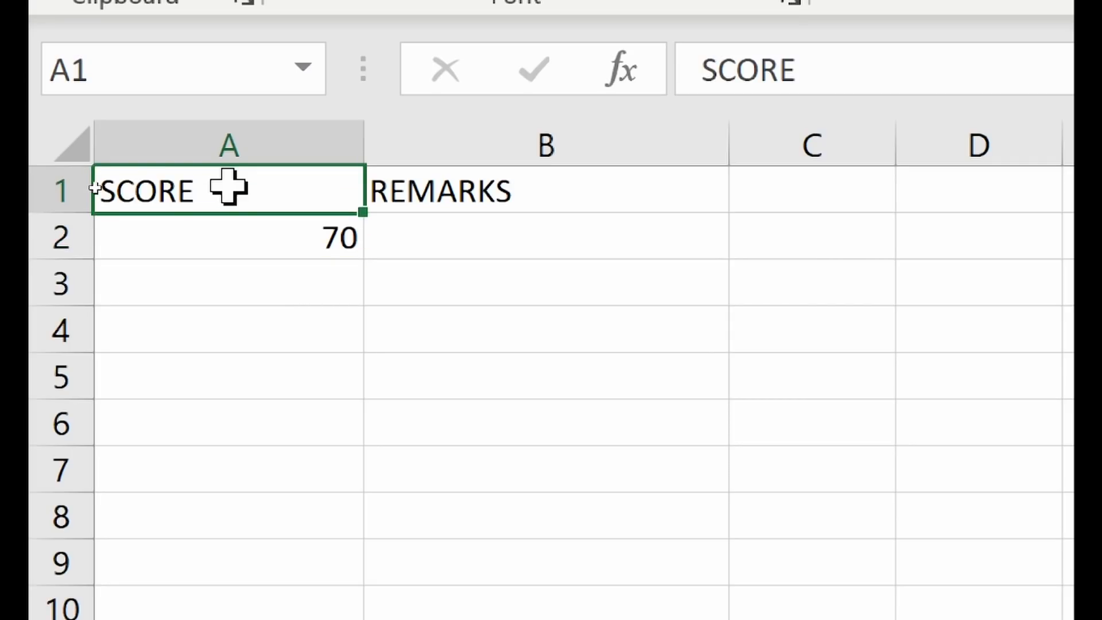
{"action": "key", "text": "Down"}
{"action": "key", "text": "Down"}
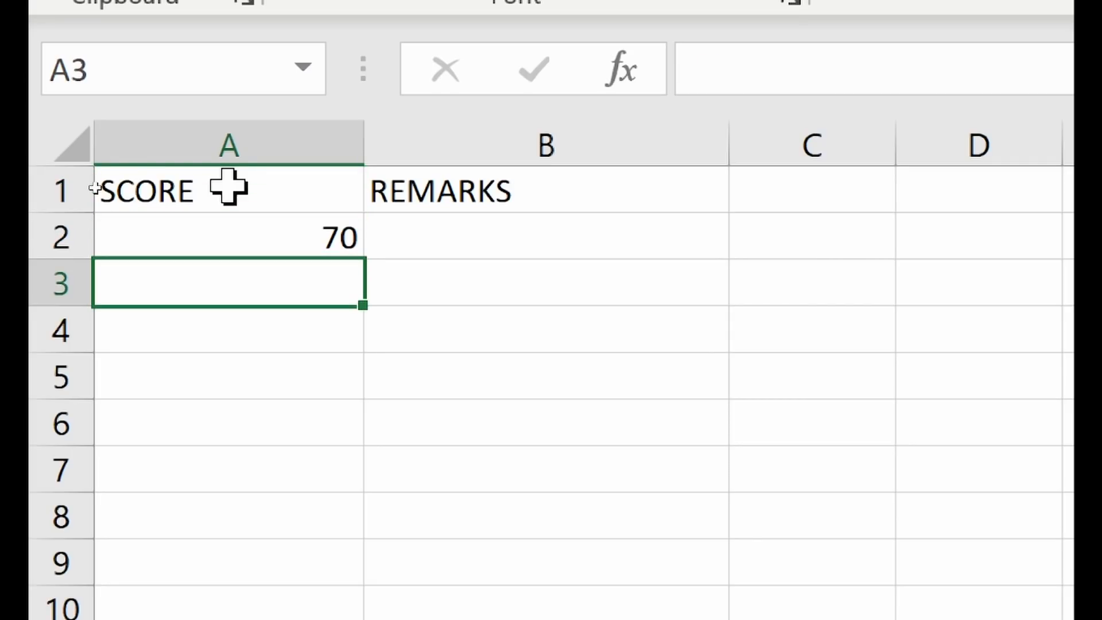
{"action": "type", "text": "90"}
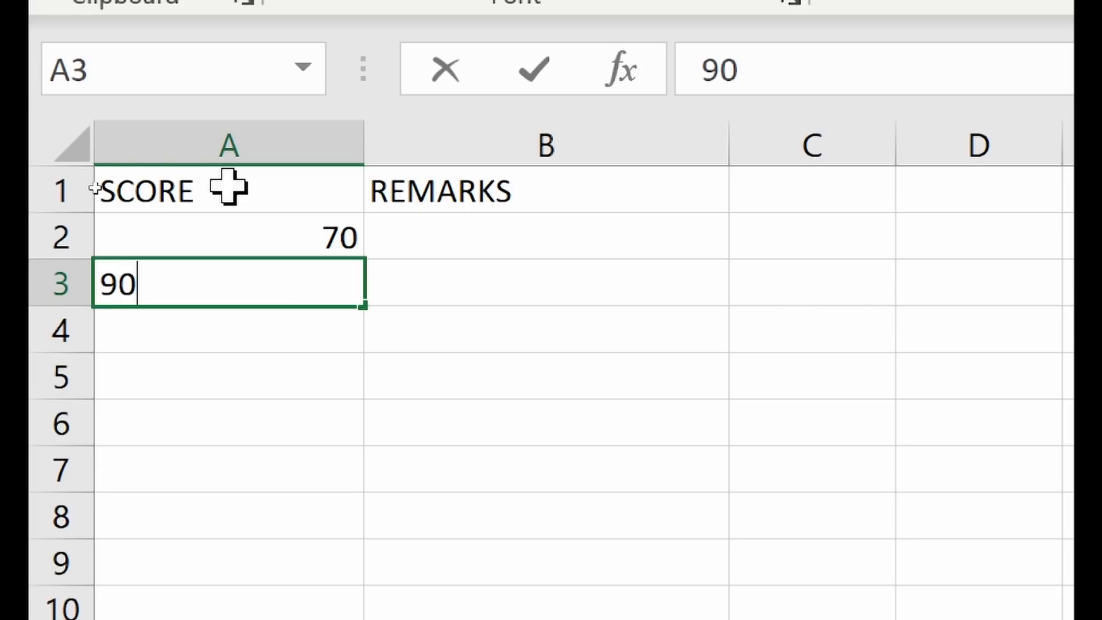
{"action": "key", "text": "Return"}
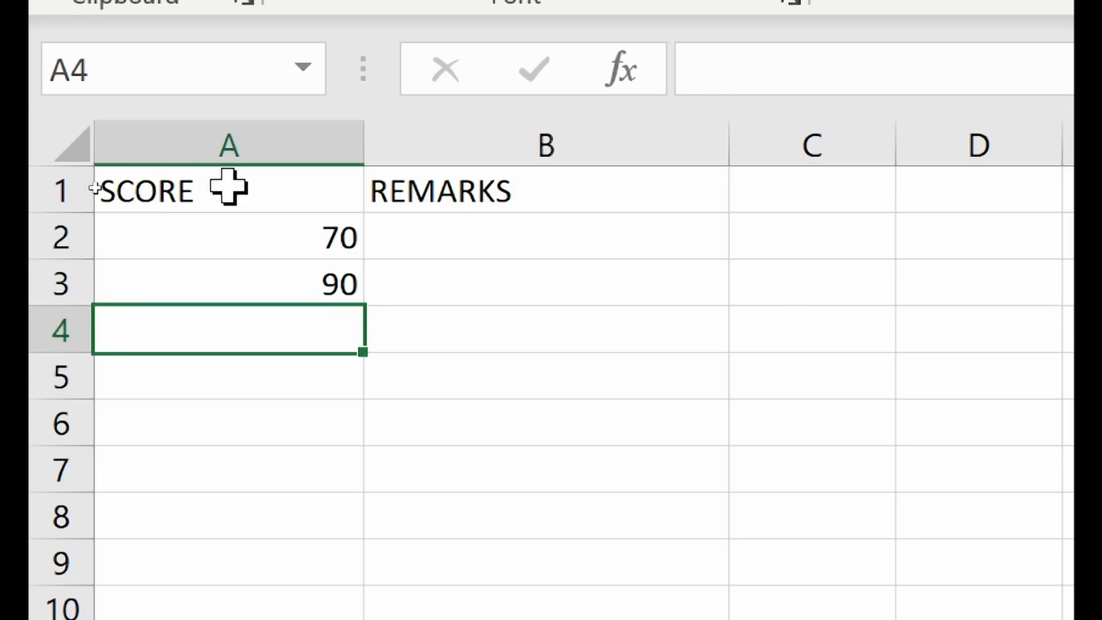
{"action": "type", "text": "85"}
{"action": "key", "text": "Return"}
- Start an IF formula in B2 with the logical test A2>=80
{"action": "left_click", "coordinate": [513, 237]}
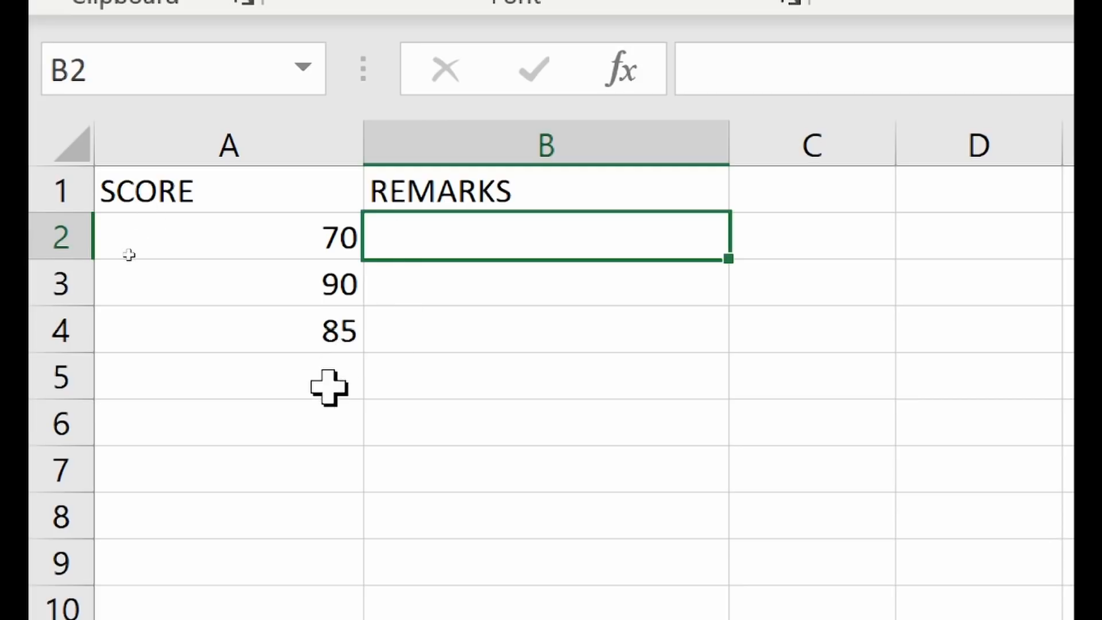
{"action": "left_click", "coordinate": [310, 248]}
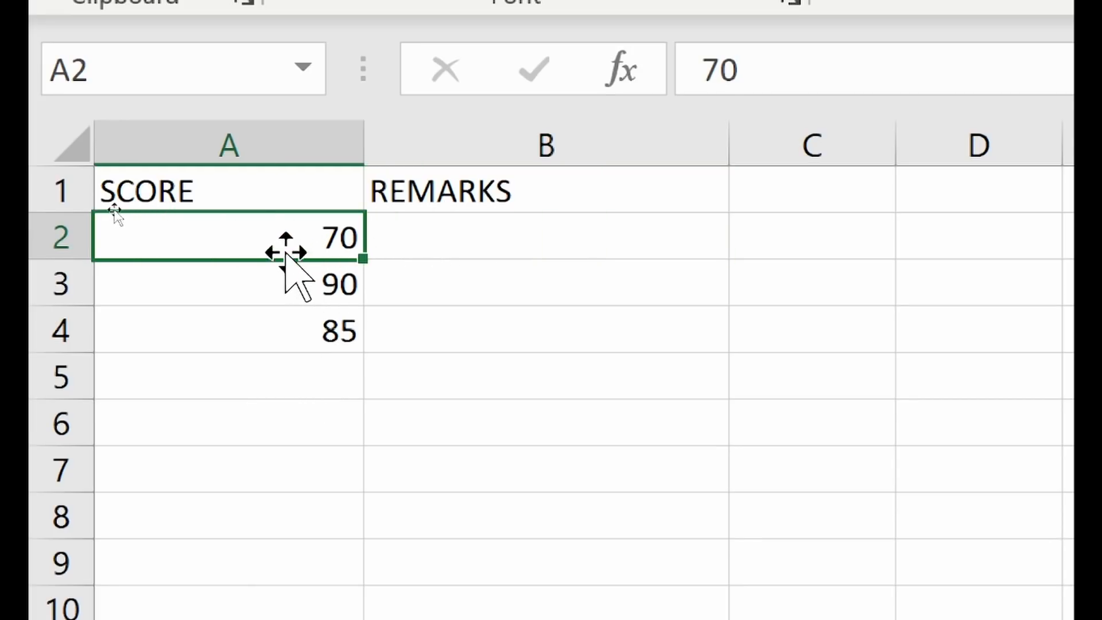
{"action": "left_click", "coordinate": [513, 227]}
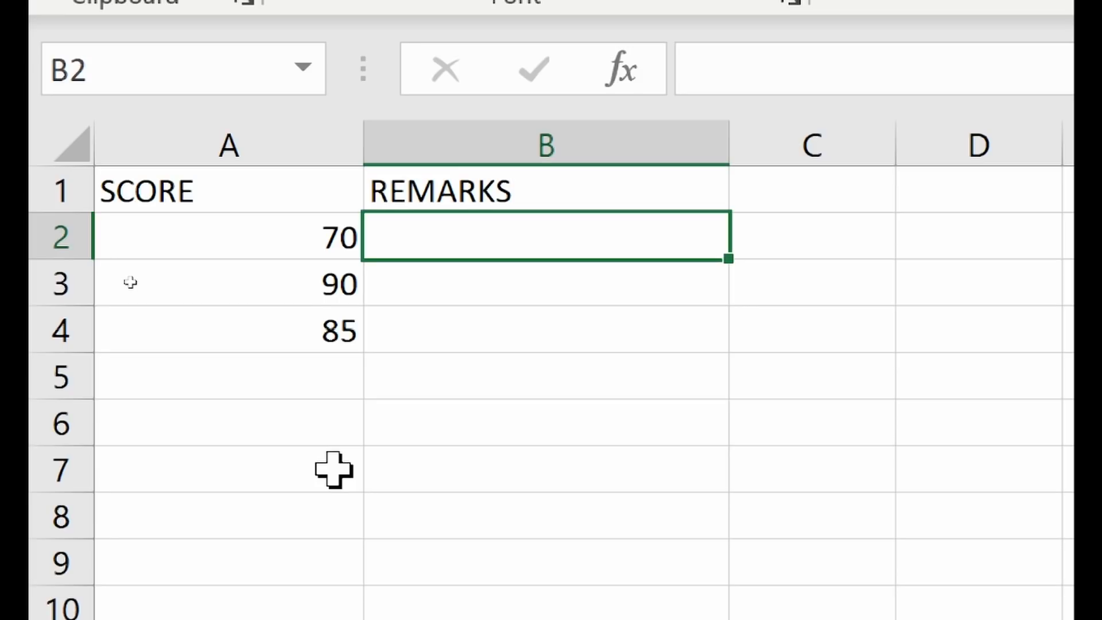
{"action": "type", "text": "="}
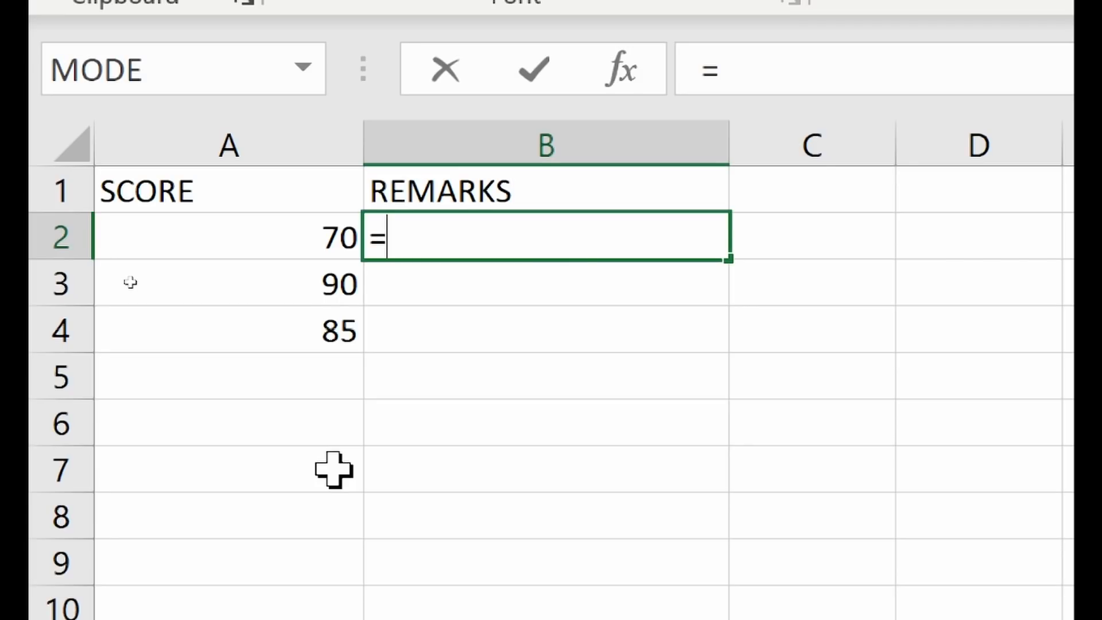
{"action": "type", "text": "IF"}
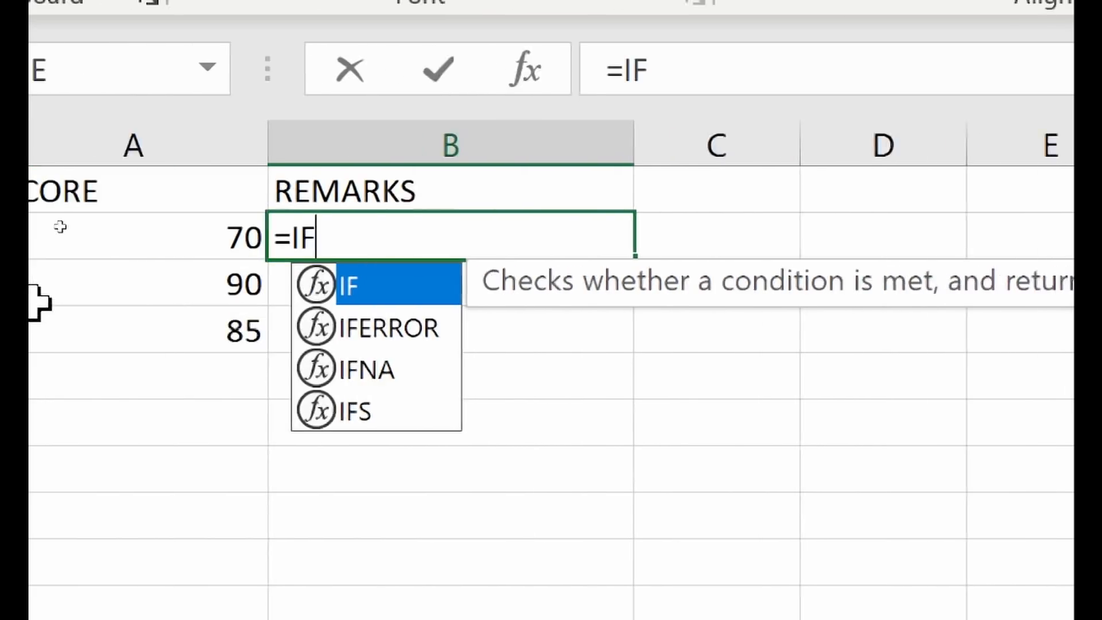
{"action": "type", "text": "("}
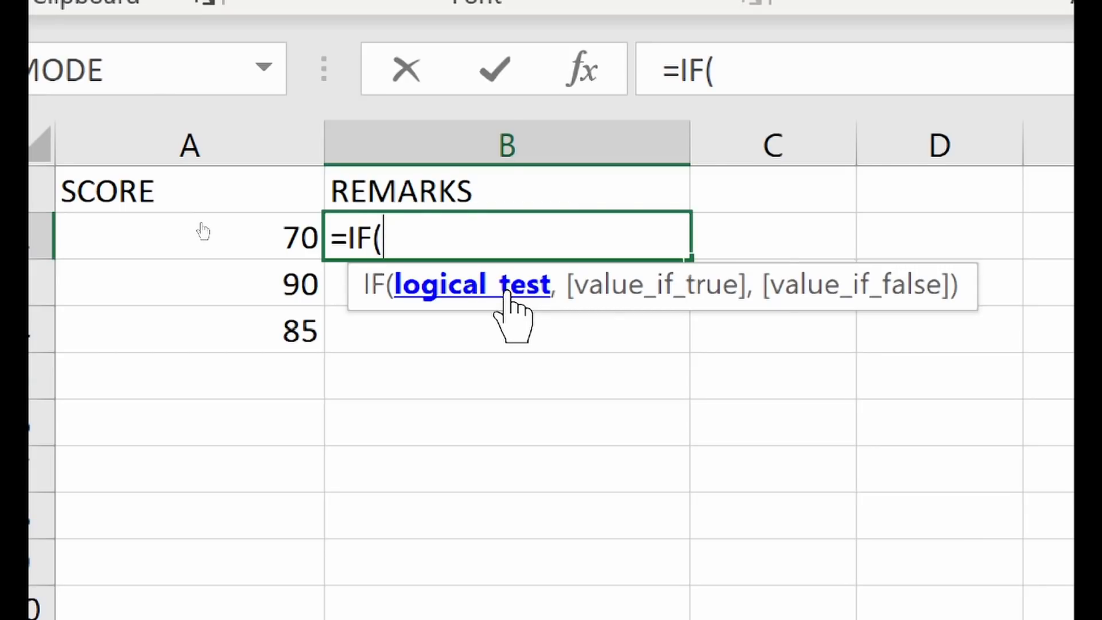
{"action": "left_click", "coordinate": [259, 236]}
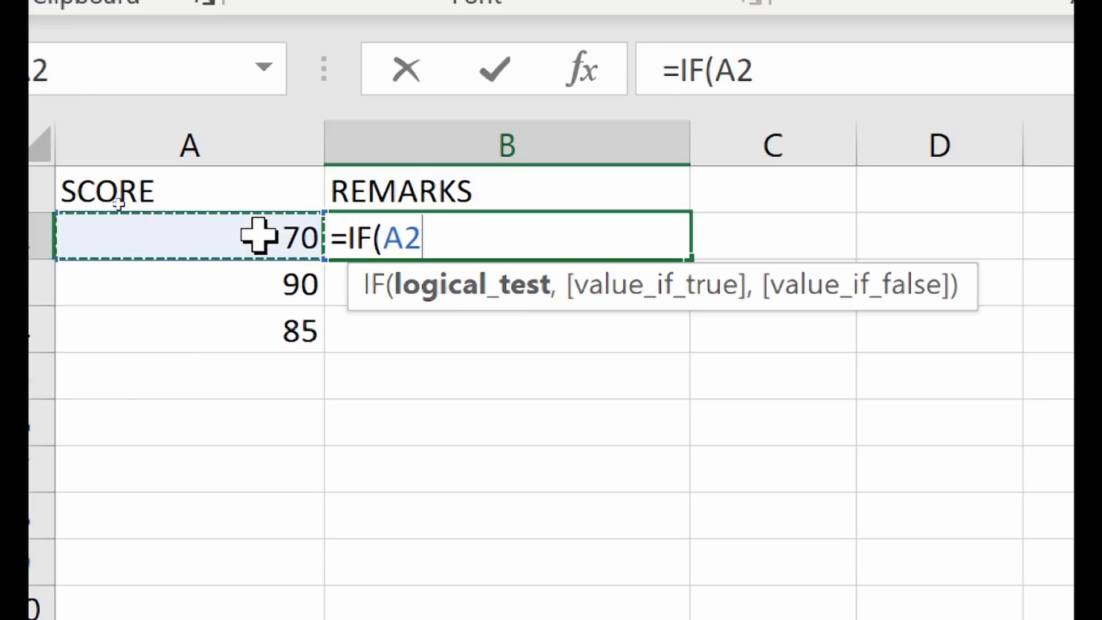
{"action": "type", "text": ">"}
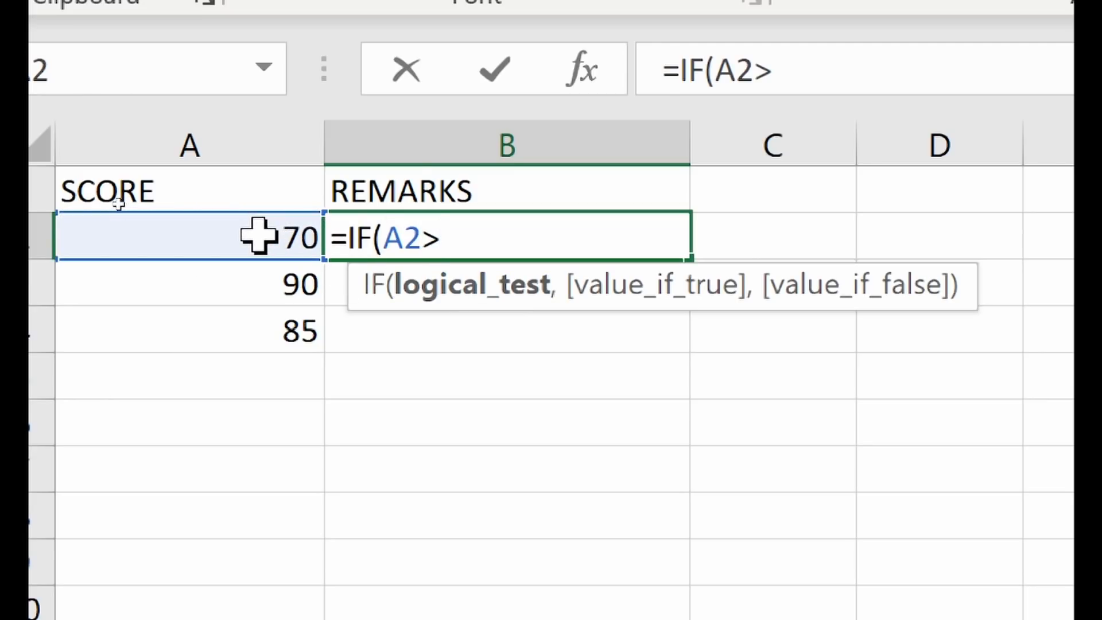
{"action": "type", "text": "=80"}
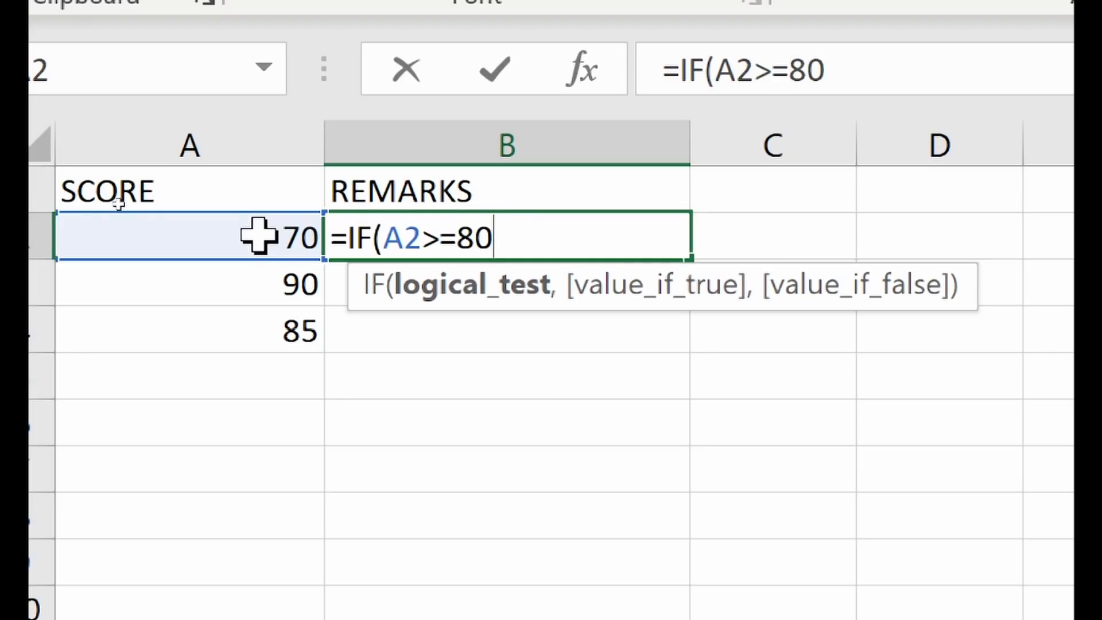
- Have the IF formula in B2 return "PASS" when true and "FAILED" when false, and complete it
{"action": "type", "text": ","}
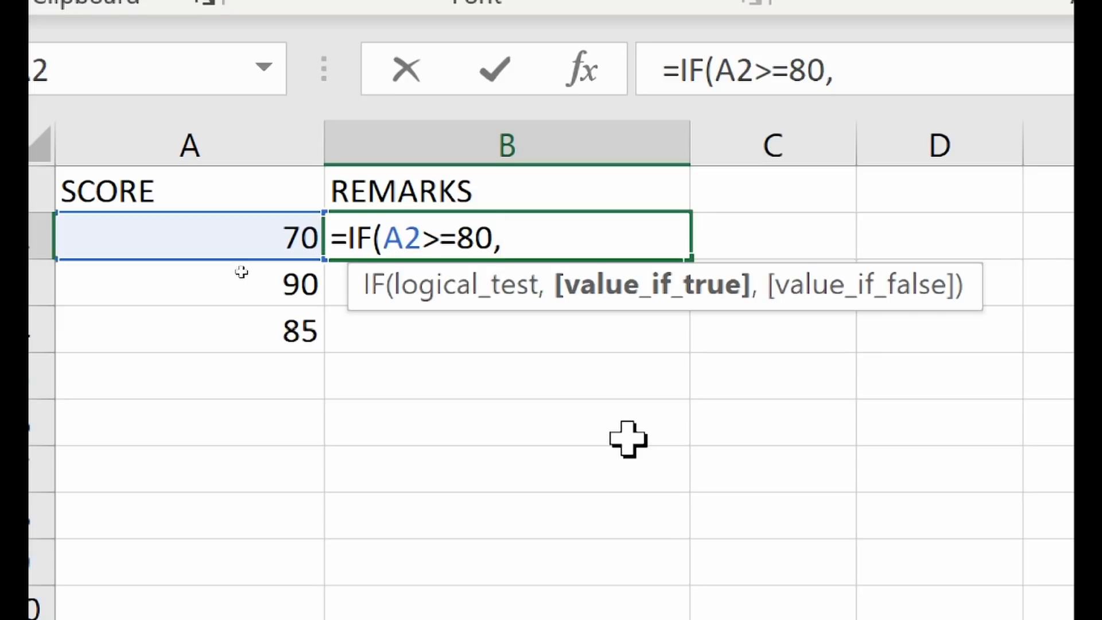
{"action": "type", "text": "\"PASS\""}
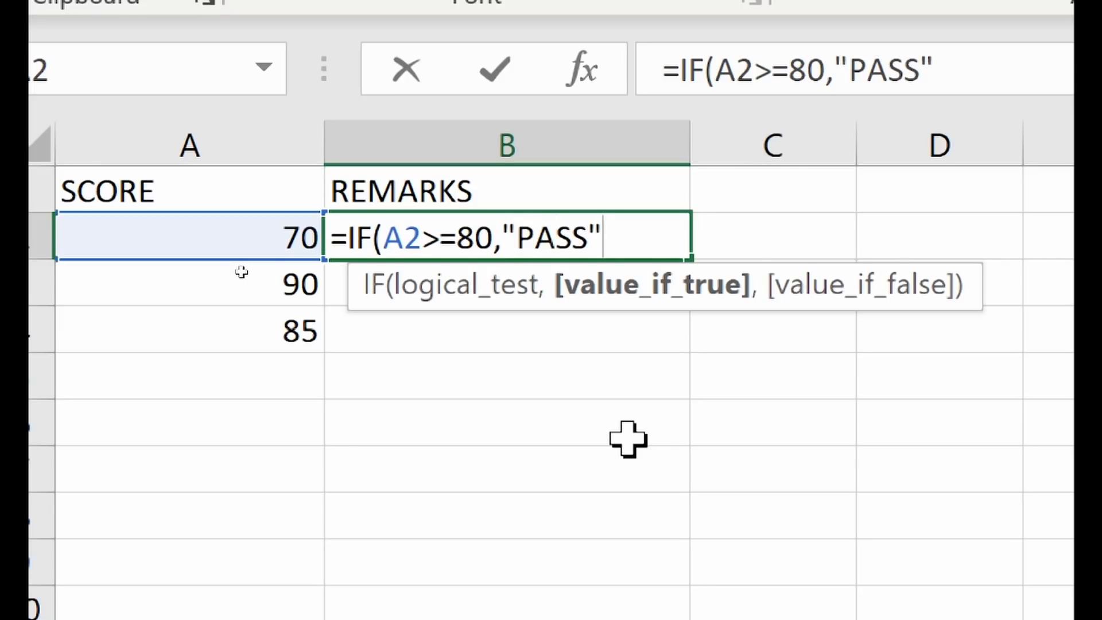
{"action": "type", "text": ","}
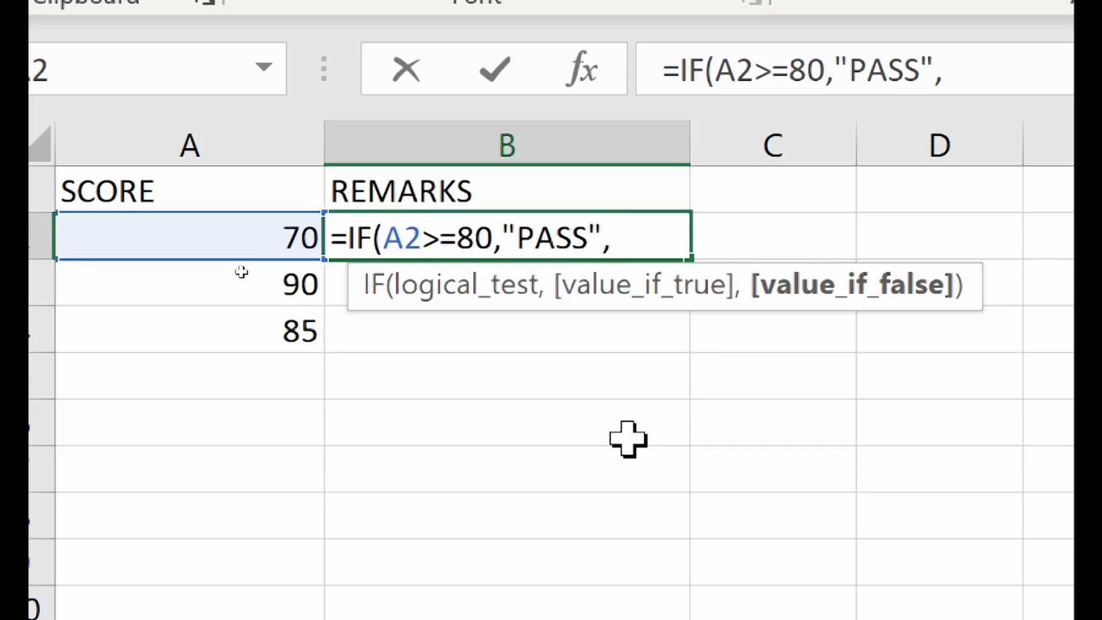
{"action": "type", "text": "\"FAILED\""}
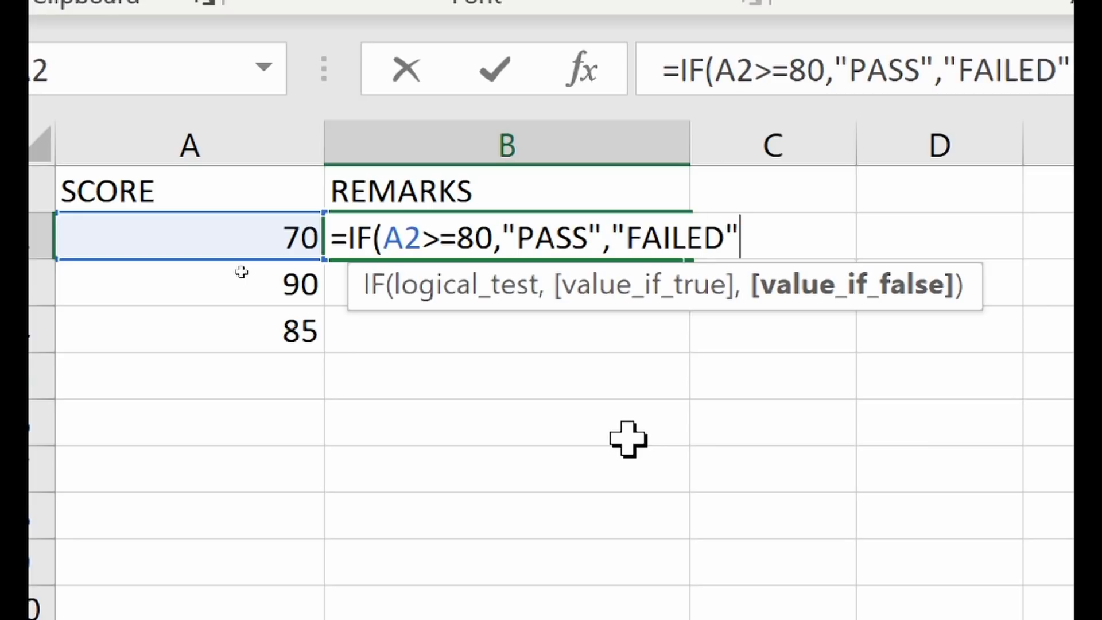
{"action": "type", "text": ")"}
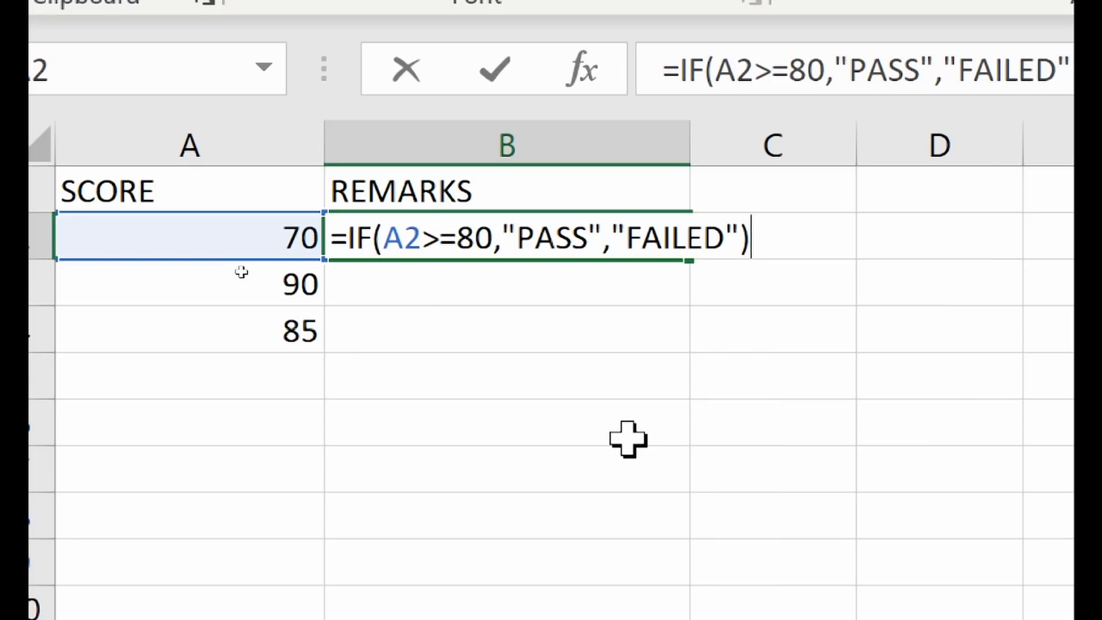
{"action": "key", "text": "Return"}
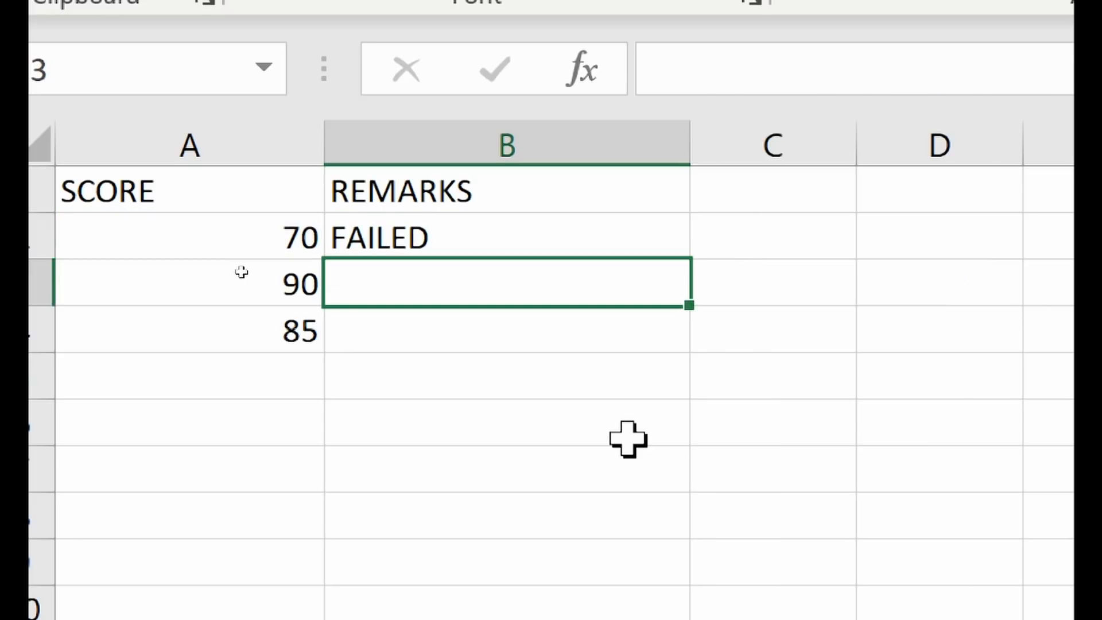
- Review the logical test, true value and false value of B2's IF formula in the Function Arguments dialog
{"action": "left_click", "coordinate": [504, 228]}
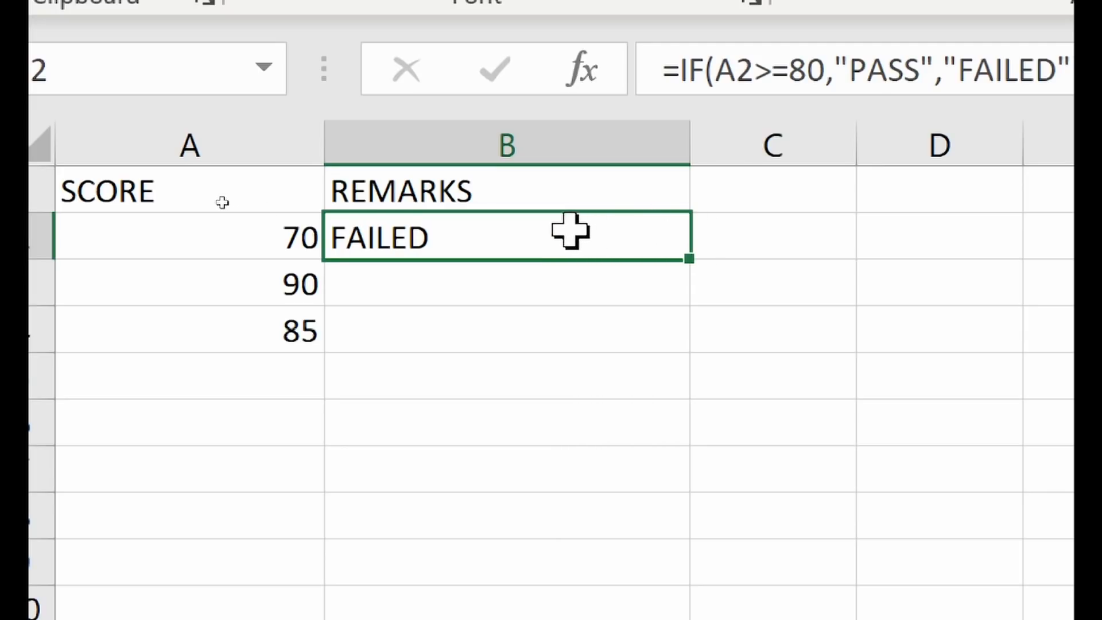
{"action": "double_click", "coordinate": [524, 240]}
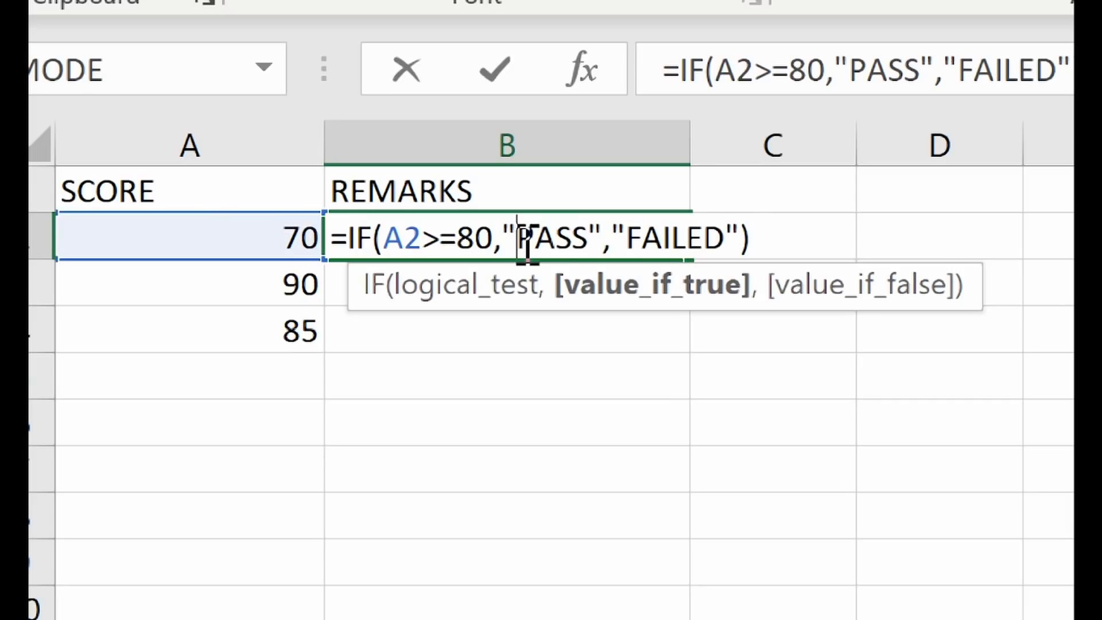
{"action": "left_click", "coordinate": [584, 75]}
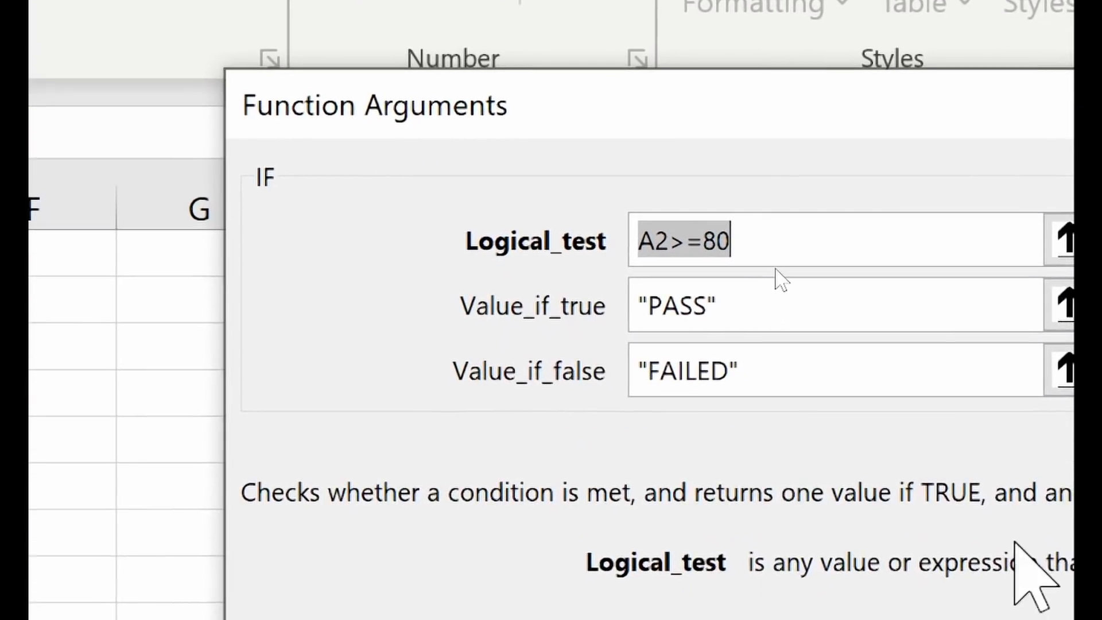
{"action": "left_click", "coordinate": [814, 253]}
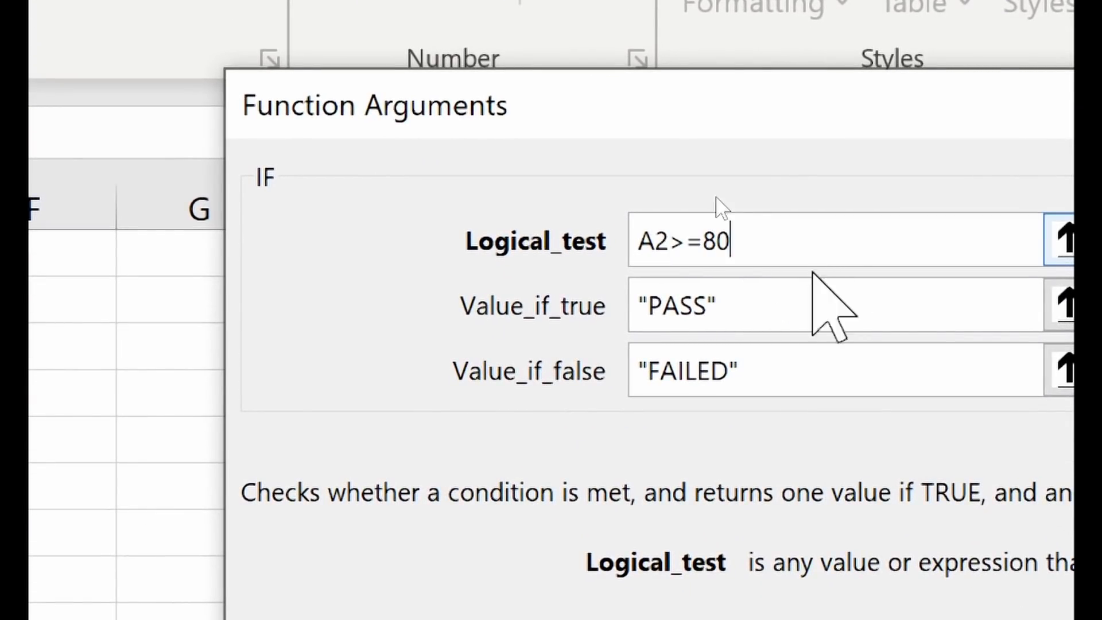
{"action": "left_click", "coordinate": [807, 310]}
{"action": "left_click", "coordinate": [808, 367]}
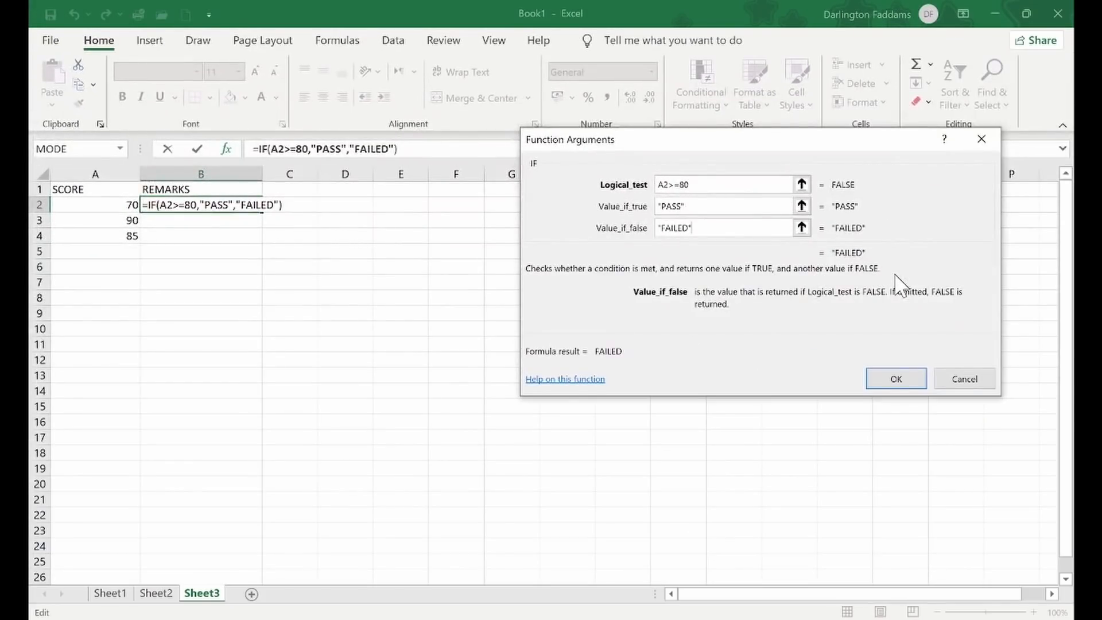
{"action": "left_click", "coordinate": [895, 380]}
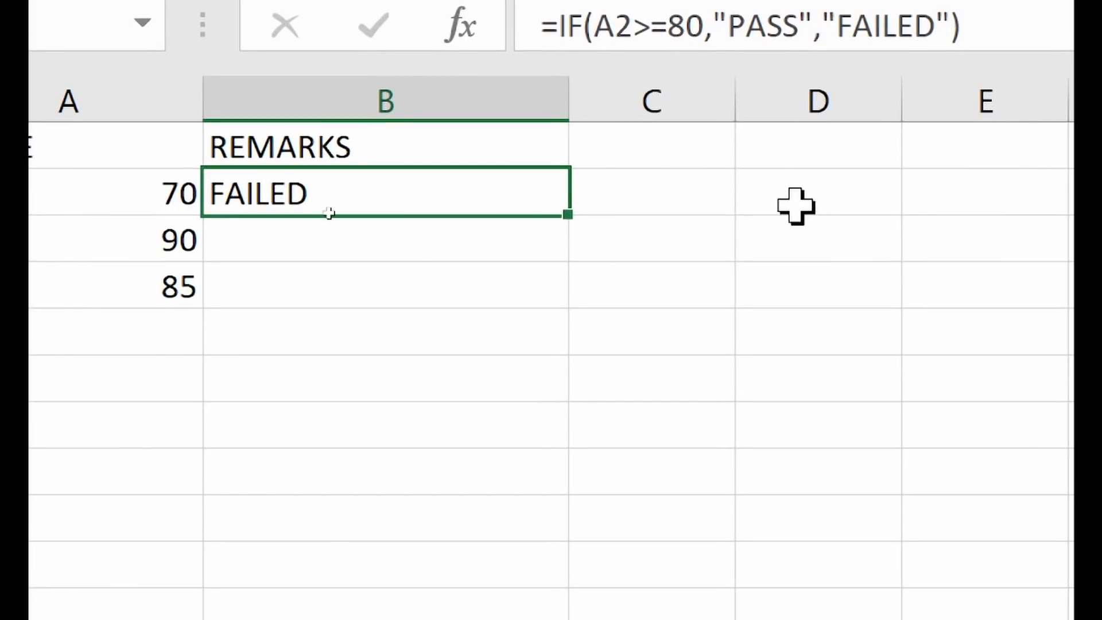
- Fill the IF formula from B2 down to B4 and compare the remarks with the scores
{"action": "double_click", "coordinate": [567, 214]}
{"action": "left_click", "coordinate": [473, 347]}
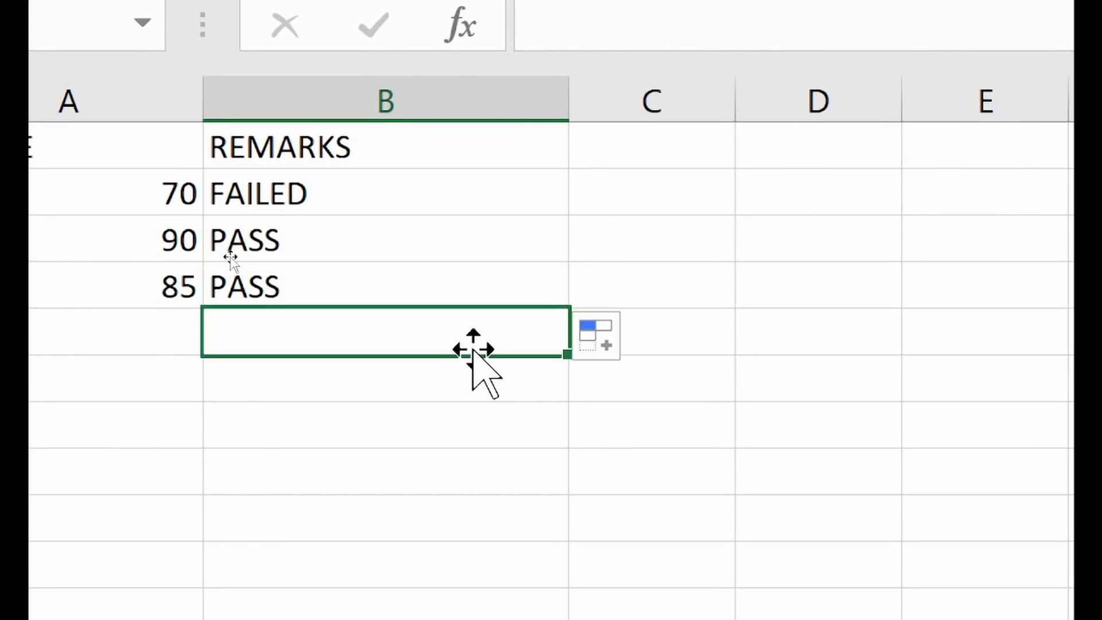
{"action": "left_click", "coordinate": [180, 239]}
{"action": "left_click", "coordinate": [170, 298]}
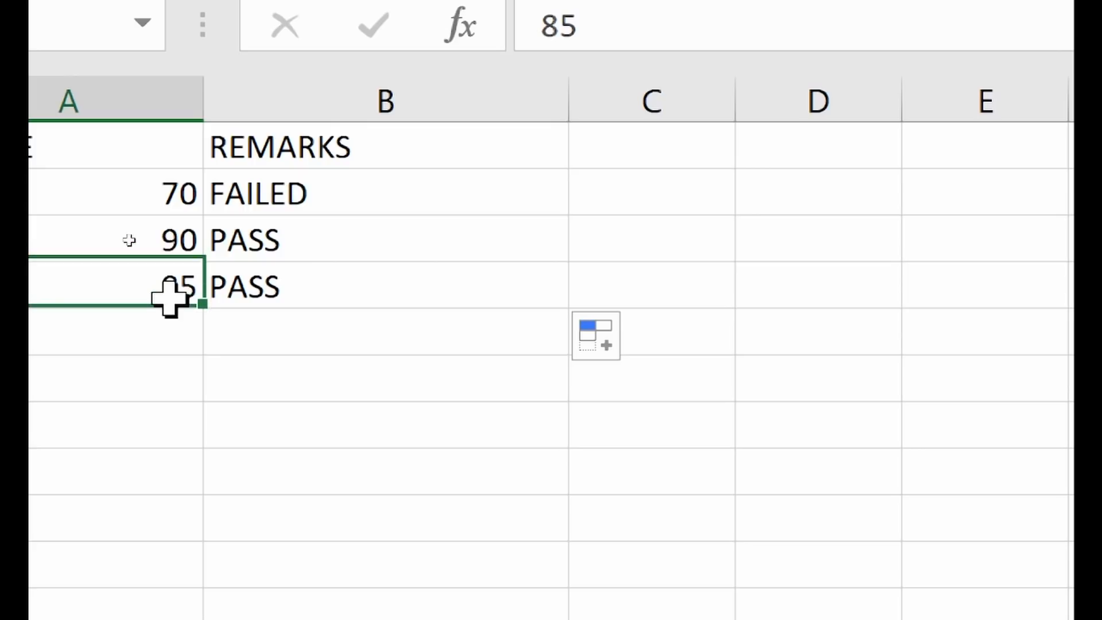
{"action": "left_click", "coordinate": [265, 289]}
{"action": "left_click", "coordinate": [267, 201]}
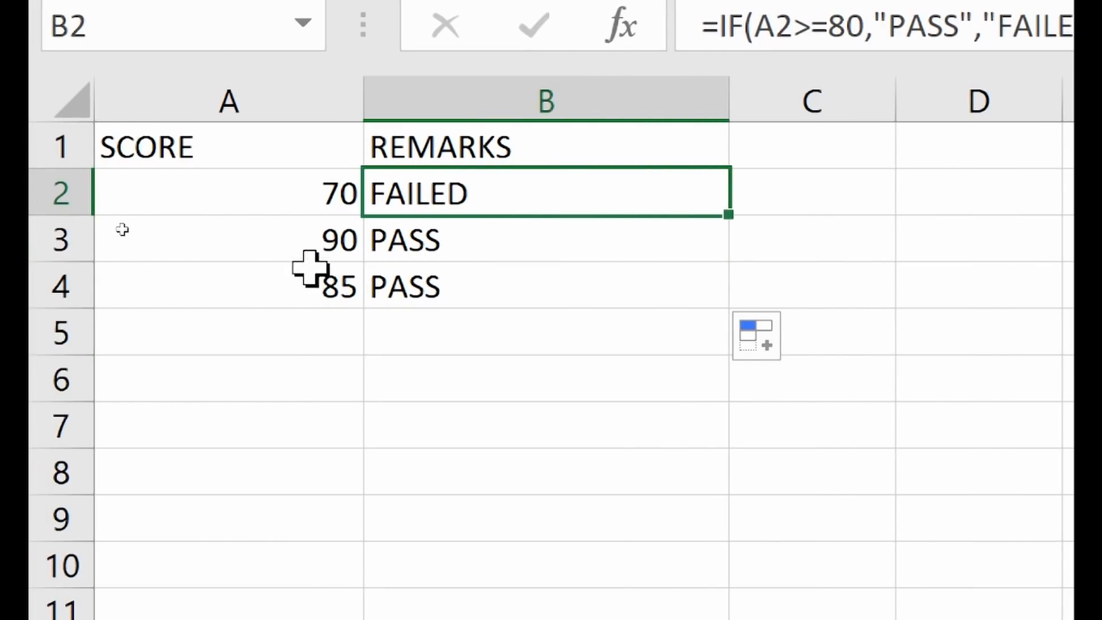
- Test the remarks formula by setting the score in A3 to 57
{"action": "left_click", "coordinate": [295, 238]}
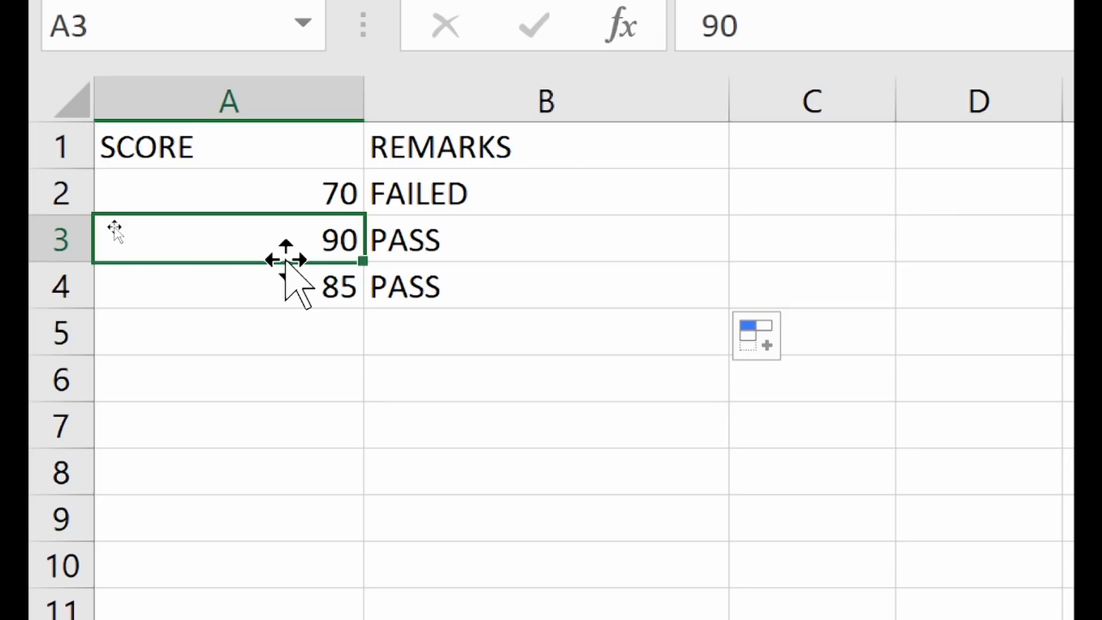
{"action": "type", "text": "57"}
{"action": "key", "text": "Return"}
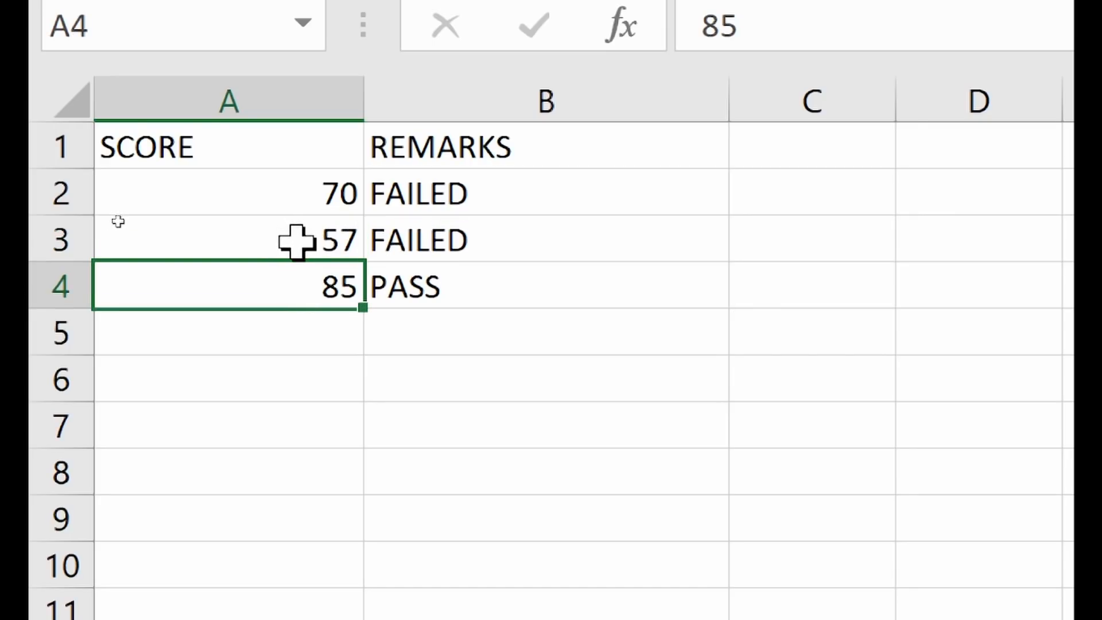
- Set the score in A3 to 60 and check the remarks against the scores
{"action": "left_click", "coordinate": [299, 249]}
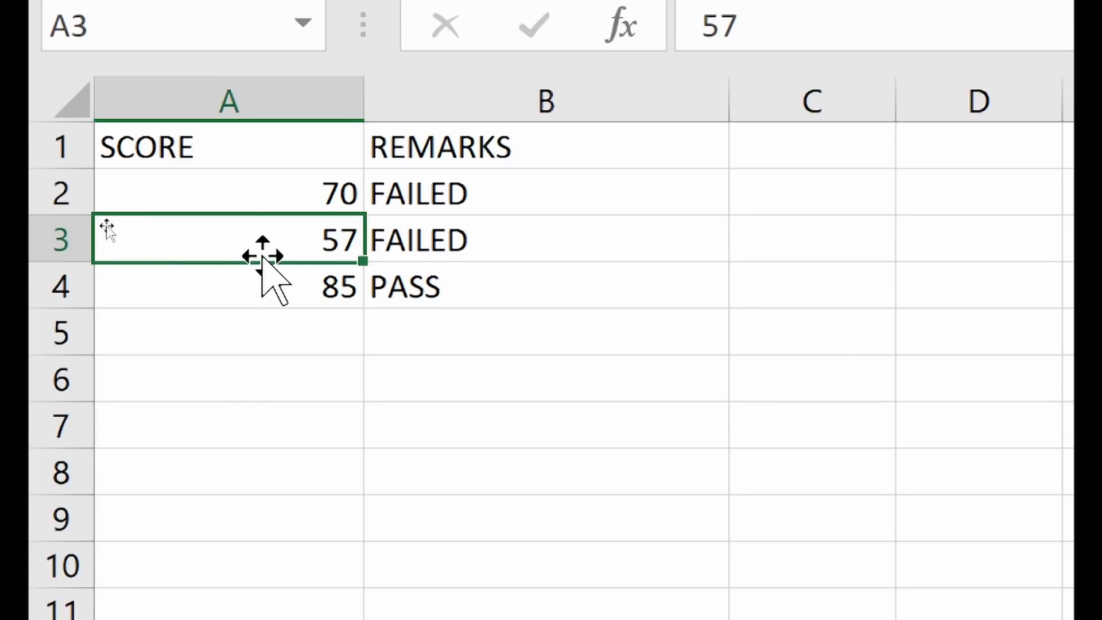
{"action": "type", "text": "60"}
{"action": "key", "text": "Return"}
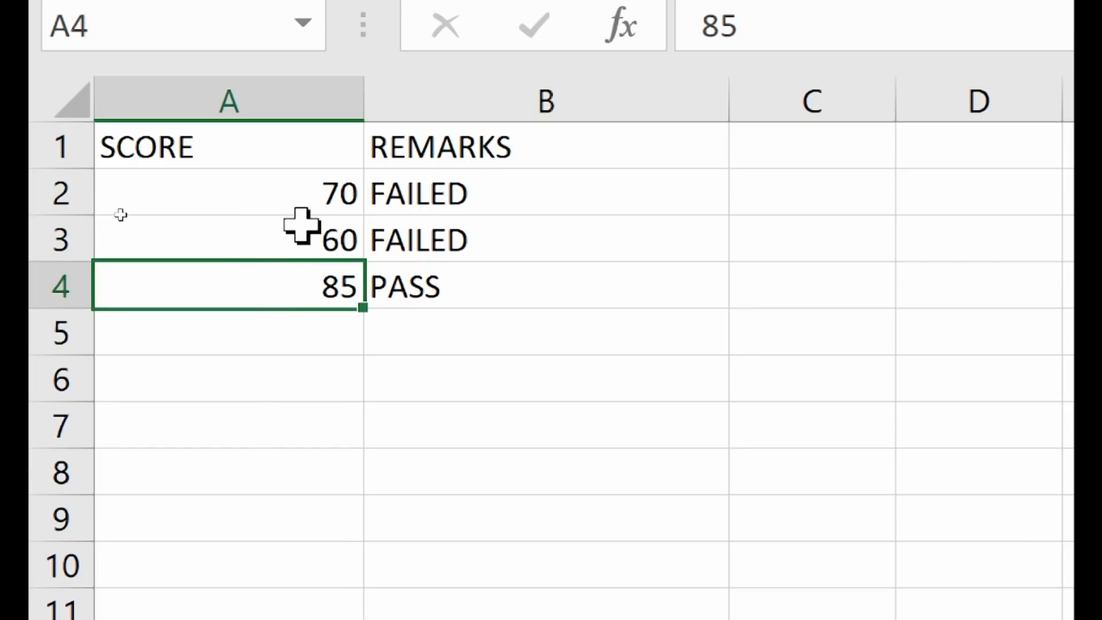
{"action": "left_click", "coordinate": [292, 193]}
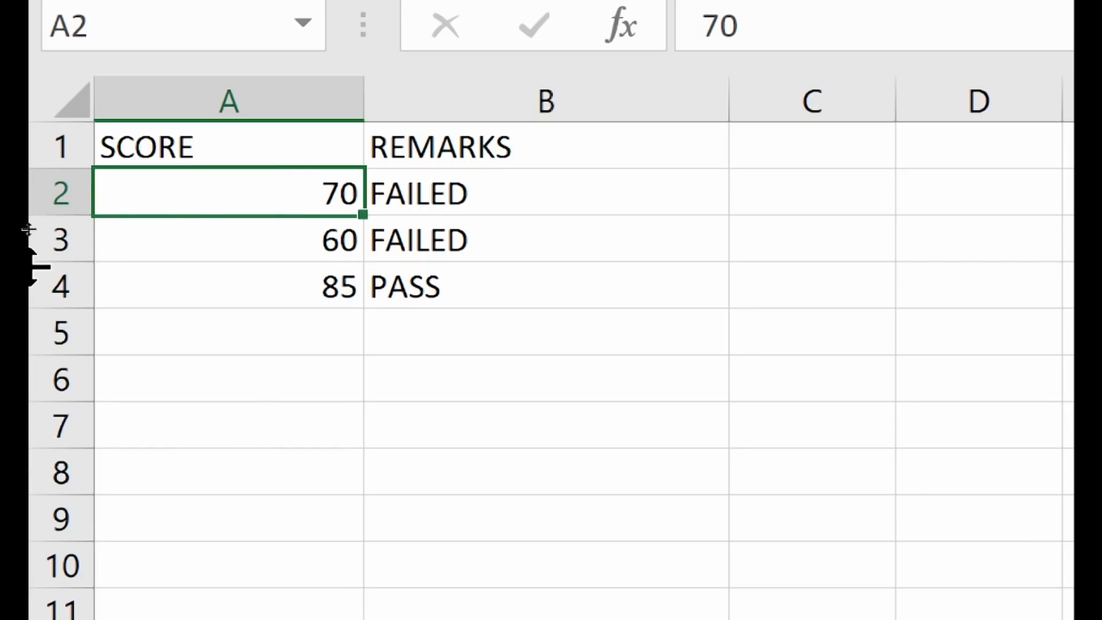
- Test the remarks formula by setting the score in A2 to 87
{"action": "type", "text": "87"}
{"action": "key", "text": "Return"}
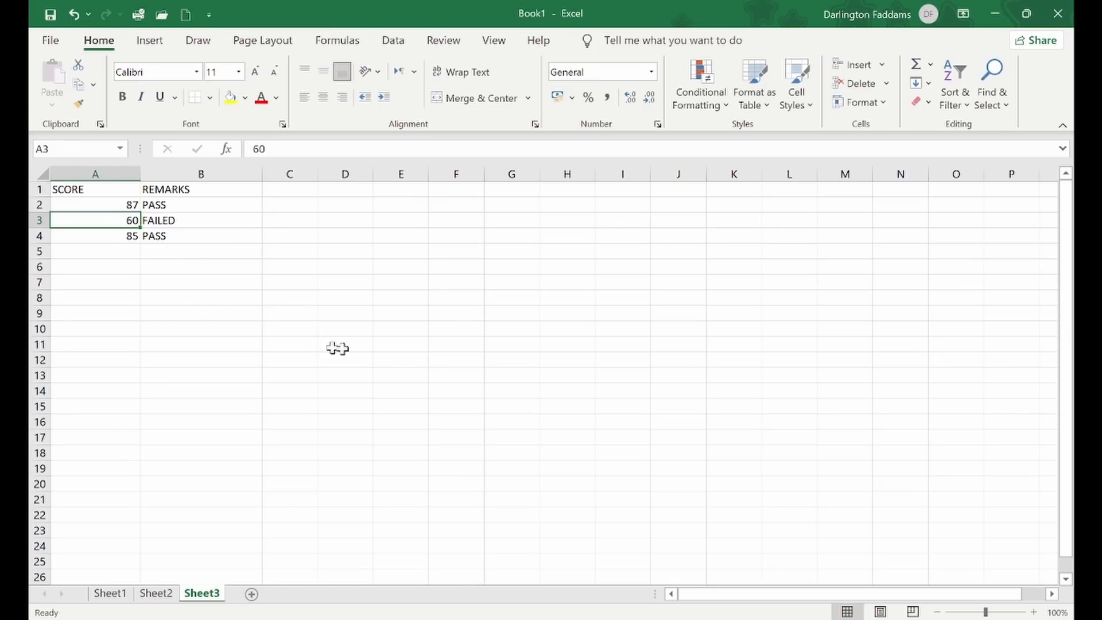
- Switch to the Exercise 4 - Insert Functions workbook and look over its sales orders and summary tables
{"action": "mouse_move", "coordinate": [548, 619]}
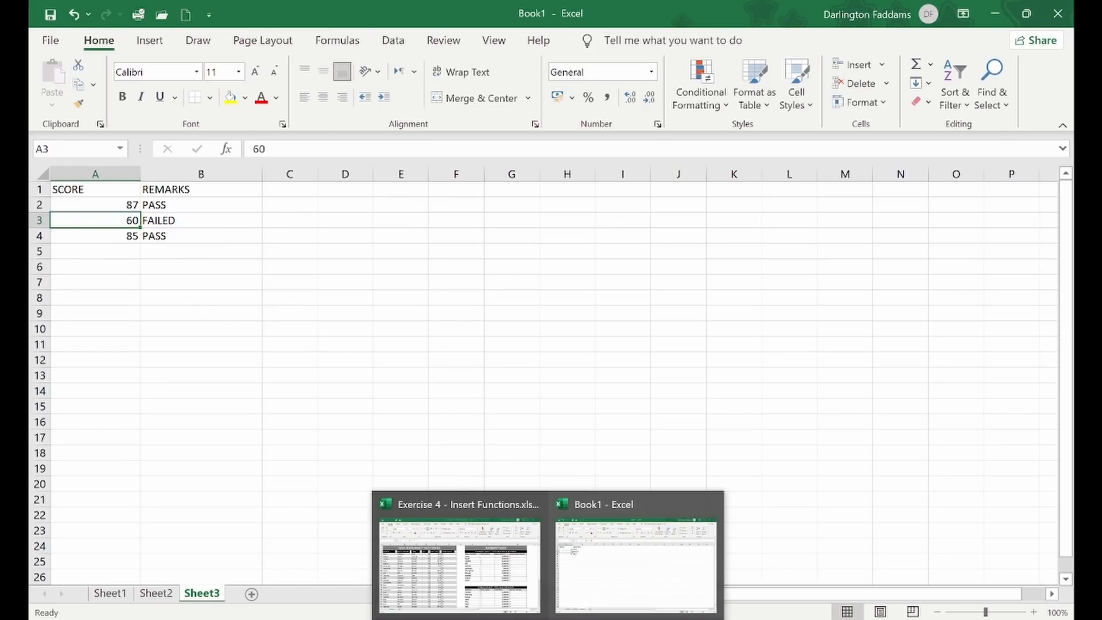
{"action": "left_click", "coordinate": [504, 599]}
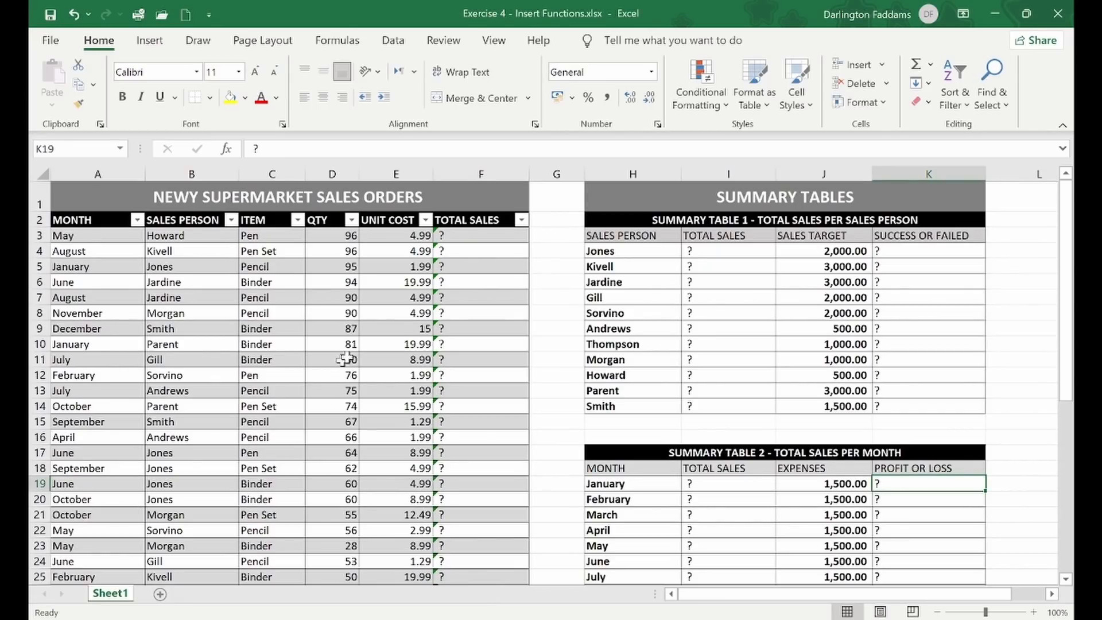
{"action": "scroll", "coordinate": [558, 343], "scroll_direction": "down", "scroll_amount": 7}
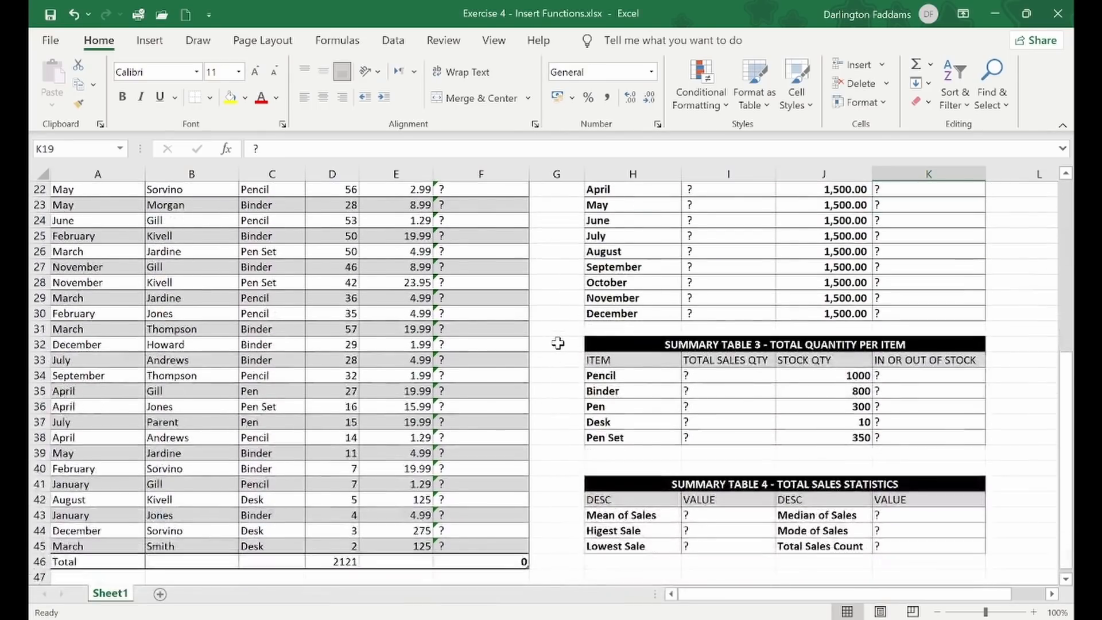
{"action": "scroll", "coordinate": [558, 343], "scroll_direction": "down", "scroll_amount": 3}
{"action": "scroll", "coordinate": [558, 343], "scroll_direction": "up", "scroll_amount": 10}
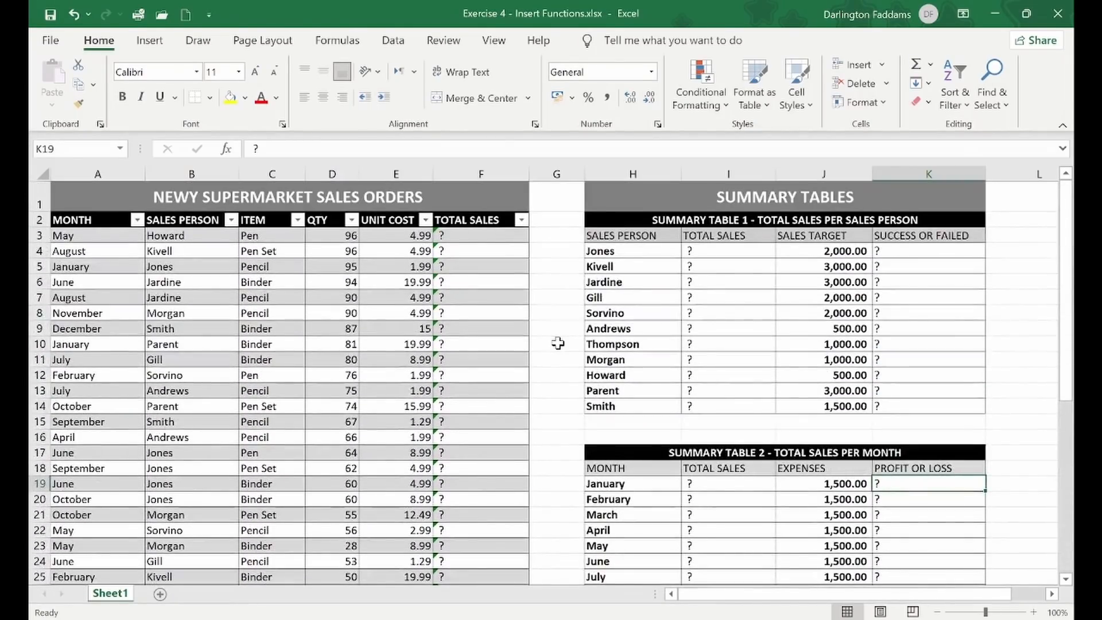
{"action": "mouse_move", "coordinate": [166, 619]}
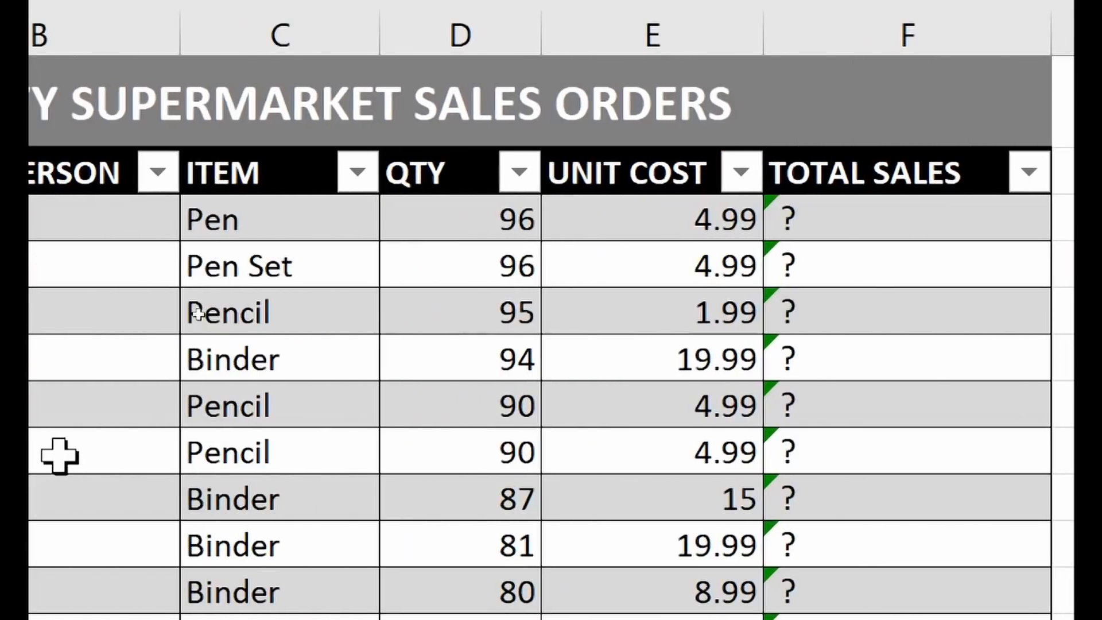
{"action": "left_click", "coordinate": [835, 228]}
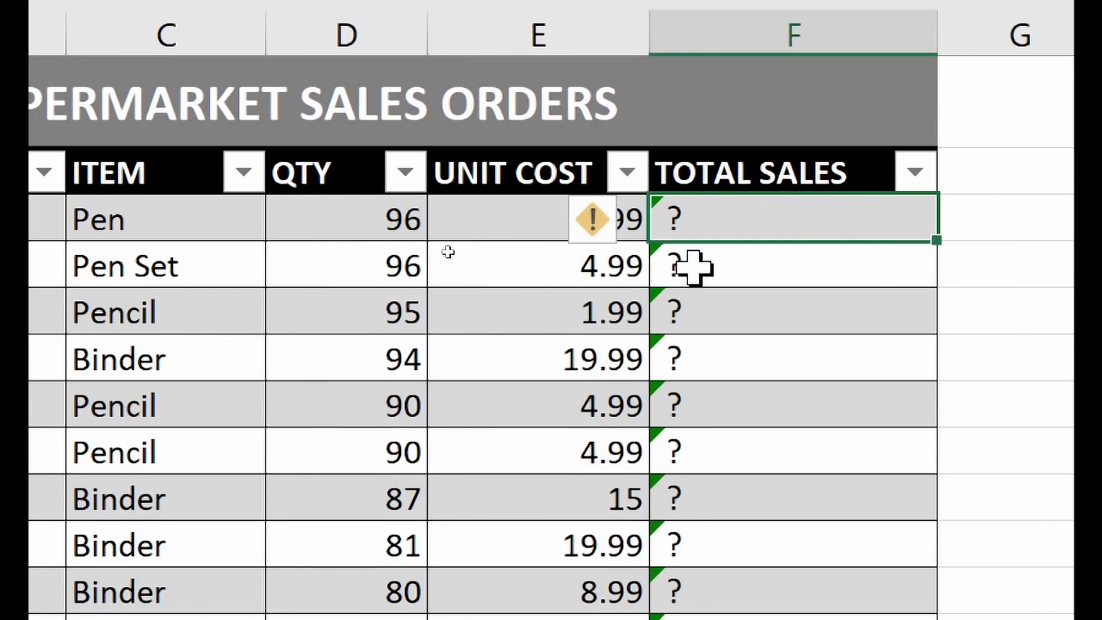
{"action": "left_click", "coordinate": [337, 190]}
{"action": "left_click", "coordinate": [586, 166]}
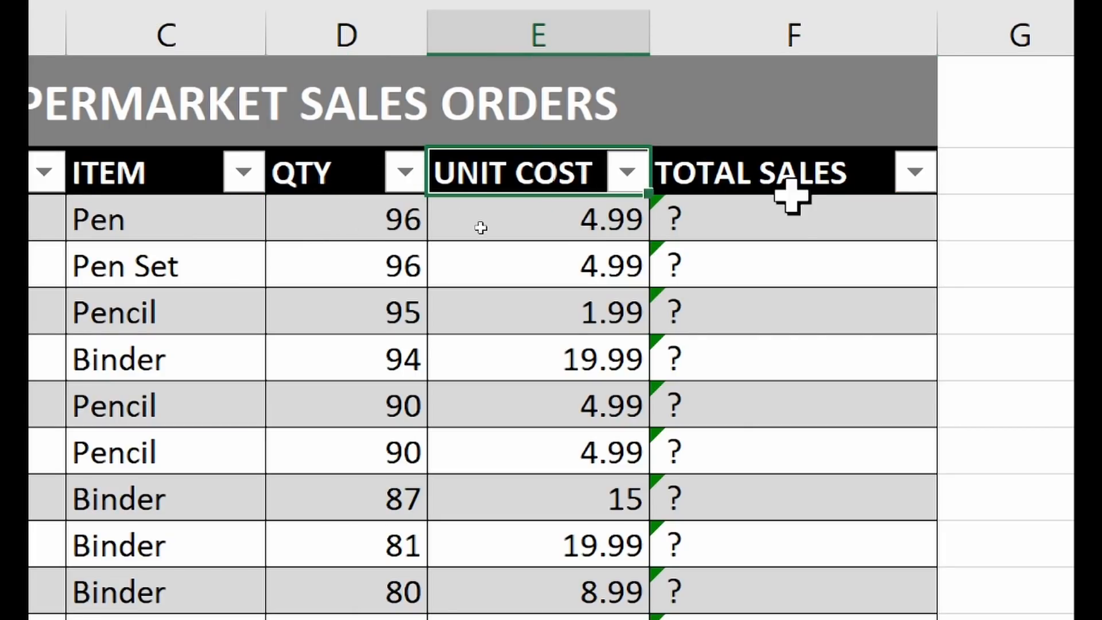
{"action": "left_click", "coordinate": [748, 221]}
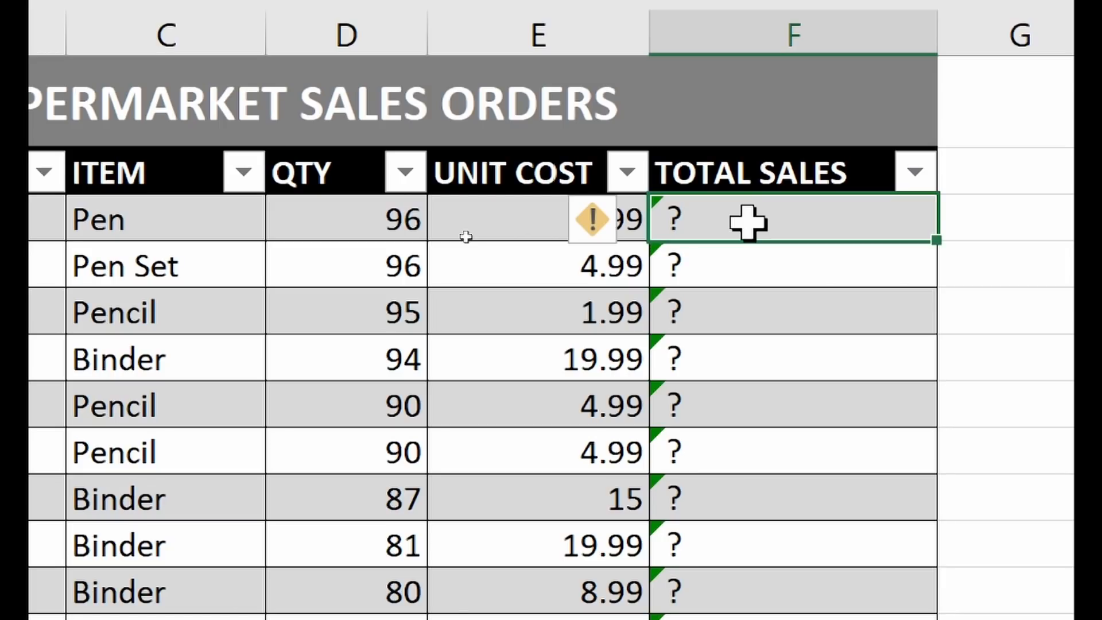
{"action": "type", "text": "="}
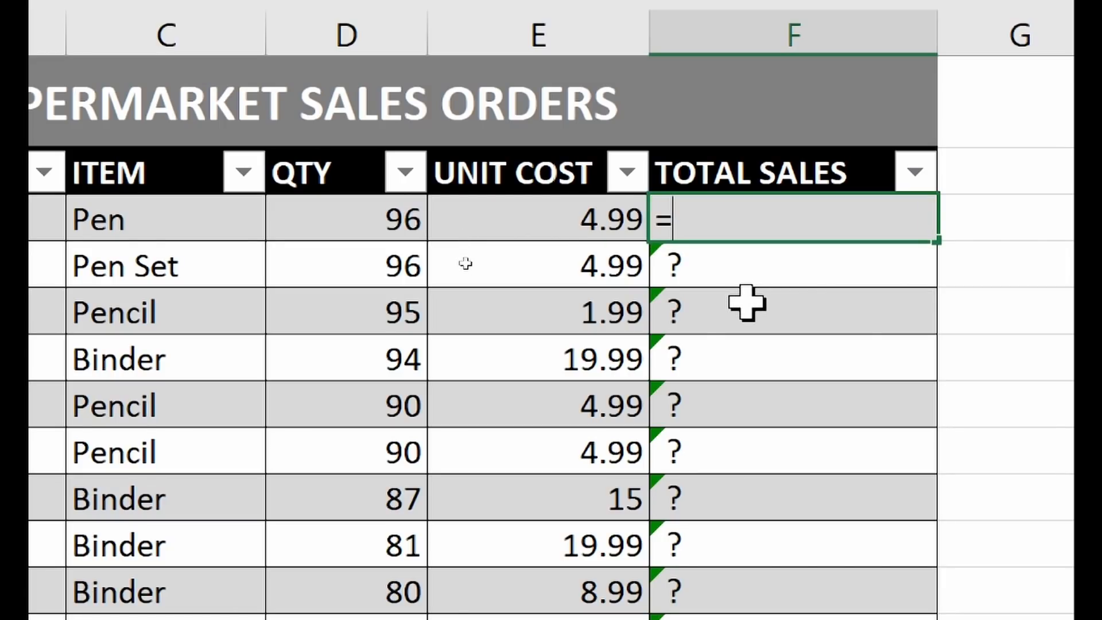
{"action": "type", "text": "PRODU"}
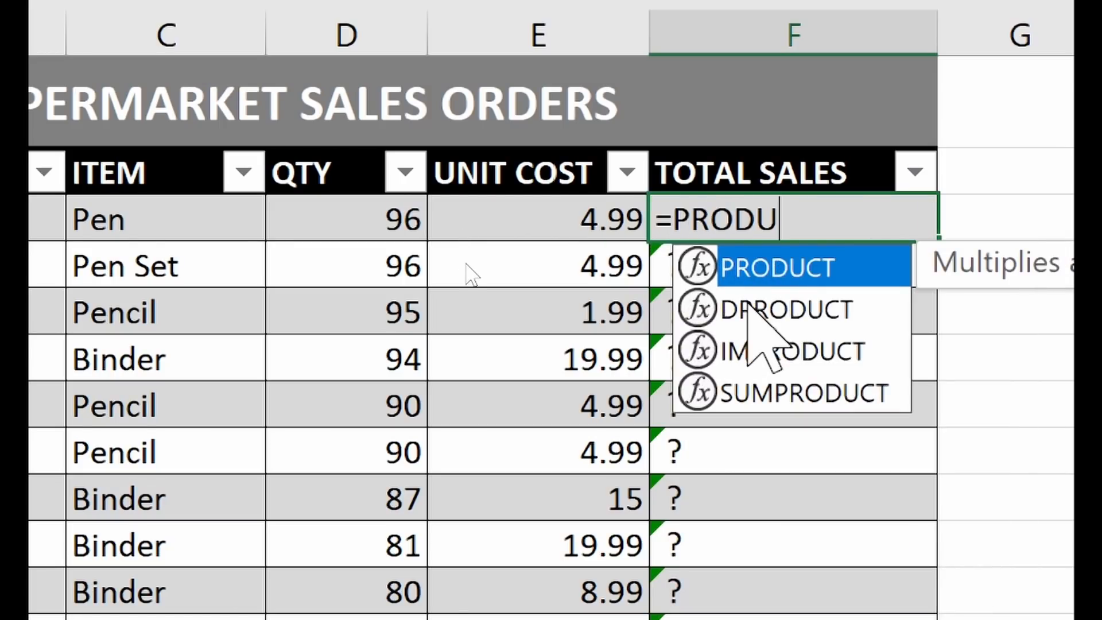
{"action": "key", "text": "Tab"}
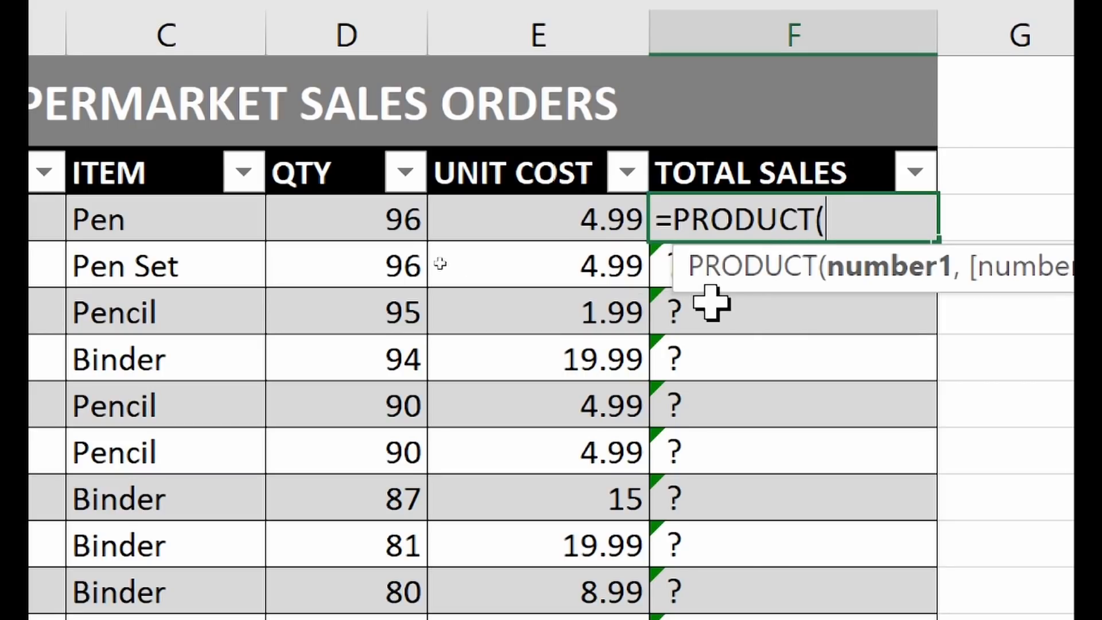
{"action": "left_click", "coordinate": [390, 218]}
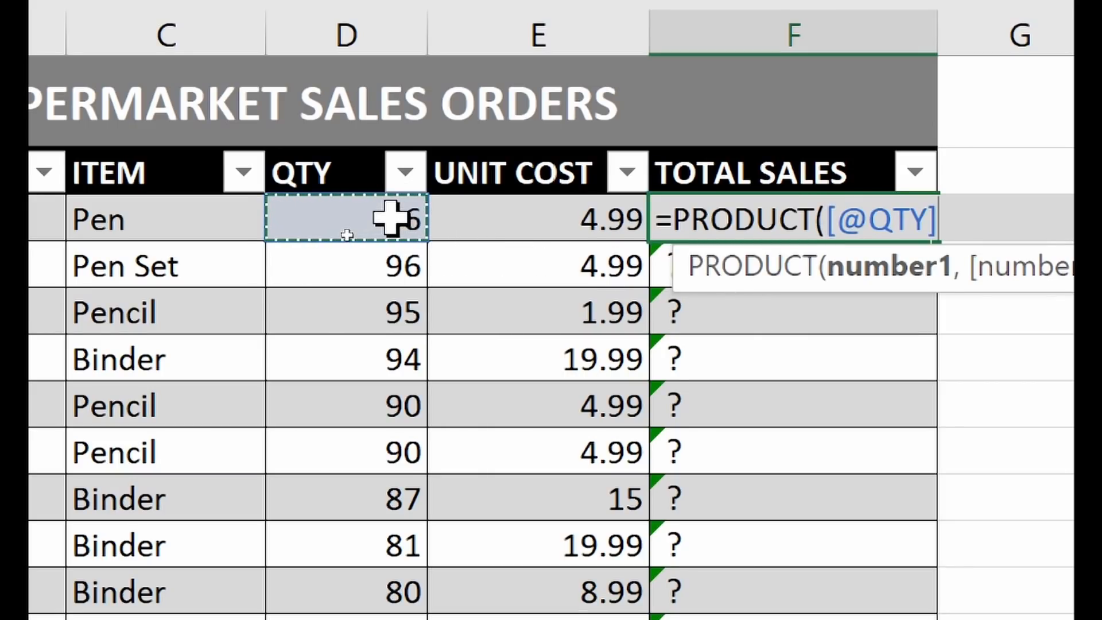
{"action": "type", "text": ","}
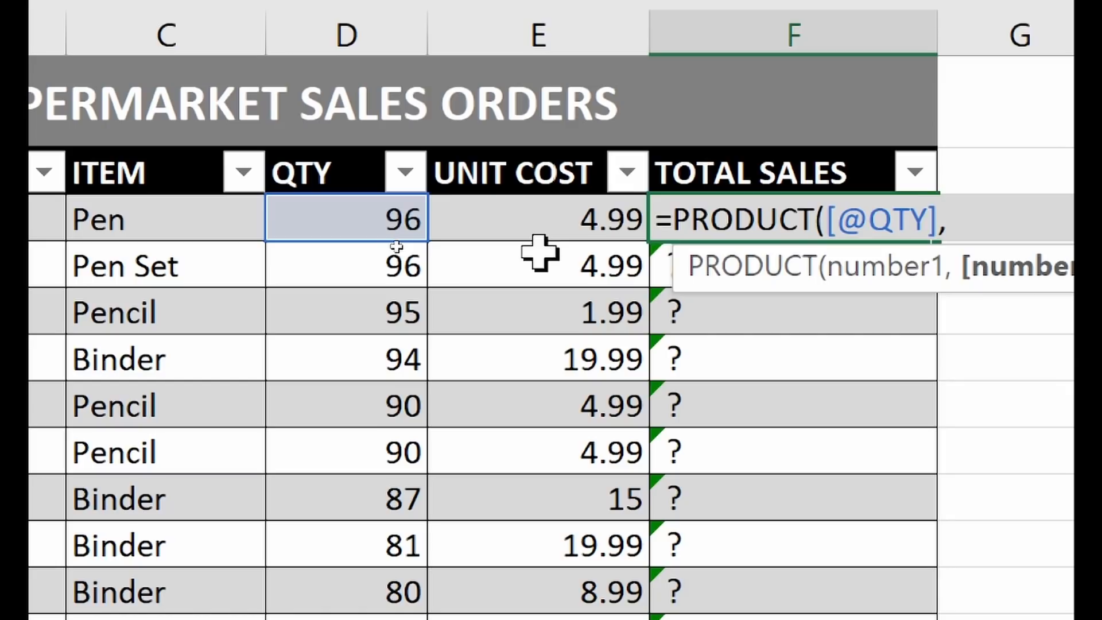
{"action": "left_click", "coordinate": [546, 217]}
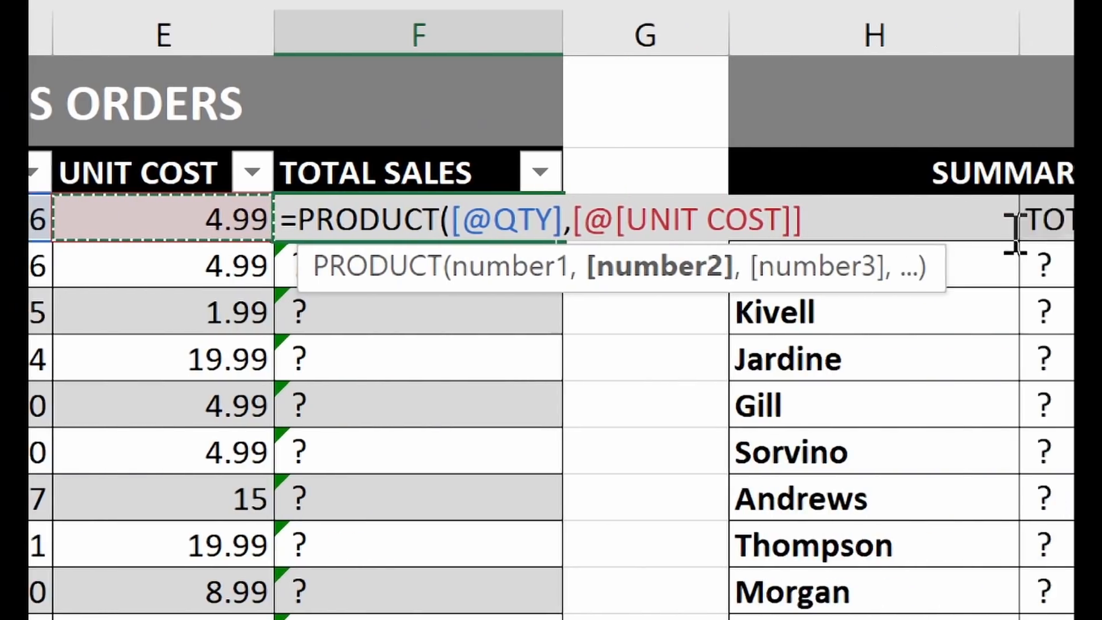
{"action": "type", "text": ")"}
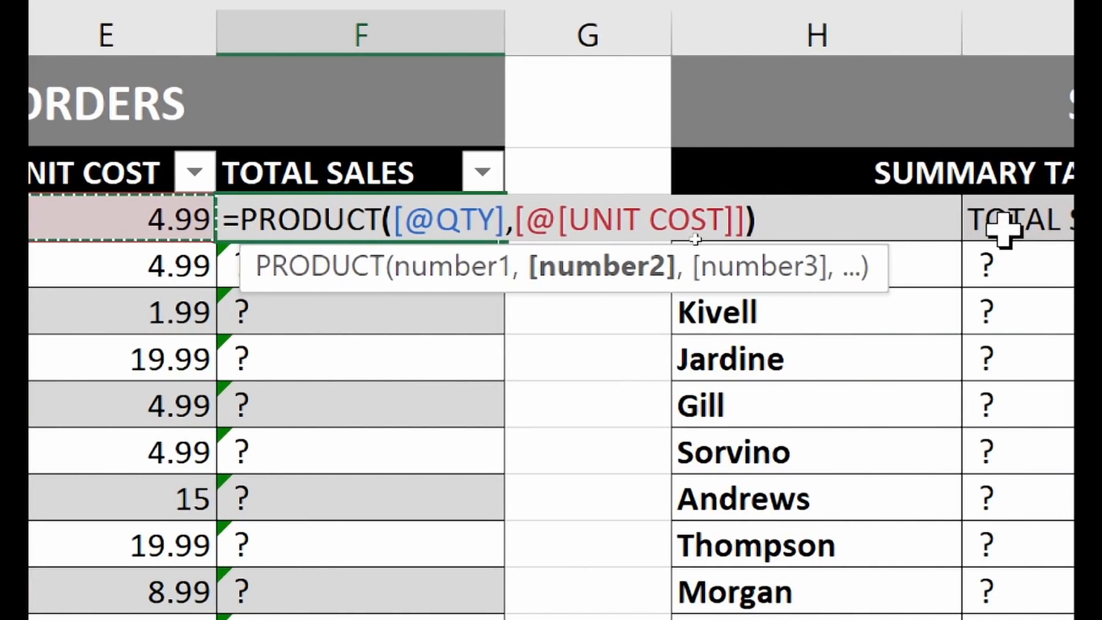
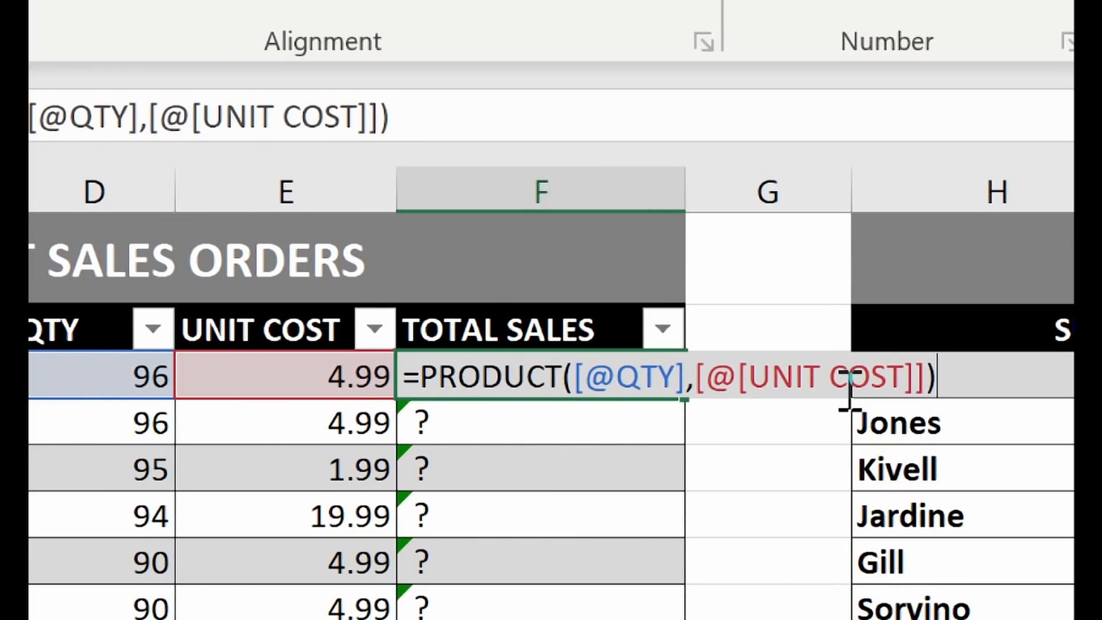
{"action": "key", "text": "Return"}
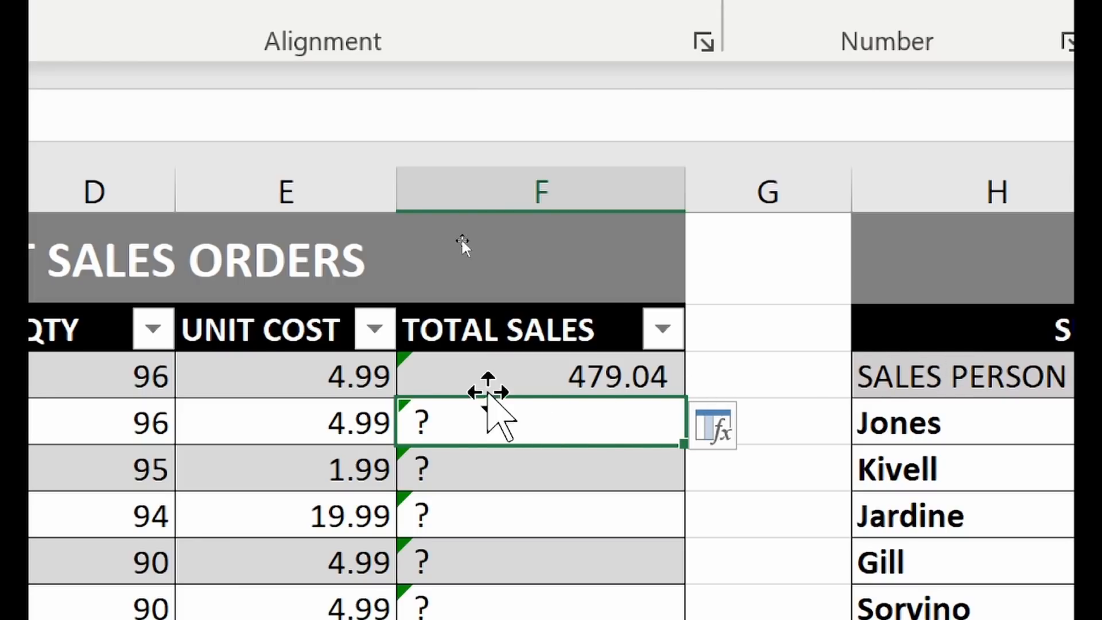
- Fill the PRODUCT formula from F3 down the TOTAL SALES column to F45
{"action": "left_click", "coordinate": [471, 376]}
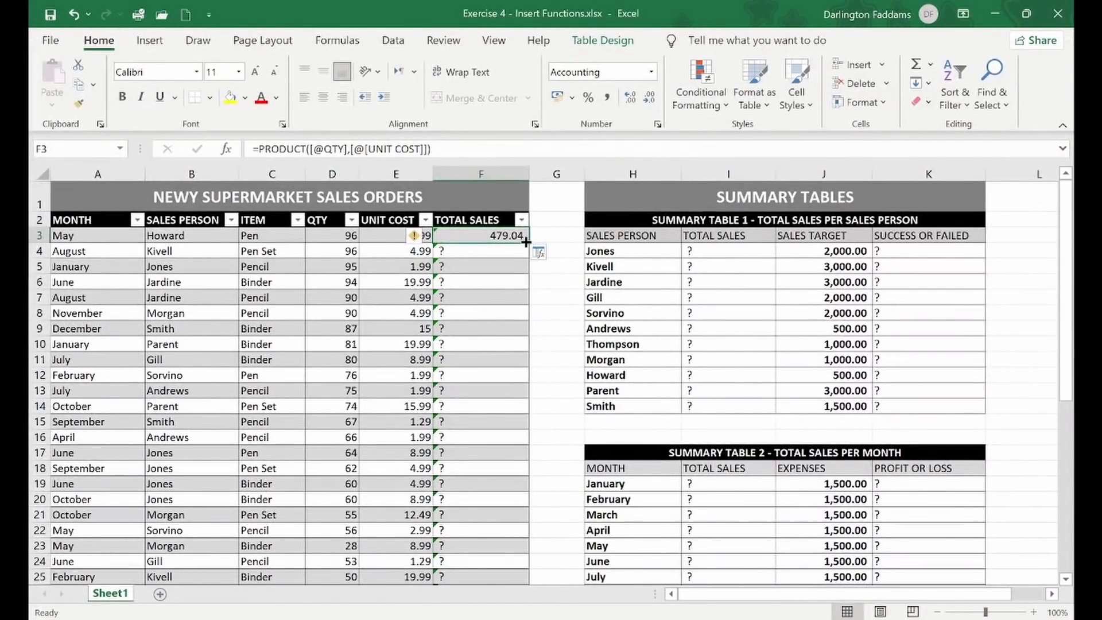
{"action": "double_click", "coordinate": [526, 244]}
{"action": "scroll", "coordinate": [529, 264], "scroll_direction": "down", "scroll_amount": 8}
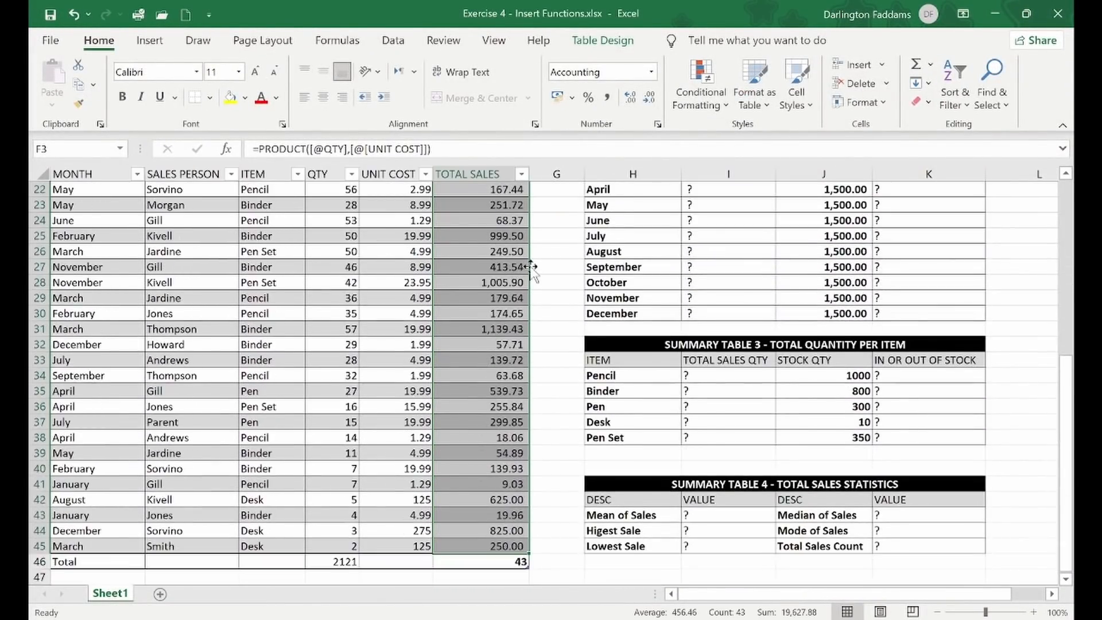
- Check the filled TOTAL SALES column and inspect the formulas in its first rows
{"action": "left_click", "coordinate": [536, 269]}
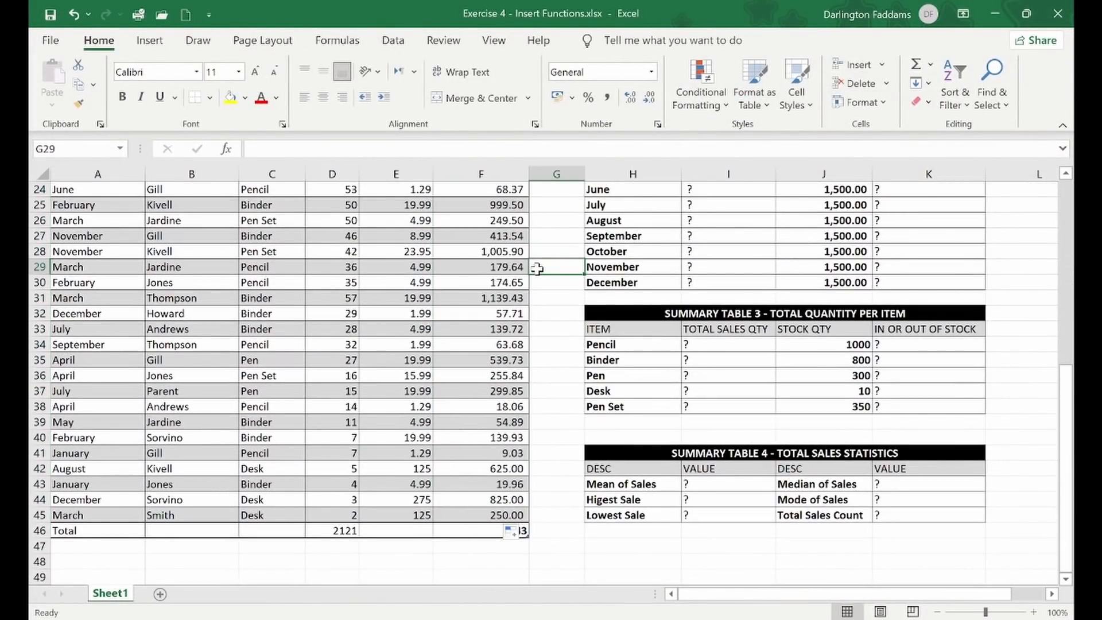
{"action": "left_click", "coordinate": [459, 377]}
{"action": "left_click", "coordinate": [403, 376]}
{"action": "scroll", "coordinate": [490, 377], "scroll_direction": "up", "scroll_amount": 1}
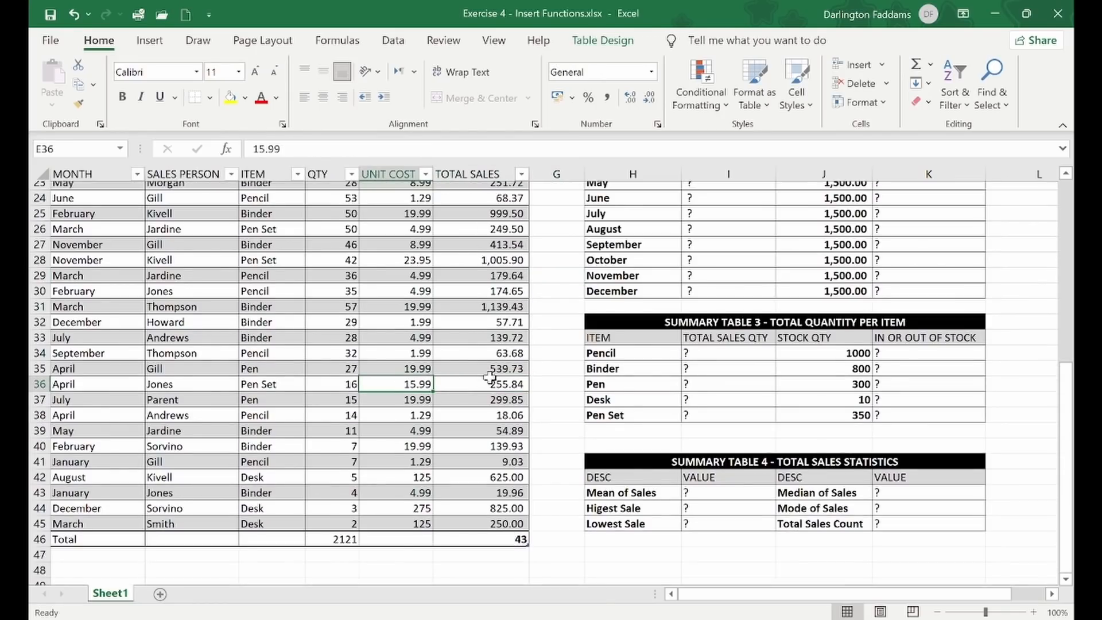
{"action": "scroll", "coordinate": [490, 377], "scroll_direction": "up", "scroll_amount": 7}
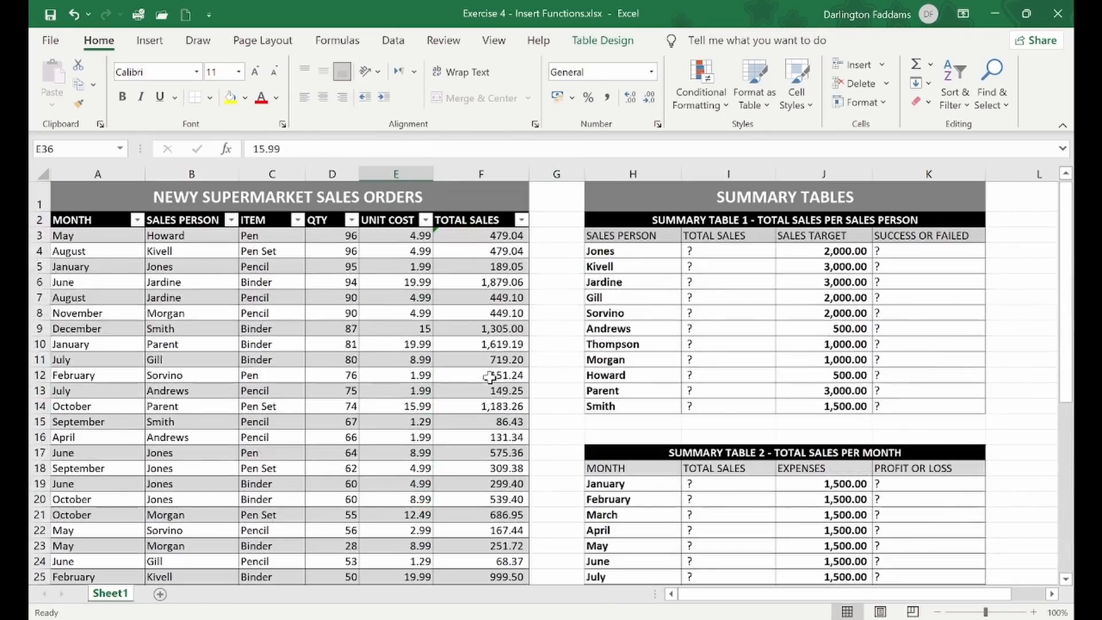
{"action": "left_click", "coordinate": [494, 235]}
{"action": "left_click", "coordinate": [494, 251]}
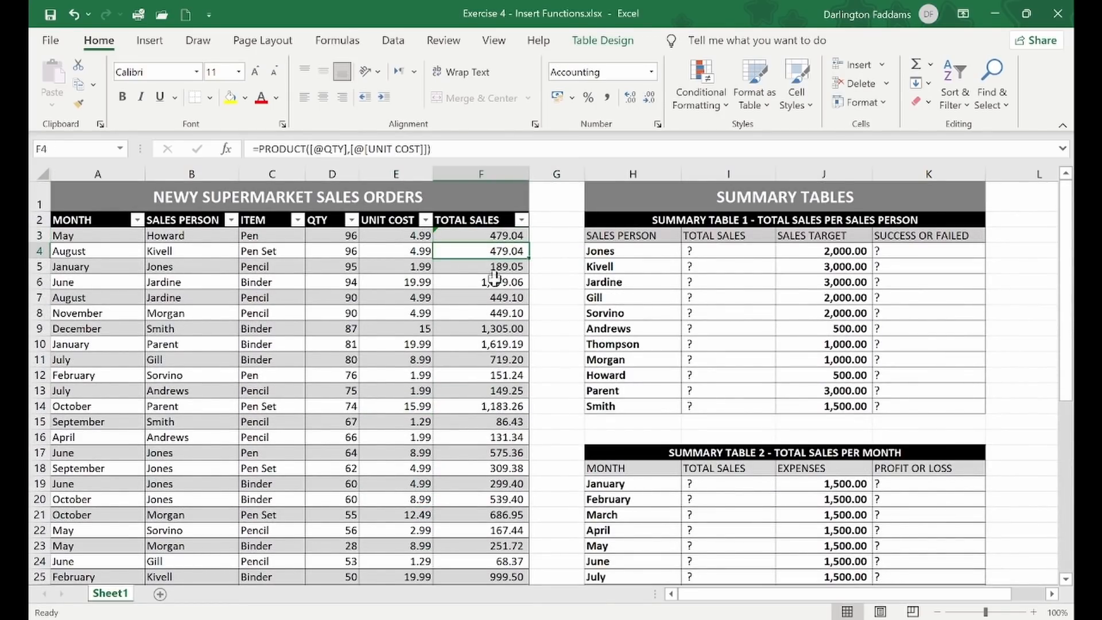
{"action": "left_click", "coordinate": [495, 280]}
{"action": "left_click", "coordinate": [495, 237]}
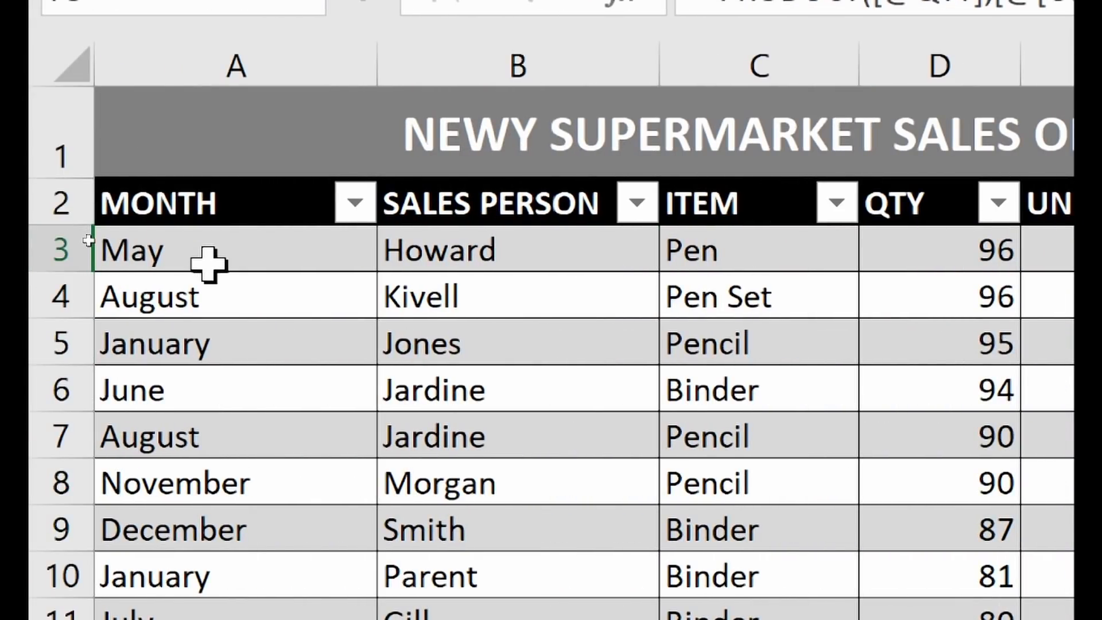
- Review the sales person, item, quantity, unit cost and total sales of the first order in row 3
{"action": "left_click", "coordinate": [525, 257]}
{"action": "left_click", "coordinate": [775, 248]}
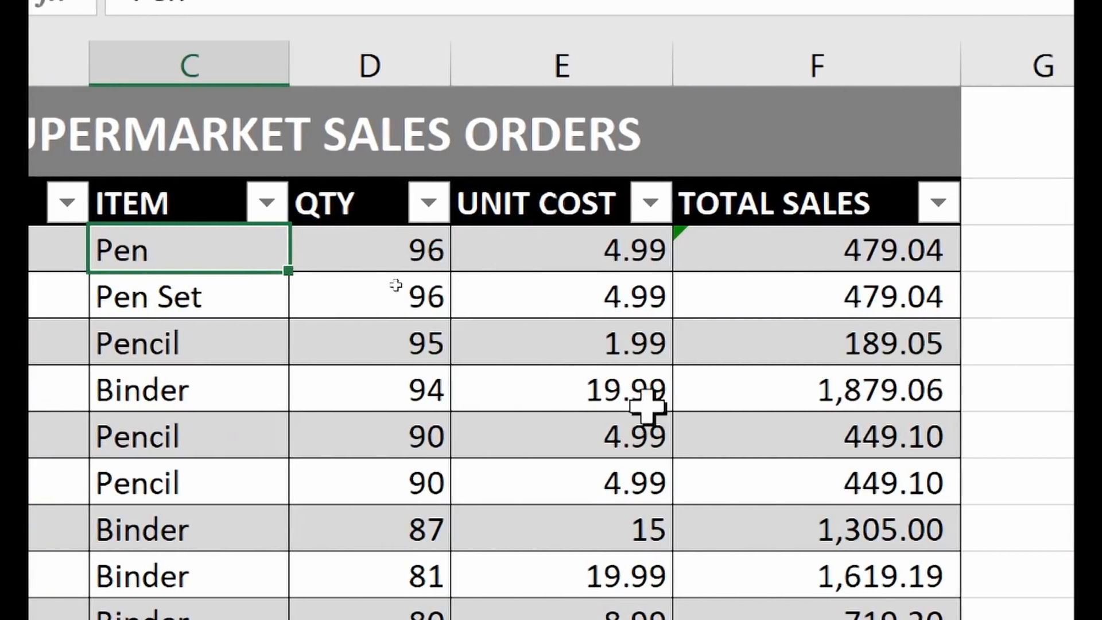
{"action": "left_click", "coordinate": [387, 250]}
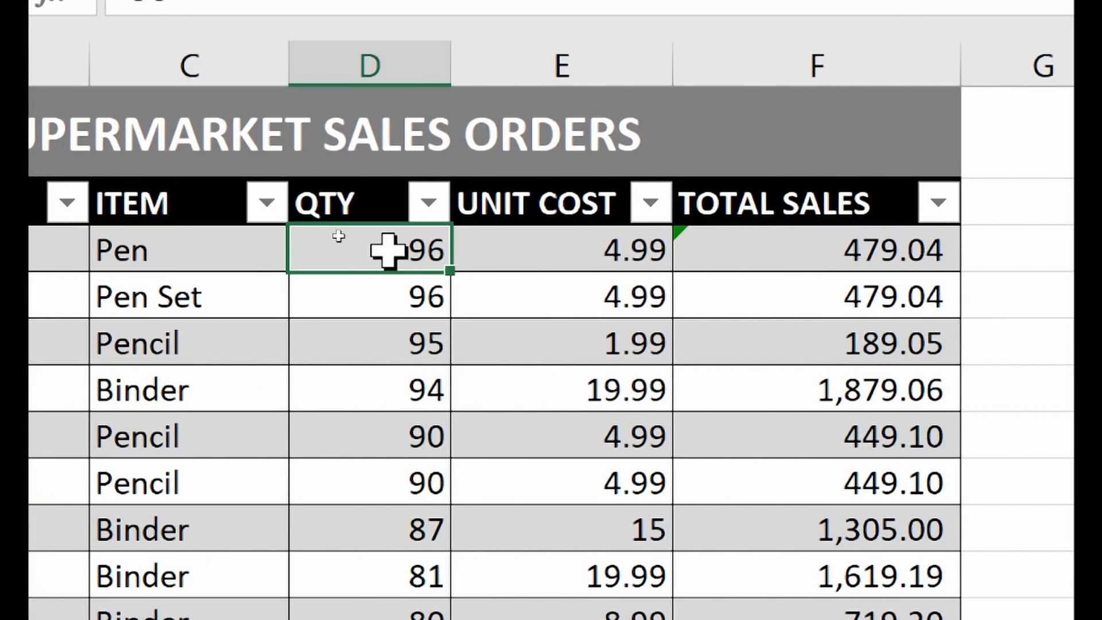
{"action": "left_click", "coordinate": [583, 247]}
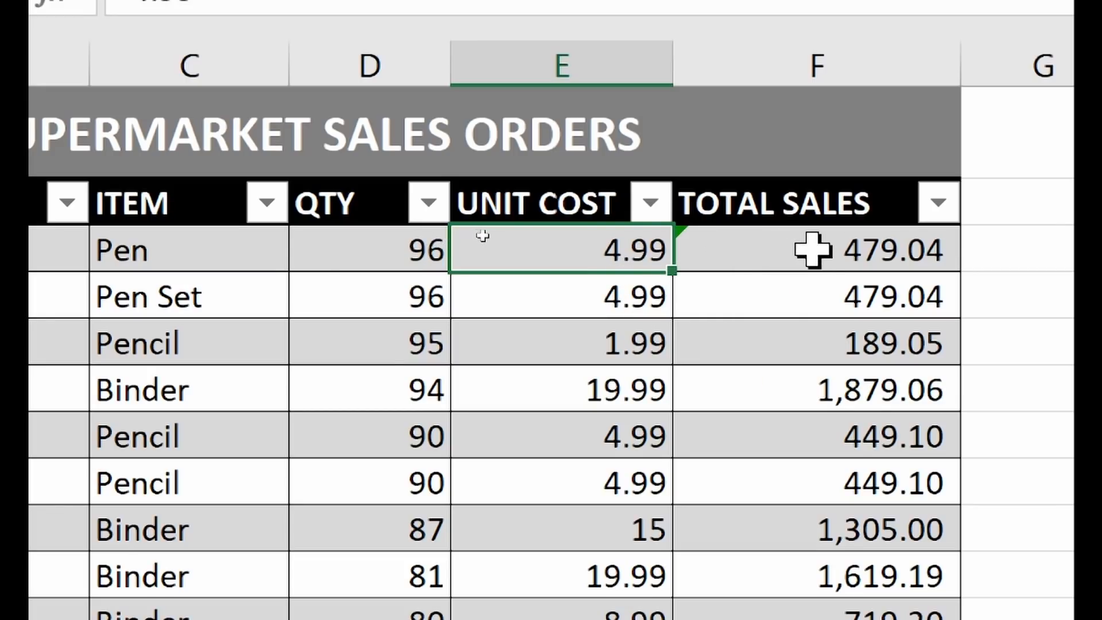
{"action": "left_click", "coordinate": [837, 250]}
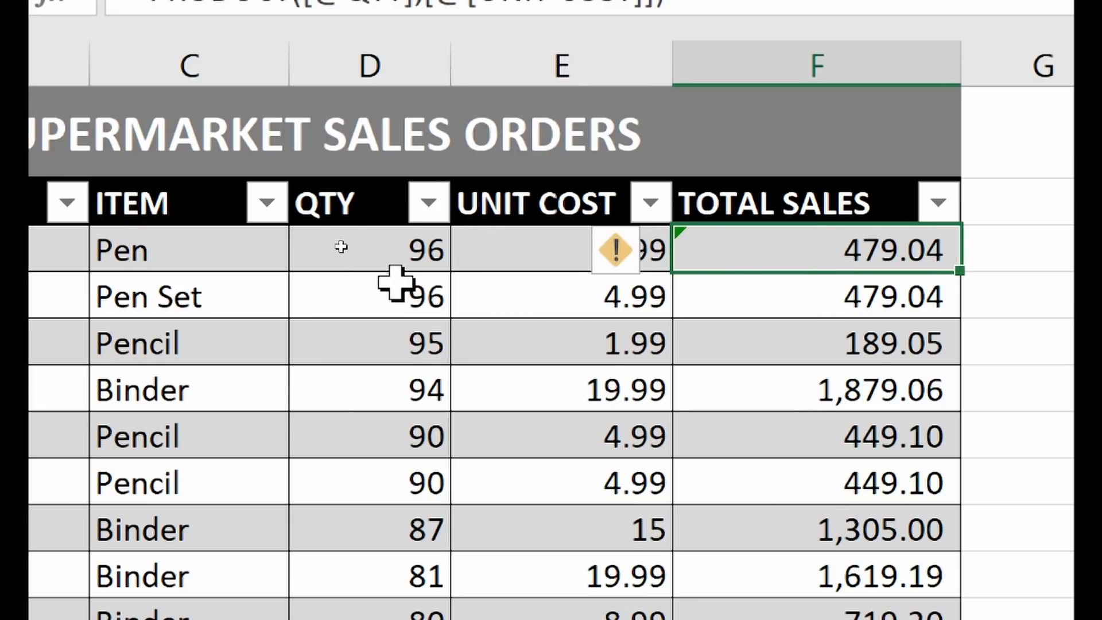
{"action": "left_click", "coordinate": [396, 251]}
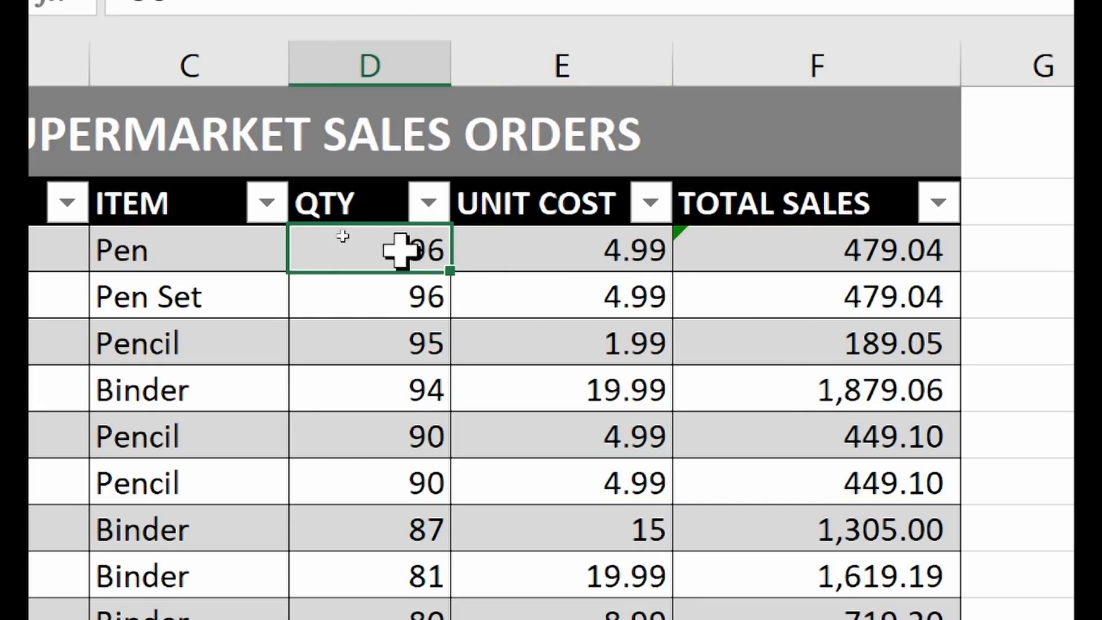
{"action": "left_click", "coordinate": [604, 263]}
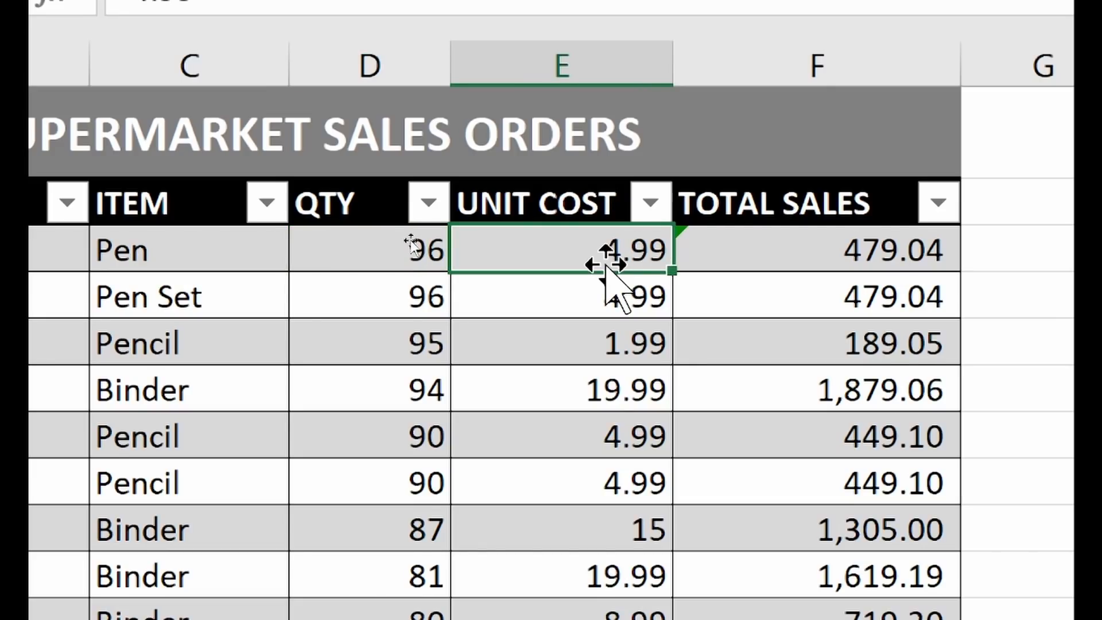
- Retype the first order's total sales formula in F3 with separate cell references as =PRODUCT(D3,E3)
{"action": "left_click", "coordinate": [794, 248]}
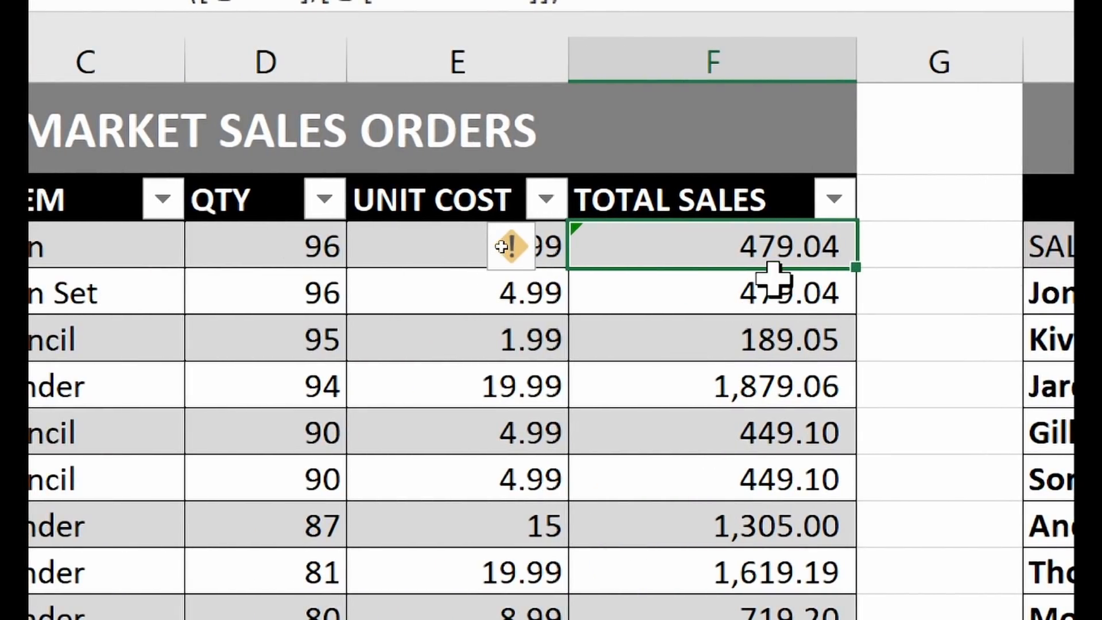
{"action": "type", "text": "="}
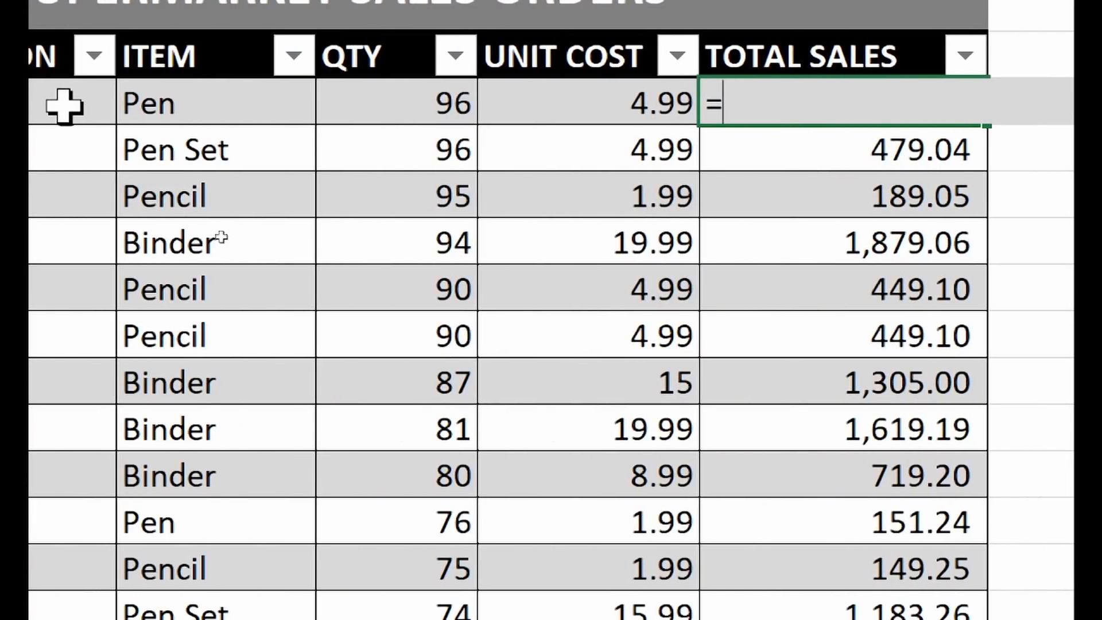
{"action": "type", "text": "PRODUCT"}
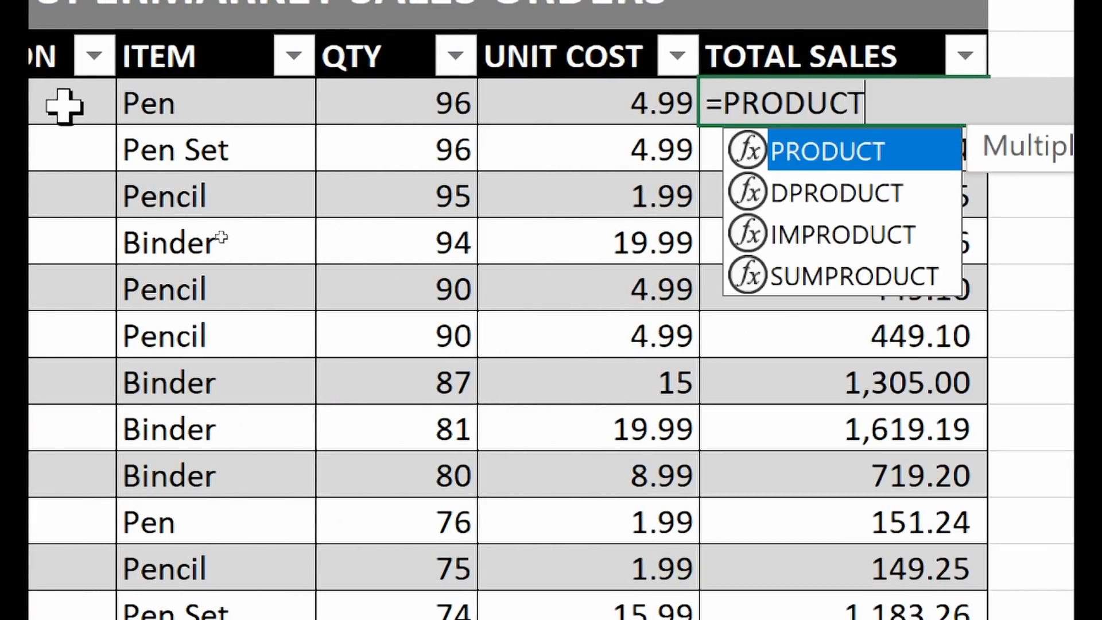
{"action": "type", "text": "("}
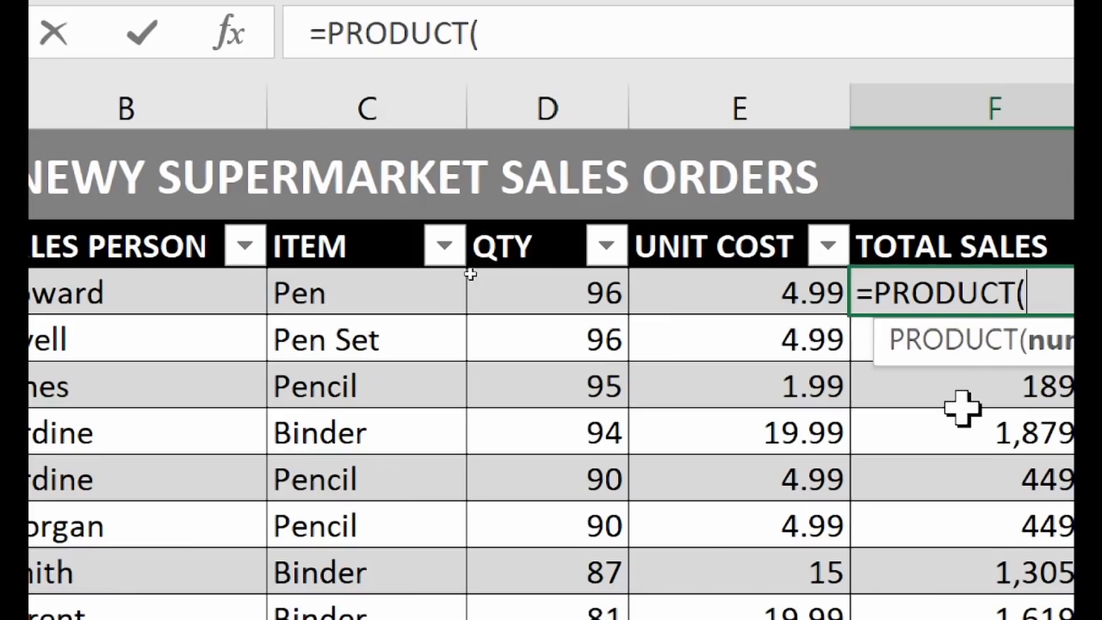
{"action": "type", "text": "D3"}
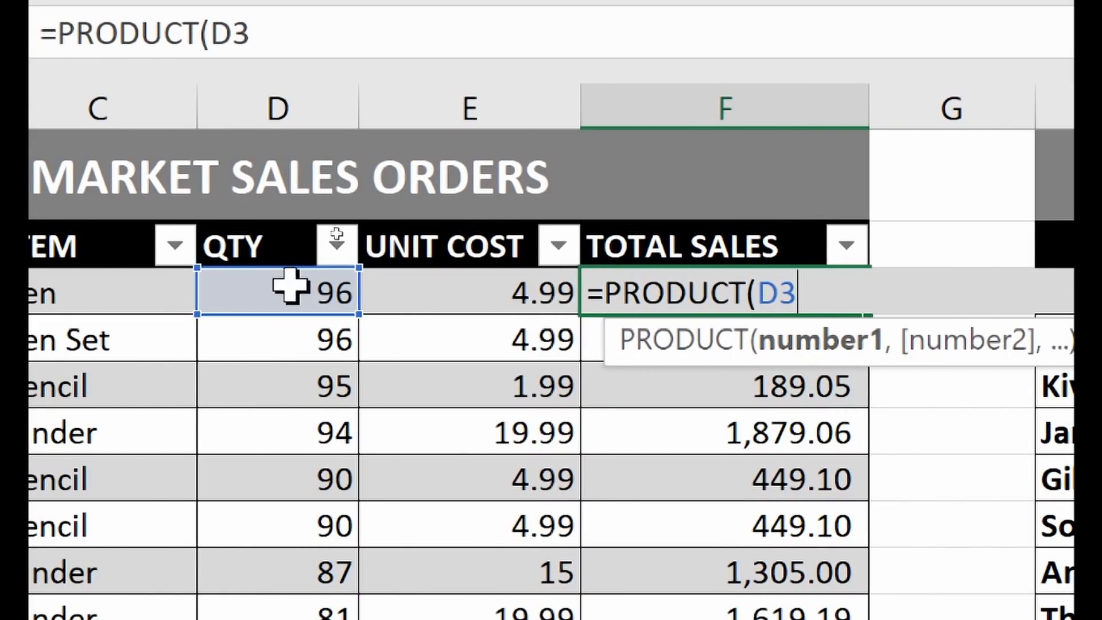
{"action": "type", "text": ","}
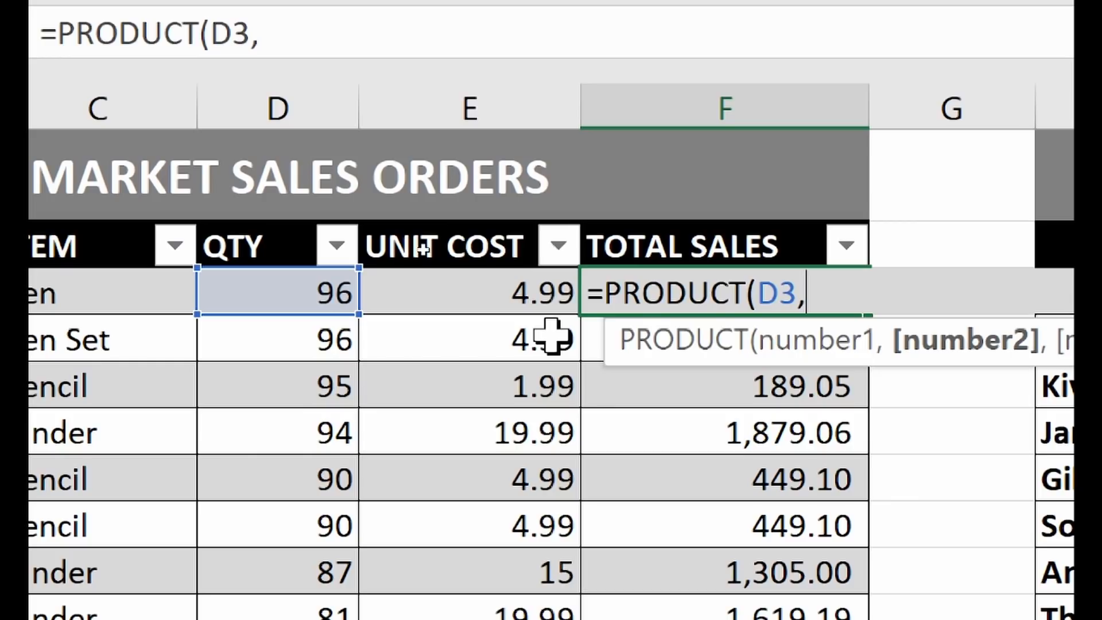
{"action": "type", "text": "E"}
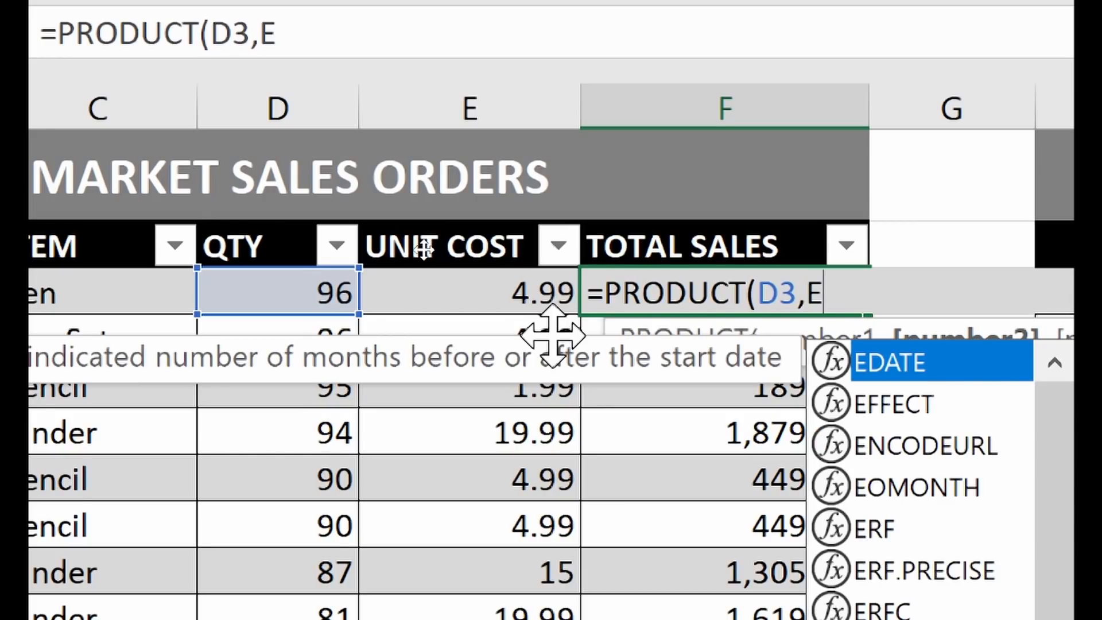
{"action": "type", "text": "3)"}
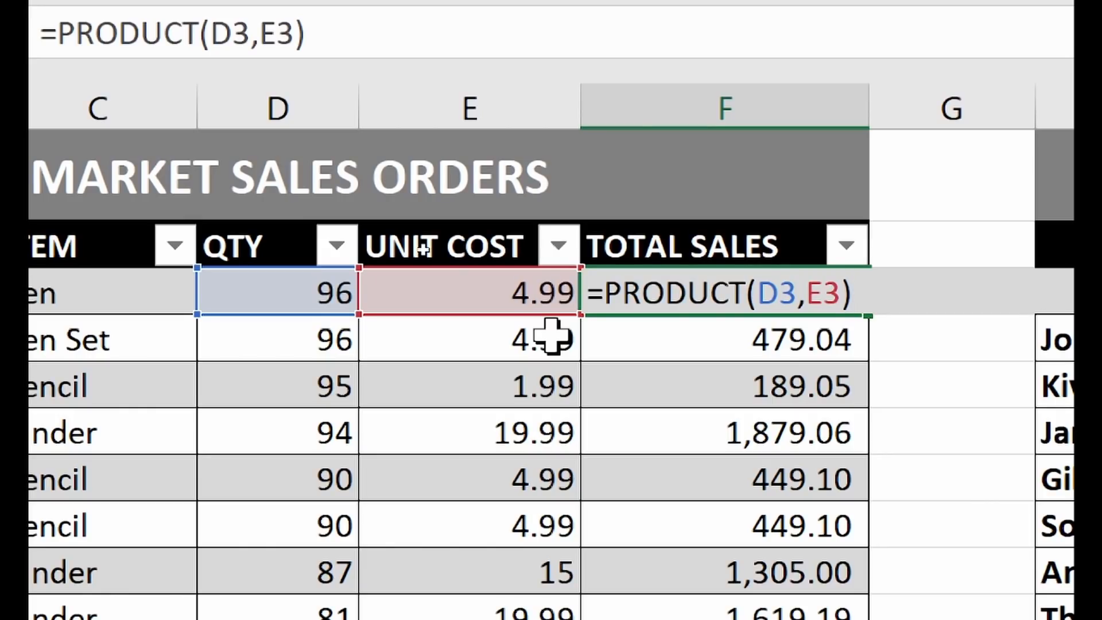
- Change the F3 formula to the range form =PRODUCT(D3:E3), enter it and reselect the cell to check it
{"action": "key", "text": "BackSpace"}
{"action": "key", "text": "BackSpace"}
{"action": "key", "text": "BackSpace"}
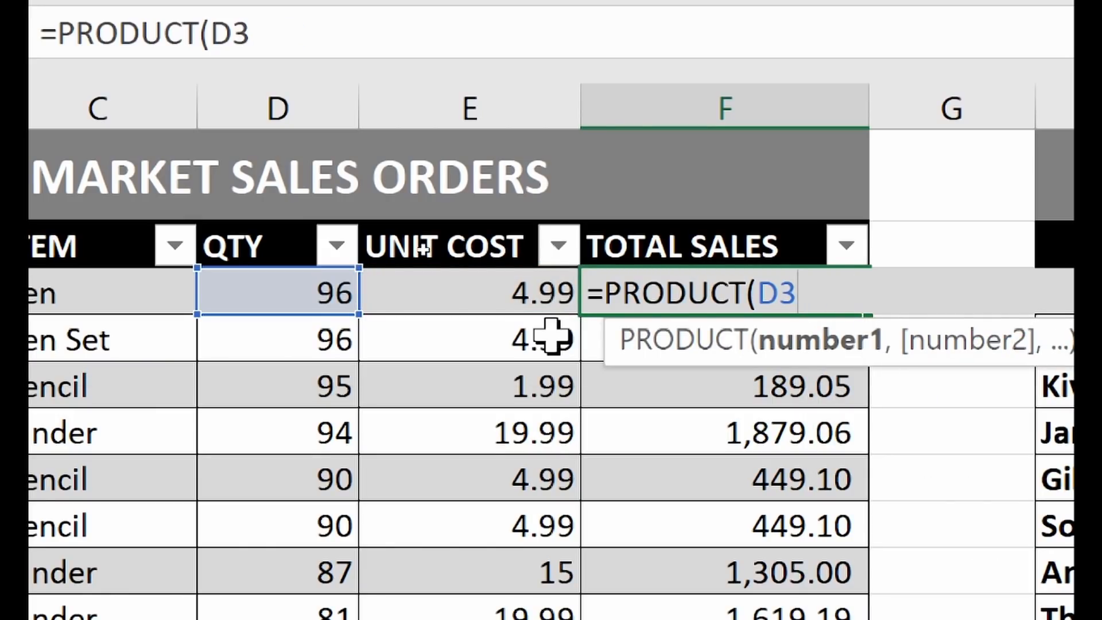
{"action": "type", "text": ":E3)"}
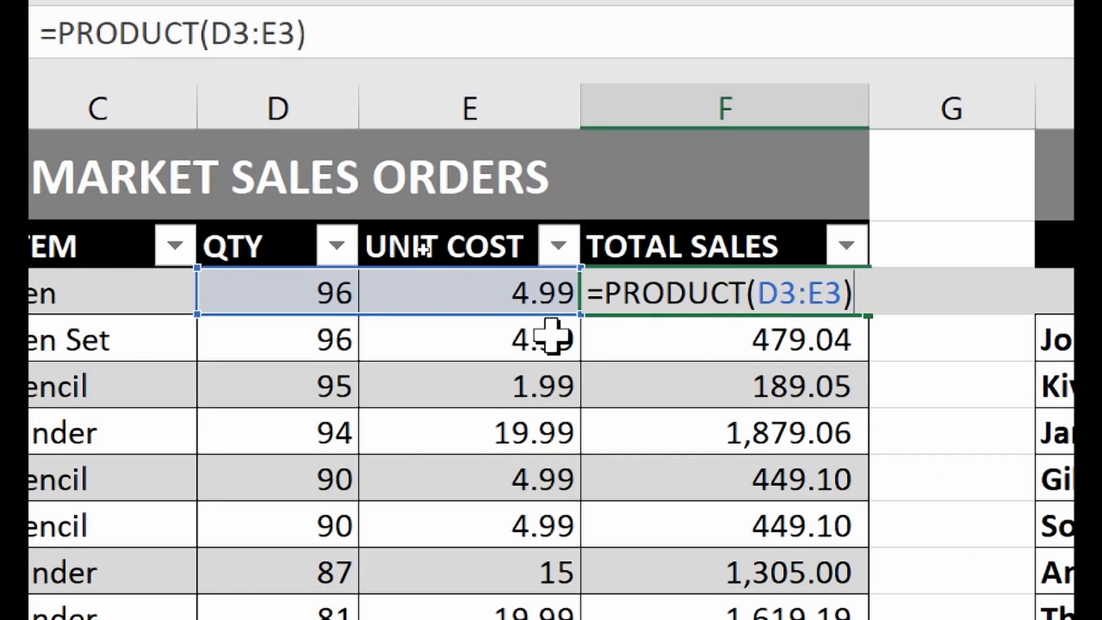
{"action": "key", "text": "Return"}
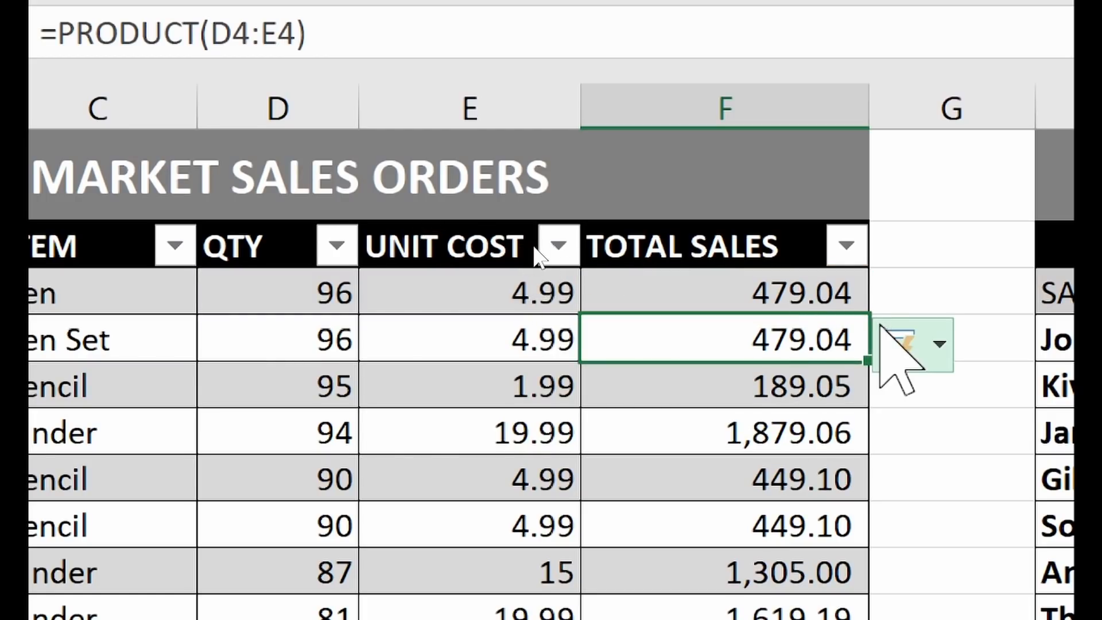
{"action": "left_click", "coordinate": [779, 292]}
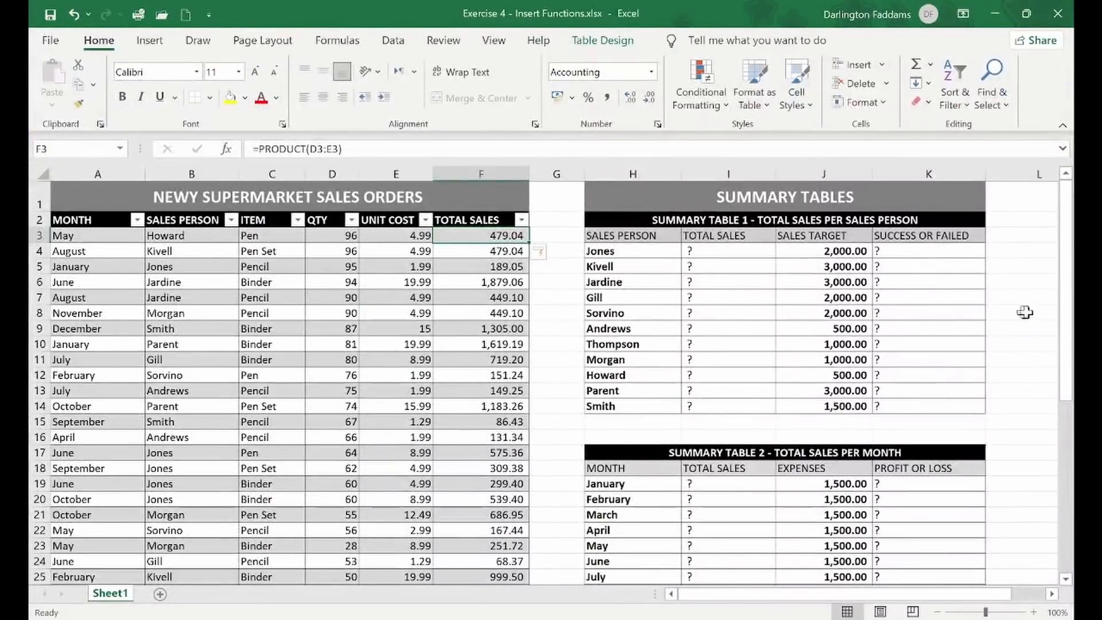
- Zoom the worksheet to 160% and bring Summary Table 1 into view
{"action": "left_click", "coordinate": [928, 283]}
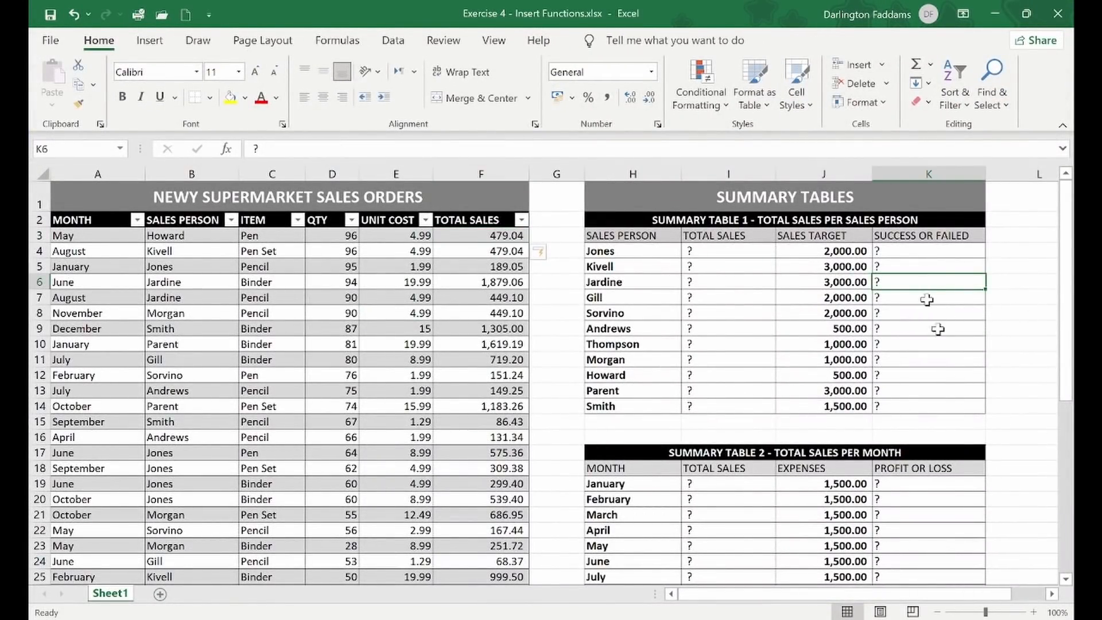
{"action": "left_click", "coordinate": [1033, 612]}
{"action": "left_click", "coordinate": [1034, 612]}
{"action": "left_click", "coordinate": [1034, 612]}
{"action": "left_click", "coordinate": [1034, 612]}
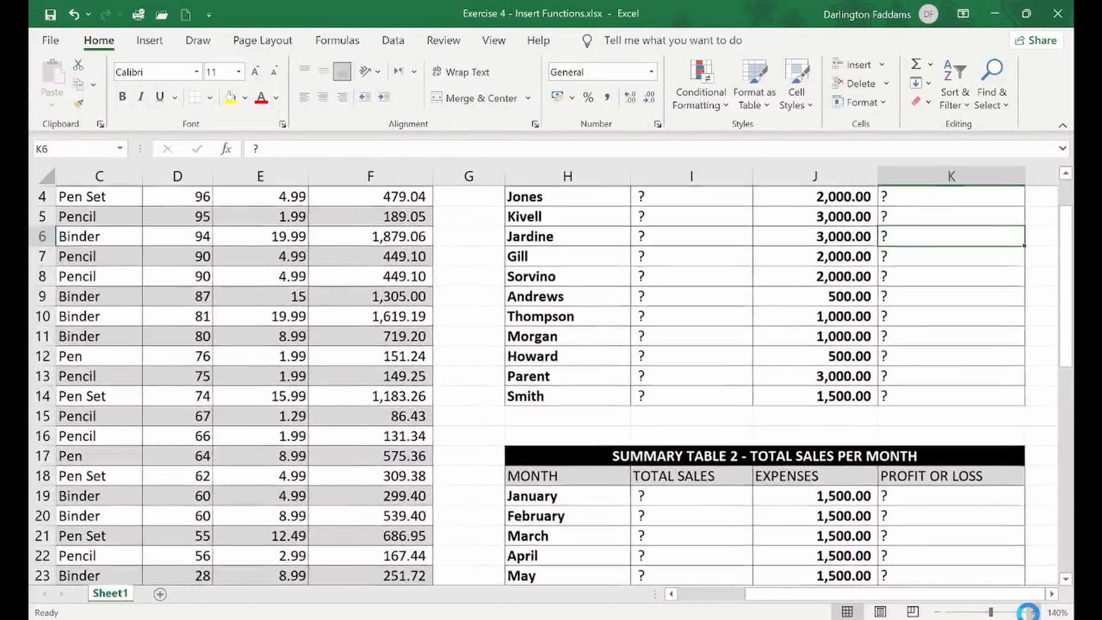
{"action": "left_click", "coordinate": [1034, 612]}
{"action": "left_click", "coordinate": [1033, 612]}
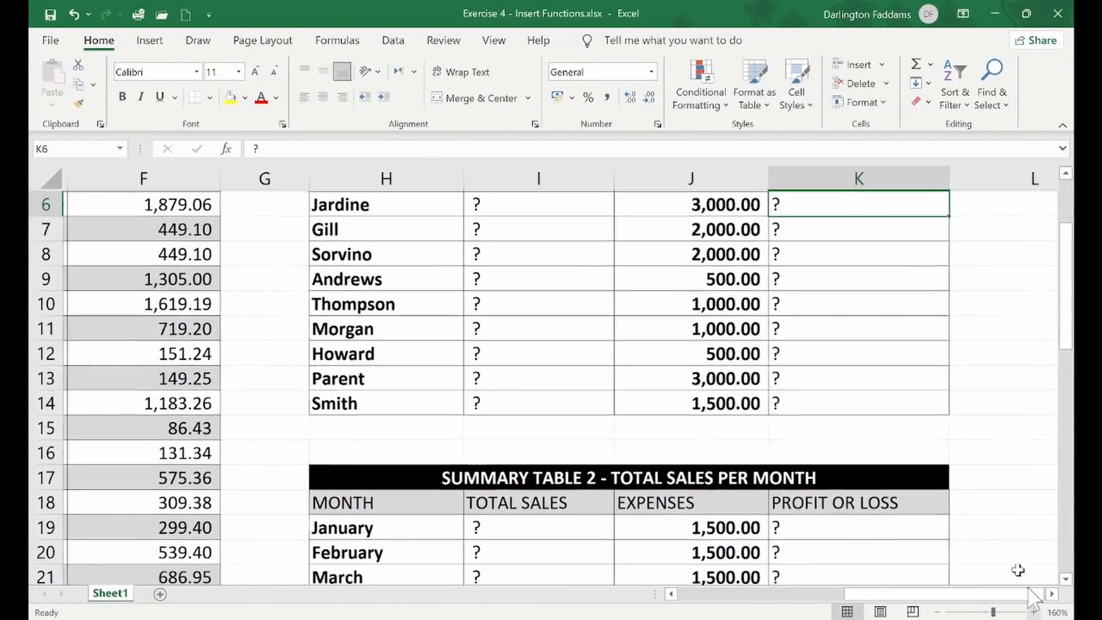
{"action": "scroll", "coordinate": [976, 475], "scroll_direction": "up", "scroll_amount": 2}
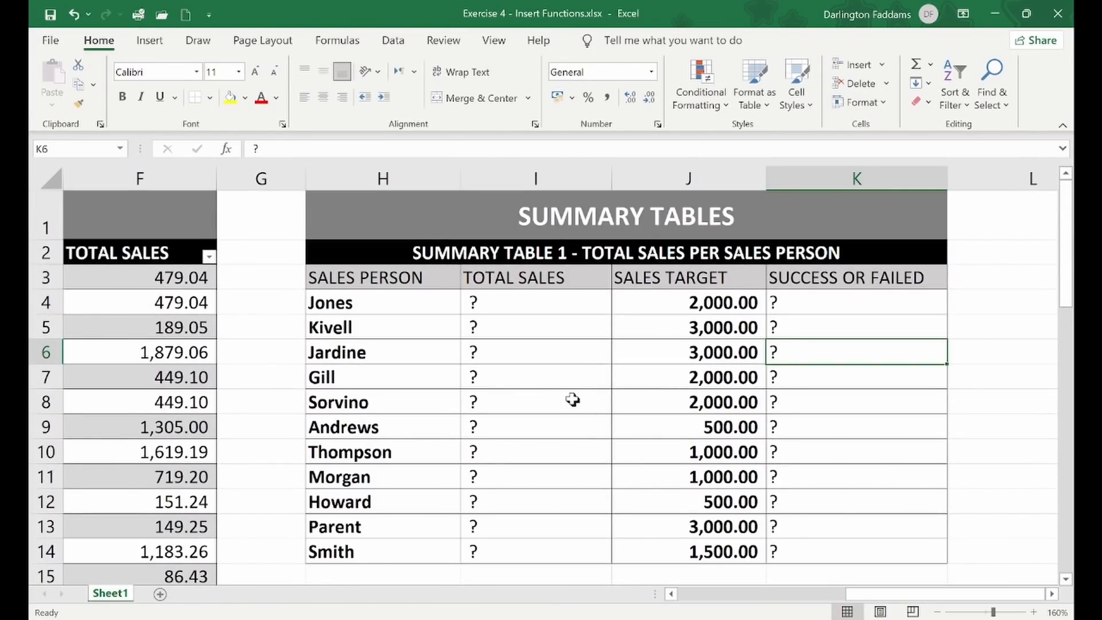
- Select I4 in Summary Table 1, consult the SUMIF task (b) in the Word class test, and return to Excel
{"action": "left_click", "coordinate": [521, 304]}
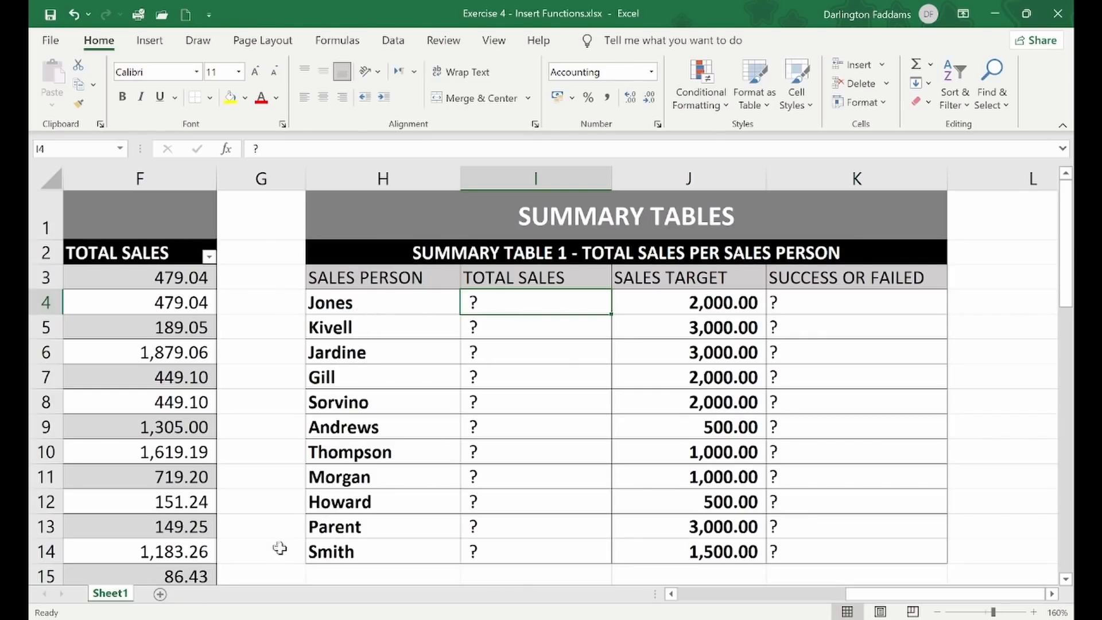
{"action": "key", "text": "alt+Tab"}
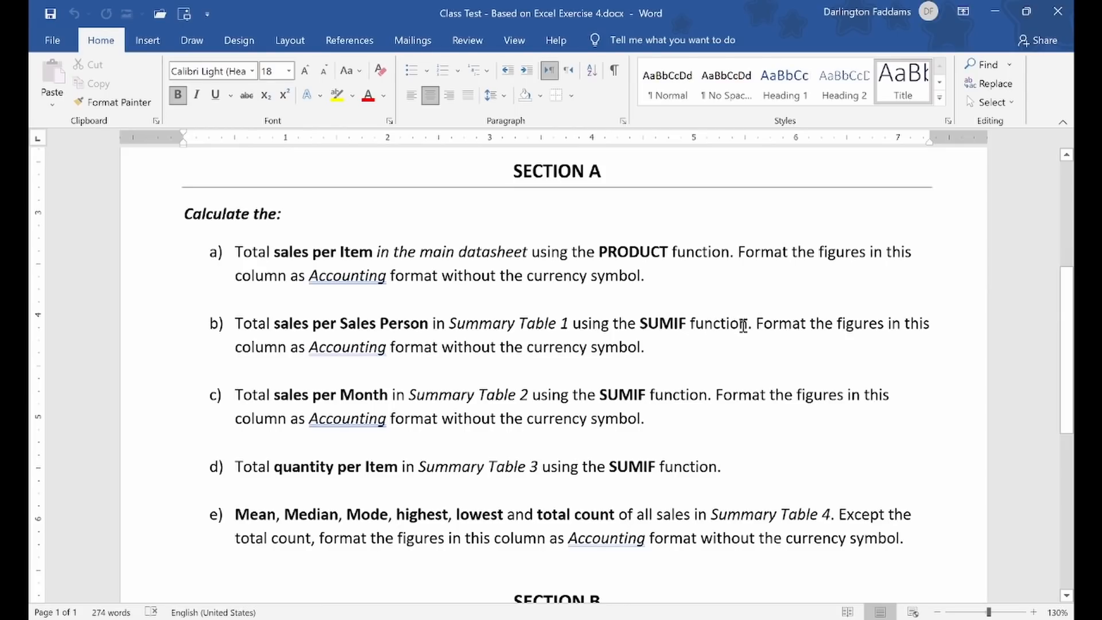
{"action": "left_click", "coordinate": [1006, 8]}
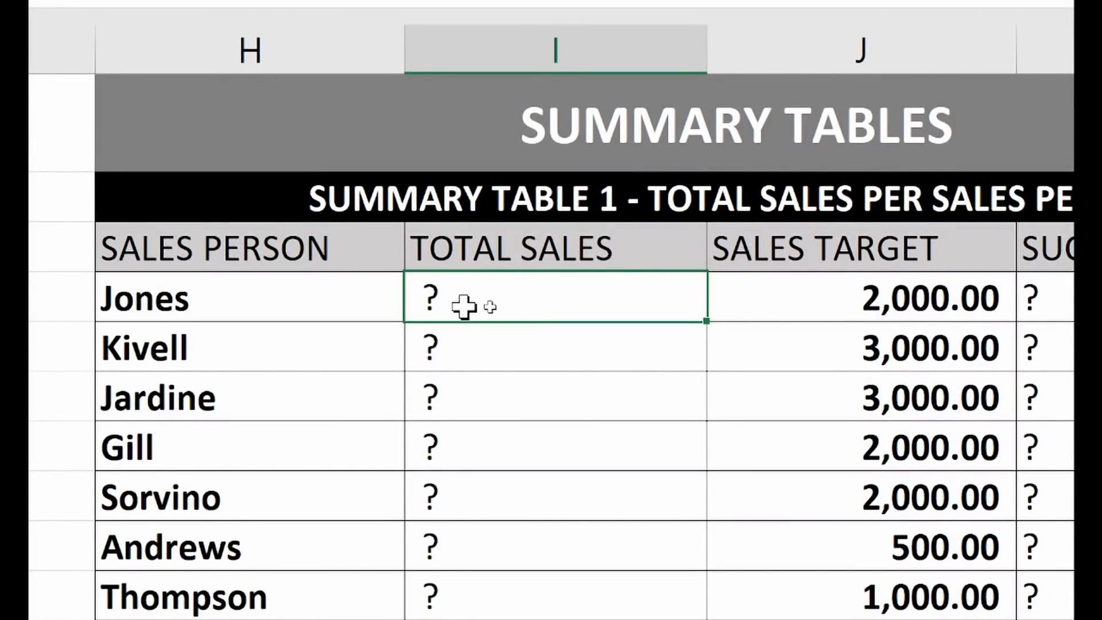
{"action": "type", "text": "=SUMIF"}
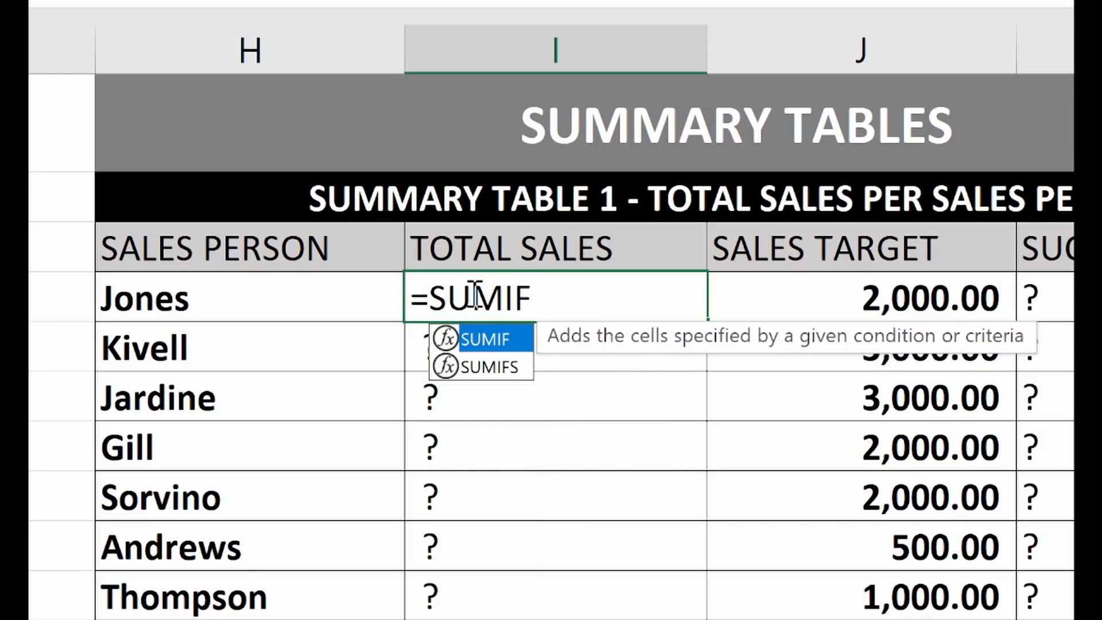
{"action": "type", "text": "("}
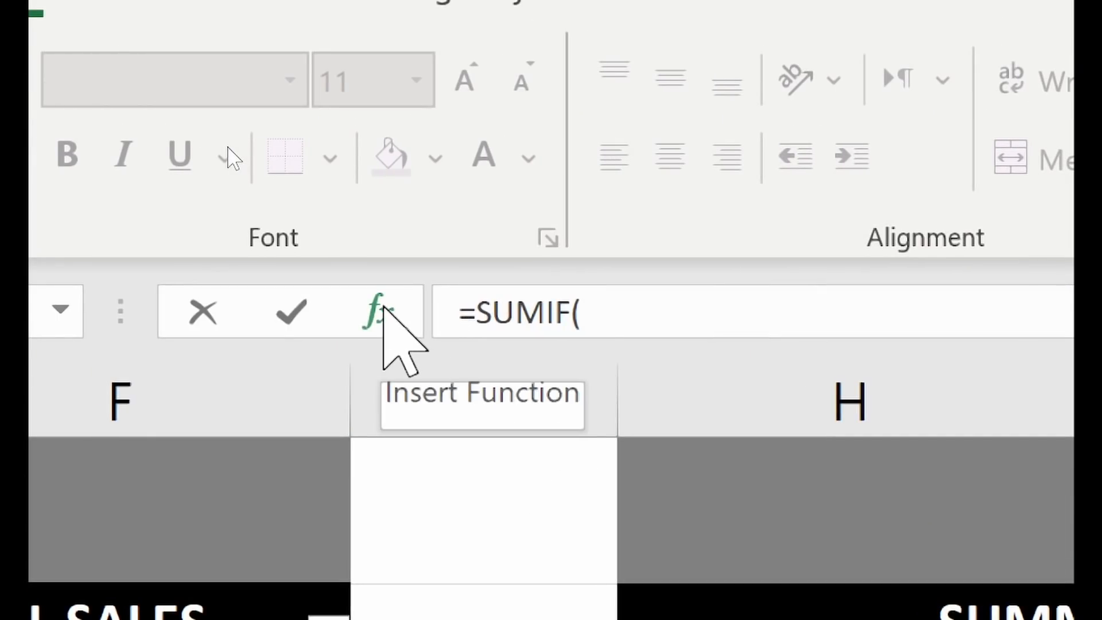
{"action": "left_click", "coordinate": [384, 312]}
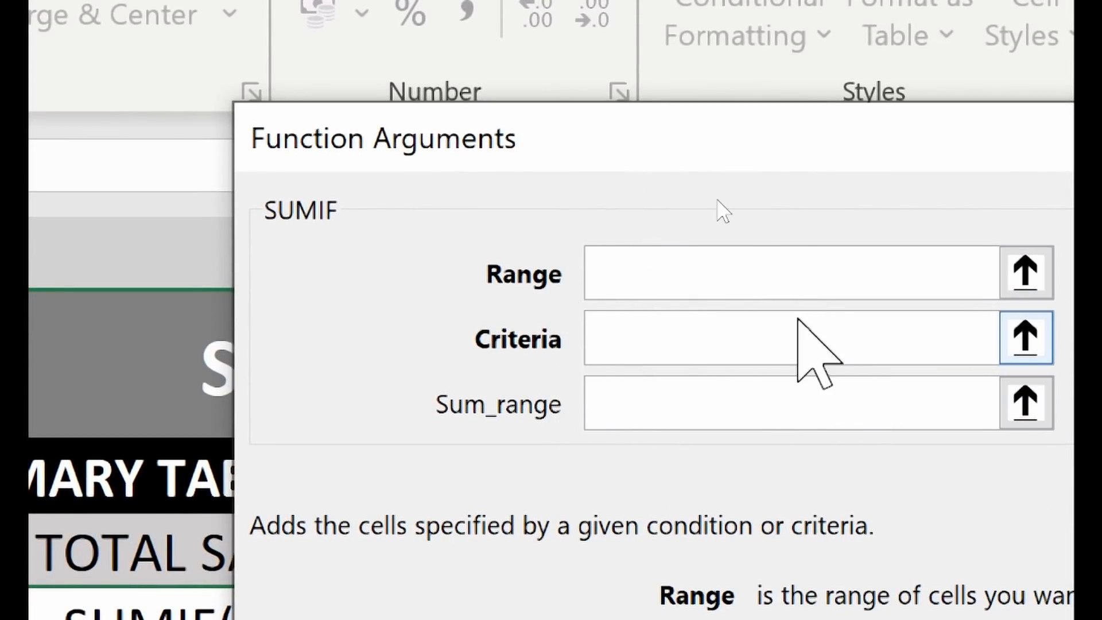
{"action": "left_click", "coordinate": [882, 133]}
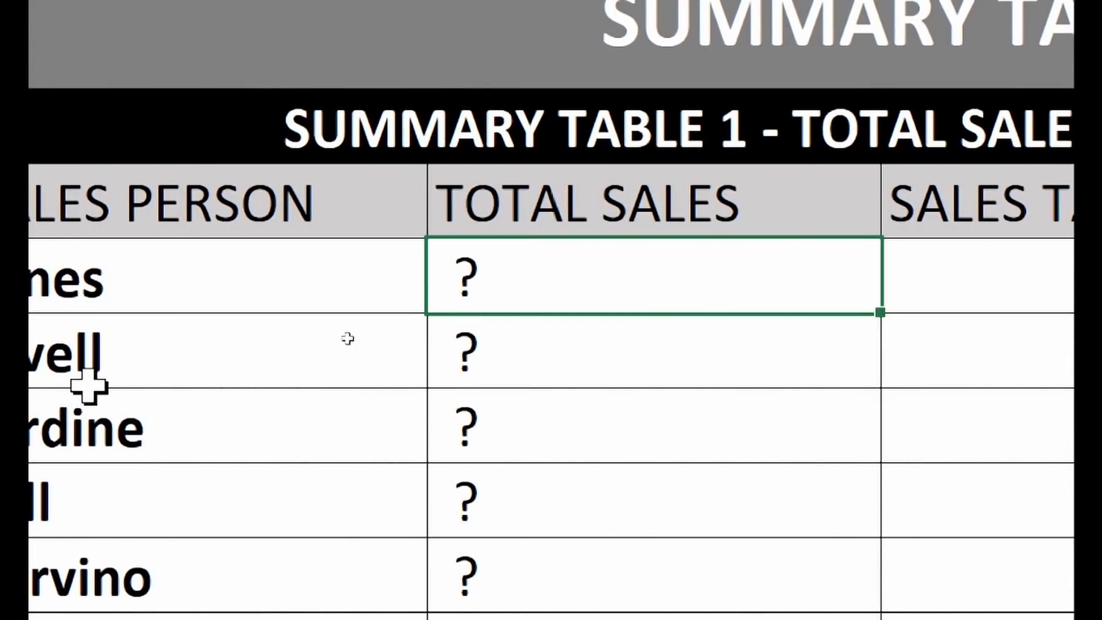
- Begin a SUMIF formula in I4 with the entire SALES PERSON column, B:B, as its range
{"action": "type", "text": "=SUMIF"}
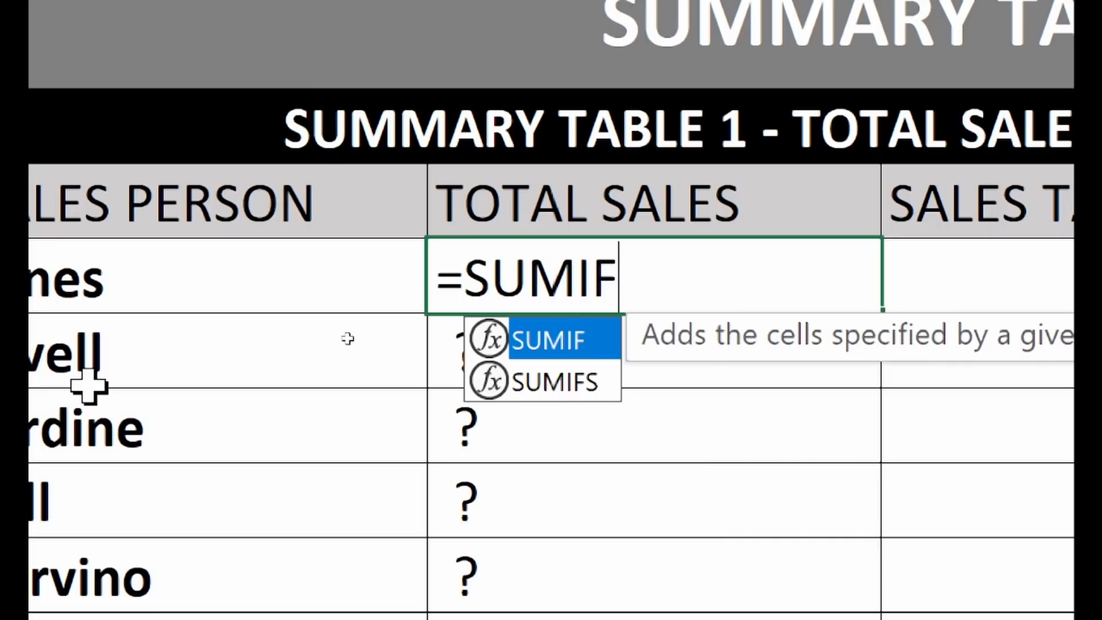
{"action": "type", "text": "("}
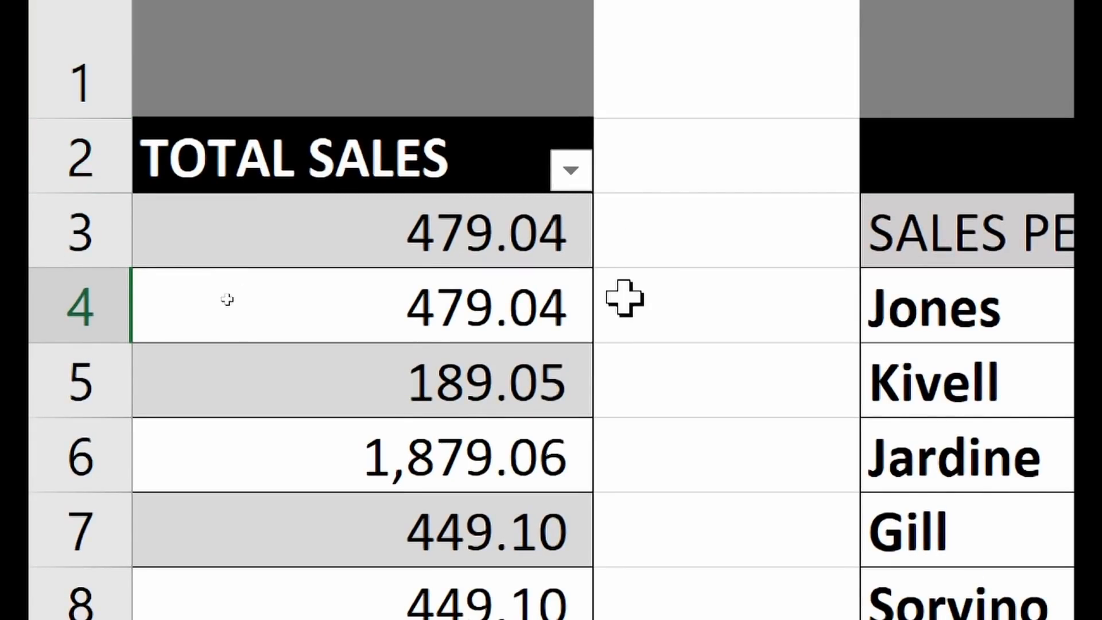
{"action": "scroll", "coordinate": [733, 320], "scroll_direction": "left", "scroll_amount": 3}
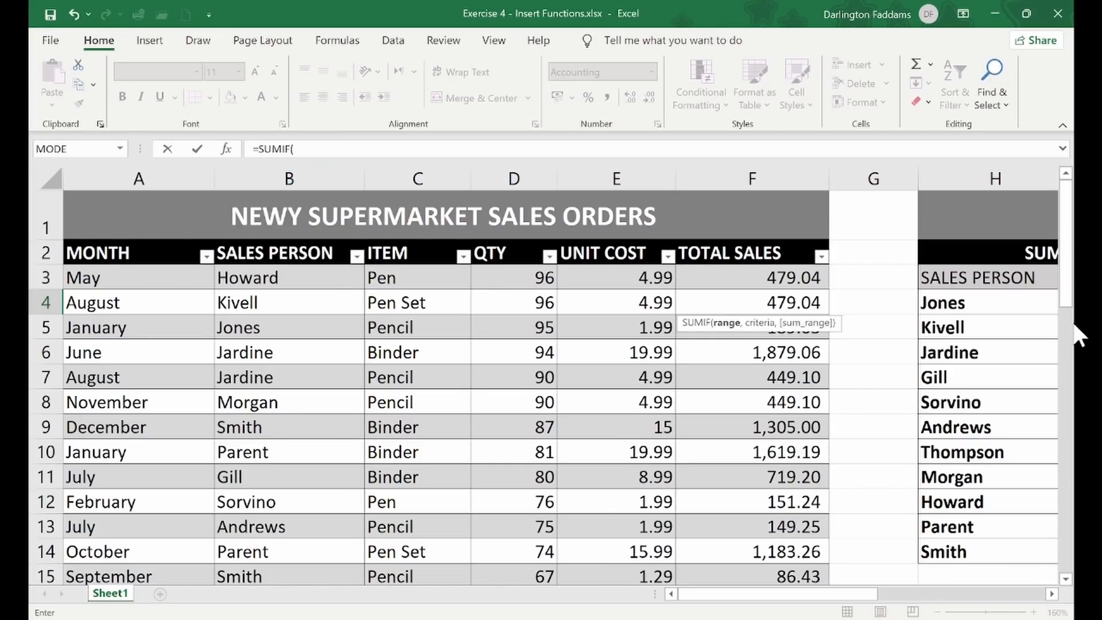
{"action": "scroll", "coordinate": [968, 326], "scroll_direction": "right", "scroll_amount": 5}
{"action": "scroll", "coordinate": [959, 325], "scroll_direction": "left", "scroll_amount": 5}
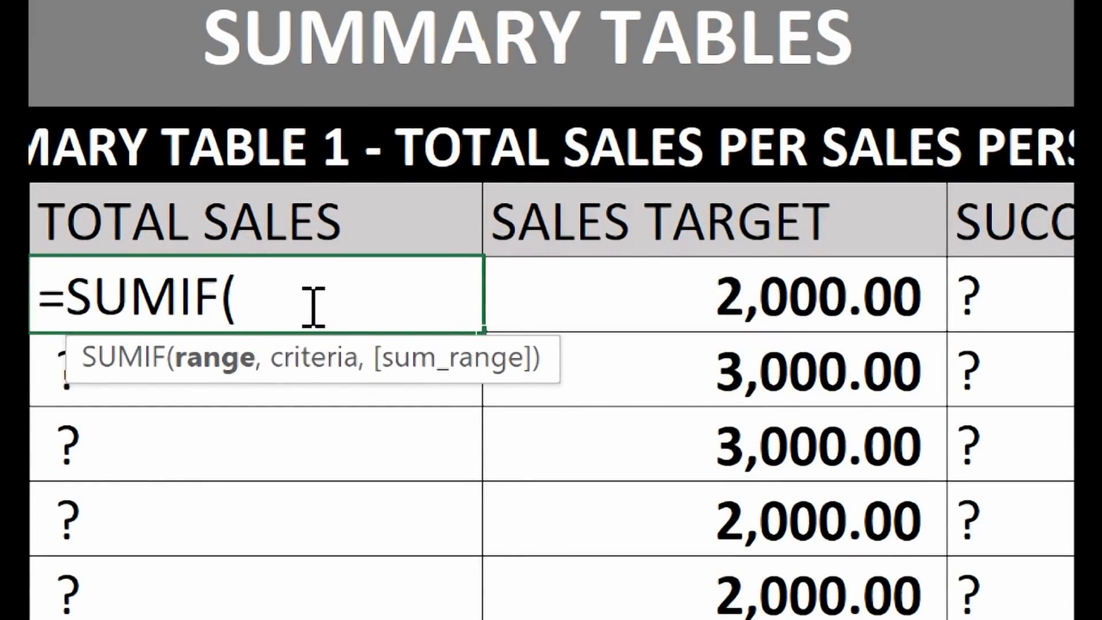
{"action": "type", "text": "B:B"}
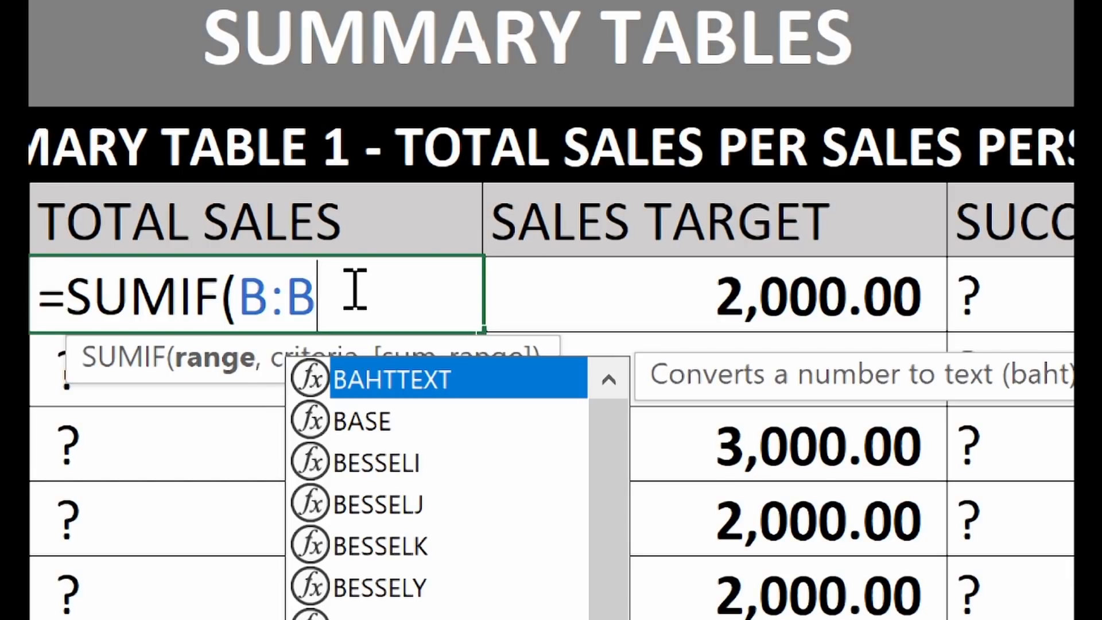
{"action": "key", "text": "Escape"}
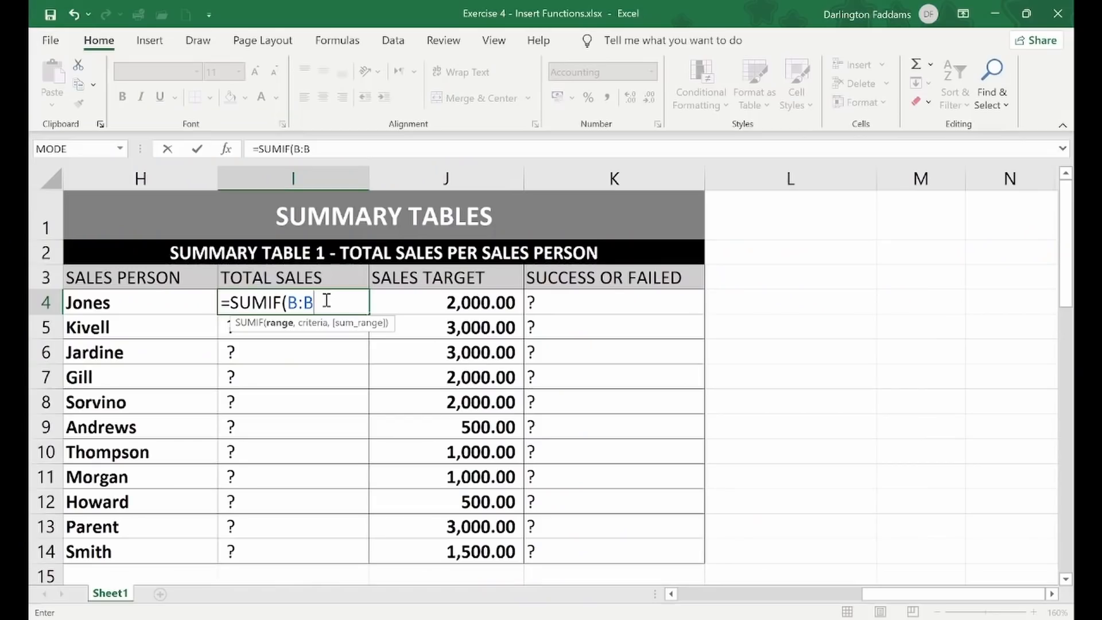
- Examine which cells of the sales orders table the B:B range covers, from the header through the lower rows
{"action": "scroll", "coordinate": [326, 301], "scroll_direction": "left", "scroll_amount": 5}
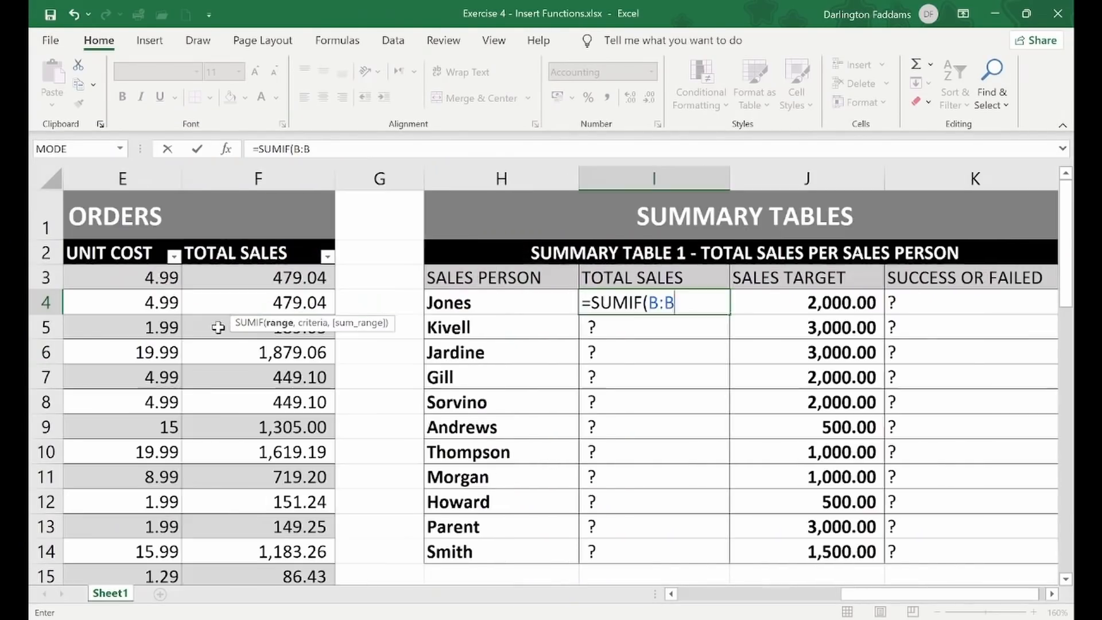
{"action": "scroll", "coordinate": [397, 239], "scroll_direction": "down", "scroll_amount": 20}
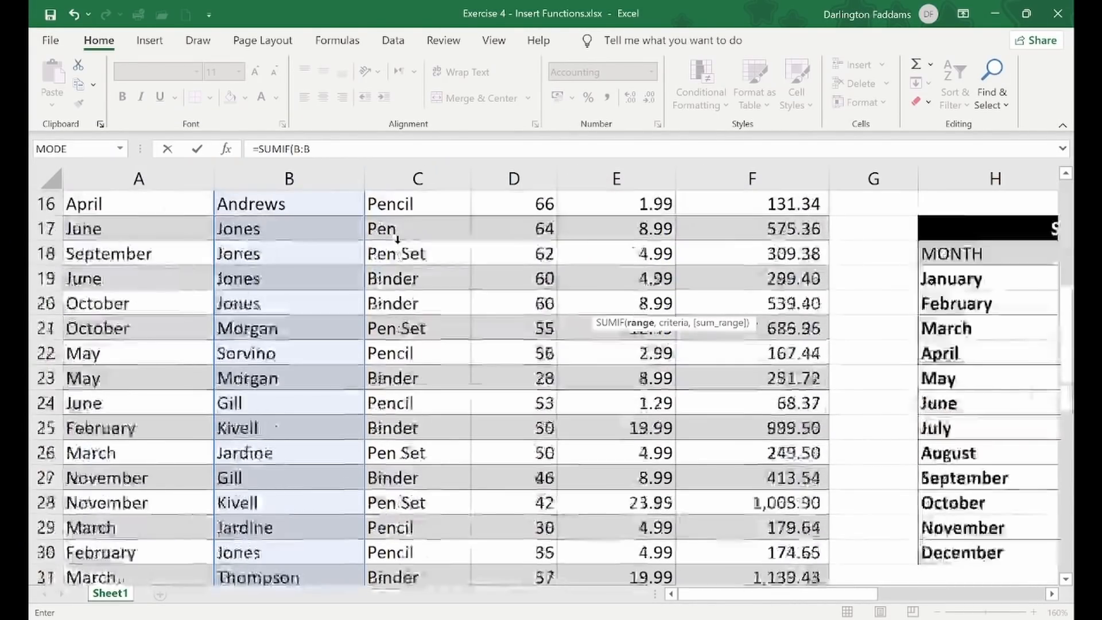
{"action": "scroll", "coordinate": [398, 240], "scroll_direction": "up", "scroll_amount": 4}
{"action": "scroll", "coordinate": [398, 240], "scroll_direction": "up", "scroll_amount": 16}
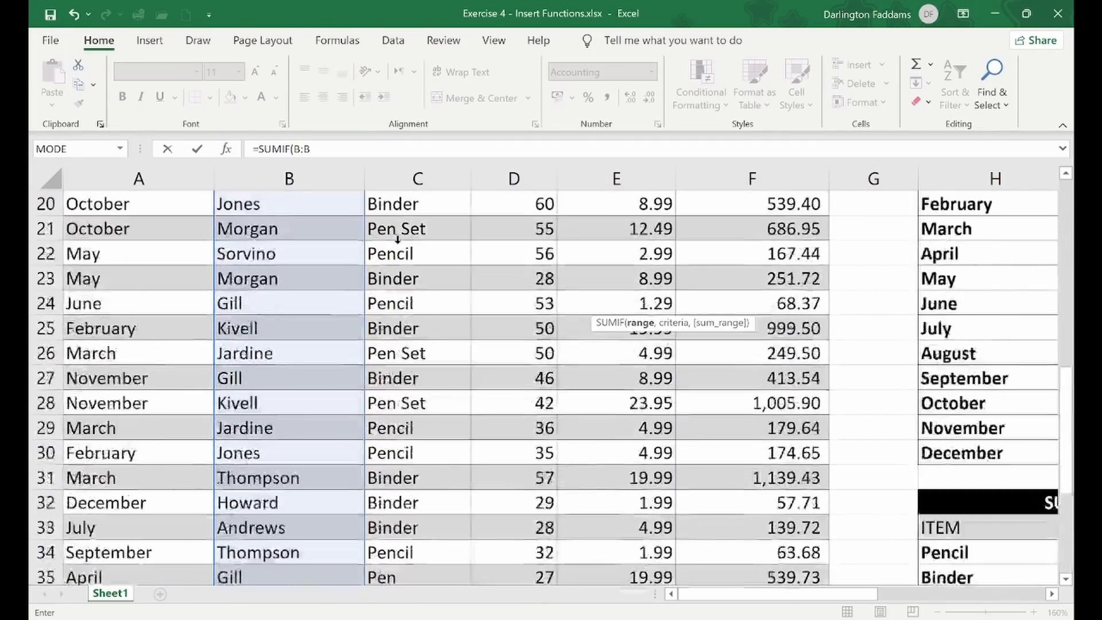
{"action": "scroll", "coordinate": [417, 256], "scroll_direction": "right", "scroll_amount": 1}
{"action": "scroll", "coordinate": [1017, 322], "scroll_direction": "left", "scroll_amount": 1}
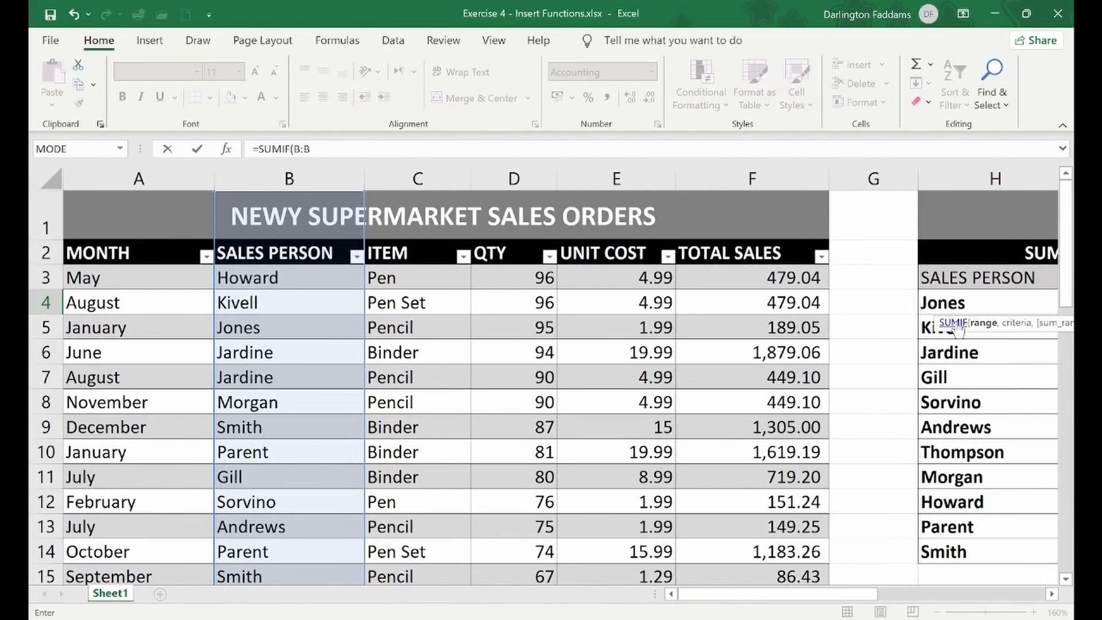
{"action": "scroll", "coordinate": [993, 388], "scroll_direction": "right", "scroll_amount": 6}
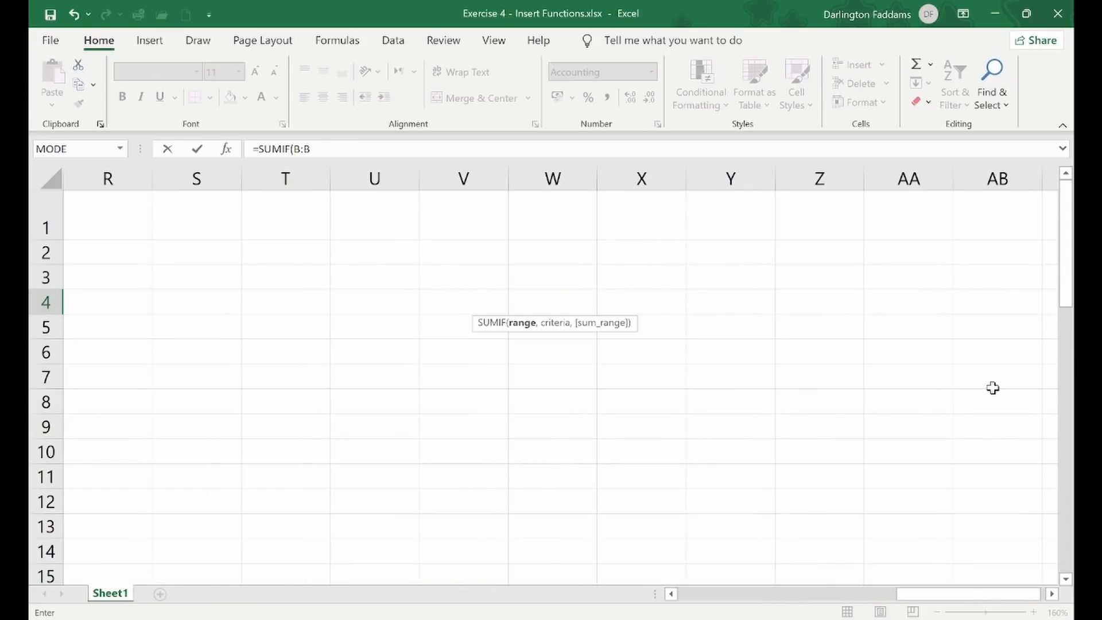
{"action": "scroll", "coordinate": [993, 388], "scroll_direction": "left", "scroll_amount": 3}
{"action": "scroll", "coordinate": [993, 388], "scroll_direction": "left", "scroll_amount": 3}
{"action": "scroll", "coordinate": [992, 386], "scroll_direction": "right", "scroll_amount": 2}
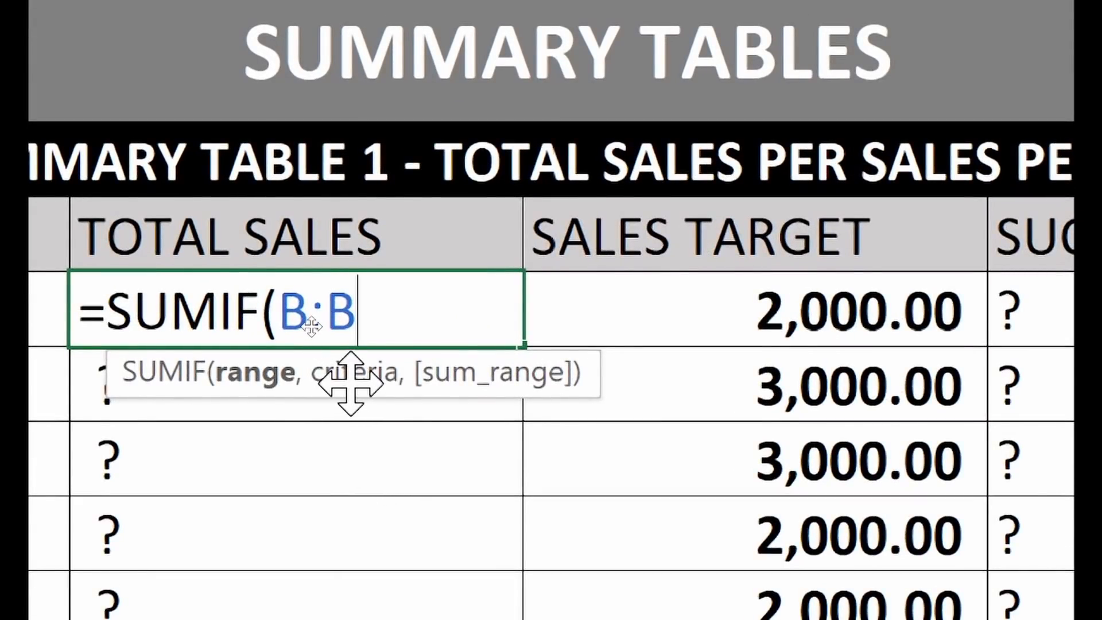
- Add H4, the first sales person in Summary Table 1, as the criteria of the SUMIF formula in I4
{"action": "type", "text": ","}
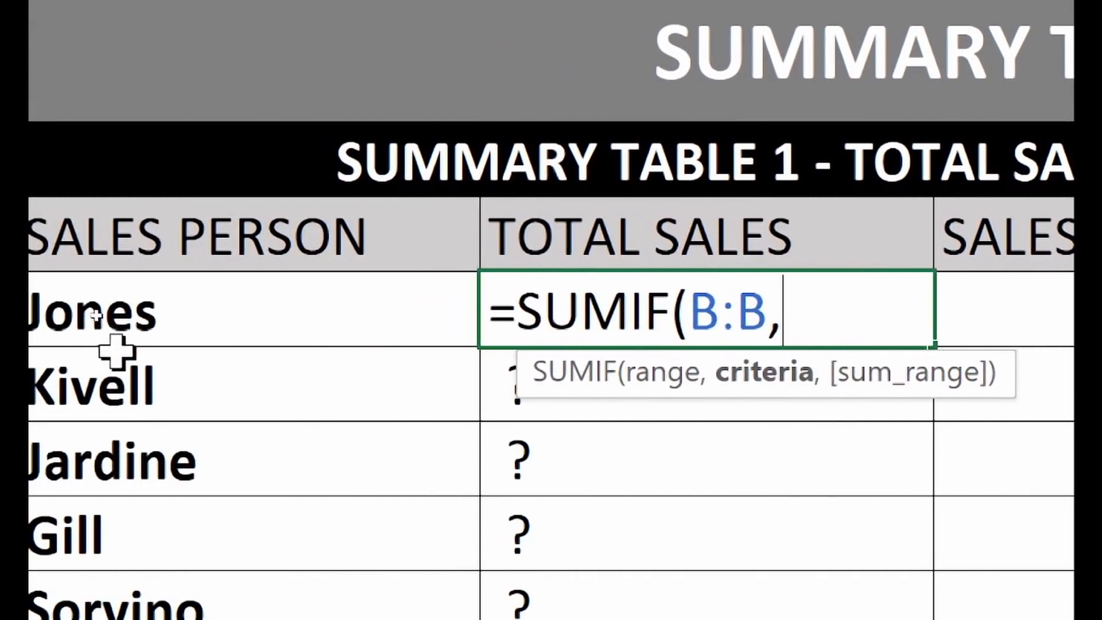
{"action": "left_click", "coordinate": [190, 314]}
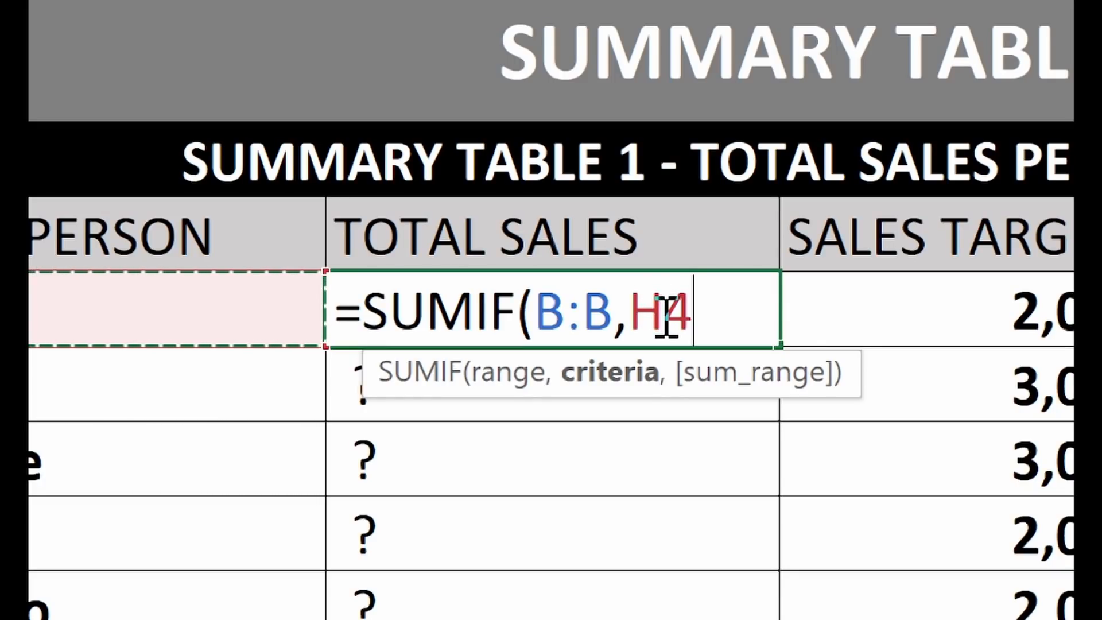
- Complete the total sales formula for the first sales person in I4 as =SUMIF(B:B,H4,F:F)
{"action": "type", "text": ","}
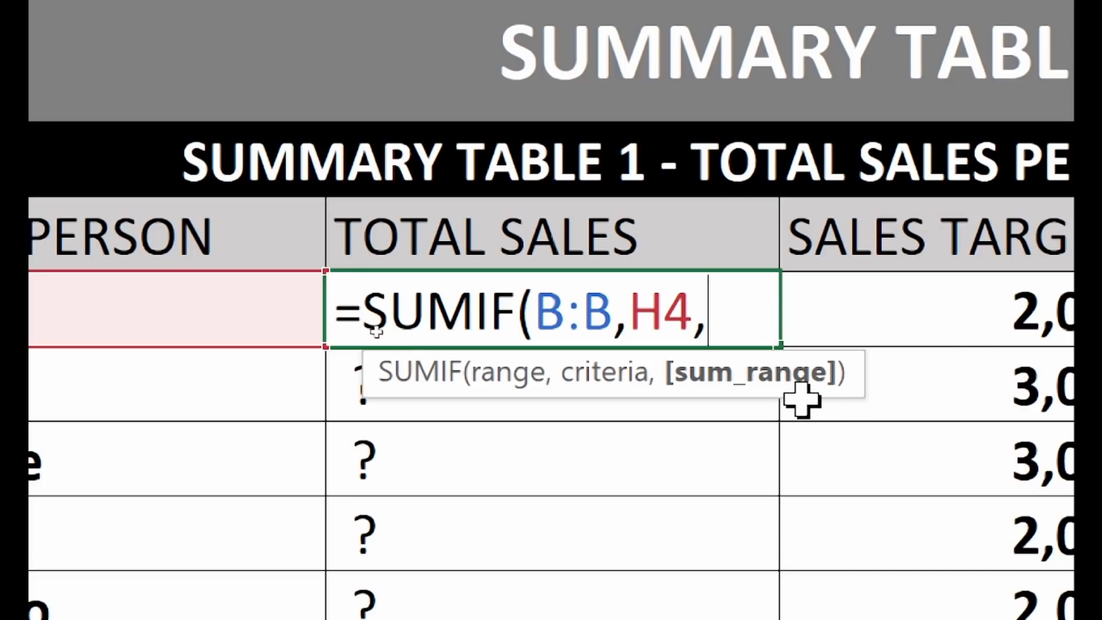
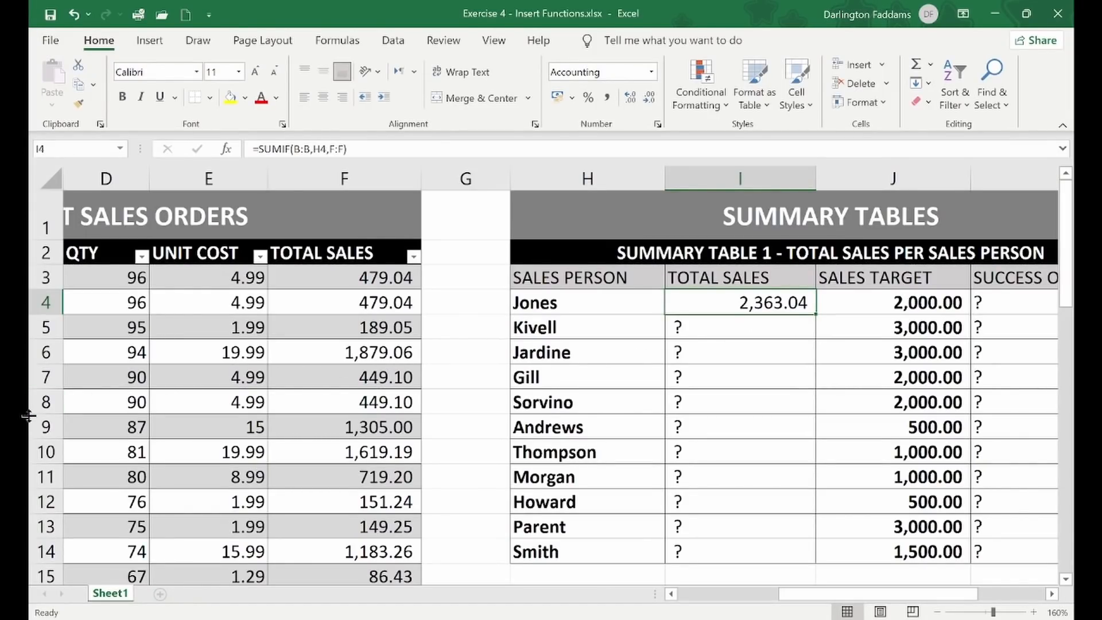
- Start a manual check sum in H15, below the first summary table, with the first sales person's order total in F5
{"action": "scroll", "coordinate": [193, 414], "scroll_direction": "left", "scroll_amount": 3}
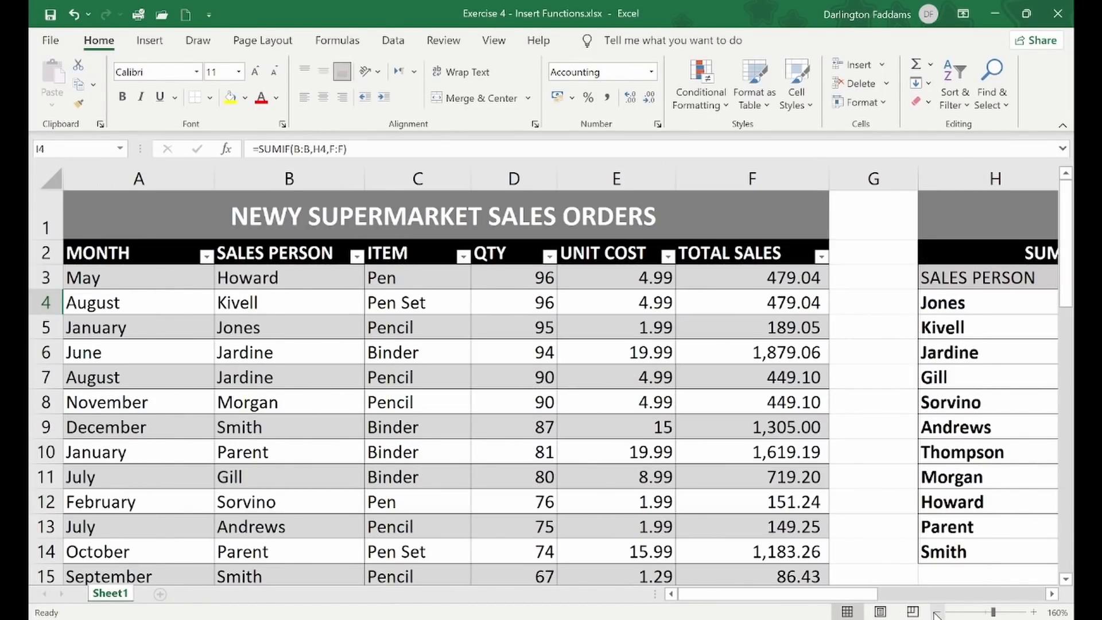
{"action": "left_click", "coordinate": [937, 612]}
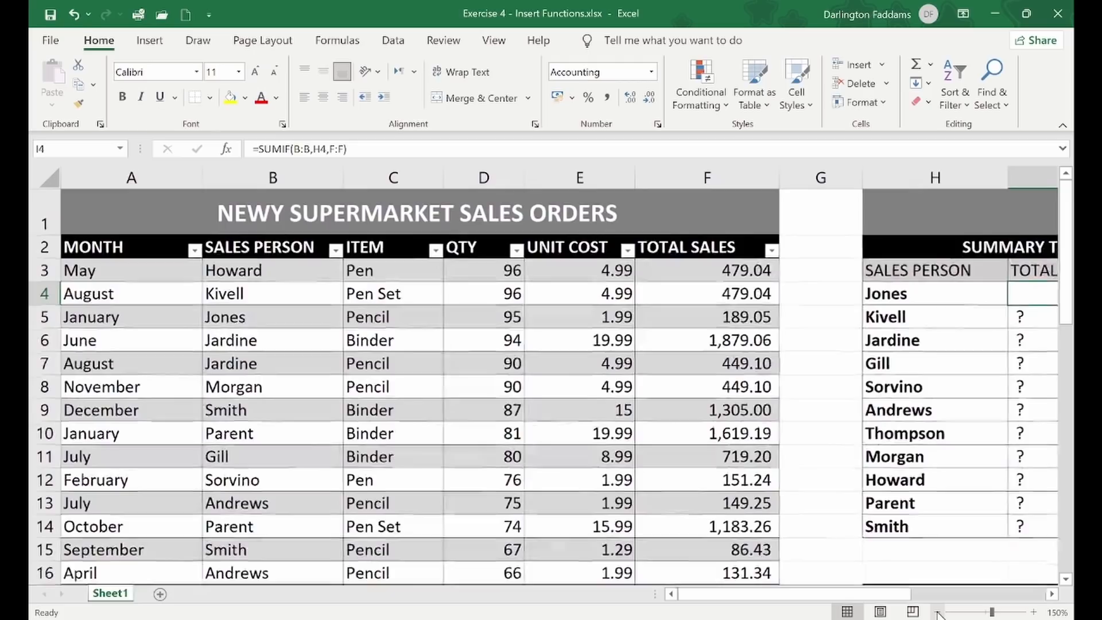
{"action": "left_click", "coordinate": [814, 269]}
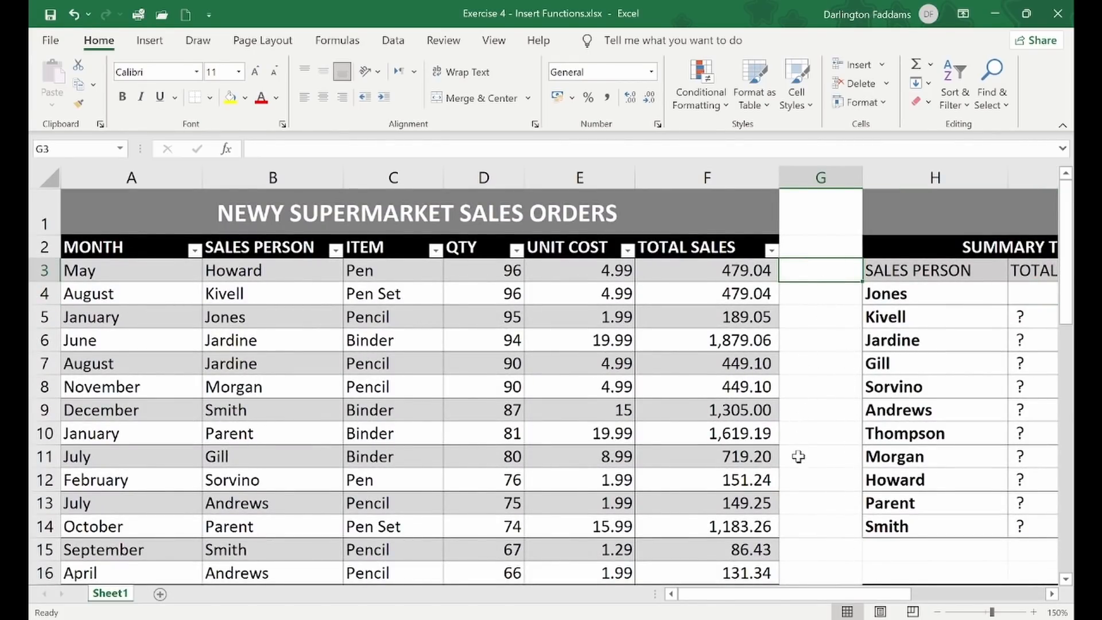
{"action": "left_click", "coordinate": [940, 568]}
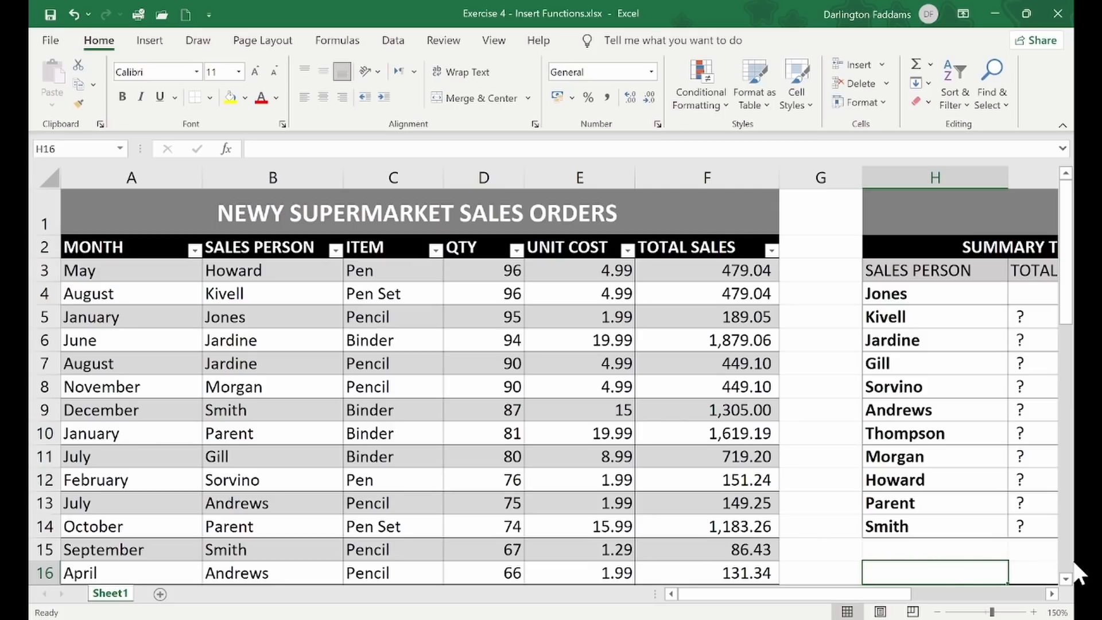
{"action": "left_click", "coordinate": [1032, 554]}
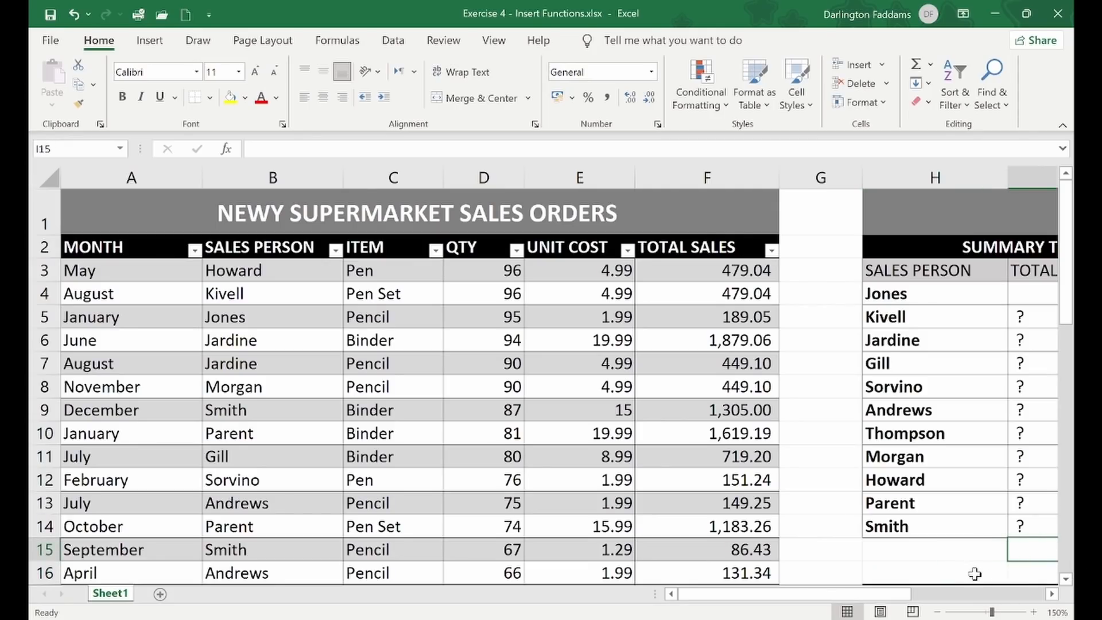
{"action": "left_click", "coordinate": [943, 555]}
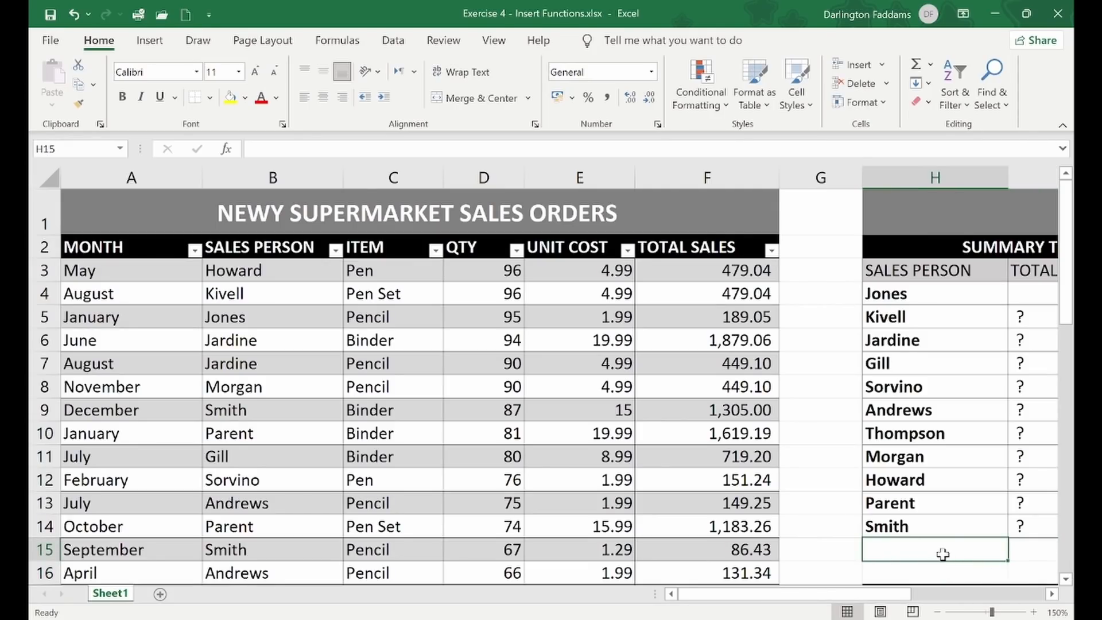
{"action": "type", "text": "="}
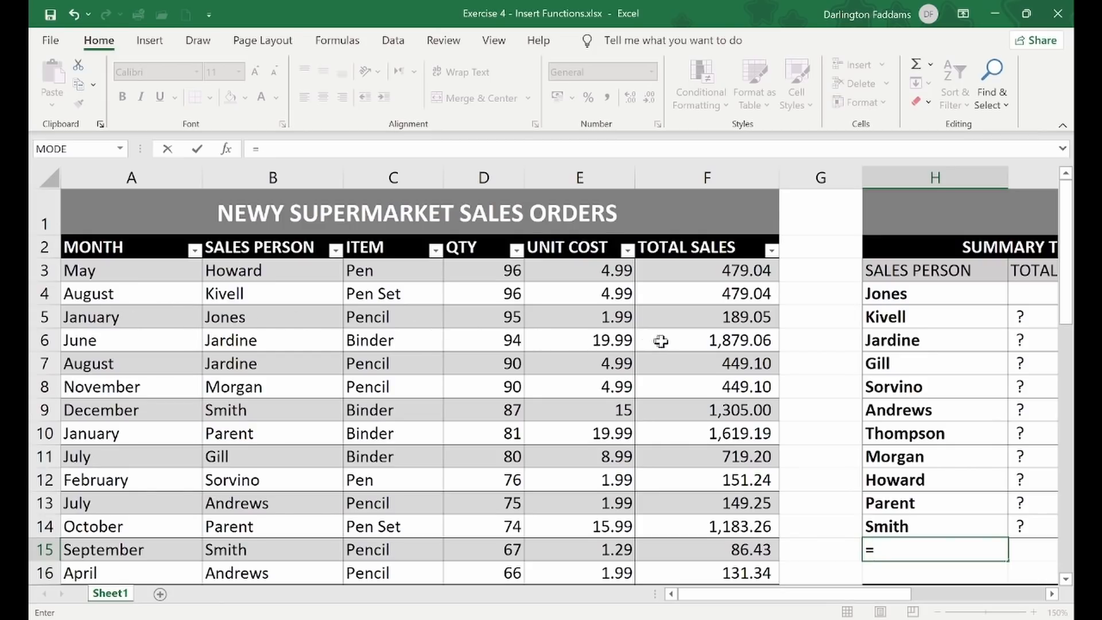
{"action": "left_click", "coordinate": [714, 316]}
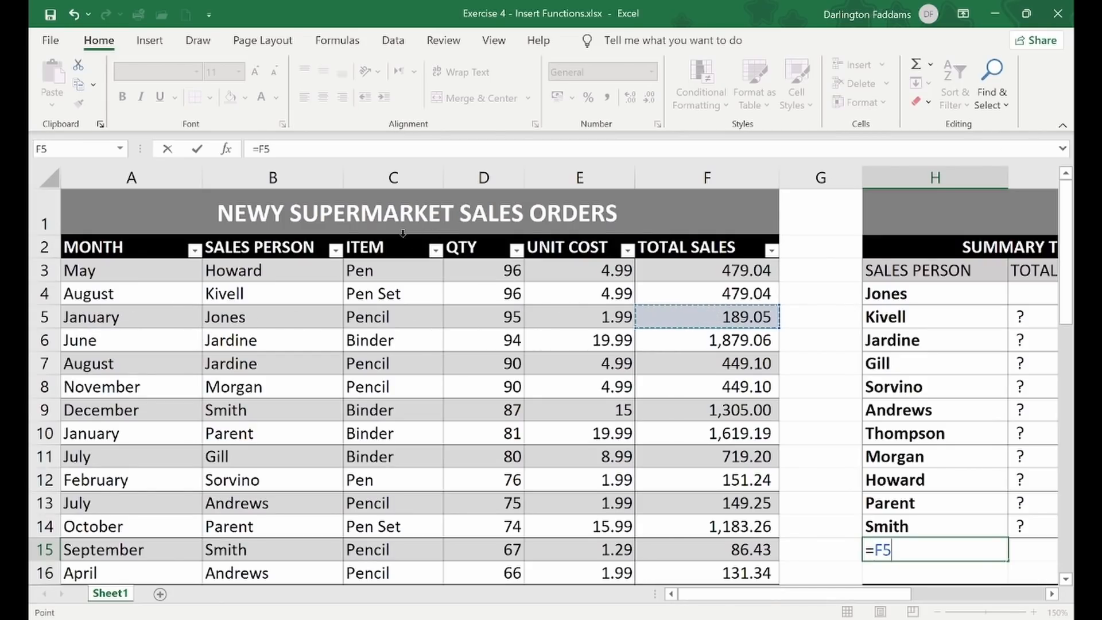
{"action": "type", "text": "+"}
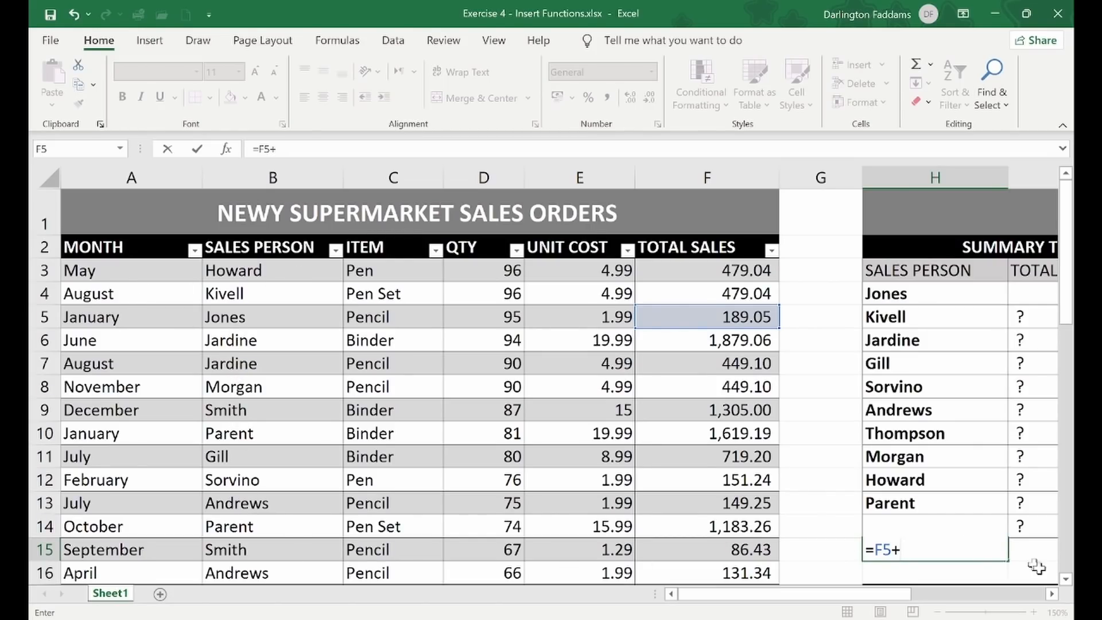
- Add the same sales person's order totals in F17, F18, F19 and F20 to the H15 check sum
{"action": "scroll", "coordinate": [1072, 594], "scroll_direction": "down", "scroll_amount": 2}
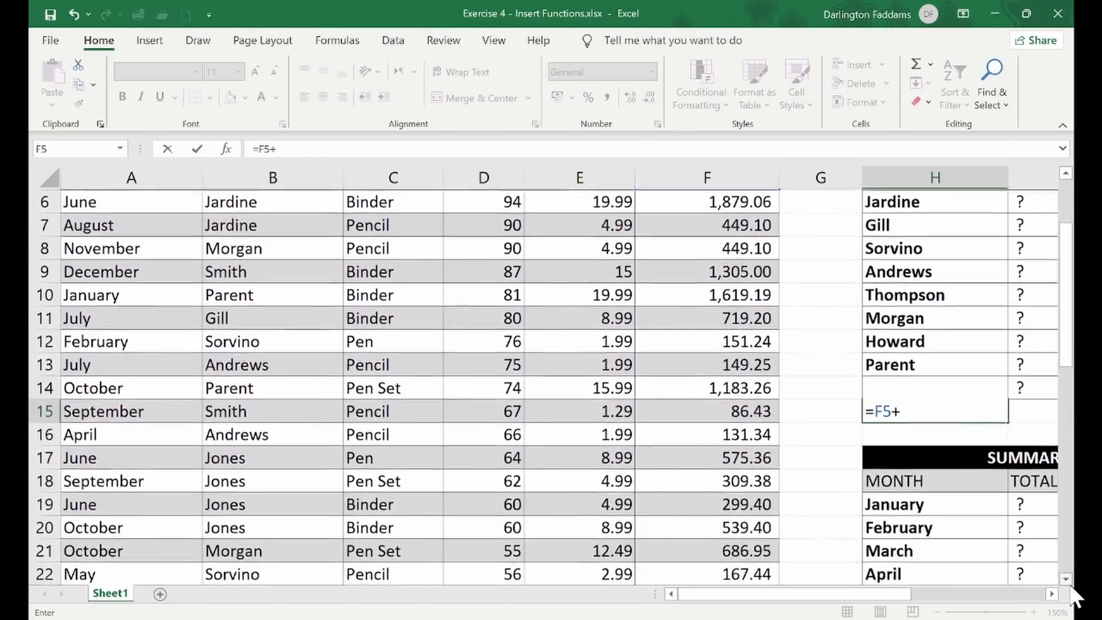
{"action": "left_click", "coordinate": [719, 459]}
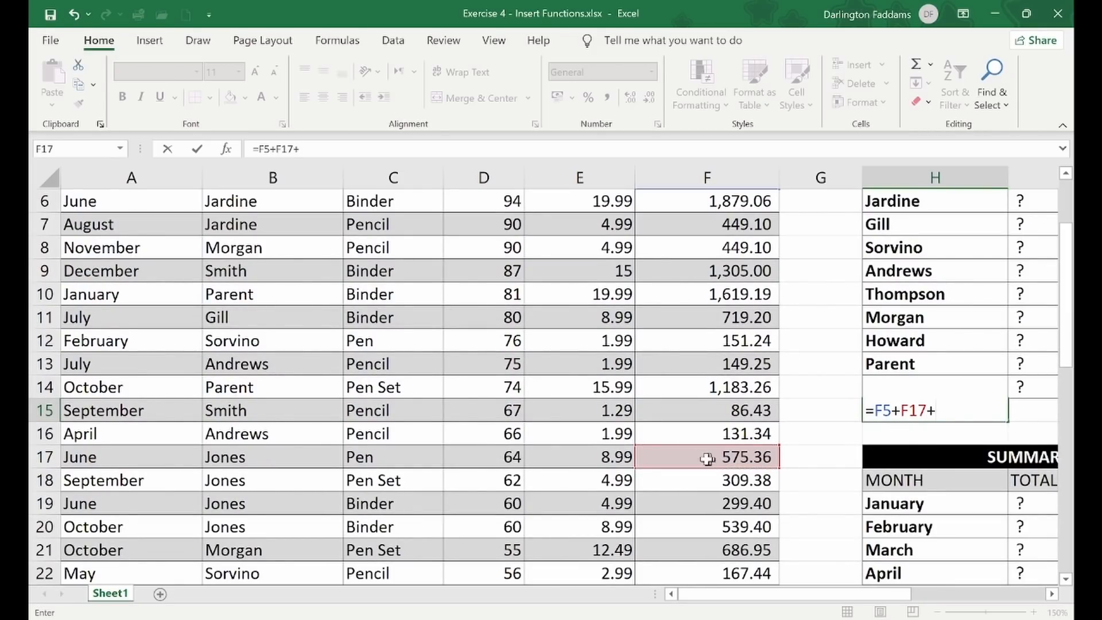
{"action": "left_click", "coordinate": [738, 480]}
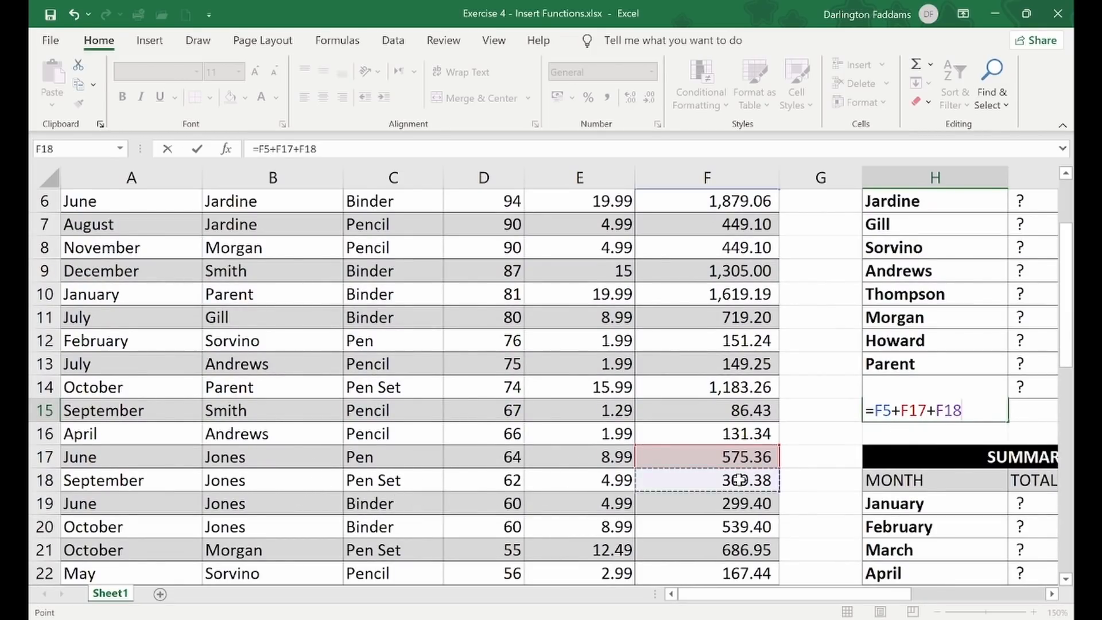
{"action": "type", "text": "+"}
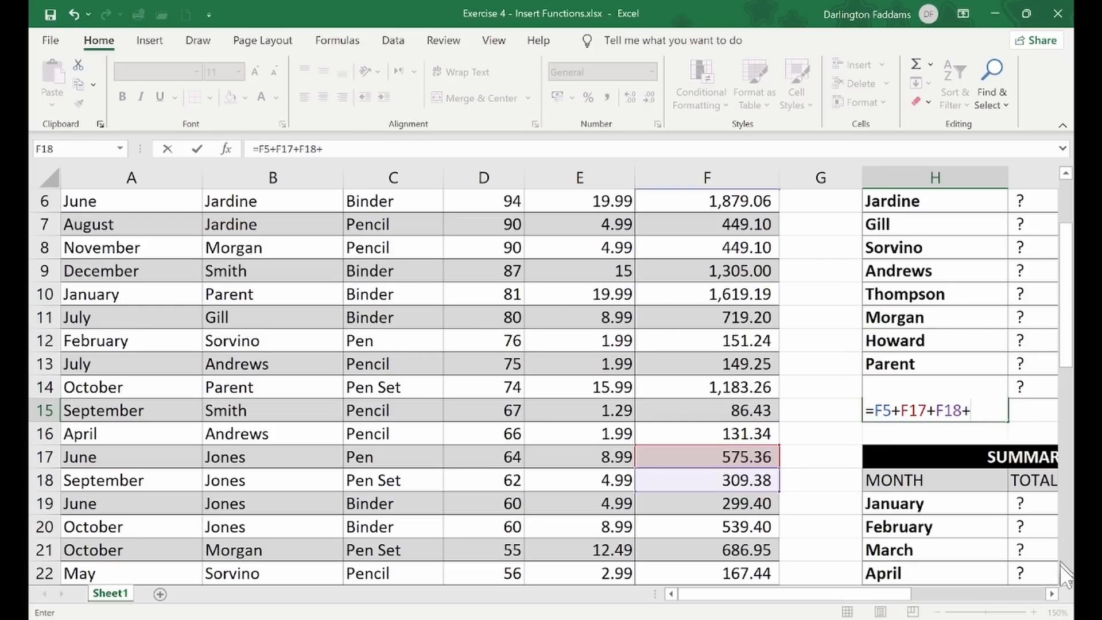
{"action": "scroll", "coordinate": [561, 461], "scroll_direction": "down", "scroll_amount": 2}
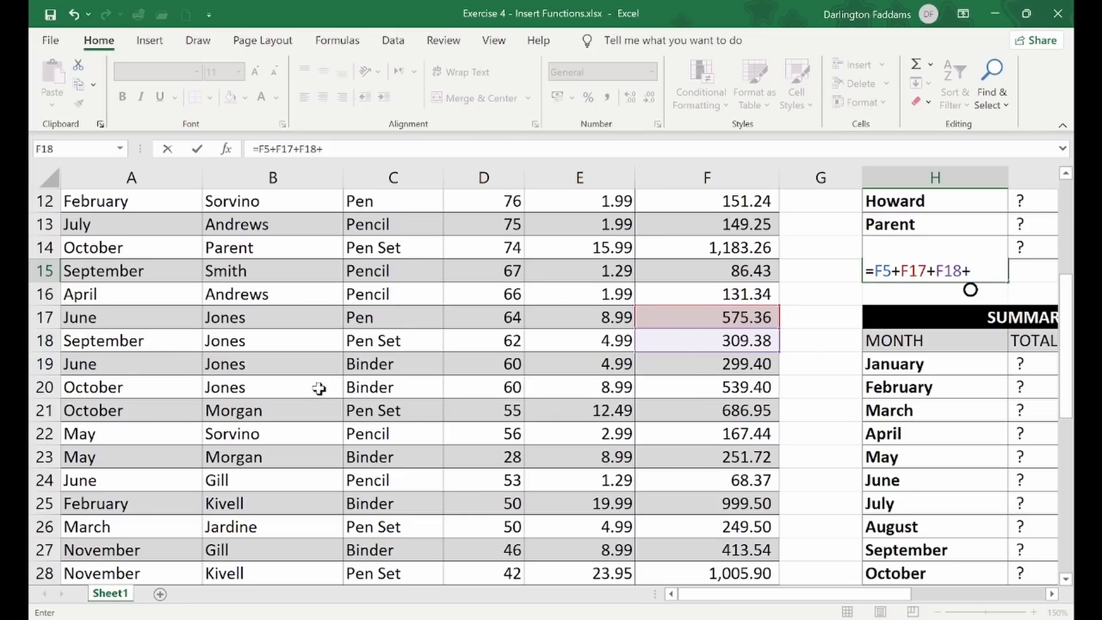
{"action": "left_click", "coordinate": [735, 364]}
{"action": "type", "text": "+"}
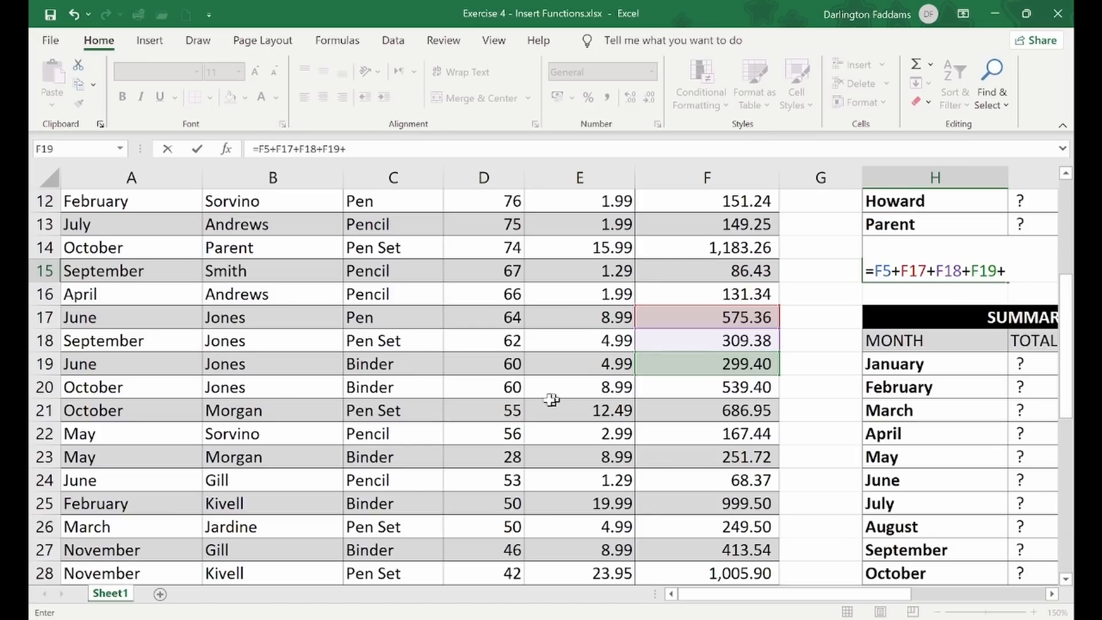
{"action": "left_click", "coordinate": [731, 386]}
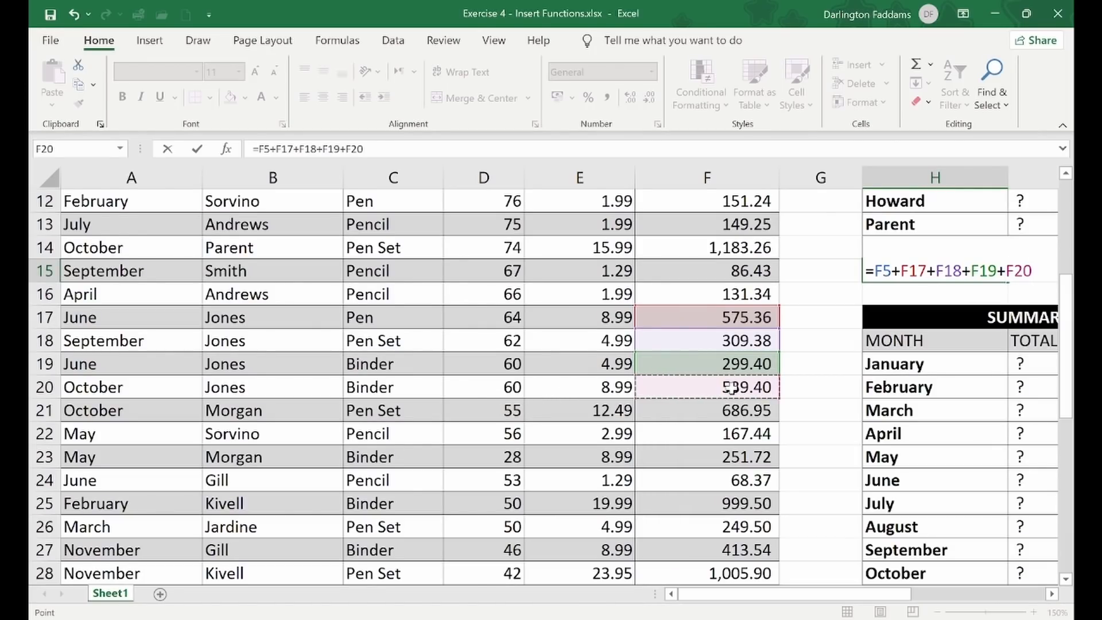
{"action": "type", "text": "+"}
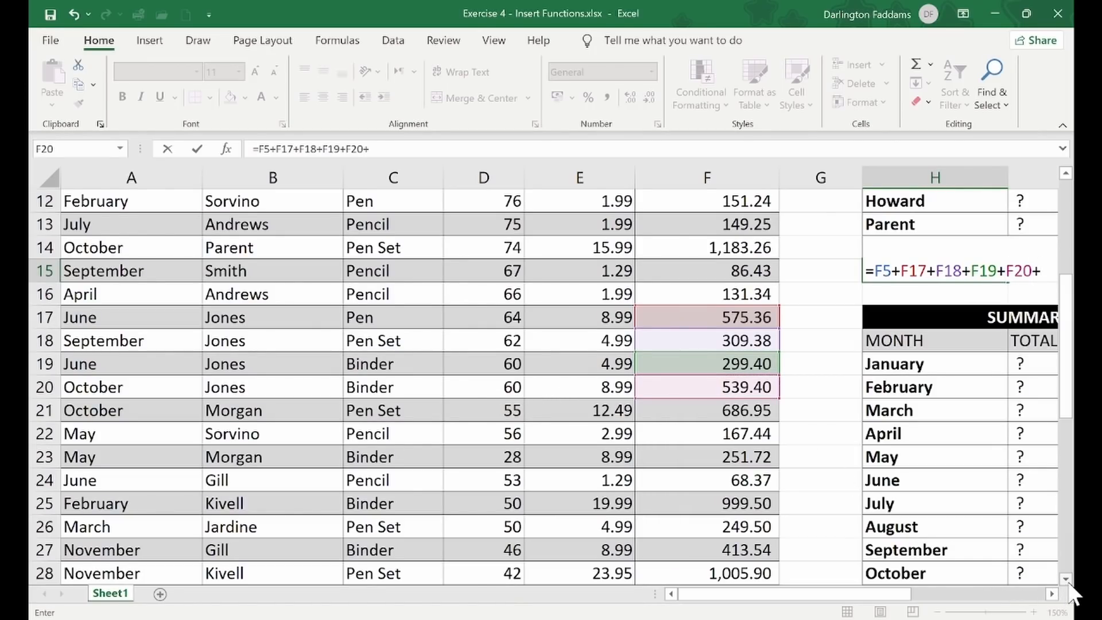
- Add F30, F36 and F43 to the H15 check sum, enter the formula and select its result
{"action": "scroll", "coordinate": [1066, 579], "scroll_direction": "down", "scroll_amount": 2}
{"action": "scroll", "coordinate": [1070, 594], "scroll_direction": "down", "scroll_amount": 2}
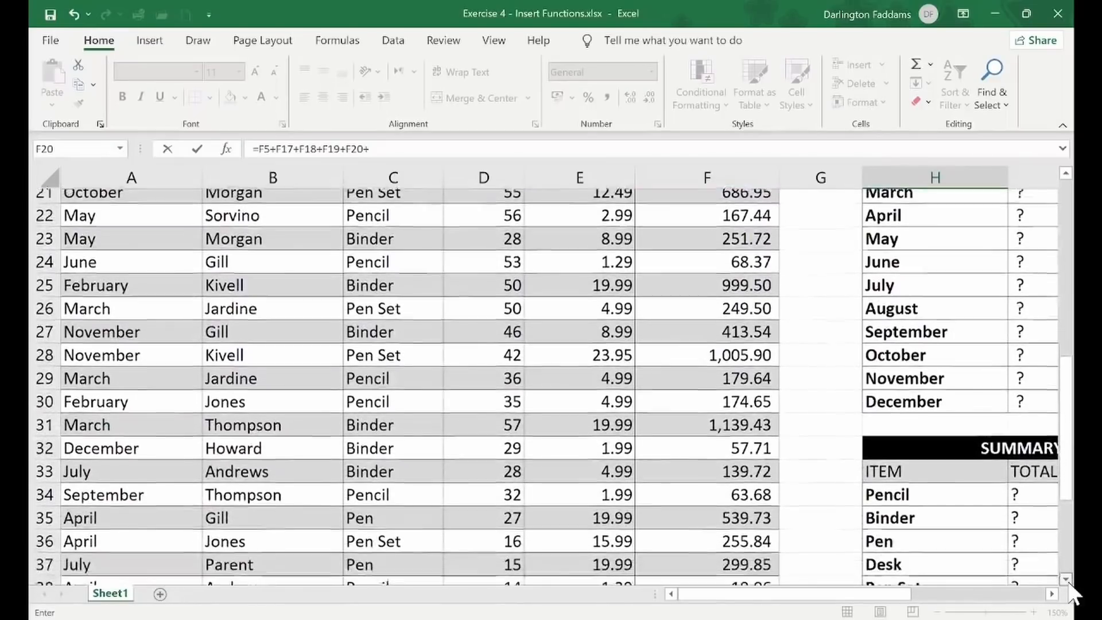
{"action": "left_click", "coordinate": [747, 364]}
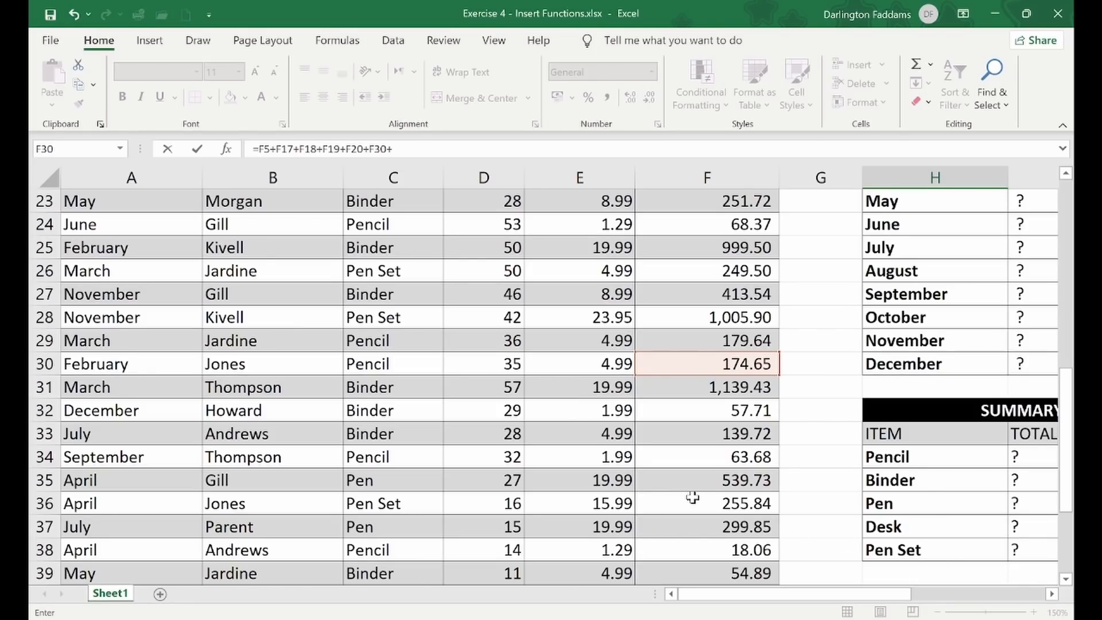
{"action": "left_click", "coordinate": [731, 504]}
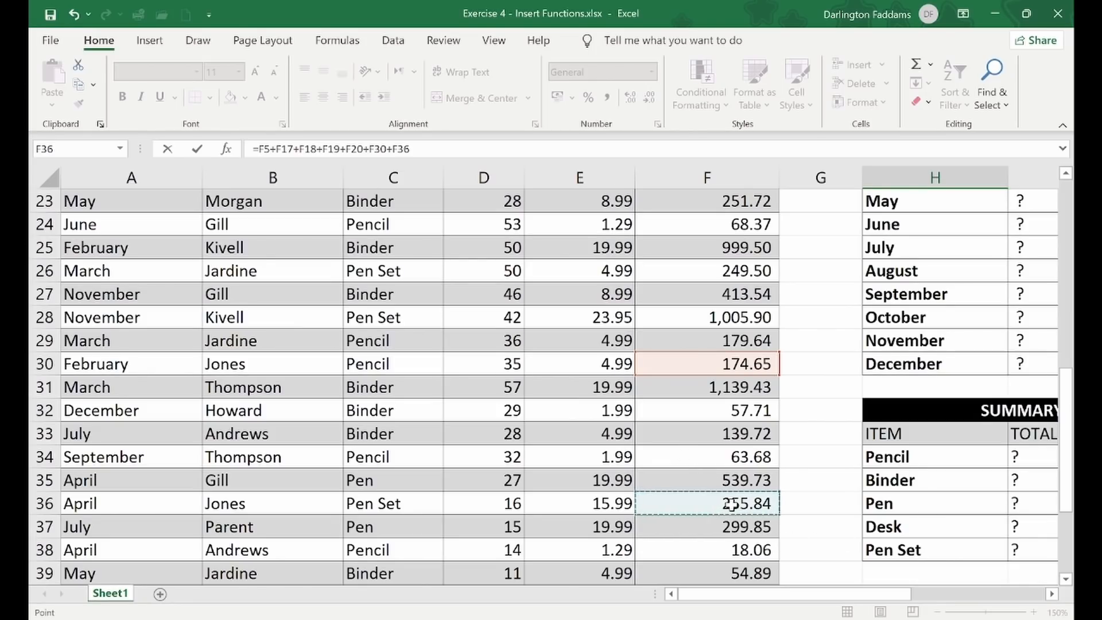
{"action": "left_click", "coordinate": [1066, 580]}
{"action": "scroll", "coordinate": [1069, 590], "scroll_direction": "down", "scroll_amount": 3}
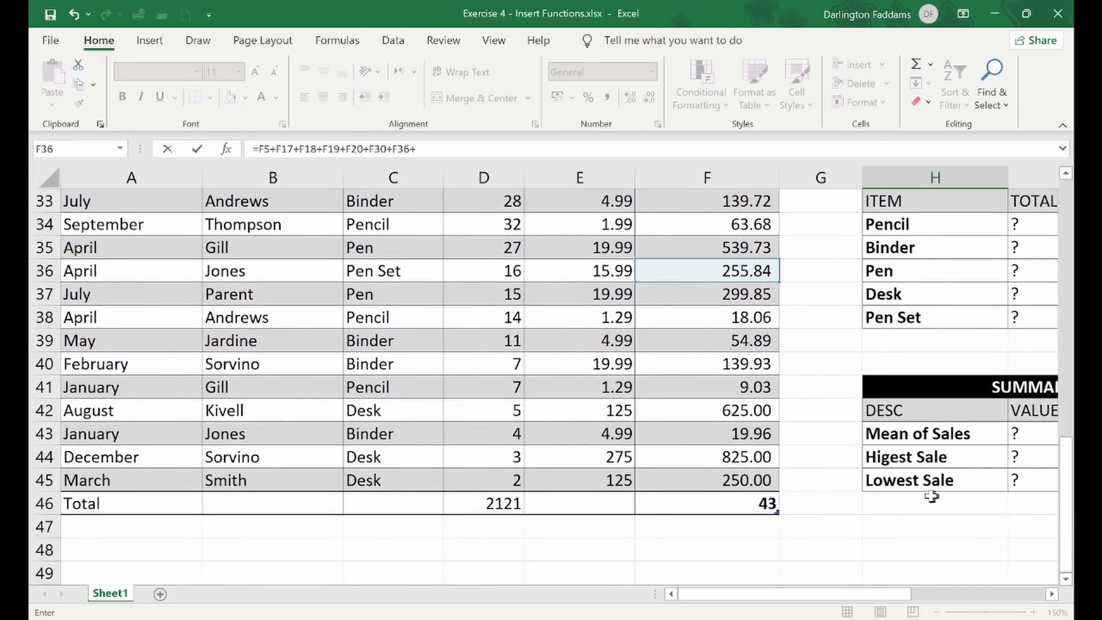
{"action": "left_click", "coordinate": [719, 433]}
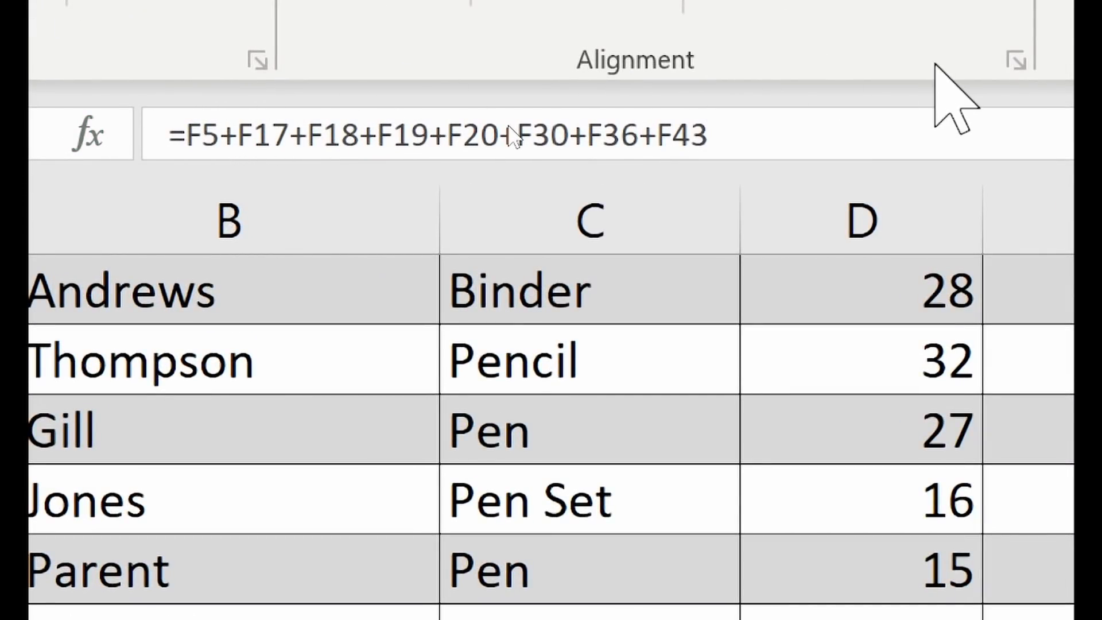
{"action": "key", "text": "Return"}
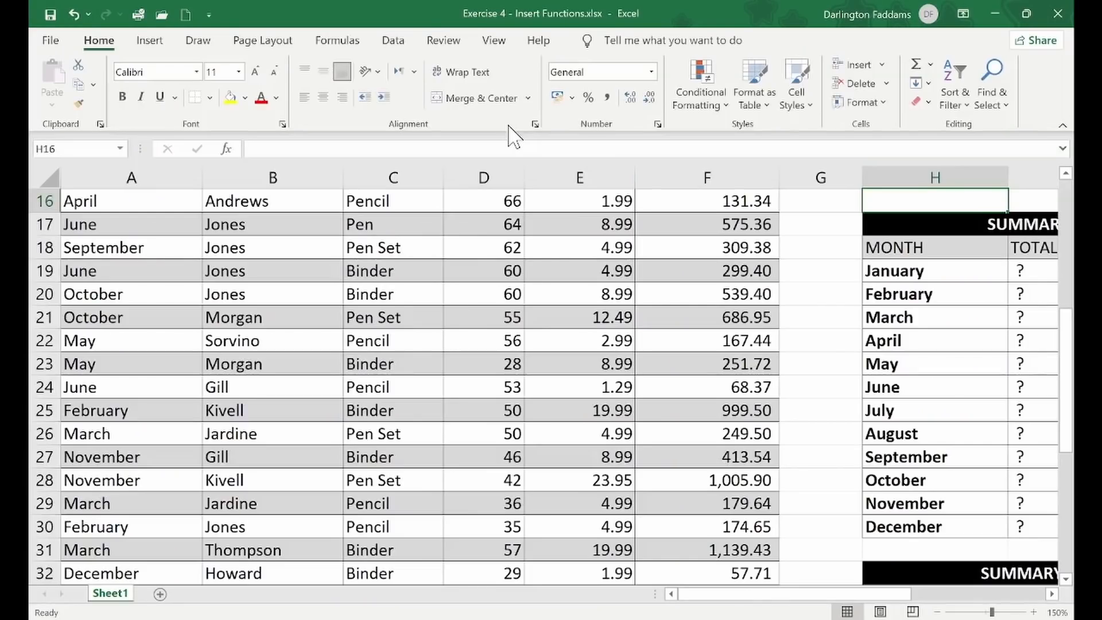
{"action": "scroll", "coordinate": [781, 378], "scroll_direction": "up", "scroll_amount": 2}
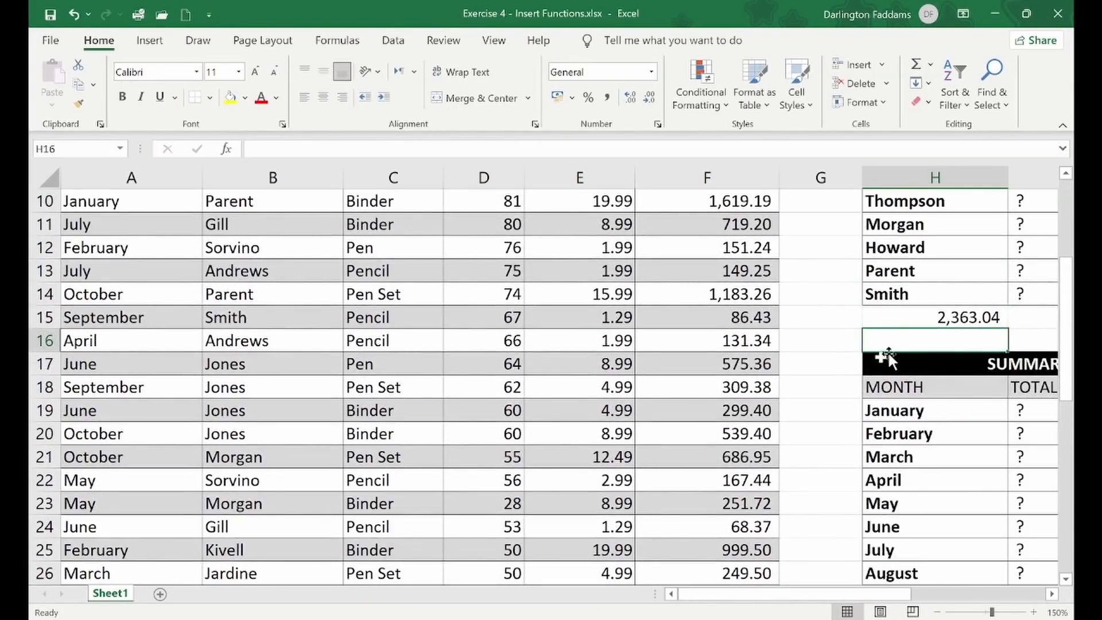
{"action": "left_click", "coordinate": [953, 318]}
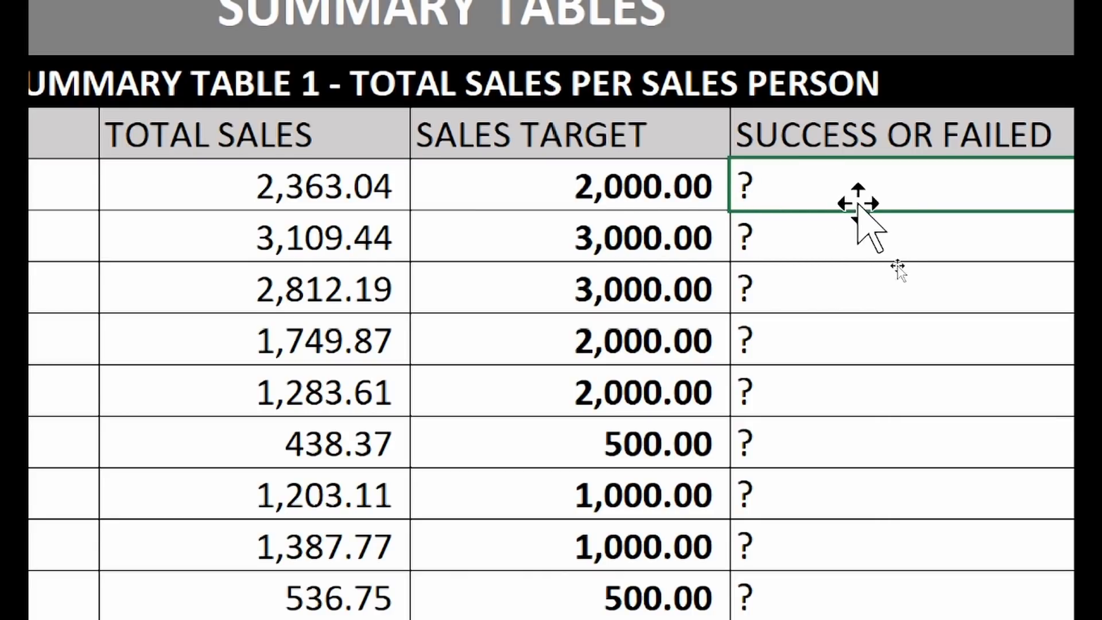
- Replace the first question mark under SUCCESS OR FAILED with an IF formula testing whether total sales meet the target, I4>=J4
{"action": "double_click", "coordinate": [986, 179]}
{"action": "key", "text": "BackSpace"}
{"action": "type", "text": "="}
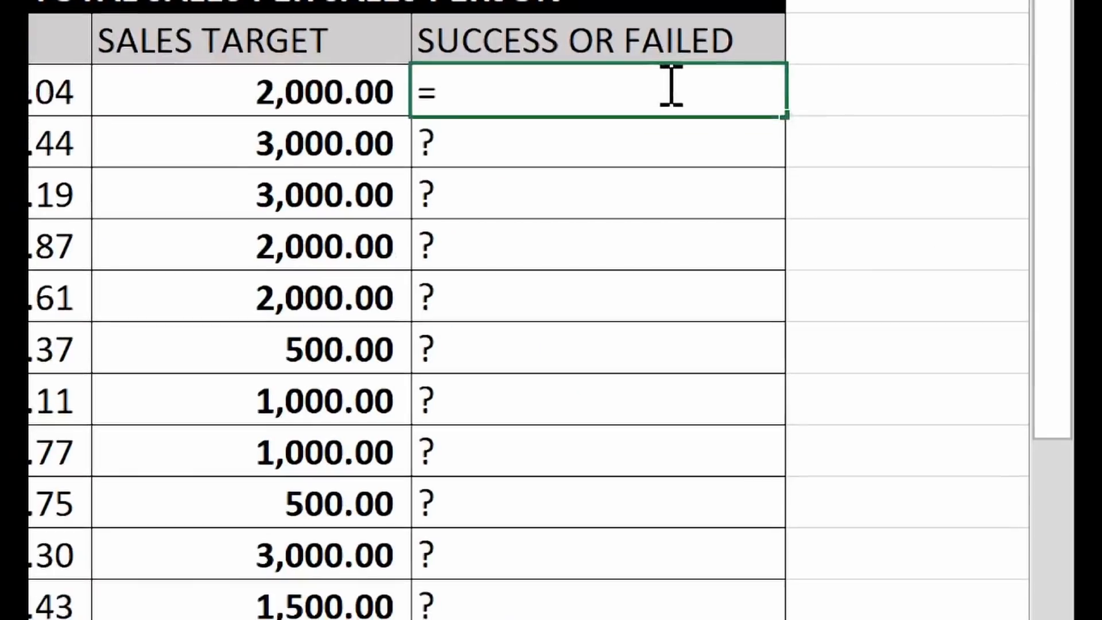
{"action": "type", "text": "IF("}
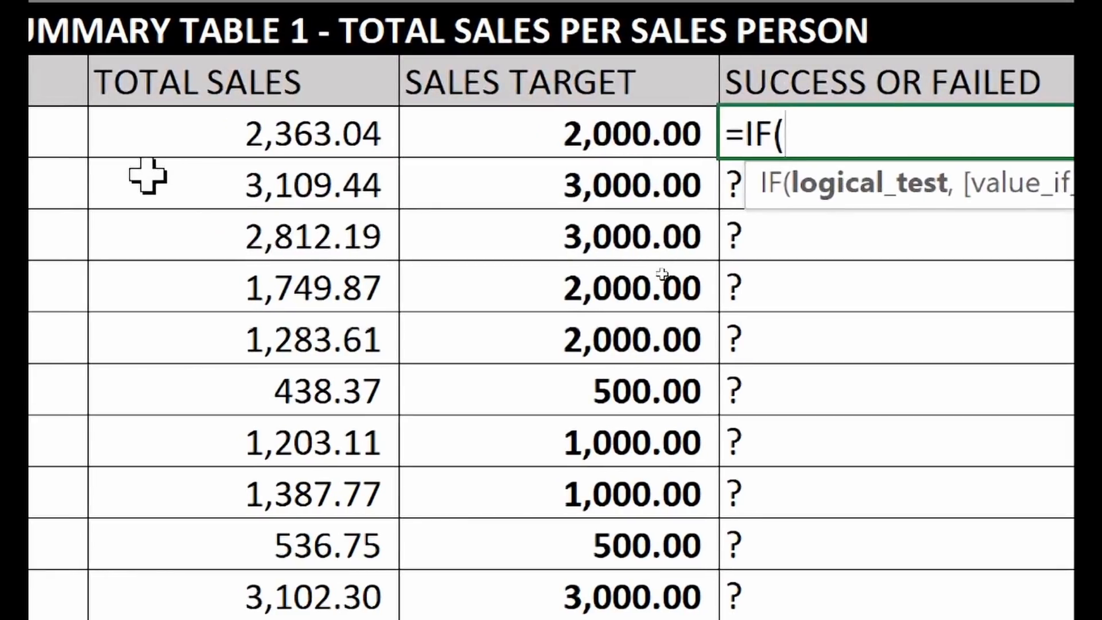
{"action": "left_click", "coordinate": [214, 138]}
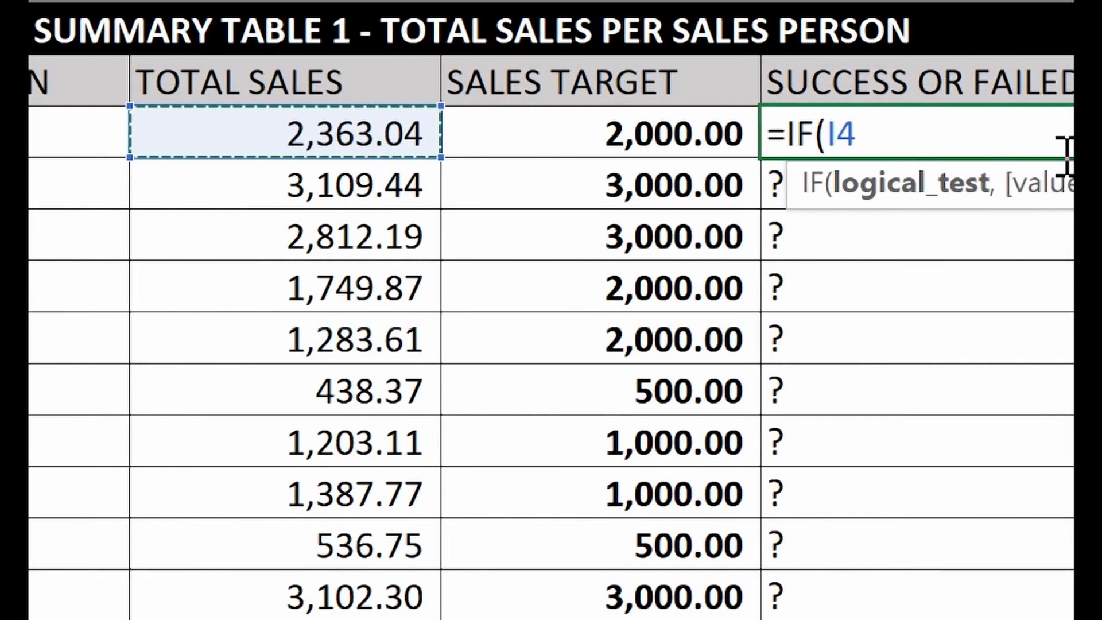
{"action": "type", "text": ">"}
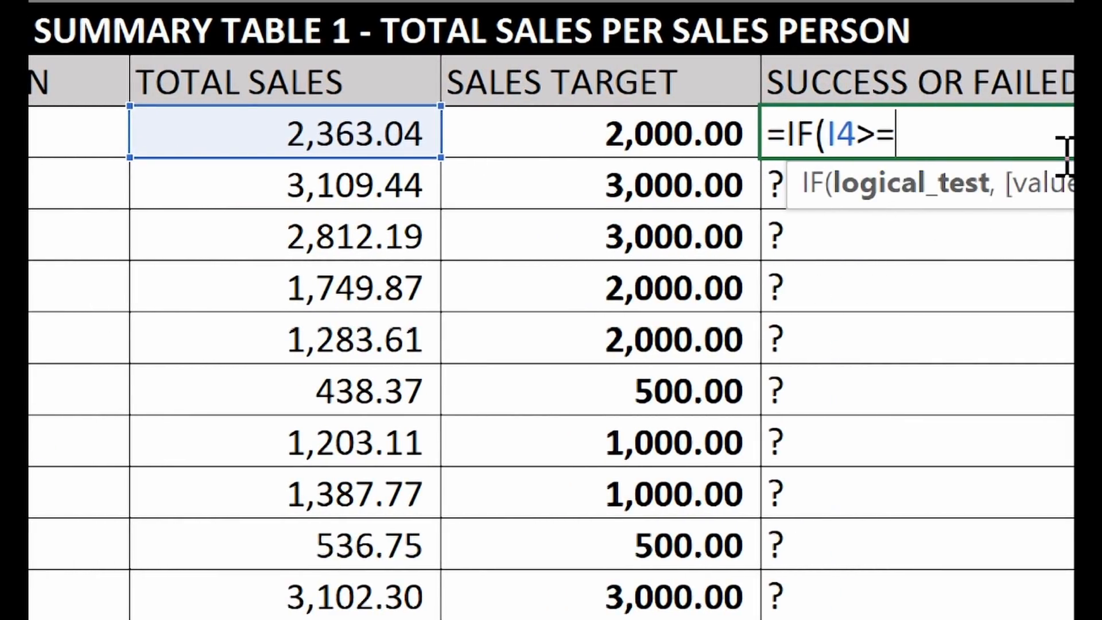
{"action": "type", "text": "="}
{"action": "left_click", "coordinate": [664, 126]}
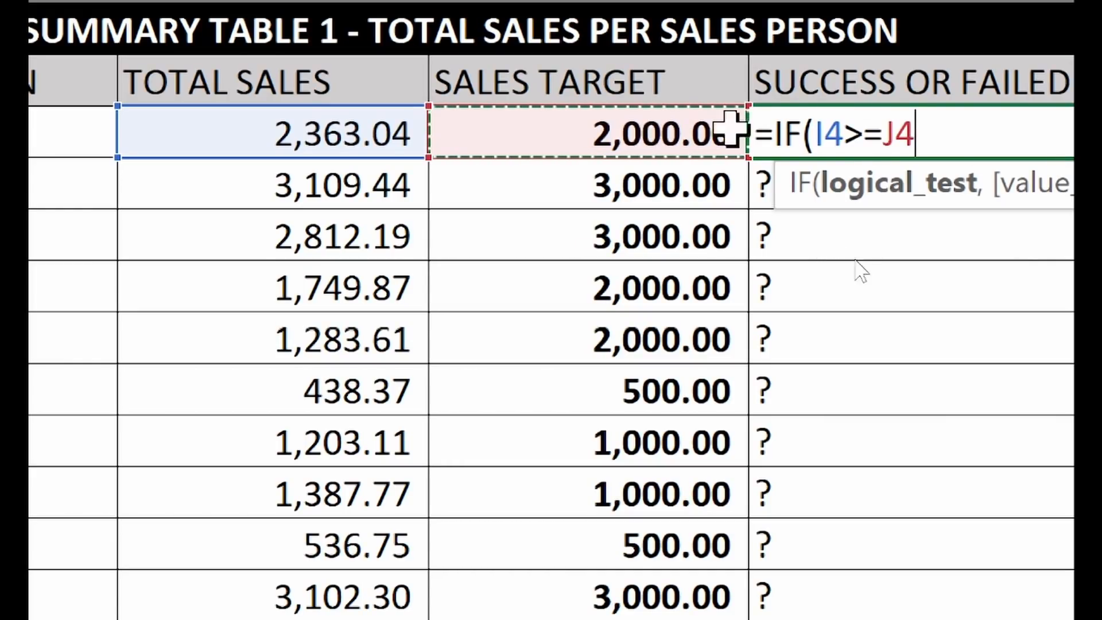
- Complete the K4 IF formula so it returns "SUCCESS" when the target is met and "FAILED" otherwise, and enter it
{"action": "type", "text": ","}
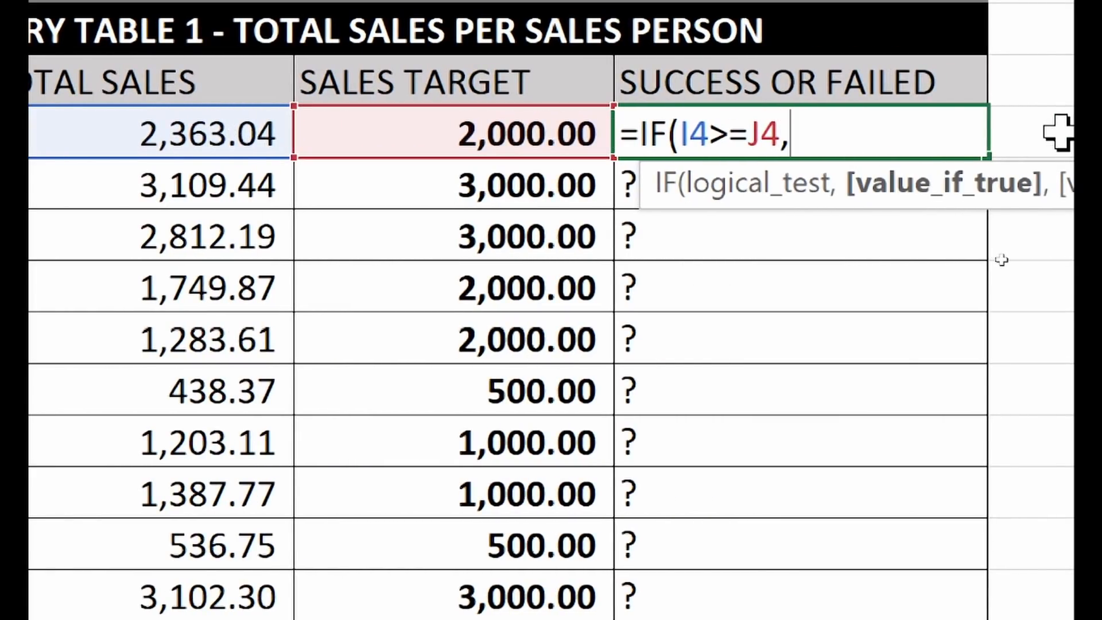
{"action": "type", "text": "\"SUCCESS"}
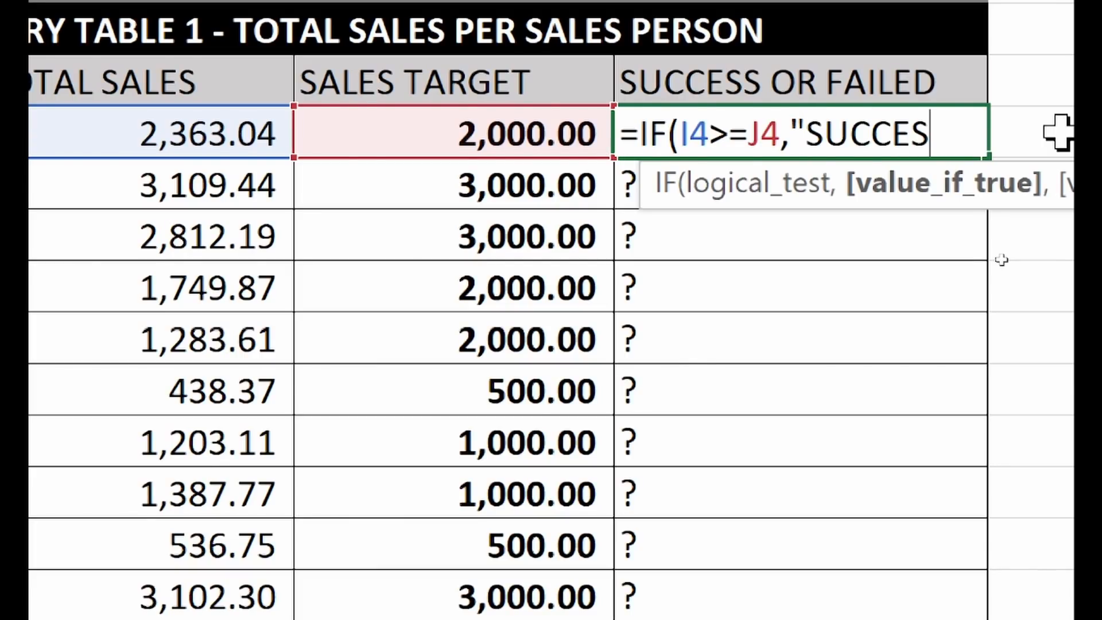
{"action": "type", "text": "\","}
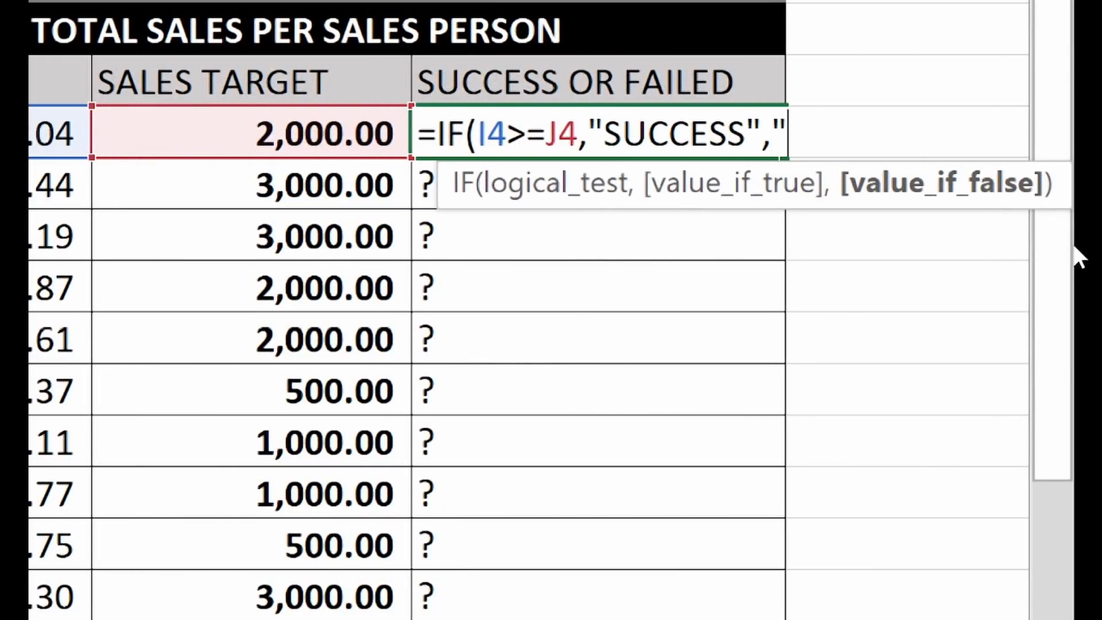
{"action": "type", "text": "\"FAILED\")"}
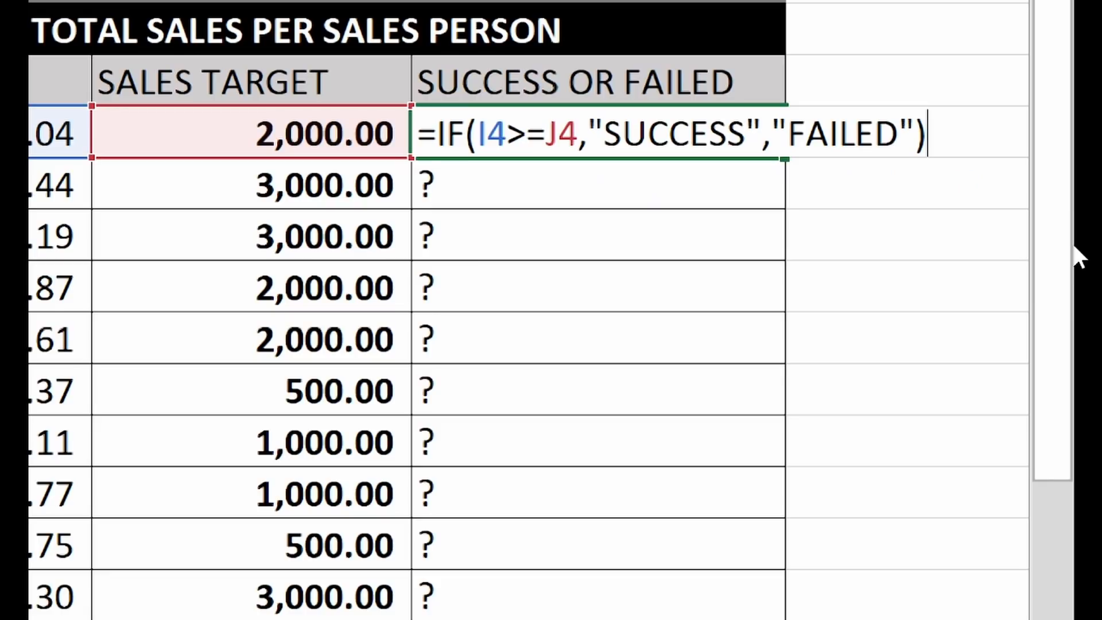
{"action": "key", "text": "Return"}
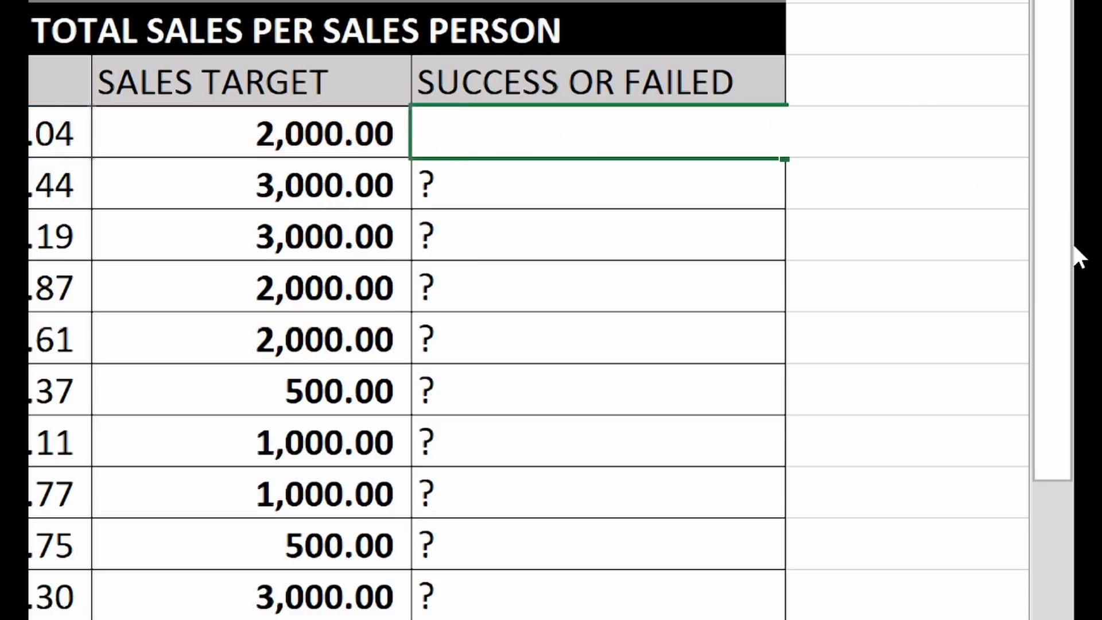
- Fill the K4 IF formula down the SUCCESS OR FAILED column to the last sales person in K14
{"action": "left_click", "coordinate": [496, 128]}
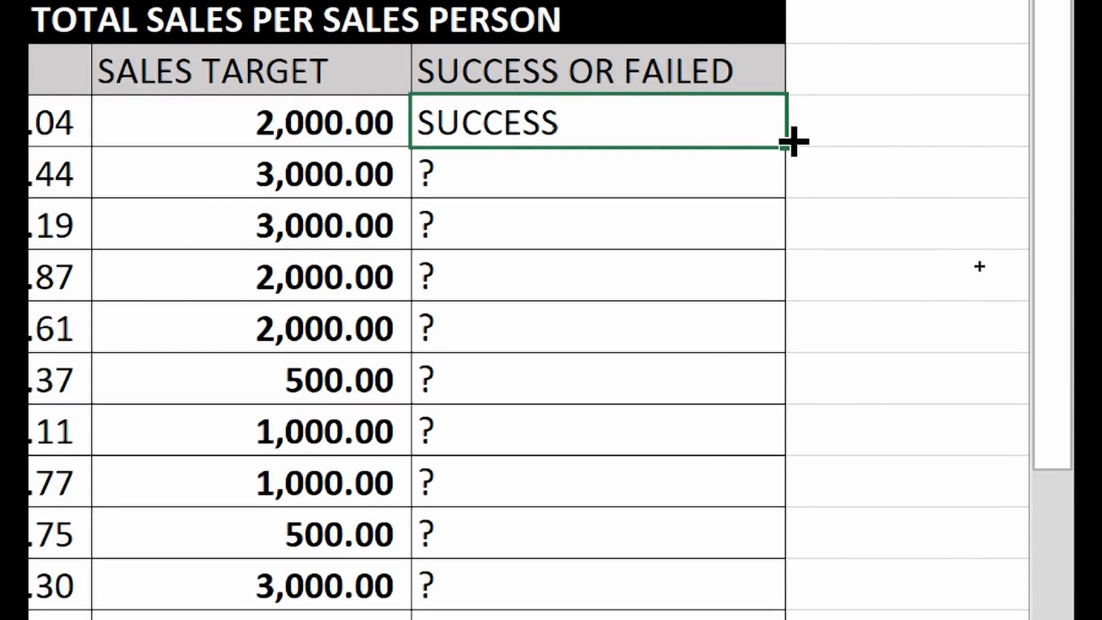
{"action": "left_click_drag", "start_coordinate": [785, 70], "coordinate": [751, 565]}
{"action": "left_click", "coordinate": [866, 352]}
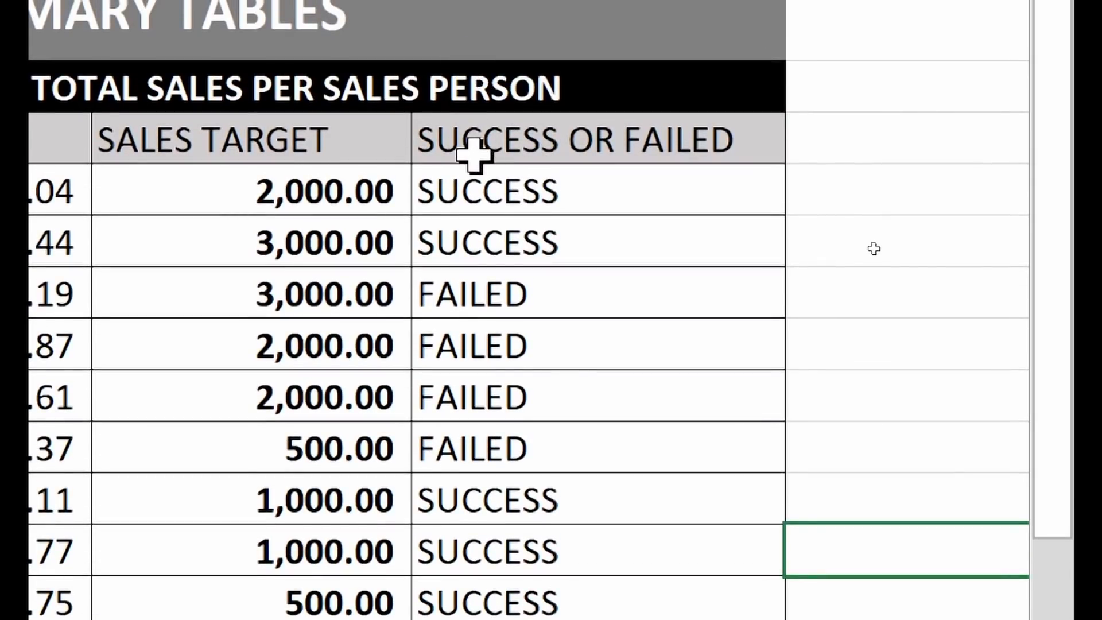
{"action": "left_click", "coordinate": [483, 191]}
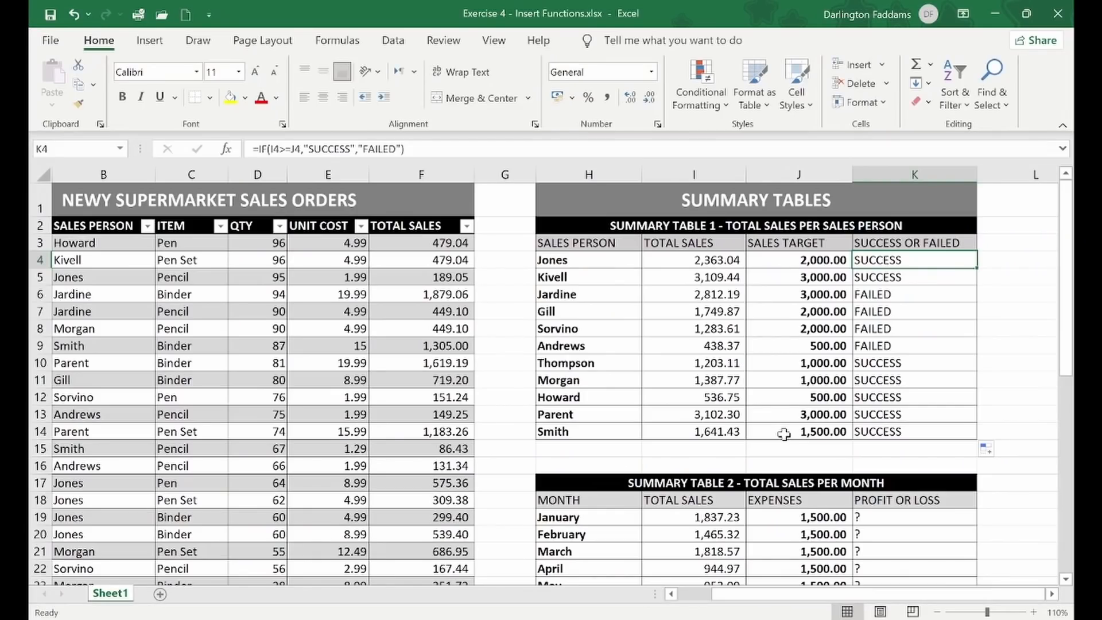
- Look over the remaining summary tables and examine the PROFIT OR LOSS column of Summary Table 2
{"action": "scroll", "coordinate": [784, 435], "scroll_direction": "right", "scroll_amount": 6}
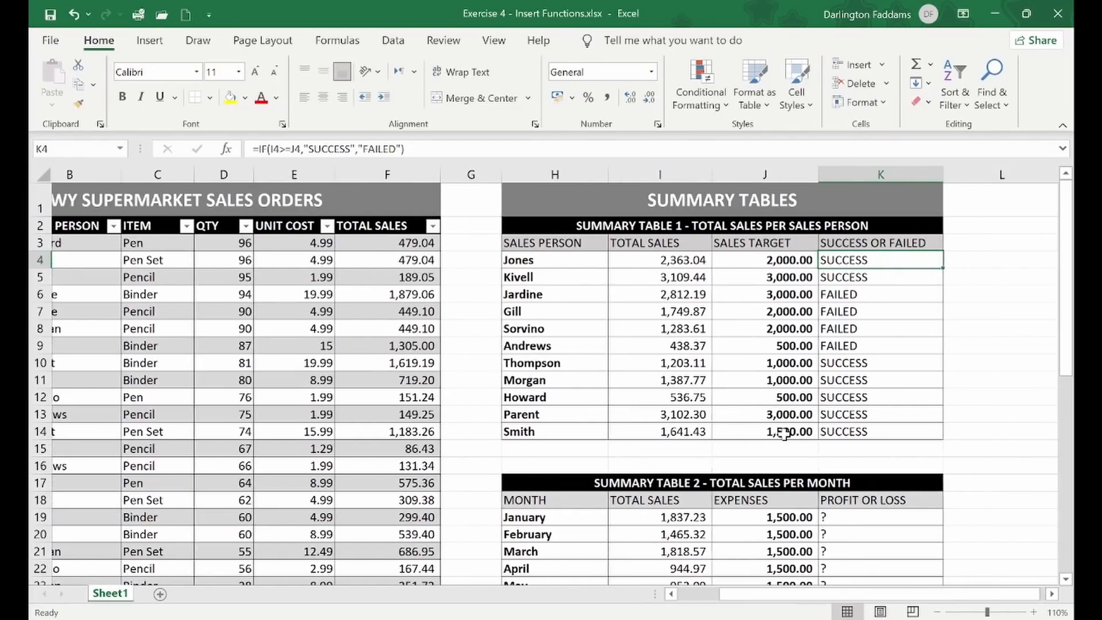
{"action": "scroll", "coordinate": [784, 434], "scroll_direction": "down", "scroll_amount": 7}
{"action": "scroll", "coordinate": [784, 435], "scroll_direction": "left", "scroll_amount": 7}
{"action": "scroll", "coordinate": [784, 434], "scroll_direction": "up", "scroll_amount": 1}
{"action": "scroll", "coordinate": [972, 395], "scroll_direction": "down", "scroll_amount": 2}
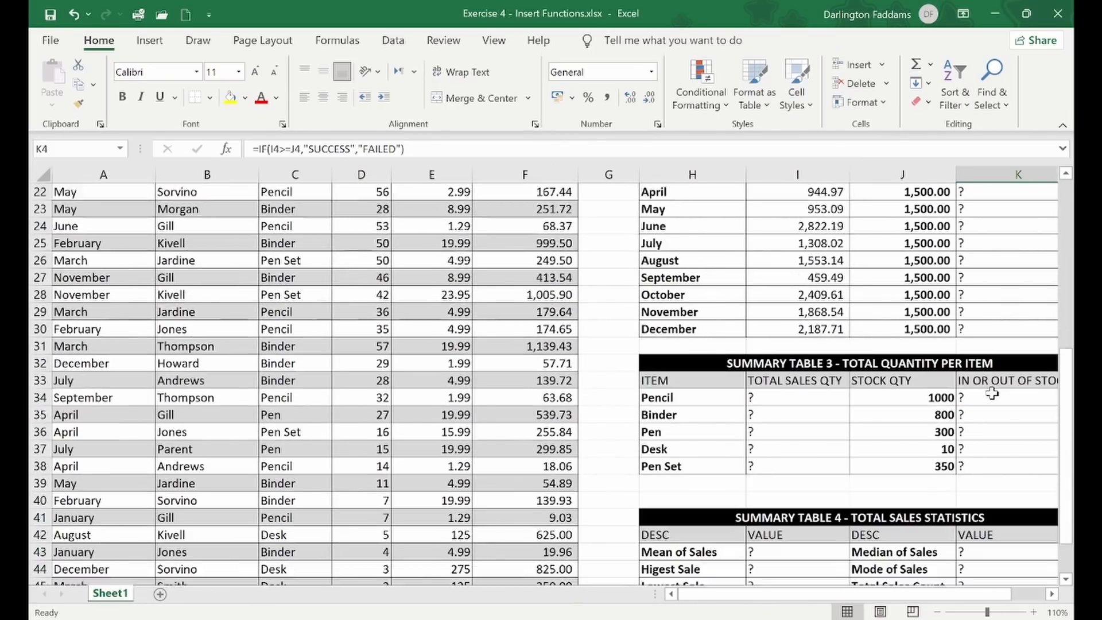
{"action": "scroll", "coordinate": [1032, 373], "scroll_direction": "up", "scroll_amount": 2}
{"action": "scroll", "coordinate": [1031, 373], "scroll_direction": "up", "scroll_amount": 3}
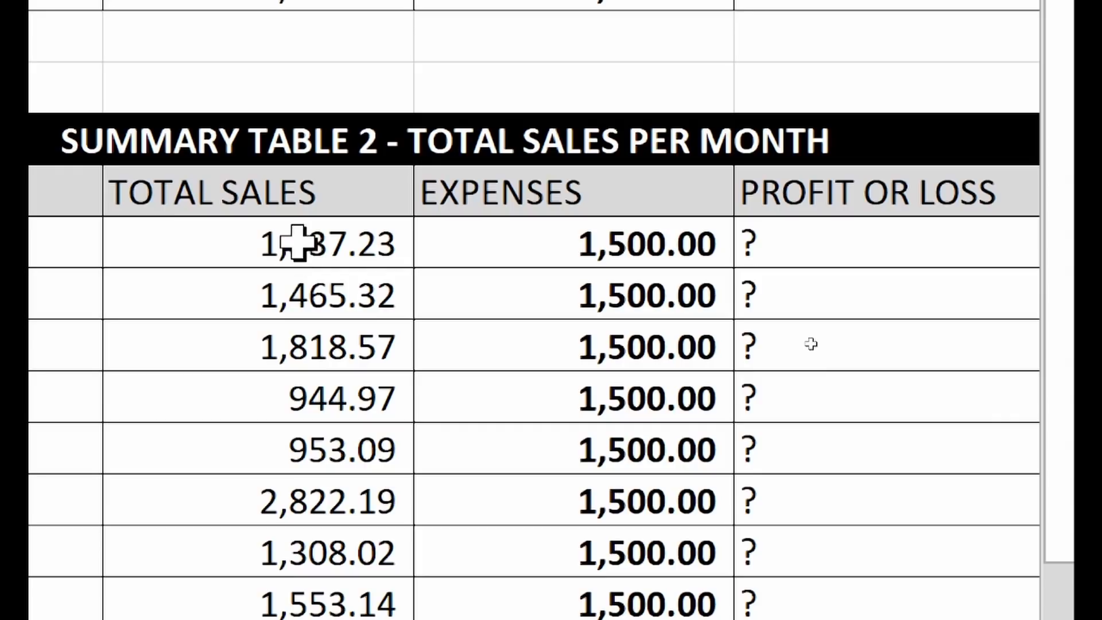
{"action": "left_click", "coordinate": [894, 248]}
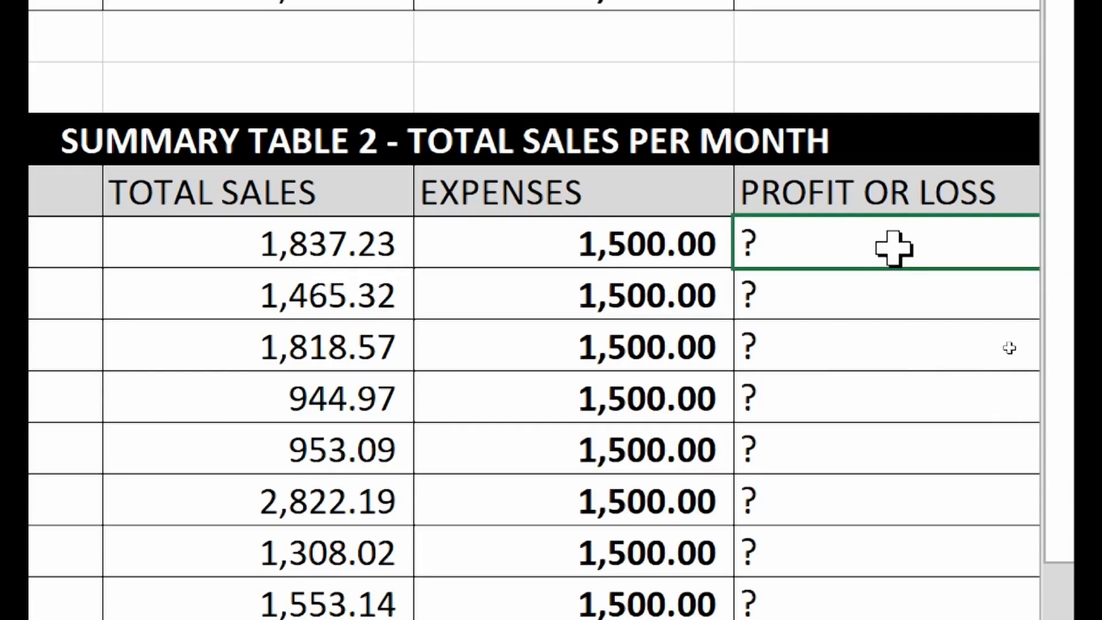
- Examine the TOTAL SALES QTY and IN OR OUT OF STOCK columns of Summary Table 3 against the order quantities in column D
{"action": "scroll", "coordinate": [838, 595], "scroll_direction": "down", "scroll_amount": 5}
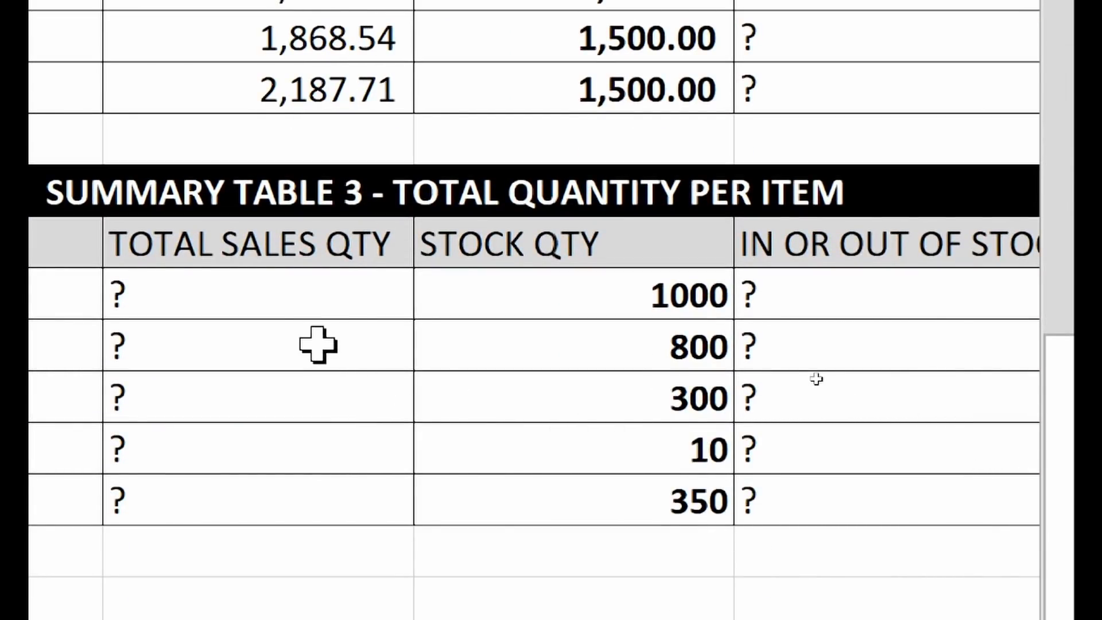
{"action": "left_click", "coordinate": [281, 298]}
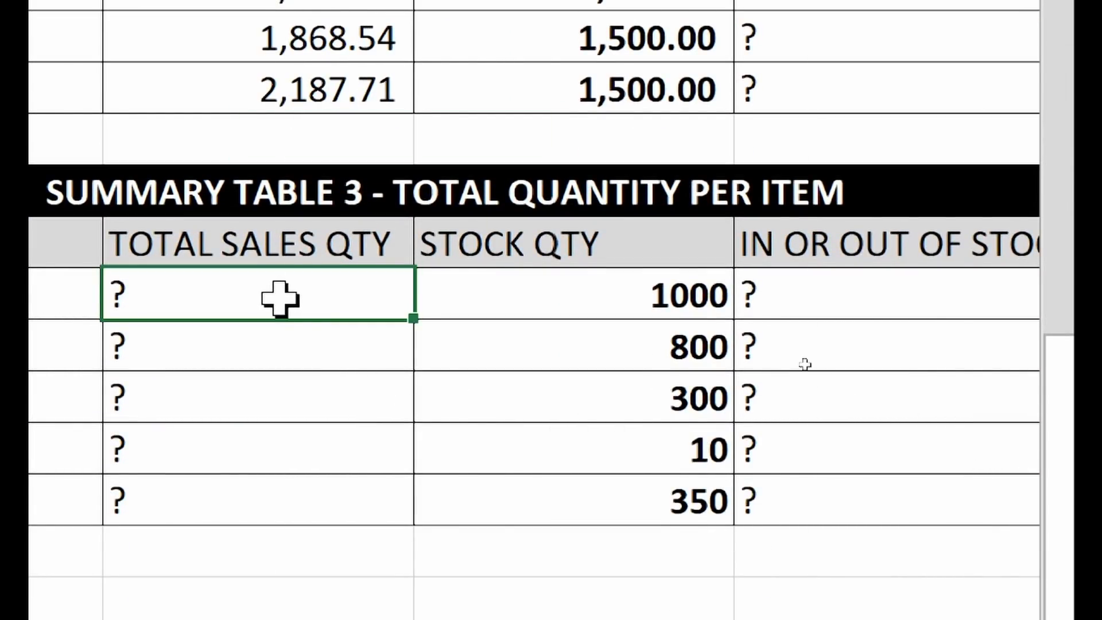
{"action": "left_click", "coordinate": [884, 313]}
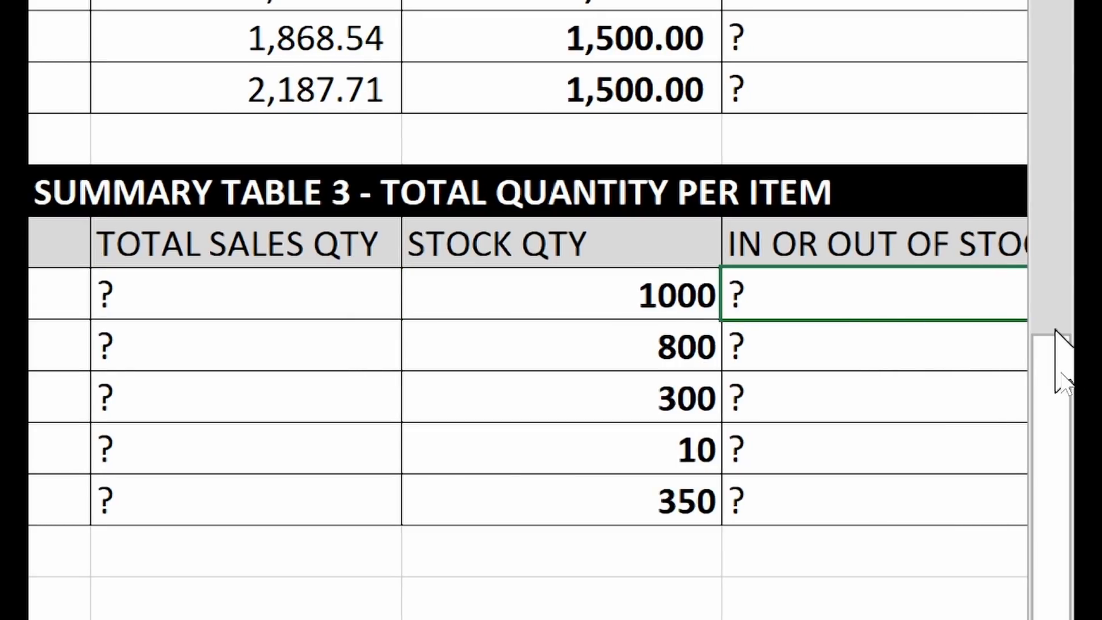
{"action": "scroll", "coordinate": [916, 310], "scroll_direction": "right", "scroll_amount": 3}
{"action": "scroll", "coordinate": [916, 310], "scroll_direction": "left", "scroll_amount": 5}
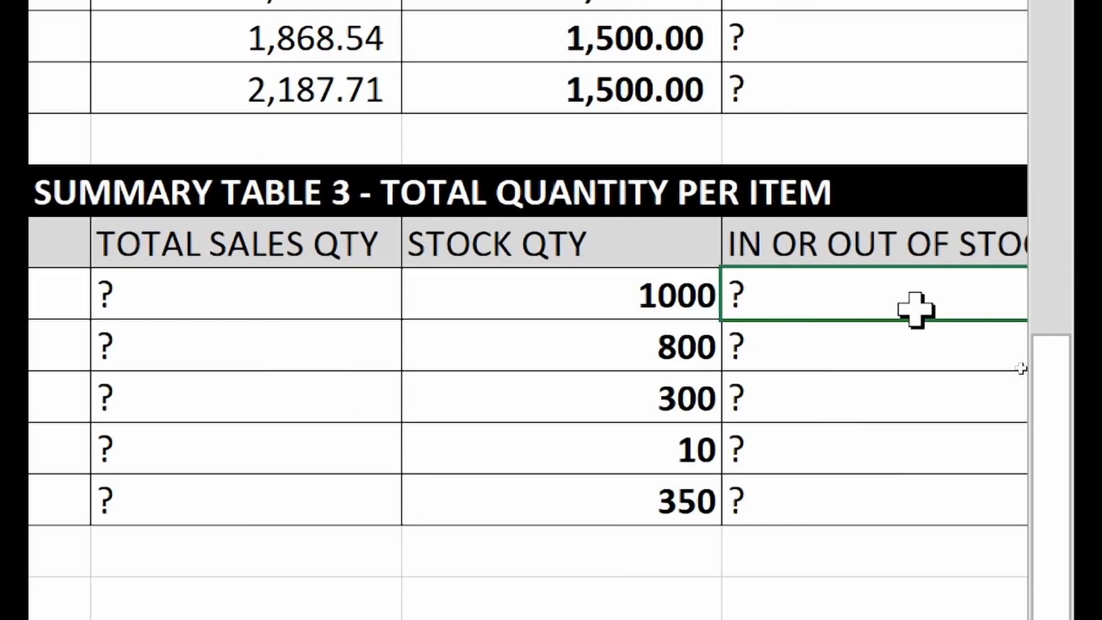
{"action": "scroll", "coordinate": [959, 300], "scroll_direction": "right", "scroll_amount": 3}
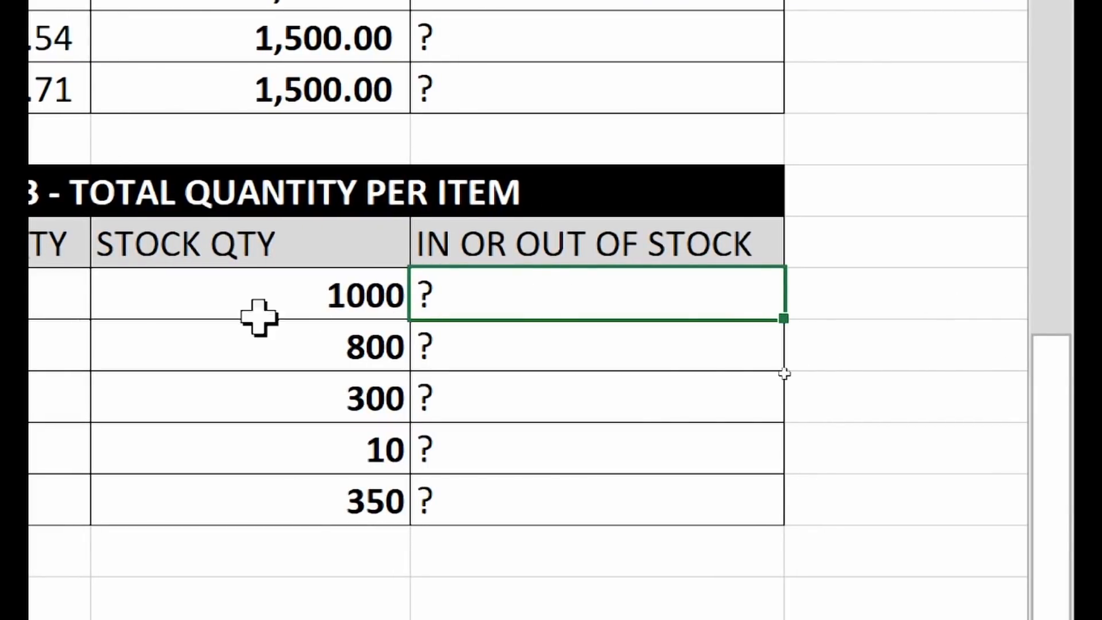
{"action": "left_click", "coordinate": [488, 294]}
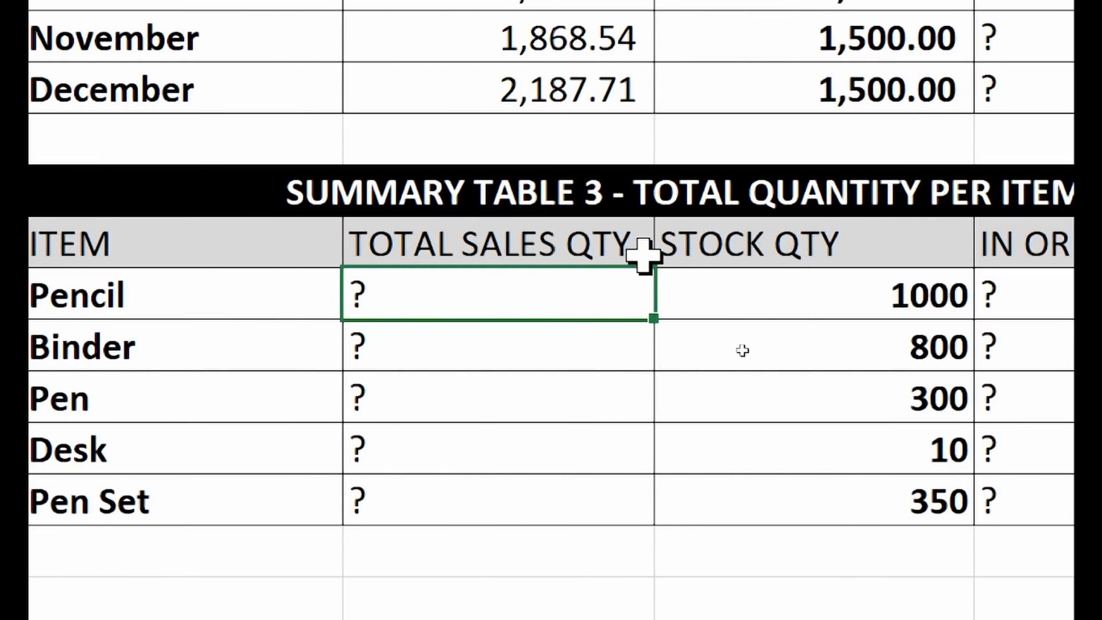
{"action": "scroll", "coordinate": [253, 253], "scroll_direction": "left", "scroll_amount": 5}
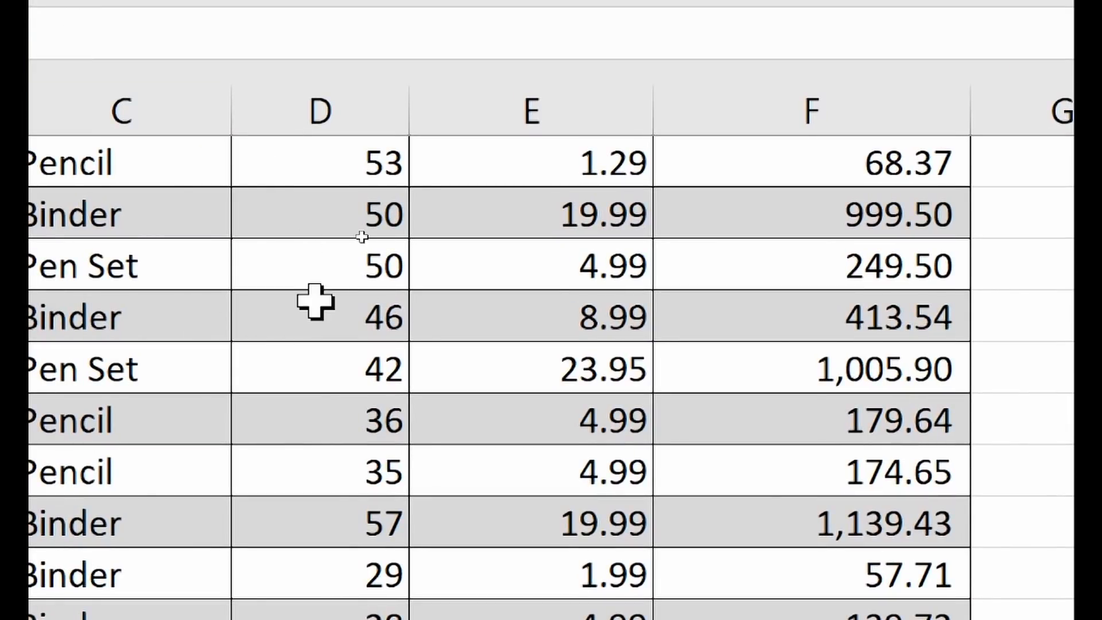
{"action": "scroll", "coordinate": [320, 296], "scroll_direction": "up", "scroll_amount": 5}
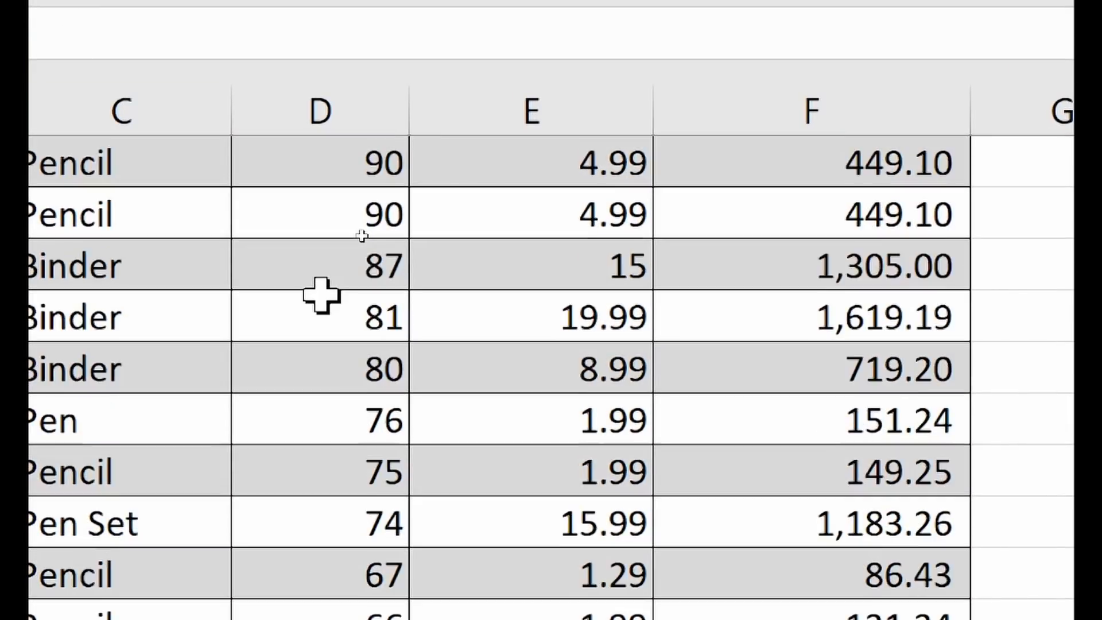
{"action": "scroll", "coordinate": [322, 296], "scroll_direction": "up", "scroll_amount": 2}
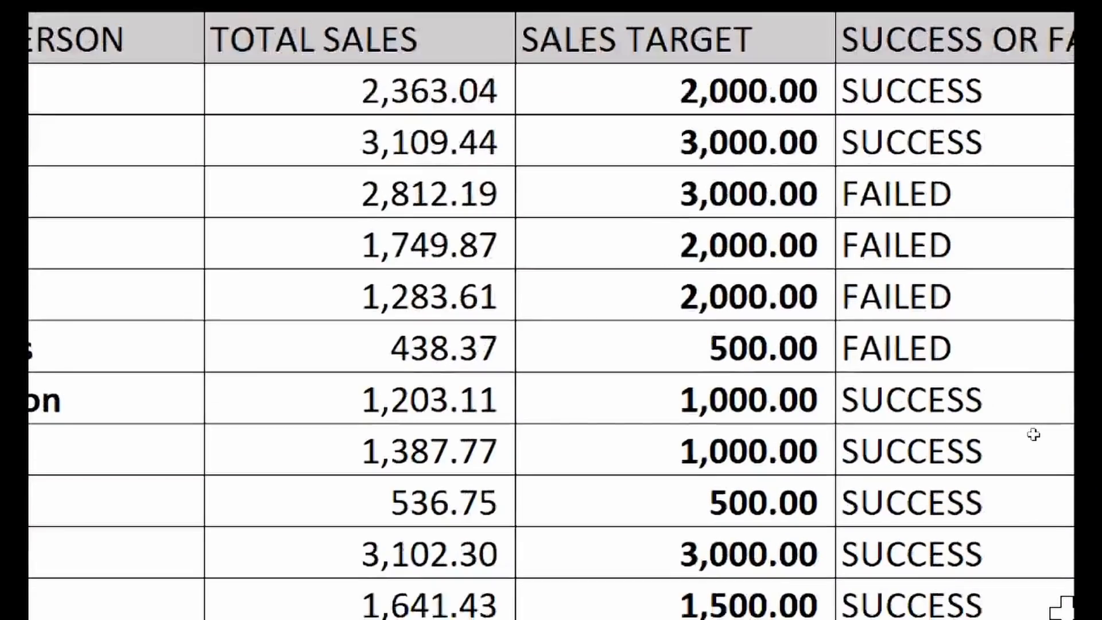
{"action": "scroll", "coordinate": [982, 442], "scroll_direction": "down", "scroll_amount": 4}
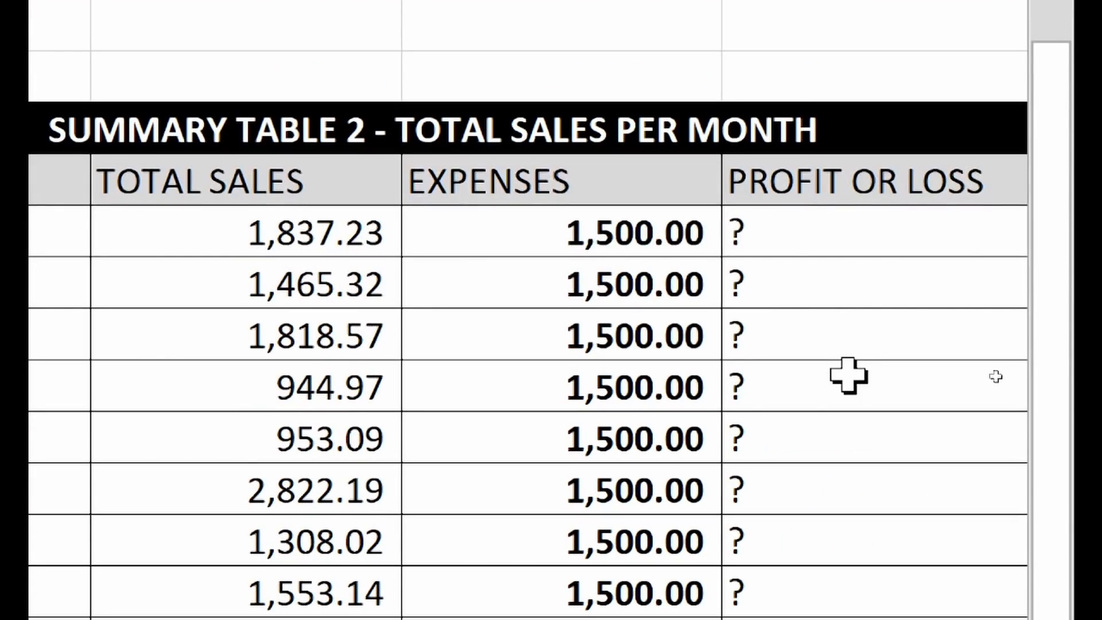
{"action": "scroll", "coordinate": [782, 374], "scroll_direction": "down", "scroll_amount": 5}
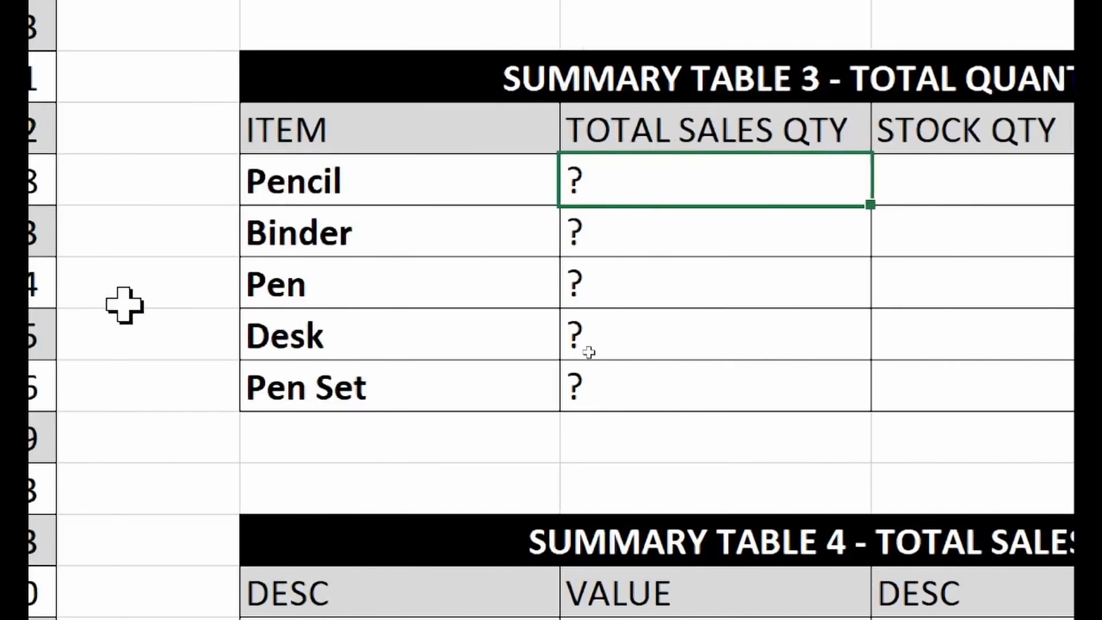
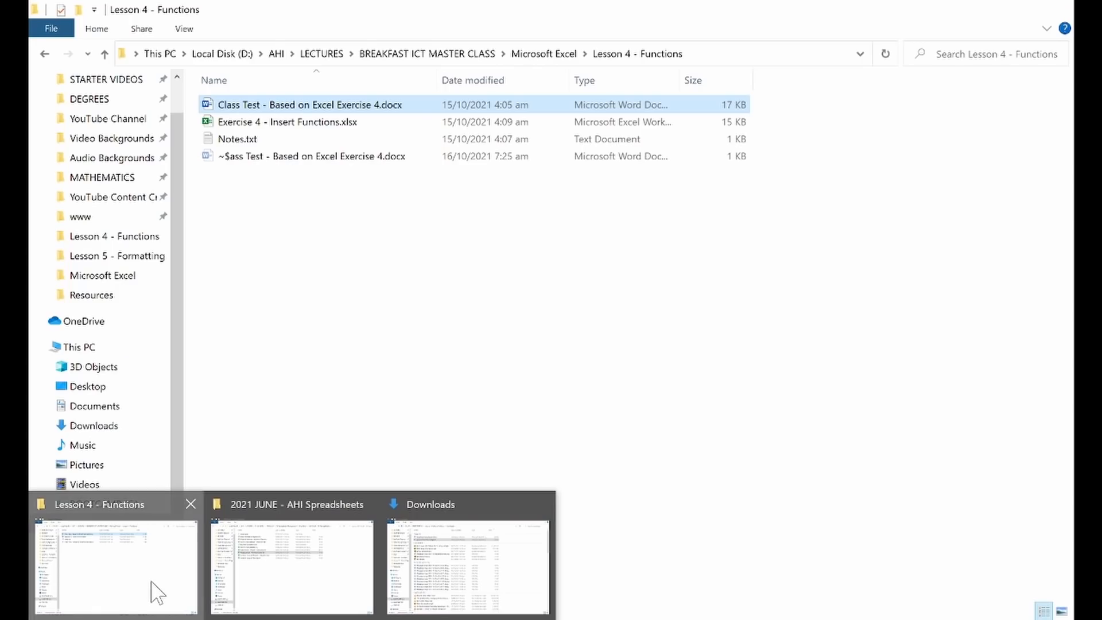
- Switch to the Lesson 4 - Functions folder in File Explorer and open Exercise 4 - Insert Functions.xlsx
{"action": "left_click", "coordinate": [155, 591]}
{"action": "double_click", "coordinate": [287, 122]}
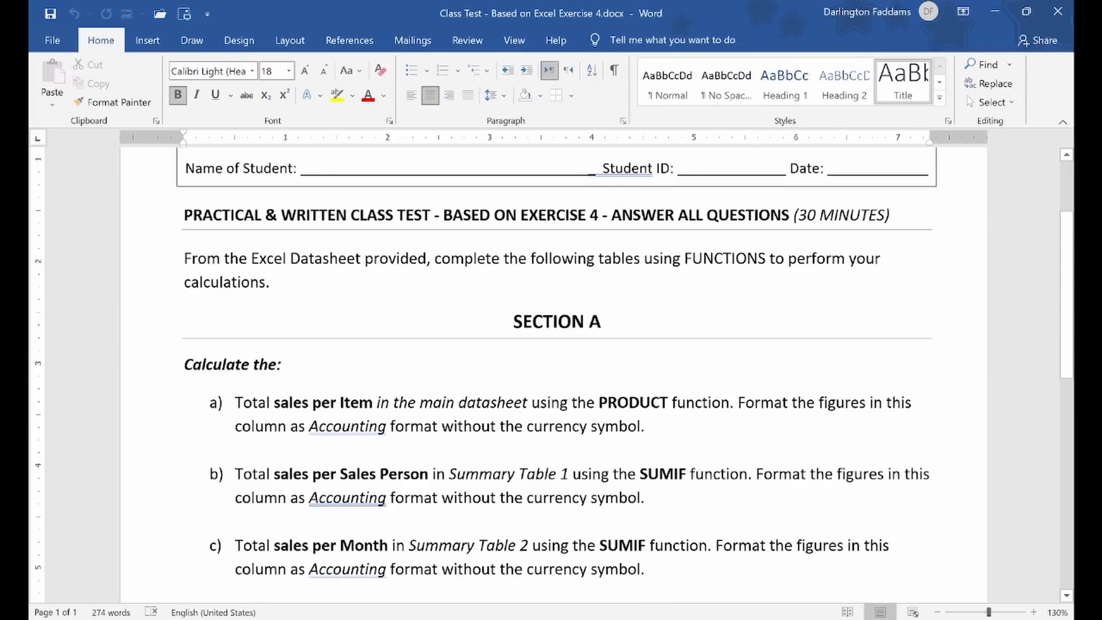
- In the Word class test, read Section A question a) about total sales per item in the main datasheet using the PRODUCT function
{"action": "scroll", "coordinate": [551, 373], "scroll_direction": "down", "scroll_amount": 3}
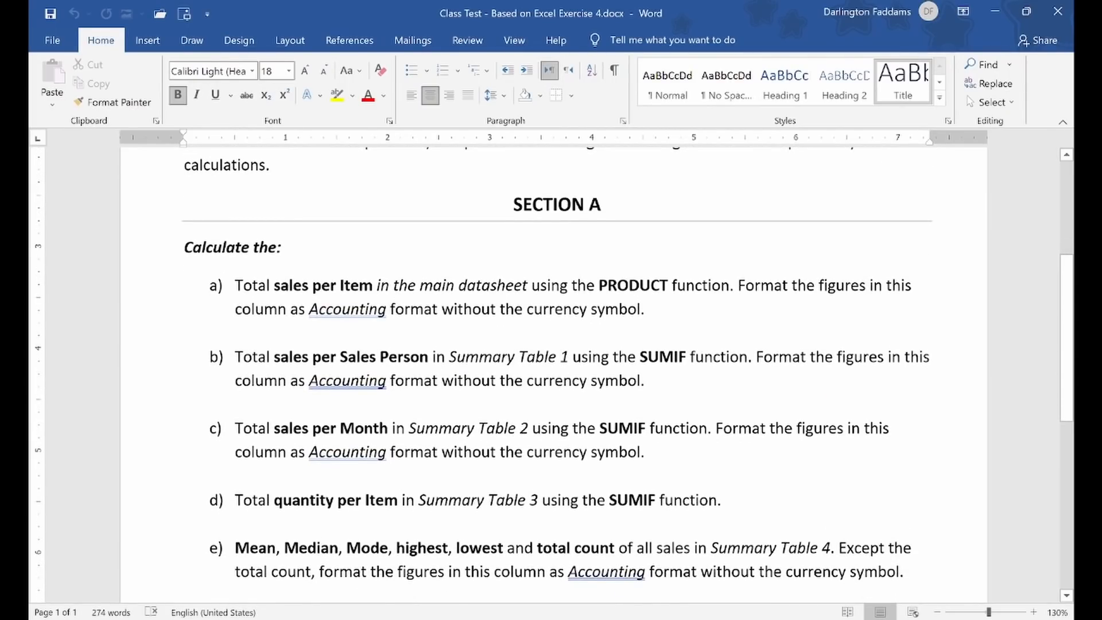
{"action": "left_click", "coordinate": [167, 208]}
{"action": "left_click_drag", "start_coordinate": [185, 244], "coordinate": [312, 239]}
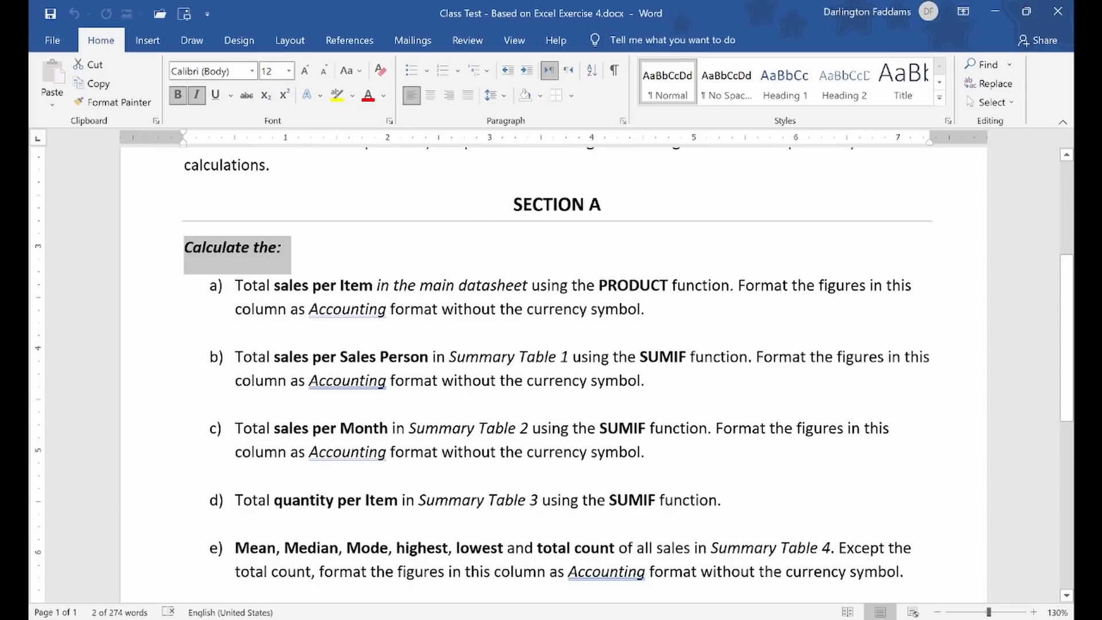
{"action": "left_click_drag", "start_coordinate": [236, 285], "coordinate": [377, 286]}
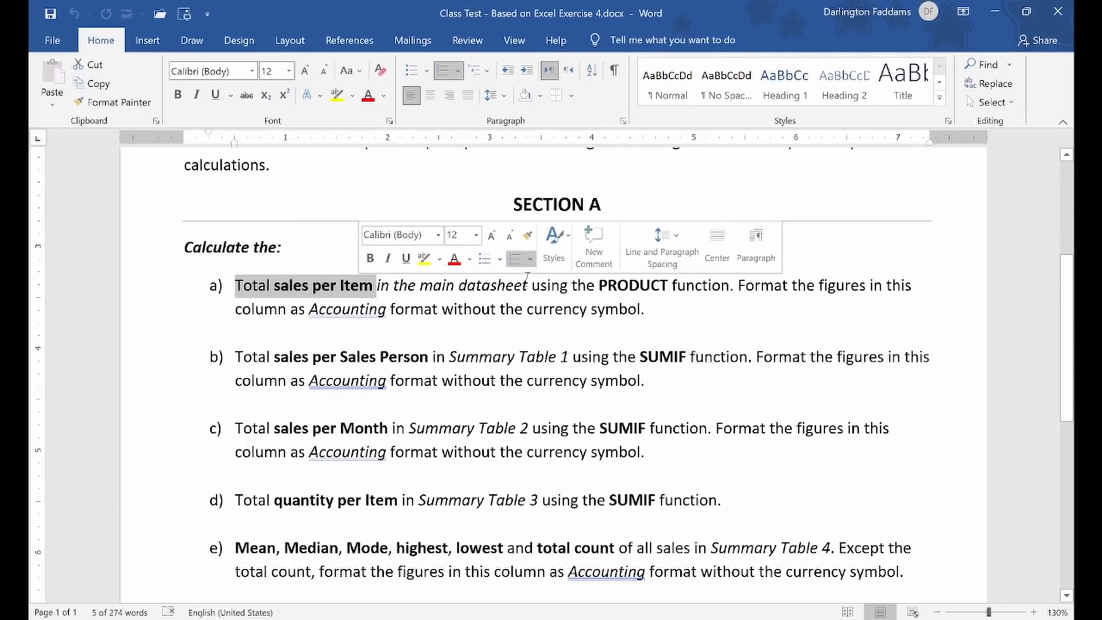
{"action": "left_click", "coordinate": [532, 285]}
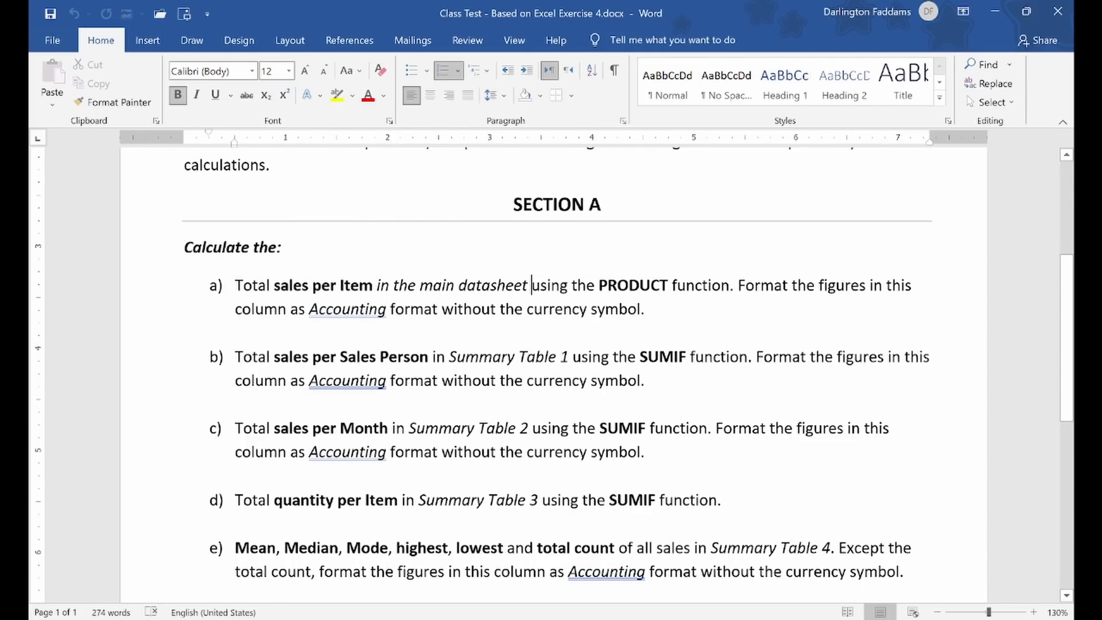
{"action": "double_click", "coordinate": [638, 291]}
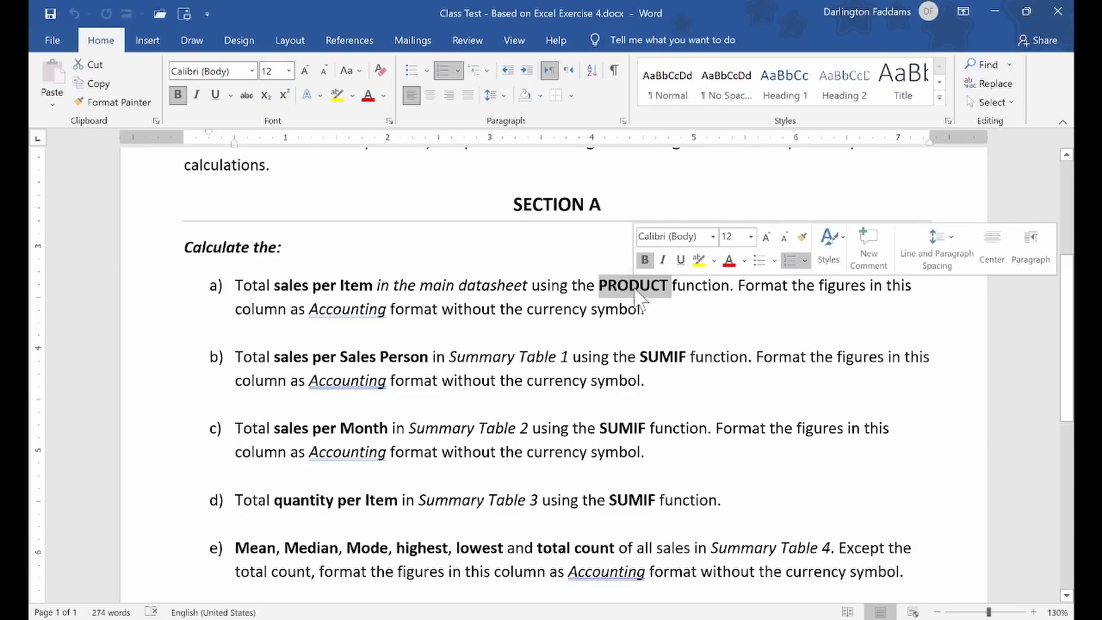
{"action": "left_click_drag", "start_coordinate": [236, 285], "coordinate": [376, 296]}
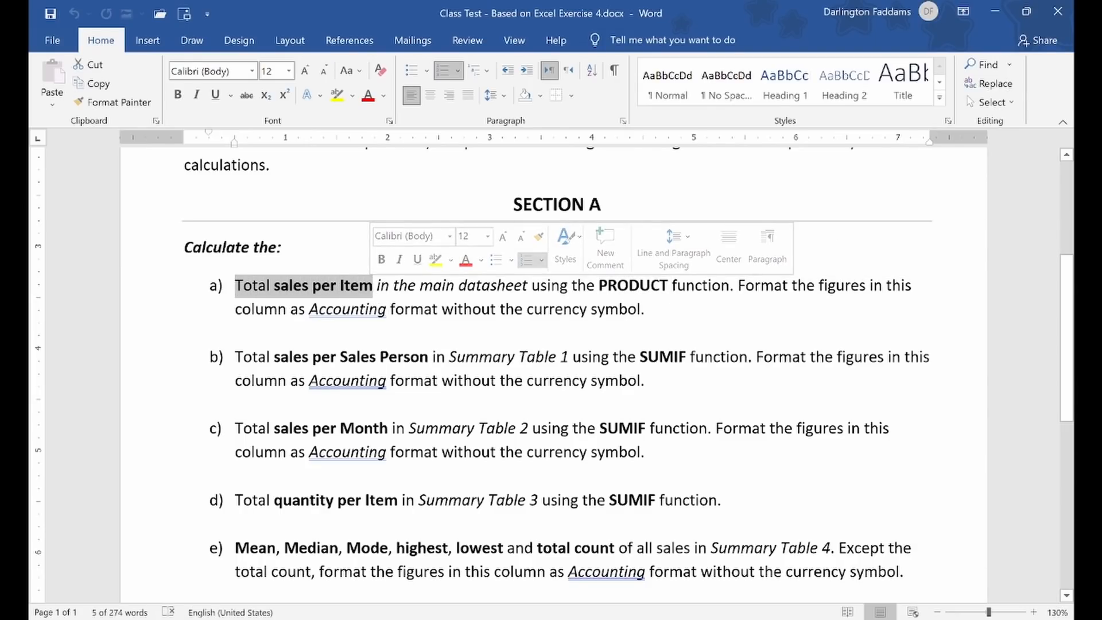
{"action": "left_click", "coordinate": [708, 286]}
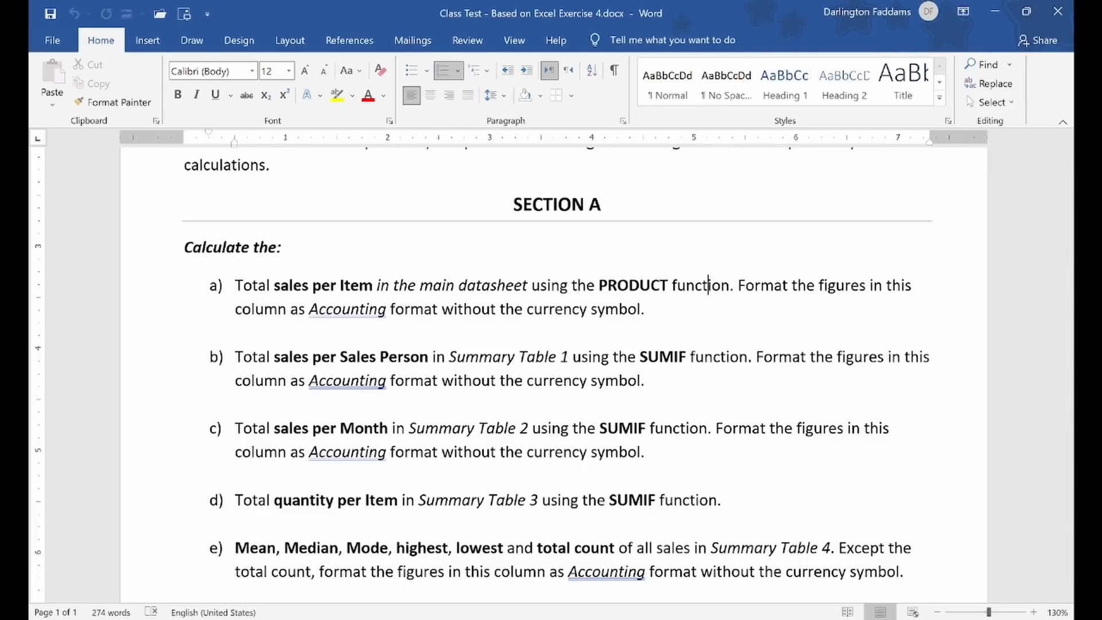
- Switch to the unsolved exercise workbook in Excel and examine the TOTAL SALES cells F3 and F4 in the sales orders table
{"action": "left_click", "coordinate": [741, 552]}
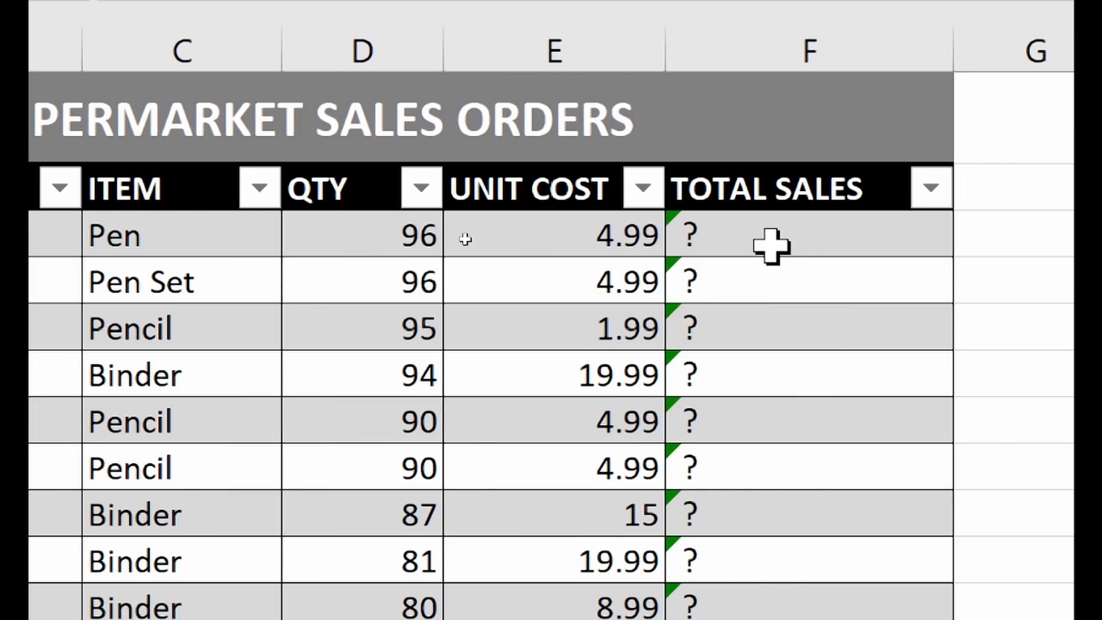
{"action": "left_click", "coordinate": [737, 244]}
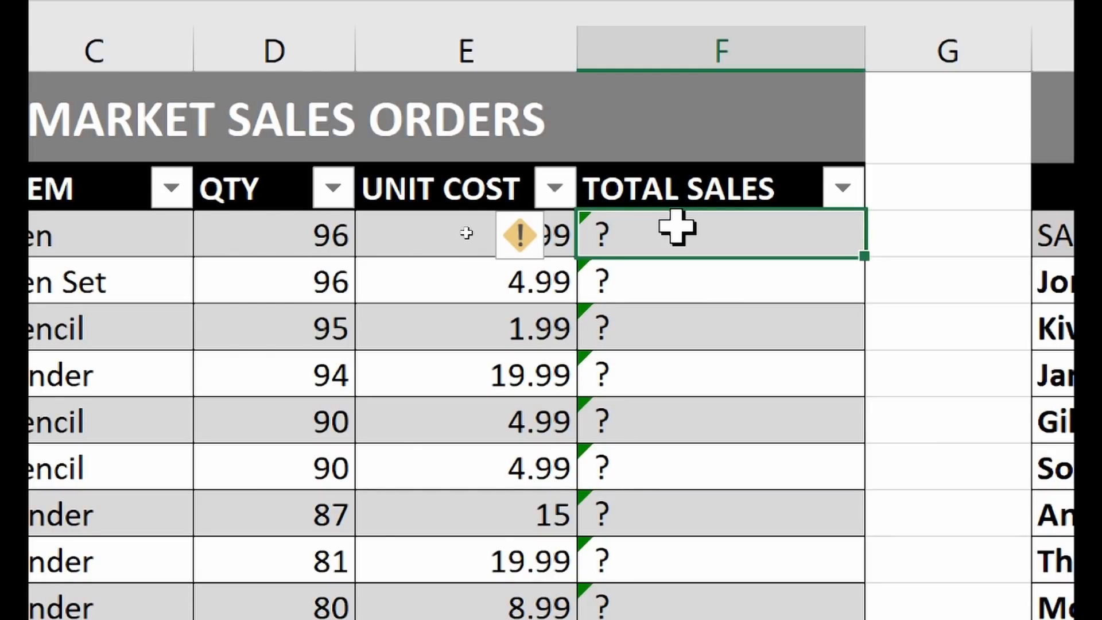
{"action": "left_click", "coordinate": [682, 280]}
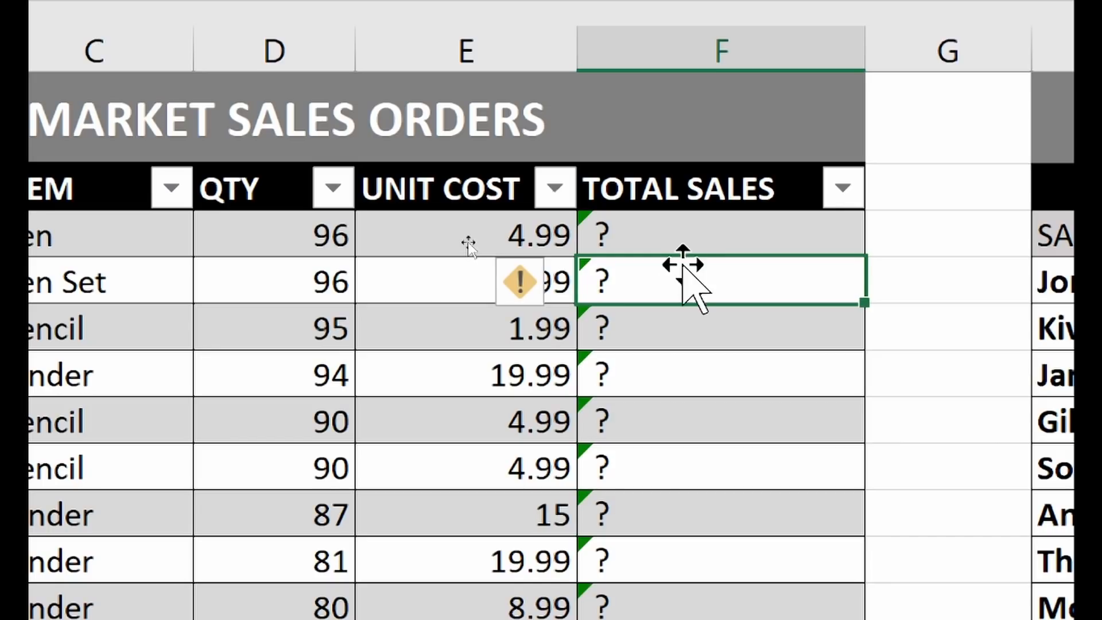
- Examine how TOTAL SALES cell F3 relates to the quantity in D3 and the unit cost in E3
{"action": "left_click", "coordinate": [680, 229]}
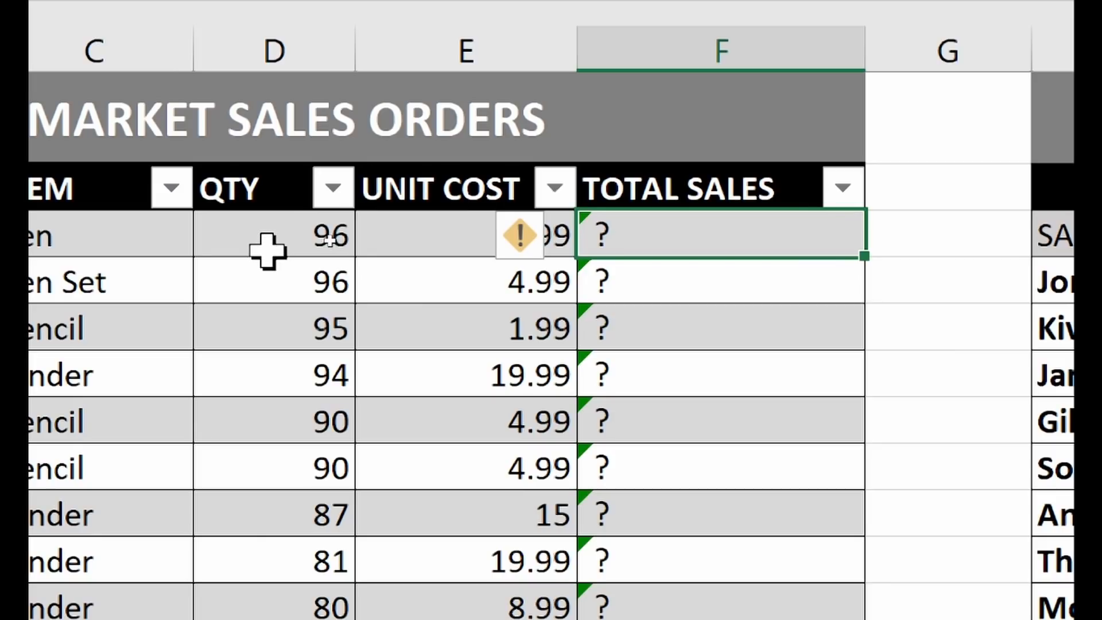
{"action": "left_click", "coordinate": [260, 233]}
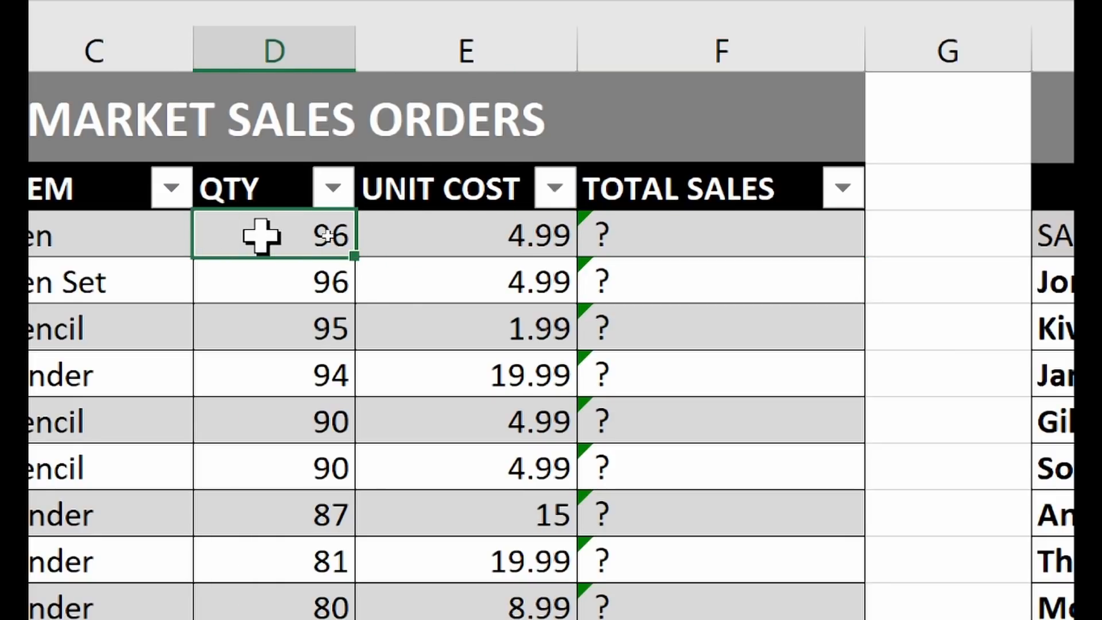
{"action": "left_click", "coordinate": [498, 235]}
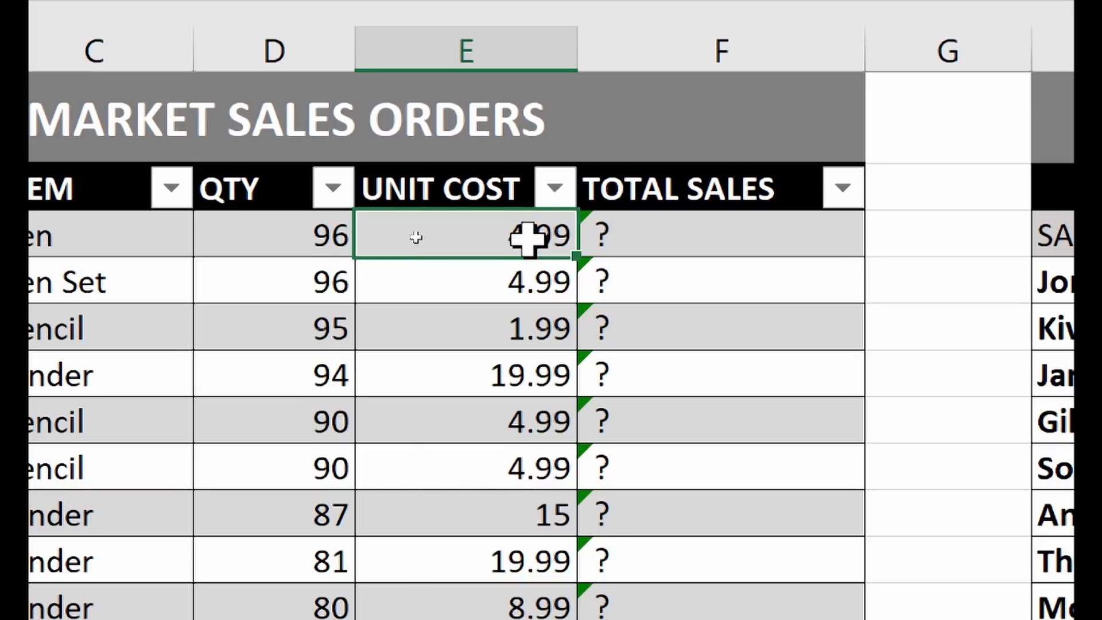
{"action": "left_click", "coordinate": [308, 244]}
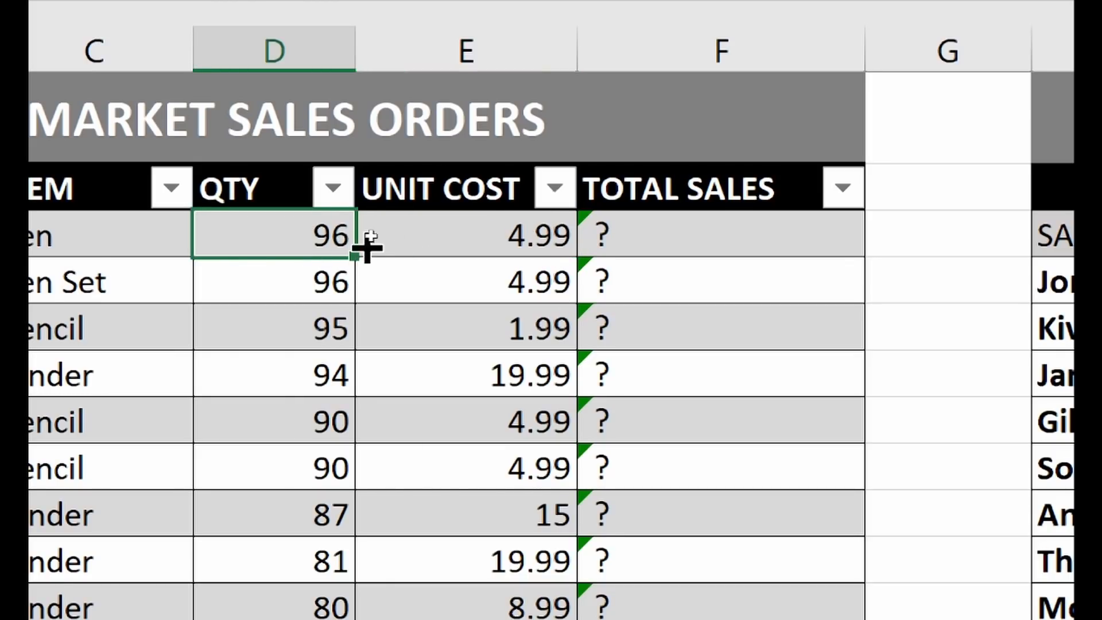
{"action": "left_click", "coordinate": [699, 244]}
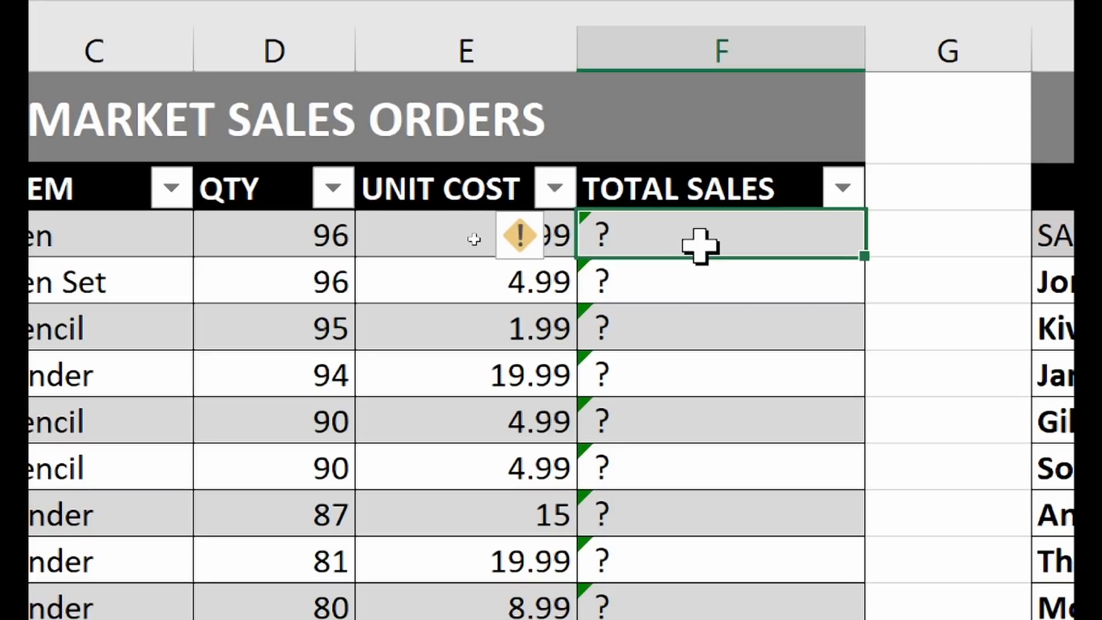
{"action": "left_click", "coordinate": [416, 246]}
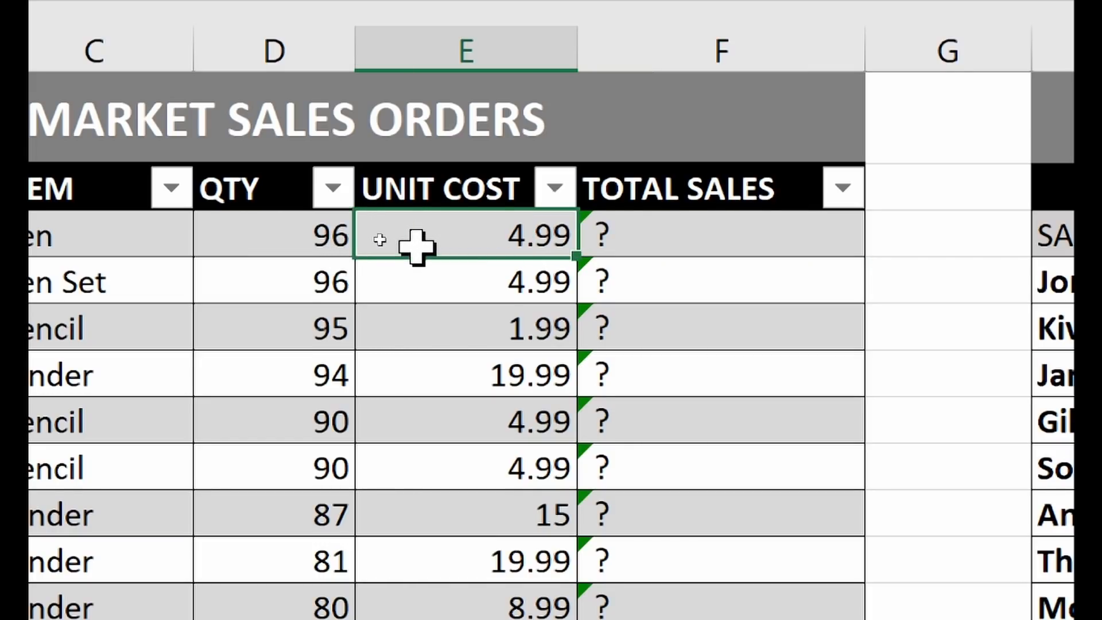
{"action": "left_click", "coordinate": [286, 243]}
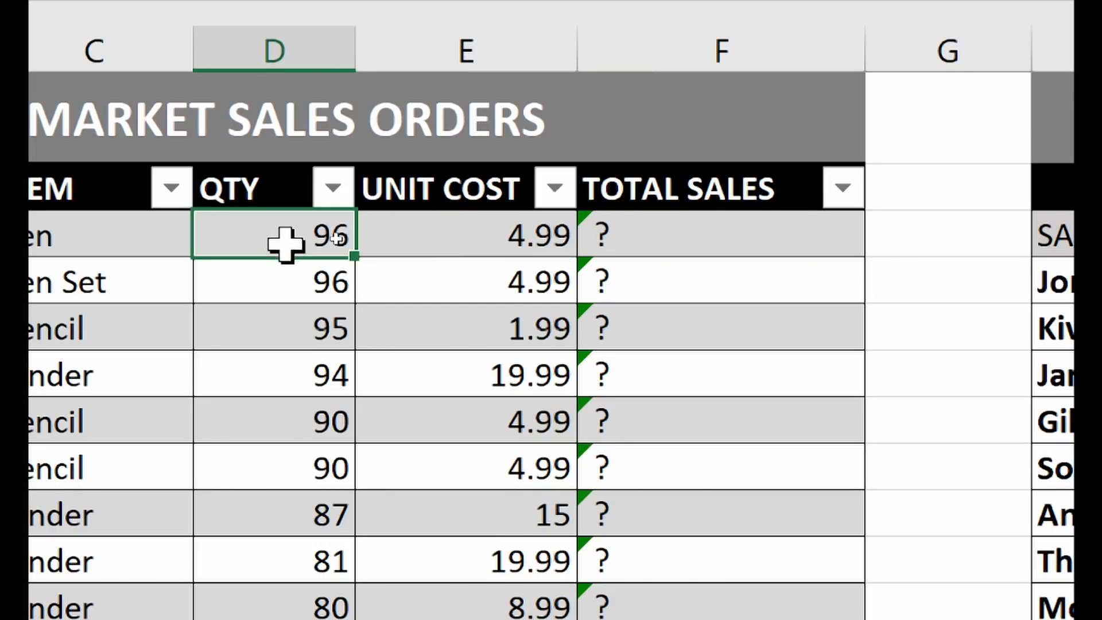
- Replace the question mark in F3 with a PRODUCT formula taking D3 and E3 as separate arguments, =PRODUCT(D3,E3
{"action": "left_click", "coordinate": [658, 241]}
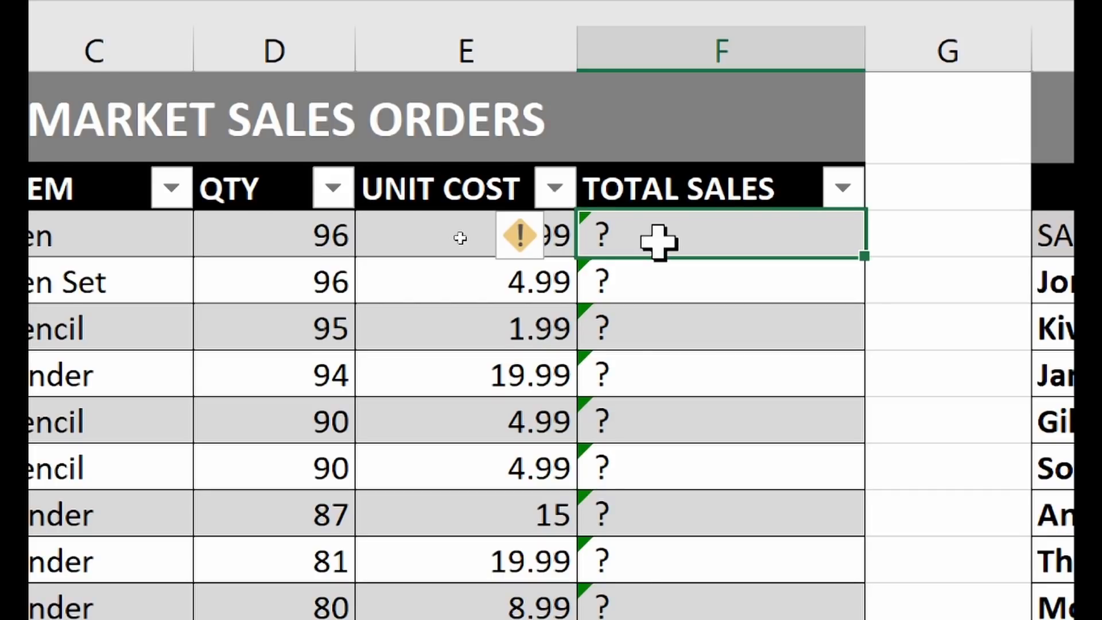
{"action": "double_click", "coordinate": [659, 241]}
{"action": "key", "text": "BackSpace"}
{"action": "type", "text": "="}
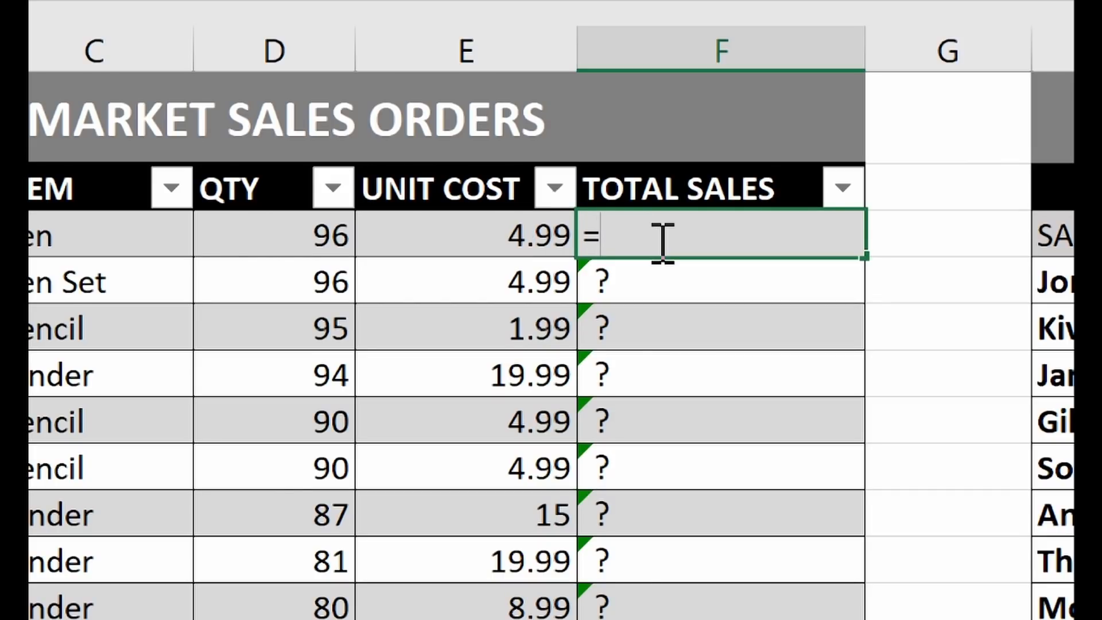
{"action": "type", "text": "PRODUCT"}
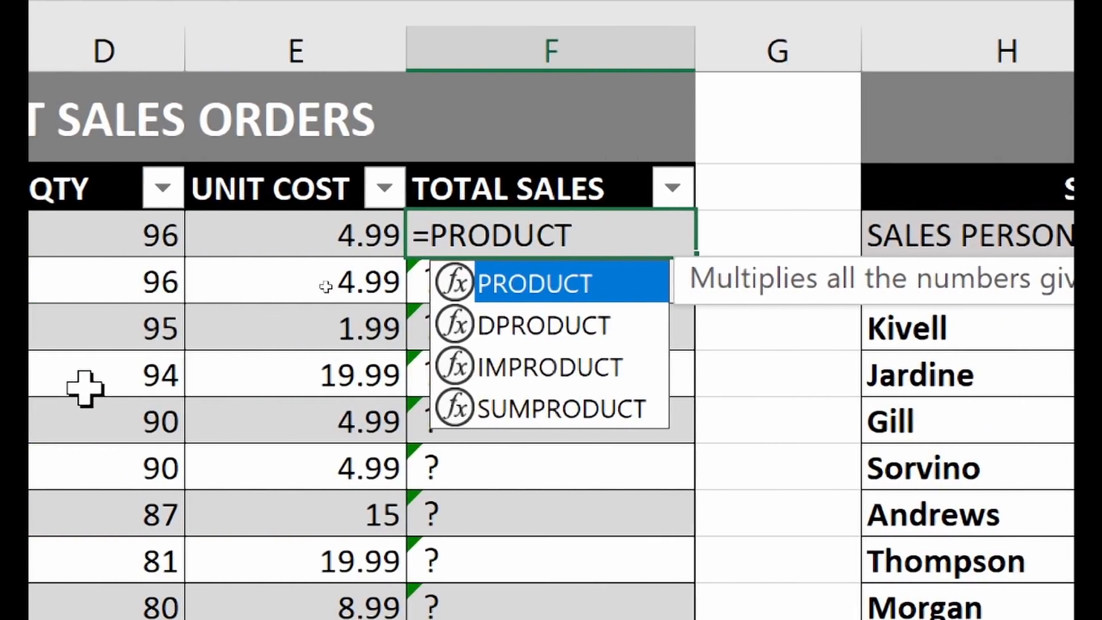
{"action": "type", "text": "("}
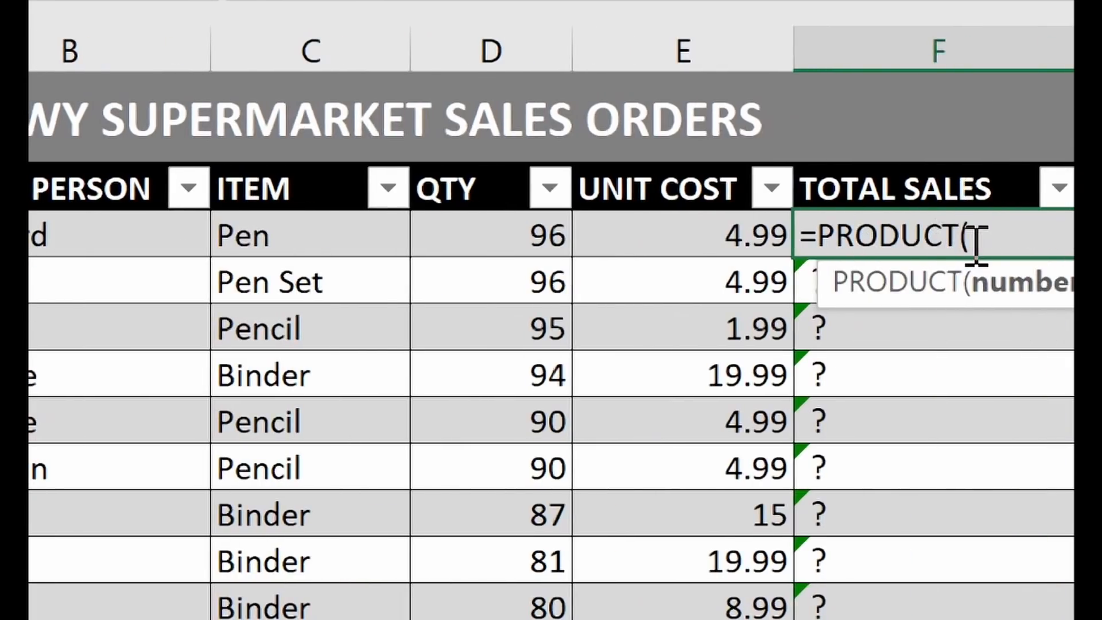
{"action": "type", "text": "D"}
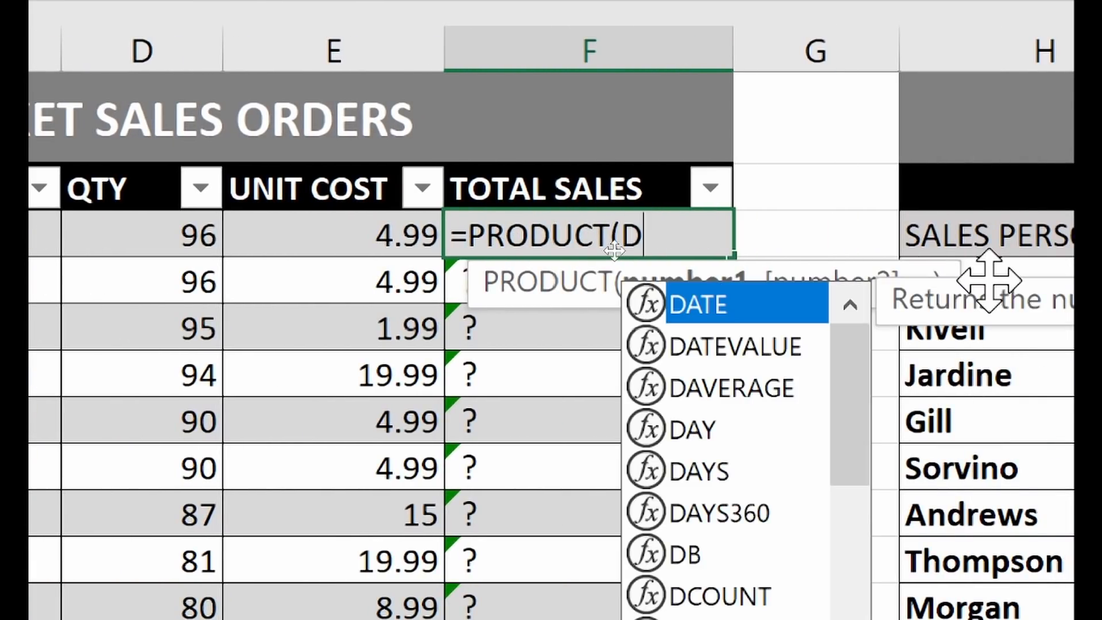
{"action": "type", "text": "3,"}
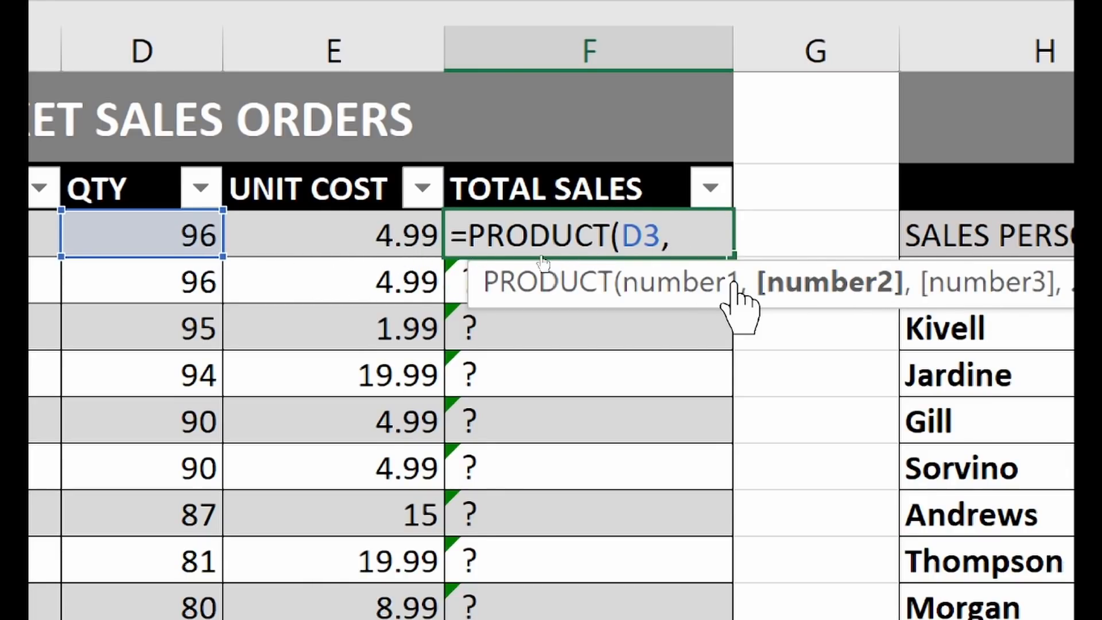
{"action": "type", "text": "E3"}
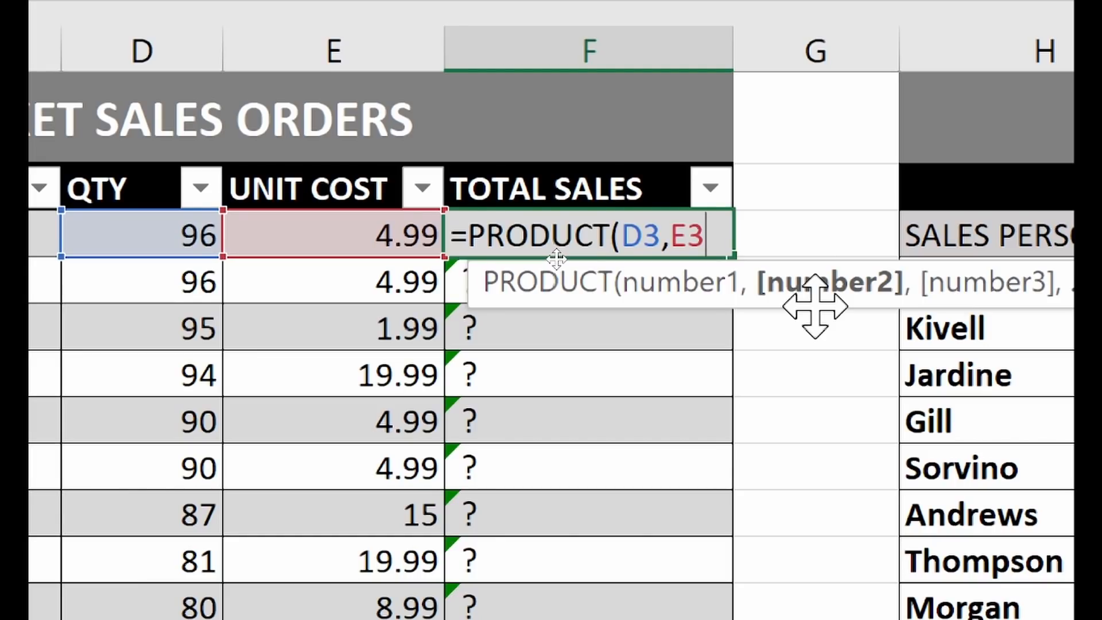
- Change the PRODUCT arguments in F3 to a cell range, making the formula =PRODUCT(D3:E3)
{"action": "key", "text": "BackSpace"}
{"action": "key", "text": "BackSpace"}
{"action": "key", "text": "BackSpace"}
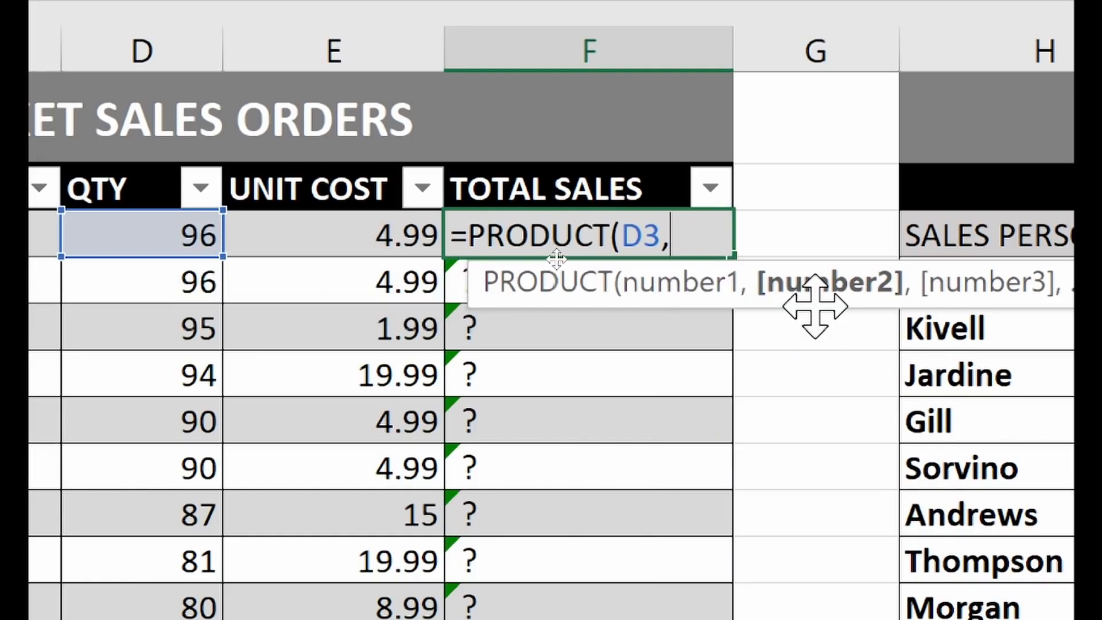
{"action": "type", "text": ":"}
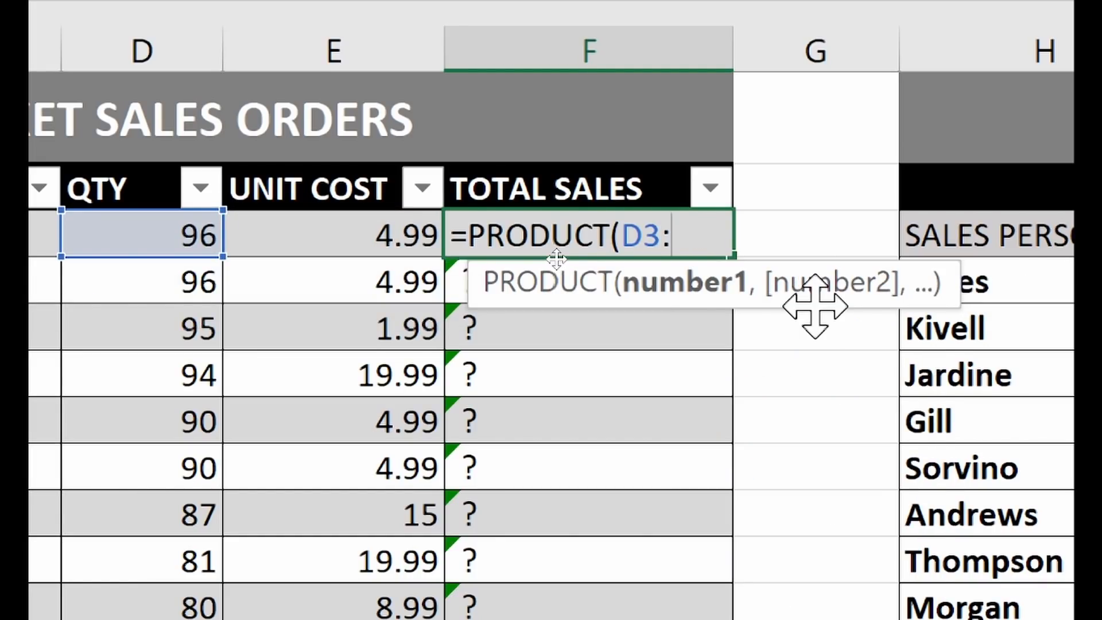
{"action": "type", "text": "E3"}
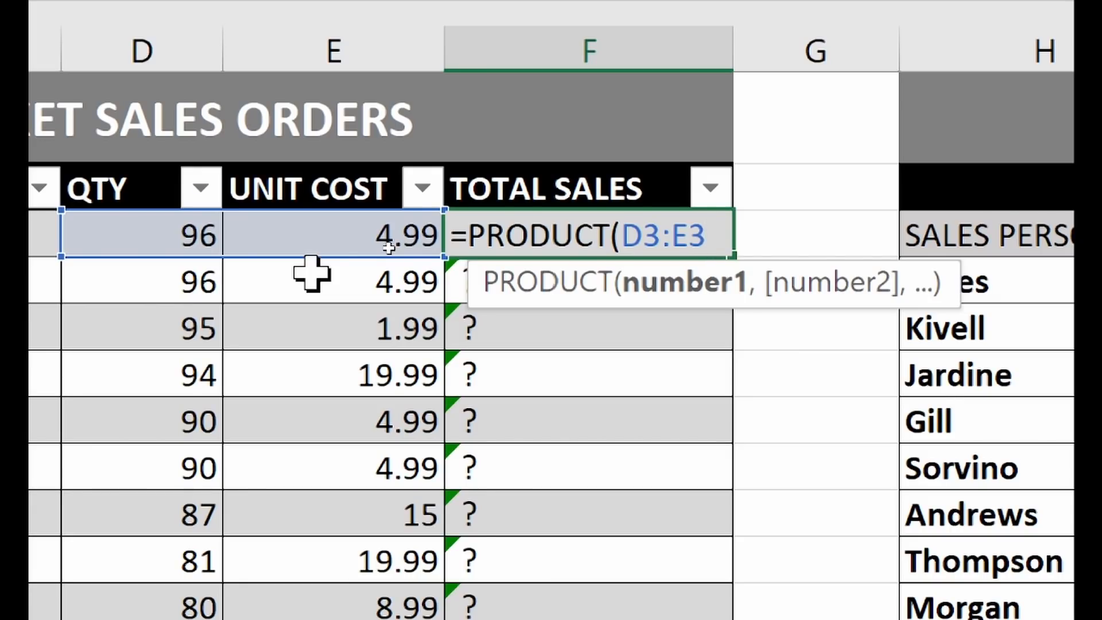
{"action": "type", "text": ")"}
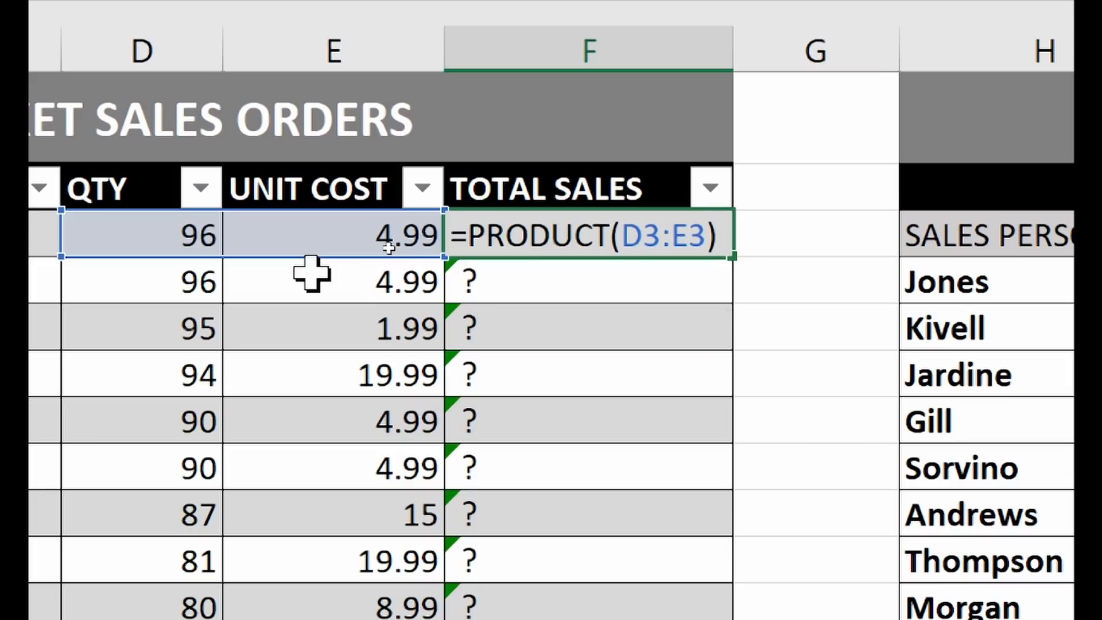
- Replace the range in F3's formula by selecting cells D3 to E3, and enter =PRODUCT(Table1[@[QTY]:[UNIT COST]])
{"action": "key", "text": "BackSpace"}
{"action": "key", "text": "BackSpace"}
{"action": "key", "text": "BackSpace"}
{"action": "key", "text": "BackSpace"}
{"action": "key", "text": "BackSpace"}
{"action": "key", "text": "BackSpace"}
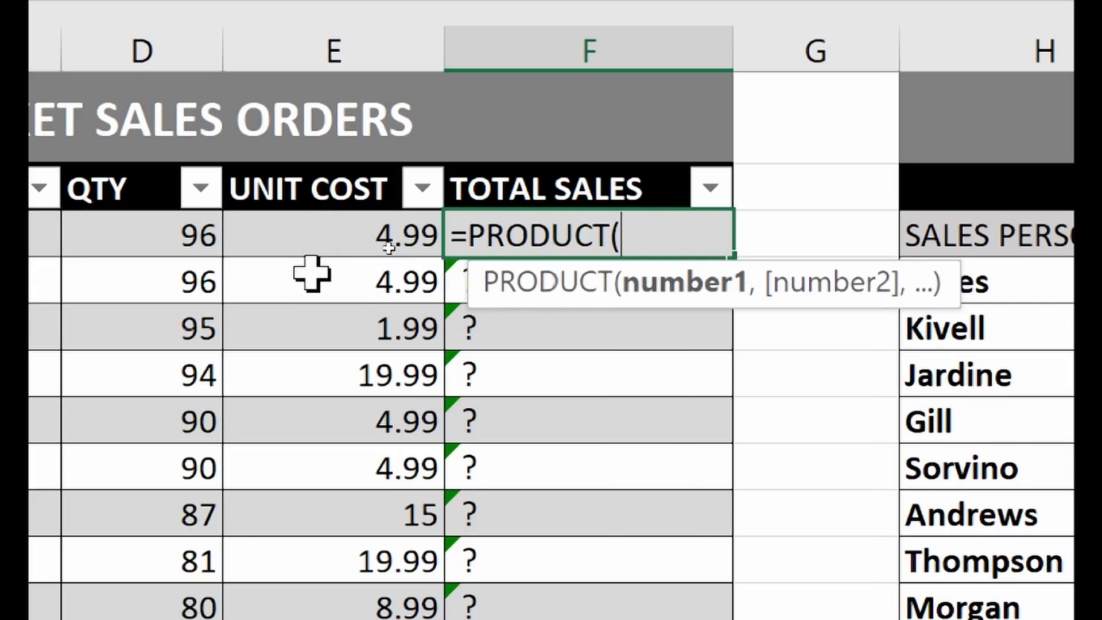
{"action": "left_click_drag", "start_coordinate": [135, 236], "coordinate": [285, 239]}
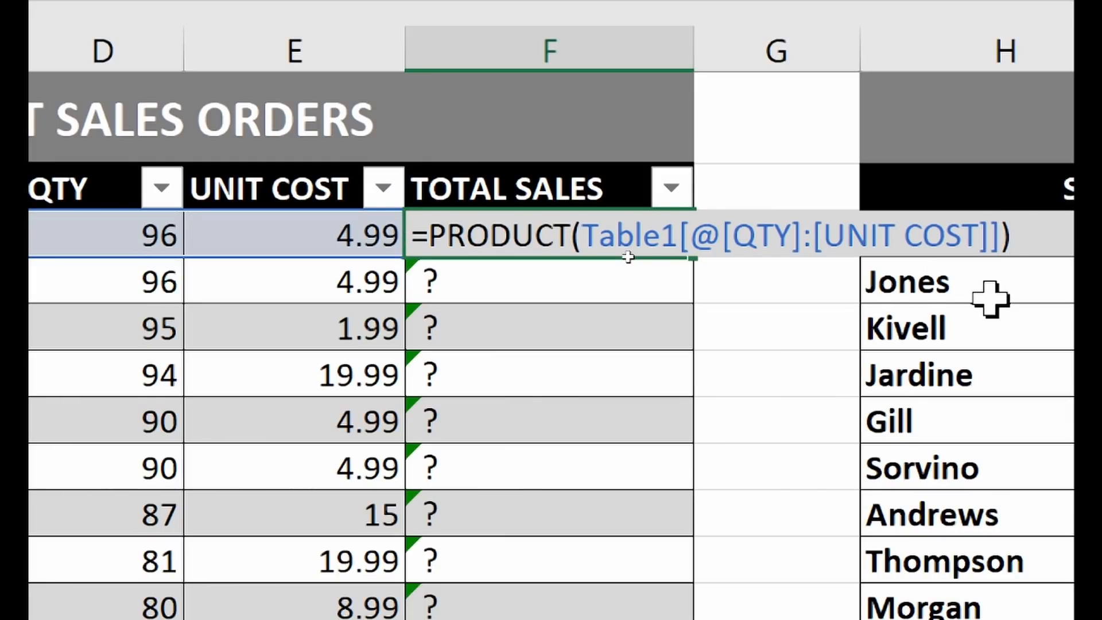
{"action": "key", "text": "Return"}
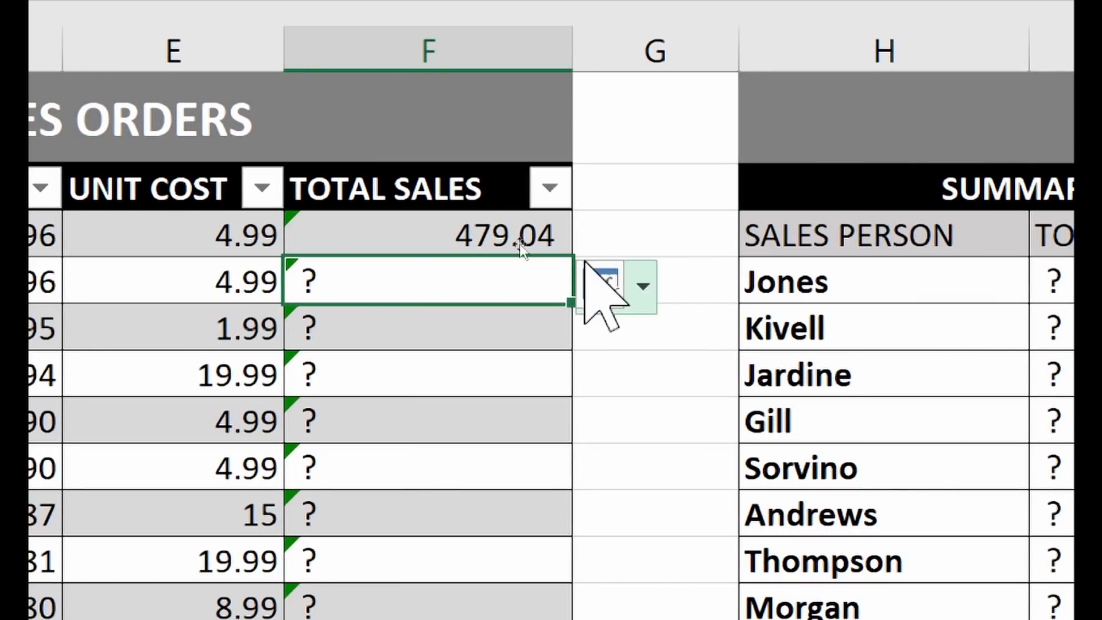
- Overwrite the formula in TOTAL SALES cell F3 with =PRODUCT(D3,E3)
{"action": "left_click", "coordinate": [482, 237]}
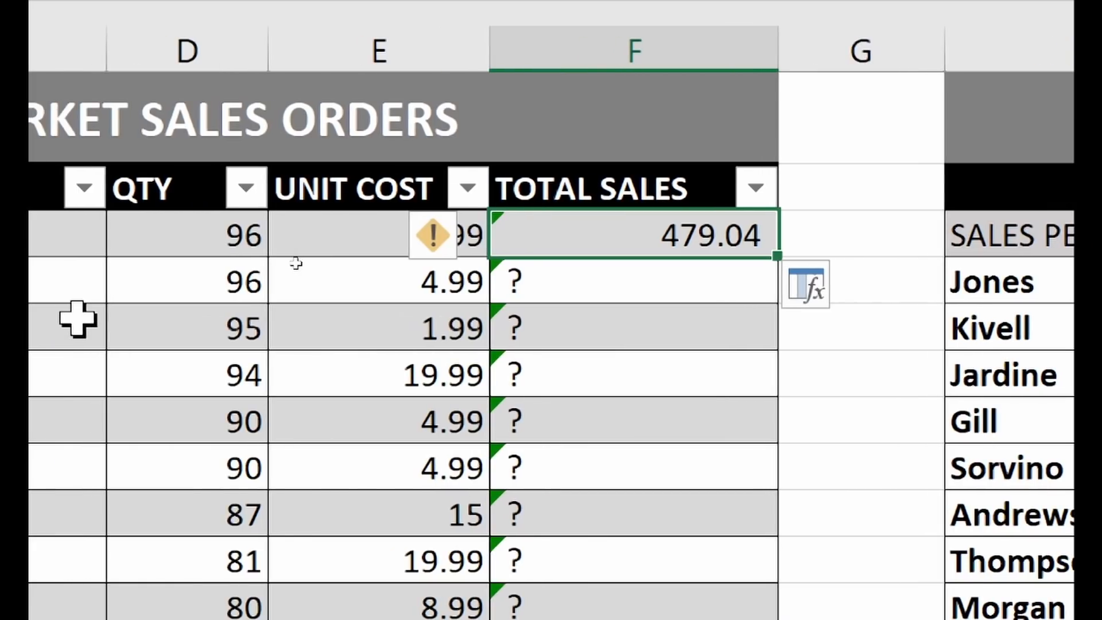
{"action": "type", "text": "=P"}
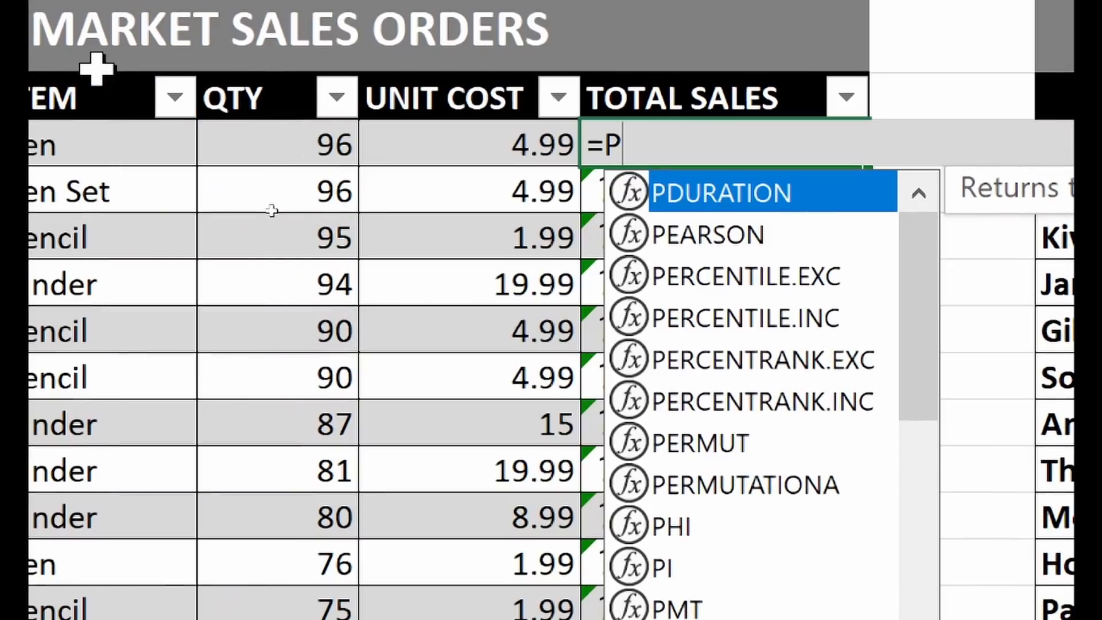
{"action": "type", "text": "RODUCT("}
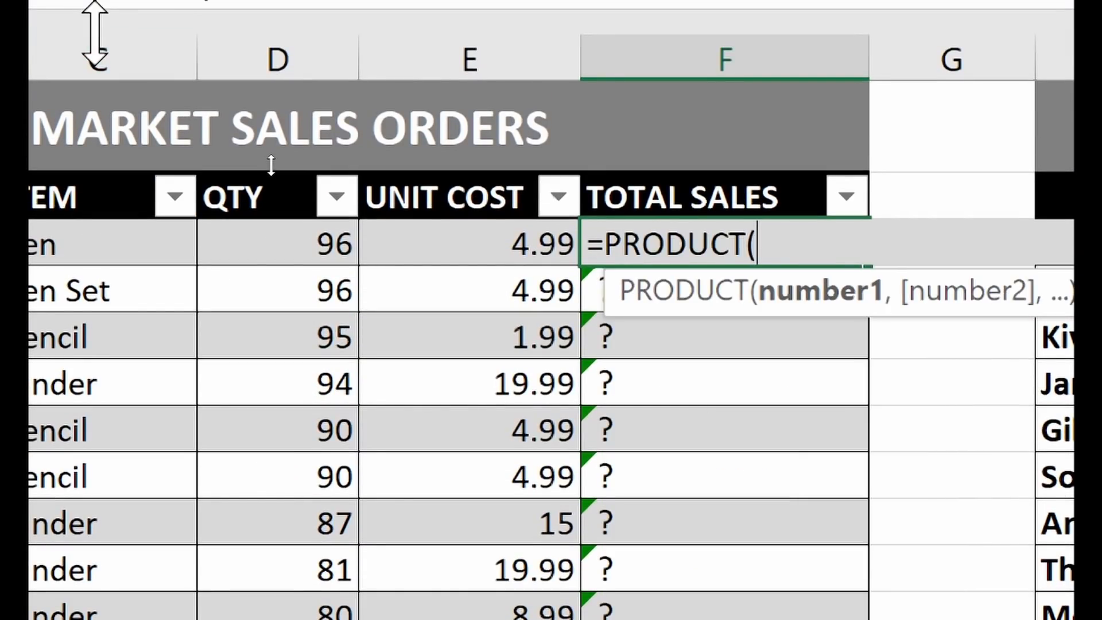
{"action": "type", "text": "D"}
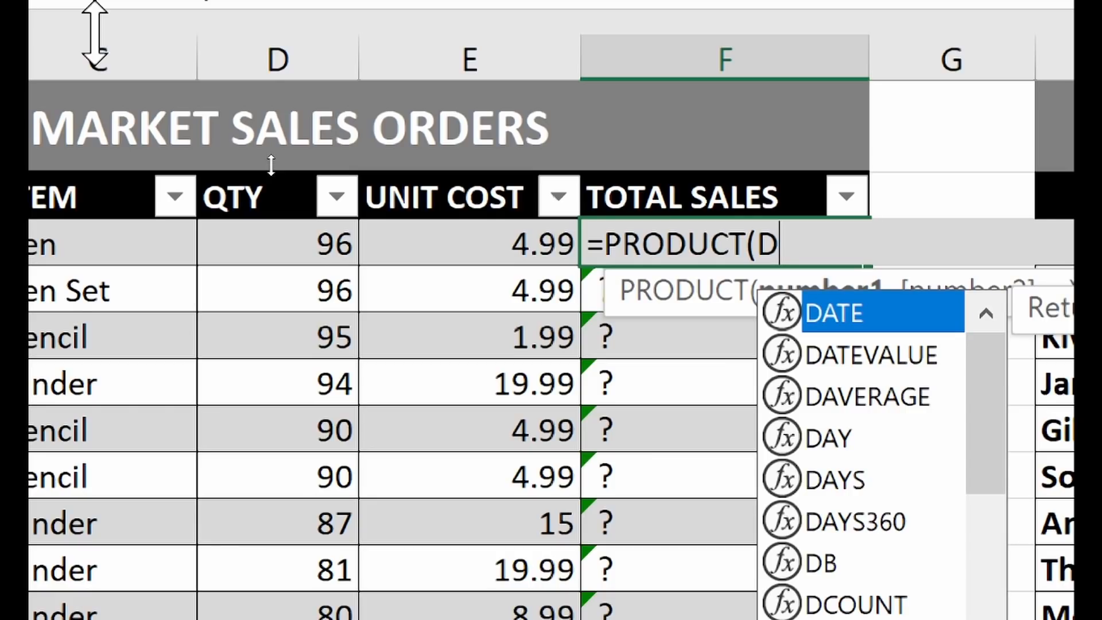
{"action": "type", "text": "3,"}
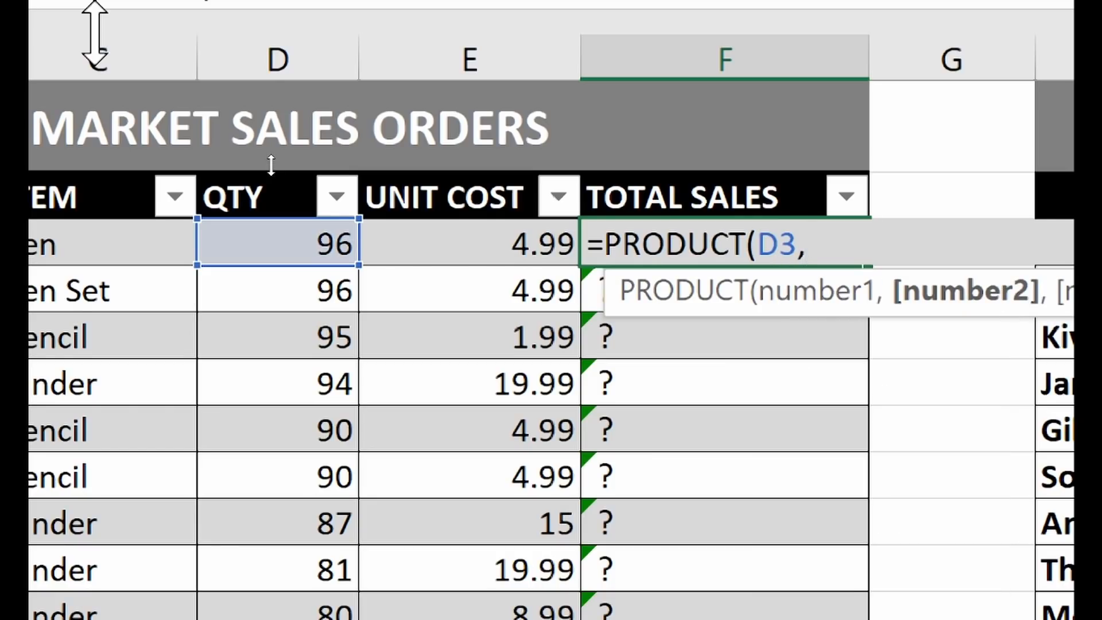
{"action": "type", "text": "E3"}
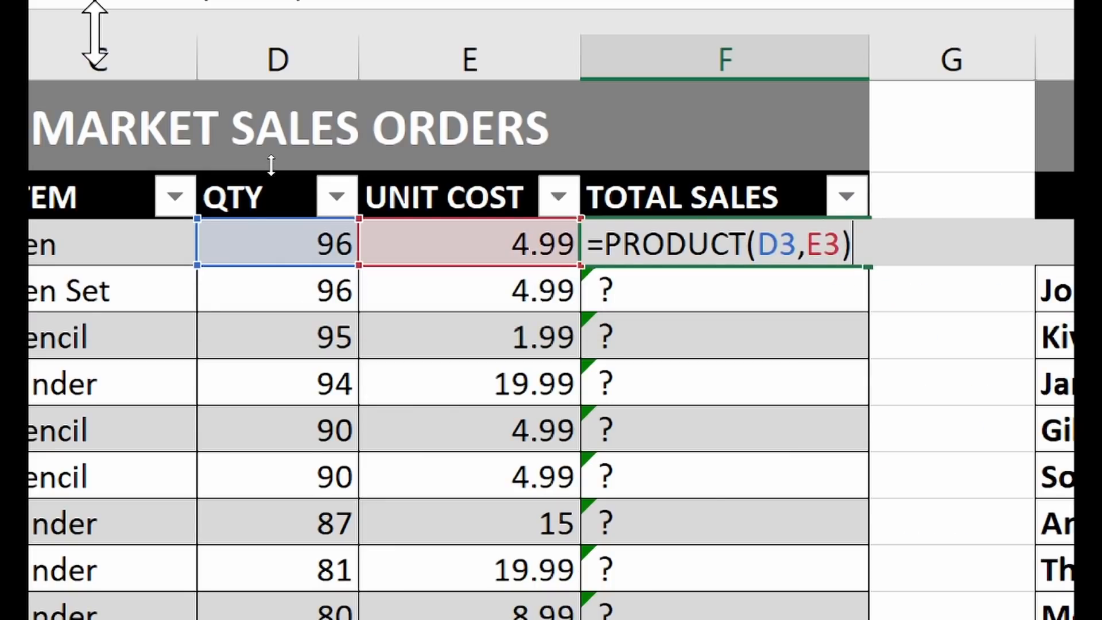
{"action": "key", "text": "Return"}
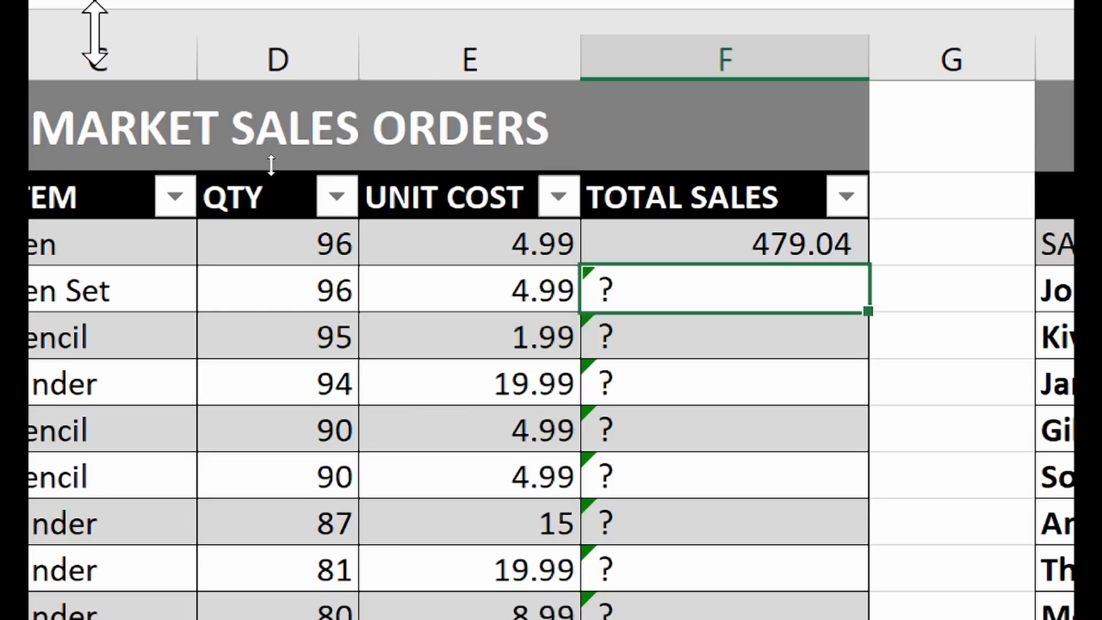
- Fill the PRODUCT formula from F3 down the TOTAL SALES column to the last item row above the total row
{"action": "key", "text": "Up"}
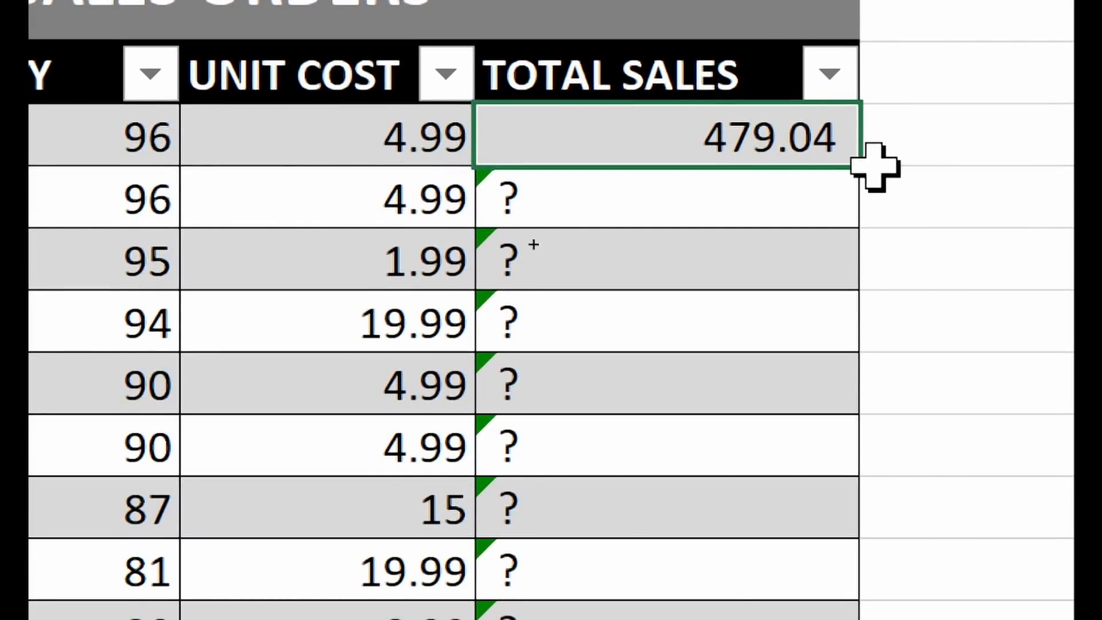
{"action": "left_click_drag", "start_coordinate": [859, 173], "coordinate": [849, 449]}
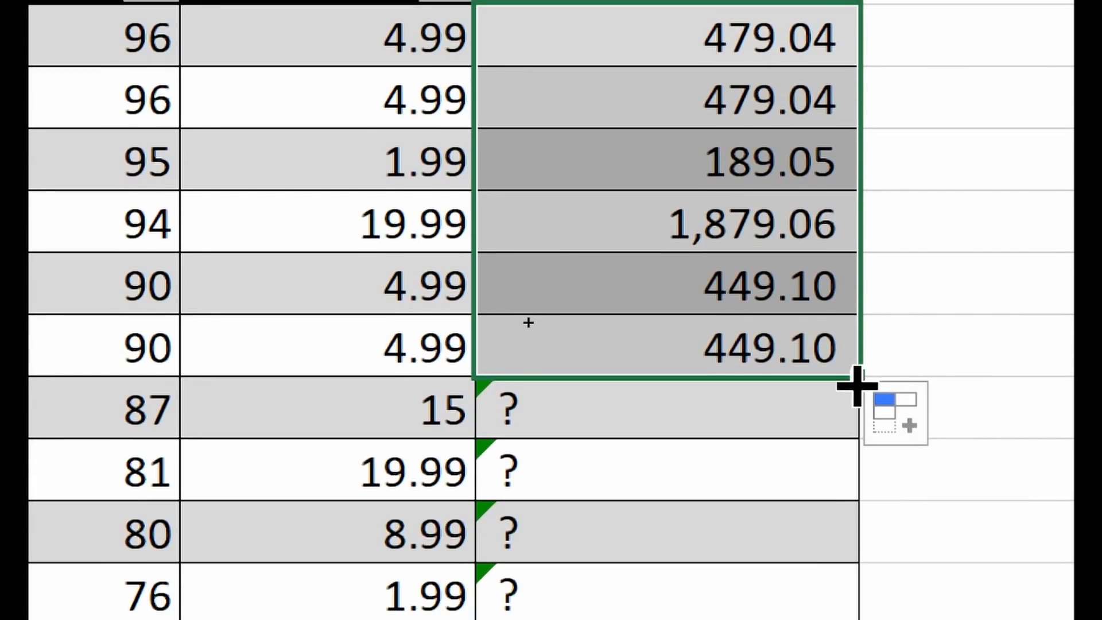
{"action": "left_click_drag", "start_coordinate": [857, 389], "coordinate": [770, 448]}
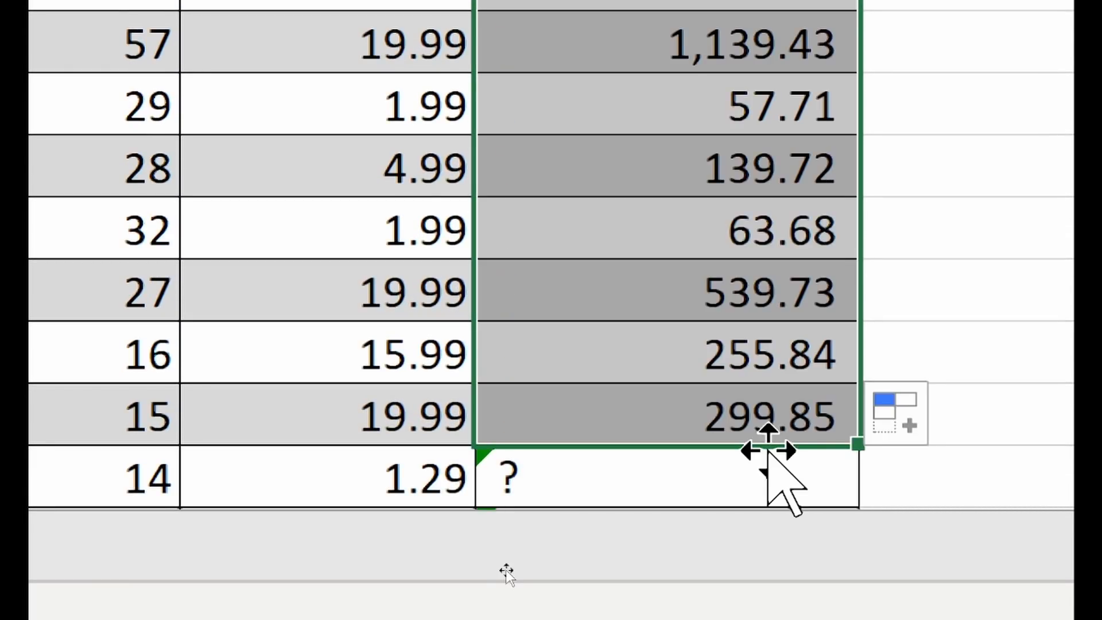
{"action": "scroll", "coordinate": [767, 450], "scroll_direction": "down", "scroll_amount": 2}
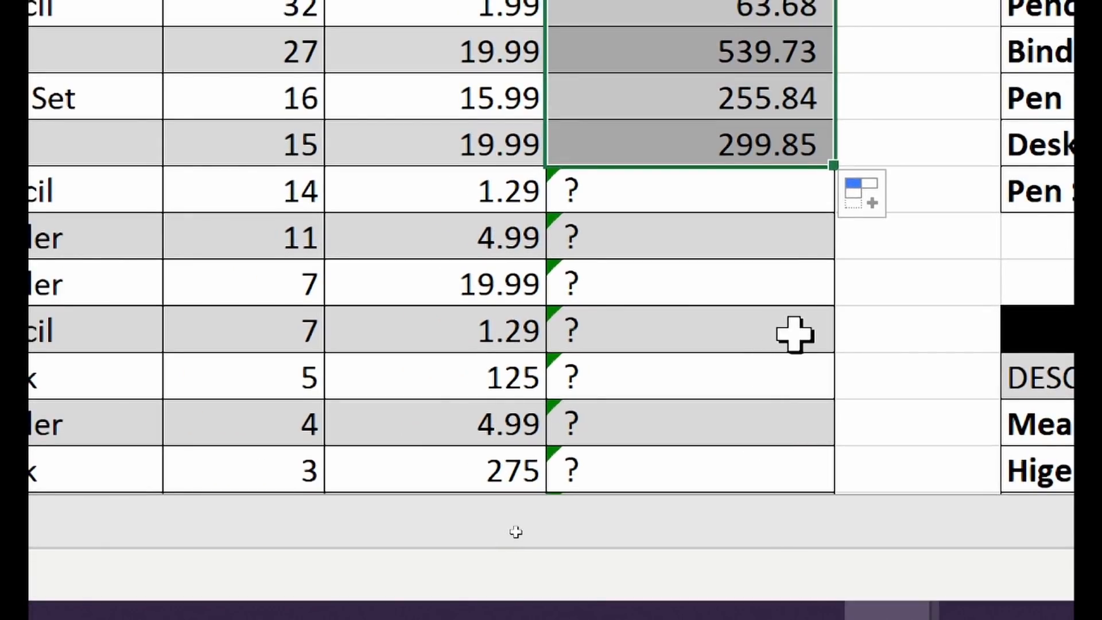
{"action": "scroll", "coordinate": [795, 336], "scroll_direction": "down", "scroll_amount": 1}
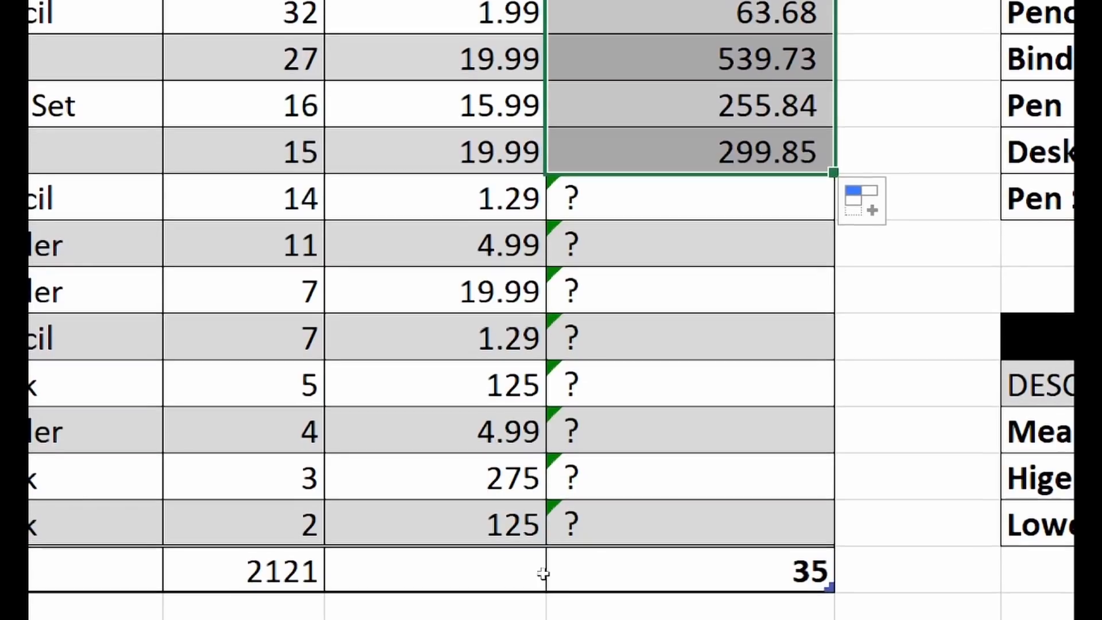
{"action": "left_click_drag", "start_coordinate": [832, 176], "coordinate": [822, 546]}
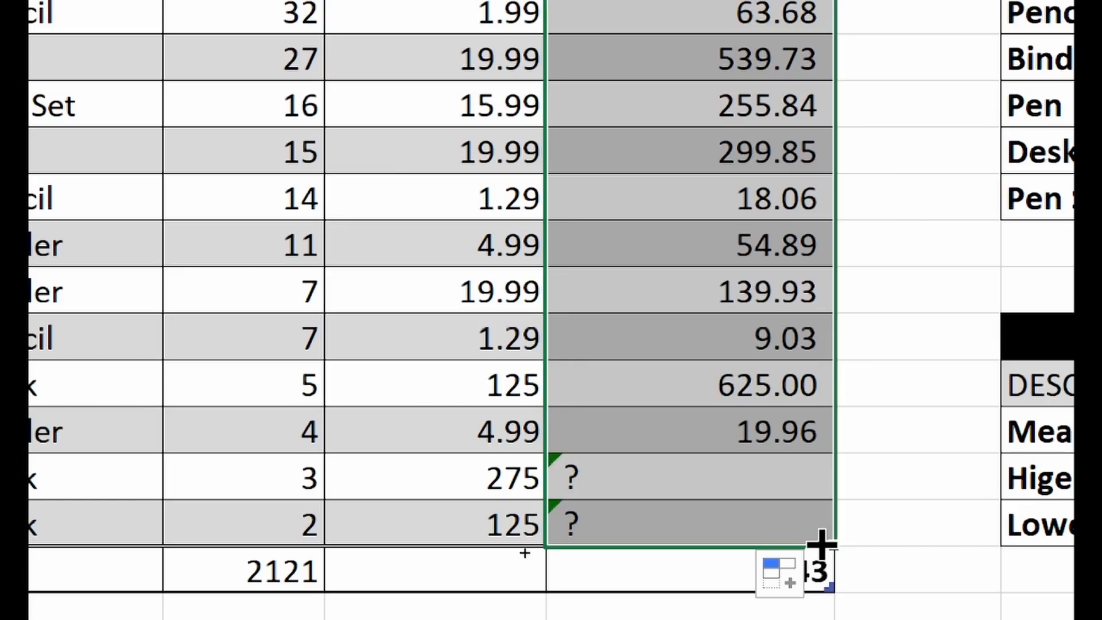
{"action": "left_click", "coordinate": [909, 462]}
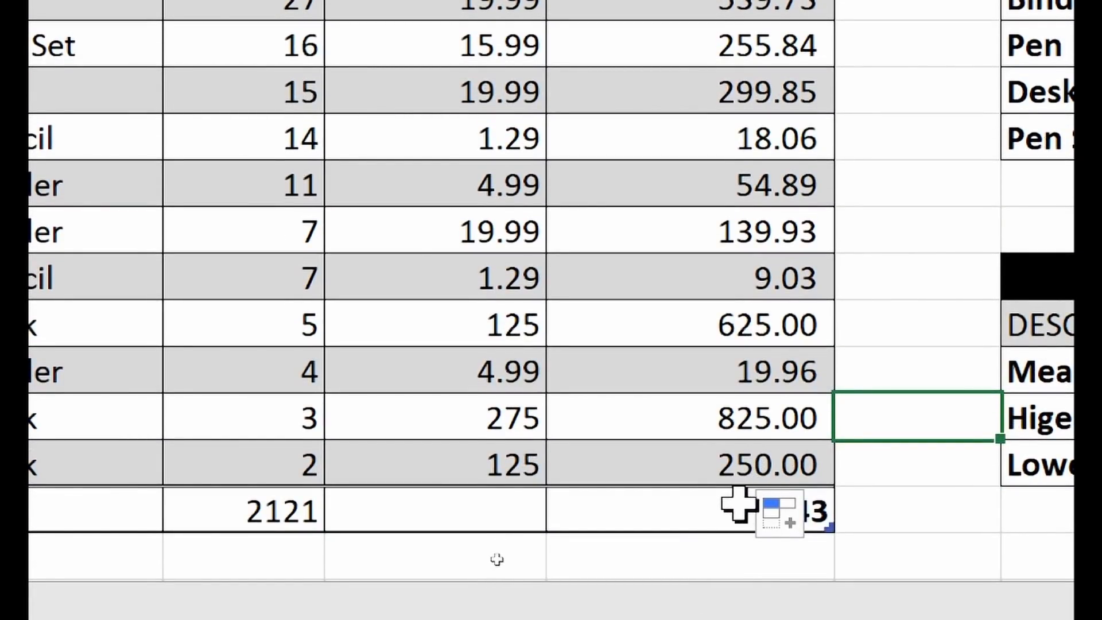
- Check the last item row's quantity and unit cost against its total, and review the filled results up the TOTAL SALES column
{"action": "left_click", "coordinate": [468, 475]}
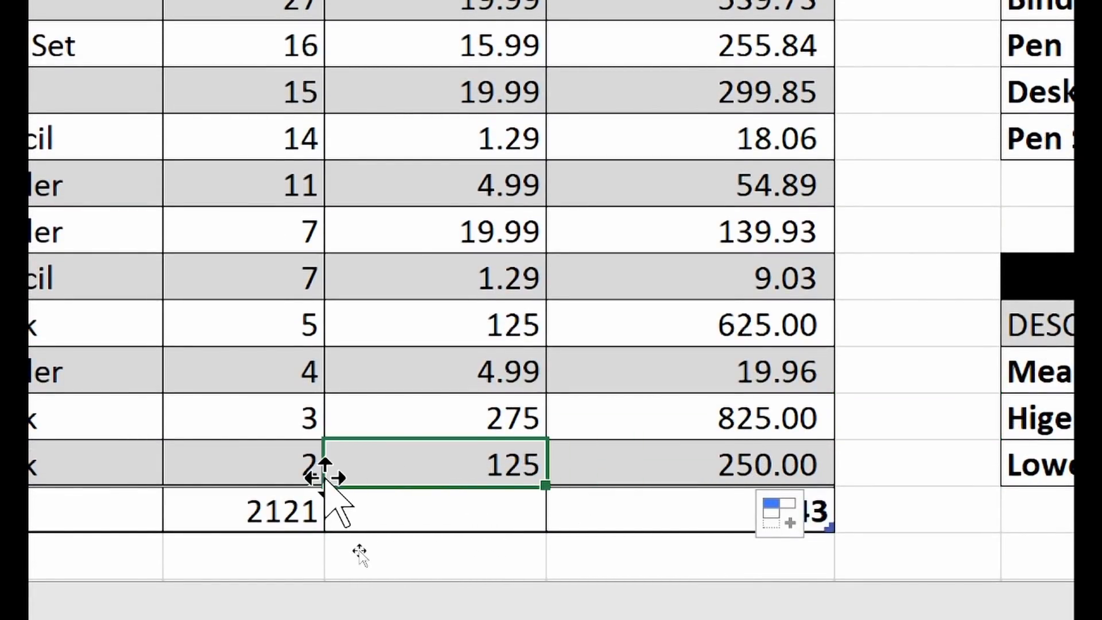
{"action": "left_click", "coordinate": [291, 460]}
{"action": "left_click", "coordinate": [411, 448]}
{"action": "left_click", "coordinate": [780, 455]}
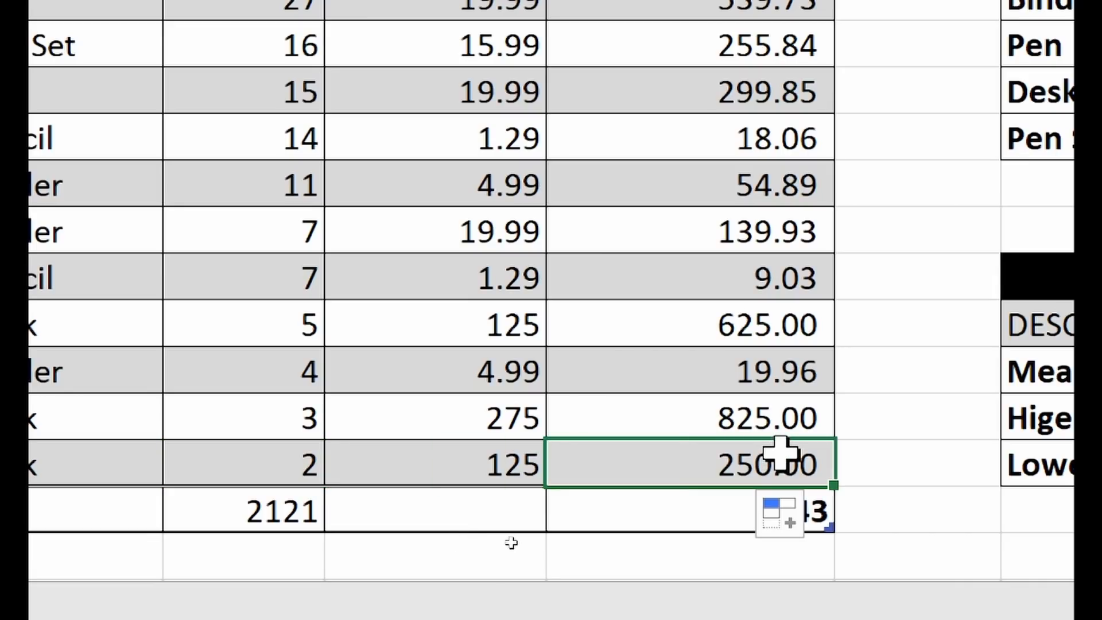
{"action": "left_click", "coordinate": [879, 450]}
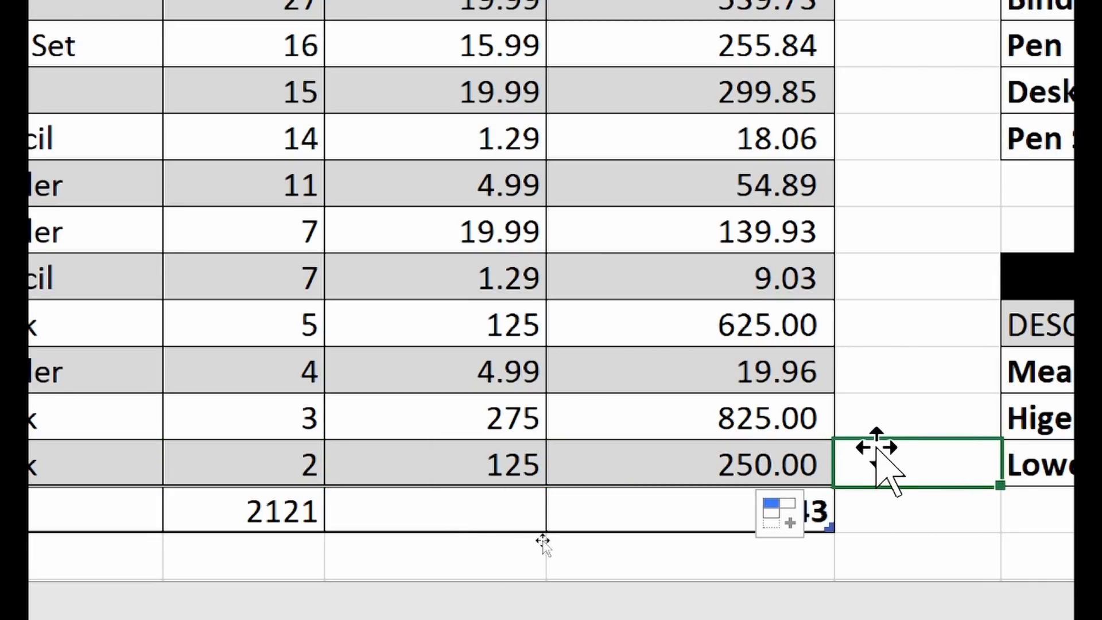
{"action": "scroll", "coordinate": [844, 369], "scroll_direction": "up", "scroll_amount": 3}
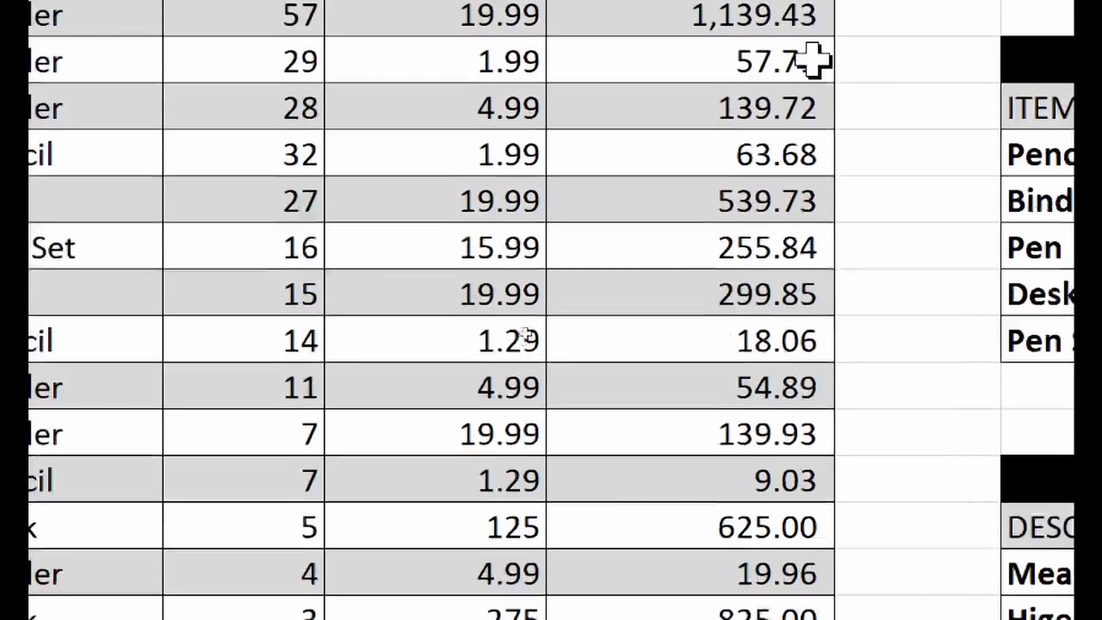
{"action": "scroll", "coordinate": [840, 49], "scroll_direction": "up", "scroll_amount": 2}
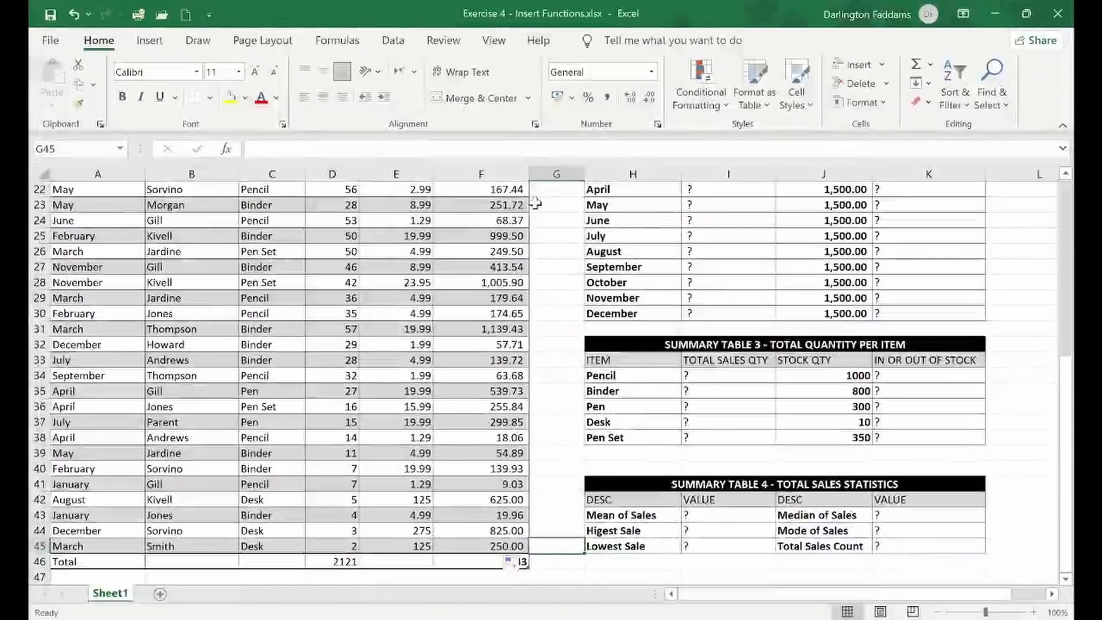
{"action": "scroll", "coordinate": [487, 248], "scroll_direction": "up", "scroll_amount": 7}
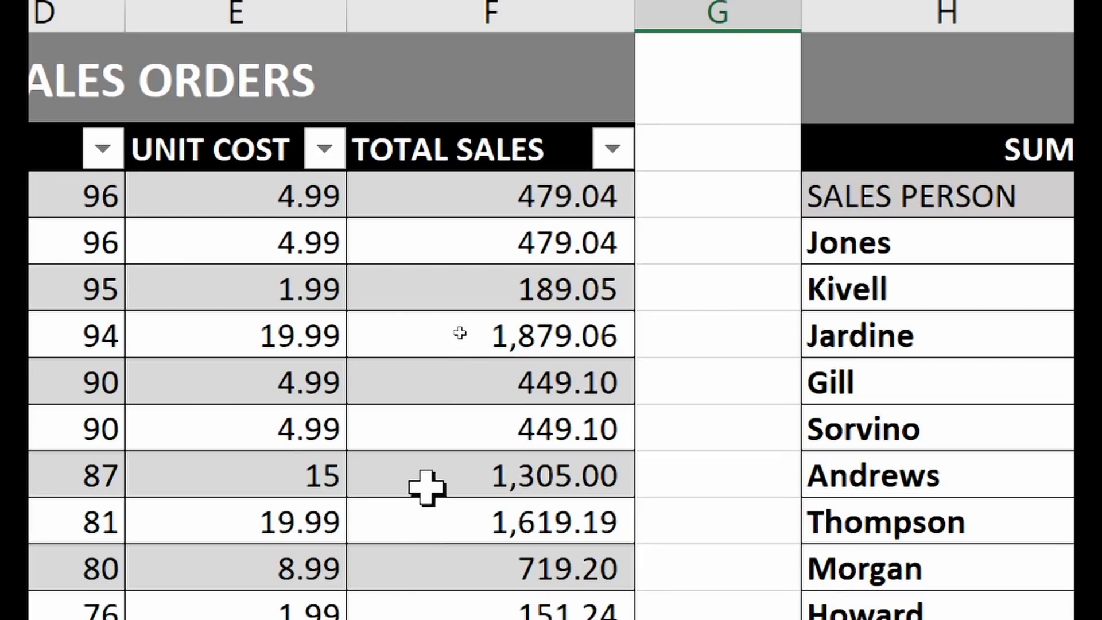
- Apply the Accounting number format to all item figures in the TOTAL SALES column
{"action": "left_click_drag", "start_coordinate": [561, 192], "coordinate": [491, 233]}
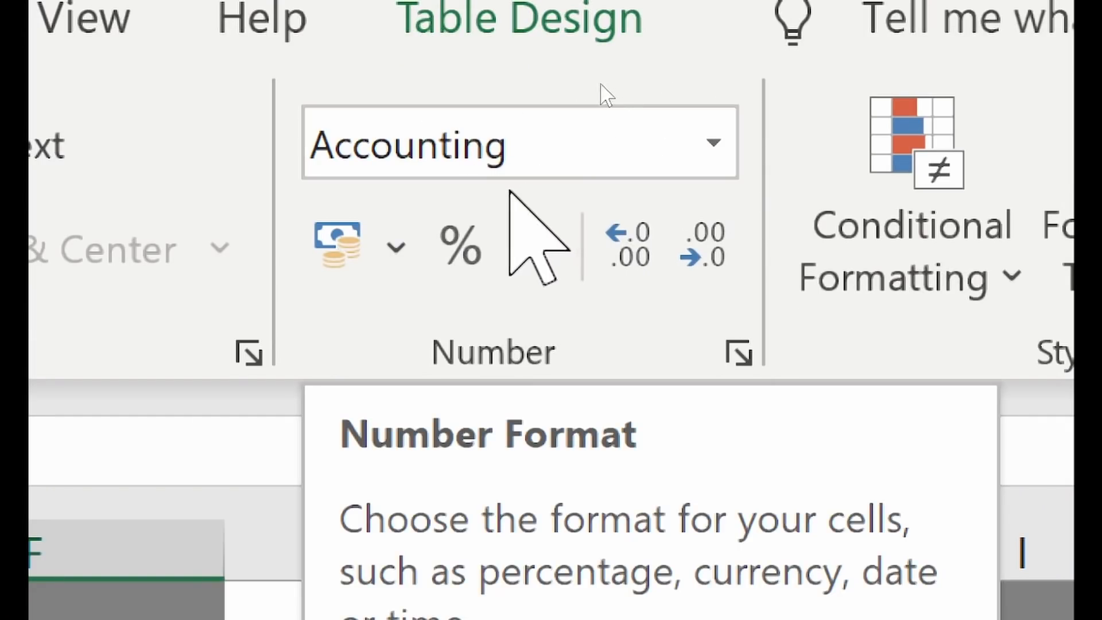
{"action": "left_click", "coordinate": [712, 142]}
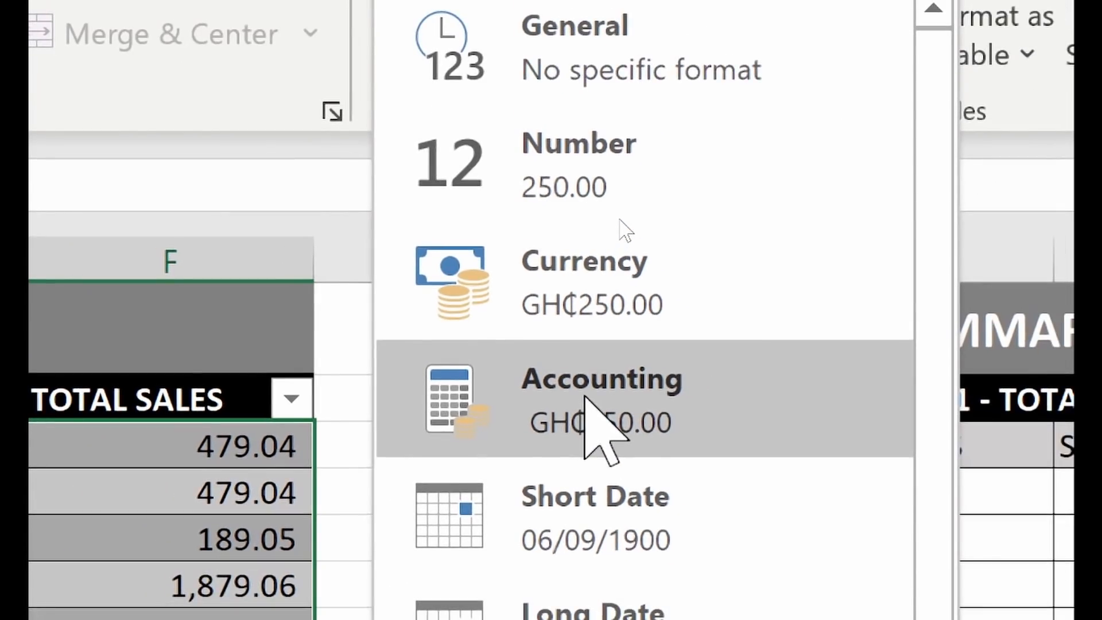
{"action": "left_click", "coordinate": [586, 399]}
{"action": "scroll", "coordinate": [345, 517], "scroll_direction": "down", "scroll_amount": 1}
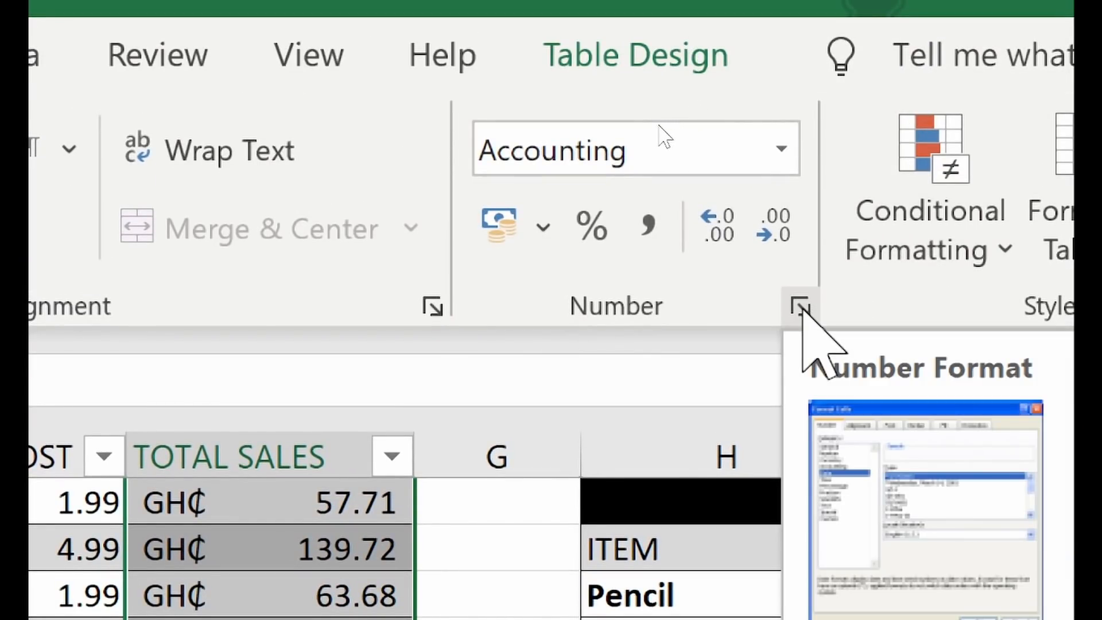
- Set the currency symbol to None for the Accounting format of the TOTAL SALES figures, and inspect the formatted values
{"action": "left_click", "coordinate": [801, 308]}
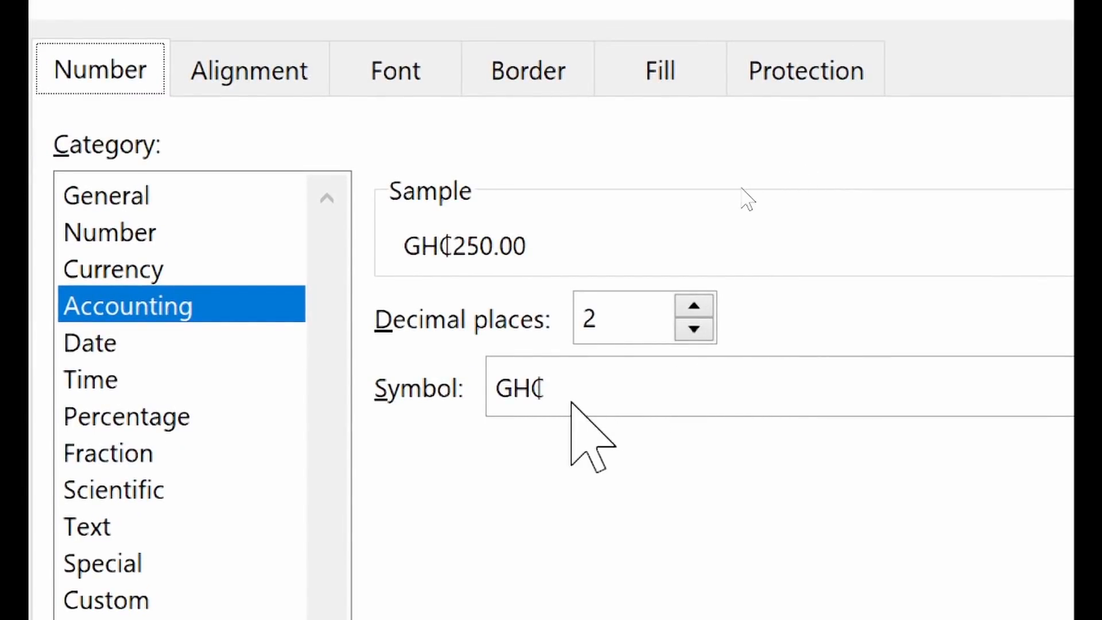
{"action": "left_click", "coordinate": [532, 394]}
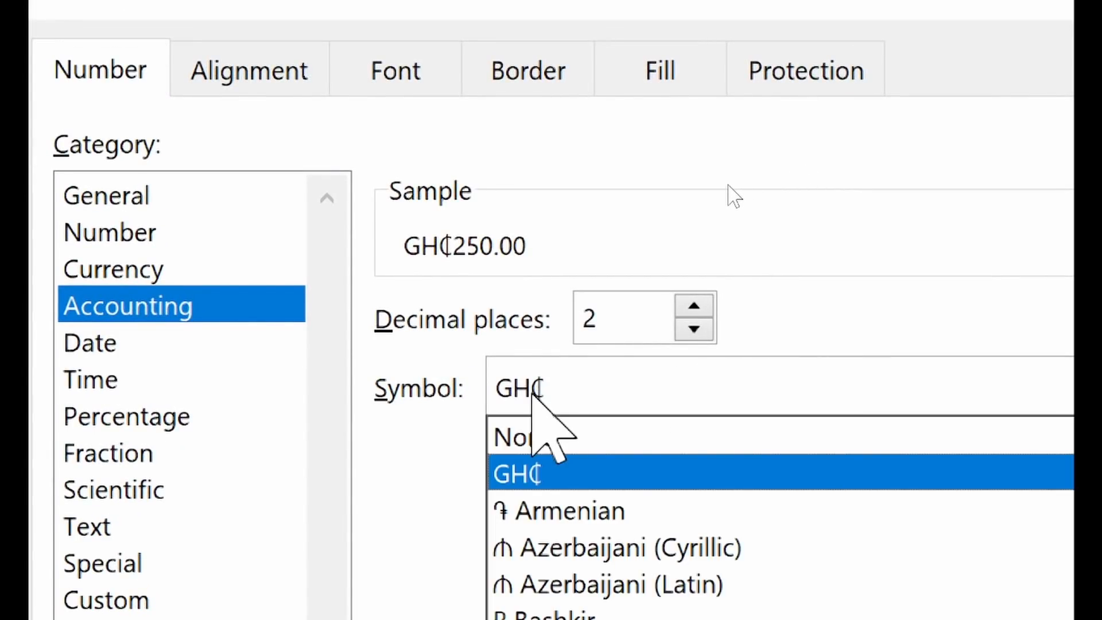
{"action": "left_click", "coordinate": [567, 440]}
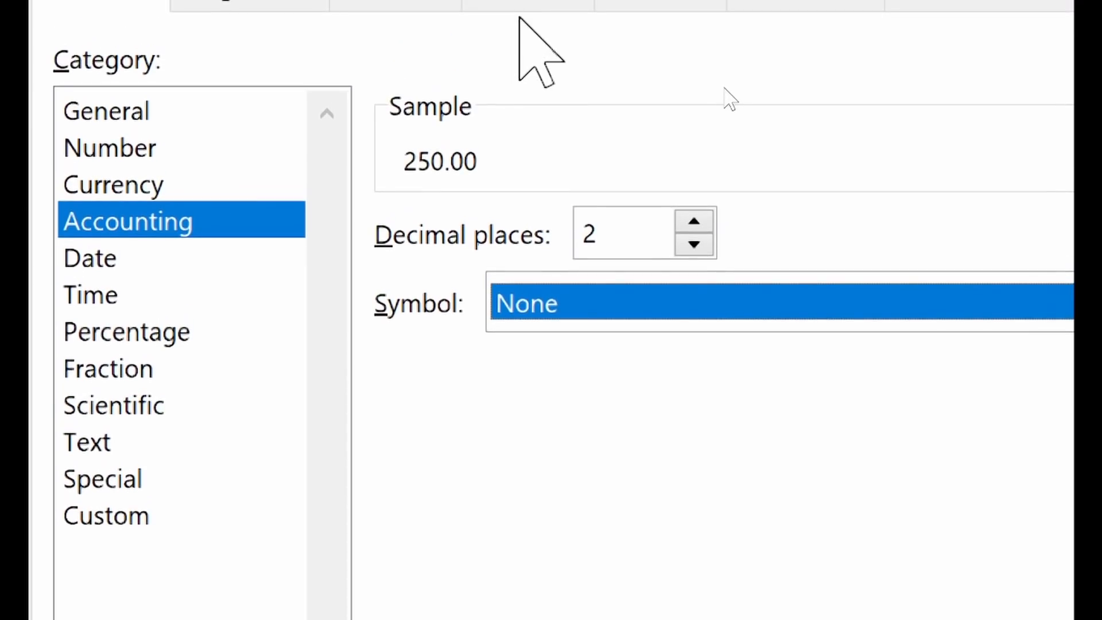
{"action": "left_click", "coordinate": [617, 293]}
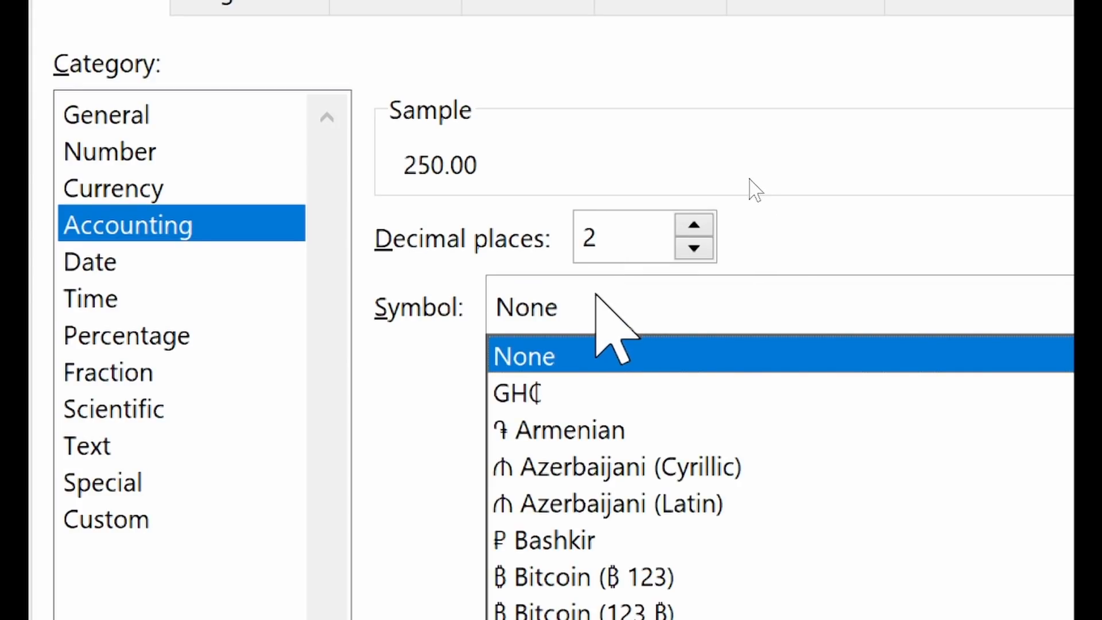
{"action": "left_click", "coordinate": [596, 297]}
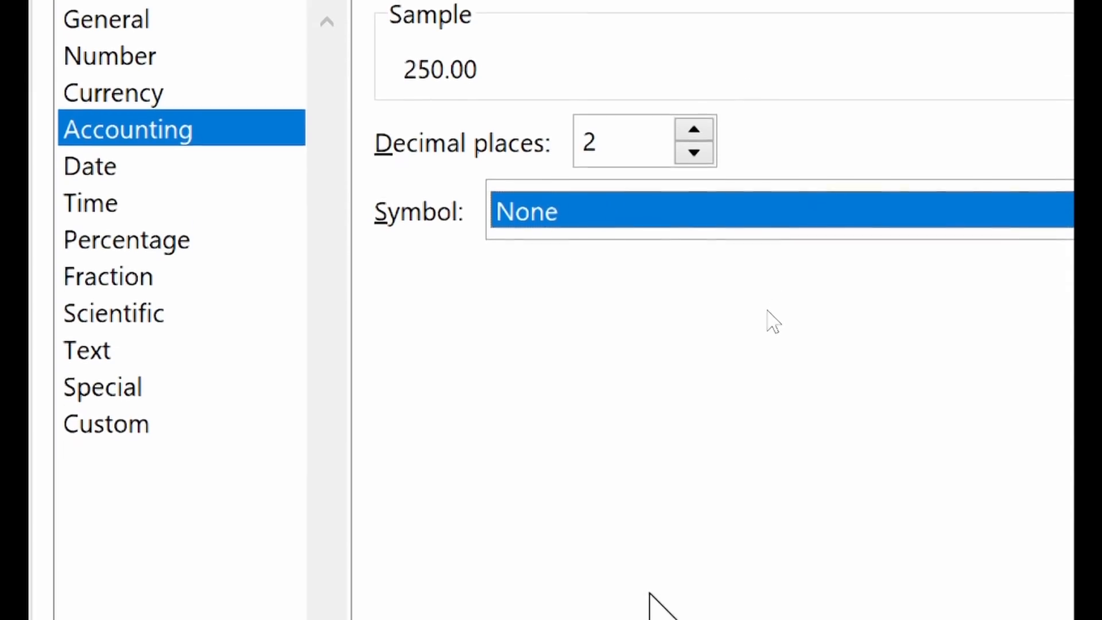
{"action": "left_click", "coordinate": [732, 453]}
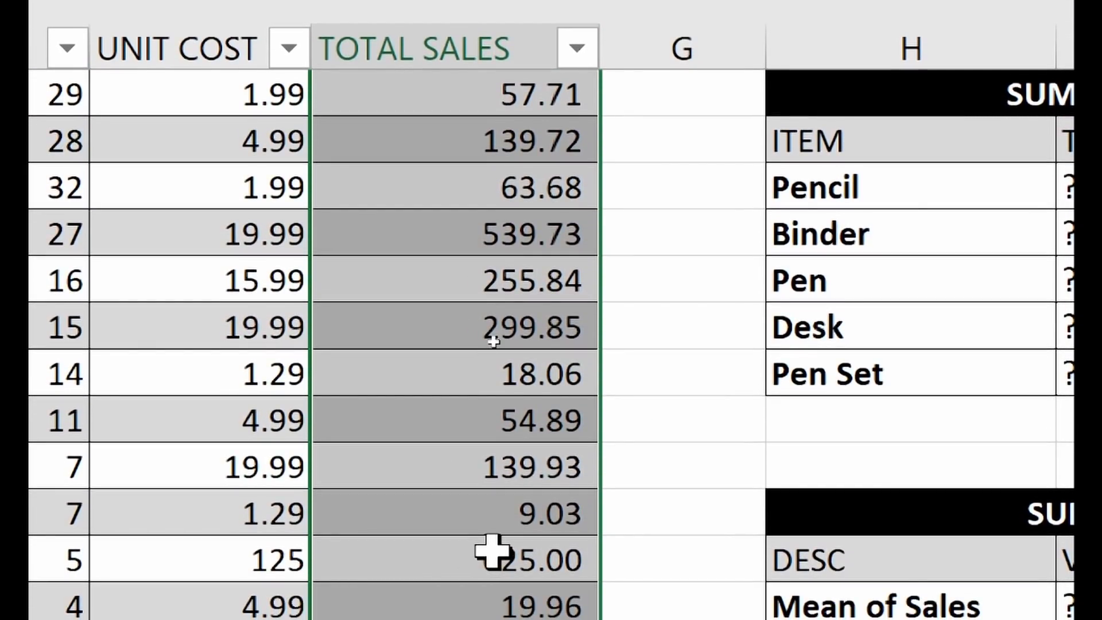
{"action": "left_click", "coordinate": [494, 558]}
{"action": "scroll", "coordinate": [494, 551], "scroll_direction": "up", "scroll_amount": 4}
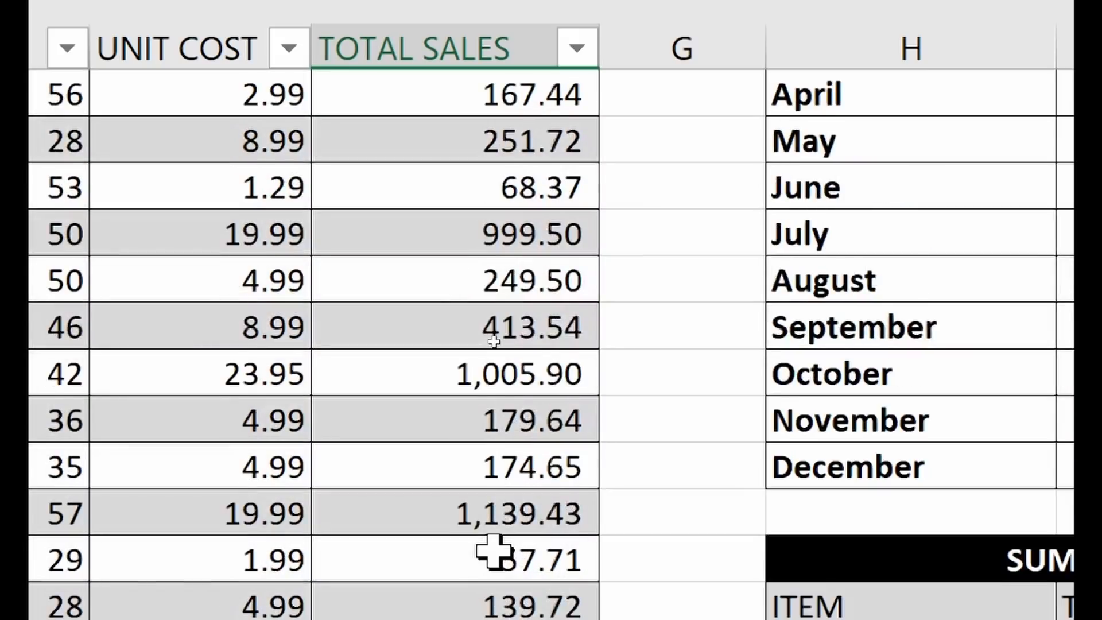
{"action": "scroll", "coordinate": [494, 551], "scroll_direction": "down", "scroll_amount": 1}
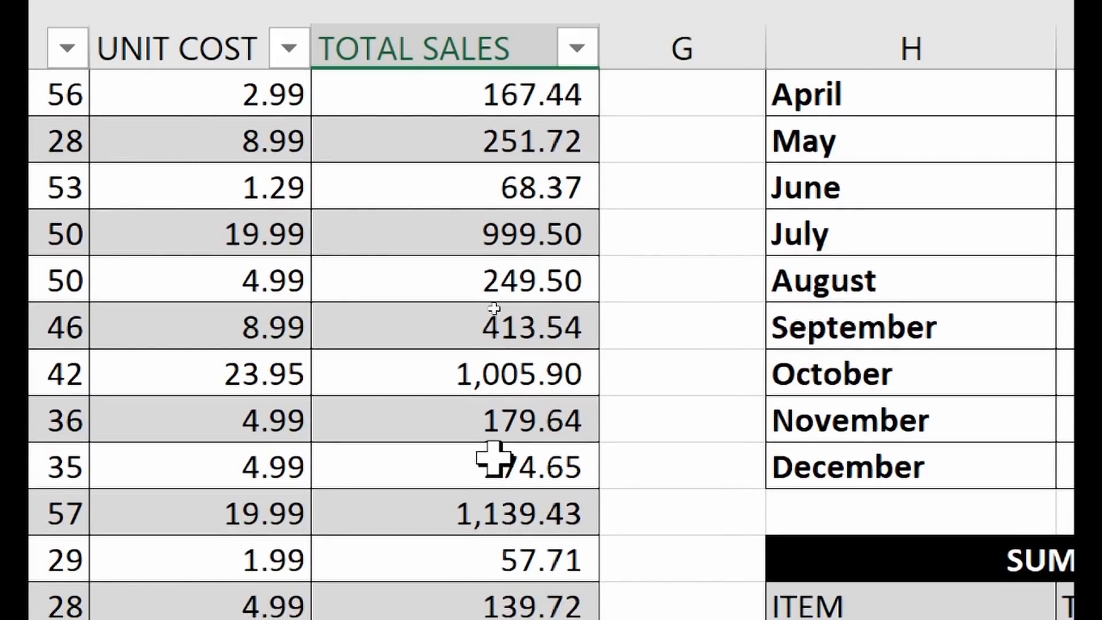
{"action": "left_click", "coordinate": [443, 371]}
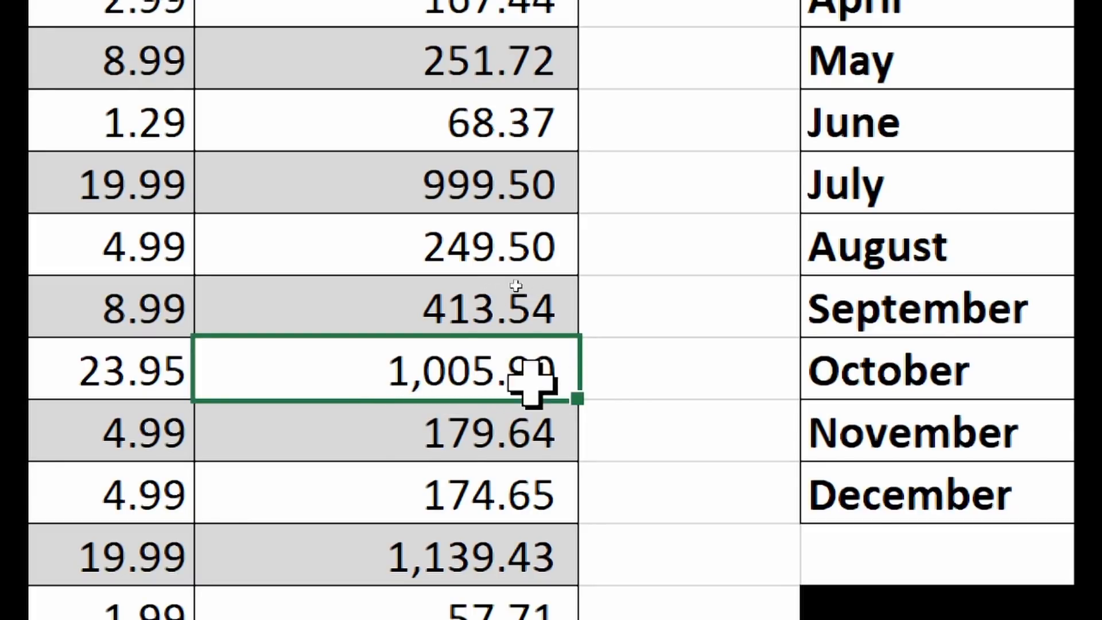
{"action": "left_click", "coordinate": [439, 568]}
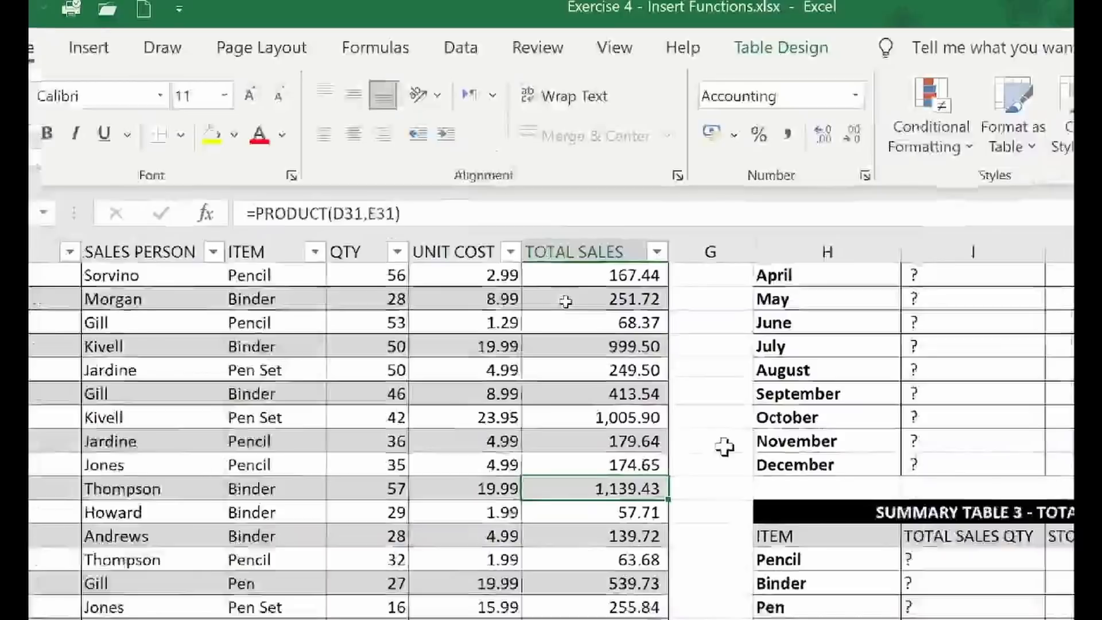
- Change the total row's function for the TOTAL SALES column in cell F46 to Sum
{"action": "scroll", "coordinate": [555, 294], "scroll_direction": "down", "scroll_amount": 2}
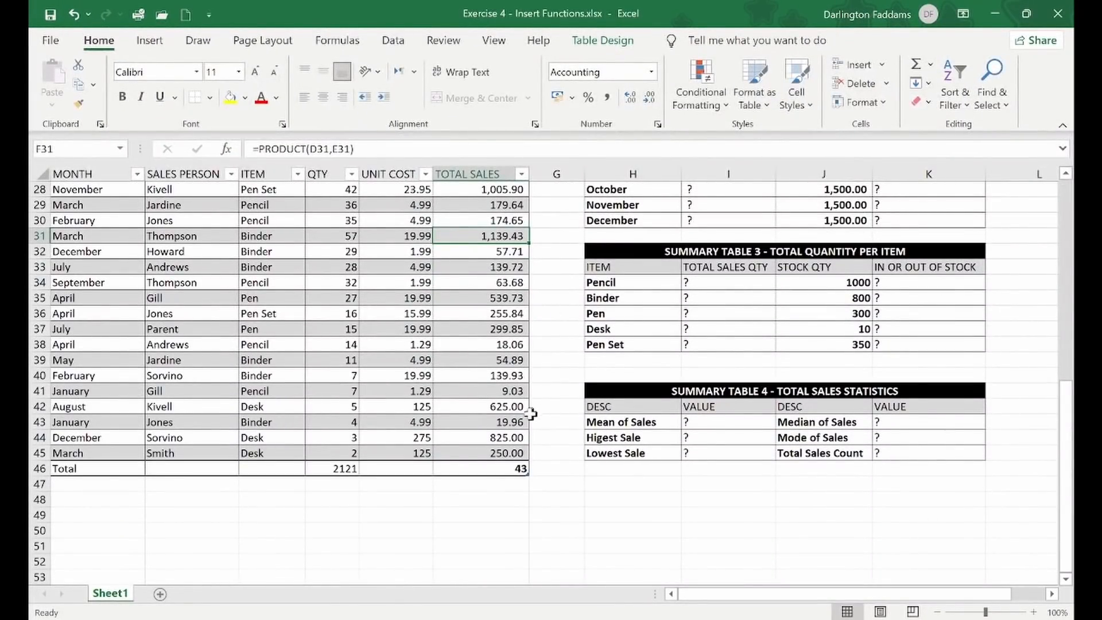
{"action": "left_click", "coordinate": [504, 468]}
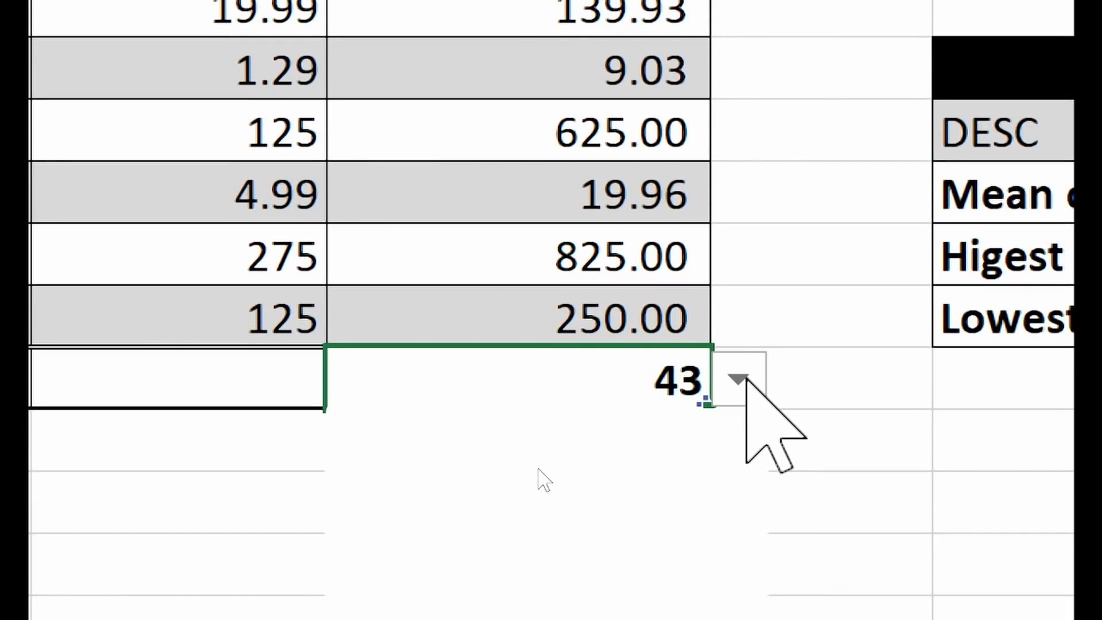
{"action": "left_click", "coordinate": [739, 379]}
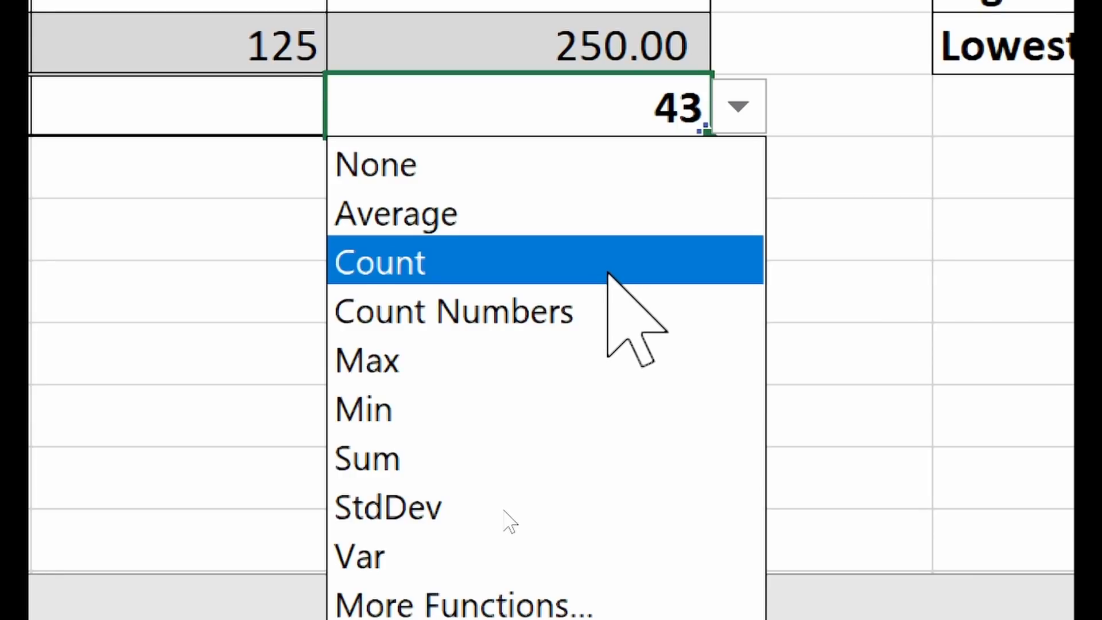
{"action": "left_click", "coordinate": [496, 471]}
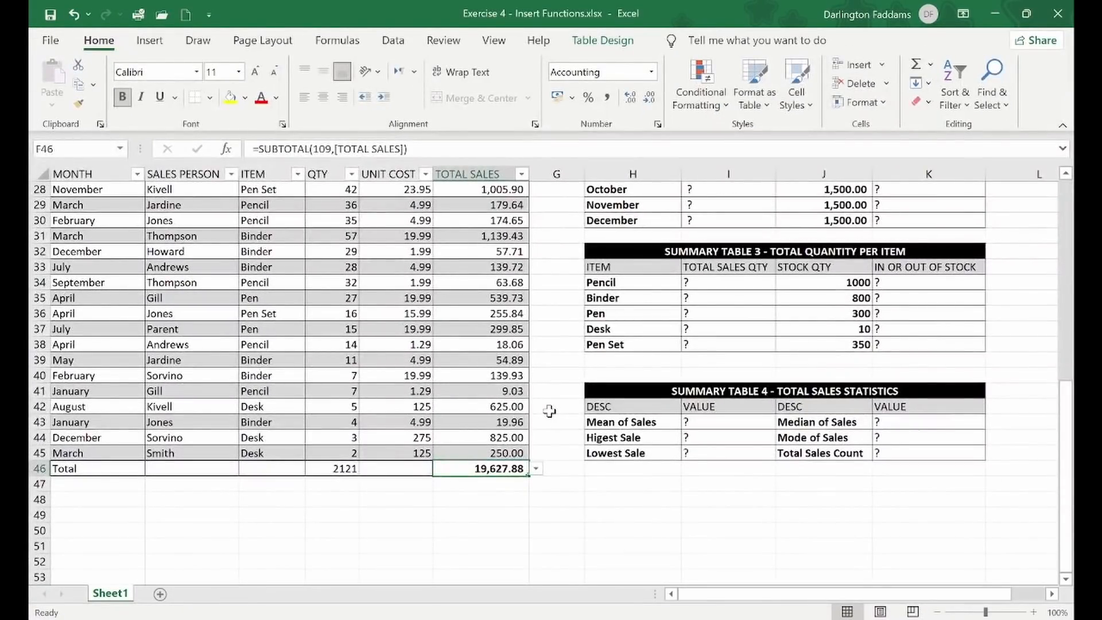
{"action": "left_click", "coordinate": [550, 411]}
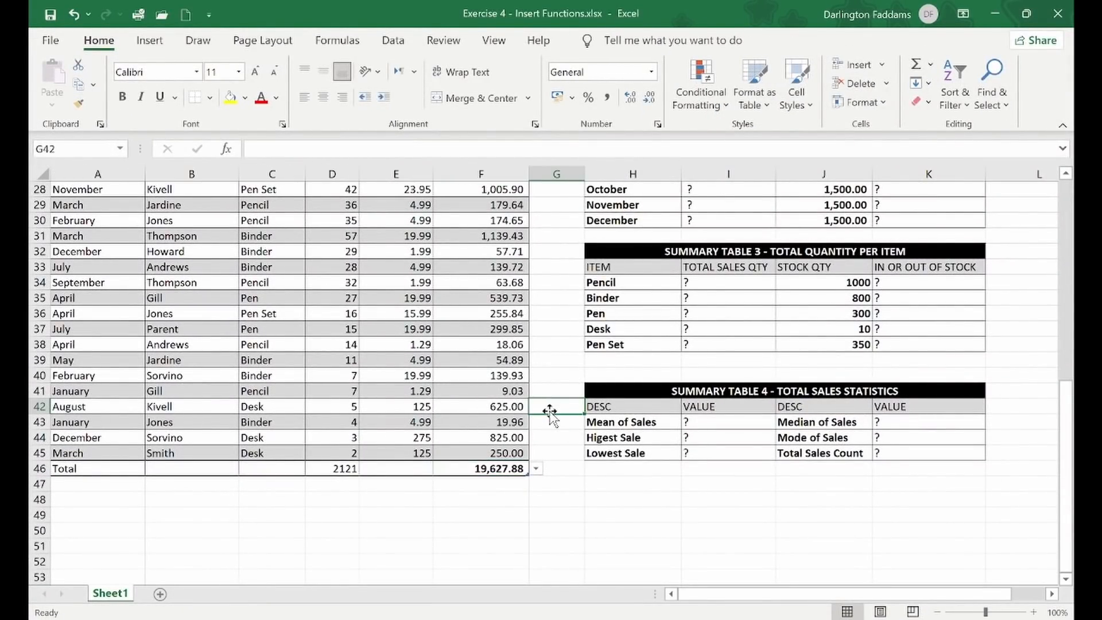
- Switch to the class test document in Word to read question b, and return to the Excel sales workbook
{"action": "key", "text": "alt+Tab"}
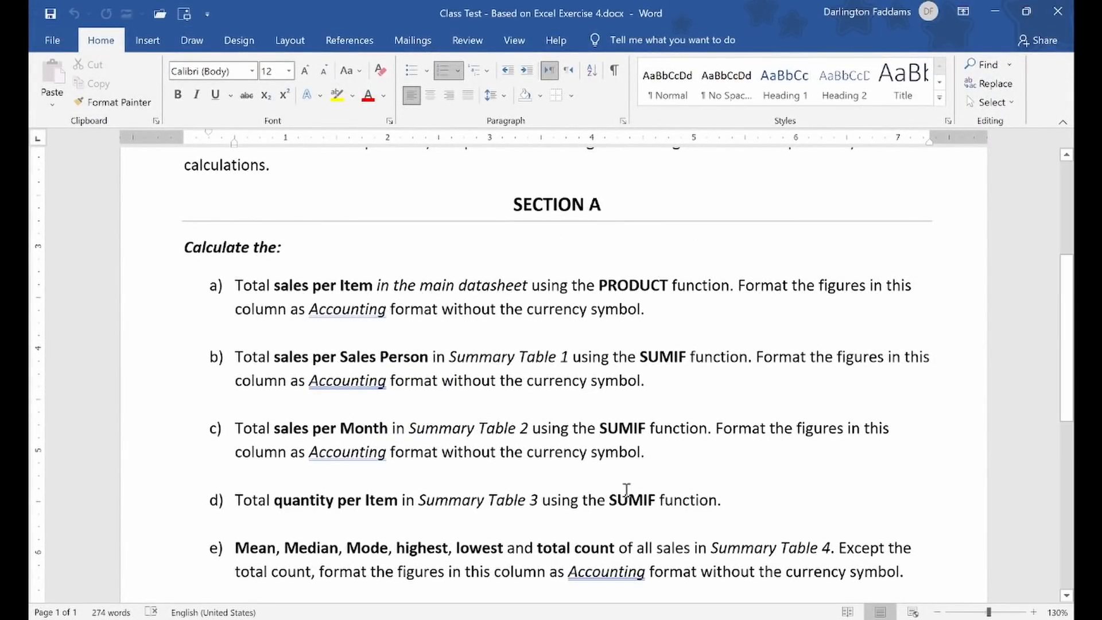
{"action": "mouse_move", "coordinate": [548, 618]}
{"action": "left_click", "coordinate": [650, 593]}
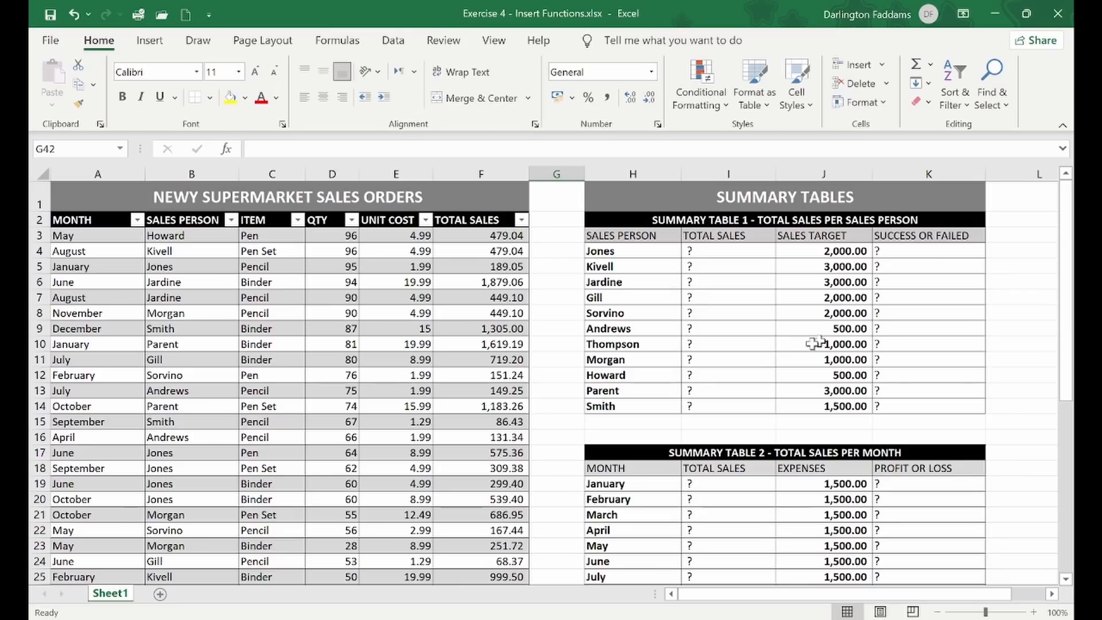
- Start a =SUMIF( formula in the first TOTAL SALES cell of Summary Table 1 and open its Function Arguments dialog
{"action": "left_click", "coordinate": [695, 250]}
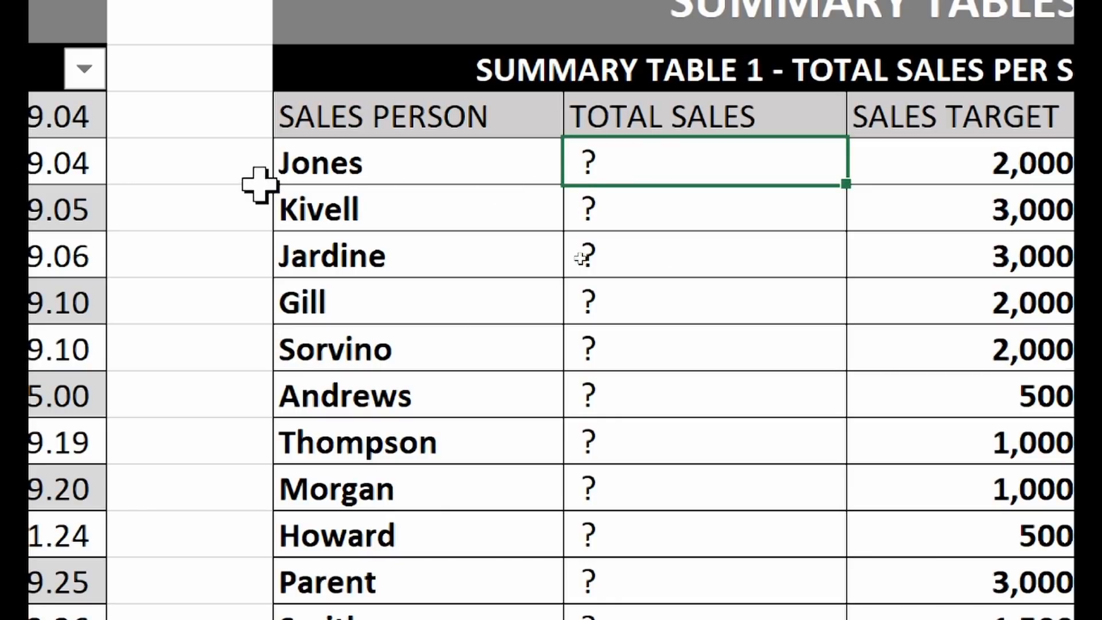
{"action": "left_click", "coordinate": [370, 163]}
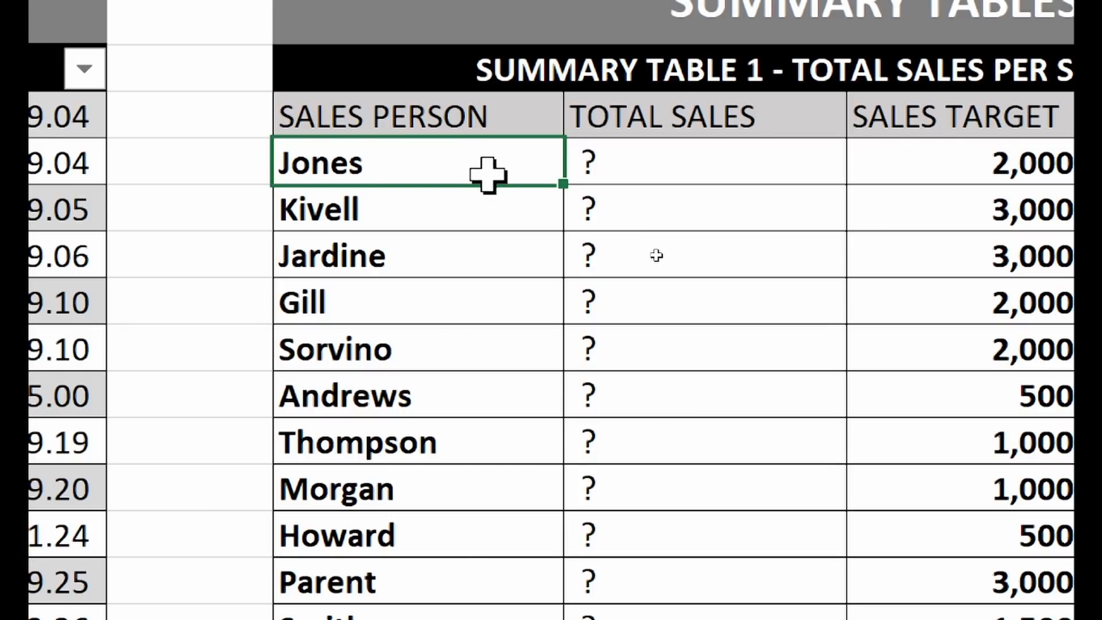
{"action": "left_click", "coordinate": [663, 165]}
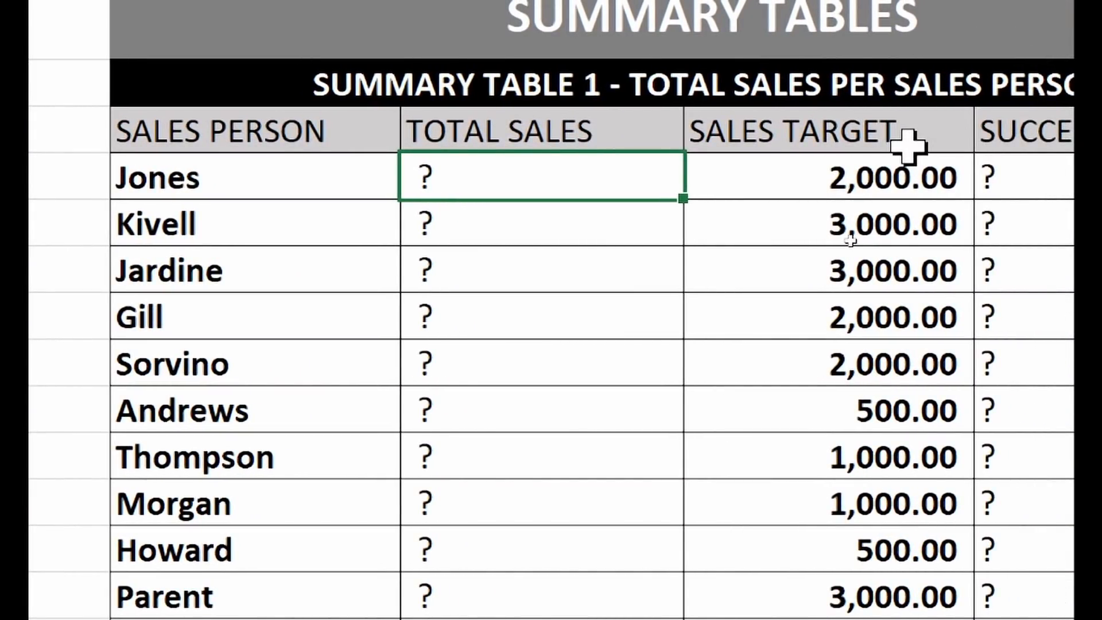
{"action": "type", "text": "=SUMIF"}
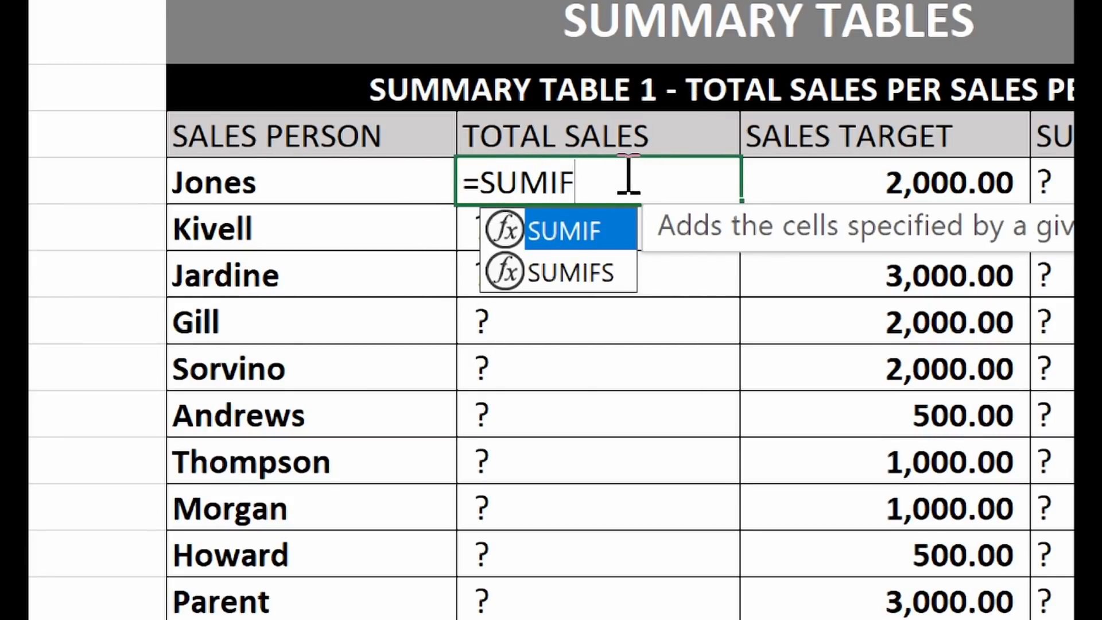
{"action": "type", "text": "("}
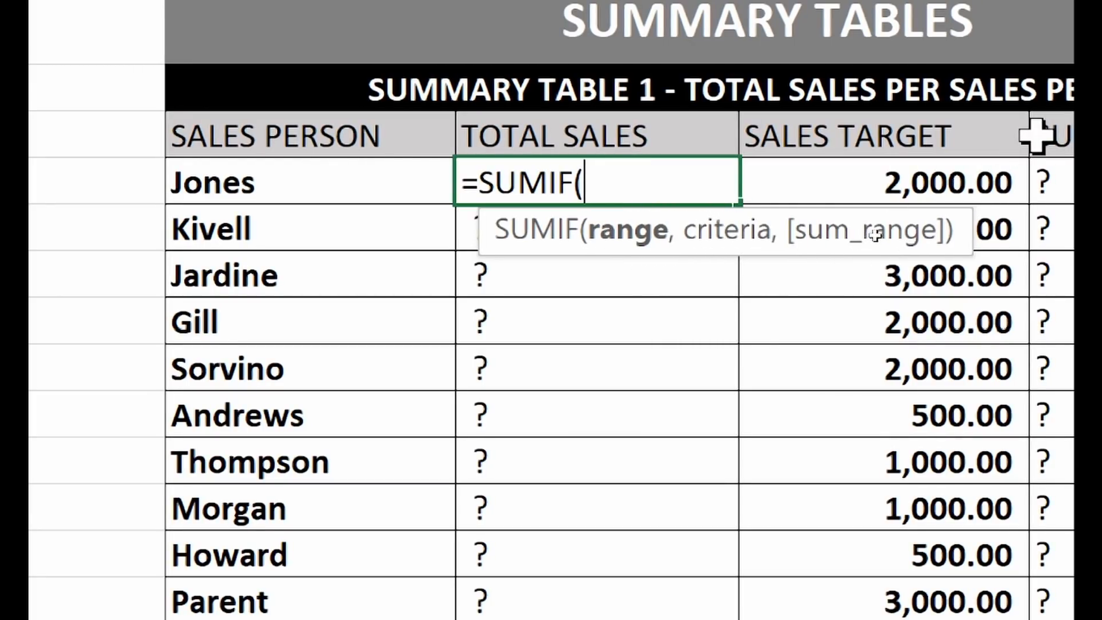
{"action": "key", "text": "Return"}
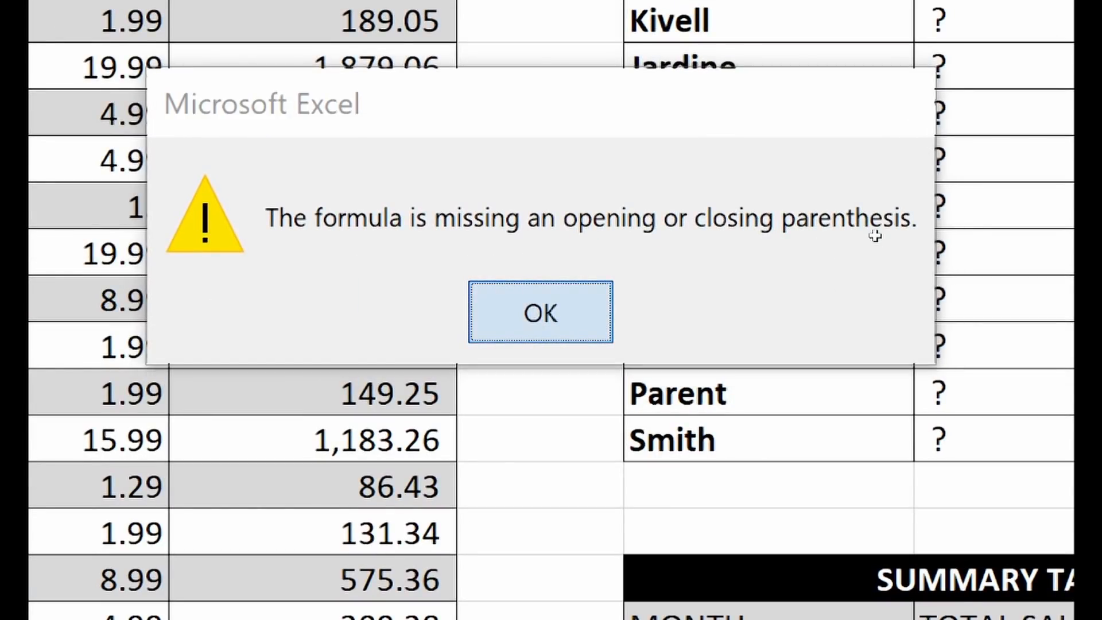
{"action": "key", "text": "Return"}
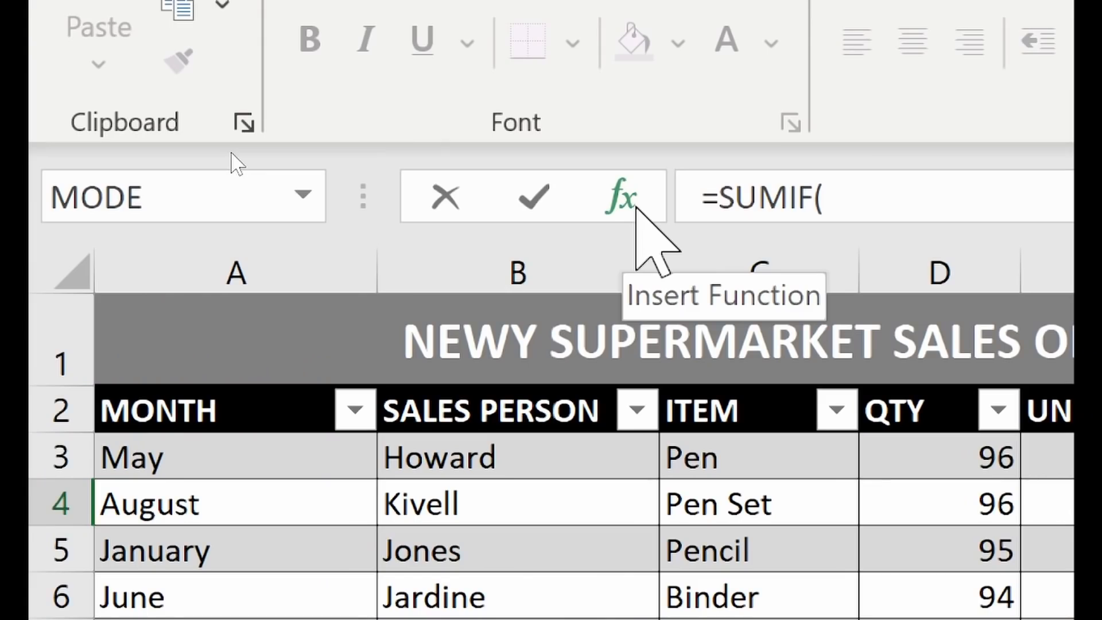
{"action": "left_click", "coordinate": [635, 206]}
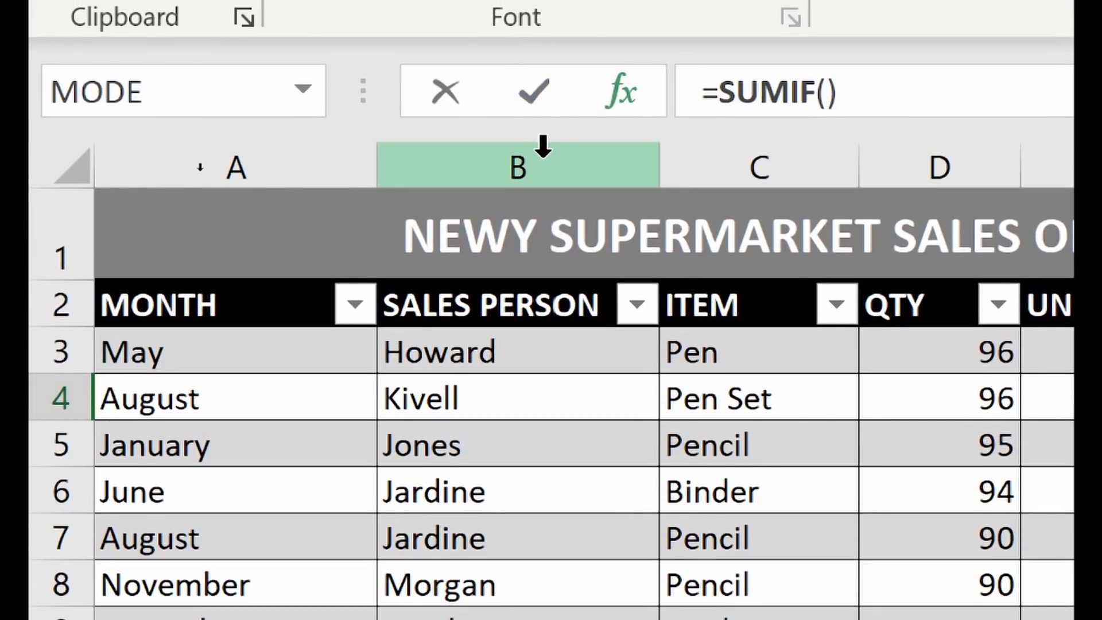
{"action": "key", "text": "ctrl+a"}
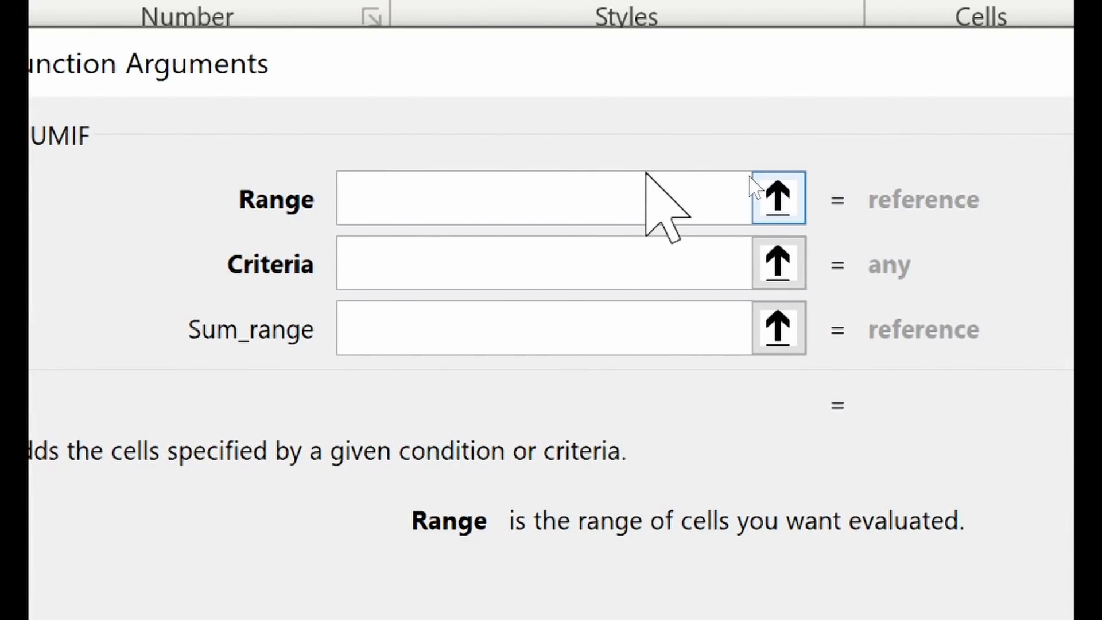
- Leave the Function Arguments dialog and enter =SUMIF(B:B, directly in the first TOTAL SALES cell of Summary Table 1, using the SALES PERSON column as range
{"action": "type", "text": "B:B"}
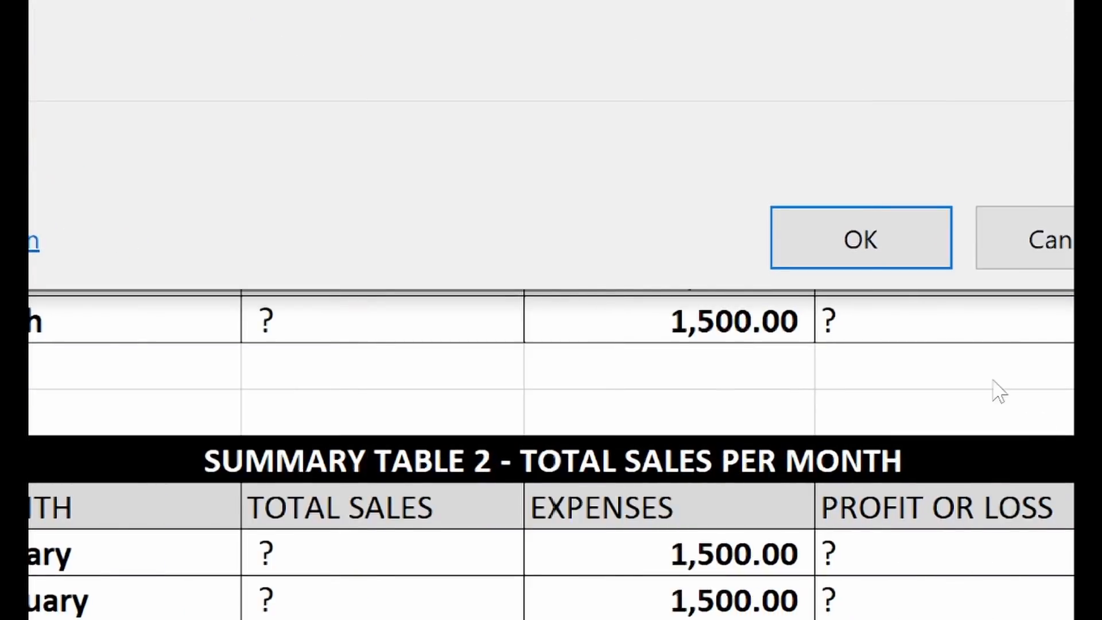
{"action": "left_click", "coordinate": [795, 240]}
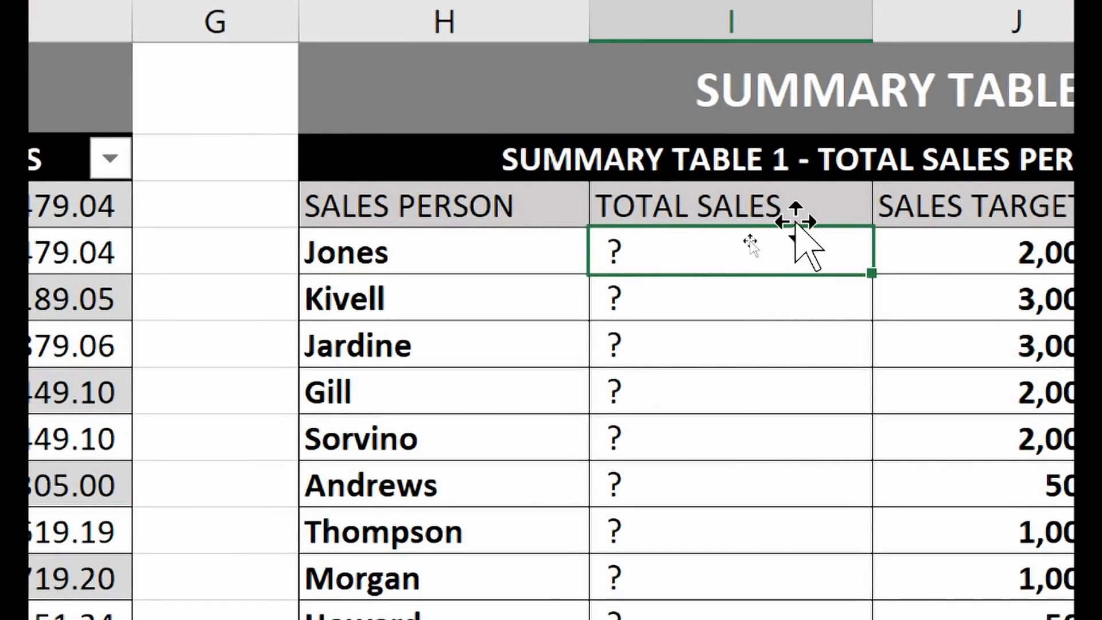
{"action": "key", "text": "F2"}
{"action": "key", "text": "BackSpace"}
{"action": "type", "text": "="}
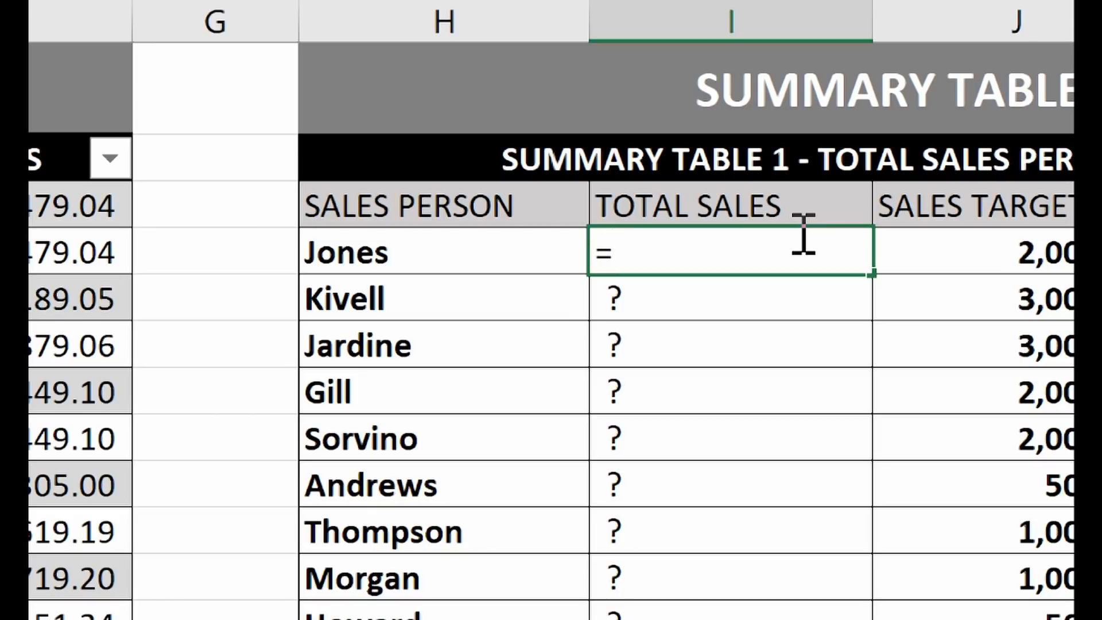
{"action": "type", "text": "SUMIF("}
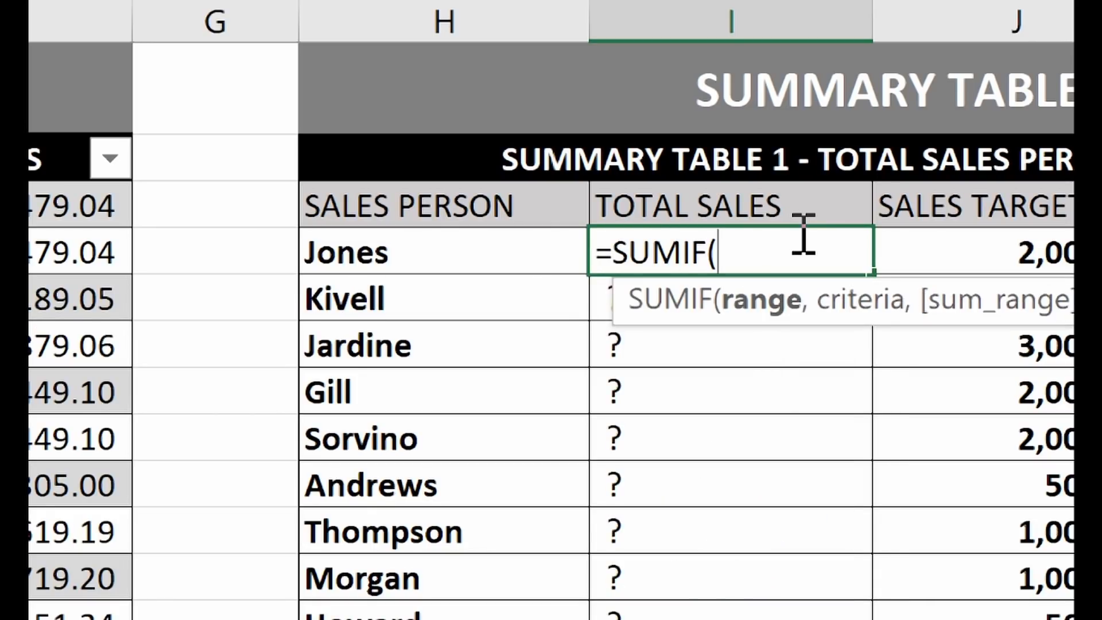
{"action": "type", "text": "B:B"}
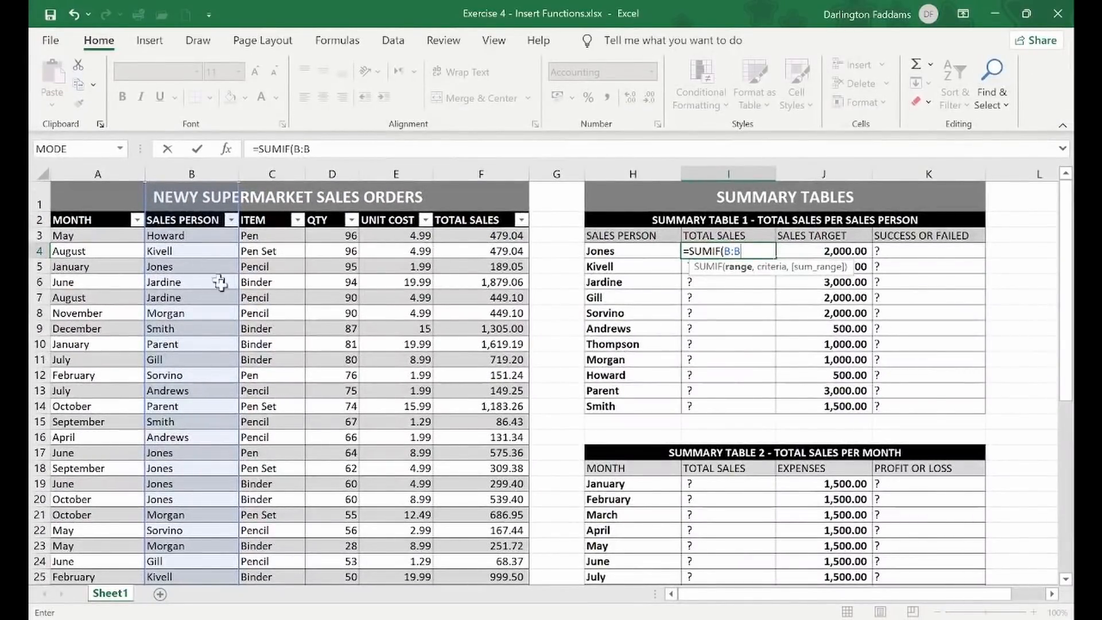
{"action": "scroll", "coordinate": [216, 279], "scroll_direction": "down", "scroll_amount": 9}
{"action": "scroll", "coordinate": [225, 303], "scroll_direction": "up", "scroll_amount": 9}
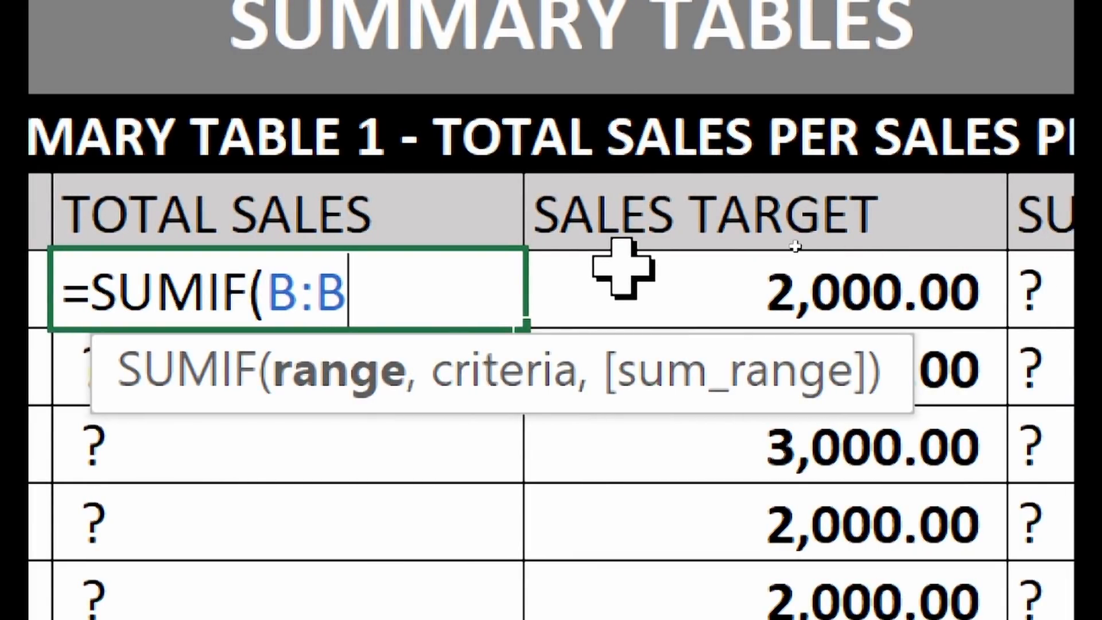
{"action": "type", "text": ","}
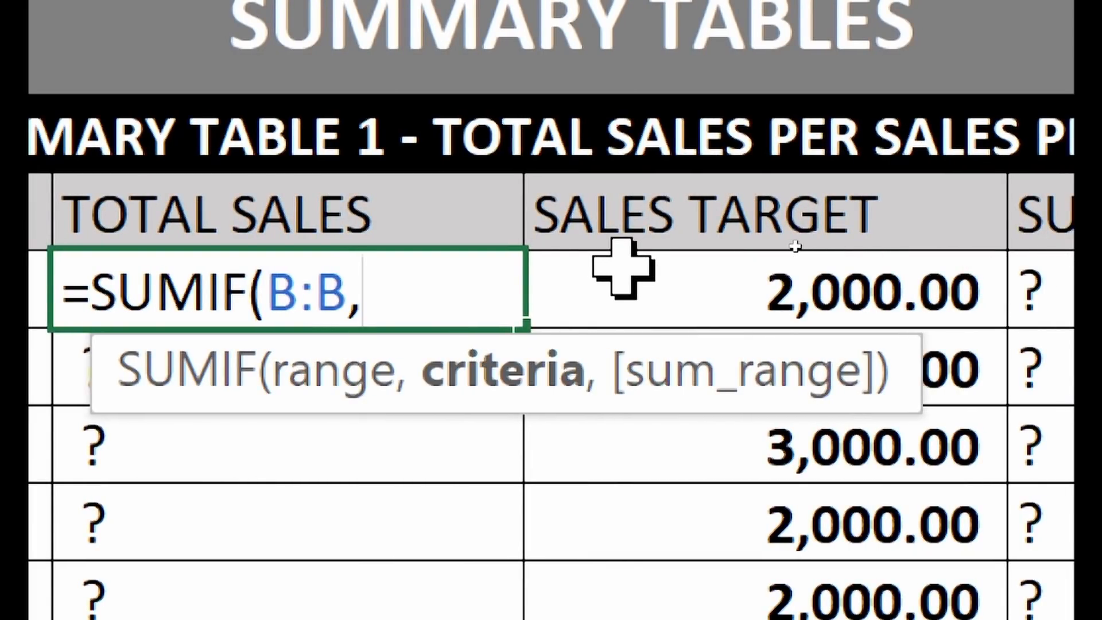
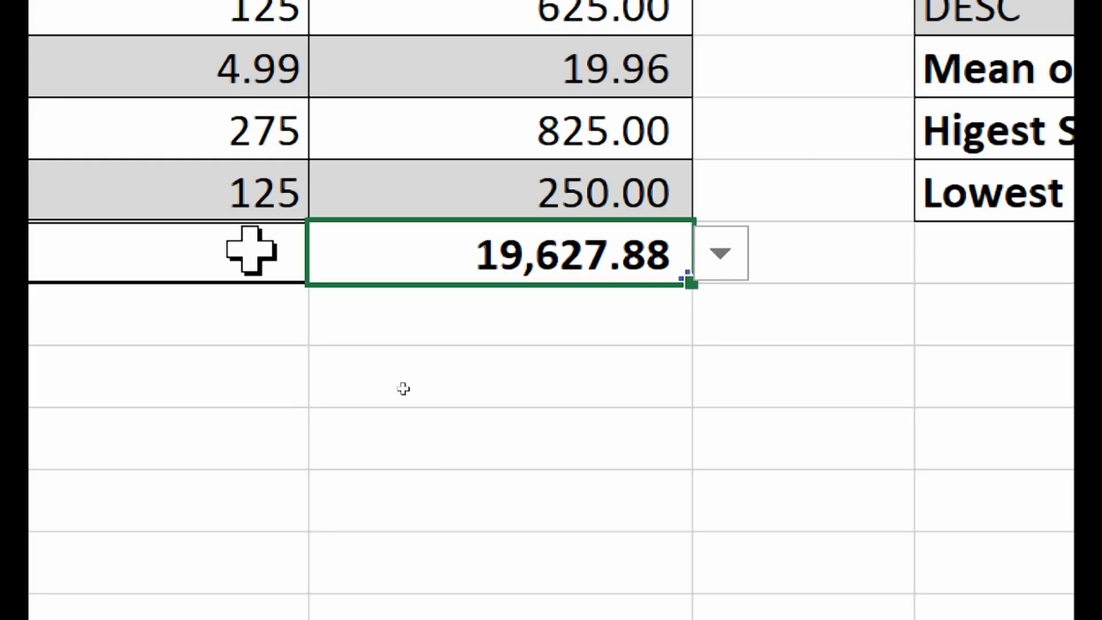
- Set the unit cost in row 44 of the sales orders table to 300 to test the total row
{"action": "left_click", "coordinate": [171, 144]}
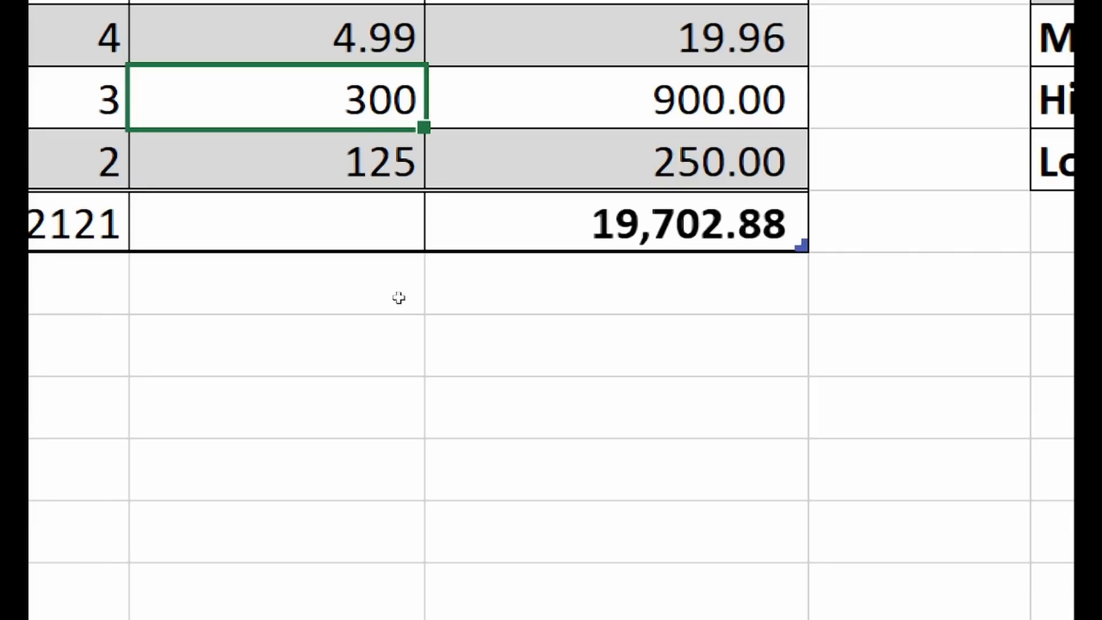
{"action": "key", "text": "Down"}
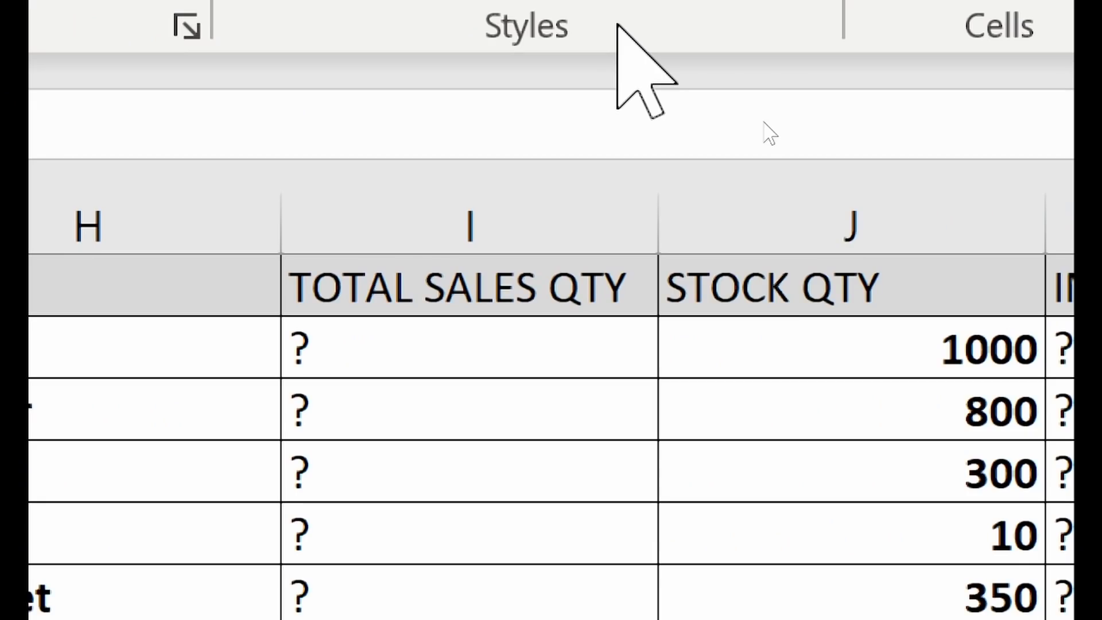
{"action": "left_click", "coordinate": [363, 224]}
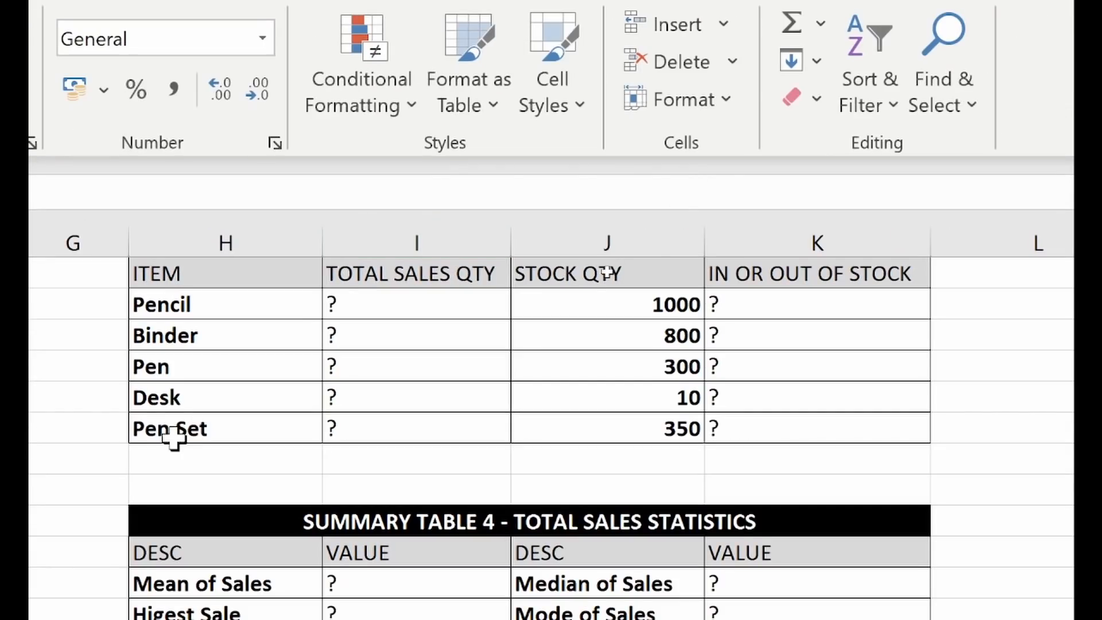
- Return to Summary Table 1 and undo the last change to the first sales person's TOTAL SALES value
{"action": "scroll", "coordinate": [173, 439], "scroll_direction": "up", "scroll_amount": 15}
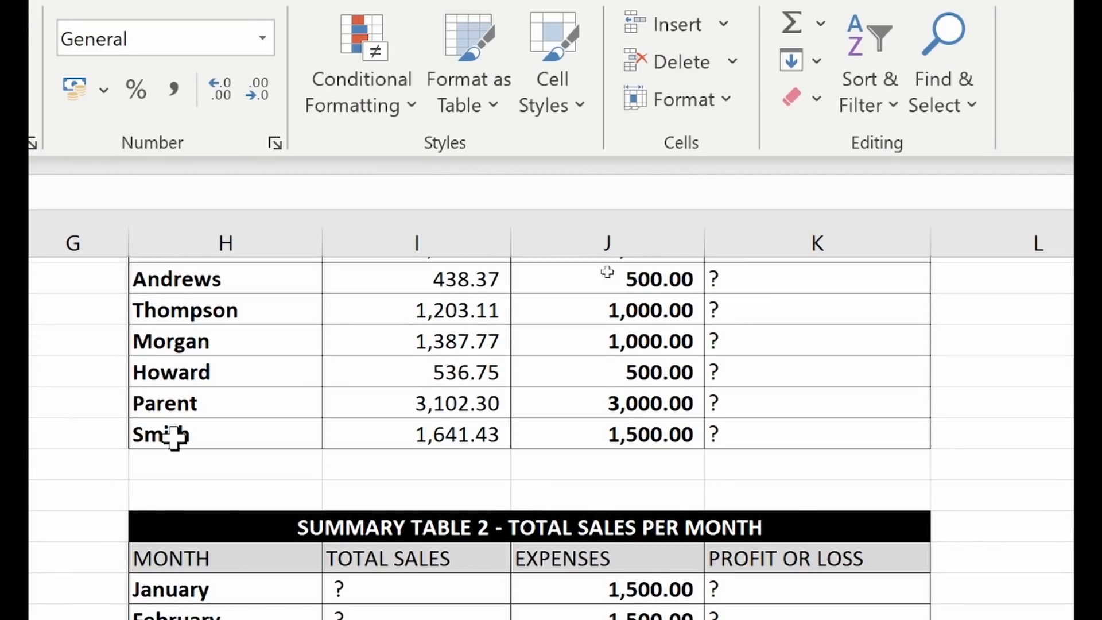
{"action": "scroll", "coordinate": [174, 439], "scroll_direction": "up", "scroll_amount": 1}
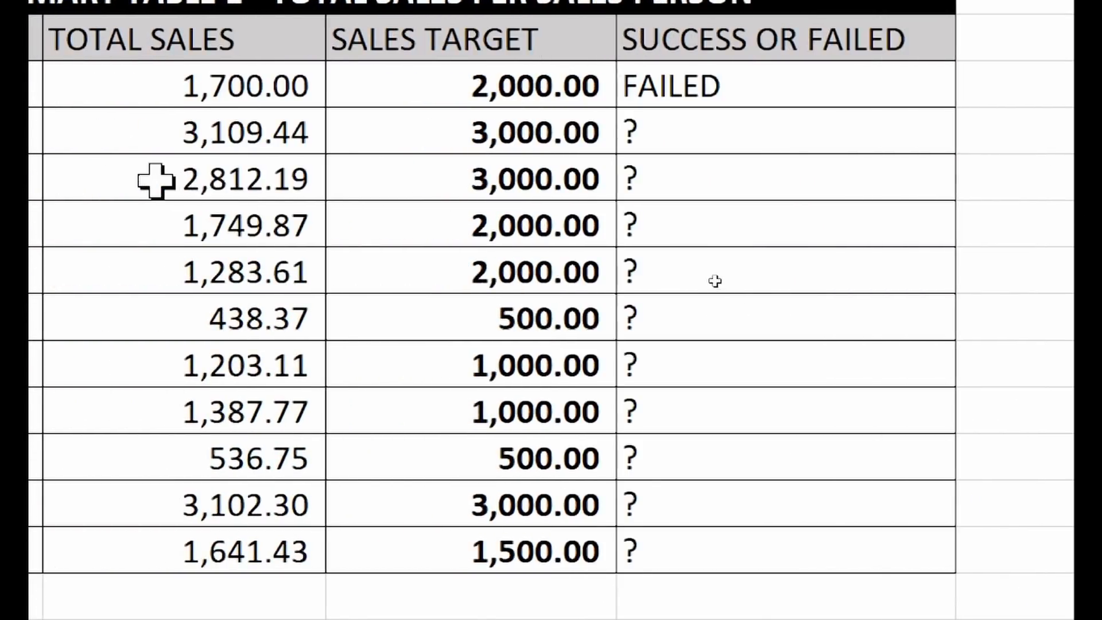
{"action": "left_click", "coordinate": [46, 94]}
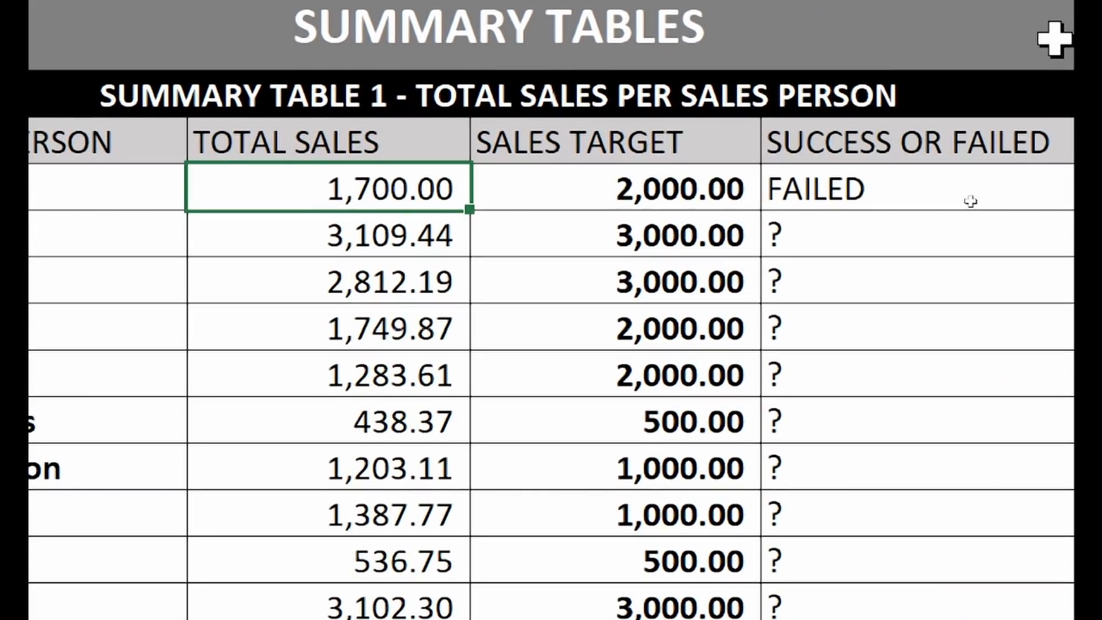
{"action": "key", "text": "ctrl+z"}
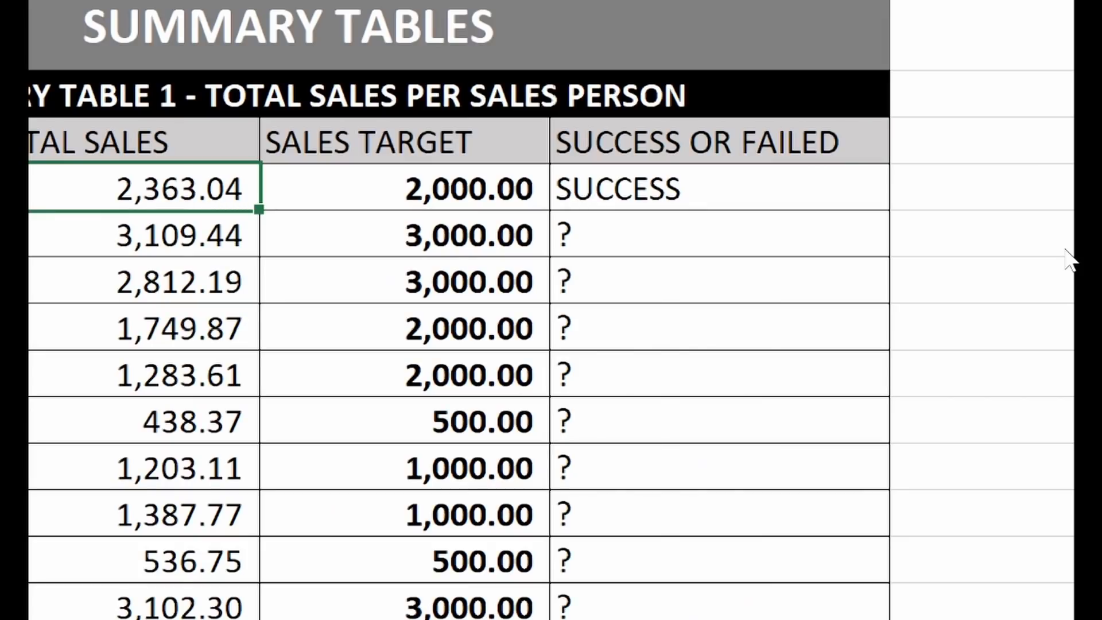
- Fill the first SUCCESS OR FAILED formula down to the last sales person in Summary Table 1
{"action": "left_click", "coordinate": [795, 195]}
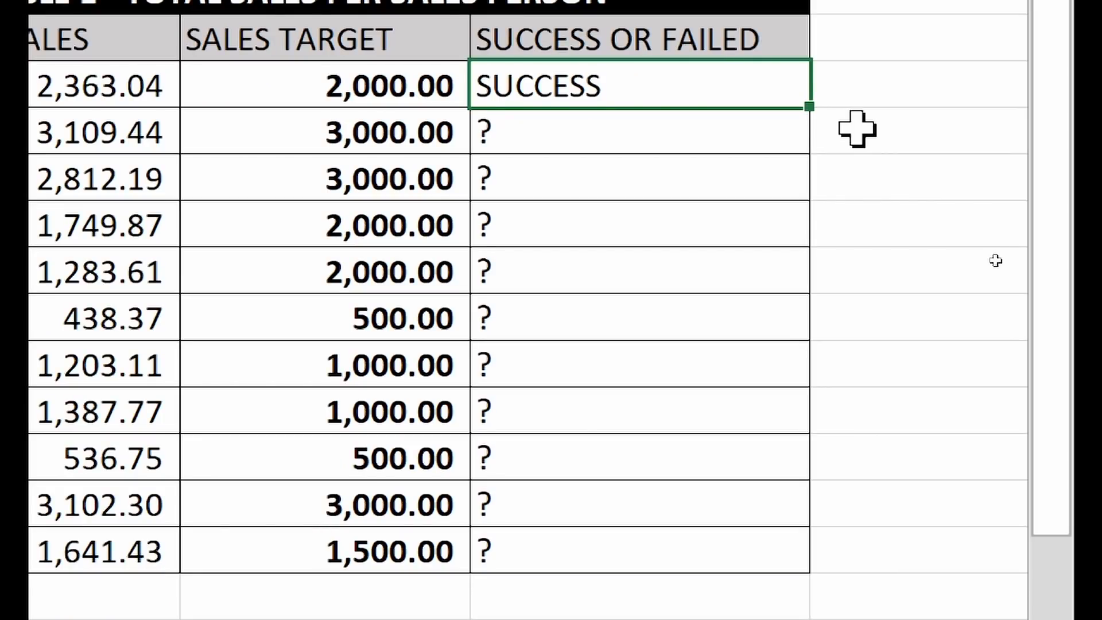
{"action": "left_click_drag", "start_coordinate": [810, 107], "coordinate": [804, 567]}
{"action": "left_click", "coordinate": [869, 410]}
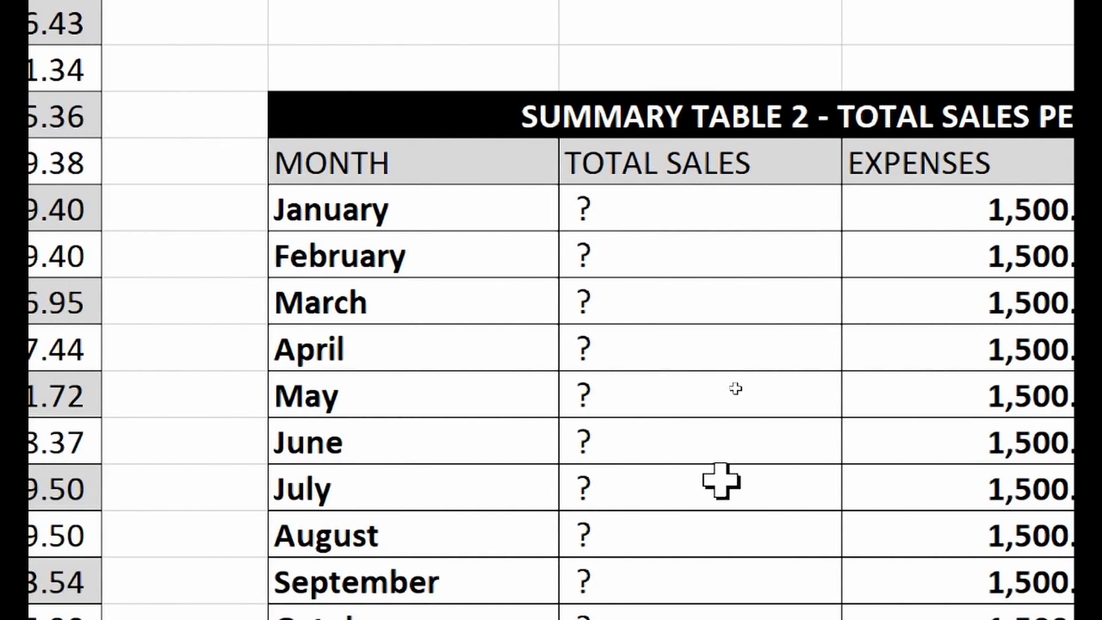
- Start a SUMIF formula in January's TOTAL SALES cell of Summary Table 2, with the month column A:A as its range
{"action": "scroll", "coordinate": [721, 482], "scroll_direction": "down", "scroll_amount": 1}
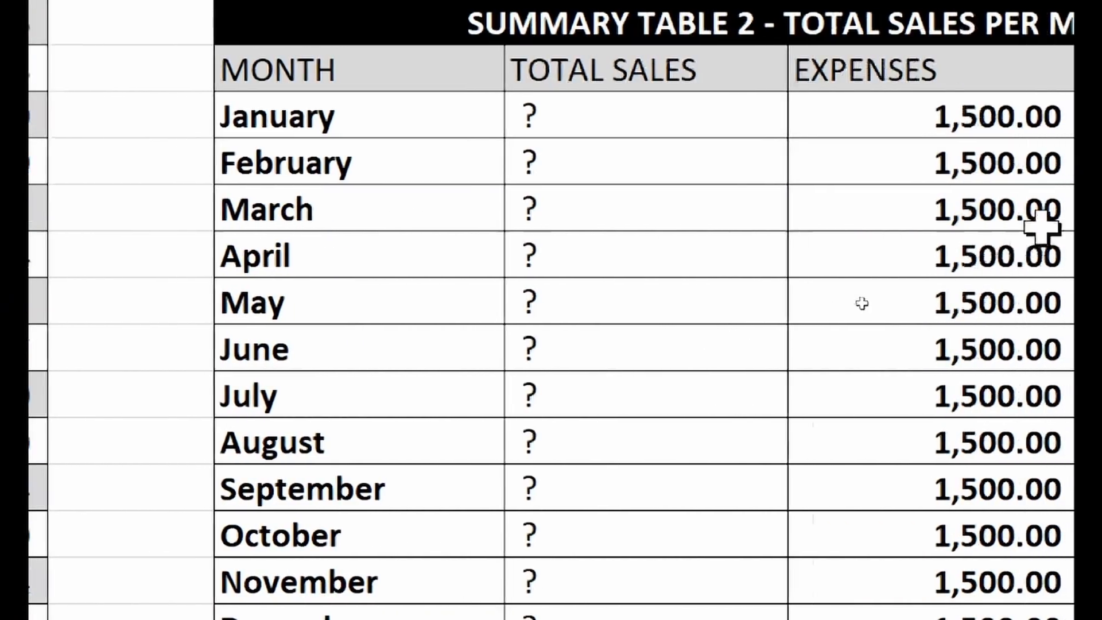
{"action": "left_click", "coordinate": [601, 122]}
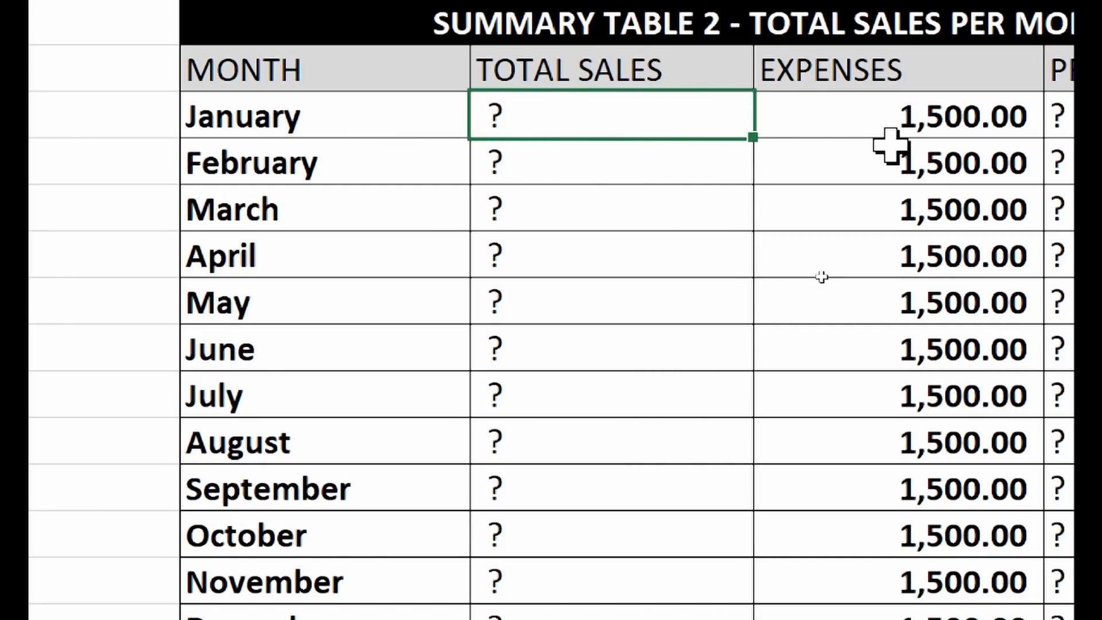
{"action": "type", "text": "=SUMIF"}
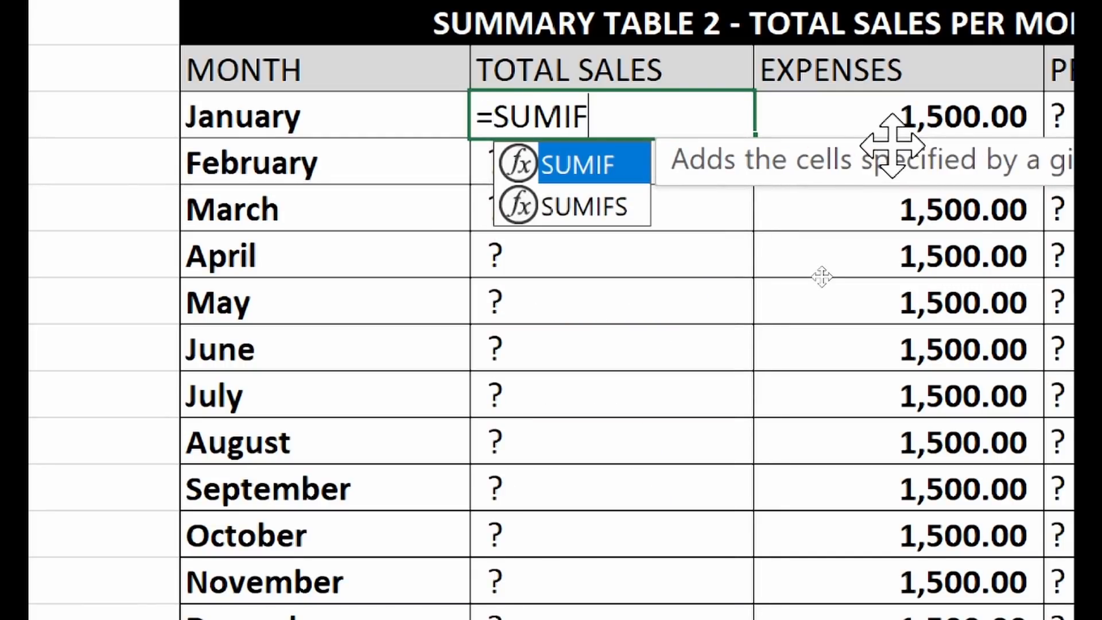
{"action": "type", "text": "("}
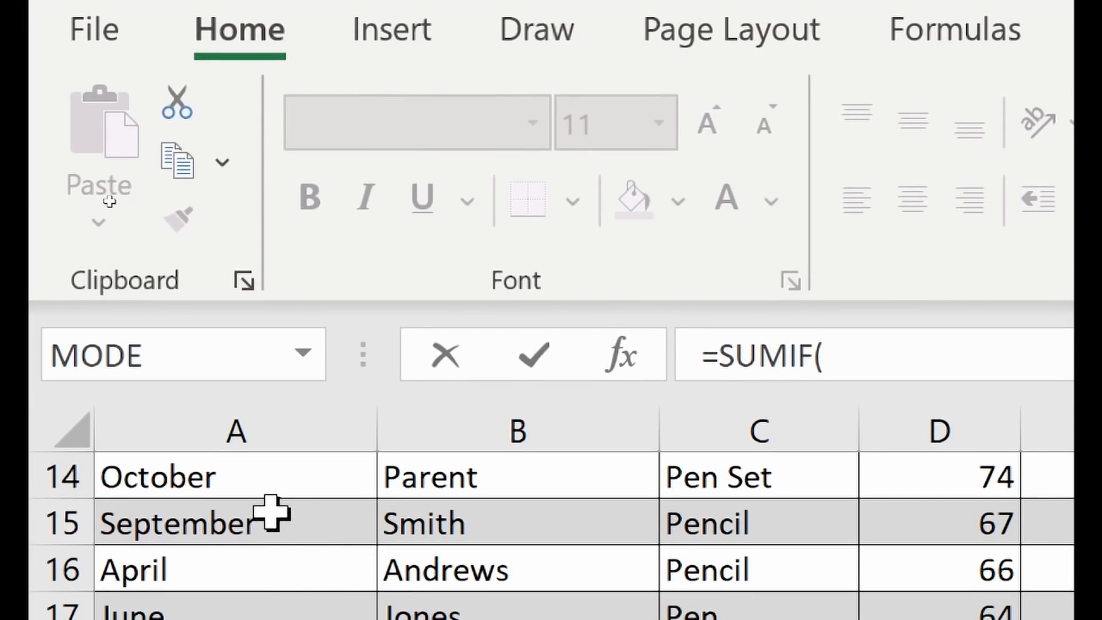
{"action": "scroll", "coordinate": [272, 482], "scroll_direction": "up", "scroll_amount": 3}
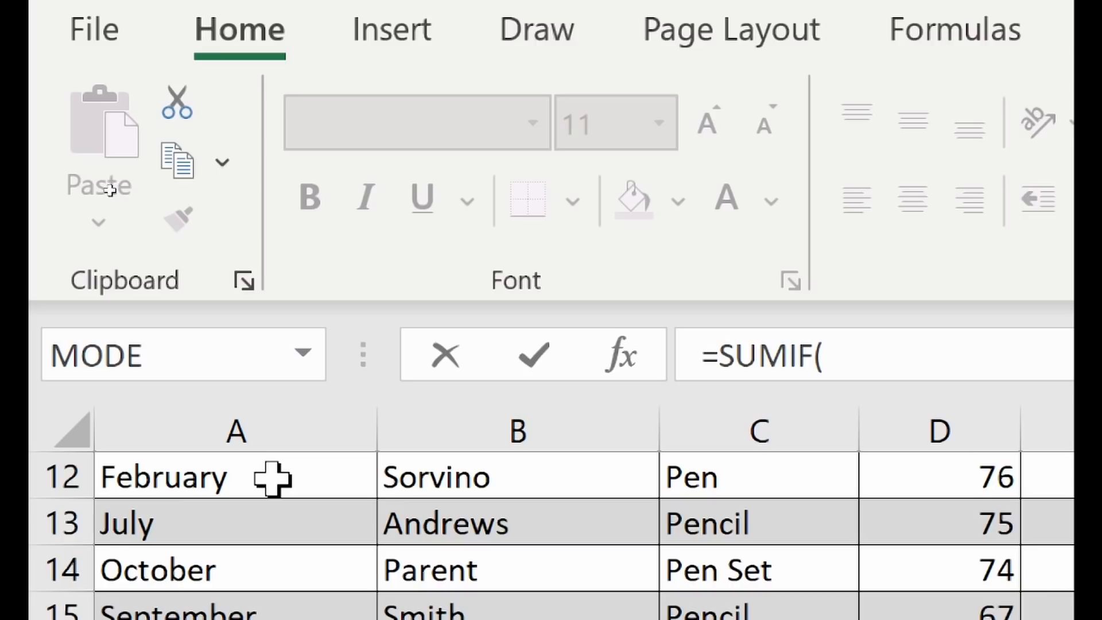
{"action": "scroll", "coordinate": [270, 478], "scroll_direction": "up", "scroll_amount": 1}
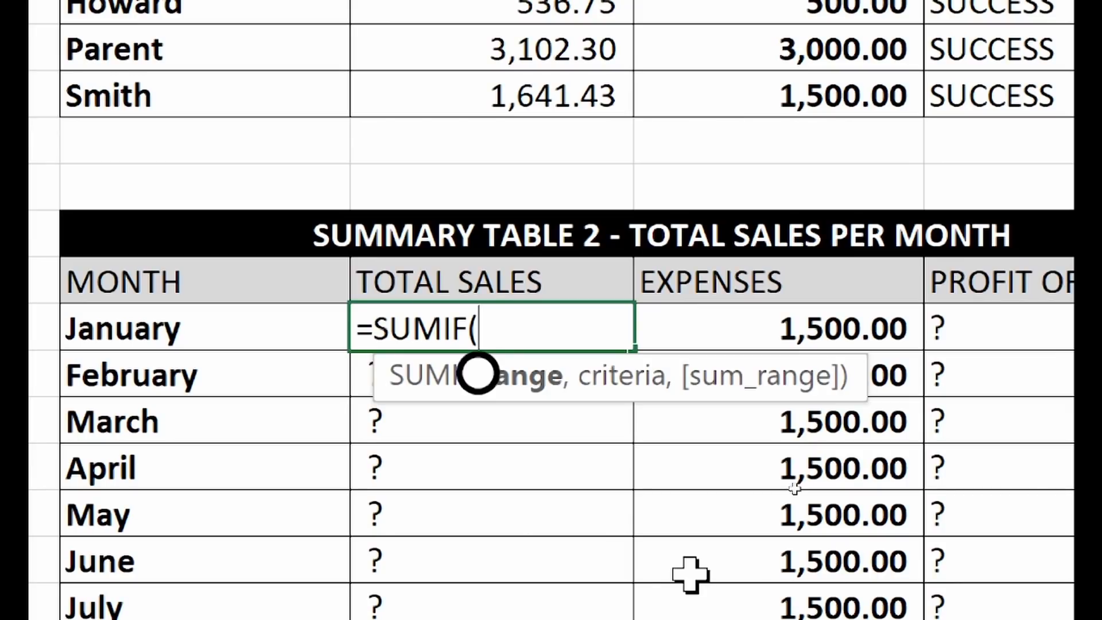
{"action": "type", "text": "A"}
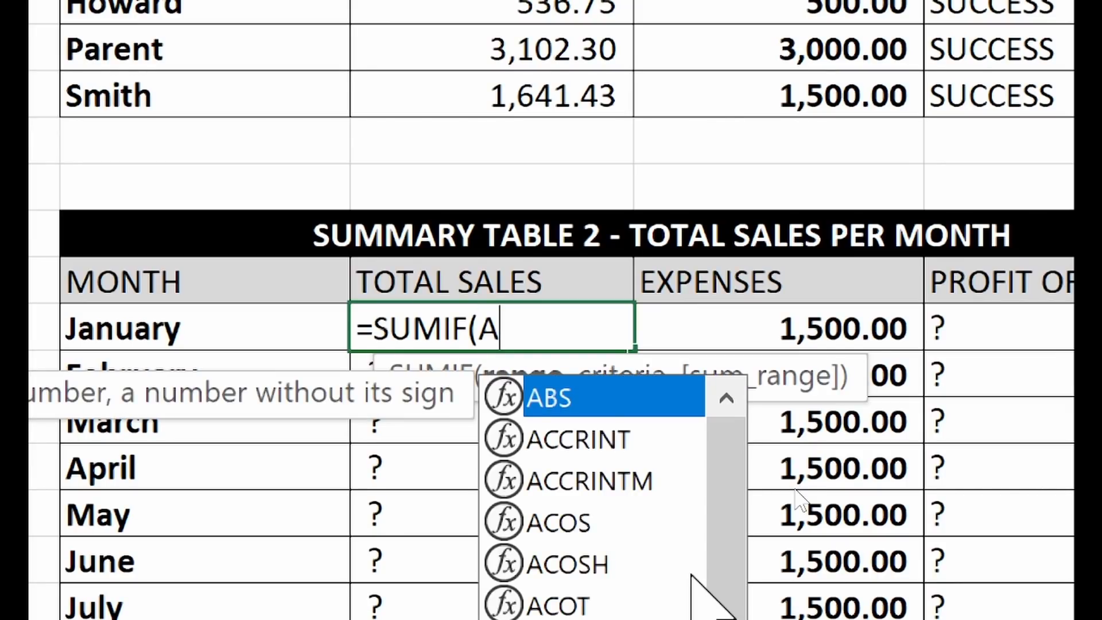
{"action": "type", "text": ":A"}
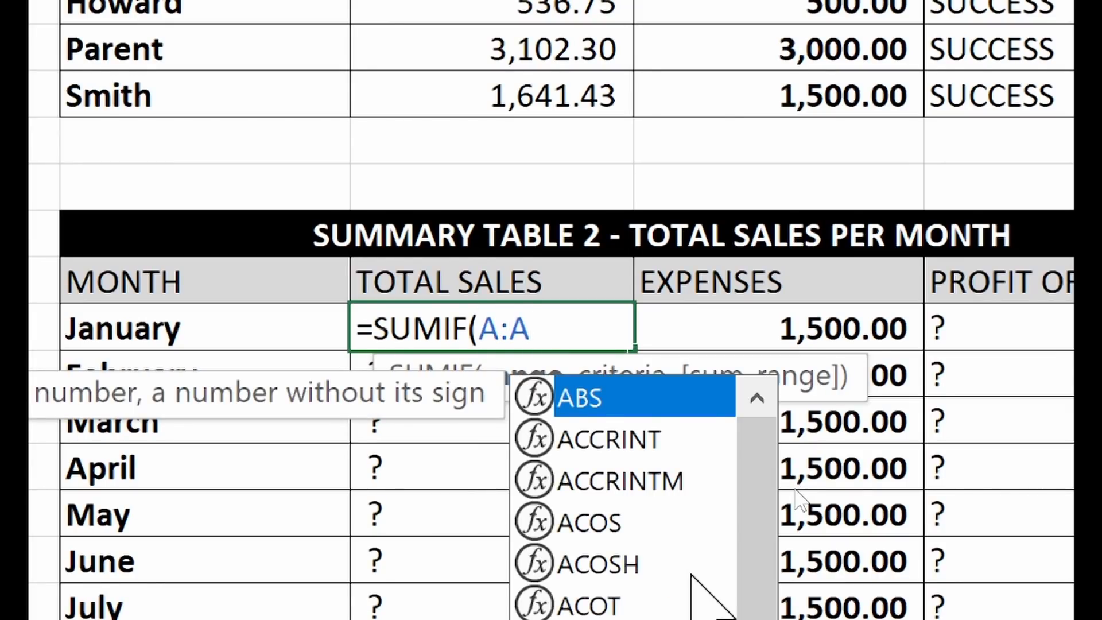
{"action": "type", "text": ","}
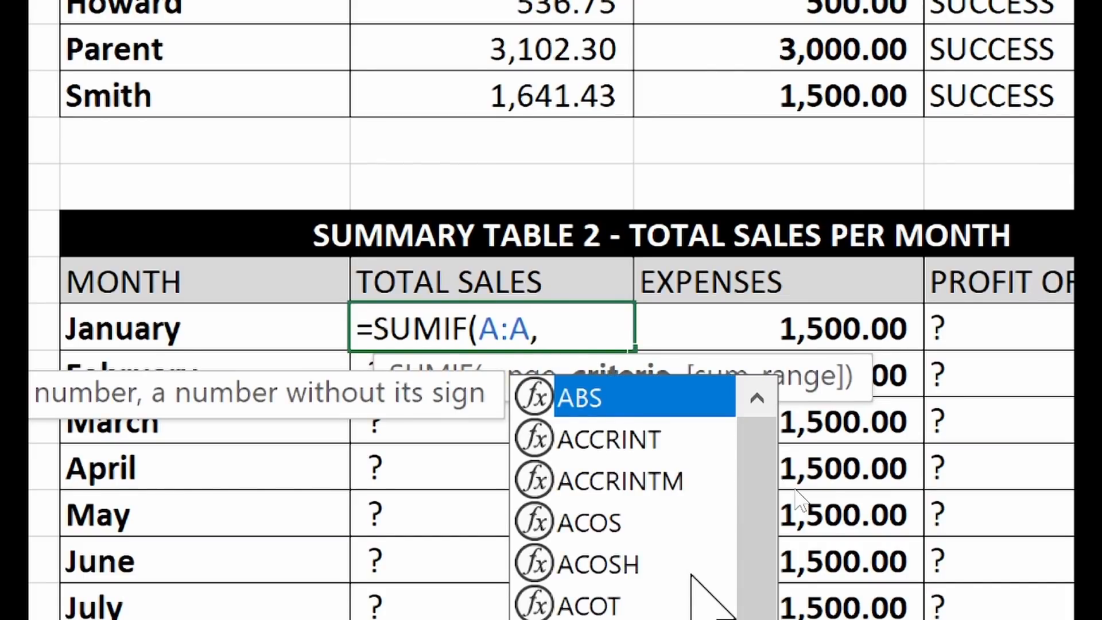
{"action": "left_click", "coordinate": [607, 318]}
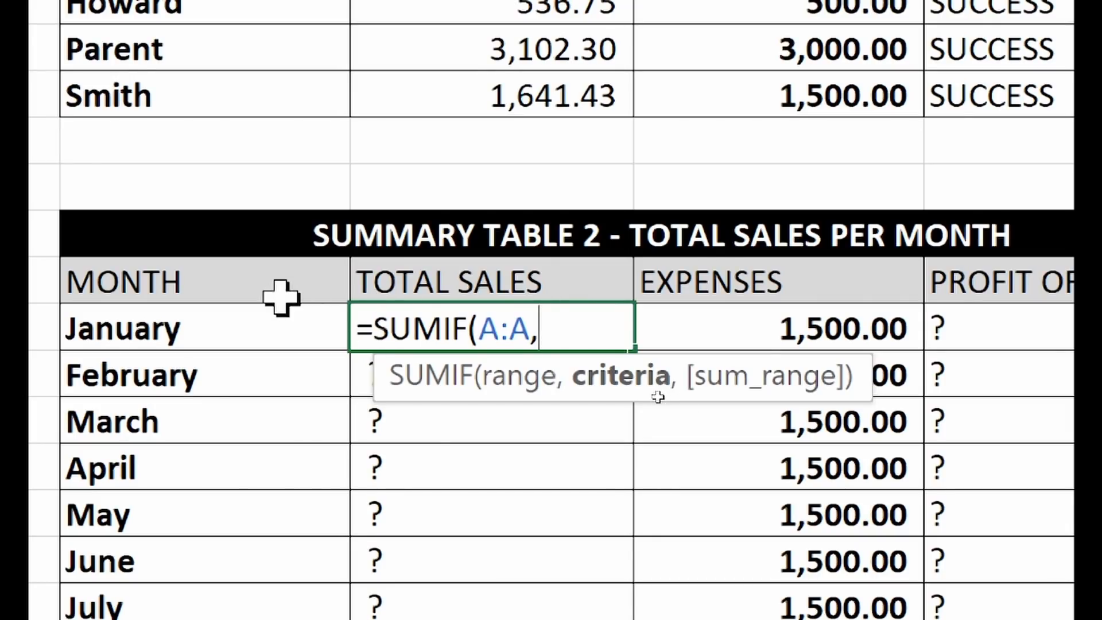
- Complete January's formula as =SUMIF(A:A,H19,F:F), using the January cell as criteria and the TOTAL SALES column as sum range
{"action": "left_click", "coordinate": [248, 327]}
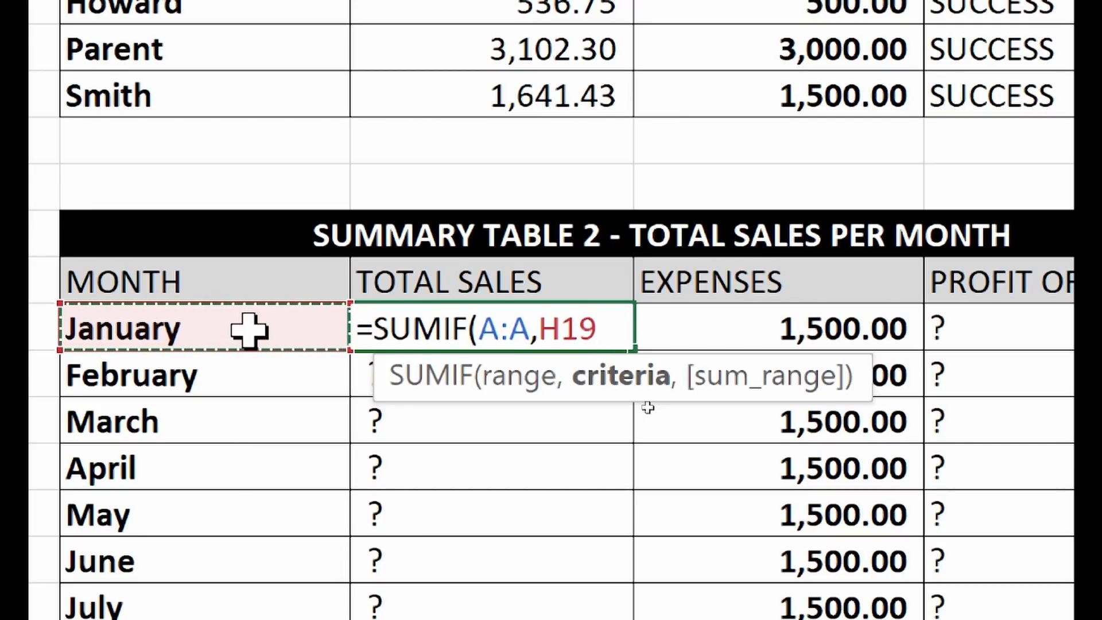
{"action": "type", "text": ","}
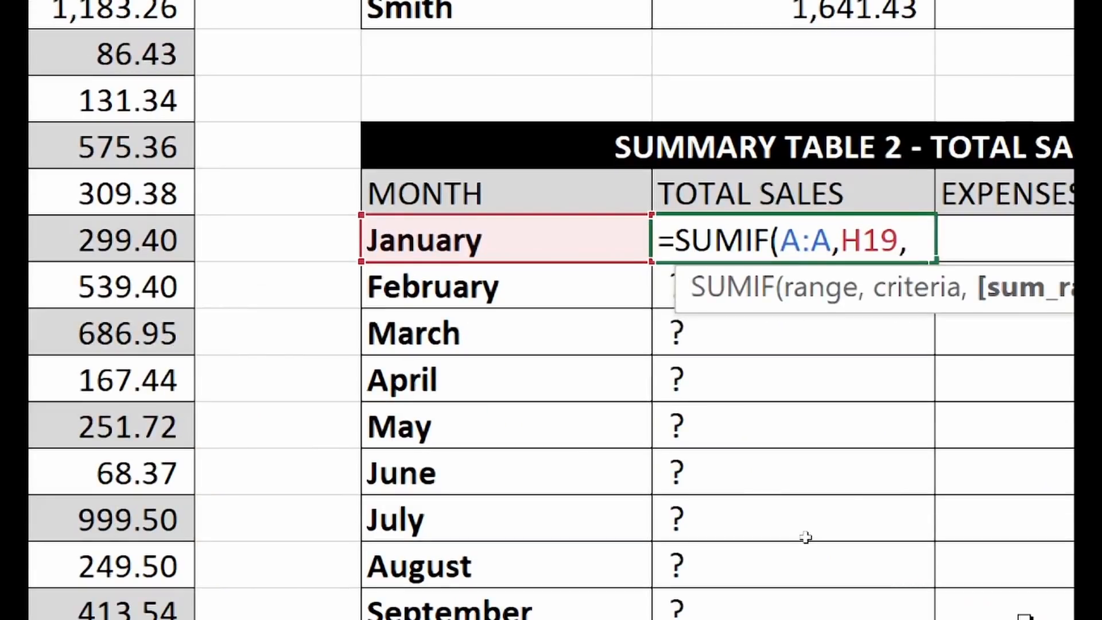
{"action": "type", "text": "F:F"}
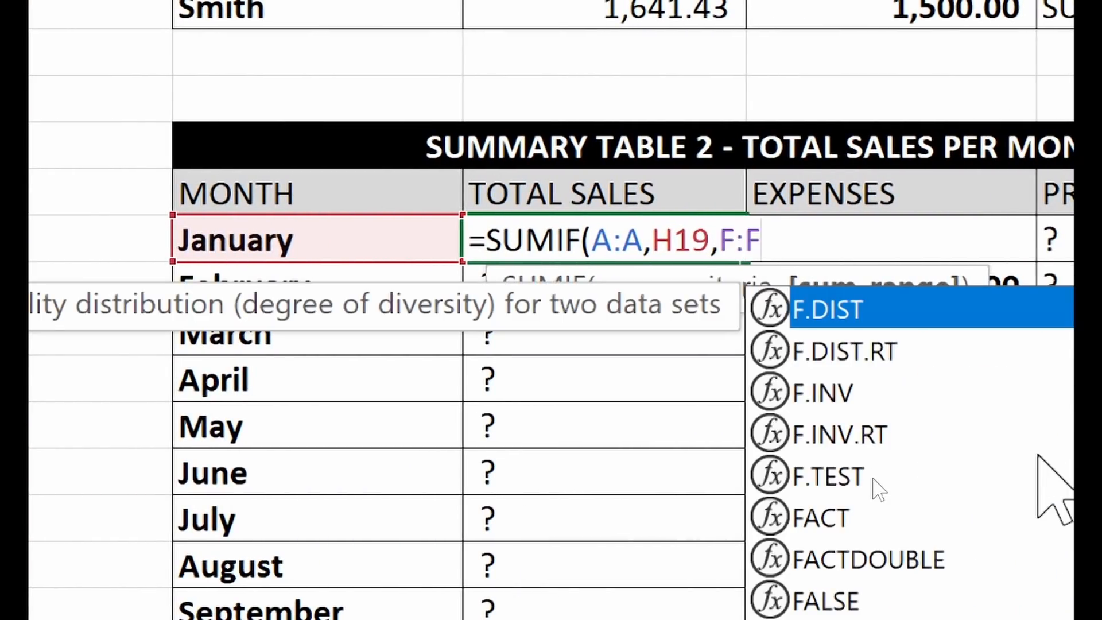
{"action": "type", "text": ")"}
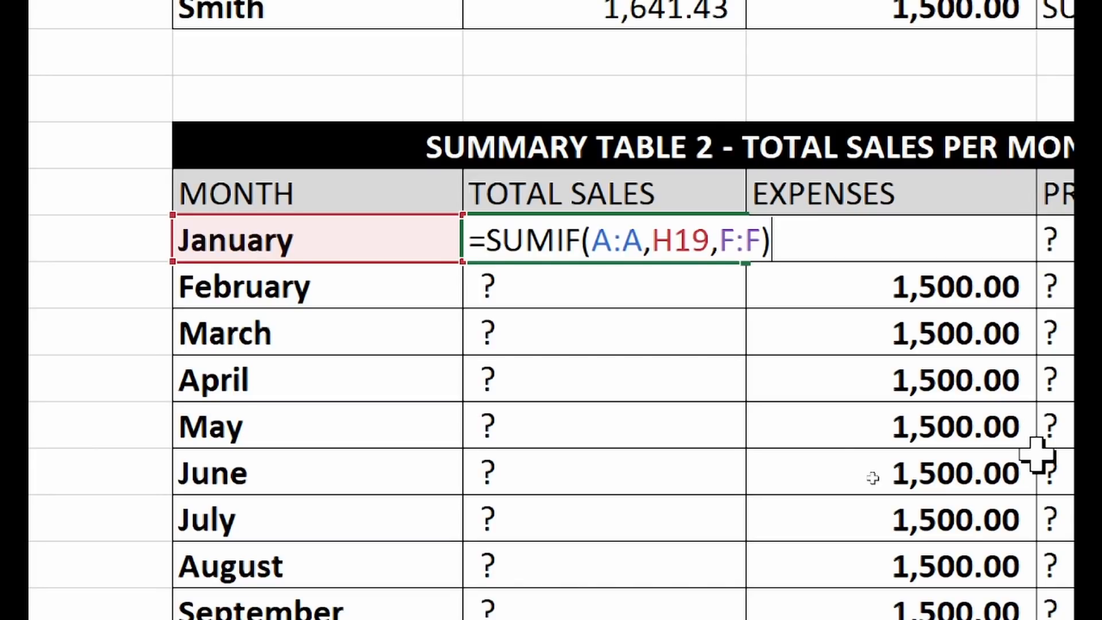
{"action": "key", "text": "Return"}
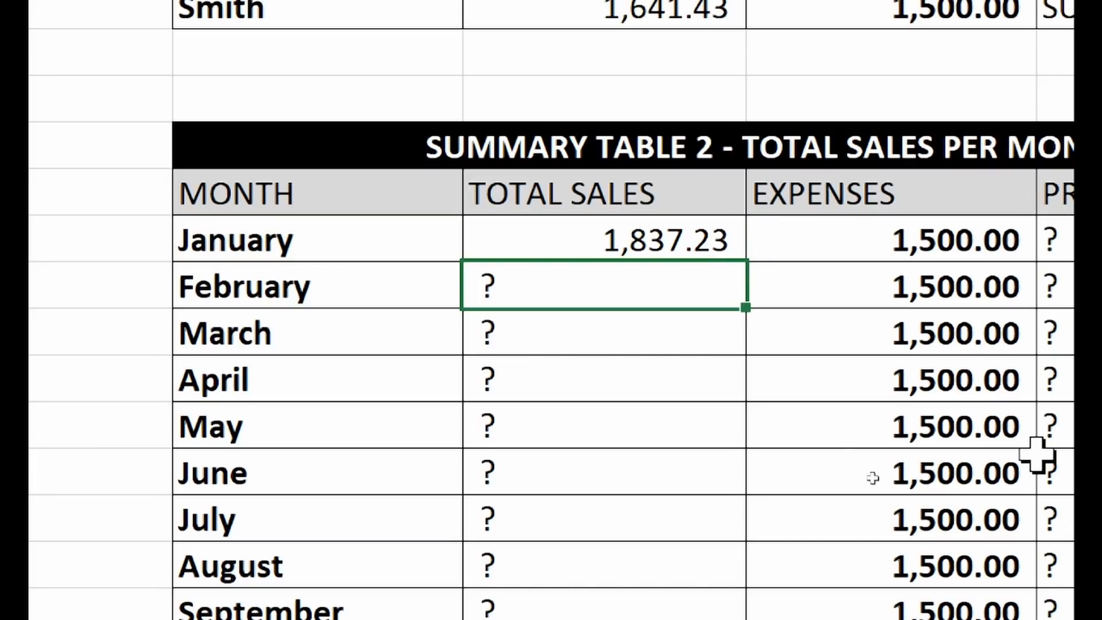
- Copy January's TOTAL SALES formula down through December in Summary Table 2
{"action": "left_click", "coordinate": [590, 228]}
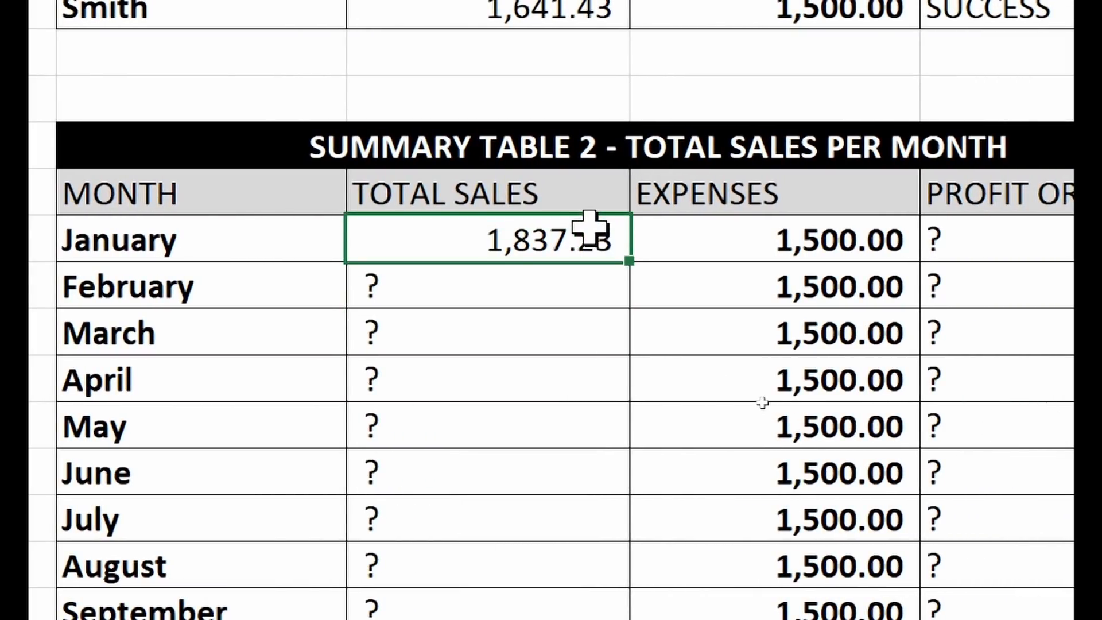
{"action": "double_click", "coordinate": [639, 262]}
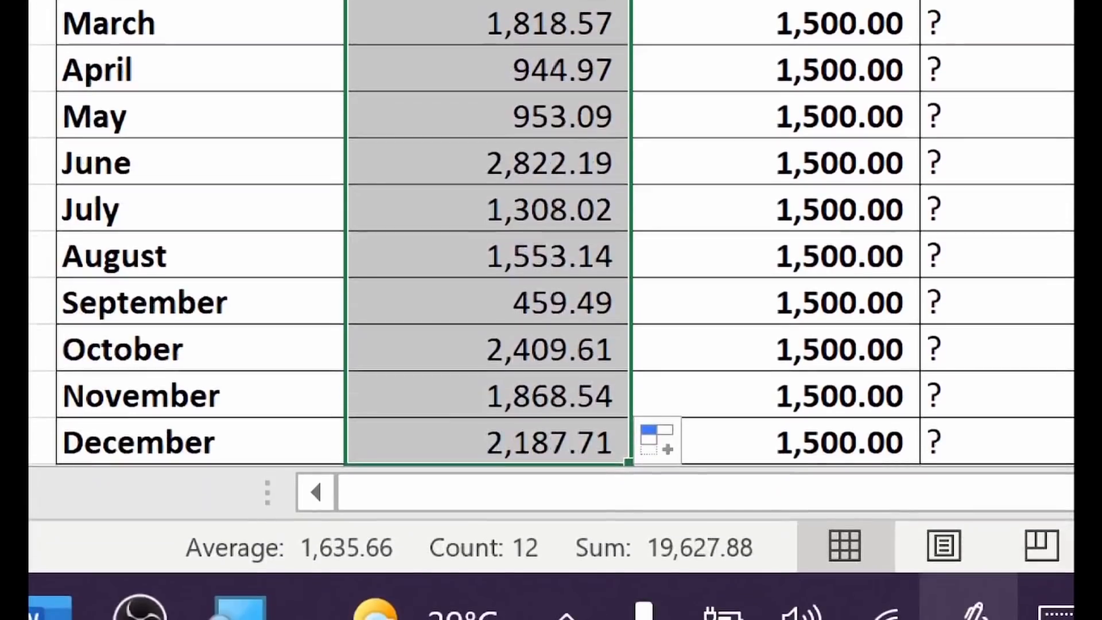
{"action": "scroll", "coordinate": [874, 84], "scroll_direction": "down", "scroll_amount": 2}
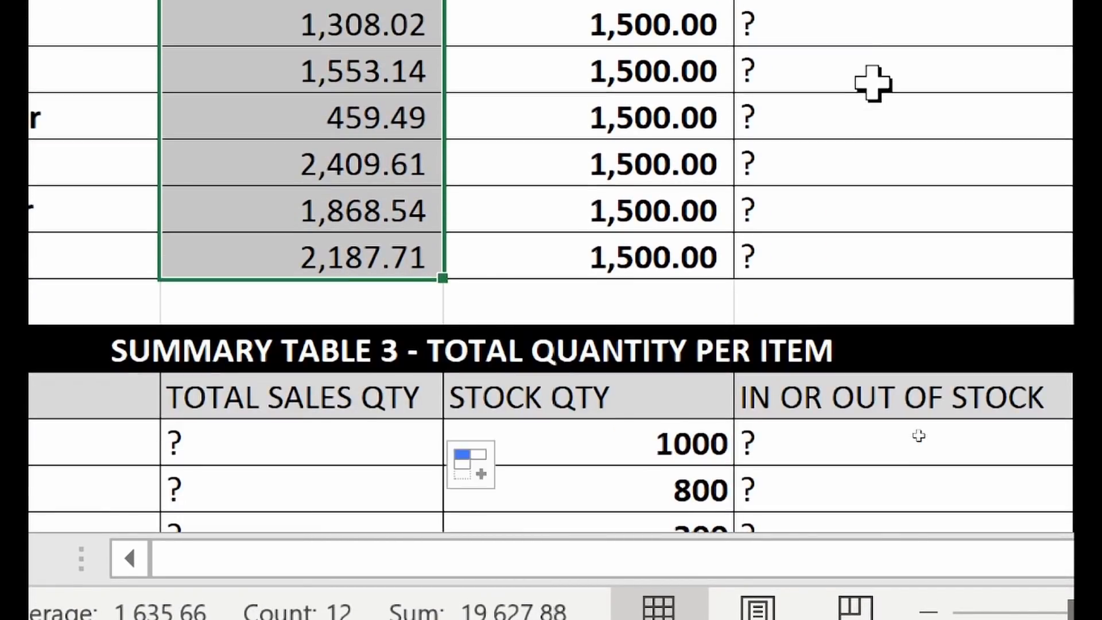
{"action": "scroll", "coordinate": [874, 84], "scroll_direction": "up", "scroll_amount": 3}
{"action": "left_click", "coordinate": [887, 229]}
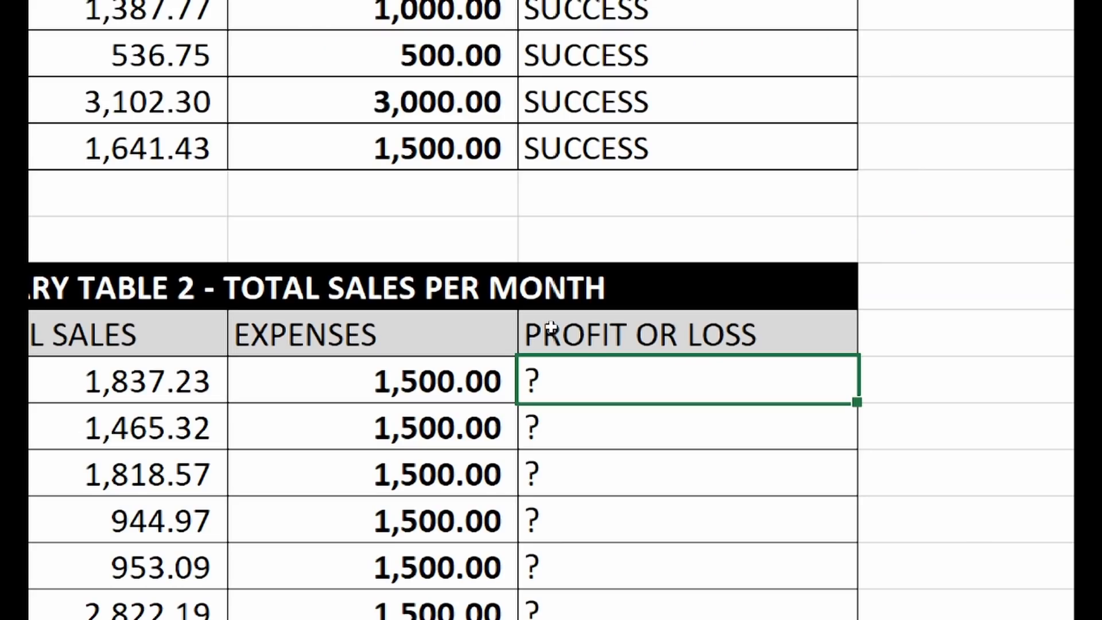
{"action": "type", "text": "=PROFIT("}
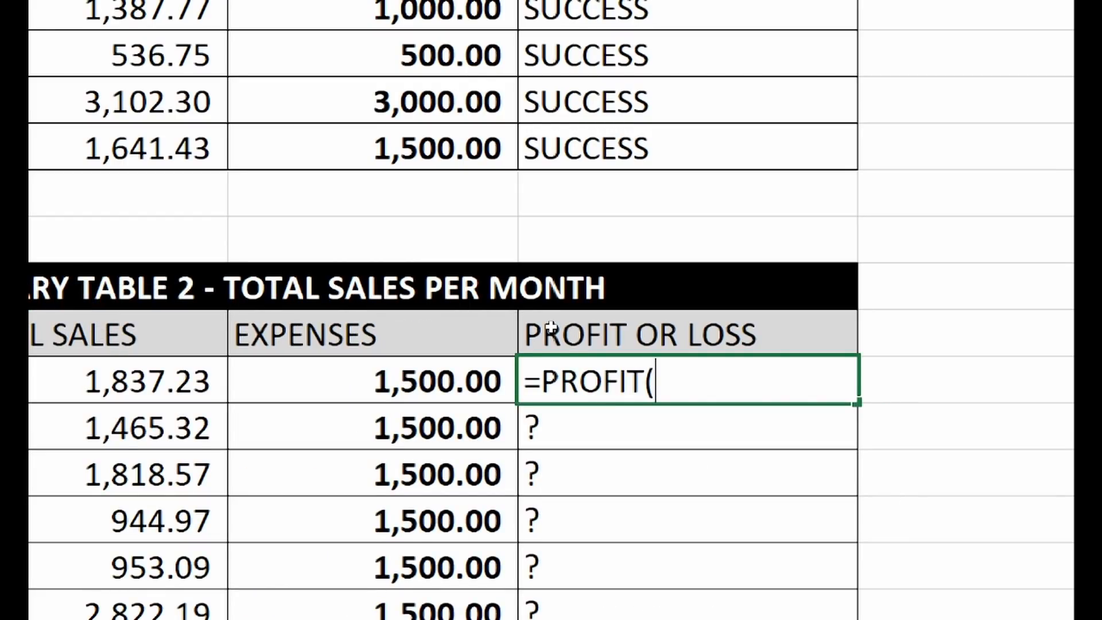
{"action": "key", "text": "Escape"}
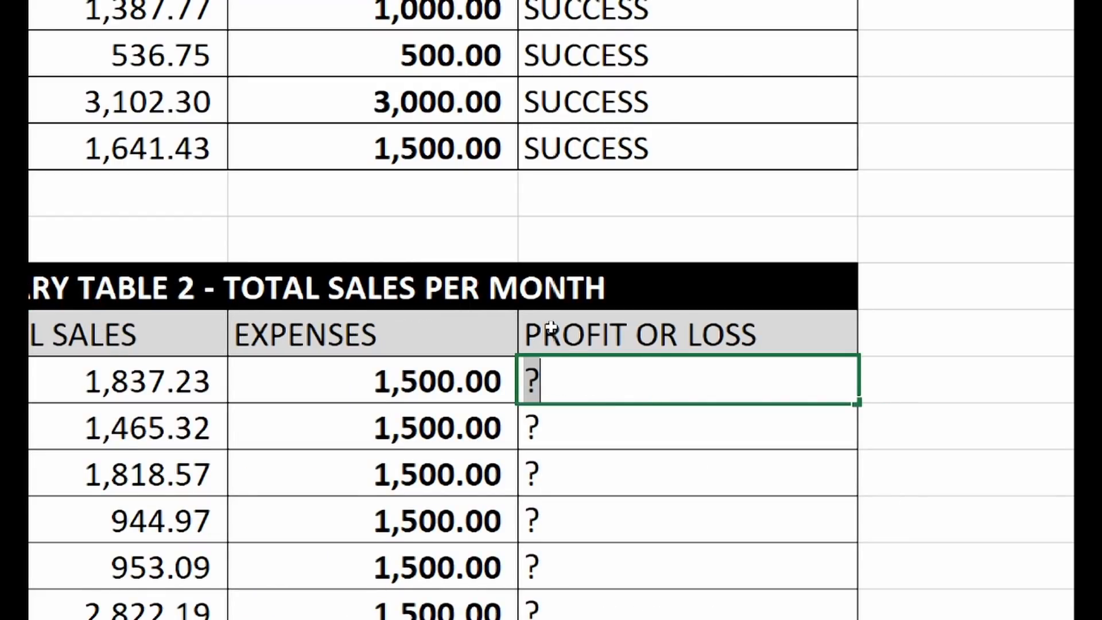
{"action": "key", "text": "Down"}
{"action": "key", "text": "Up"}
- Start an IF formula in January's PROFIT OR LOSS cell of Summary Table 2 with the logical test I19>=J19
{"action": "type", "text": "="}
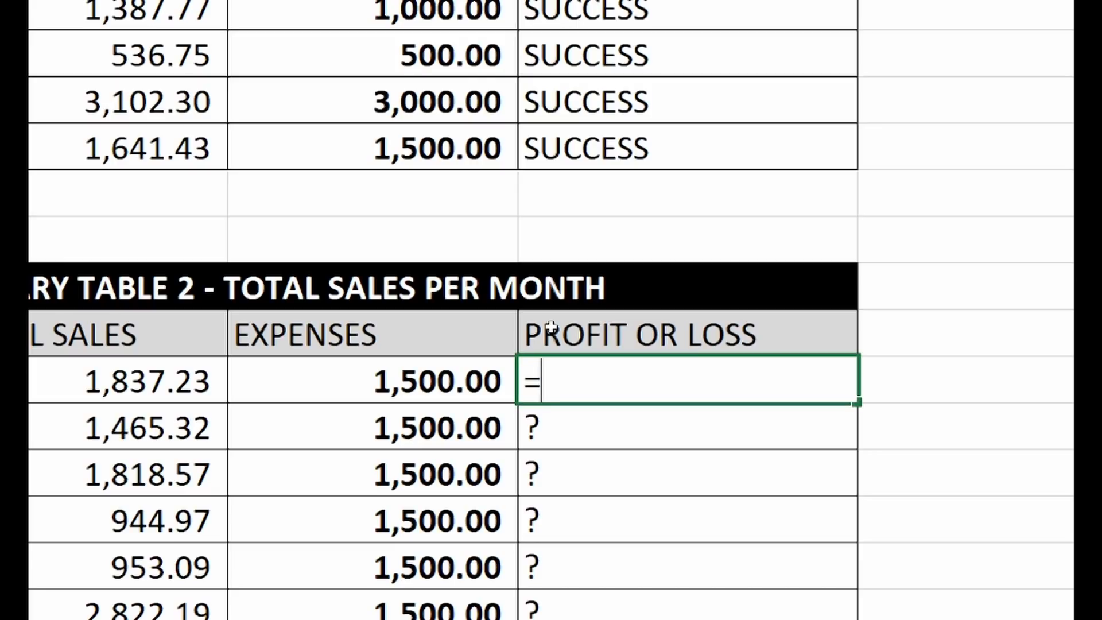
{"action": "type", "text": "IF("}
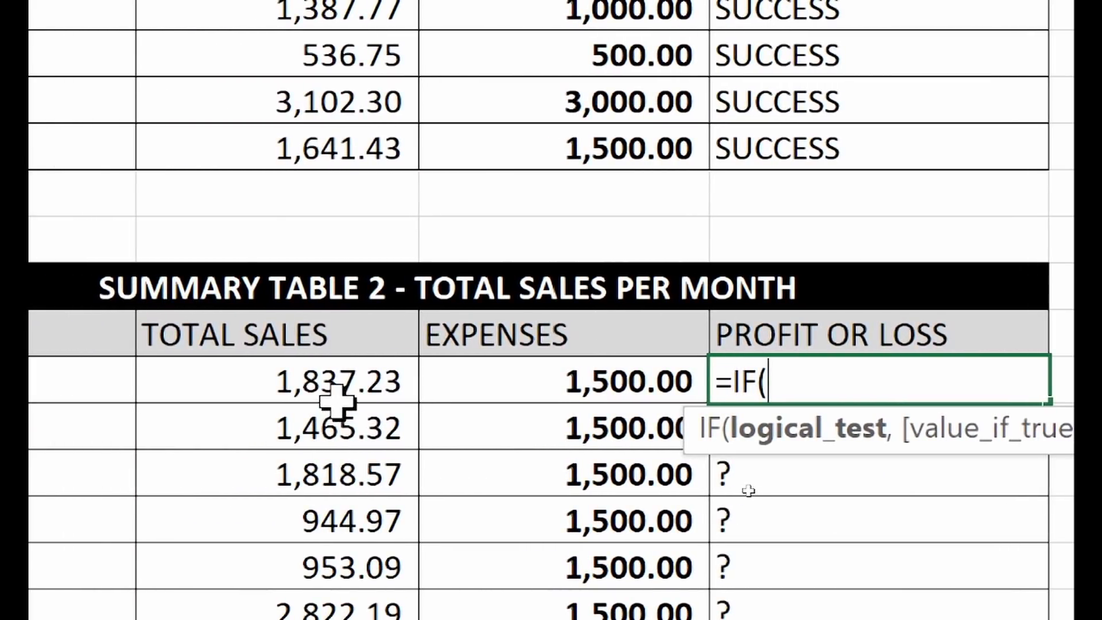
{"action": "left_click", "coordinate": [330, 390]}
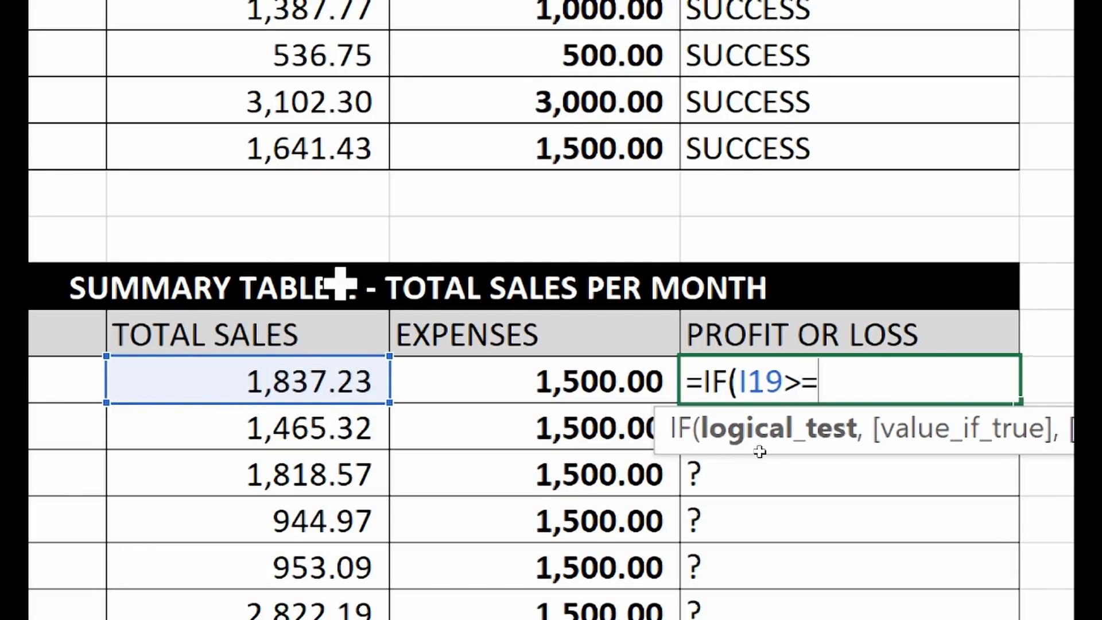
{"action": "left_click", "coordinate": [553, 388]}
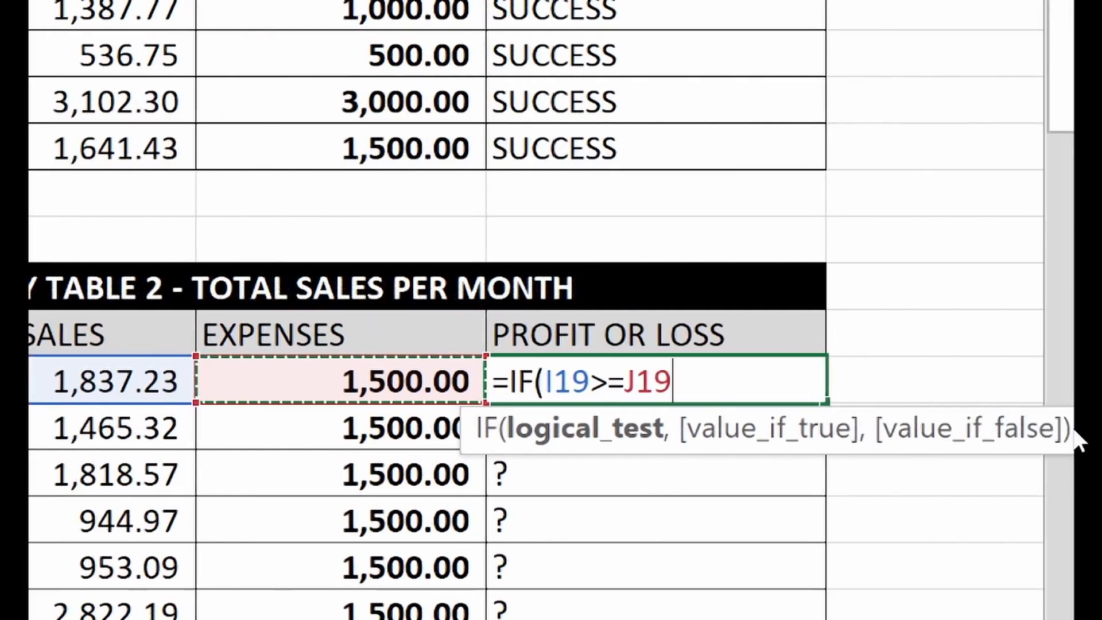
{"action": "type", "text": ","}
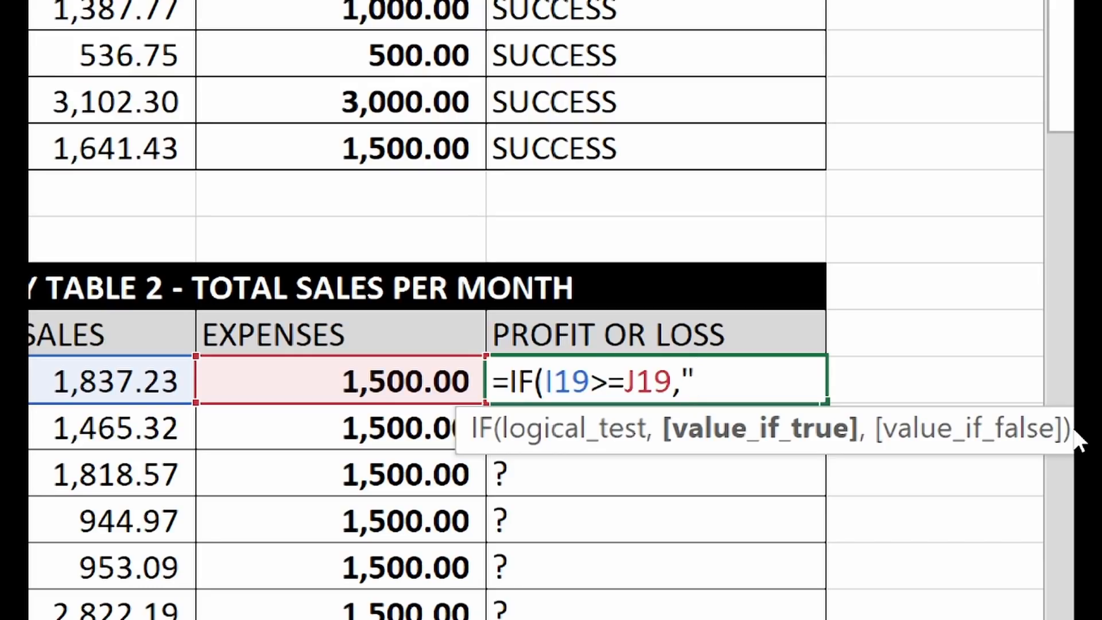
- Complete January's formula as =IF(I19>=J19,"PROFIT","LOSS")
{"action": "type", "text": "\"PROJ"}
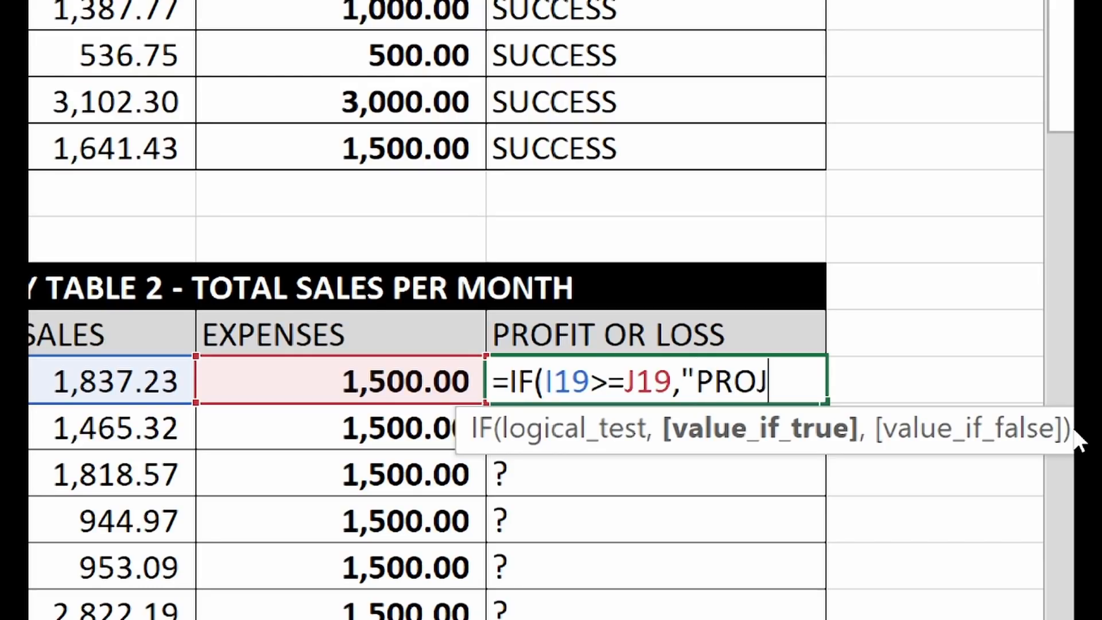
{"action": "key", "text": "BackSpace"}
{"action": "type", "text": "FIT\","}
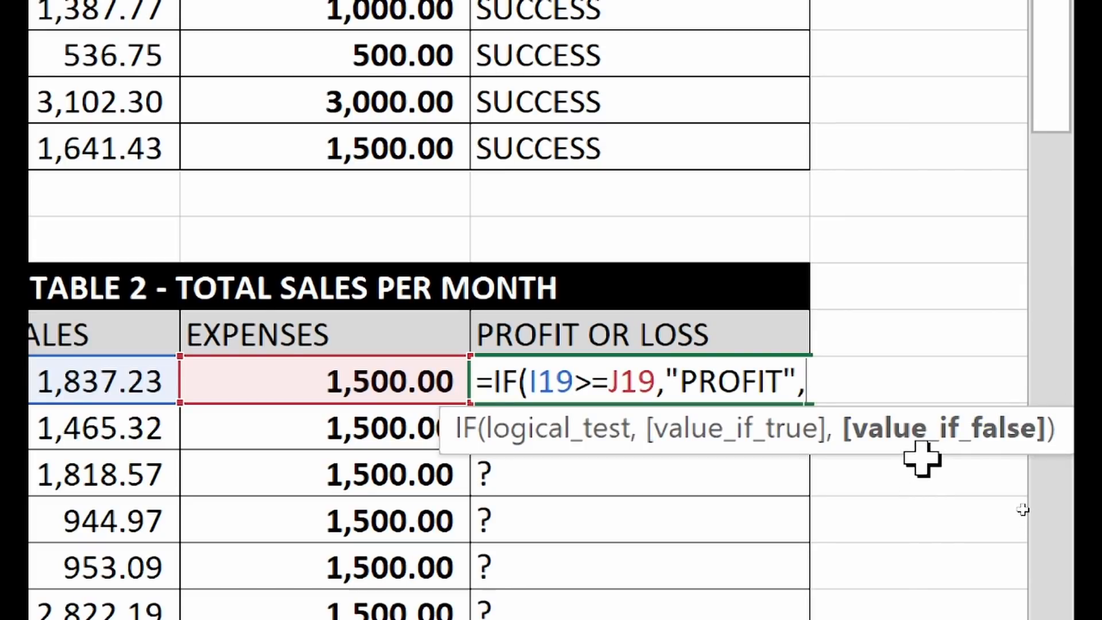
{"action": "type", "text": "\""}
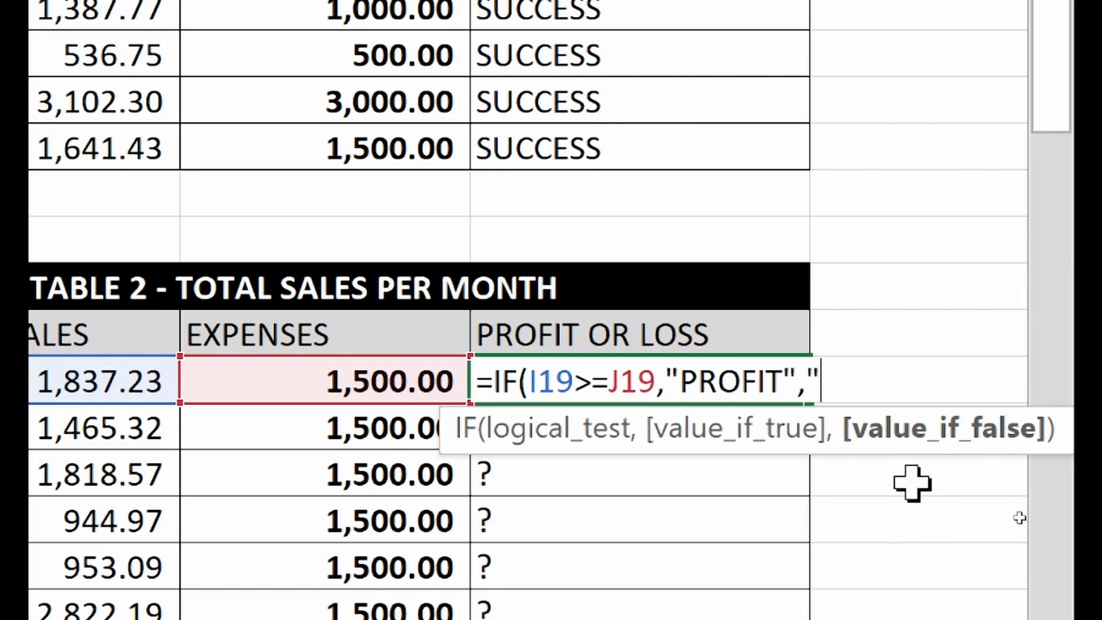
{"action": "type", "text": "LOSS"}
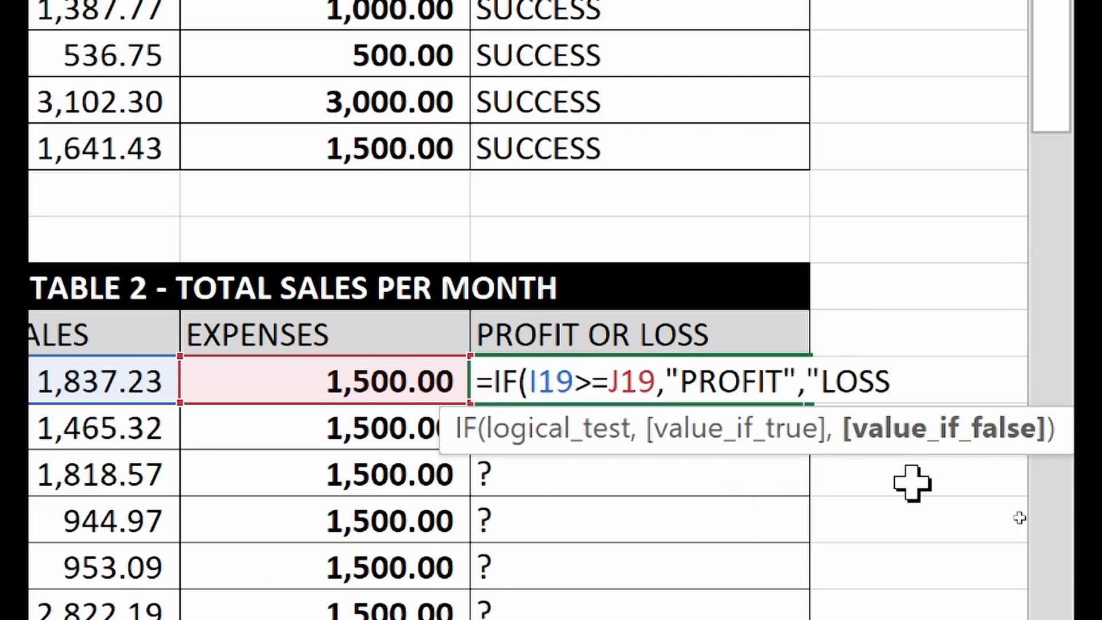
{"action": "type", "text": "\")"}
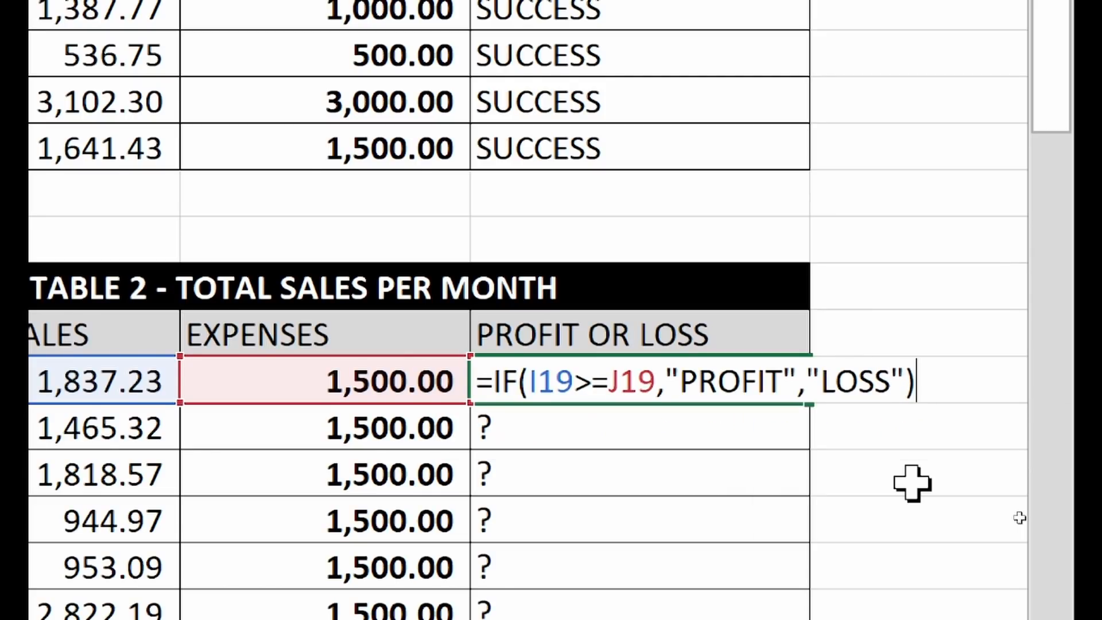
{"action": "key", "text": "Return"}
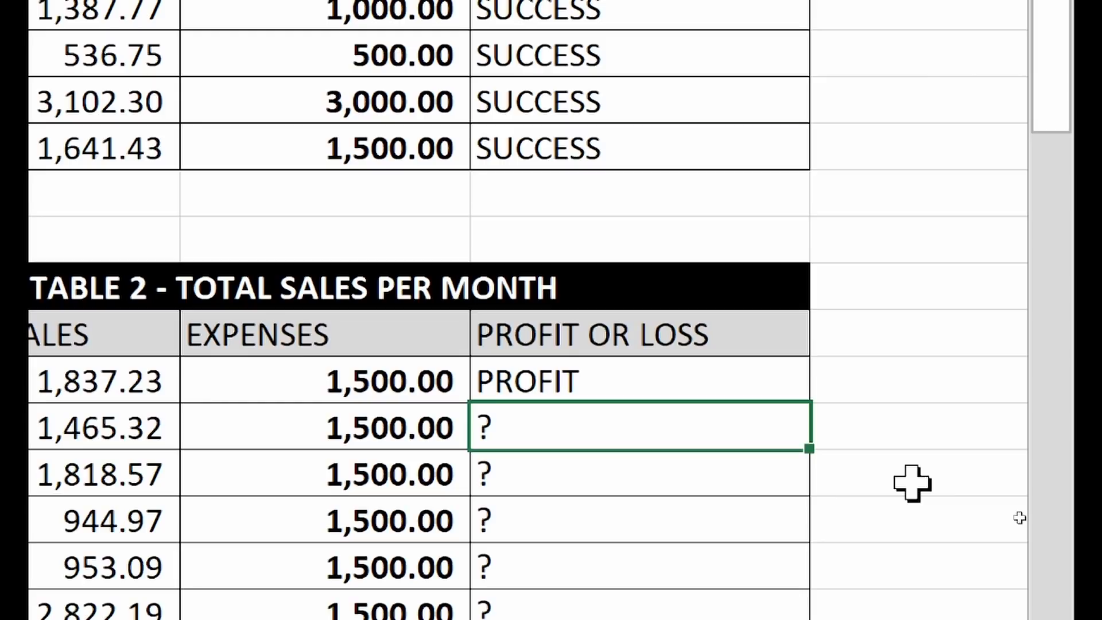
- Copy January's PROFIT OR LOSS formula down through December in Summary Table 2
{"action": "left_click", "coordinate": [697, 379]}
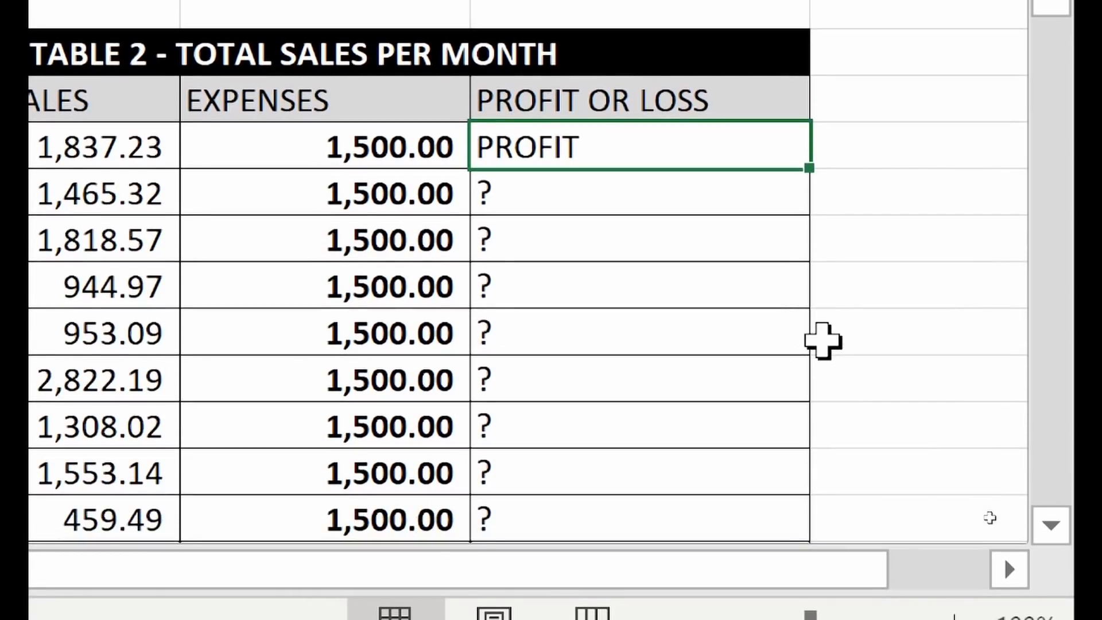
{"action": "scroll", "coordinate": [962, 344], "scroll_direction": "down", "scroll_amount": 2}
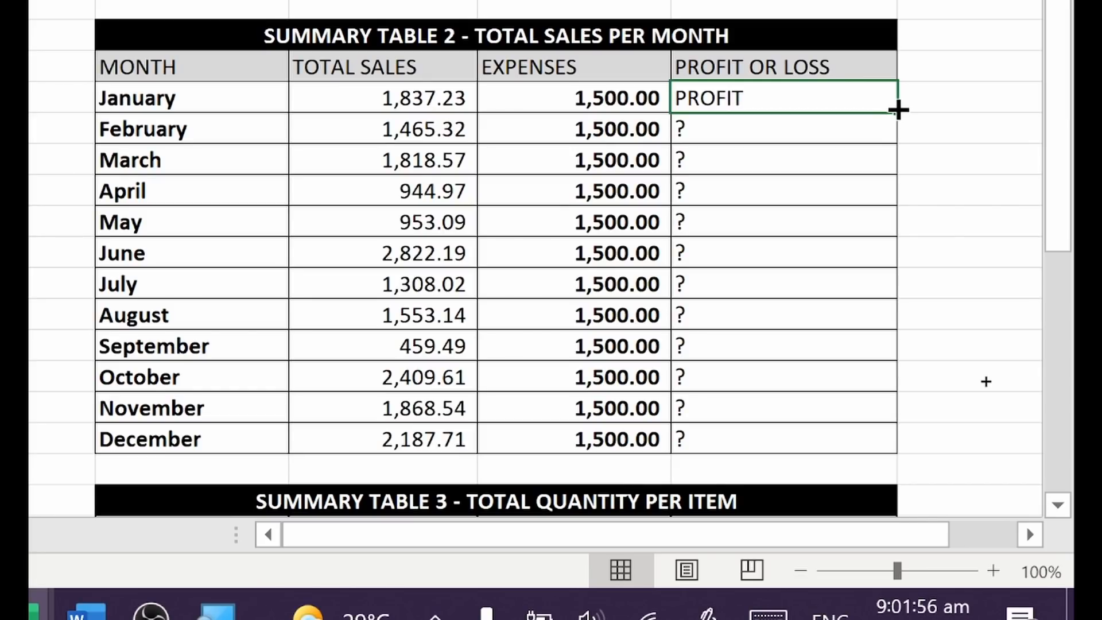
{"action": "mouse_move", "coordinate": [899, 112]}
{"action": "left_mouse_down"}
{"action": "mouse_move", "coordinate": [901, 389]}
{"action": "mouse_move", "coordinate": [881, 454]}
{"action": "left_mouse_up"}
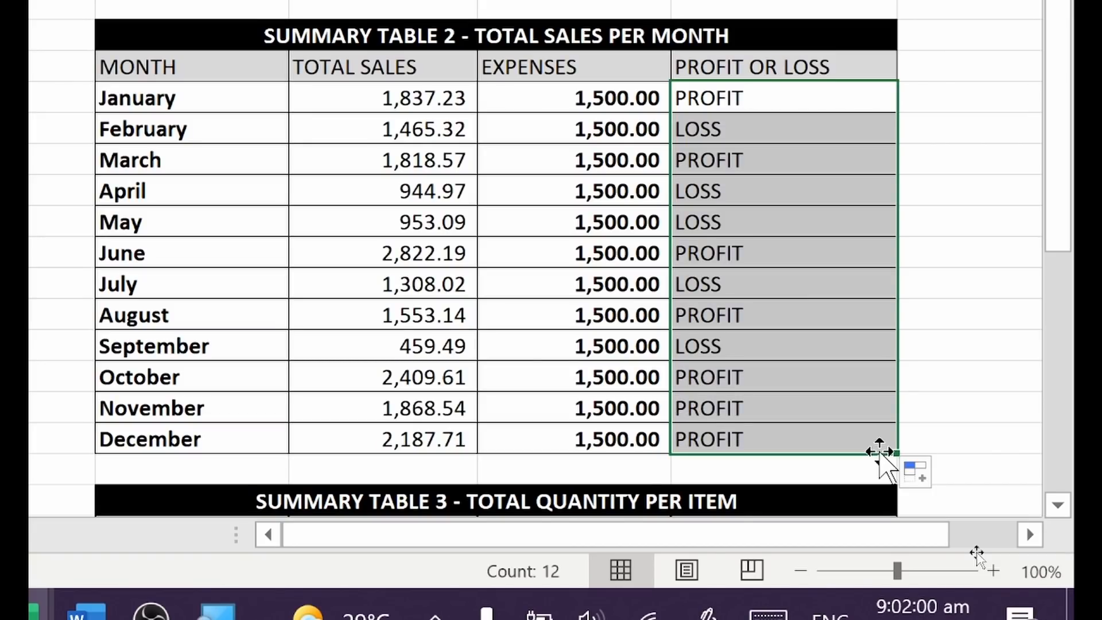
{"action": "left_click", "coordinate": [966, 404]}
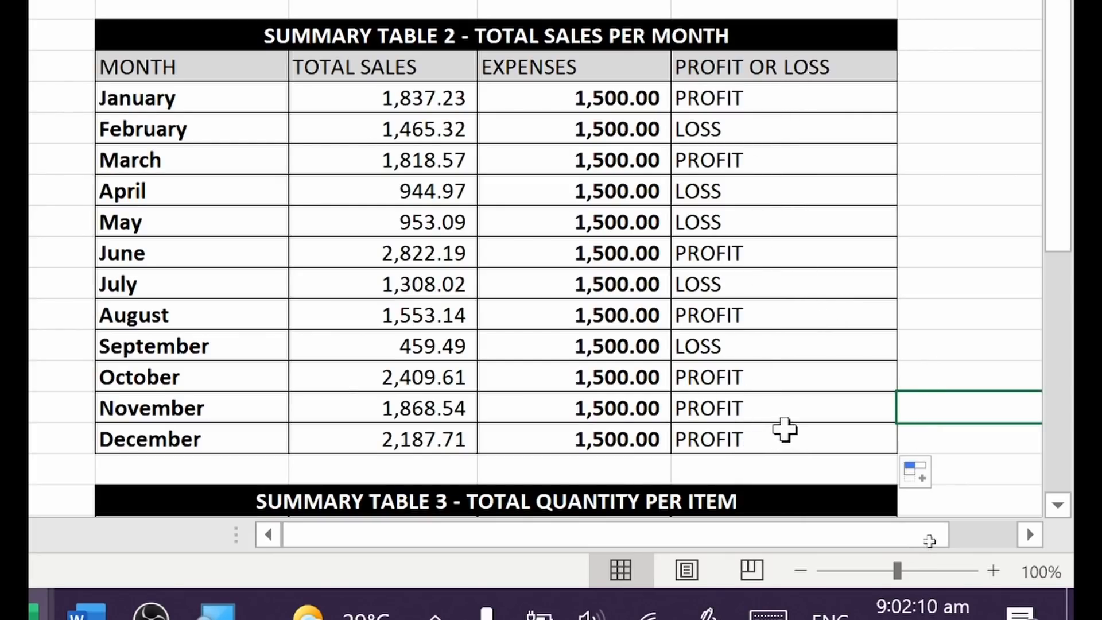
- Start a SUMIF formula in Pencil's TOTAL SALES QTY cell of Summary Table 3, with the item column C:C as its range
{"action": "scroll", "coordinate": [783, 424], "scroll_direction": "down", "scroll_amount": 3}
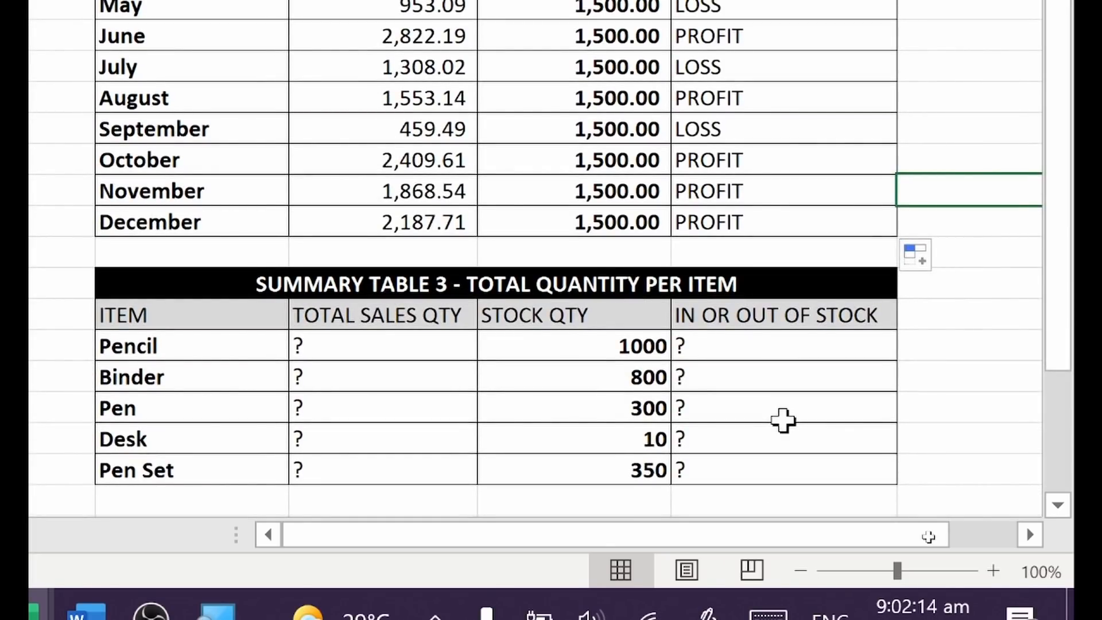
{"action": "left_click", "coordinate": [346, 347]}
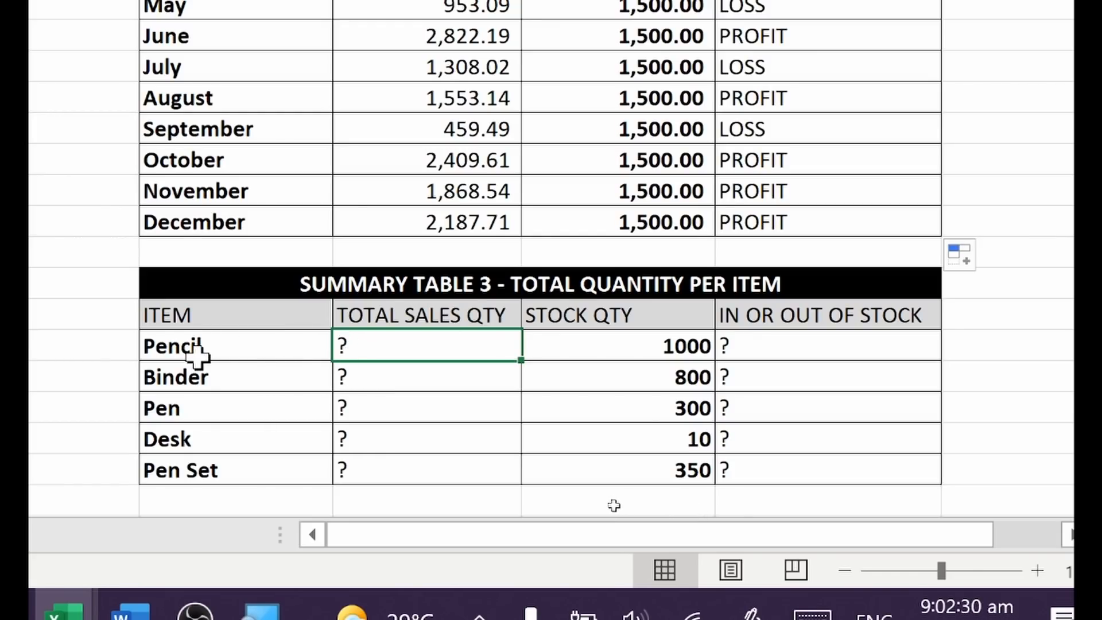
{"action": "type", "text": "=SUM"}
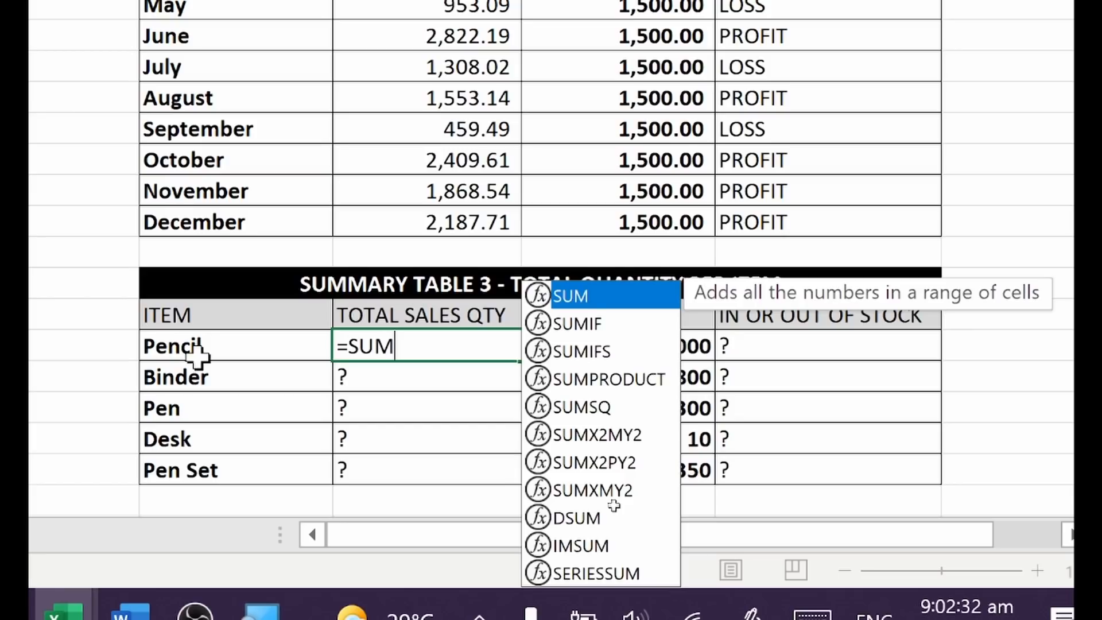
{"action": "type", "text": "IF"}
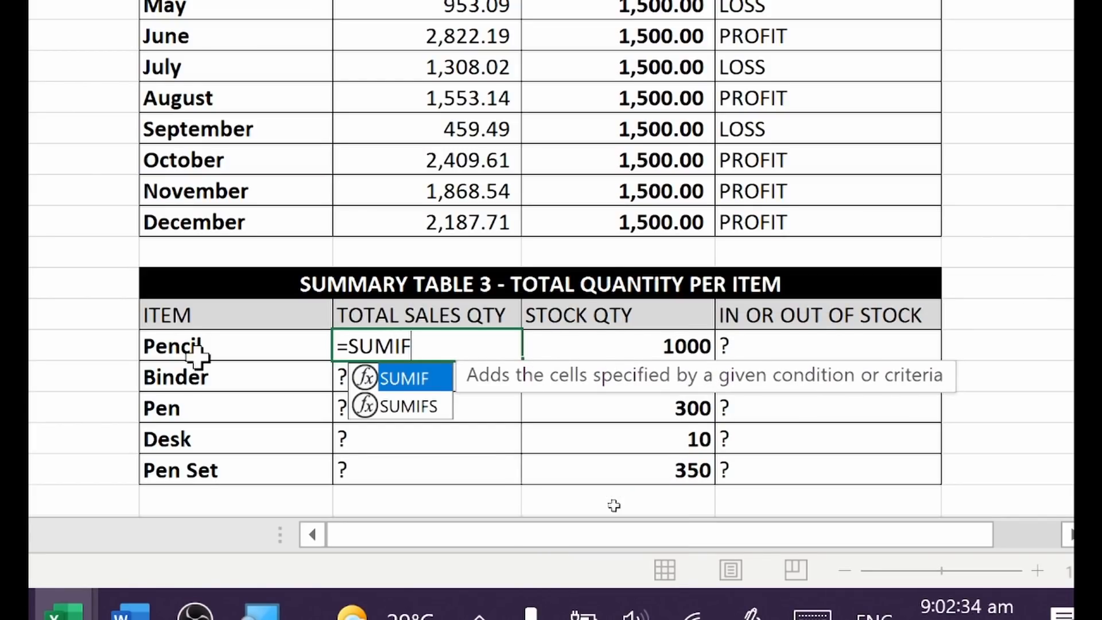
{"action": "type", "text": "("}
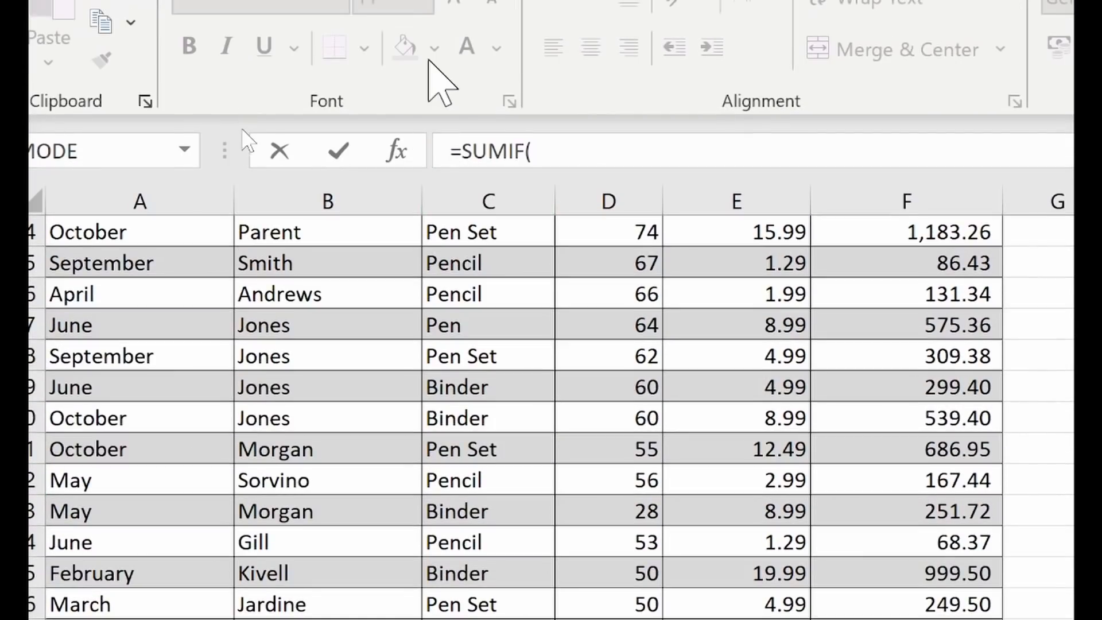
{"action": "scroll", "coordinate": [473, 287], "scroll_direction": "up", "scroll_amount": 5}
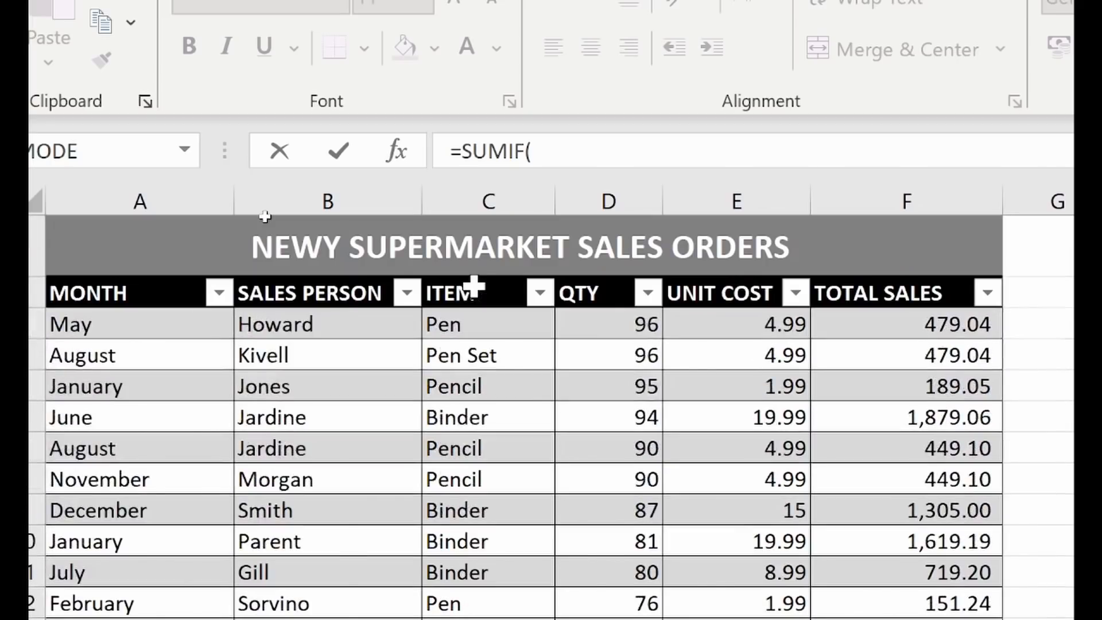
{"action": "scroll", "coordinate": [473, 285], "scroll_direction": "right", "scroll_amount": 1}
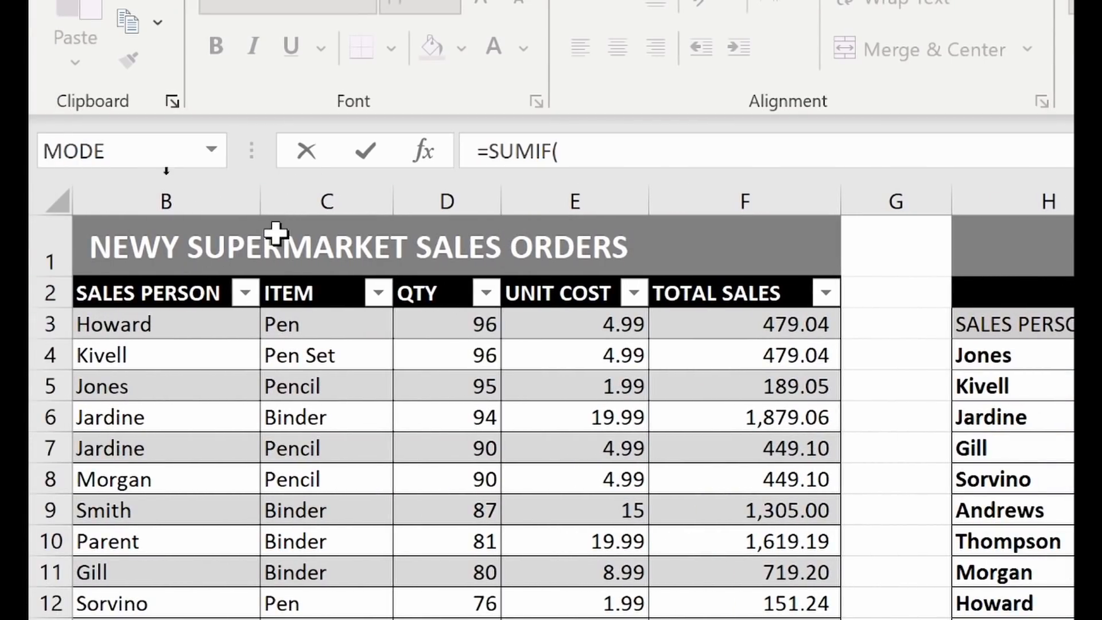
{"action": "scroll", "coordinate": [293, 295], "scroll_direction": "left", "scroll_amount": 1}
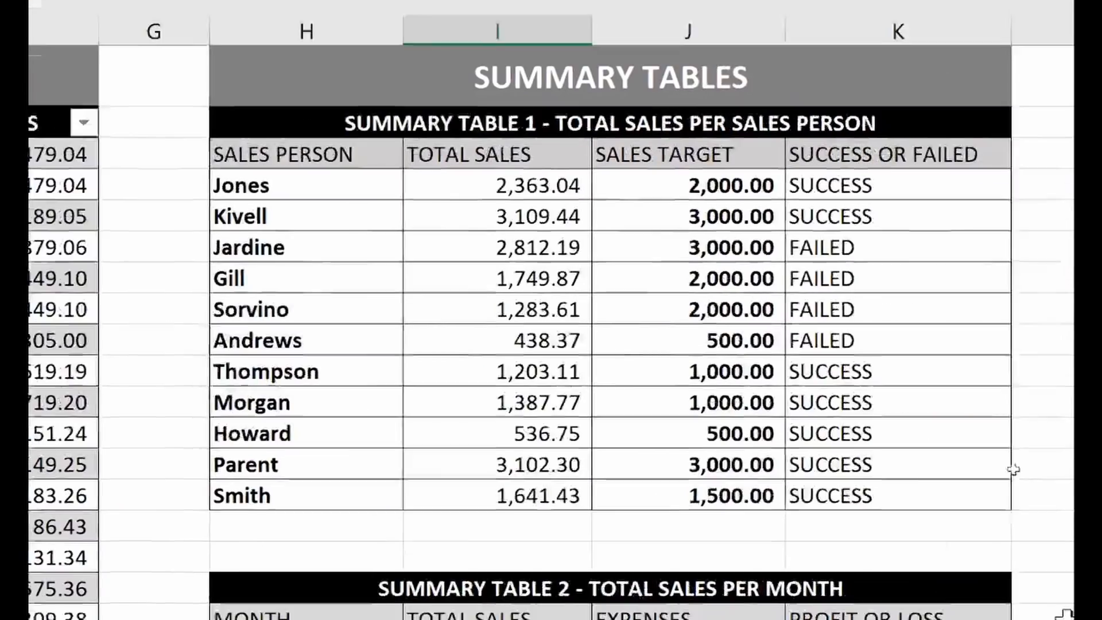
{"action": "scroll", "coordinate": [659, 574], "scroll_direction": "down", "scroll_amount": 3}
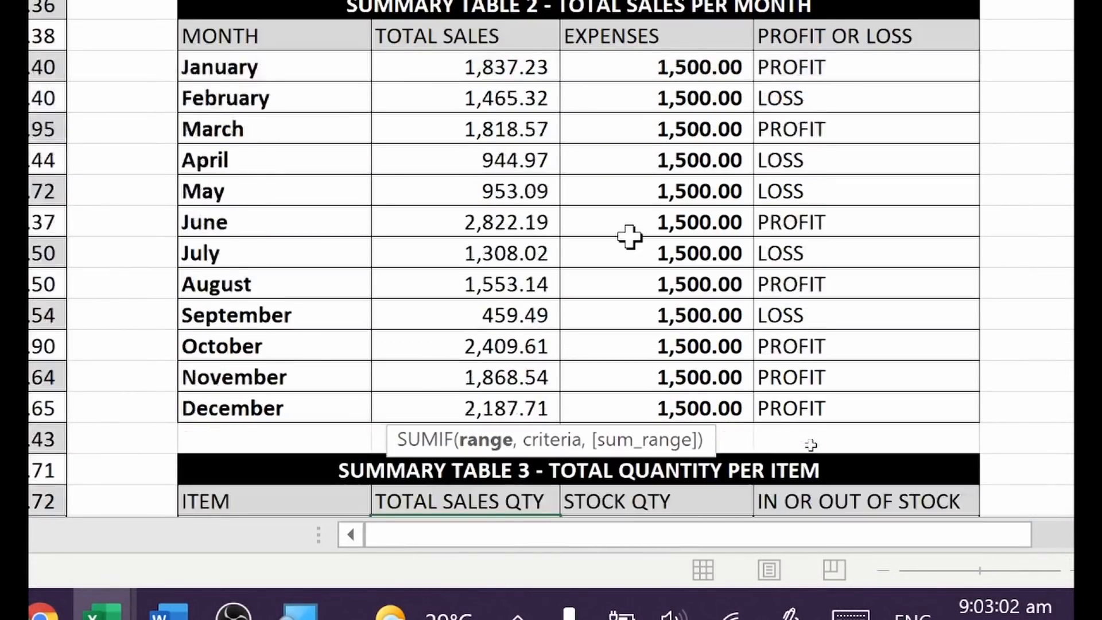
{"action": "scroll", "coordinate": [630, 235], "scroll_direction": "down", "scroll_amount": 3}
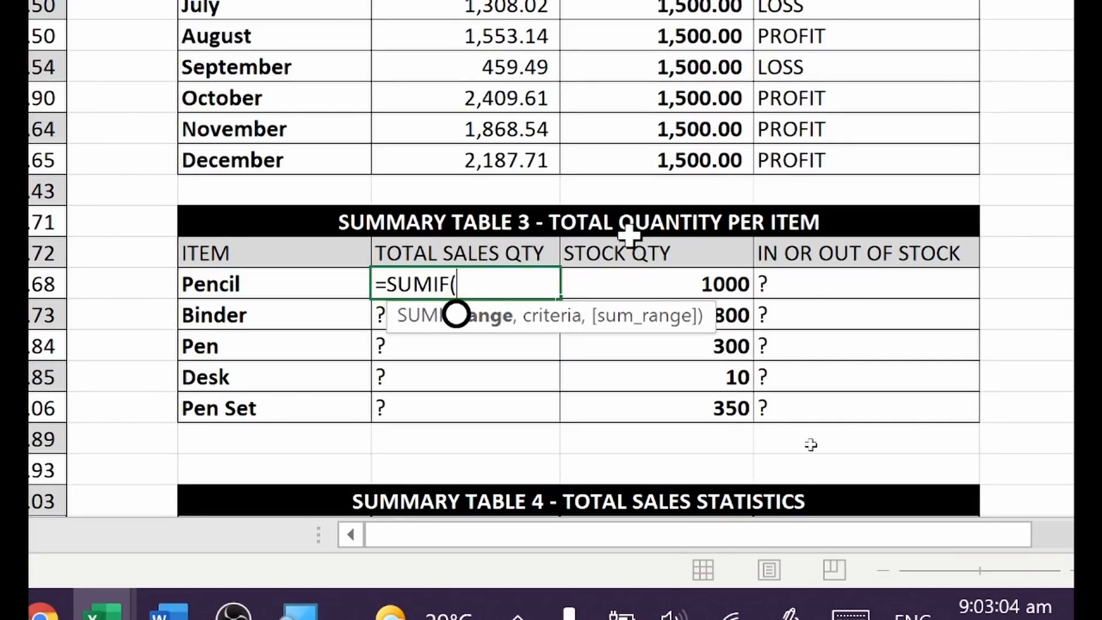
{"action": "type", "text": "C:C"}
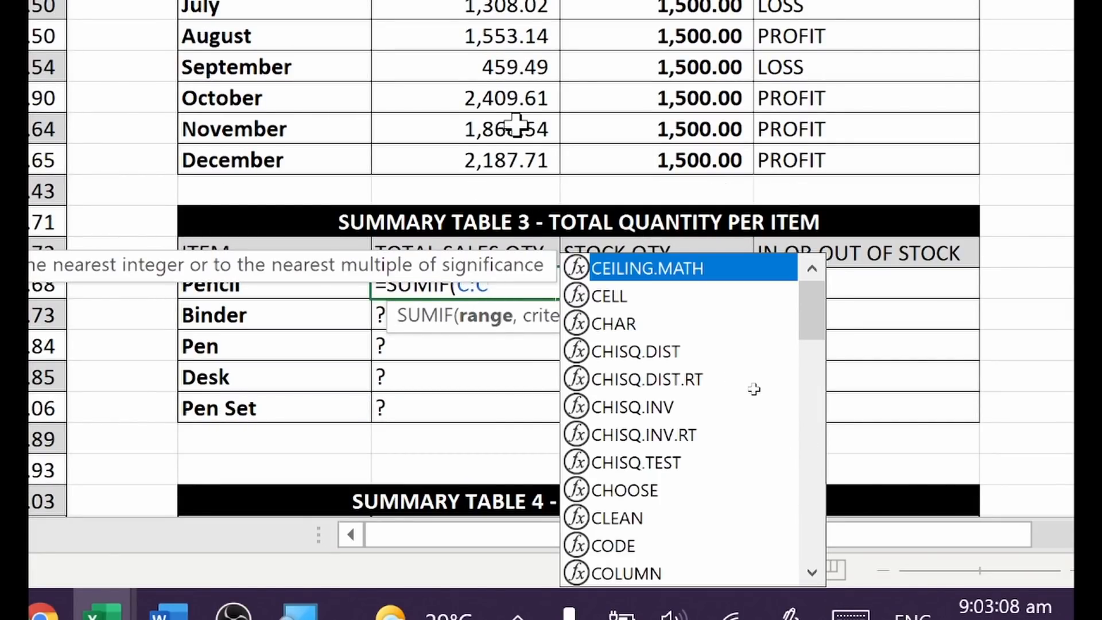
{"action": "type", "text": ","}
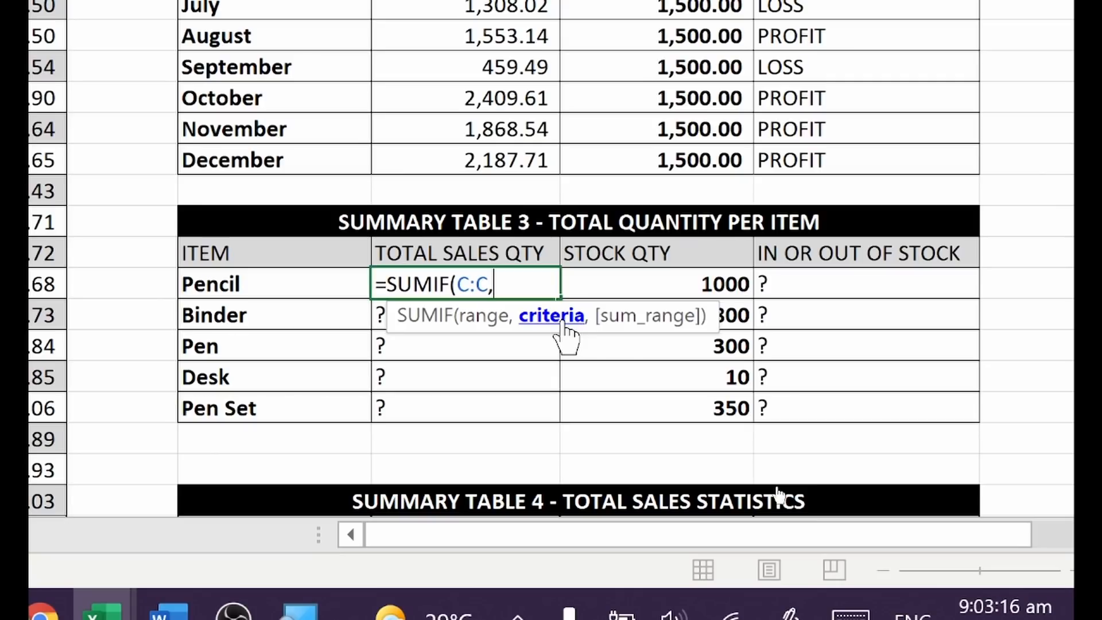
{"action": "left_click", "coordinate": [280, 284]}
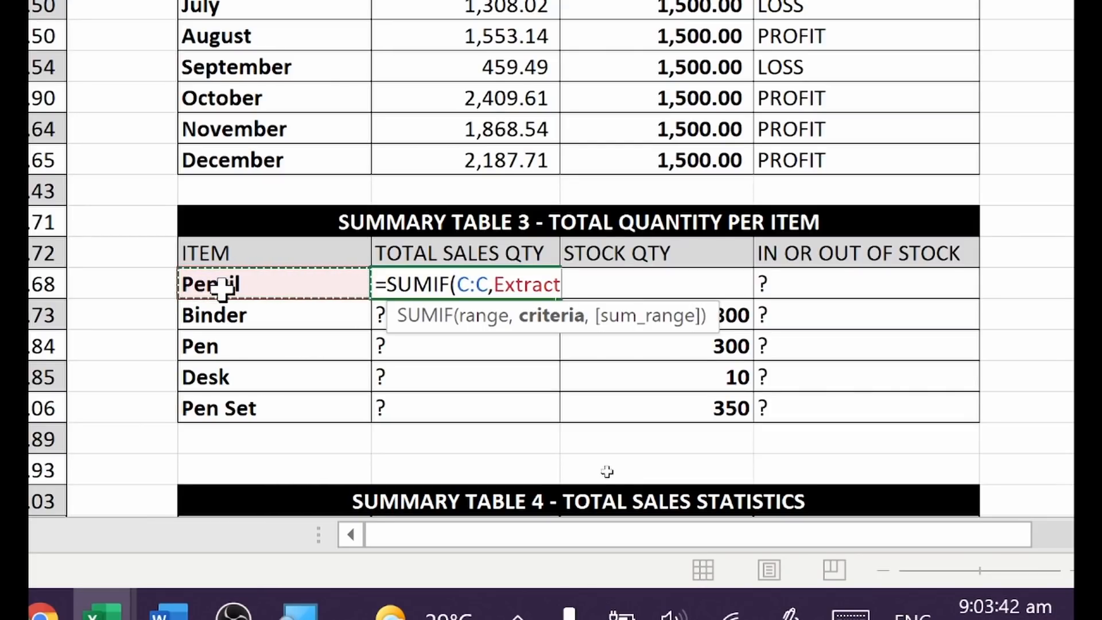
{"action": "key", "text": "BackSpace"}
{"action": "key", "text": "BackSpace"}
{"action": "key", "text": "BackSpace"}
{"action": "key", "text": "BackSpace"}
{"action": "key", "text": "BackSpace"}
{"action": "key", "text": "BackSpace"}
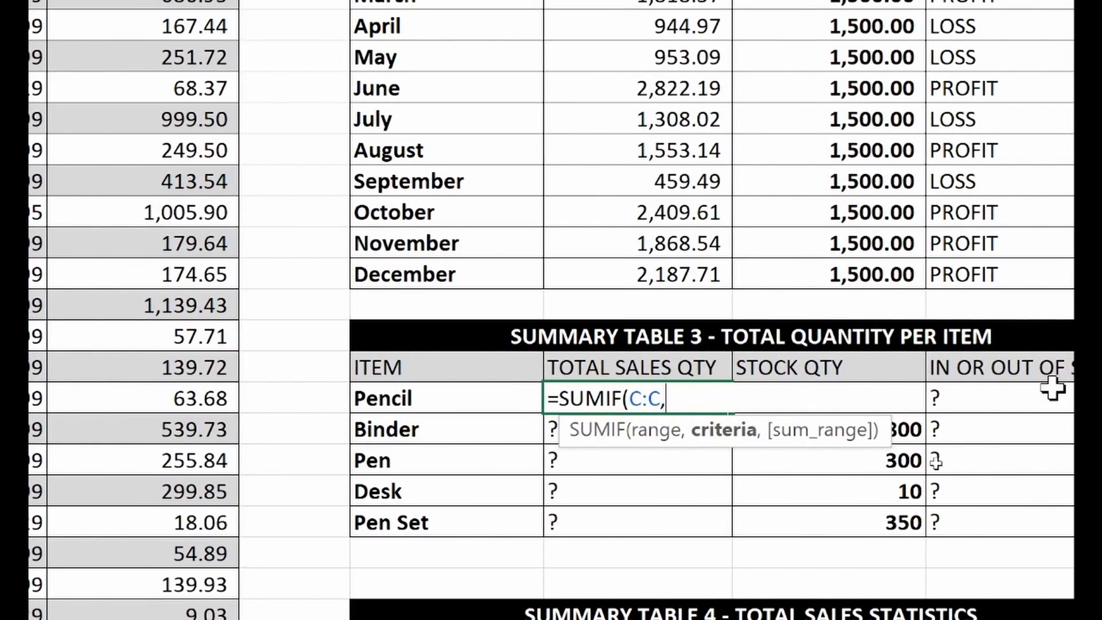
- Complete Pencil's TOTAL SALES QTY formula as =SUMIF(C:C,H34,D:D) and copy it down through Pen Set in Summary Table 3
{"action": "type", "text": "H34"}
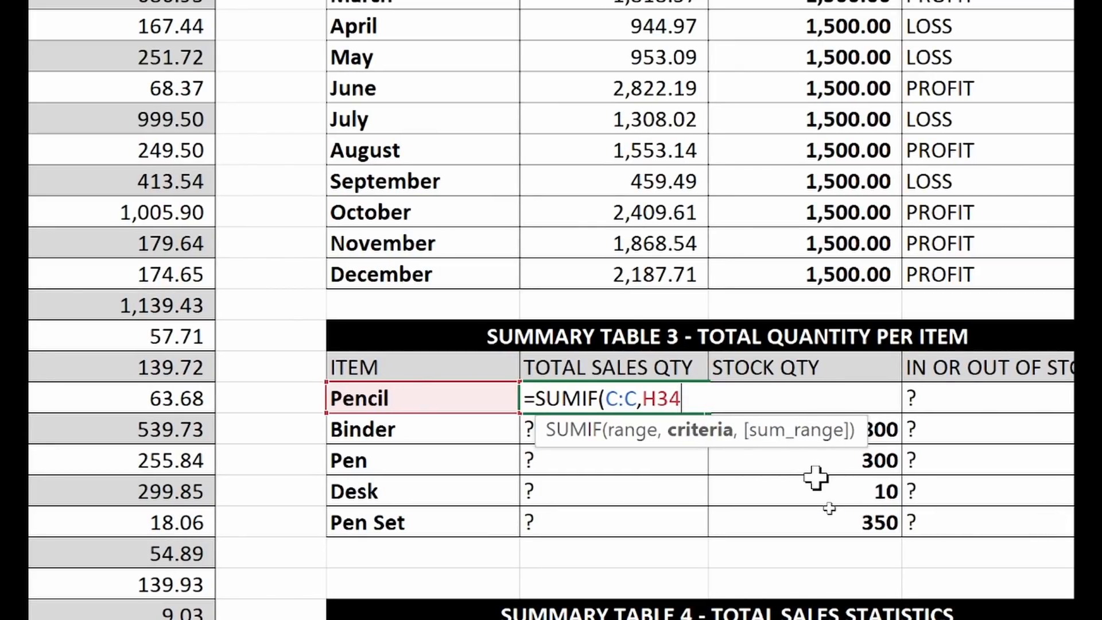
{"action": "type", "text": ","}
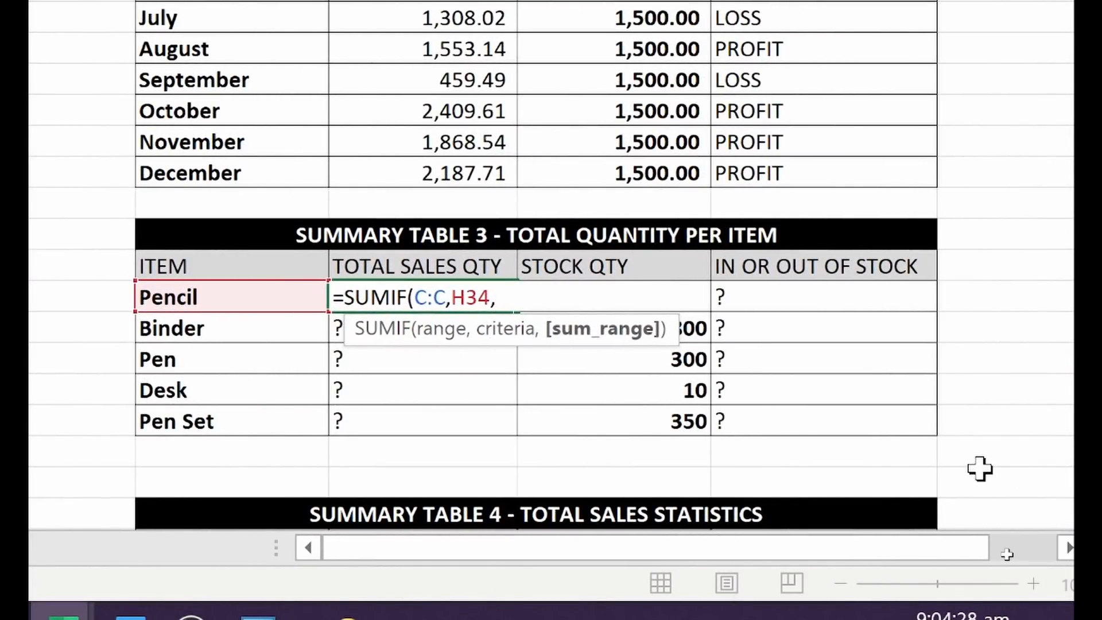
{"action": "type", "text": "D"}
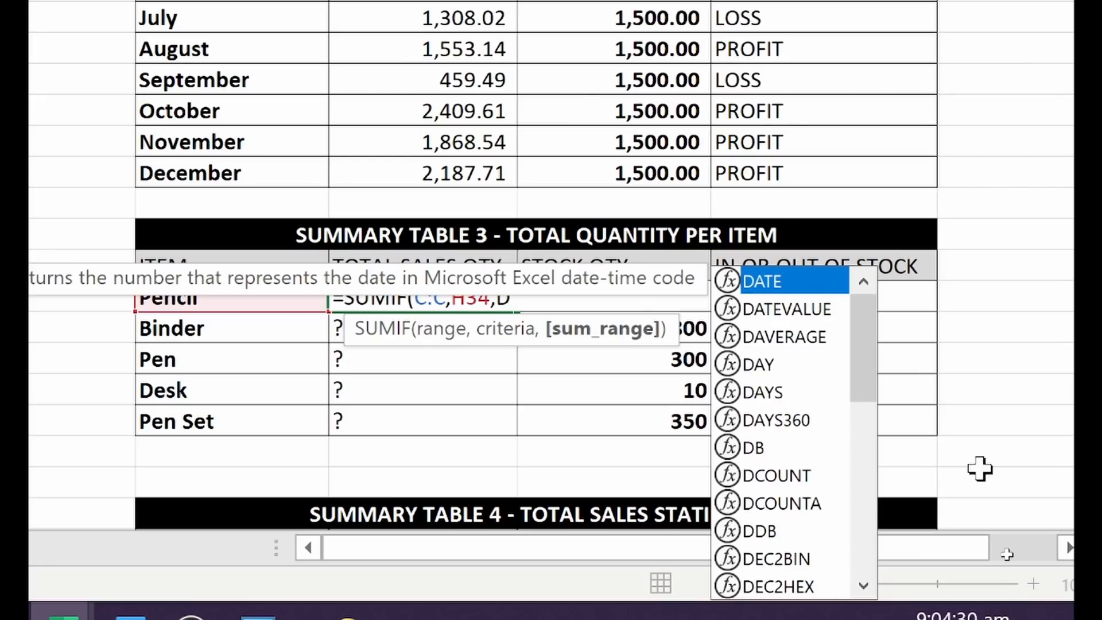
{"action": "type", "text": ":D"}
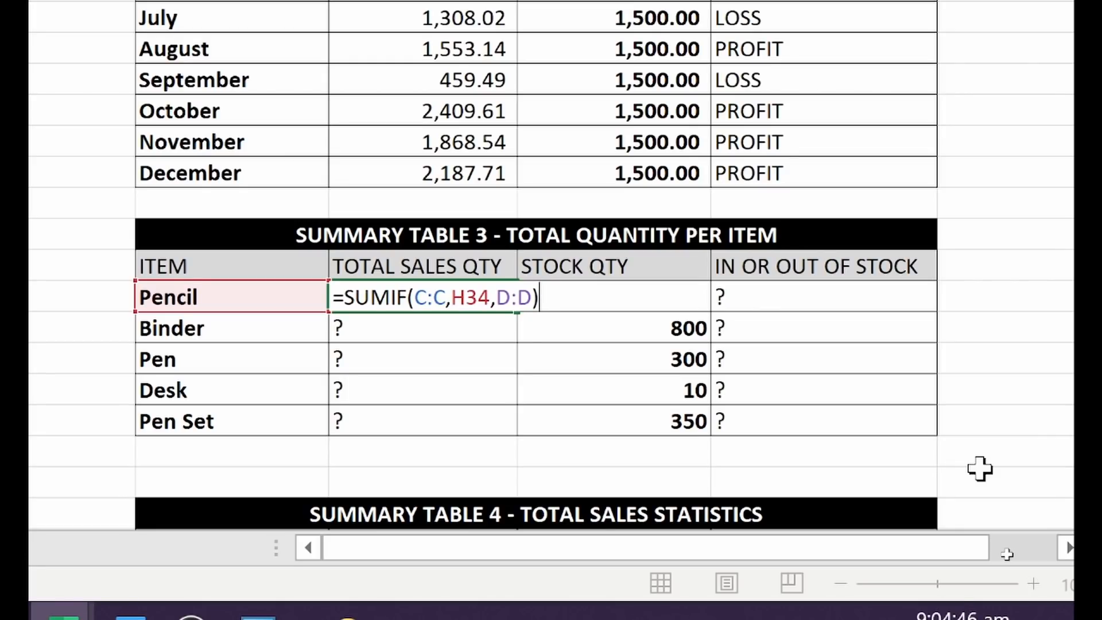
{"action": "key", "text": "Return"}
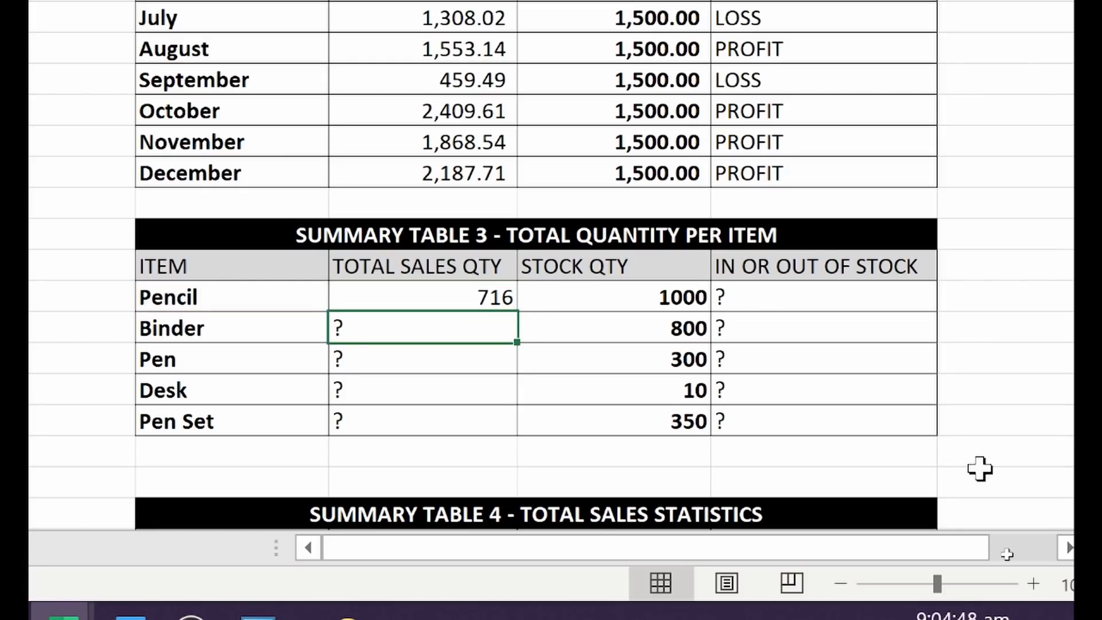
{"action": "left_click", "coordinate": [452, 294]}
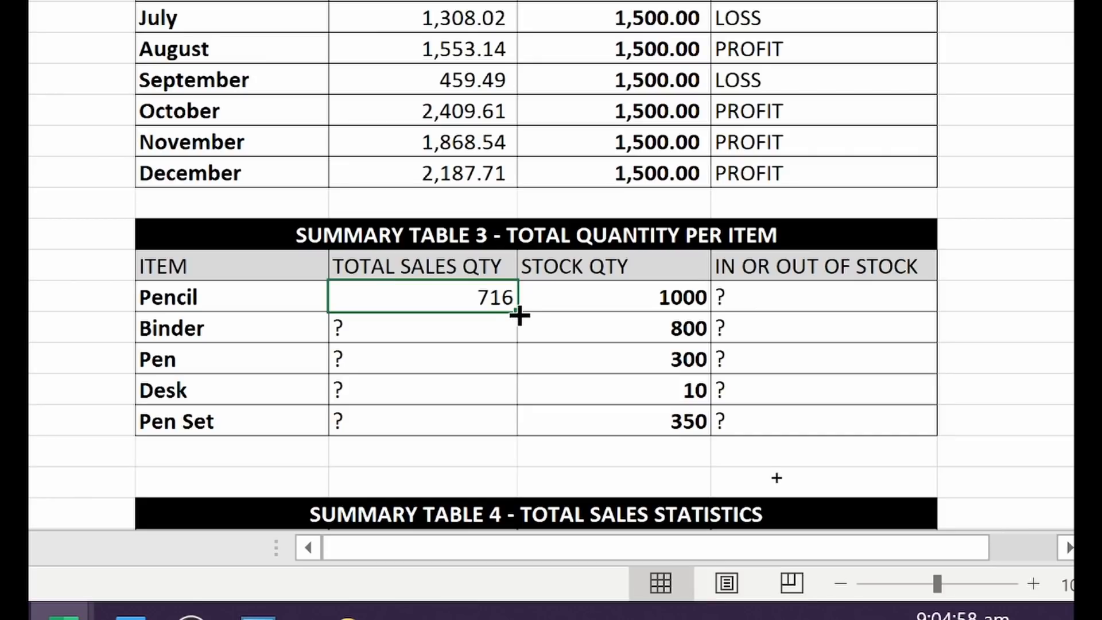
{"action": "left_click_drag", "start_coordinate": [517, 314], "coordinate": [515, 424]}
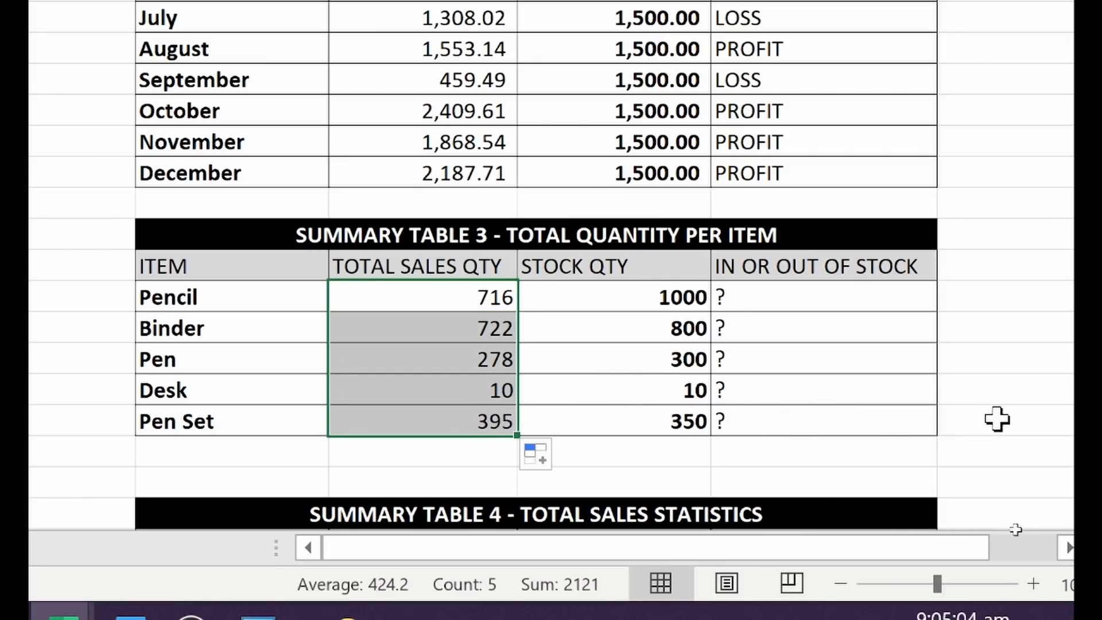
- Start an IF formula in Pencil's IN OR OUT OF STOCK cell of Summary Table 3 with the logical test I34<=J34
{"action": "left_click", "coordinate": [786, 292]}
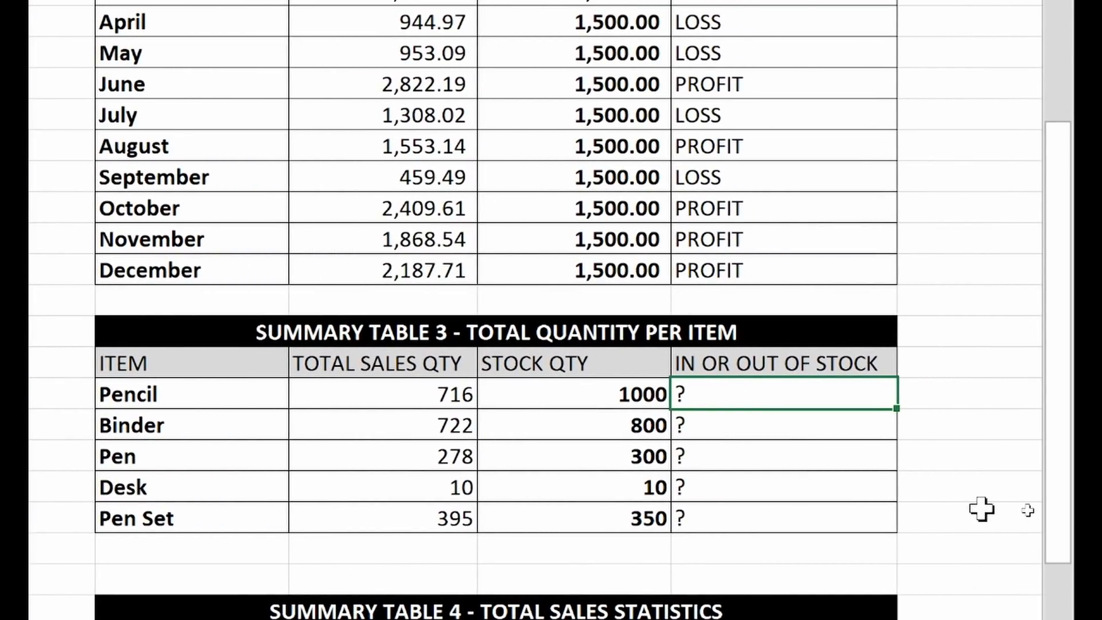
{"action": "type", "text": "=IF"}
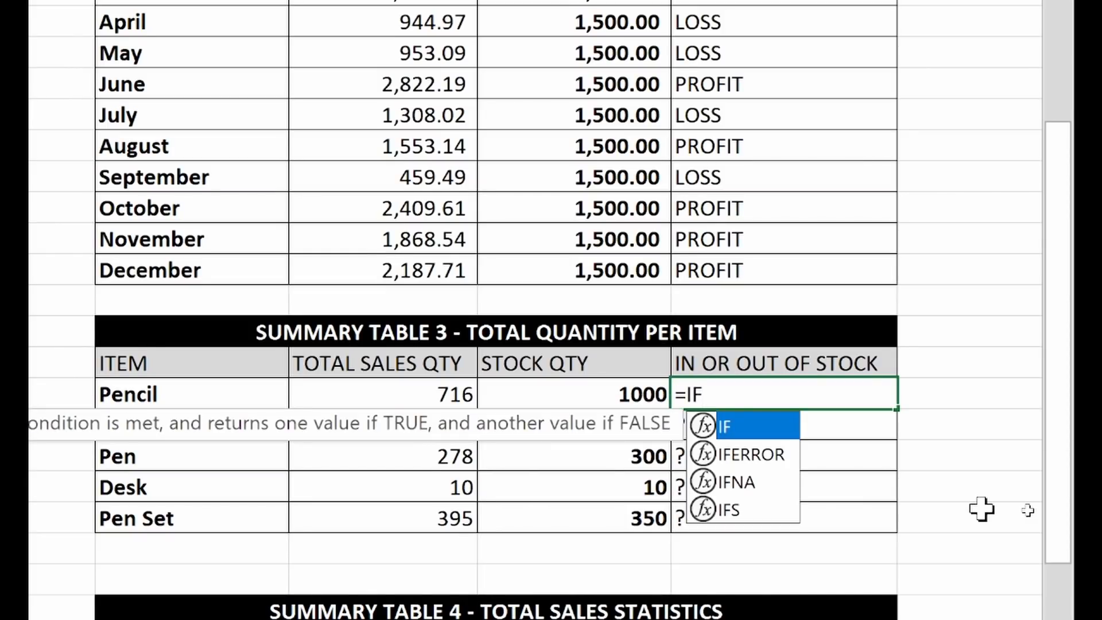
{"action": "type", "text": "("}
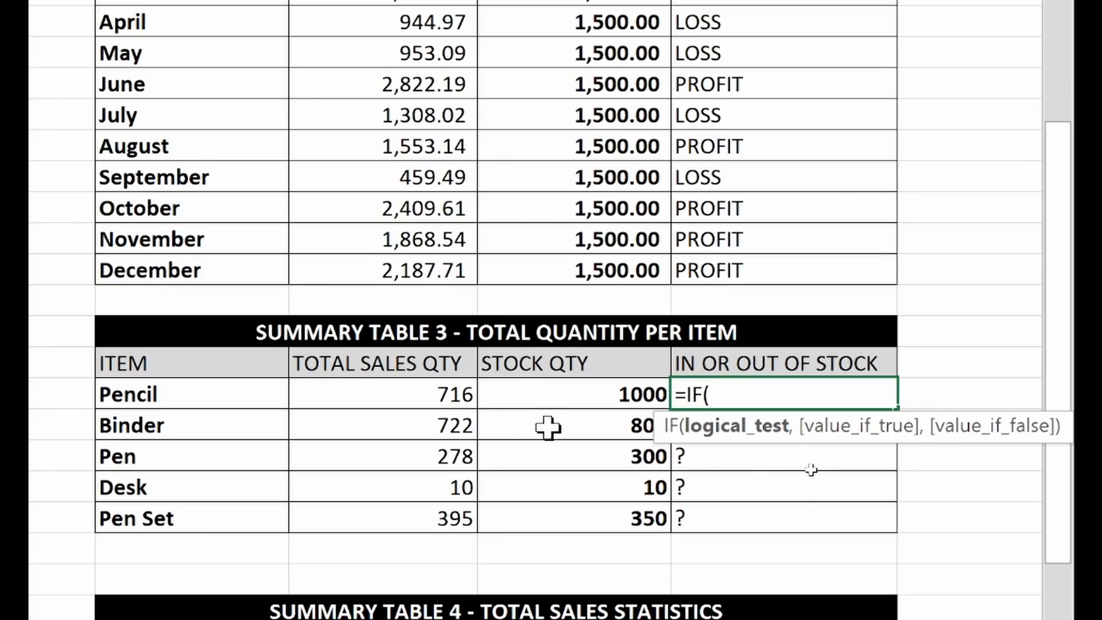
{"action": "left_click", "coordinate": [428, 395]}
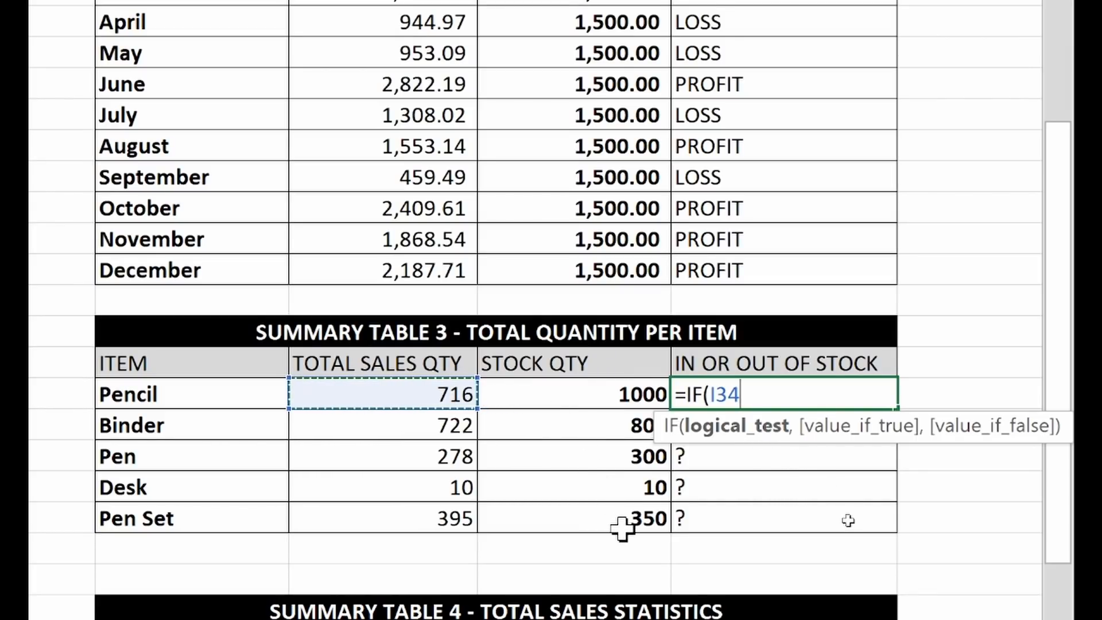
{"action": "type", "text": "<="}
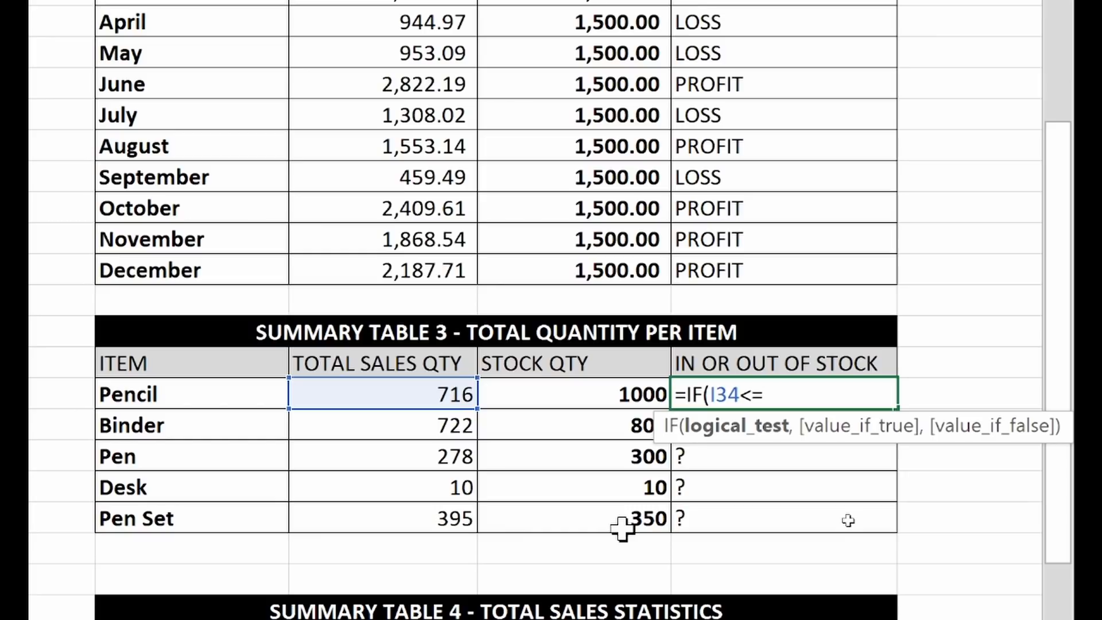
{"action": "left_click", "coordinate": [598, 396]}
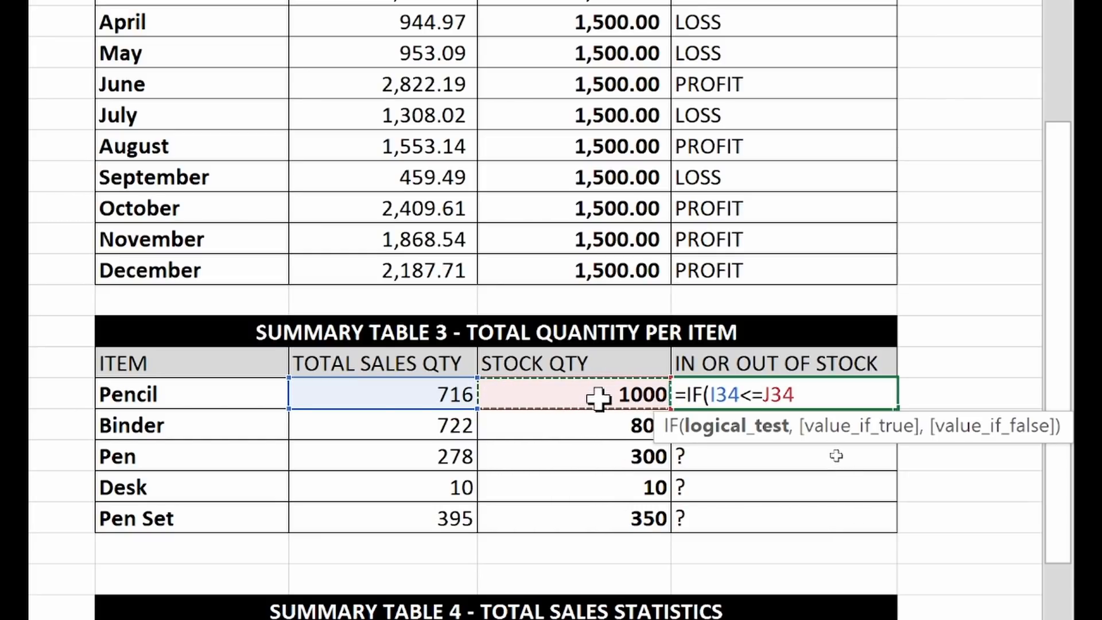
{"action": "type", "text": ","}
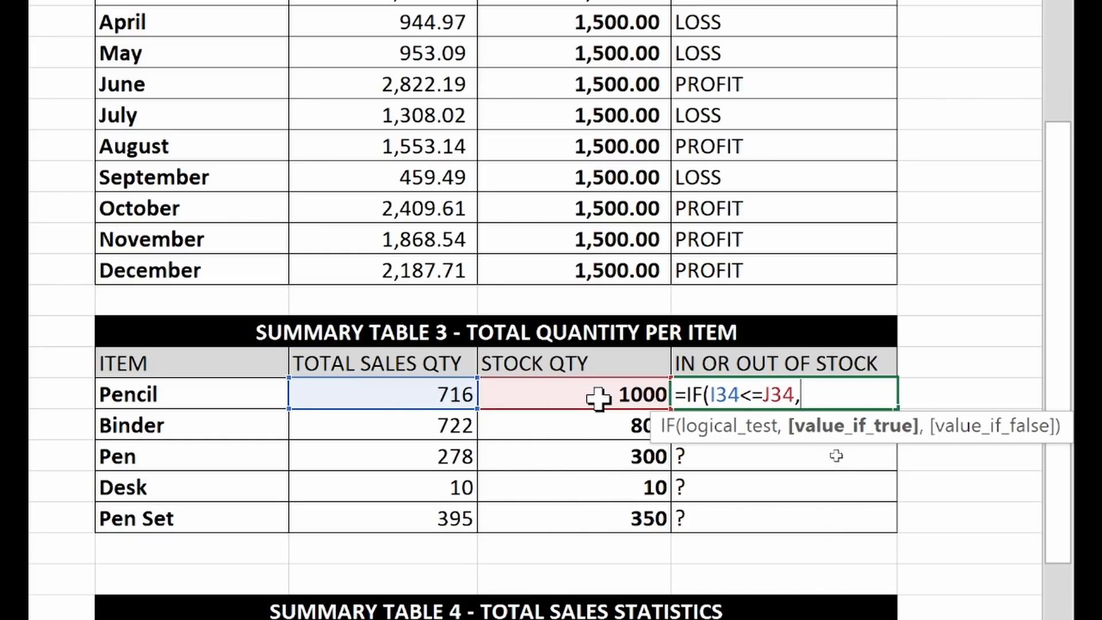
- Finish writing Pencil's IF formula with "IN STOCK" as the true value and "OUT OF STOCK" as the false value
{"action": "type", "text": "\"IN STOCK"}
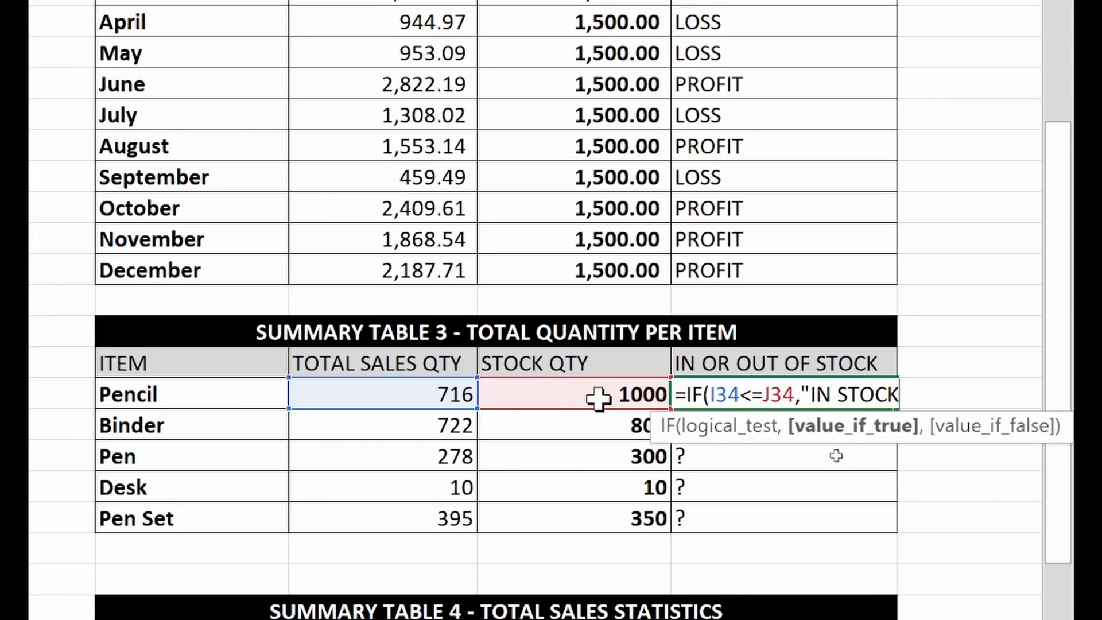
{"action": "type", "text": "\""}
{"action": "type", "text": ", \""}
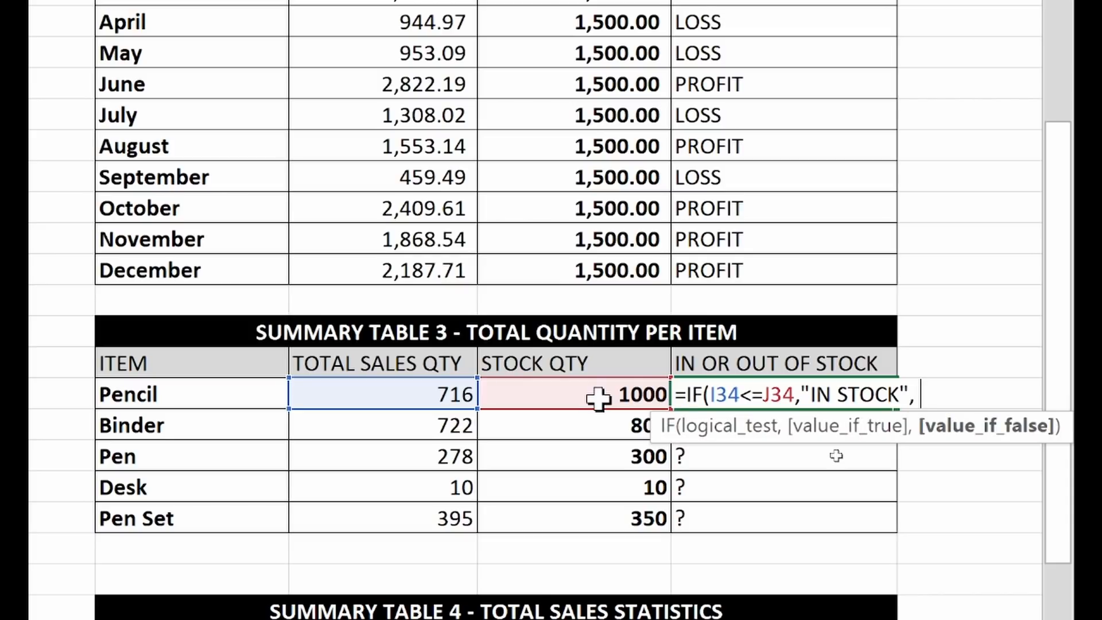
{"action": "type", "text": "OUT O"}
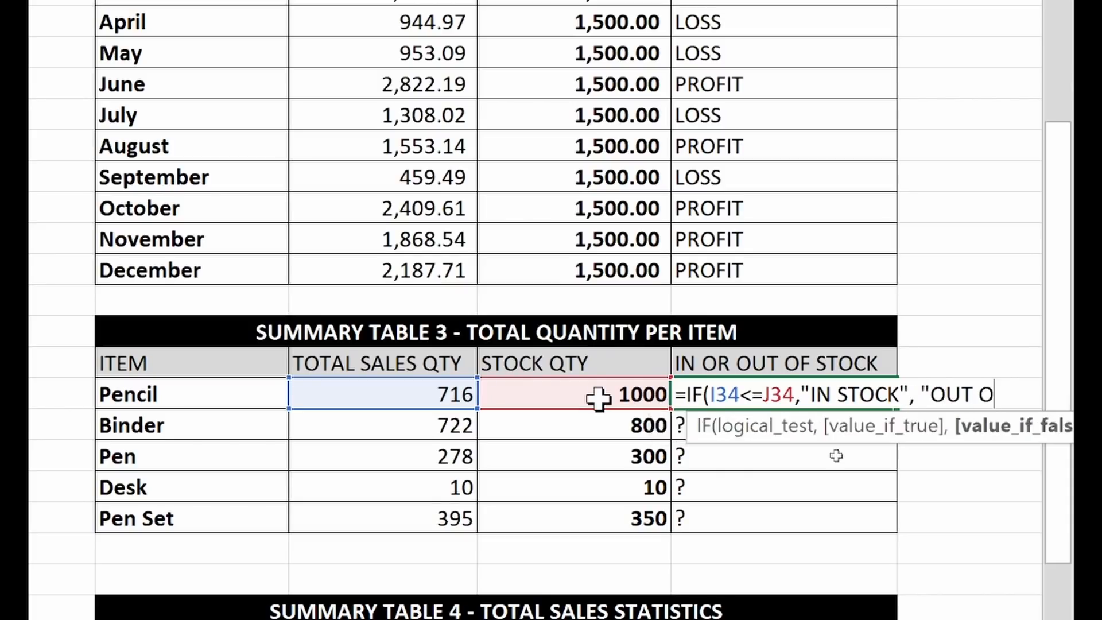
{"action": "type", "text": "F STOCK"}
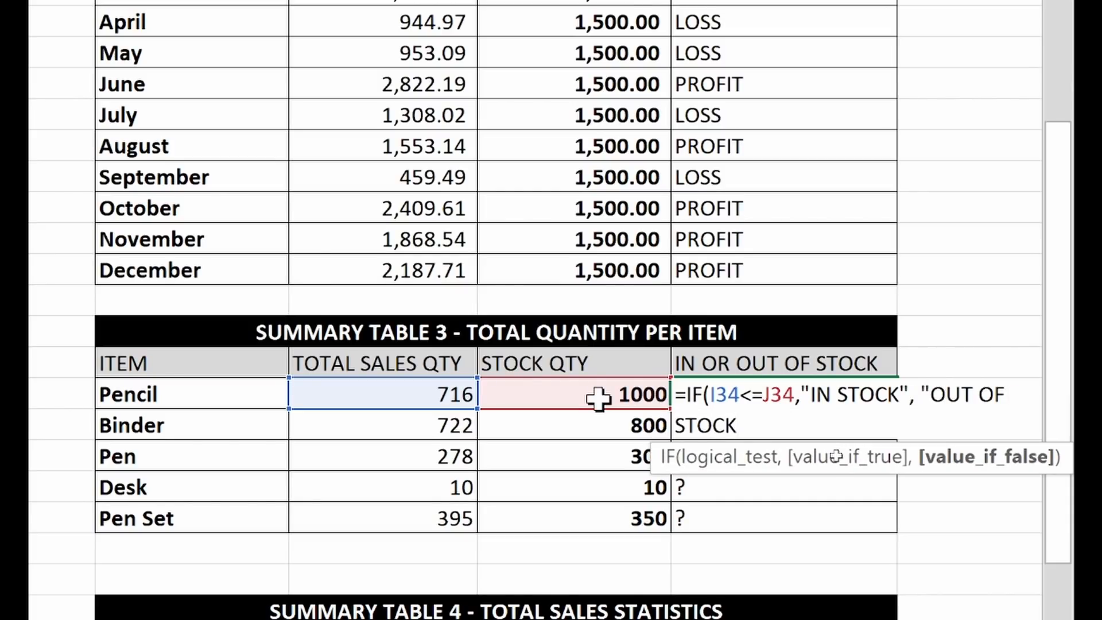
{"action": "type", "text": "\")"}
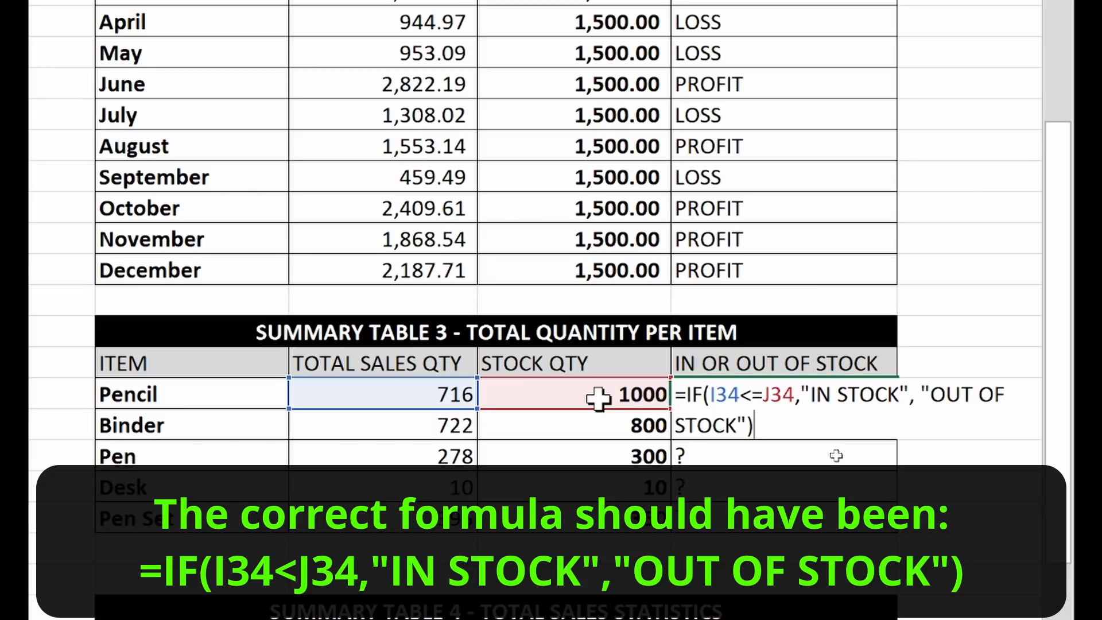
- Review the arguments of Pencil's IF formula, removing and retyping the closing quotation mark after IN STOCK
{"action": "left_click", "coordinate": [730, 393]}
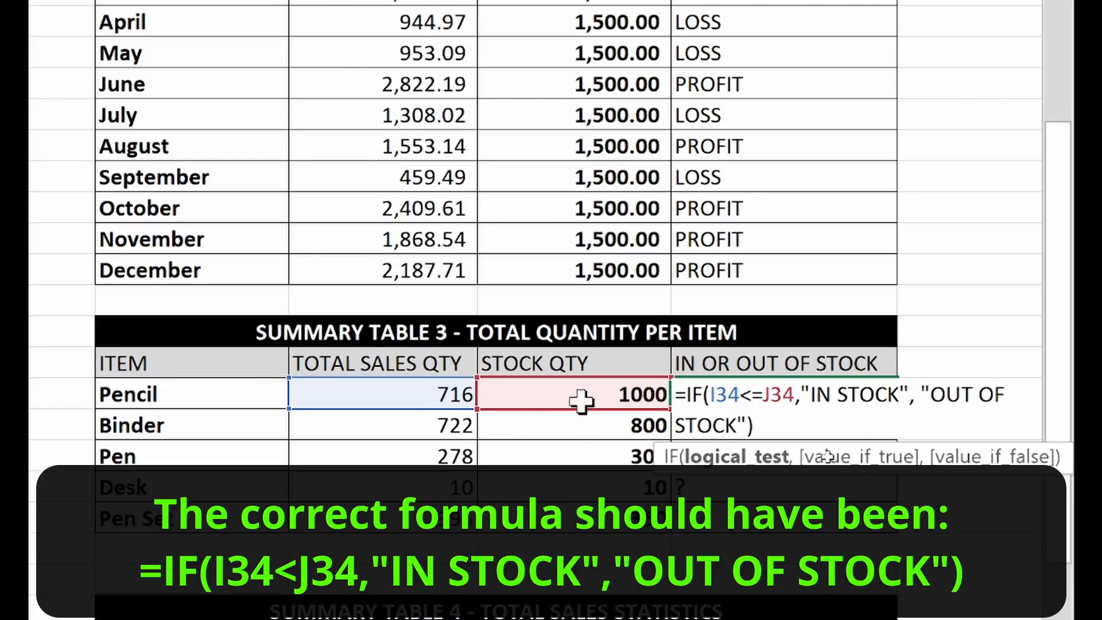
{"action": "left_click", "coordinate": [843, 402]}
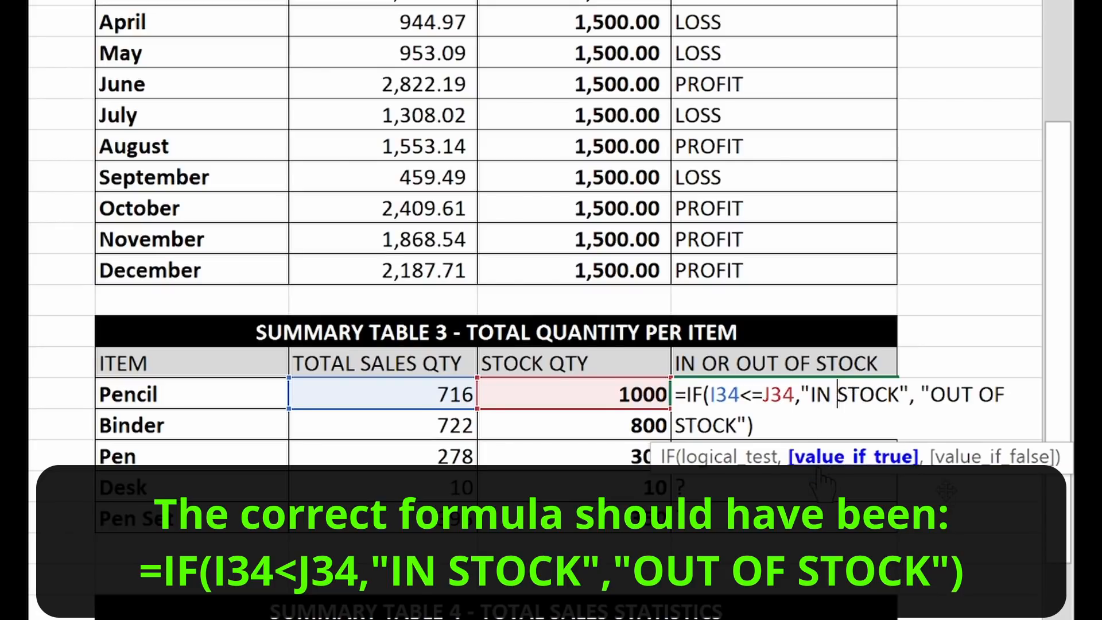
{"action": "left_click", "coordinate": [810, 395]}
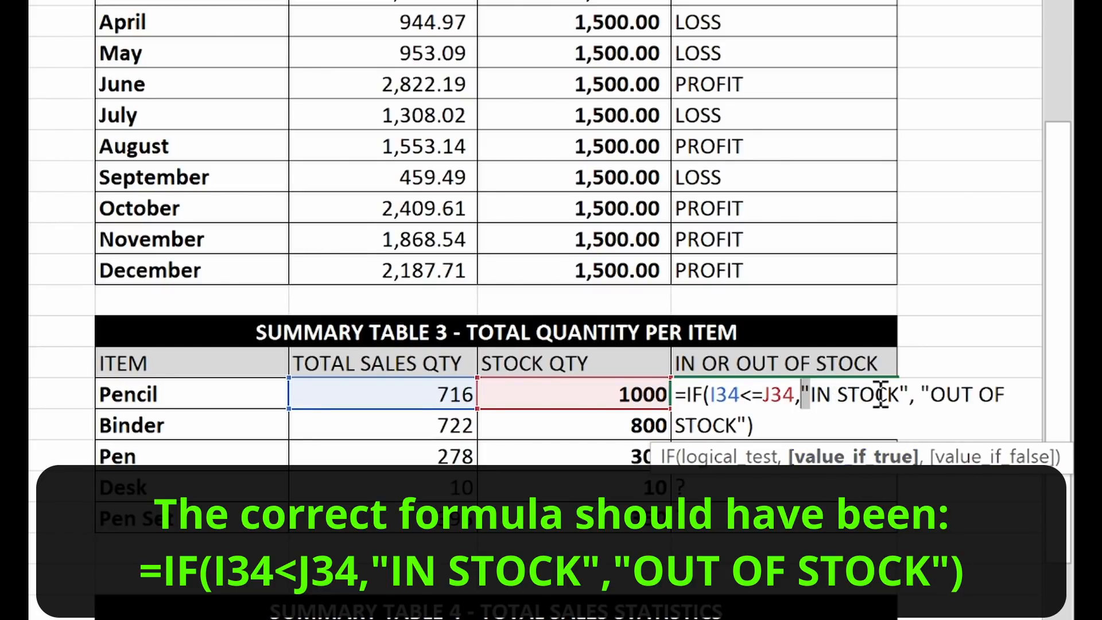
{"action": "left_click", "coordinate": [903, 394]}
{"action": "key", "text": "BackSpace"}
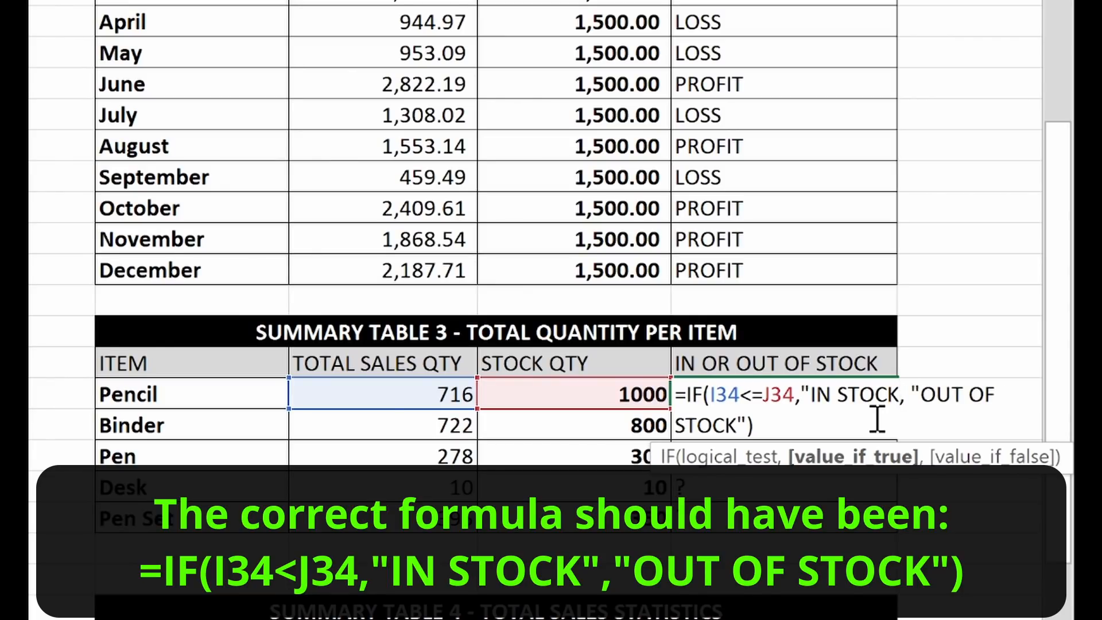
{"action": "type", "text": "\""}
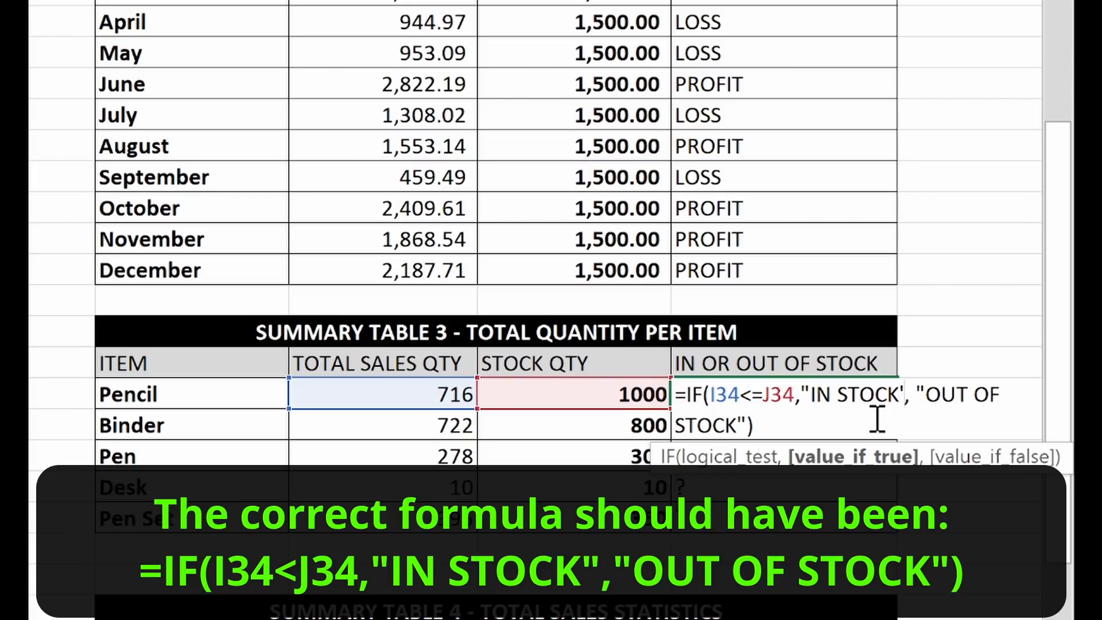
{"action": "key", "text": "BackSpace"}
{"action": "type", "text": "\""}
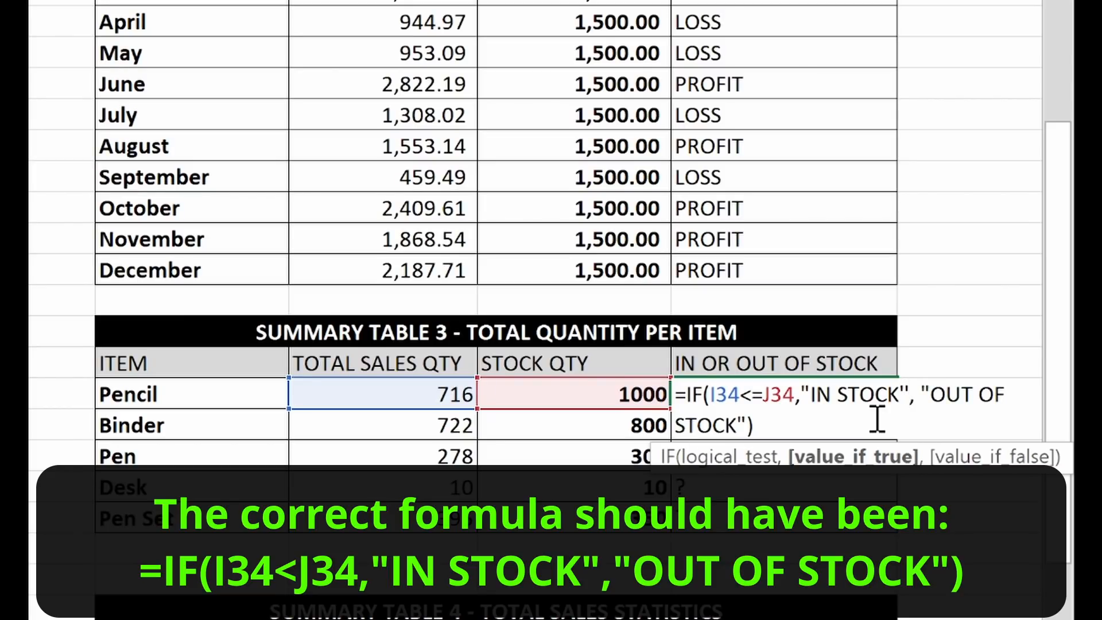
{"action": "key", "text": "BackSpace"}
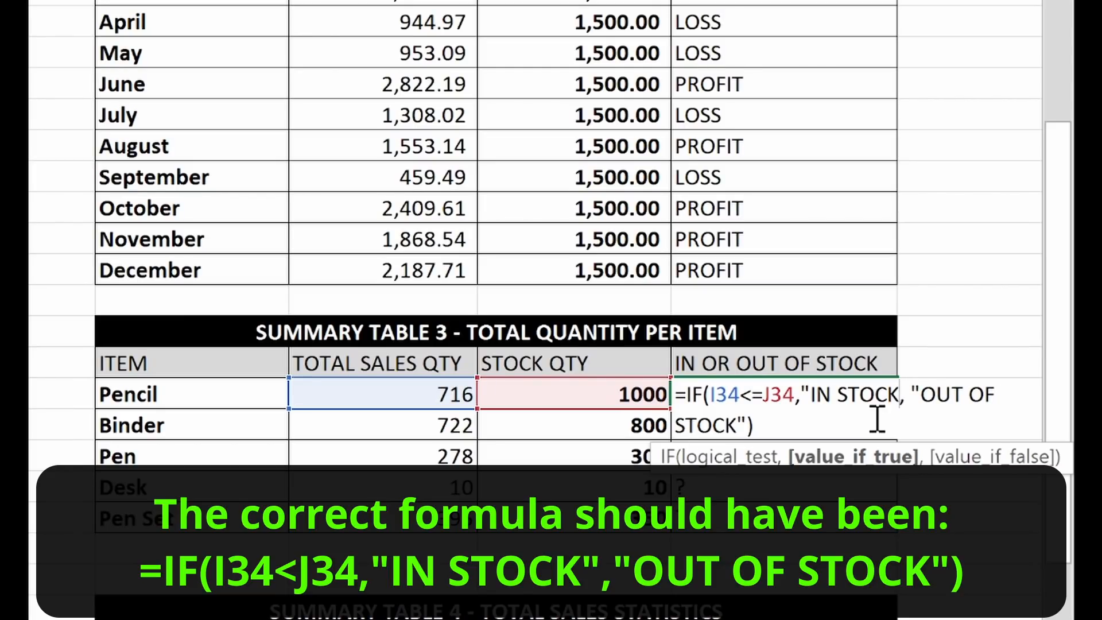
{"action": "type", "text": "\""}
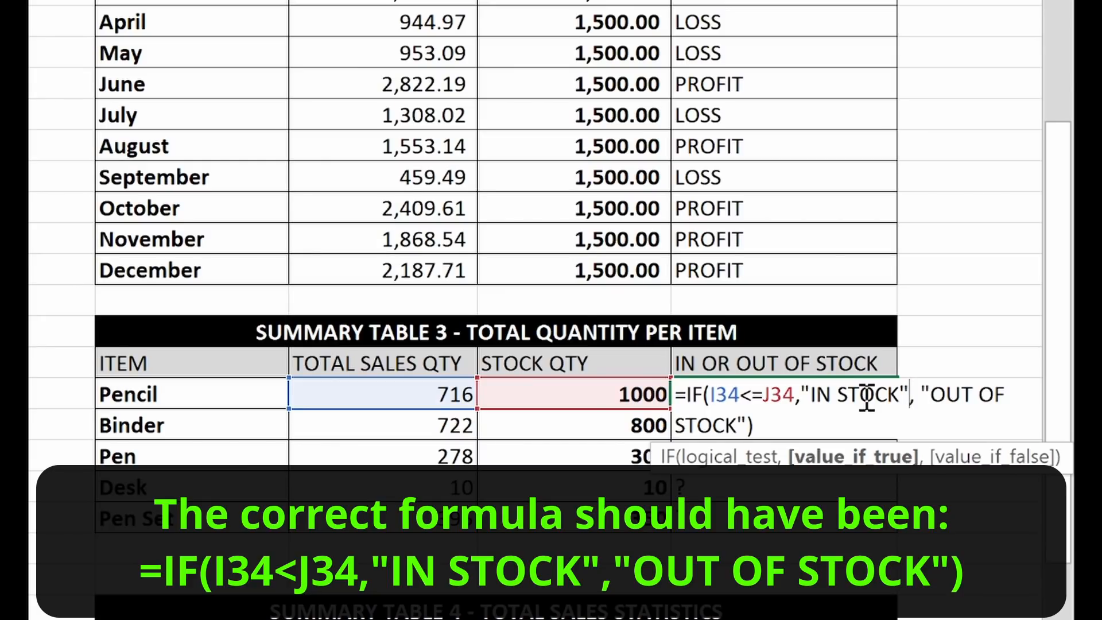
{"action": "left_click", "coordinate": [944, 395]}
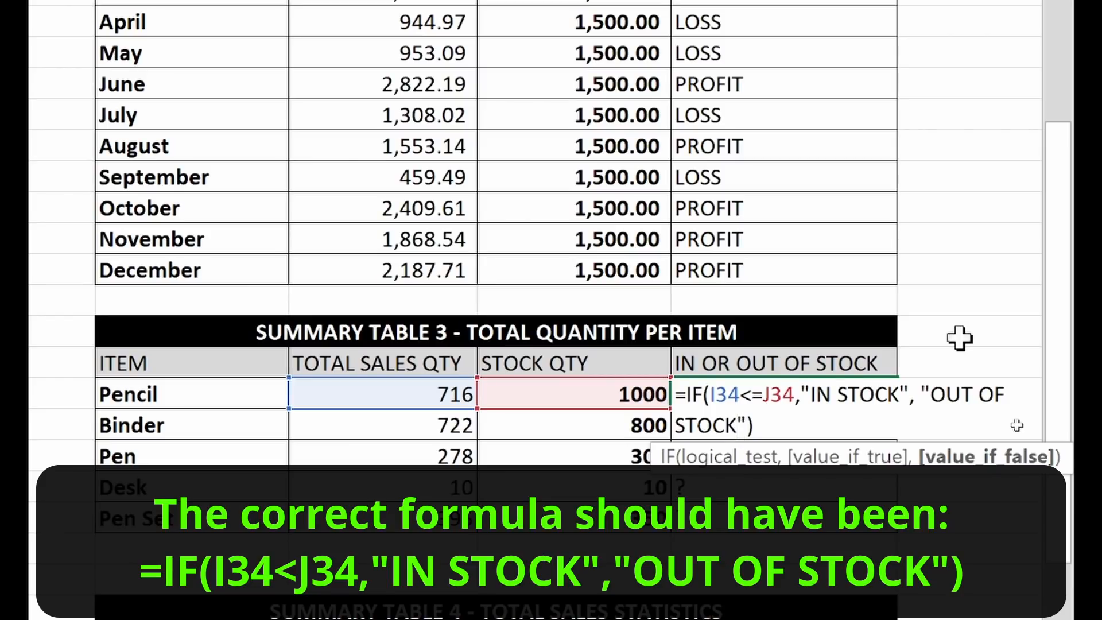
- Enter Pencil's IN OR OUT OF STOCK formula and copy it down through Pen Set in Summary Table 3
{"action": "key", "text": "Return"}
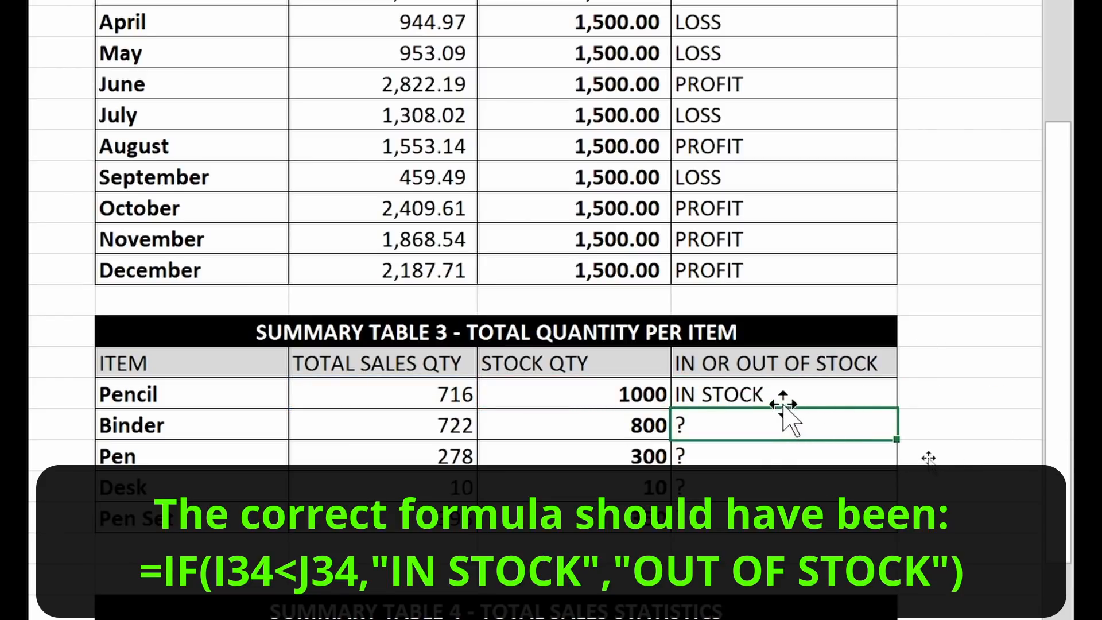
{"action": "left_click", "coordinate": [782, 396]}
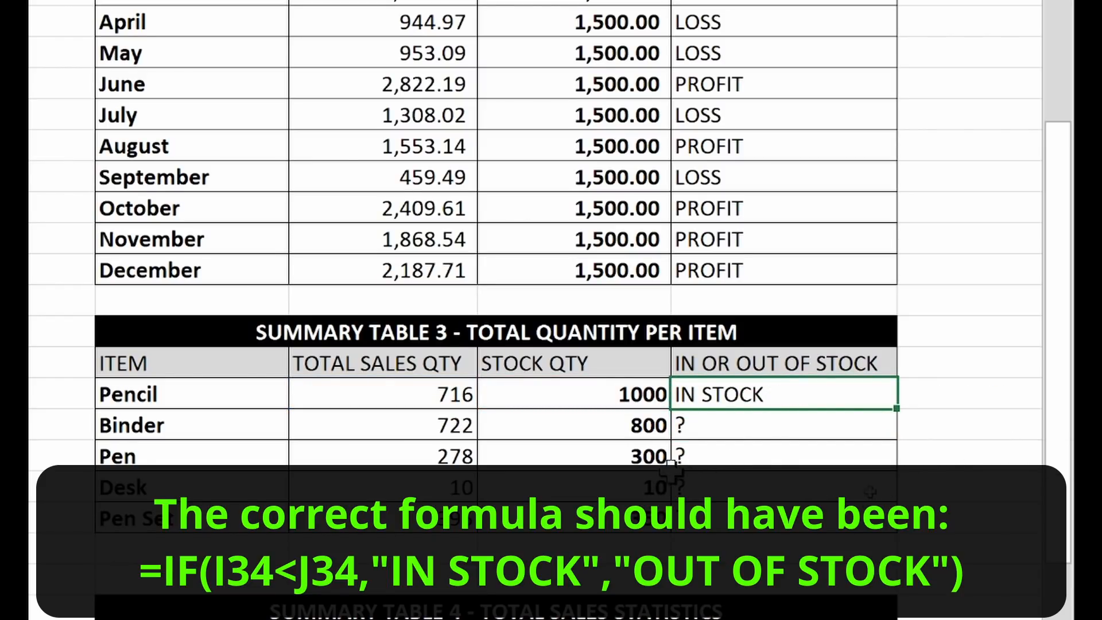
{"action": "left_click", "coordinate": [593, 396]}
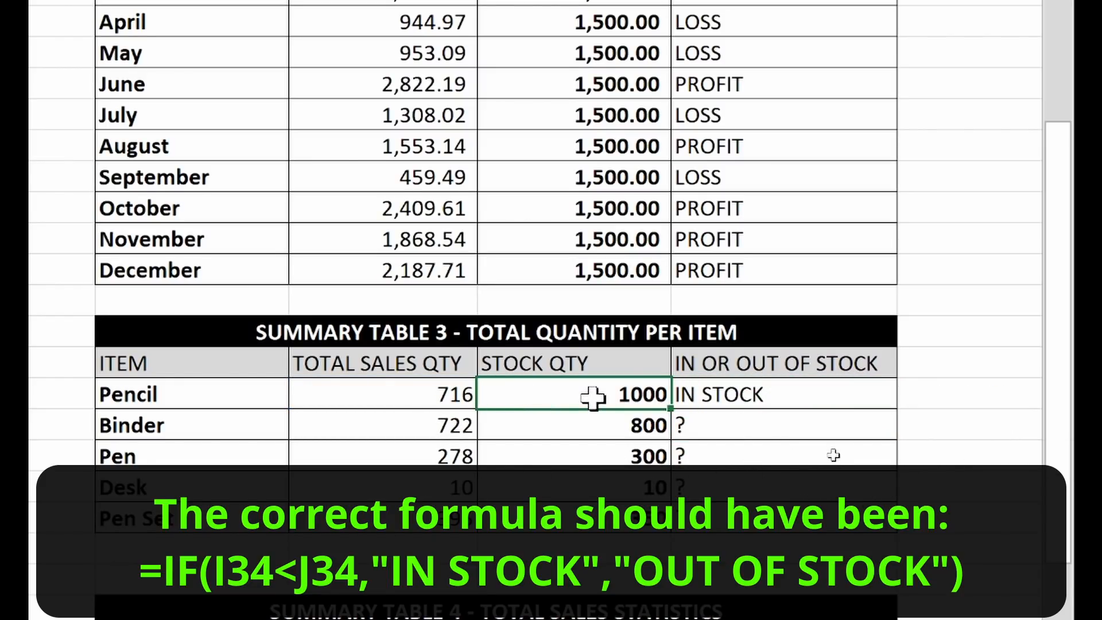
{"action": "left_click", "coordinate": [436, 401]}
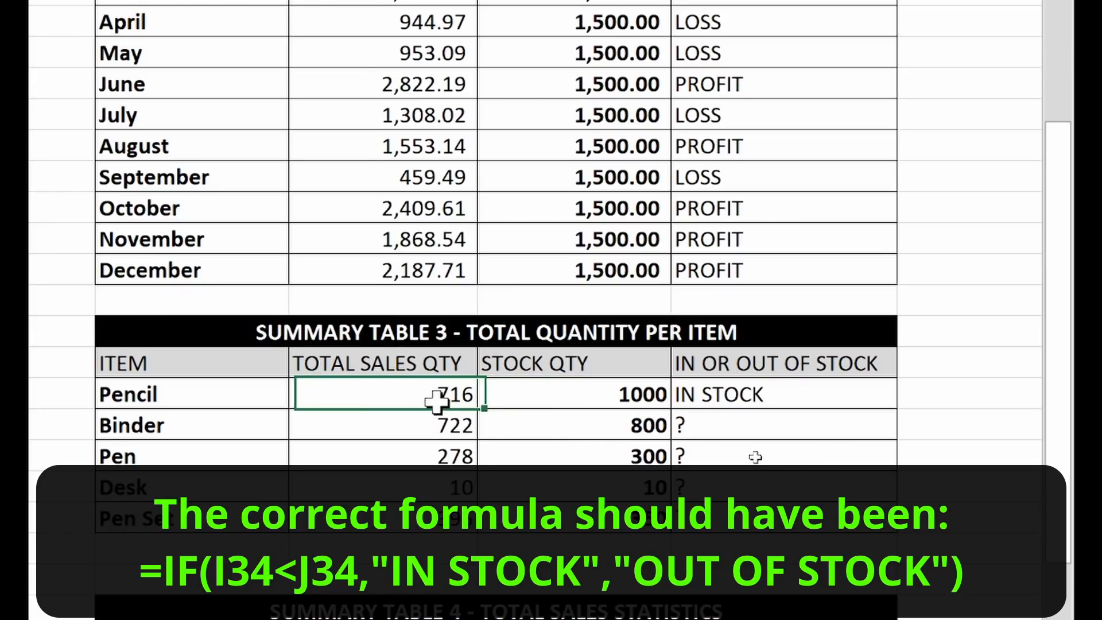
{"action": "left_click", "coordinate": [755, 396]}
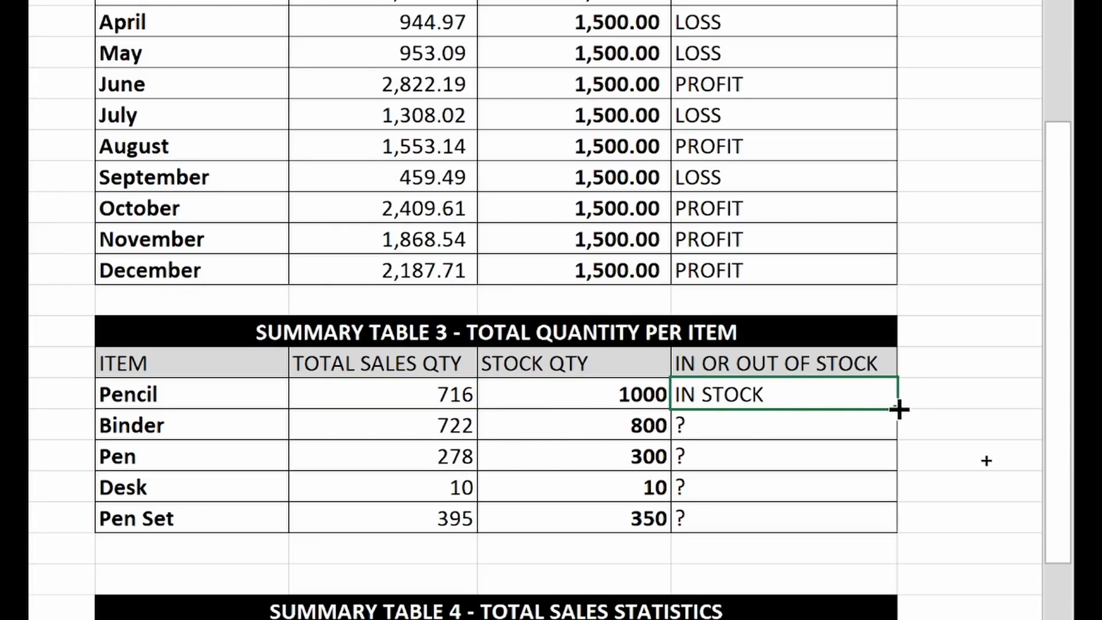
{"action": "left_click_drag", "start_coordinate": [899, 409], "coordinate": [898, 527]}
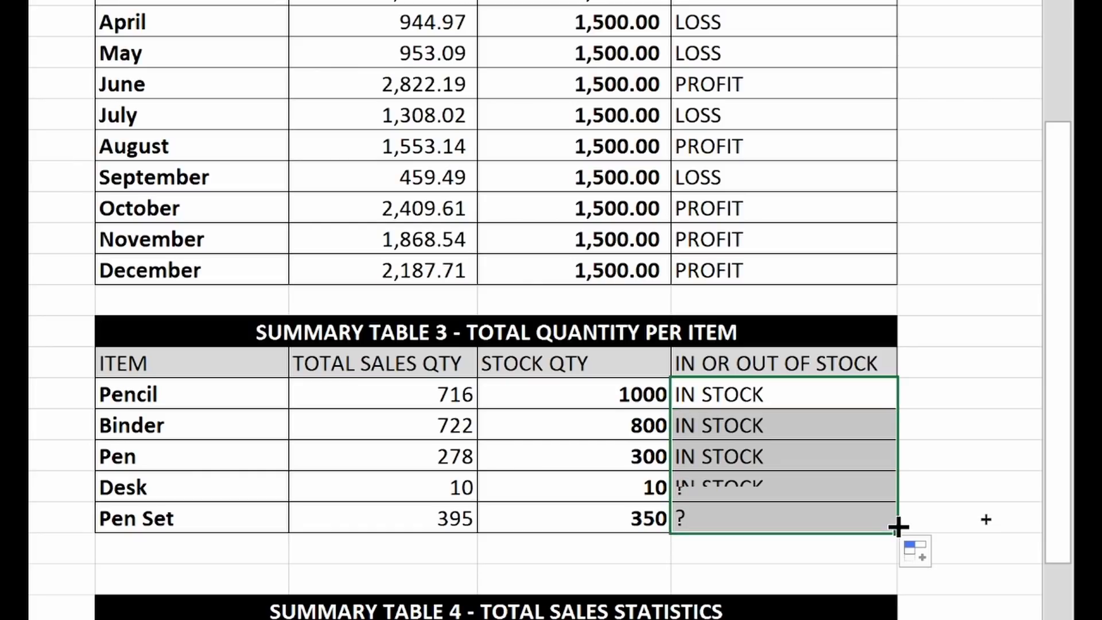
{"action": "left_click", "coordinate": [934, 432]}
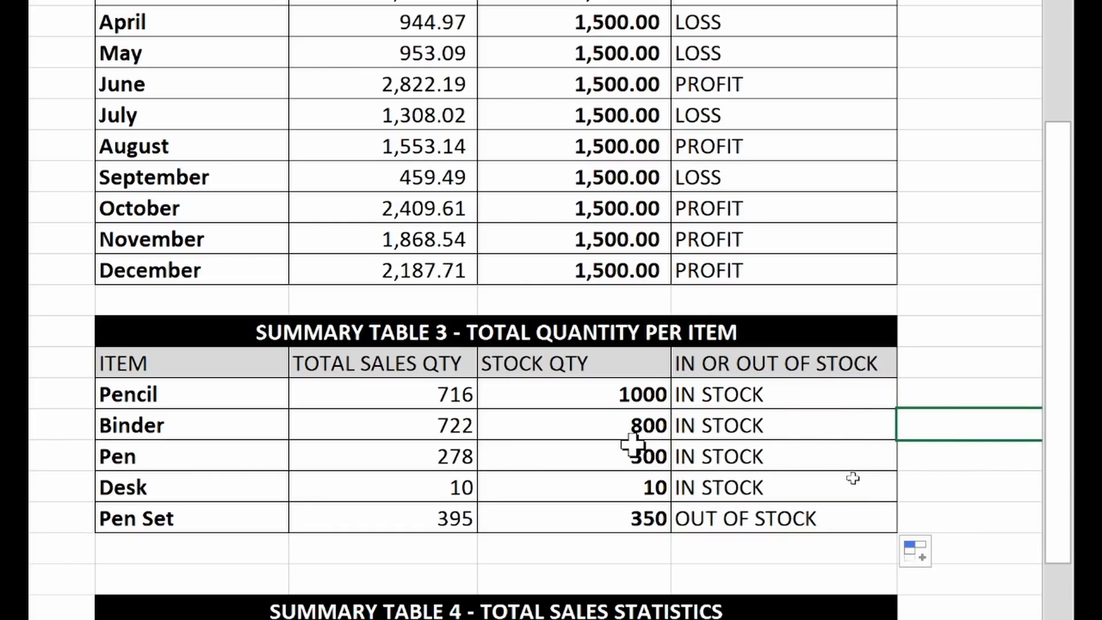
- Compare Pen Set's total sales quantity and stock quantity with its IN OR OUT OF STOCK result in Summary Table 3
{"action": "left_click", "coordinate": [711, 524]}
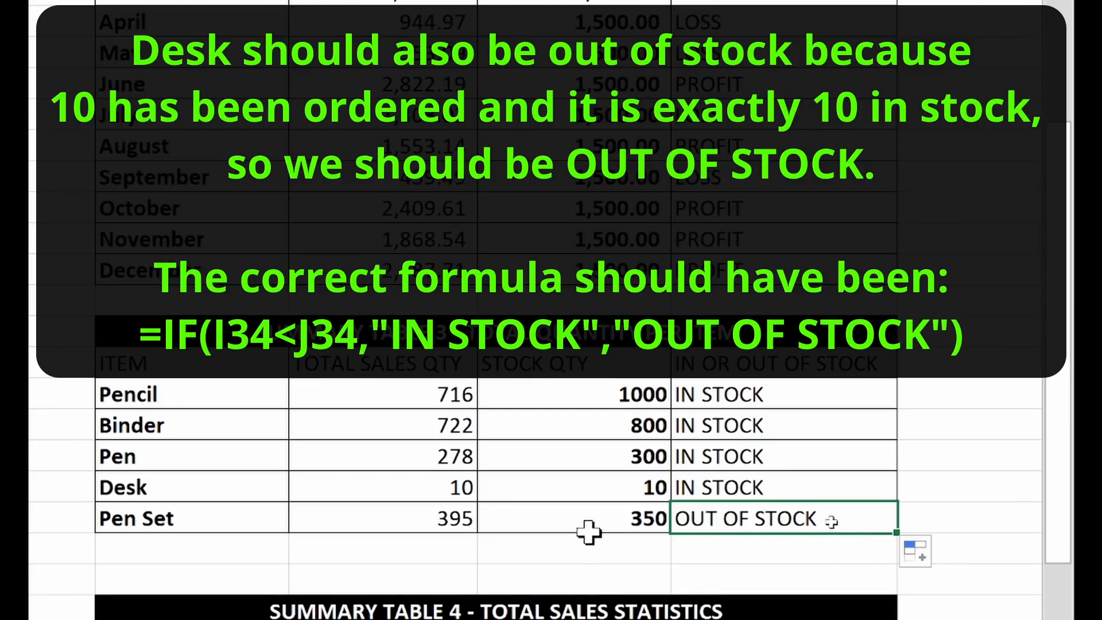
{"action": "left_click", "coordinate": [590, 531]}
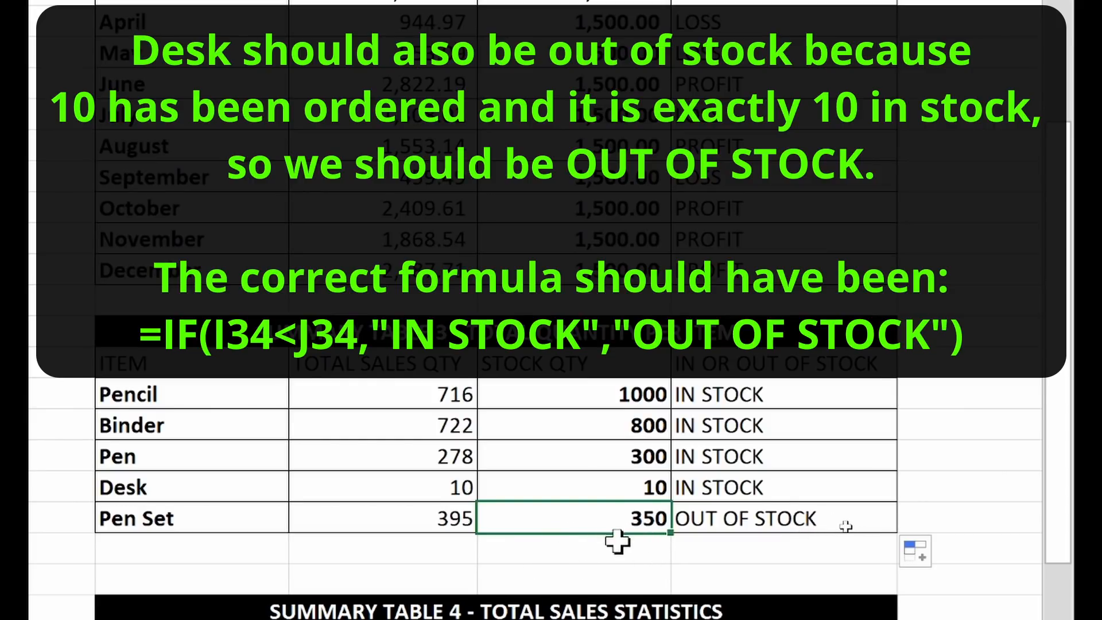
{"action": "left_click", "coordinate": [394, 516]}
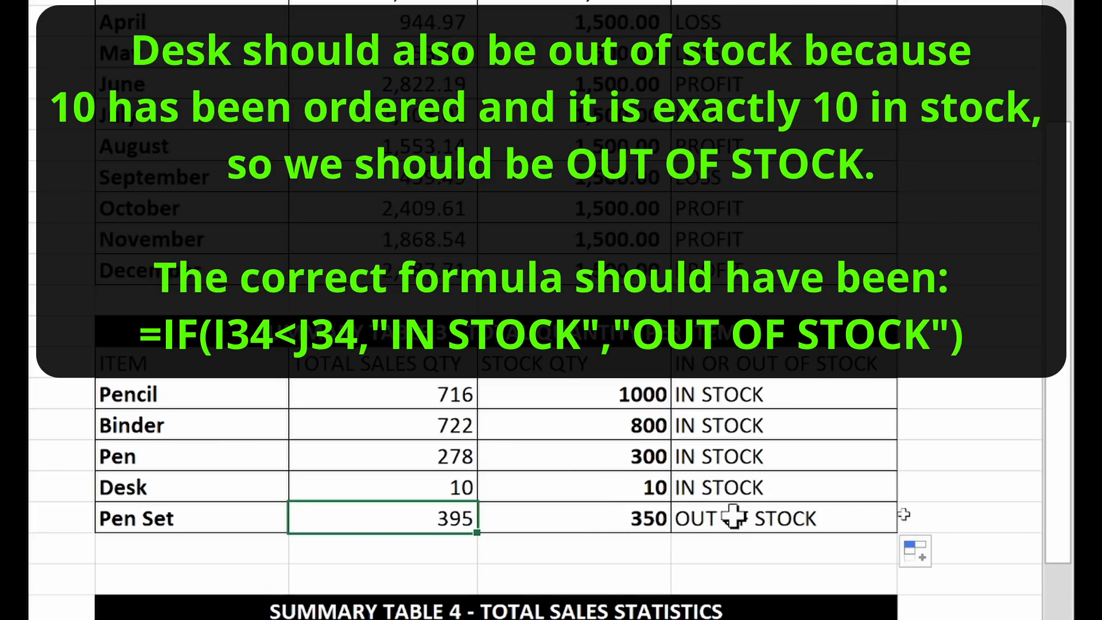
{"action": "left_click", "coordinate": [735, 517]}
{"action": "left_click", "coordinate": [950, 453]}
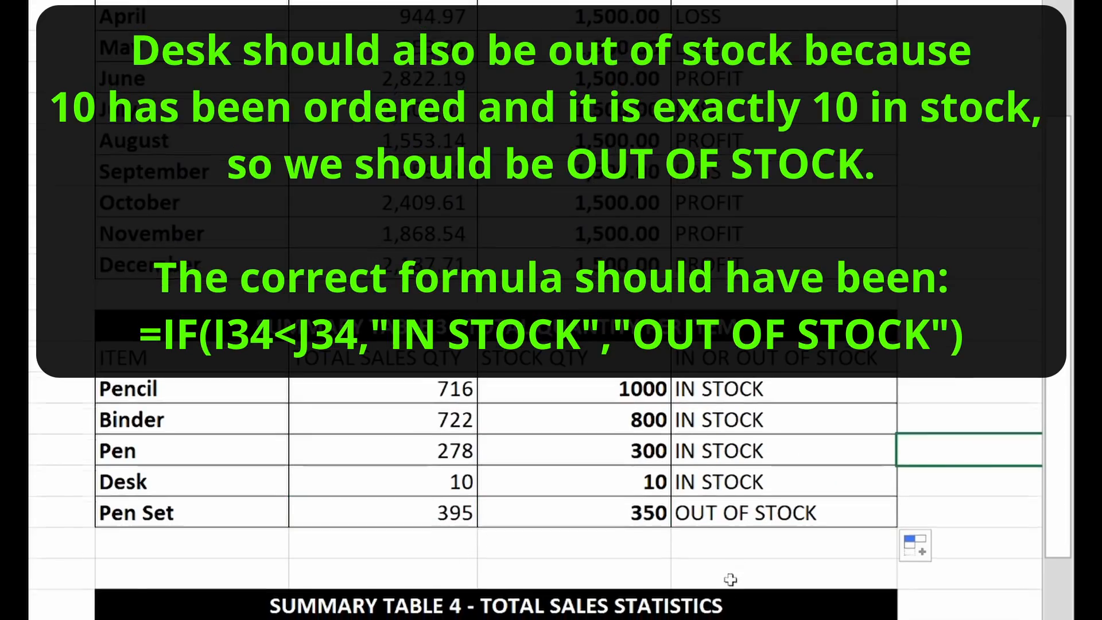
- Check the first and last data cells of the TOTAL SALES column to establish the range for Summary Table 4
{"action": "scroll", "coordinate": [717, 569], "scroll_direction": "down", "scroll_amount": 3}
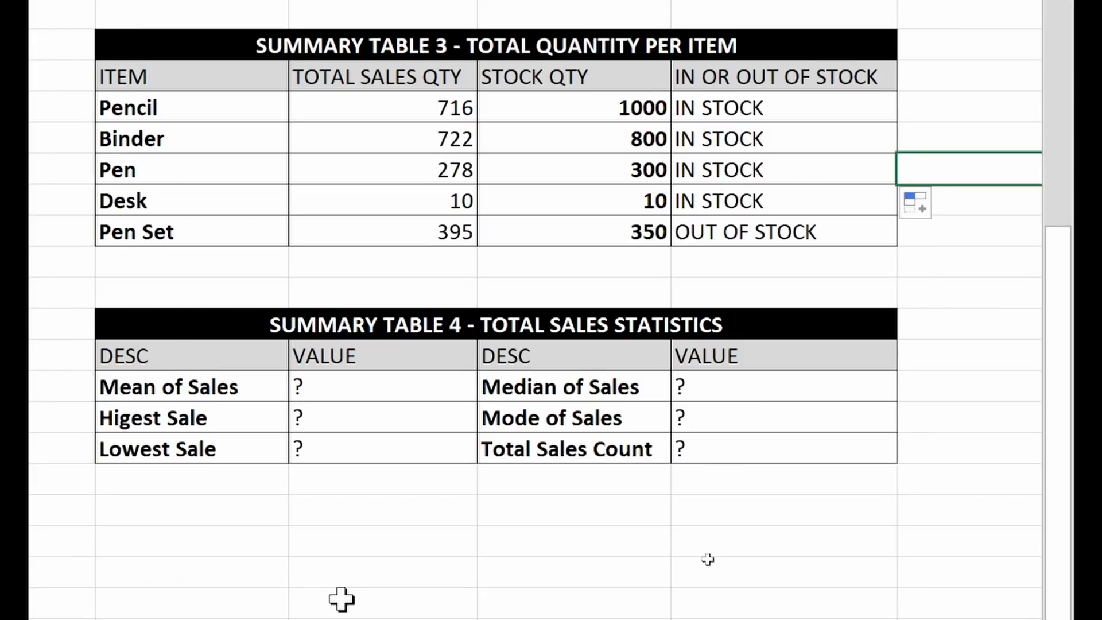
{"action": "scroll", "coordinate": [342, 599], "scroll_direction": "down", "scroll_amount": 1}
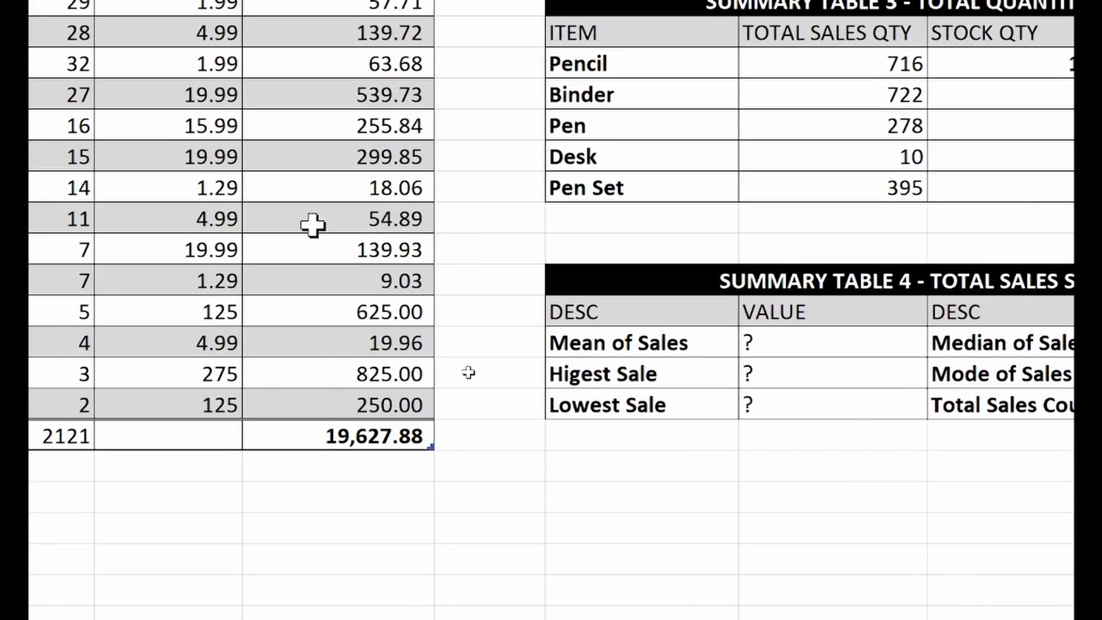
{"action": "scroll", "coordinate": [313, 225], "scroll_direction": "up", "scroll_amount": 10}
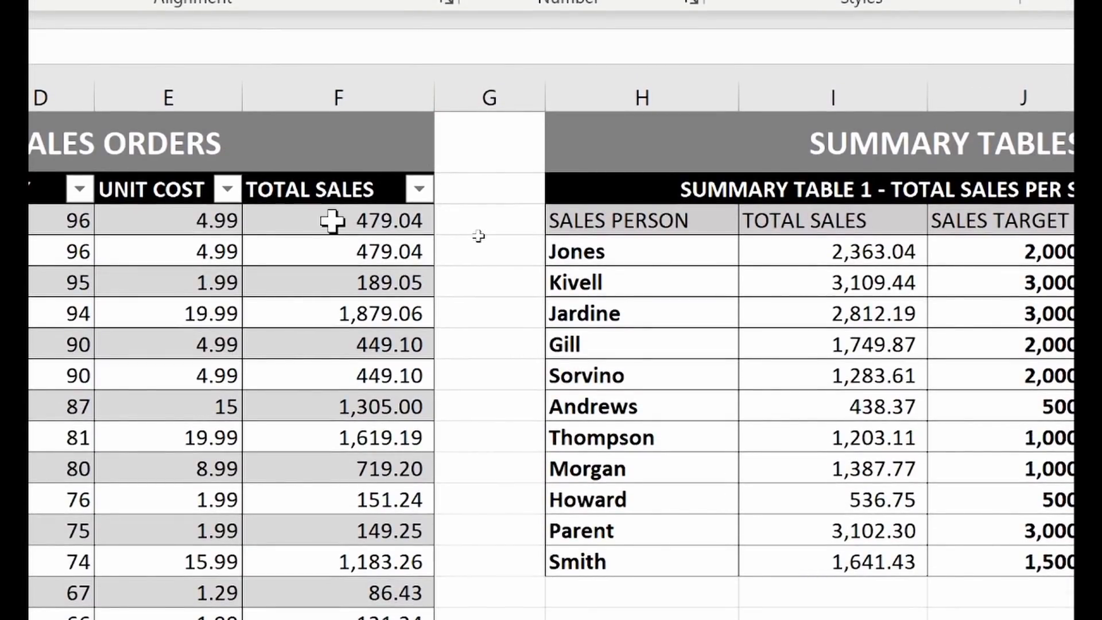
{"action": "left_click", "coordinate": [332, 221]}
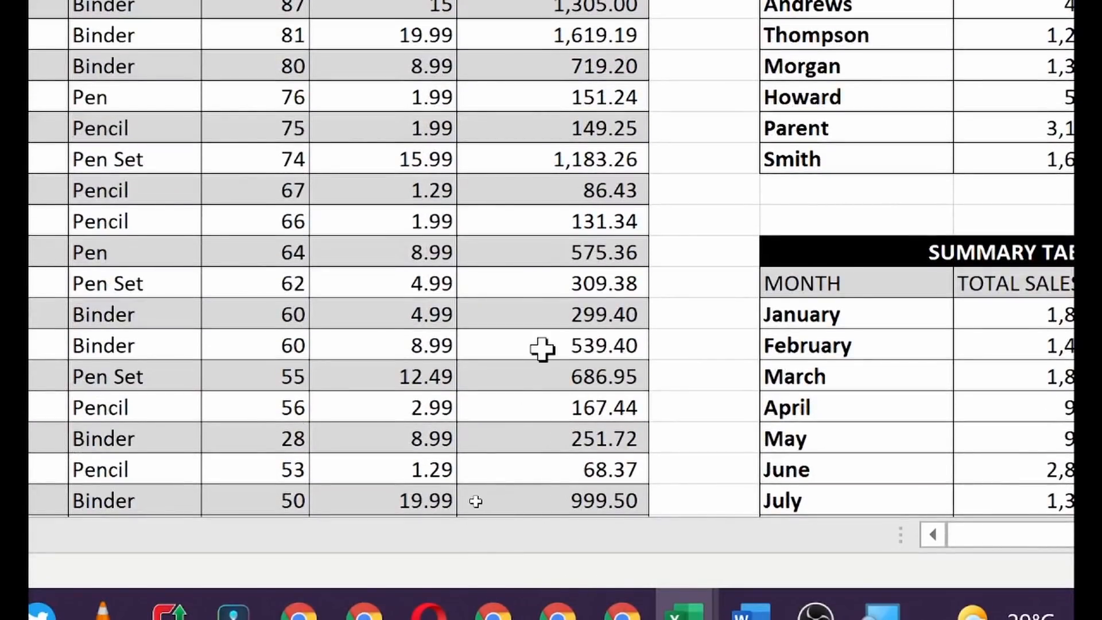
{"action": "scroll", "coordinate": [543, 347], "scroll_direction": "down", "scroll_amount": 3}
{"action": "scroll", "coordinate": [542, 346], "scroll_direction": "down", "scroll_amount": 9}
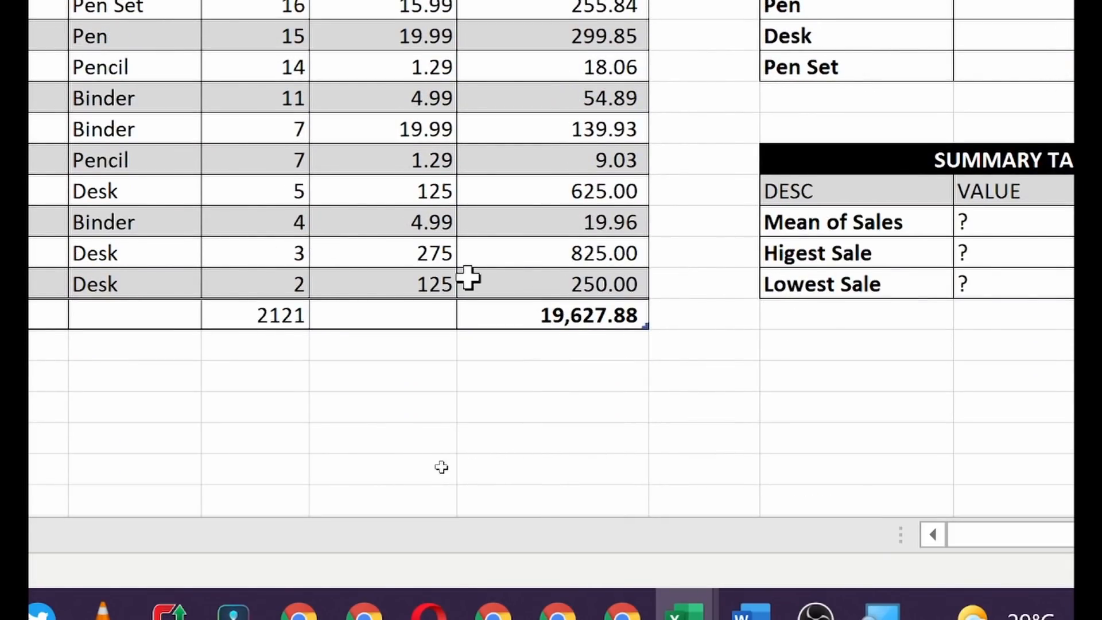
{"action": "left_click", "coordinate": [508, 287]}
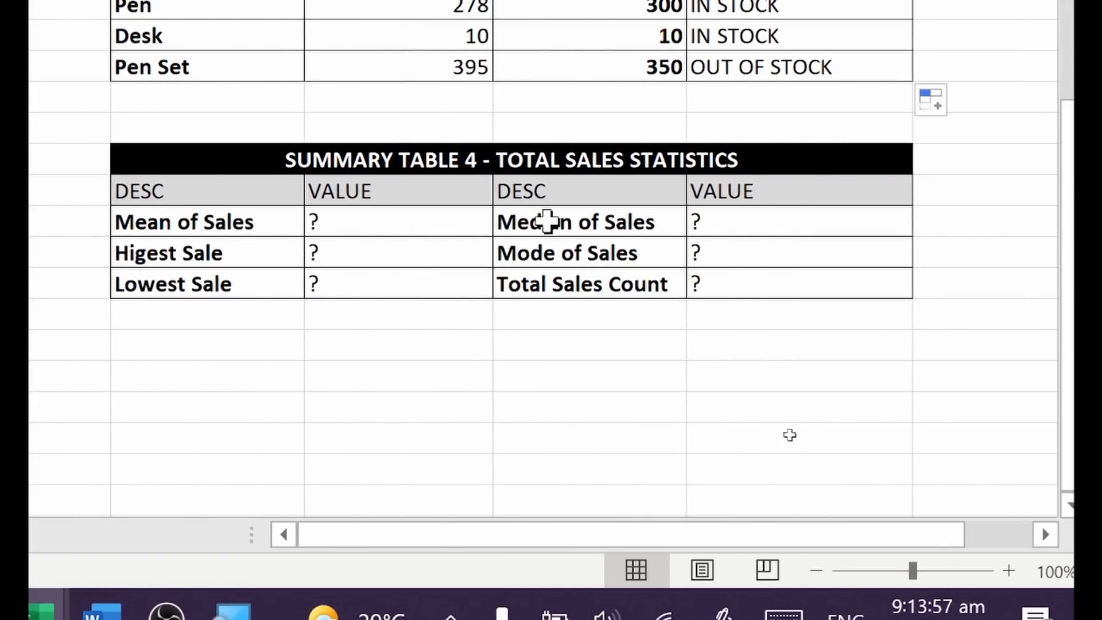
- Enter =AVERAGE(F3:F45) as the Mean of Sales value in Summary Table 4
{"action": "left_click", "coordinate": [371, 222]}
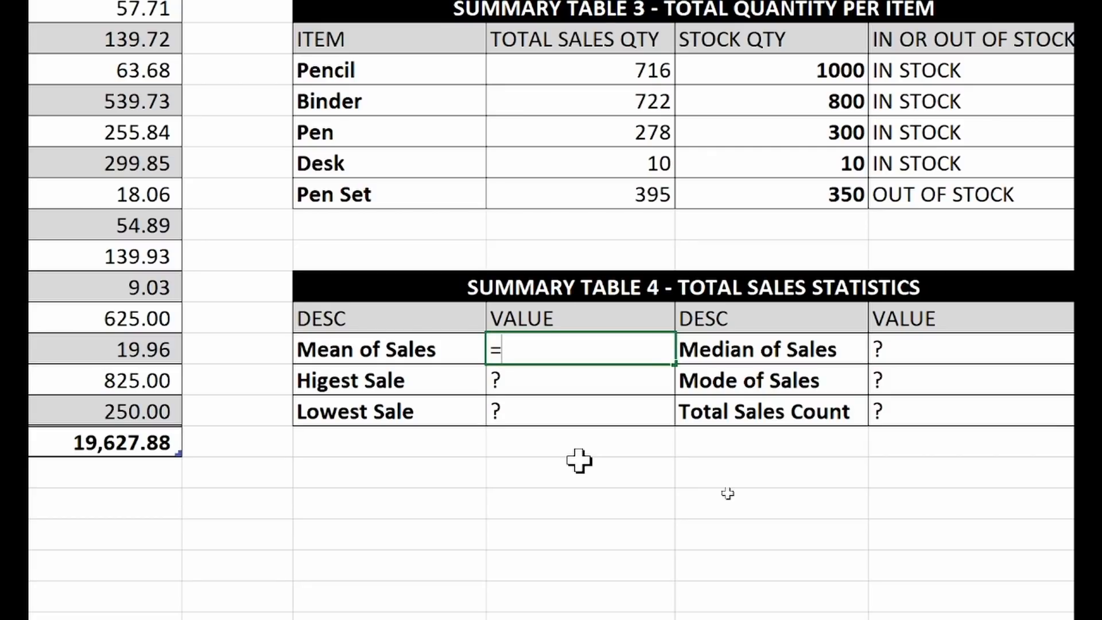
{"action": "type", "text": "AVER"}
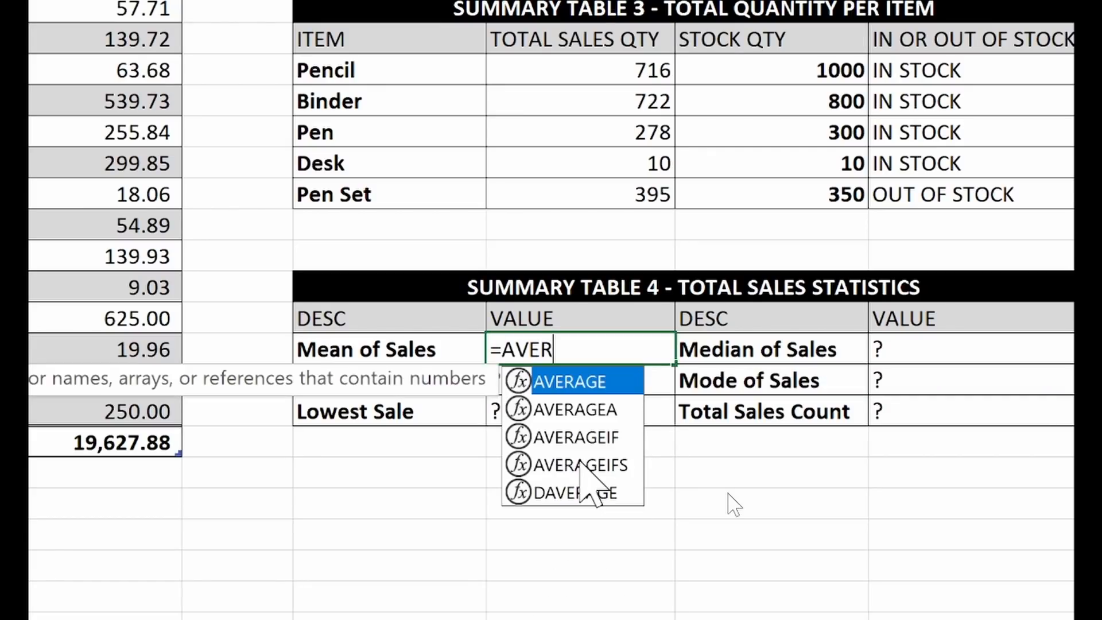
{"action": "type", "text": "AGE("}
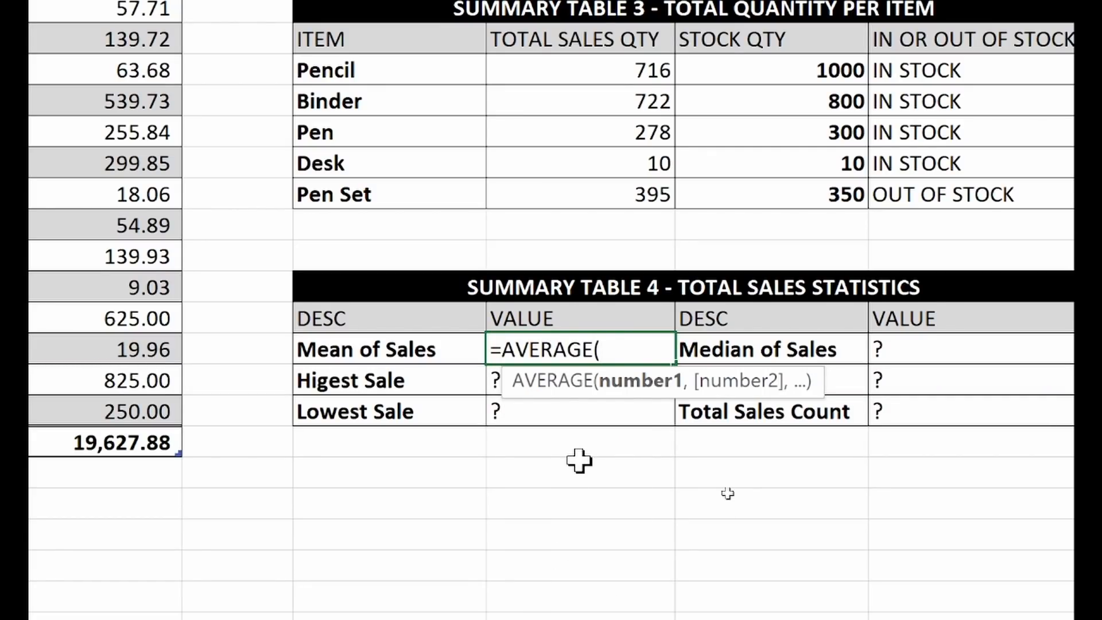
{"action": "type", "text": "F"}
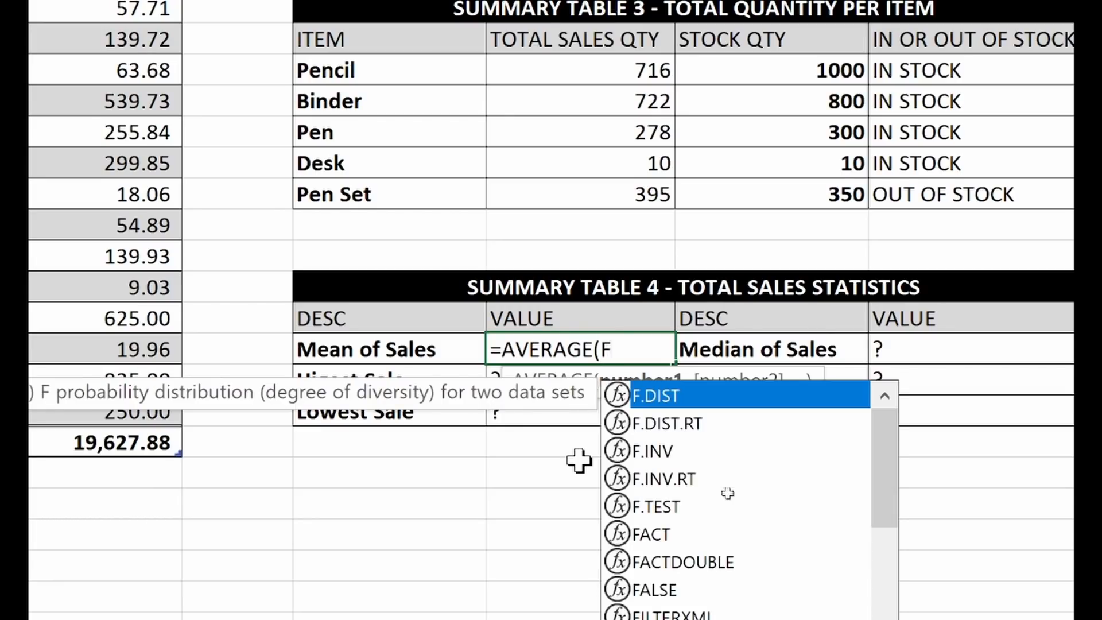
{"action": "type", "text": "3:"}
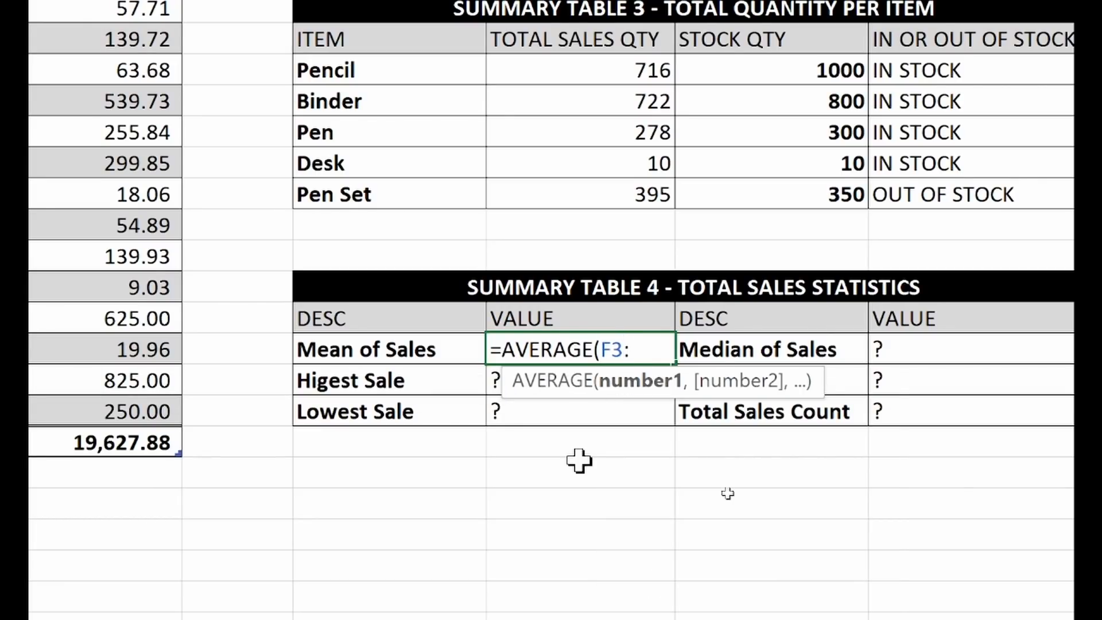
{"action": "type", "text": "F45"}
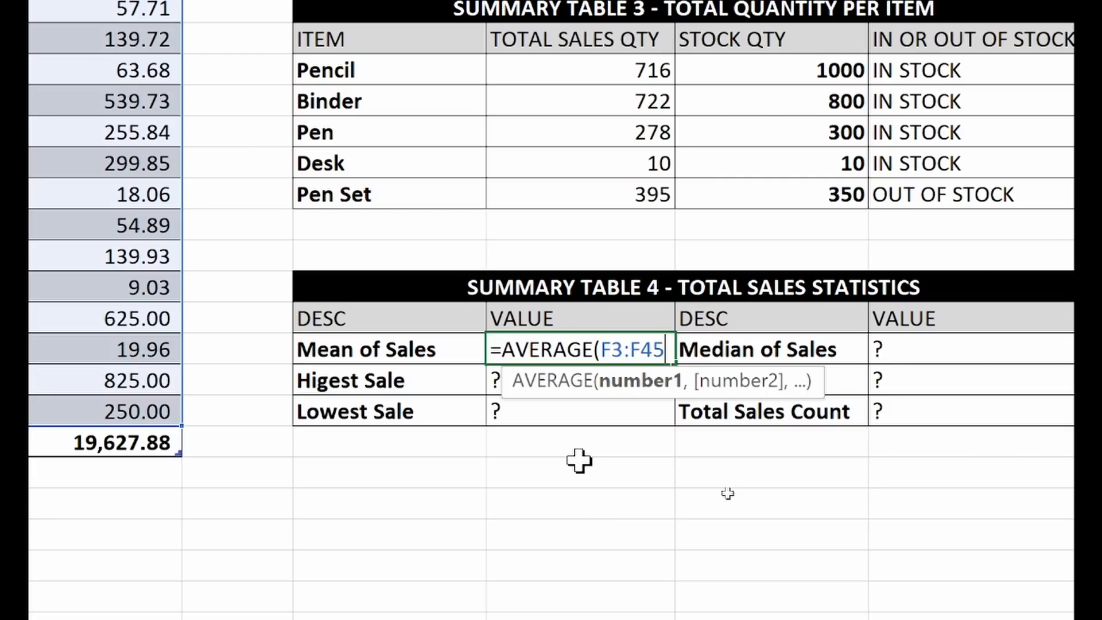
{"action": "type", "text": ")"}
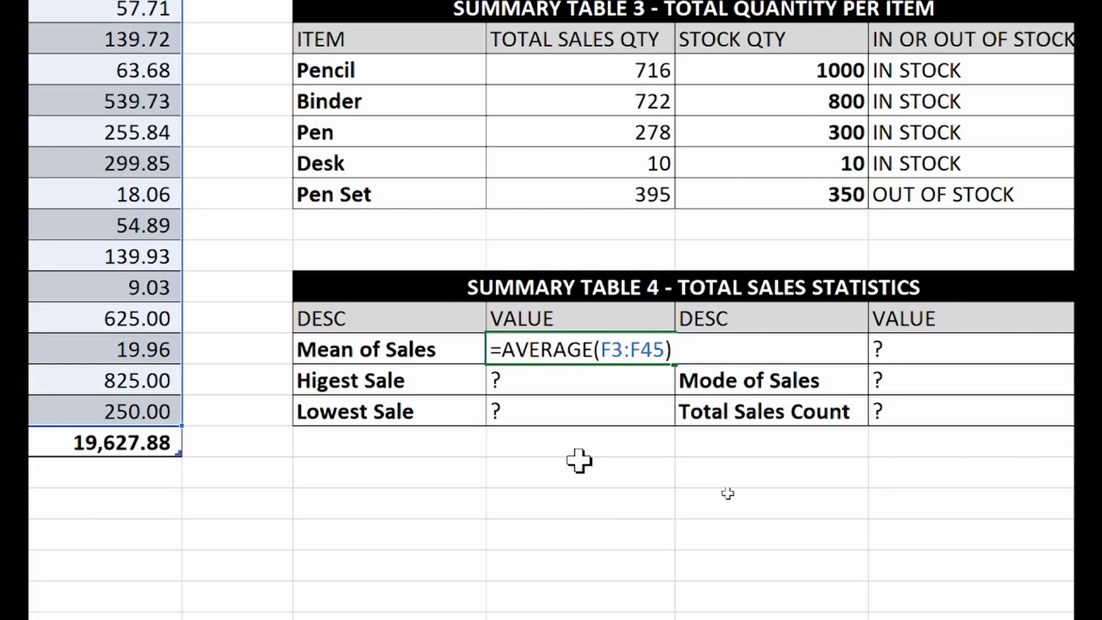
{"action": "key", "text": "Return"}
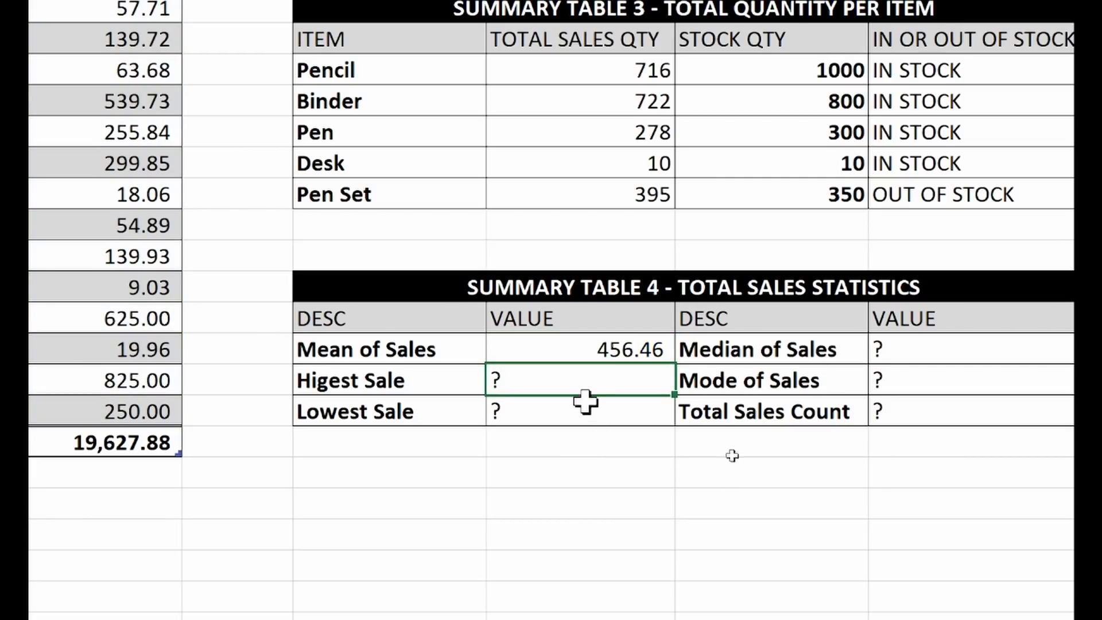
{"action": "left_click", "coordinate": [594, 346]}
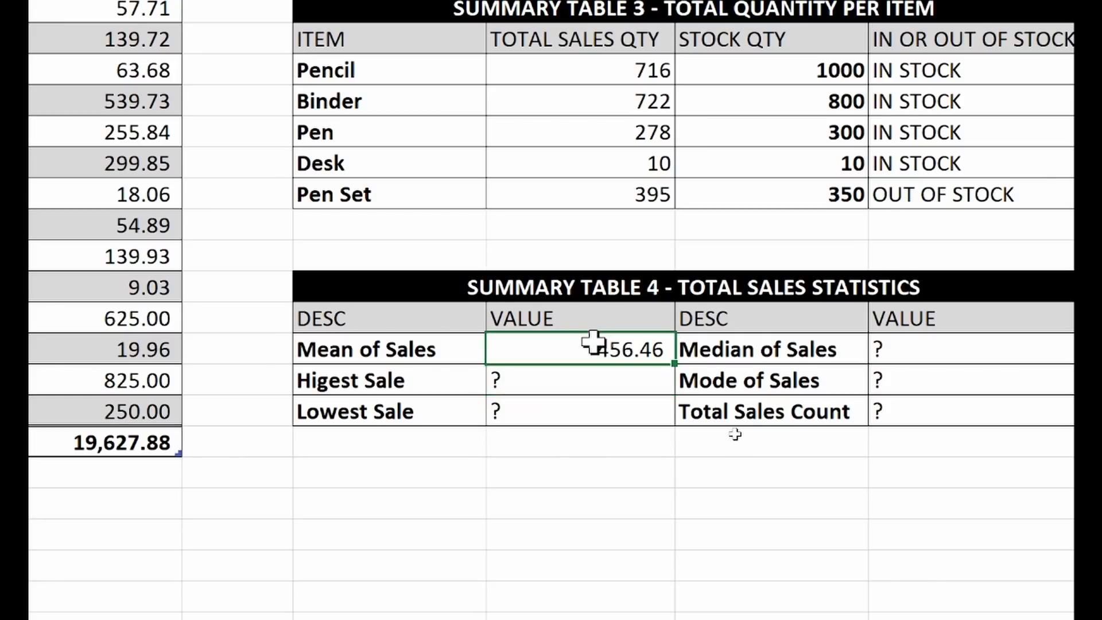
- Insert the Max function over F3:F45 as the Higest Sale value in Summary Table 4
{"action": "left_click", "coordinate": [605, 377]}
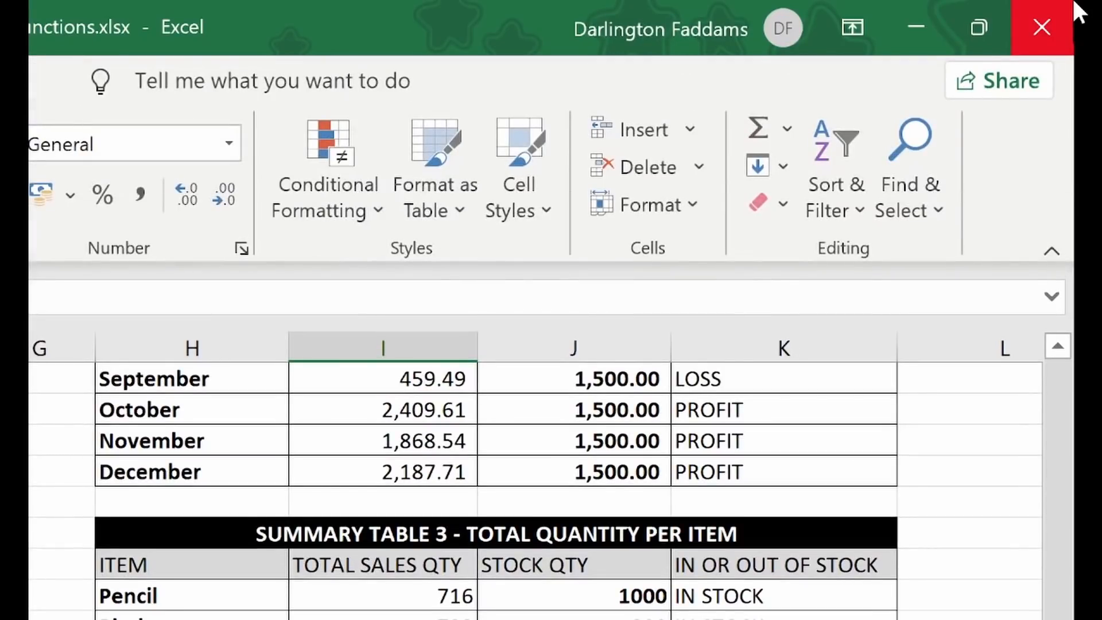
{"action": "left_click", "coordinate": [788, 128]}
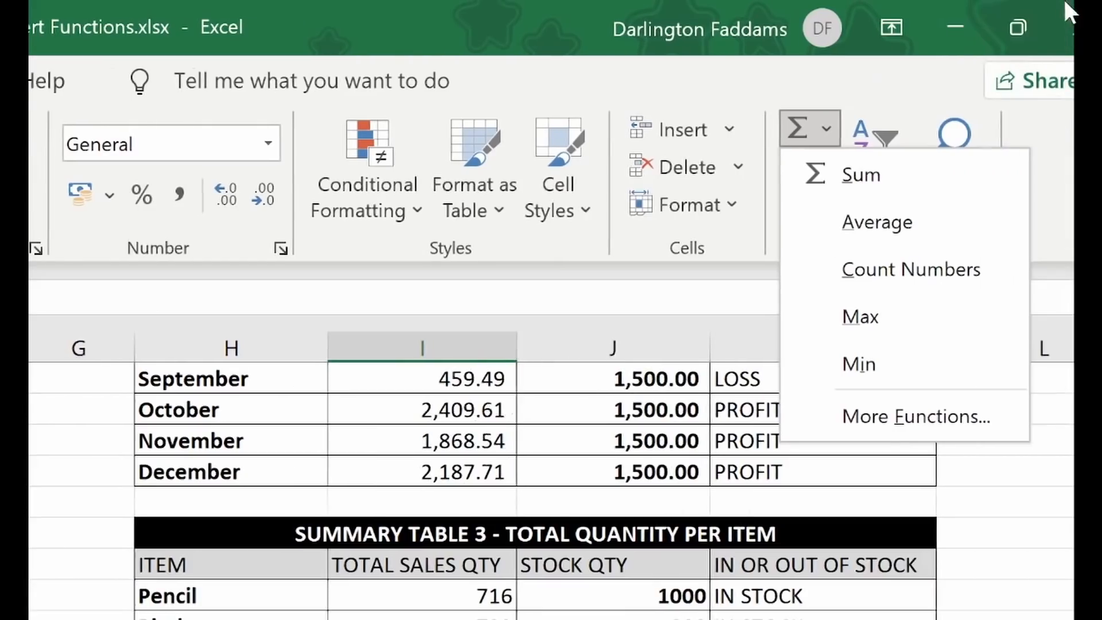
{"action": "left_click", "coordinate": [861, 316]}
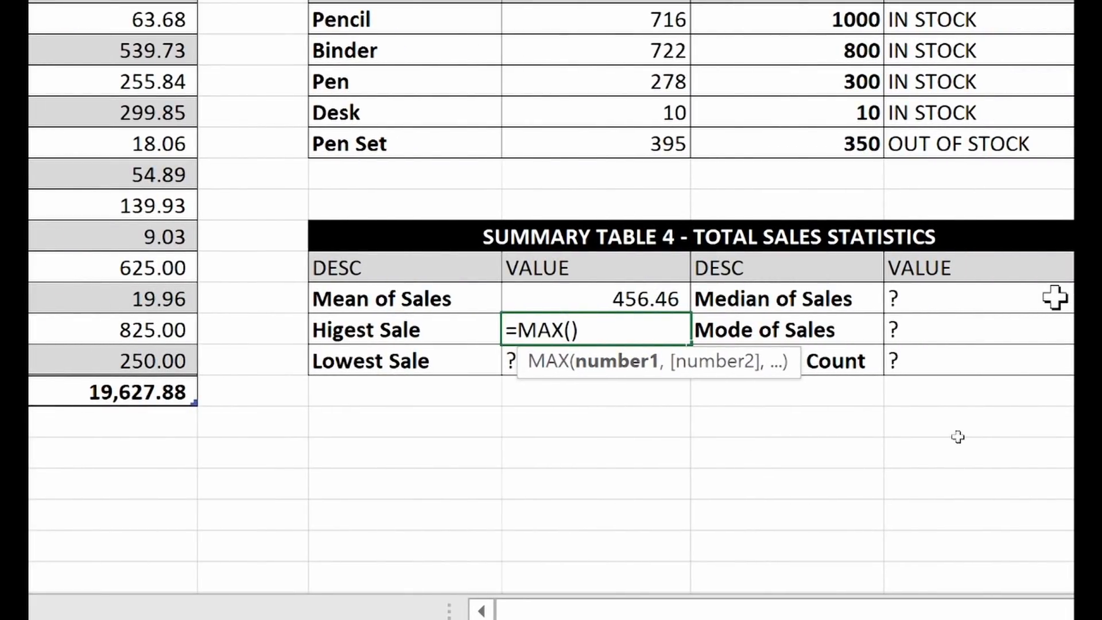
{"action": "type", "text": "F3:F45"}
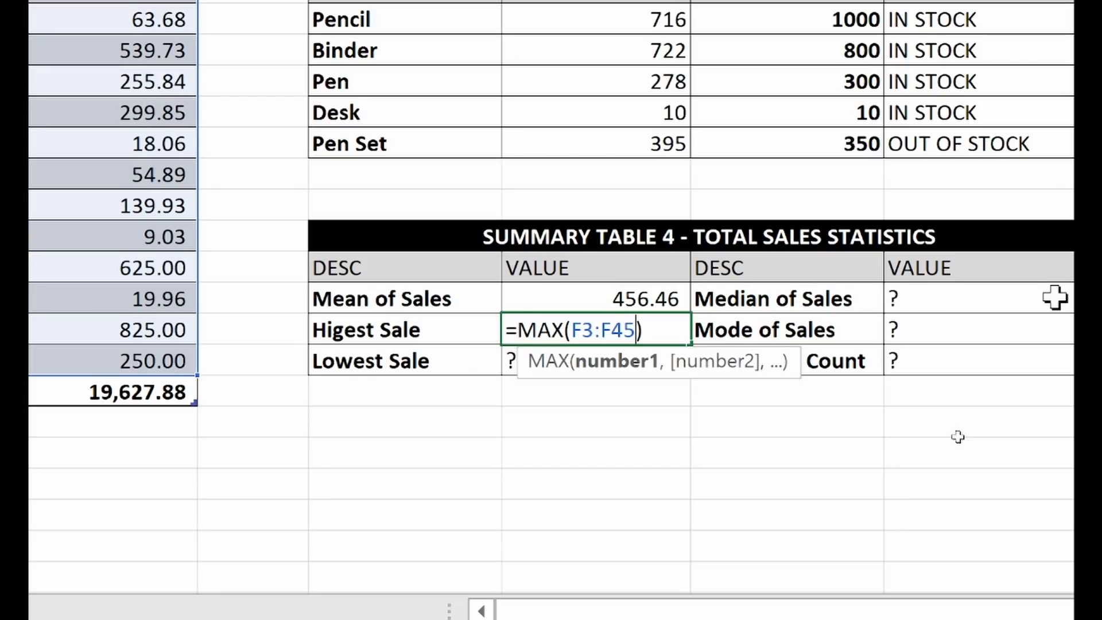
{"action": "key", "text": "Return"}
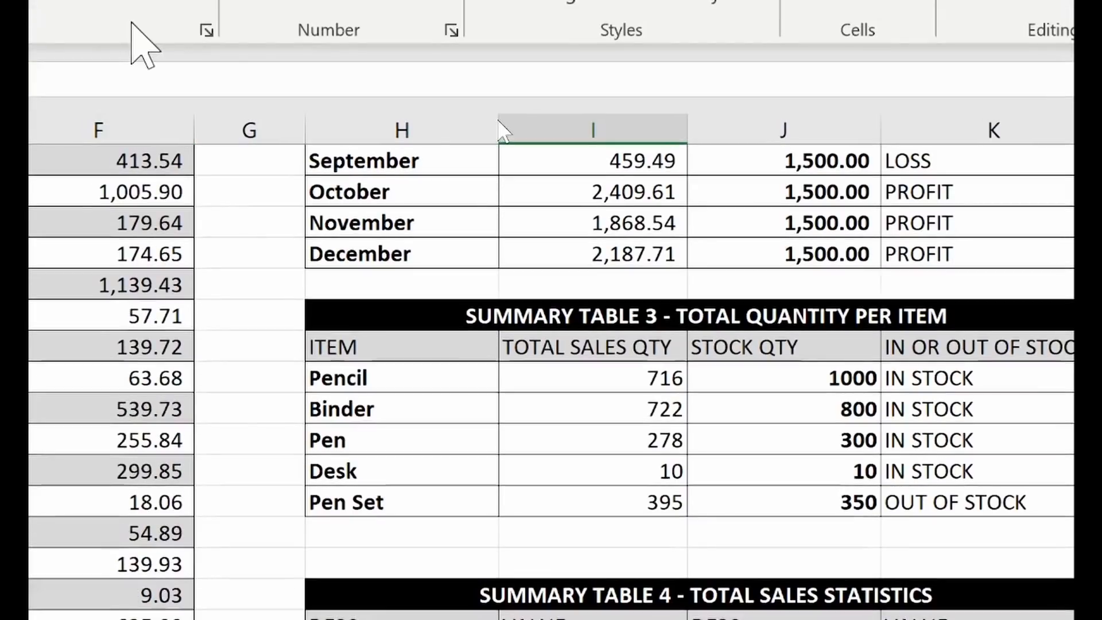
- Find the highest sale in the TOTAL SALES column and check which order row it belongs to
{"action": "scroll", "coordinate": [109, 255], "scroll_direction": "up", "scroll_amount": 6}
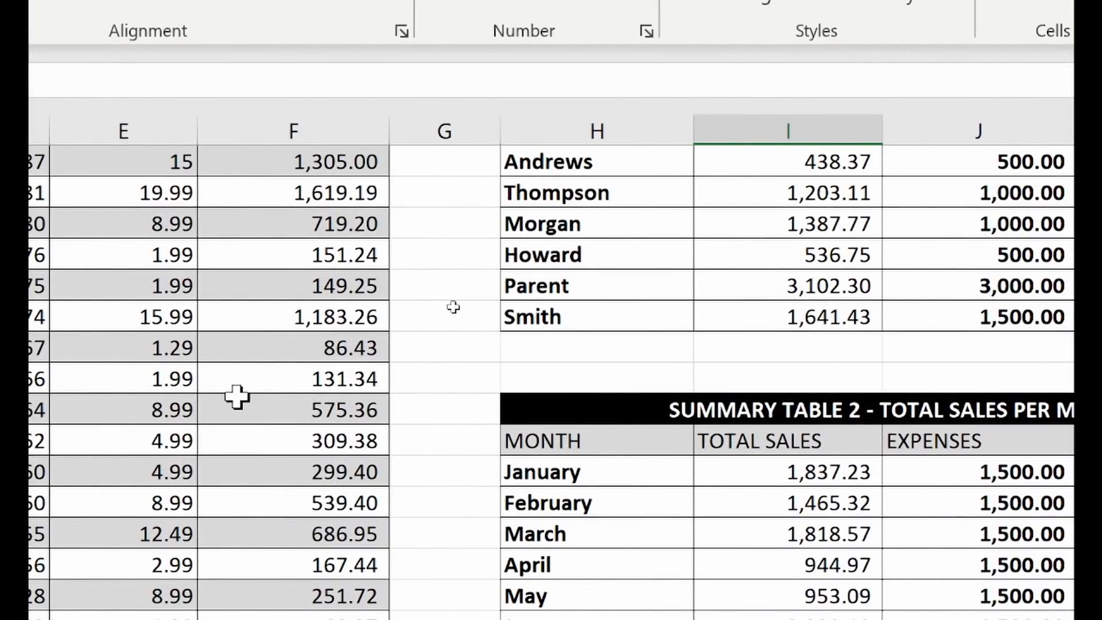
{"action": "scroll", "coordinate": [272, 347], "scroll_direction": "up", "scroll_amount": 3}
{"action": "scroll", "coordinate": [272, 347], "scroll_direction": "down", "scroll_amount": 3}
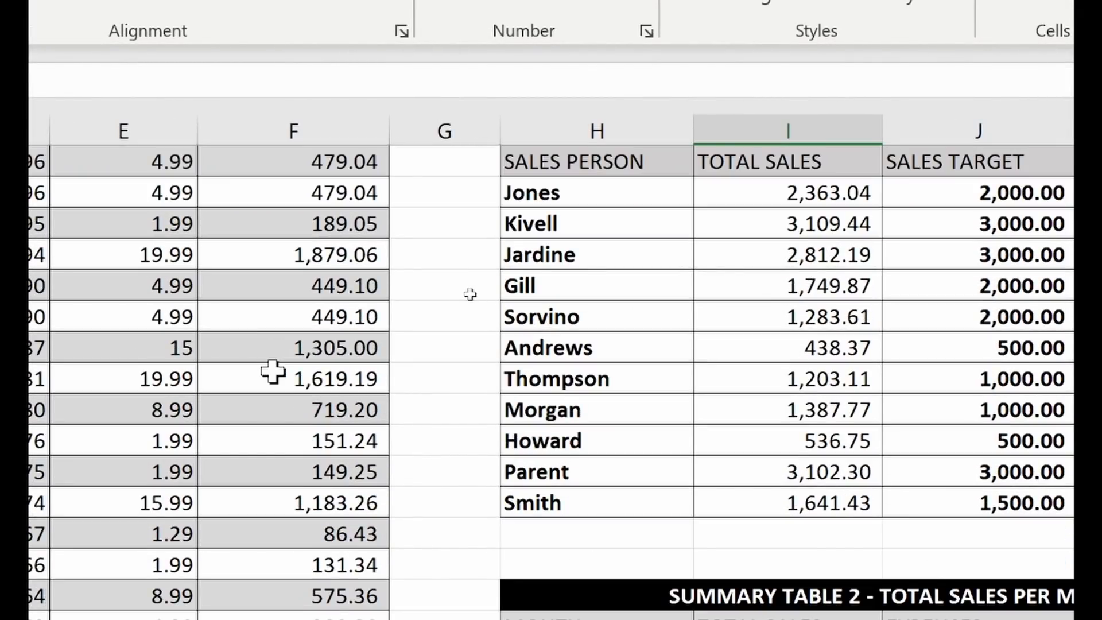
{"action": "left_click", "coordinate": [285, 248]}
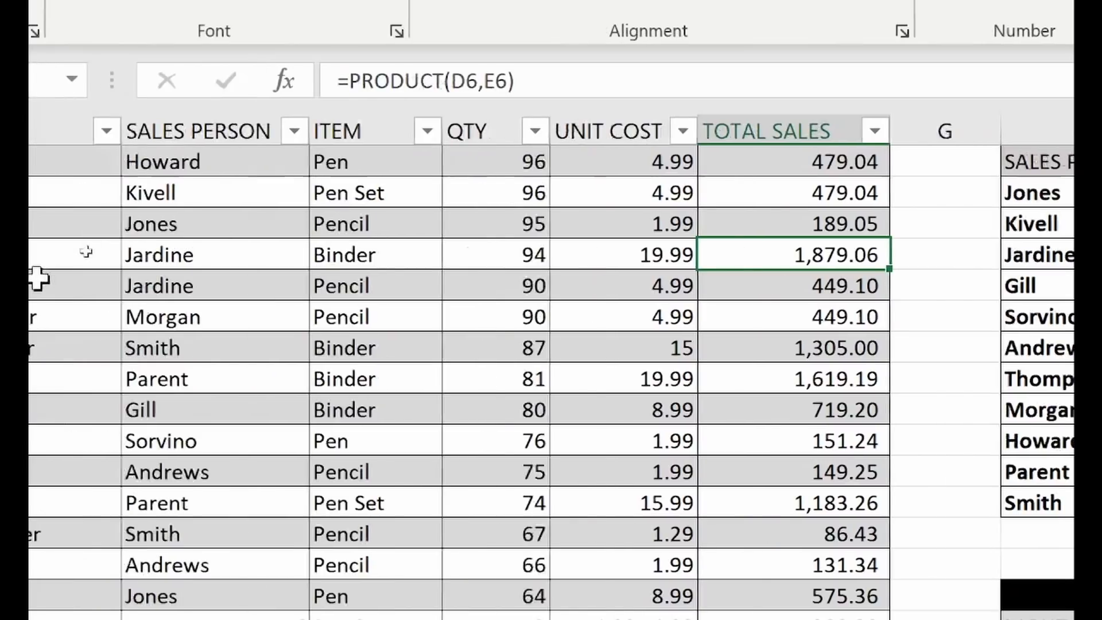
{"action": "left_click", "coordinate": [430, 254]}
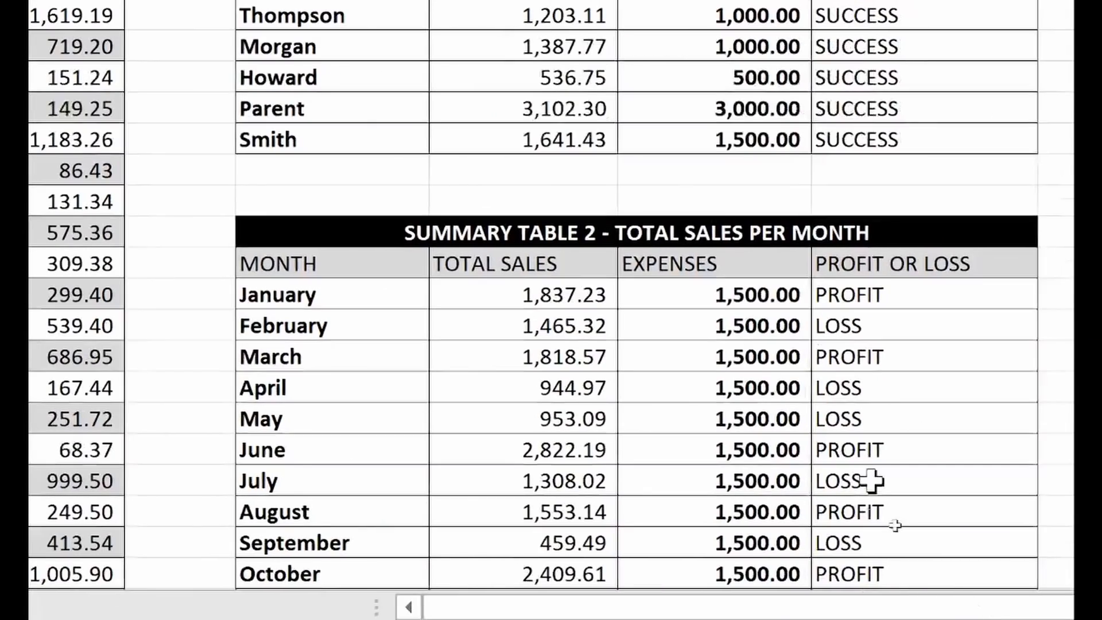
- Enter =MIN(F3:F45) as the Lowest Sale value in Summary Table 4
{"action": "scroll", "coordinate": [924, 504], "scroll_direction": "down", "scroll_amount": 5}
{"action": "scroll", "coordinate": [747, 440], "scroll_direction": "down", "scroll_amount": 4}
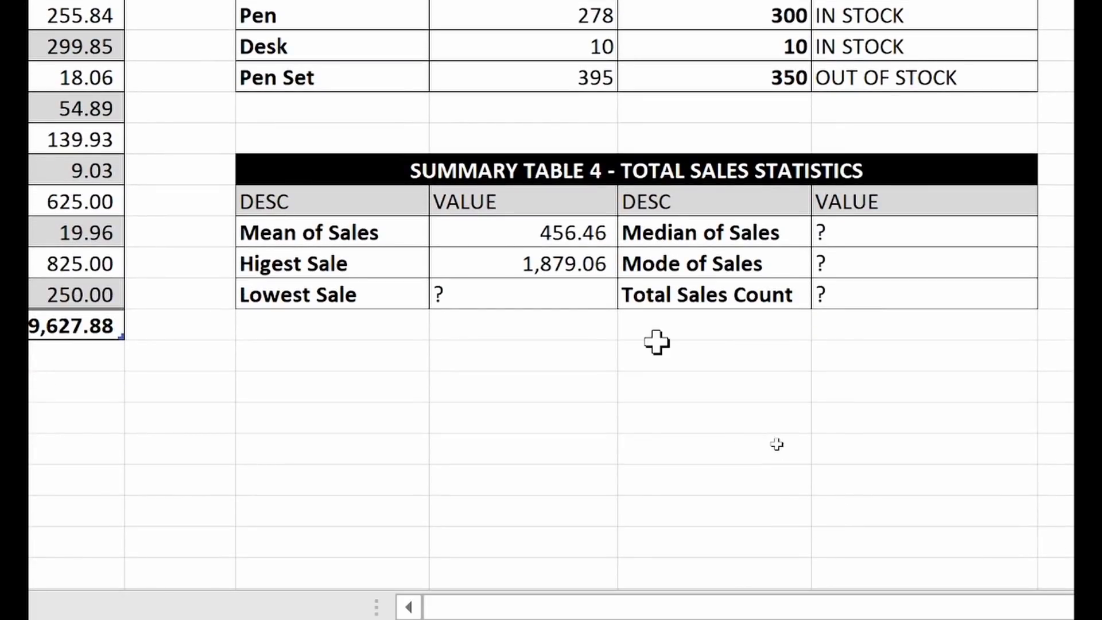
{"action": "left_click", "coordinate": [521, 292]}
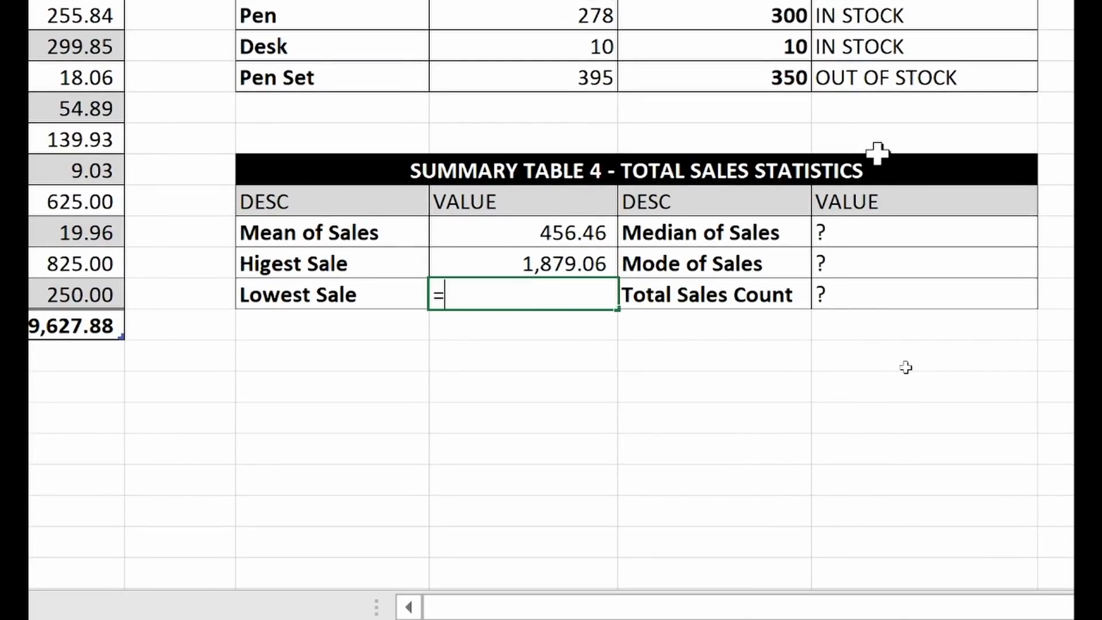
{"action": "type", "text": "=MIN("}
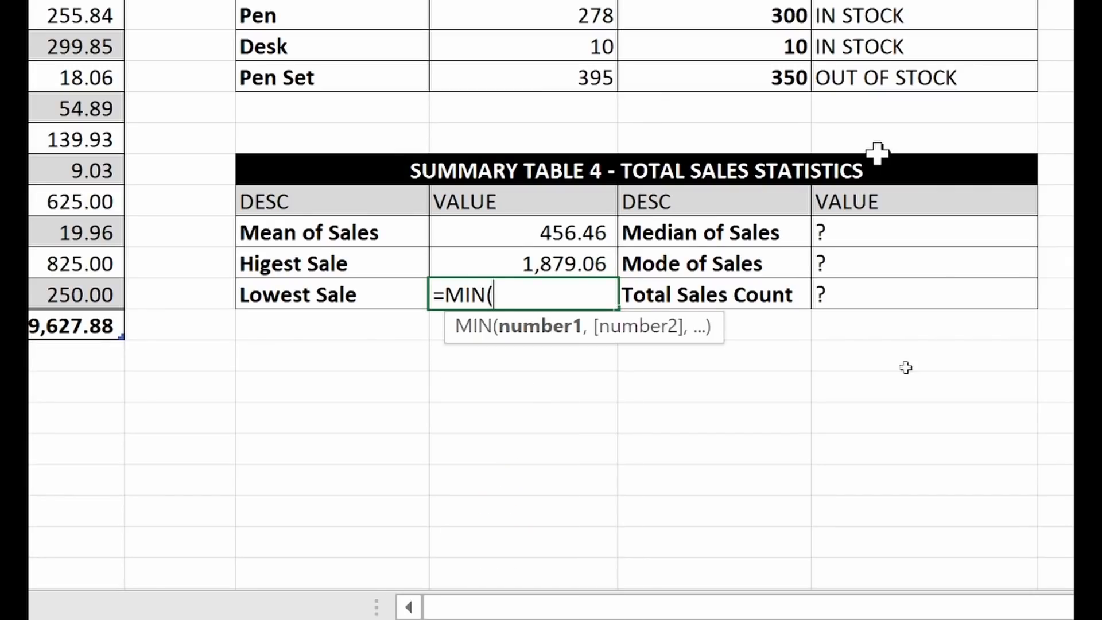
{"action": "type", "text": "F3:F45)"}
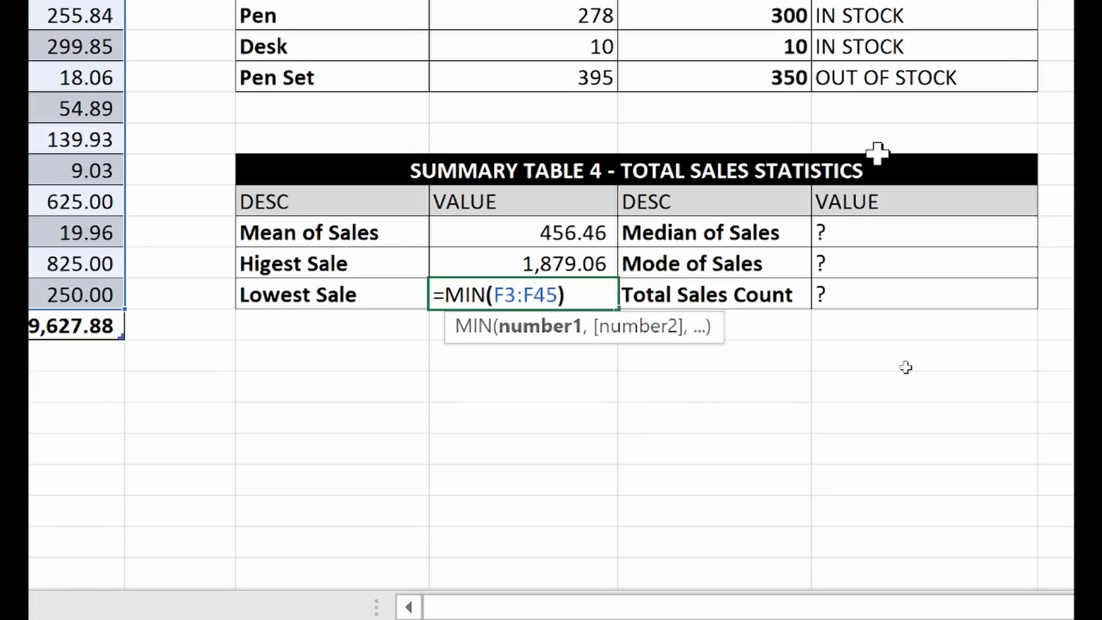
{"action": "key", "text": "Return"}
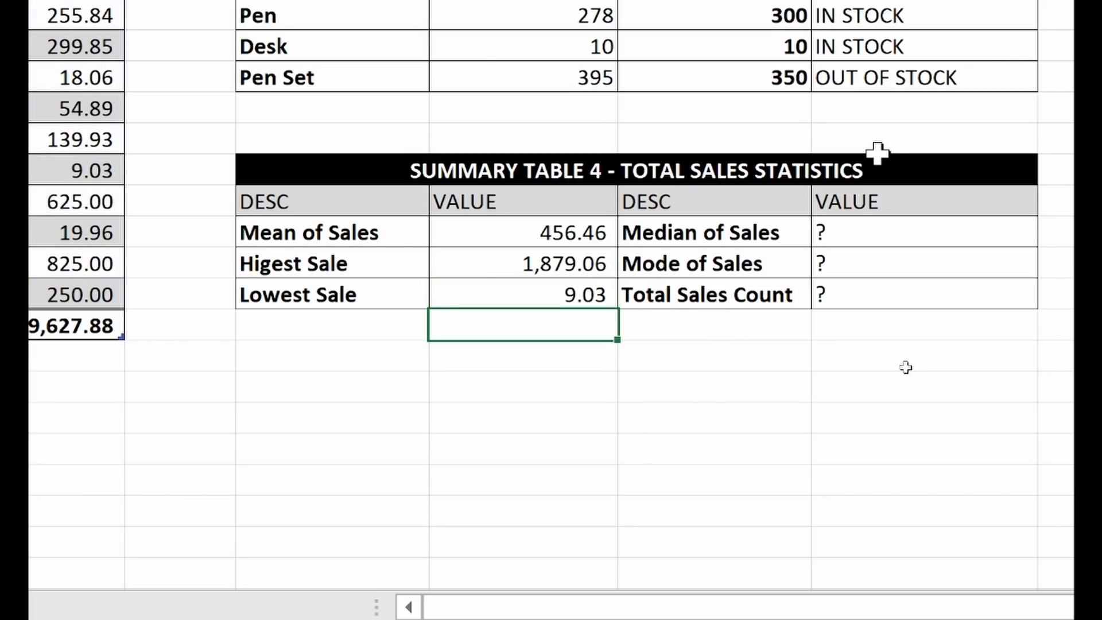
- Check the Lowest Sale result against the matching amount in the TOTAL SALES column
{"action": "left_click", "coordinate": [563, 298]}
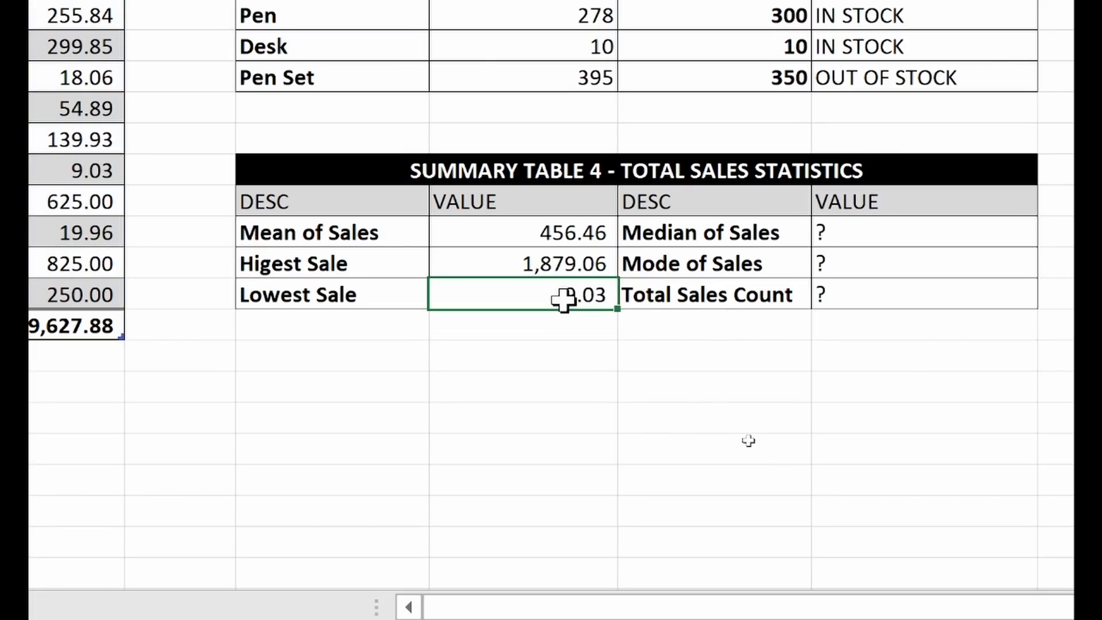
{"action": "scroll", "coordinate": [172, 284], "scroll_direction": "left", "scroll_amount": 2}
{"action": "left_click", "coordinate": [142, 169]}
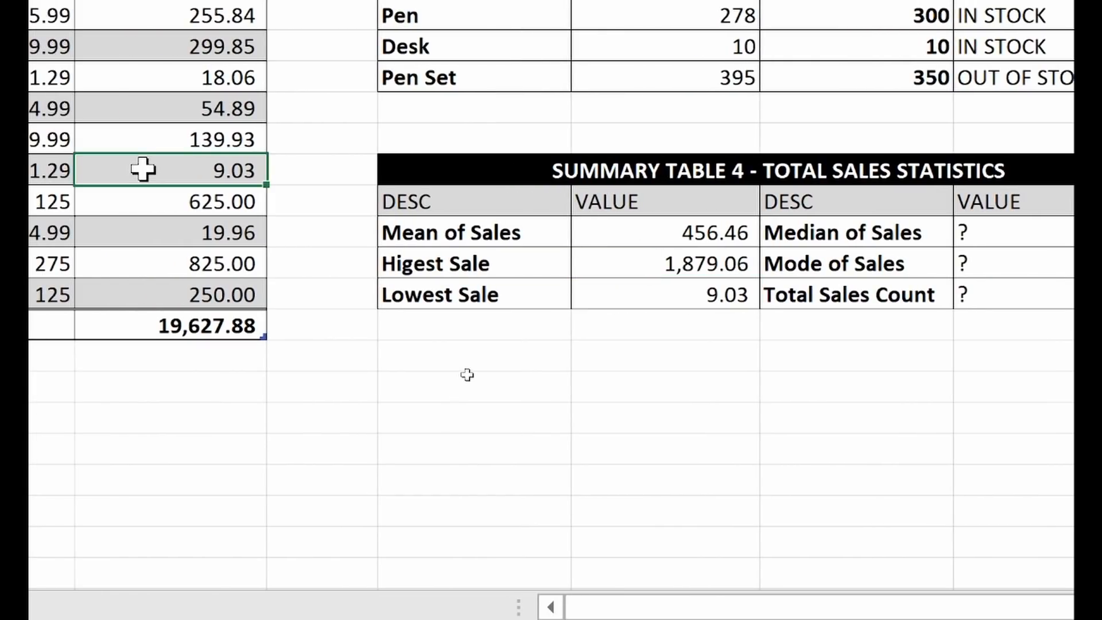
- Enter =MEDIAN(F3:F45) as the Median of Sales value in Summary Table 4
{"action": "scroll", "coordinate": [142, 169], "scroll_direction": "left", "scroll_amount": 4}
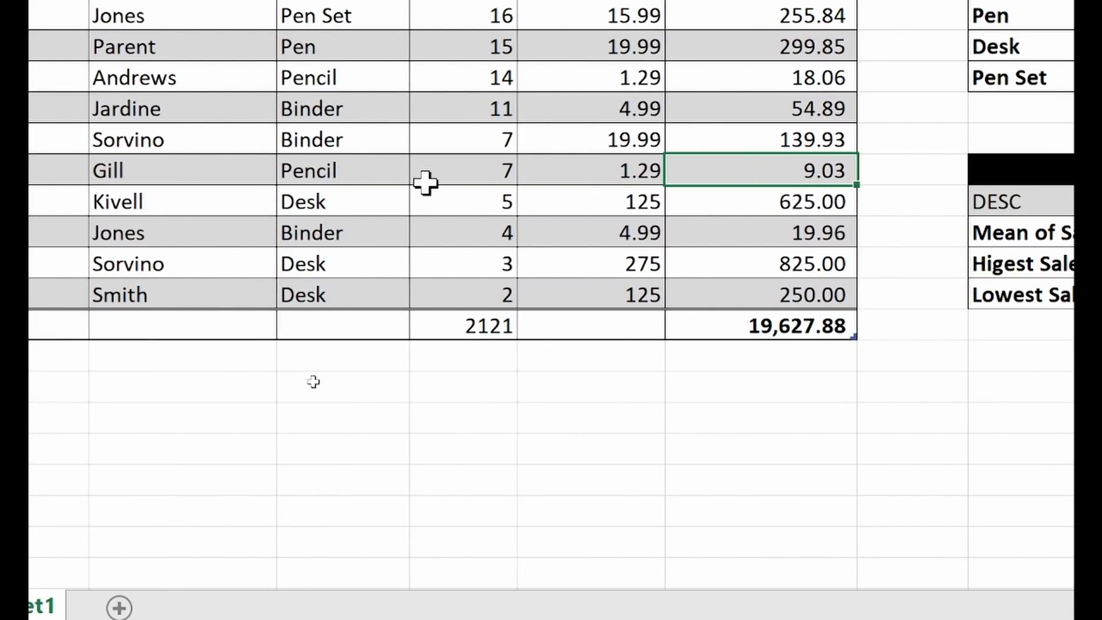
{"action": "scroll", "coordinate": [925, 180], "scroll_direction": "right", "scroll_amount": 4}
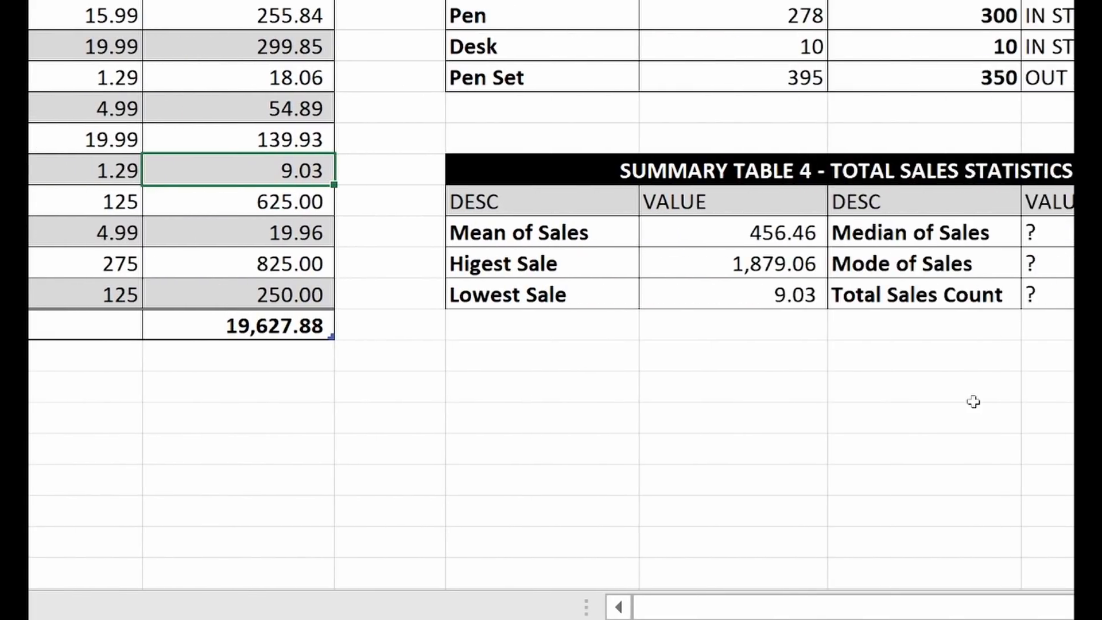
{"action": "scroll", "coordinate": [987, 410], "scroll_direction": "right", "scroll_amount": 2}
{"action": "scroll", "coordinate": [896, 275], "scroll_direction": "up", "scroll_amount": 1}
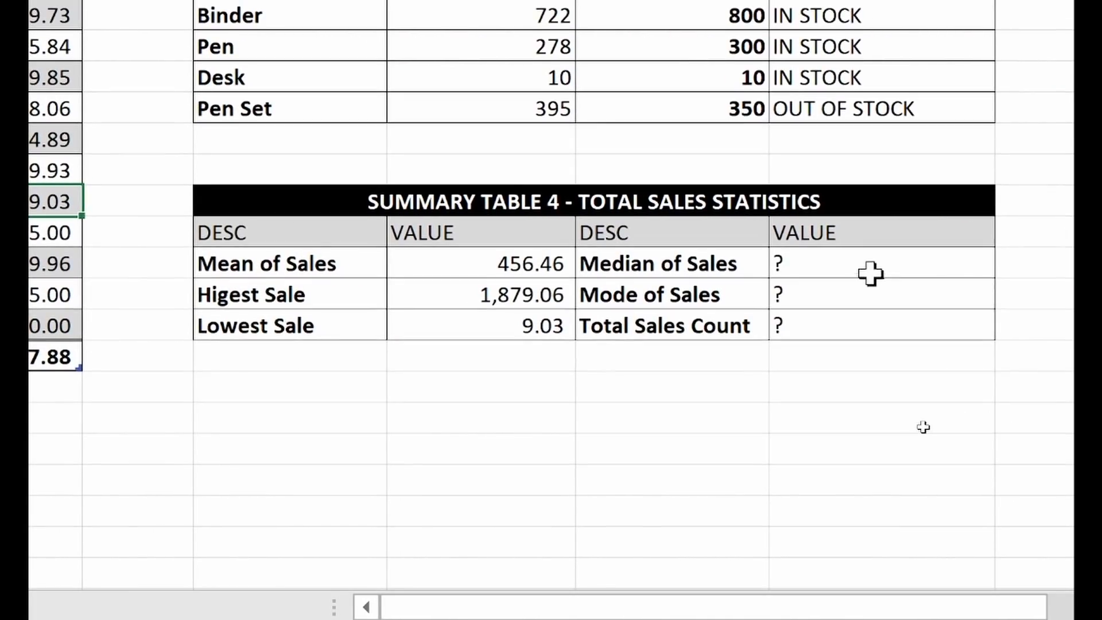
{"action": "left_click", "coordinate": [809, 263]}
{"action": "scroll", "coordinate": [1033, 322], "scroll_direction": "right", "scroll_amount": 1}
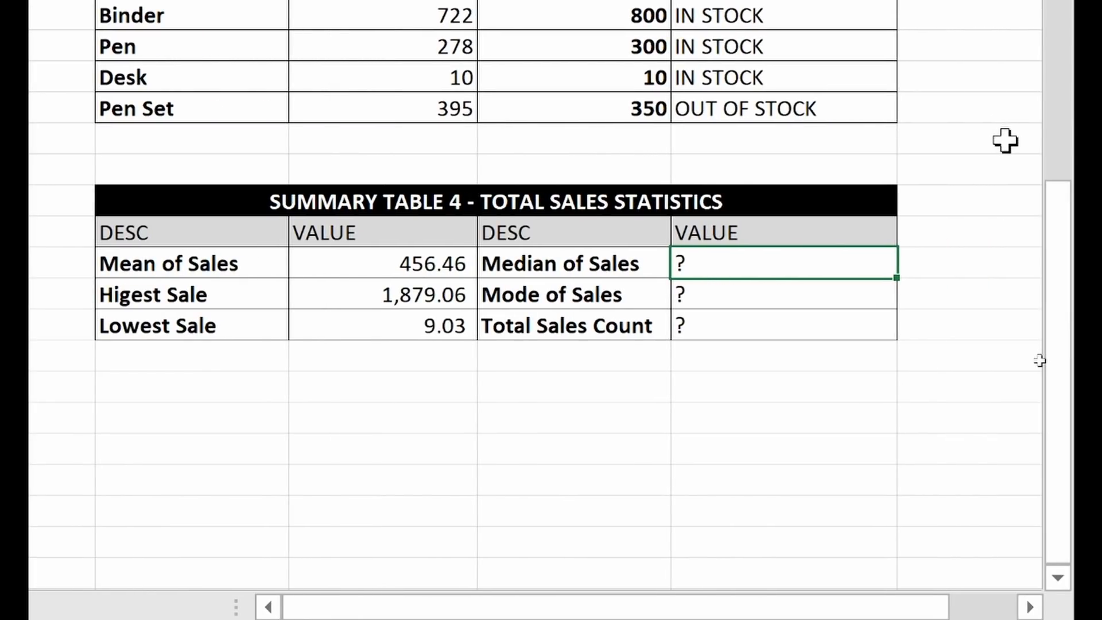
{"action": "type", "text": "=MEDIA"}
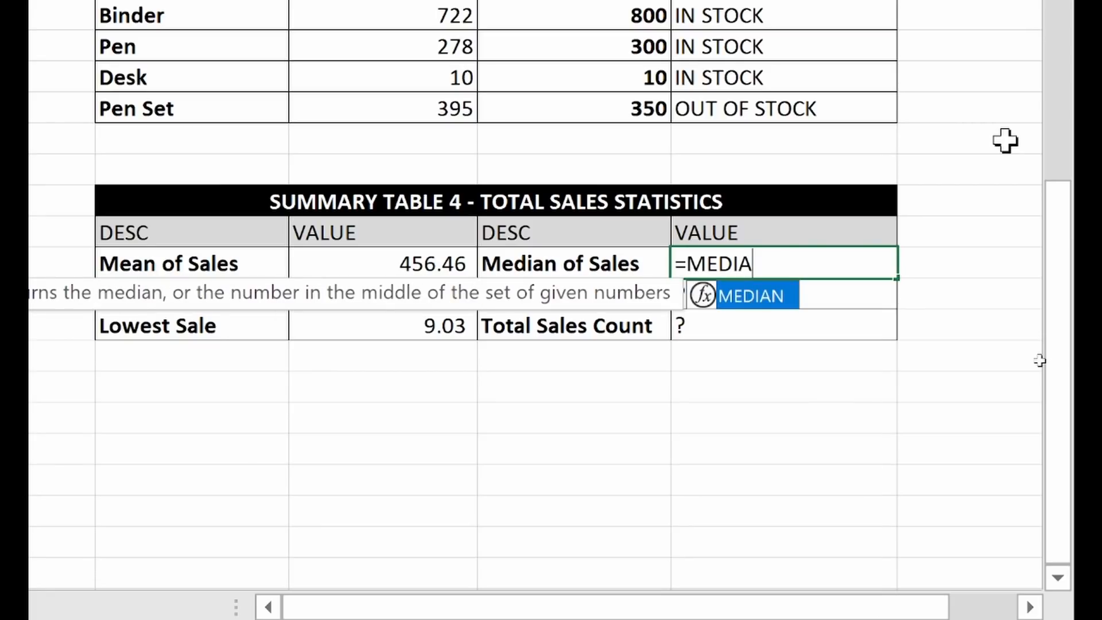
{"action": "type", "text": "N("}
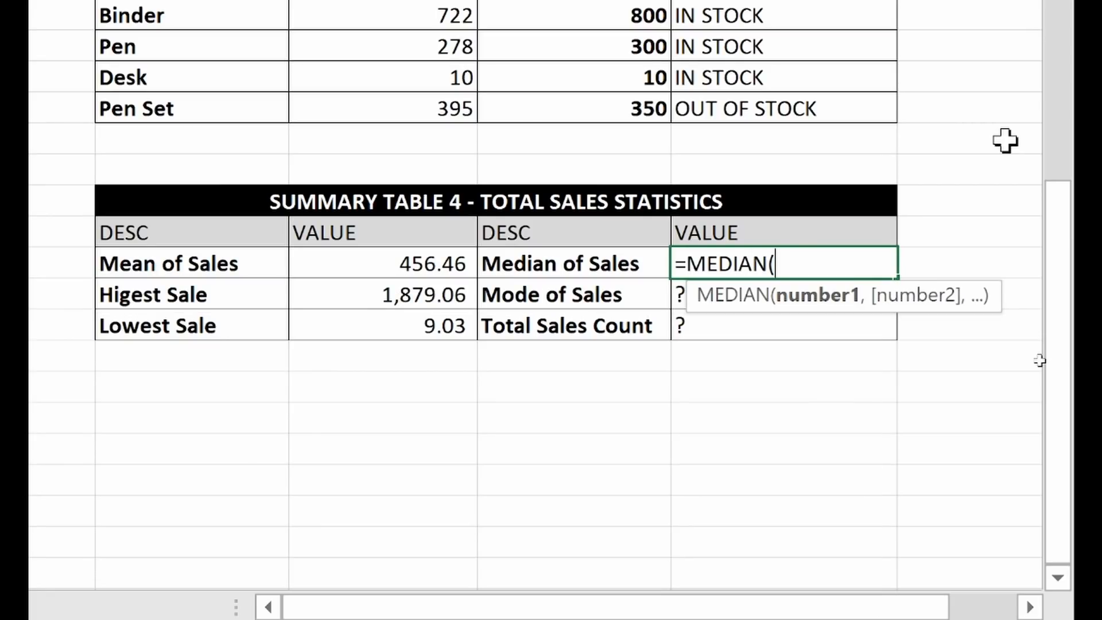
{"action": "type", "text": "F3:F"}
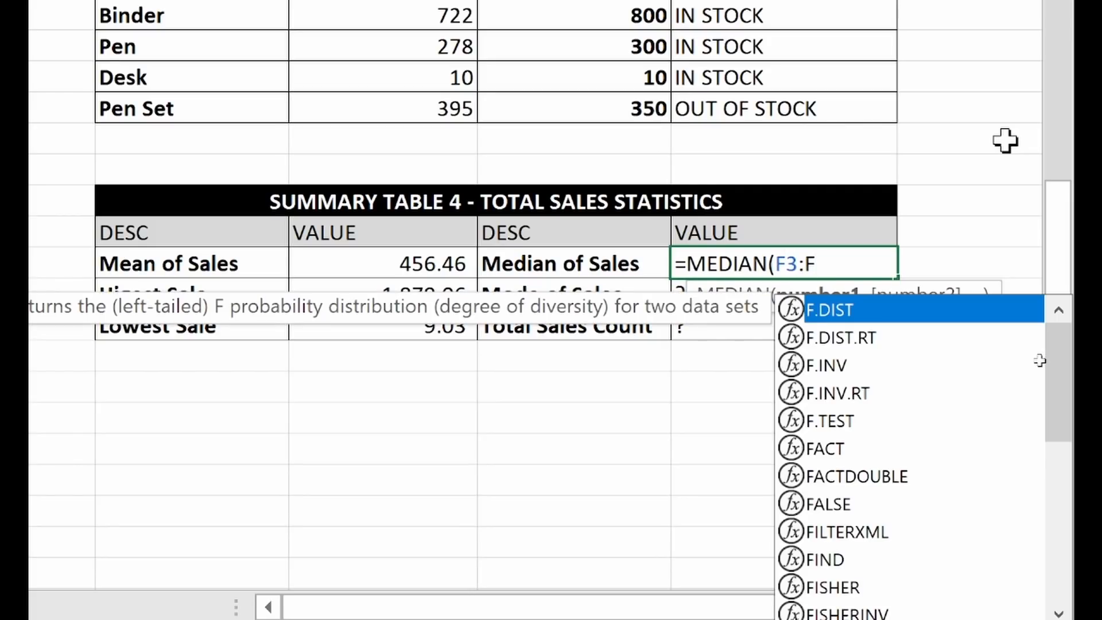
{"action": "type", "text": "45)"}
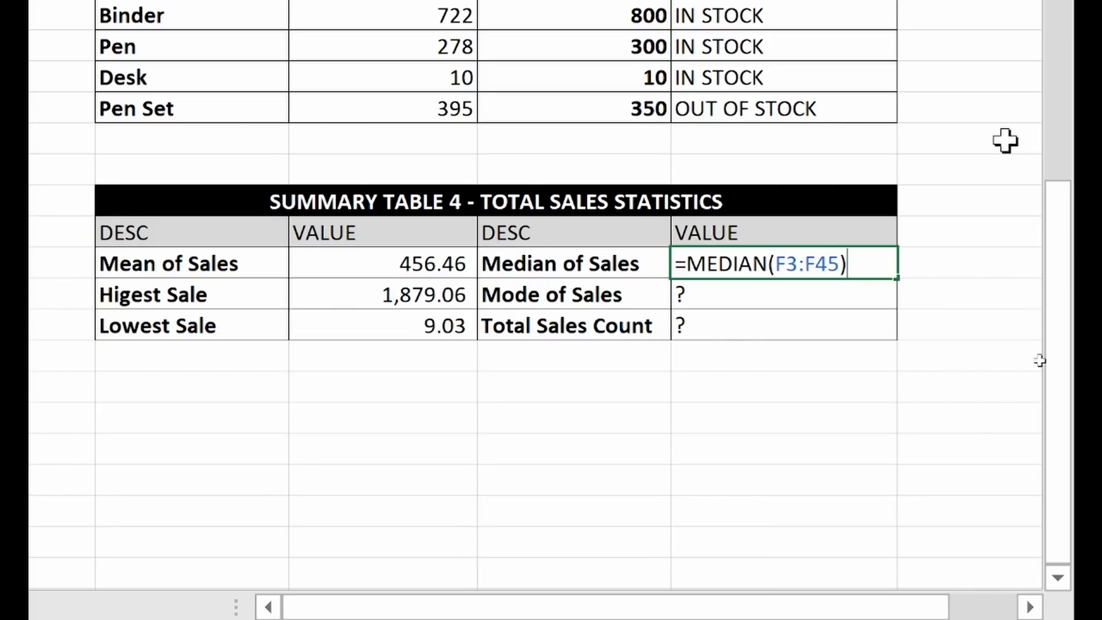
{"action": "key", "text": "Return"}
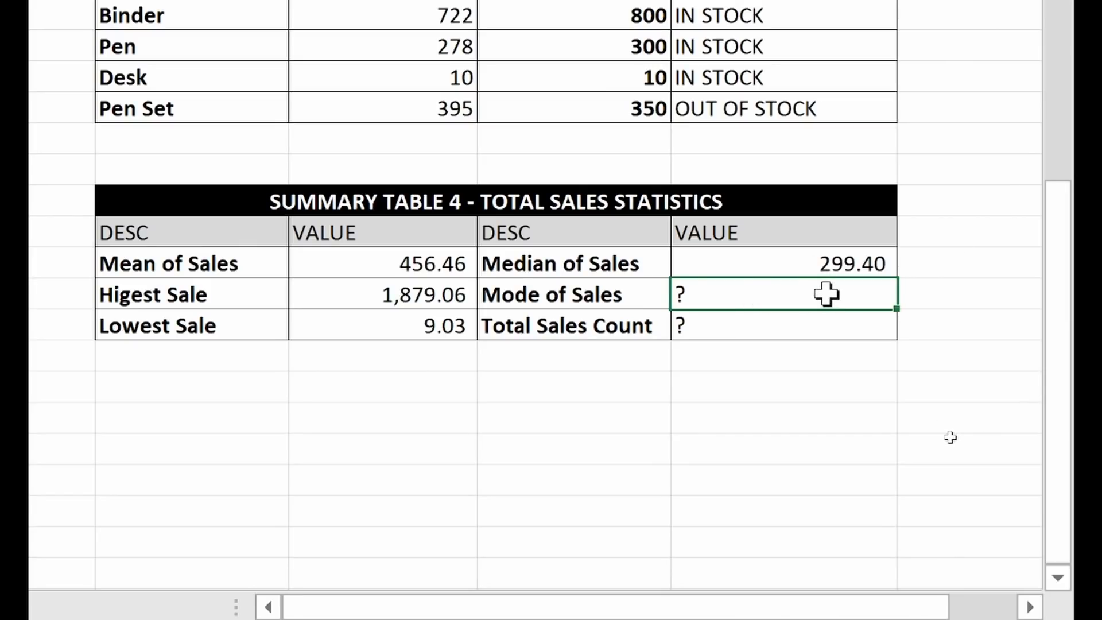
- Enter =MODE(F3:F45) as the Mode of Sales value in Summary Table 4
{"action": "type", "text": "=M"}
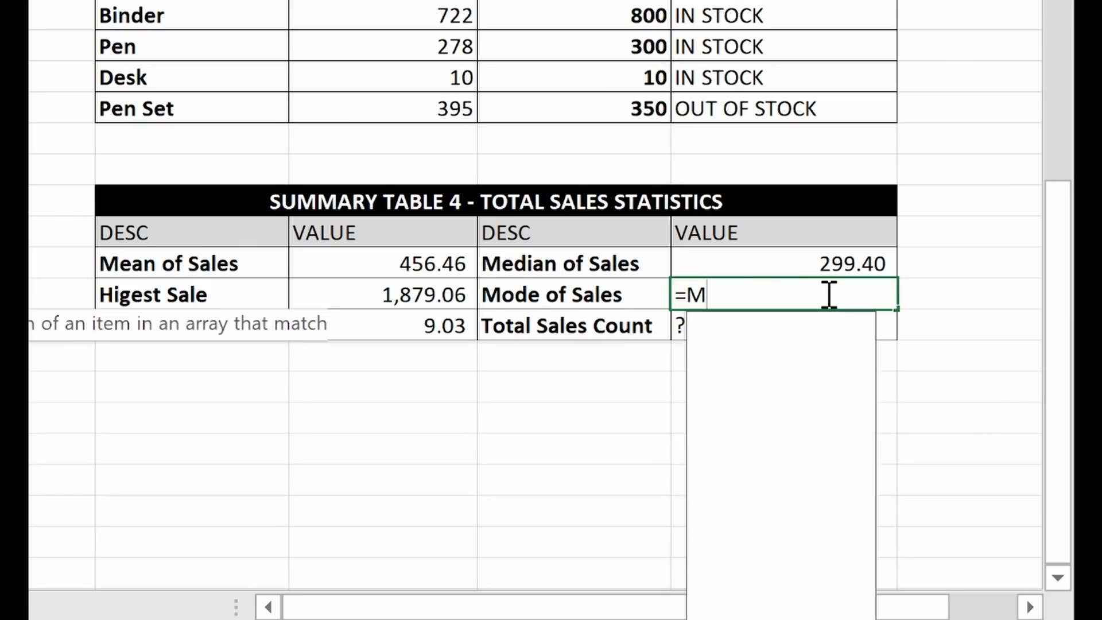
{"action": "type", "text": "ODE(F"}
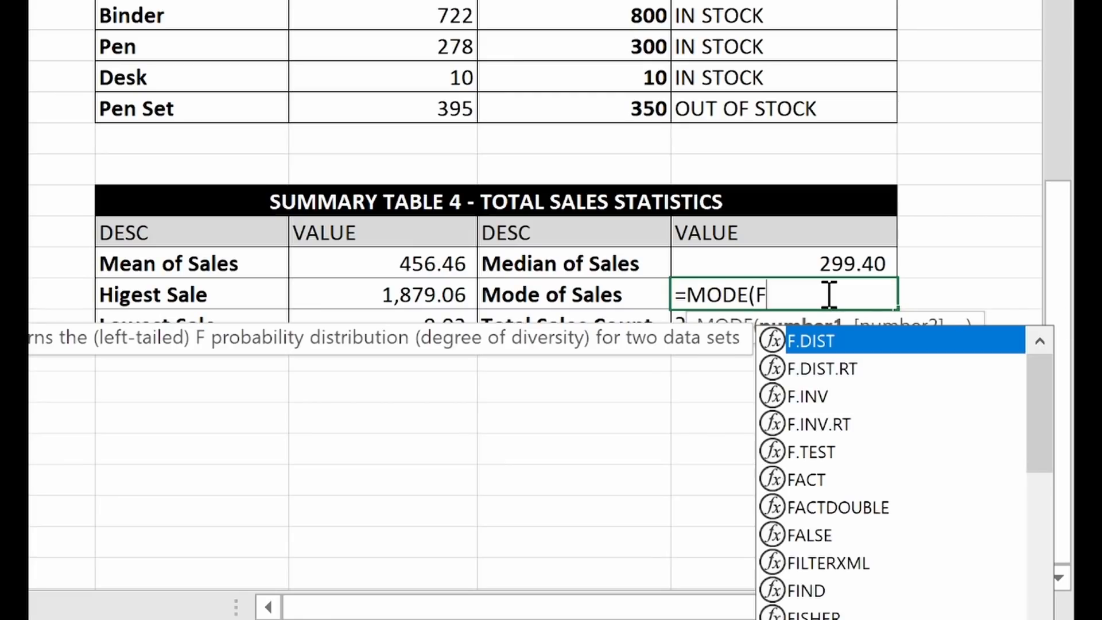
{"action": "type", "text": "3:F "}
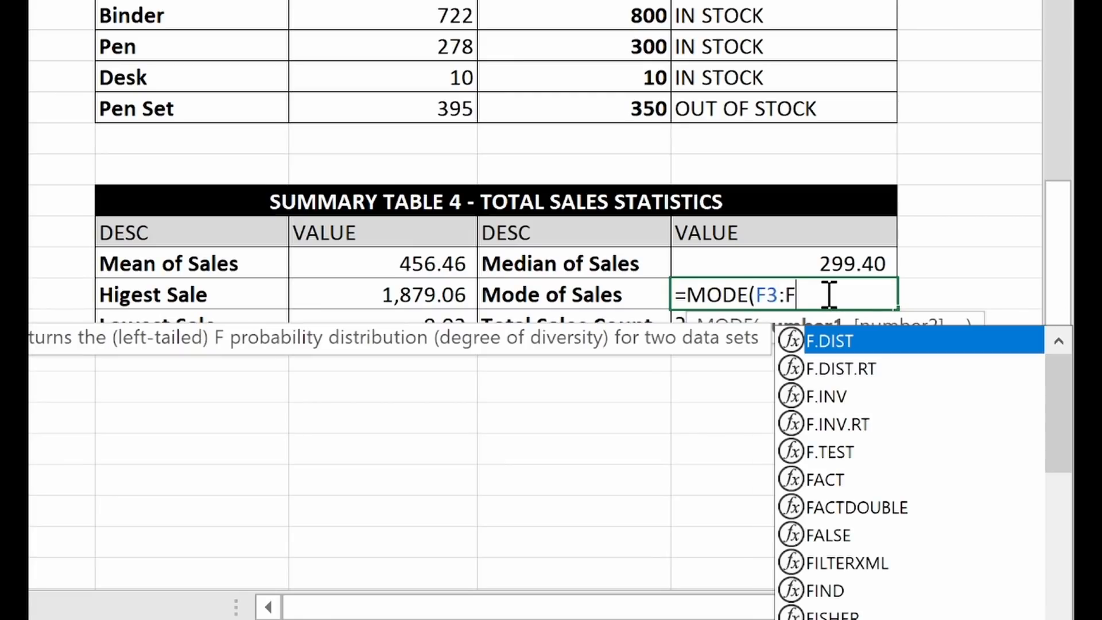
{"action": "type", "text": "45)"}
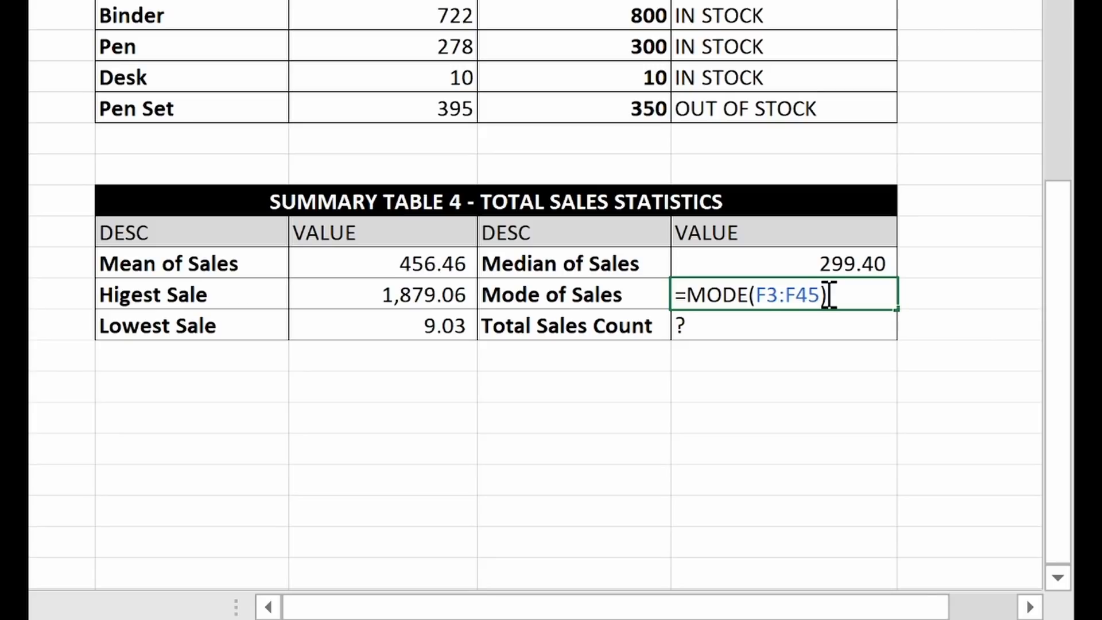
{"action": "key", "text": "ctrl+Return"}
{"action": "key", "text": "Down"}
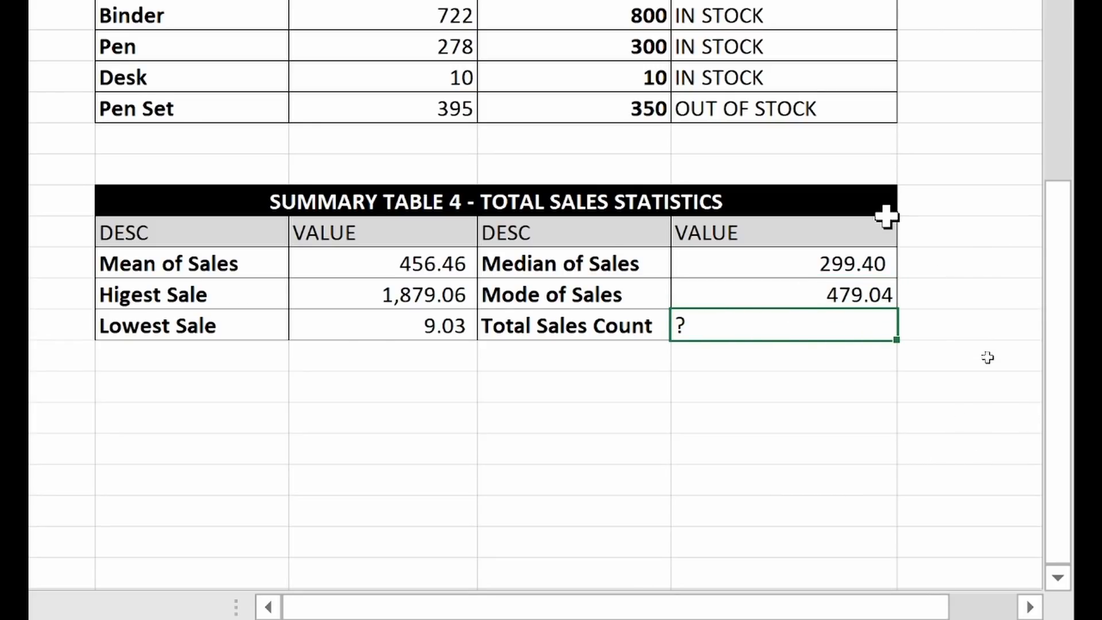
- Enter =COUNT(F3:F45) as the Total Sales Count value in Summary Table 4
{"action": "scroll", "coordinate": [887, 217], "scroll_direction": "up", "scroll_amount": 1}
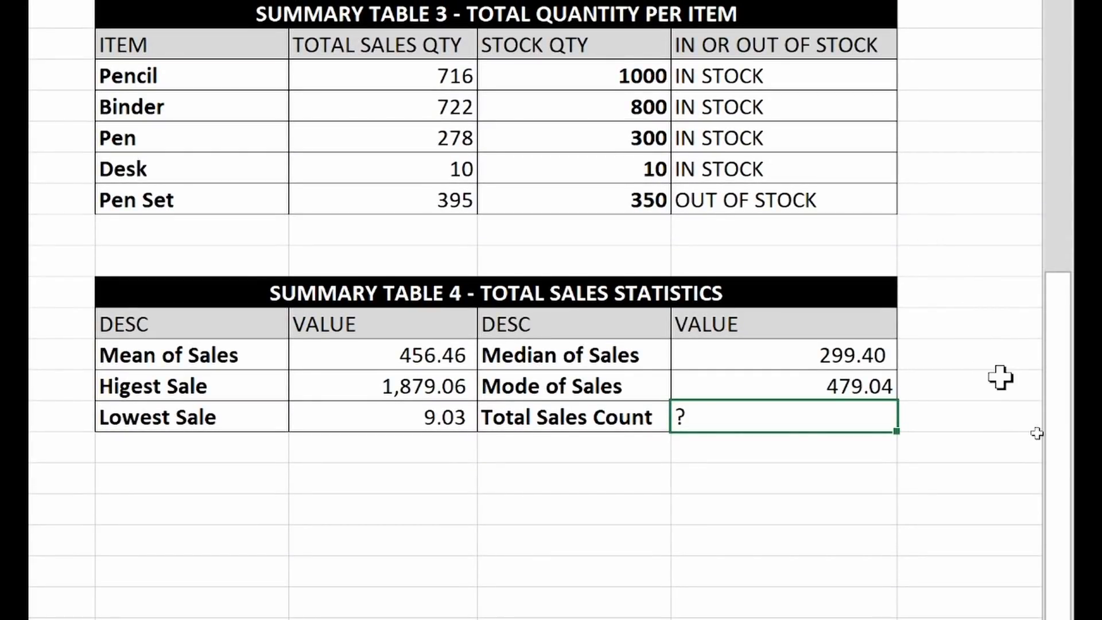
{"action": "type", "text": "=COU"}
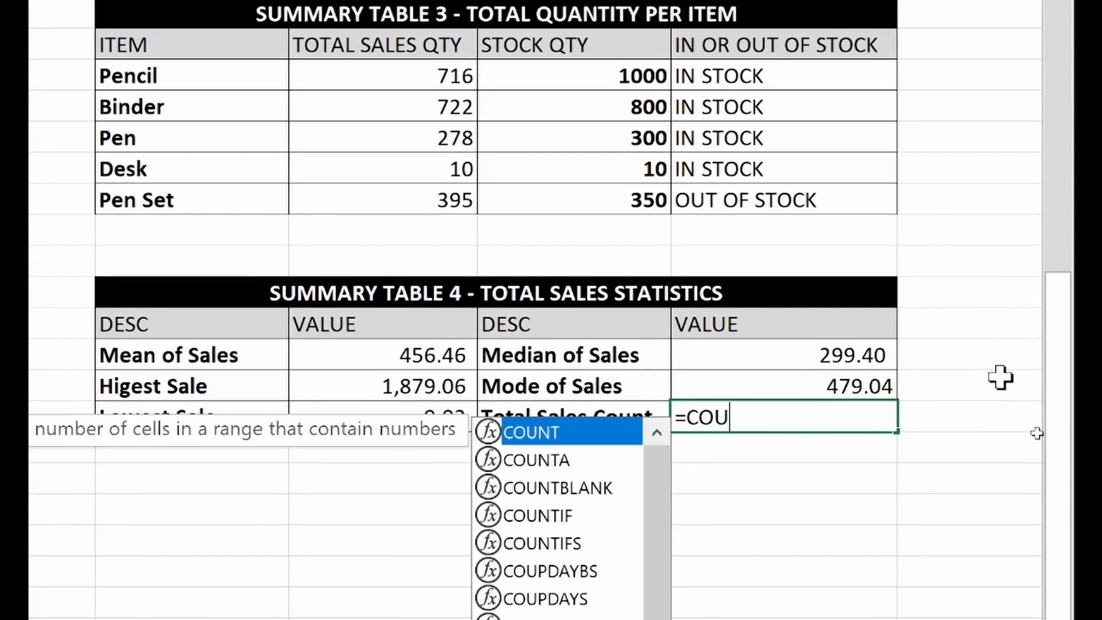
{"action": "type", "text": "NT("}
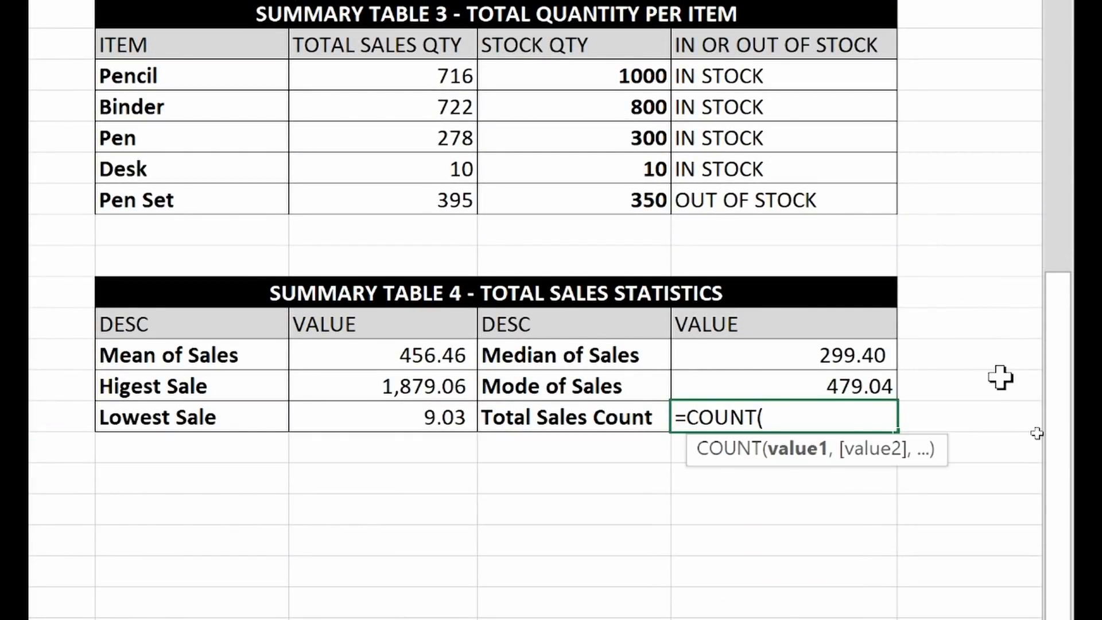
{"action": "type", "text": "F"}
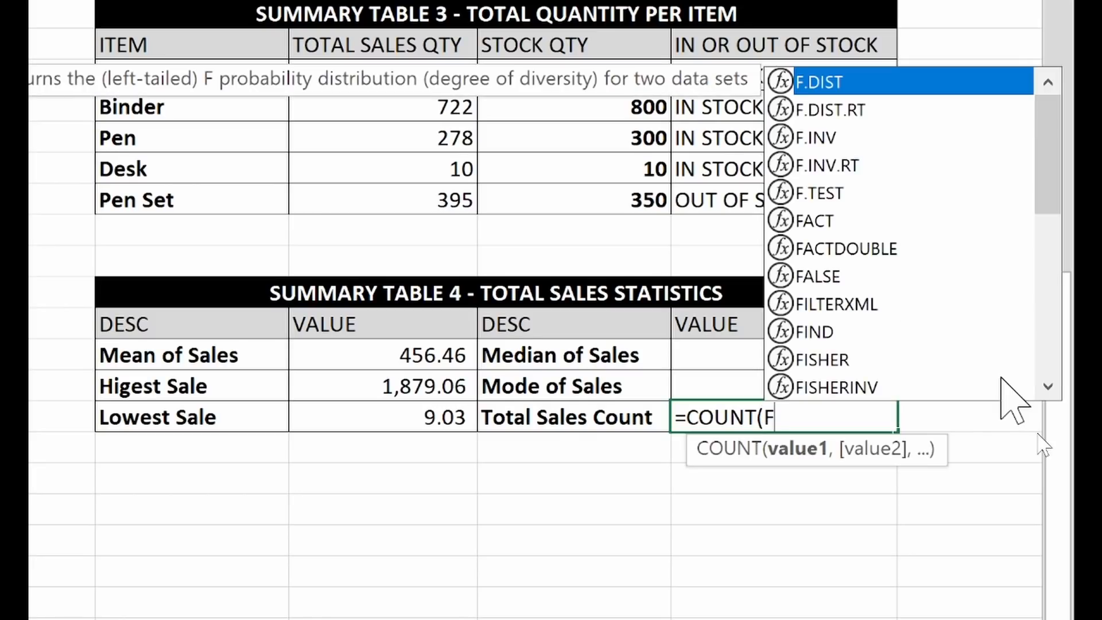
{"action": "type", "text": "3:F45)"}
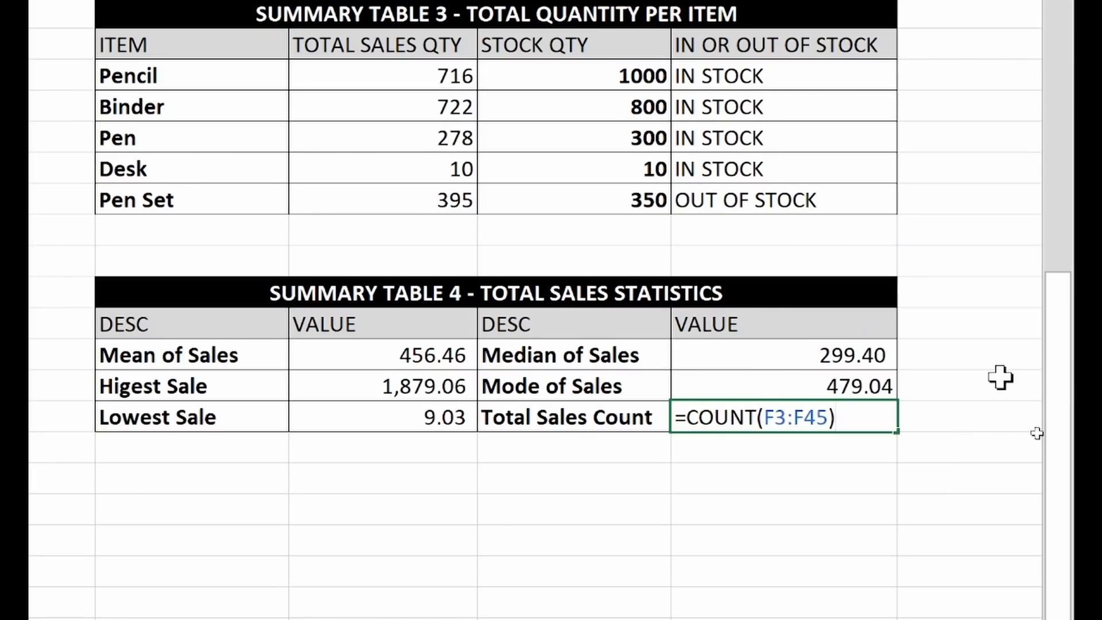
{"action": "key", "text": "Return"}
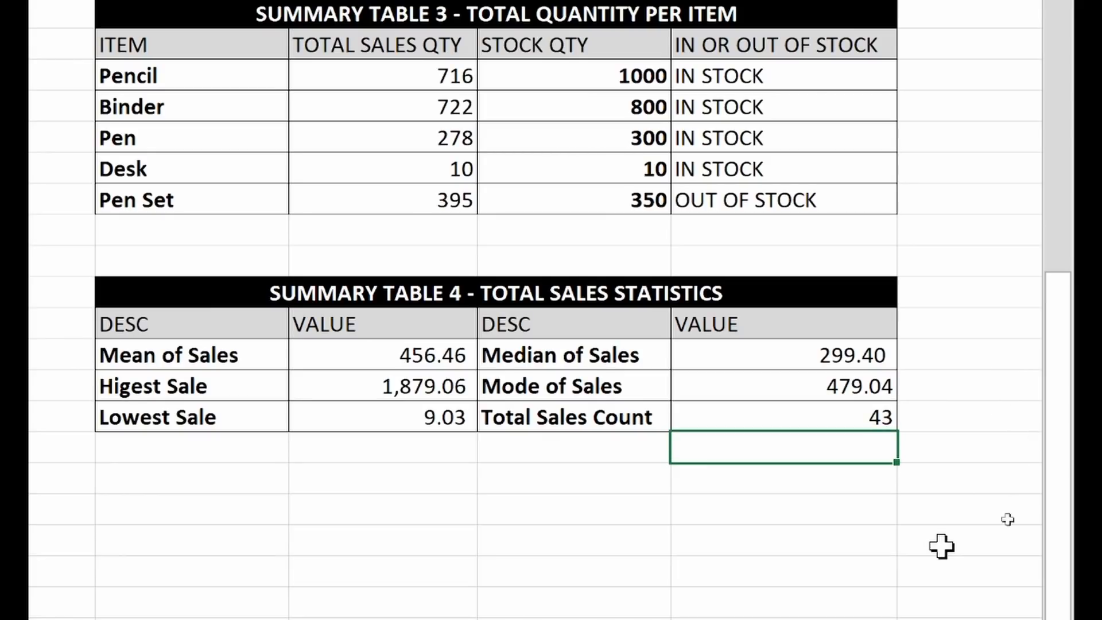
{"action": "left_click", "coordinate": [945, 572]}
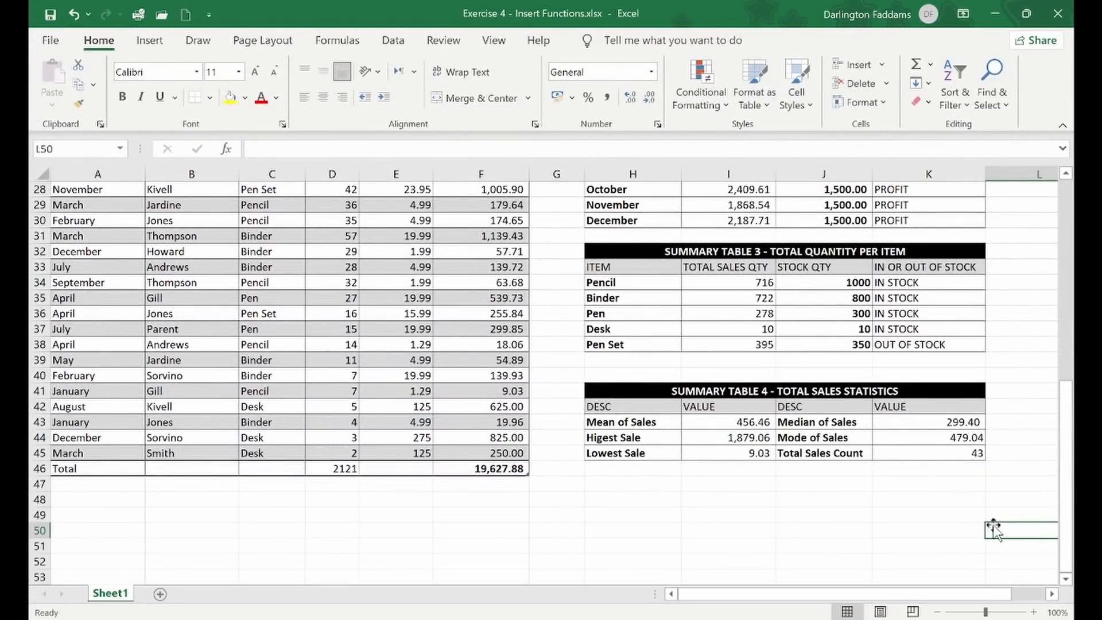
{"action": "scroll", "coordinate": [940, 496], "scroll_direction": "up", "scroll_amount": 8}
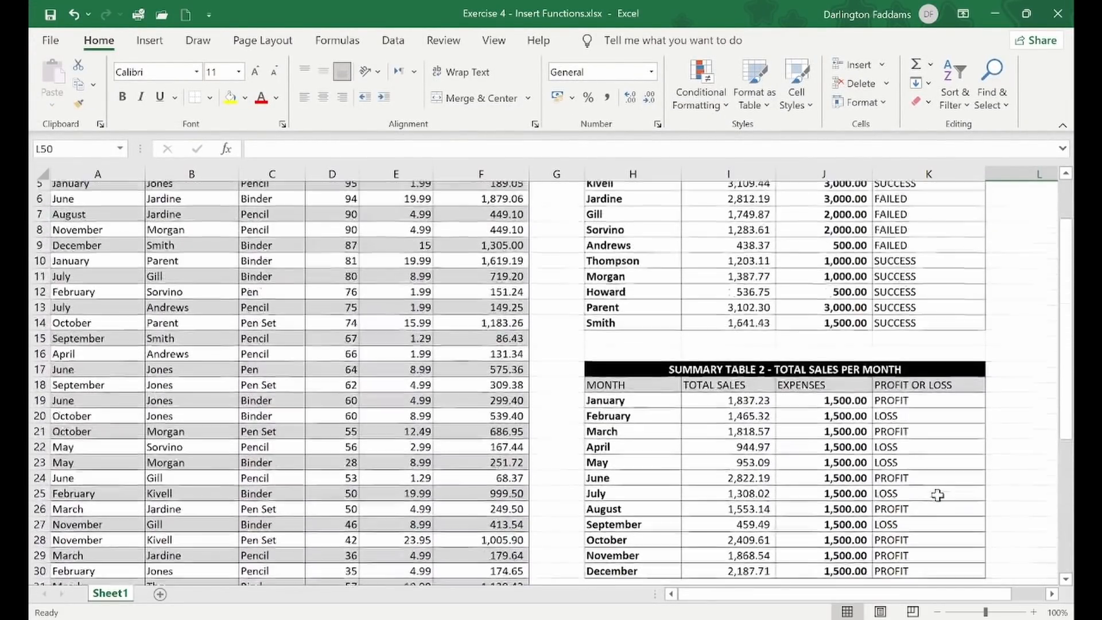
{"action": "scroll", "coordinate": [937, 495], "scroll_direction": "up", "scroll_amount": 1}
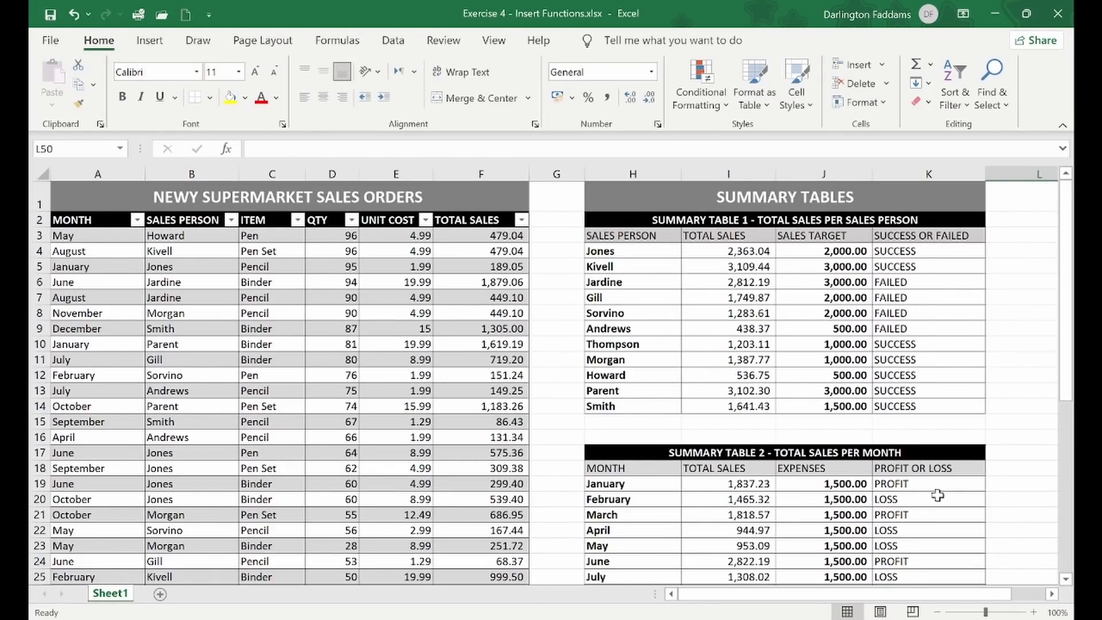
{"action": "scroll", "coordinate": [938, 495], "scroll_direction": "down", "scroll_amount": 9}
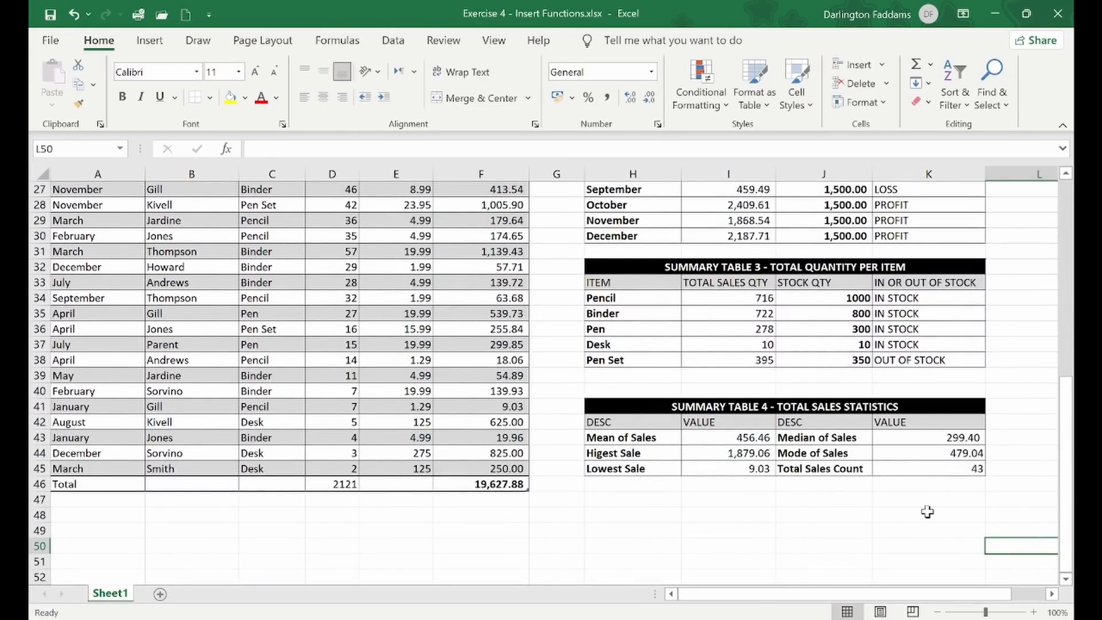
{"action": "left_click", "coordinate": [927, 511]}
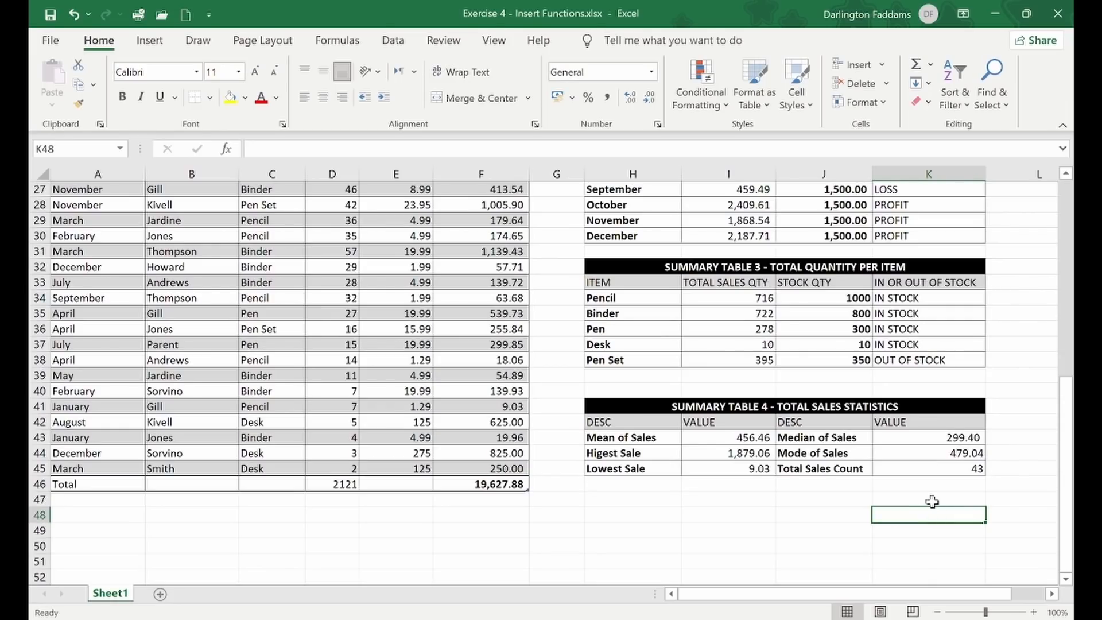
{"action": "left_click", "coordinate": [932, 501]}
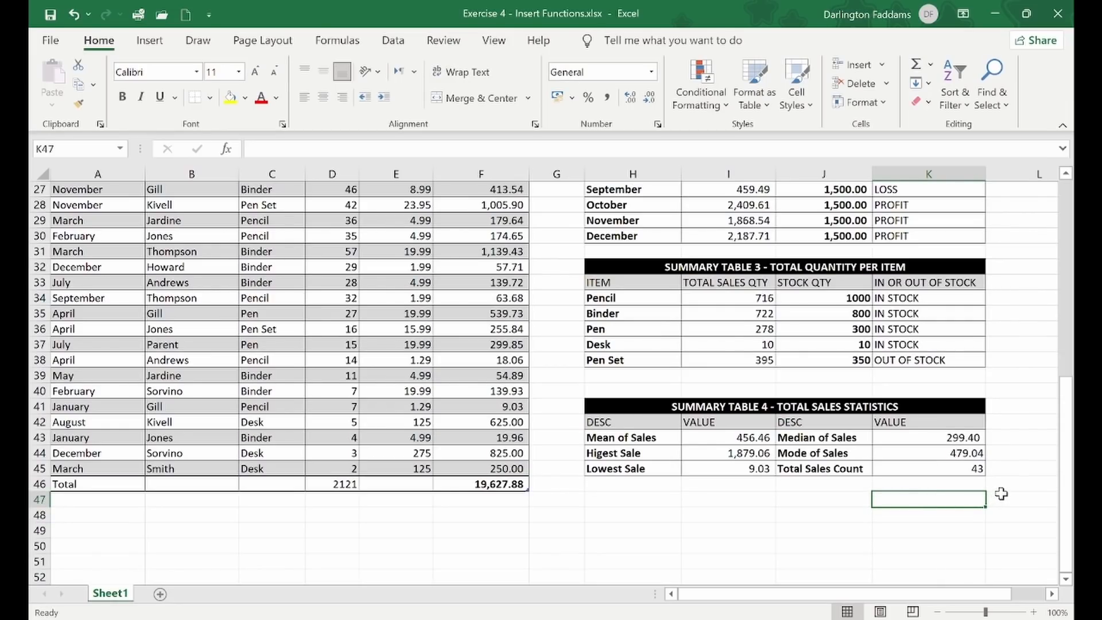